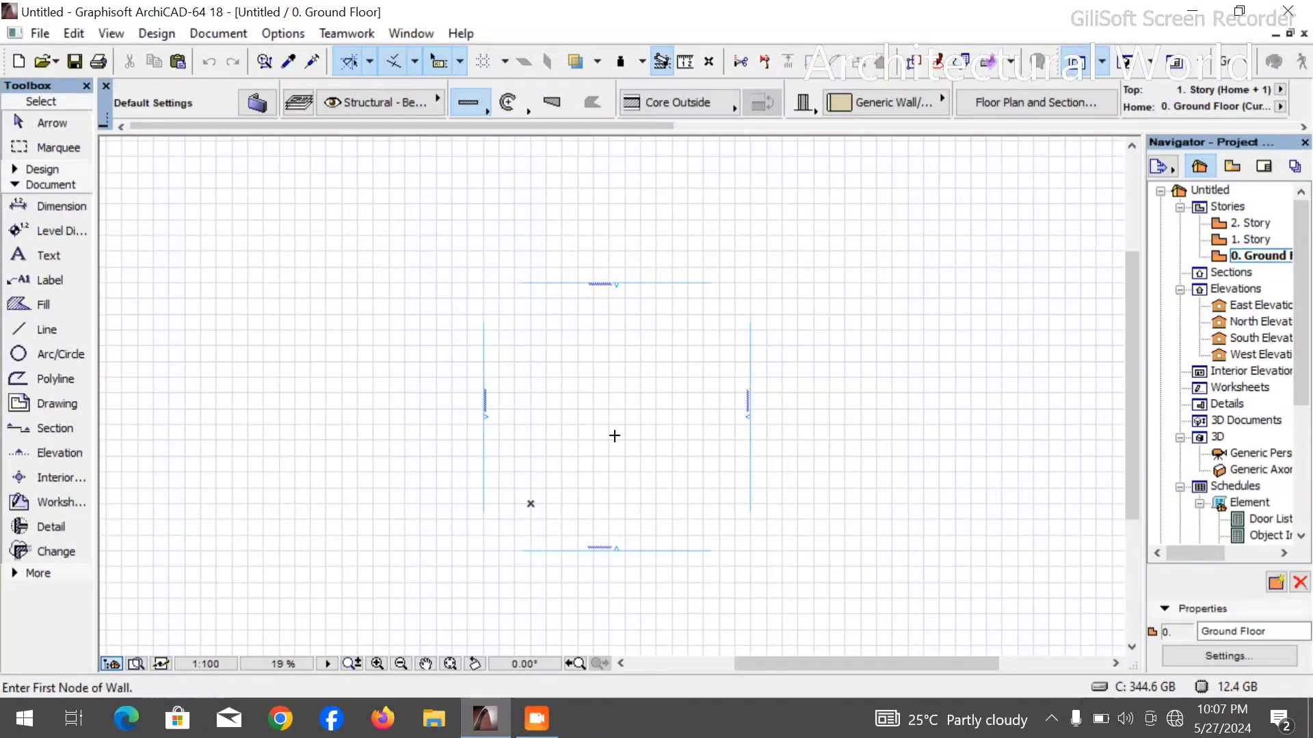
pyautogui.scroll(3, 614, 435)
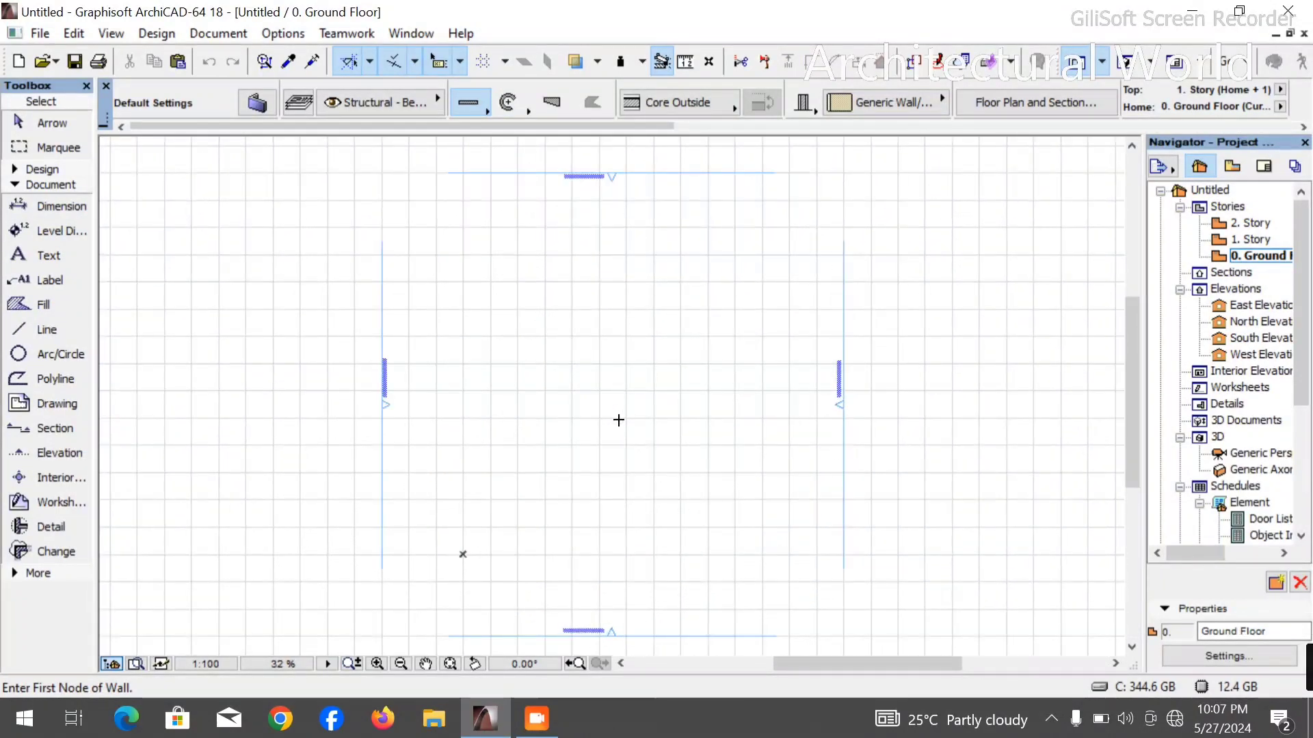
pyautogui.scroll(-3, 603, 417)
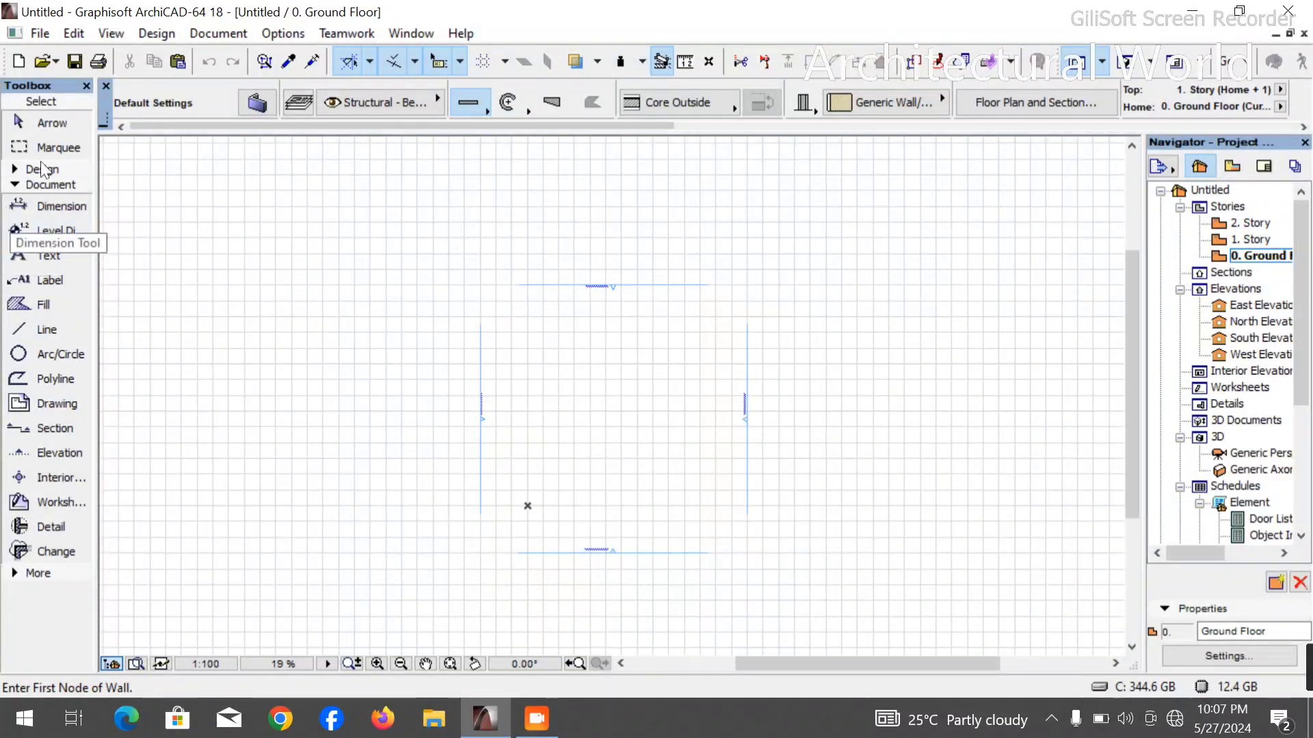
pyautogui.click(52, 124)
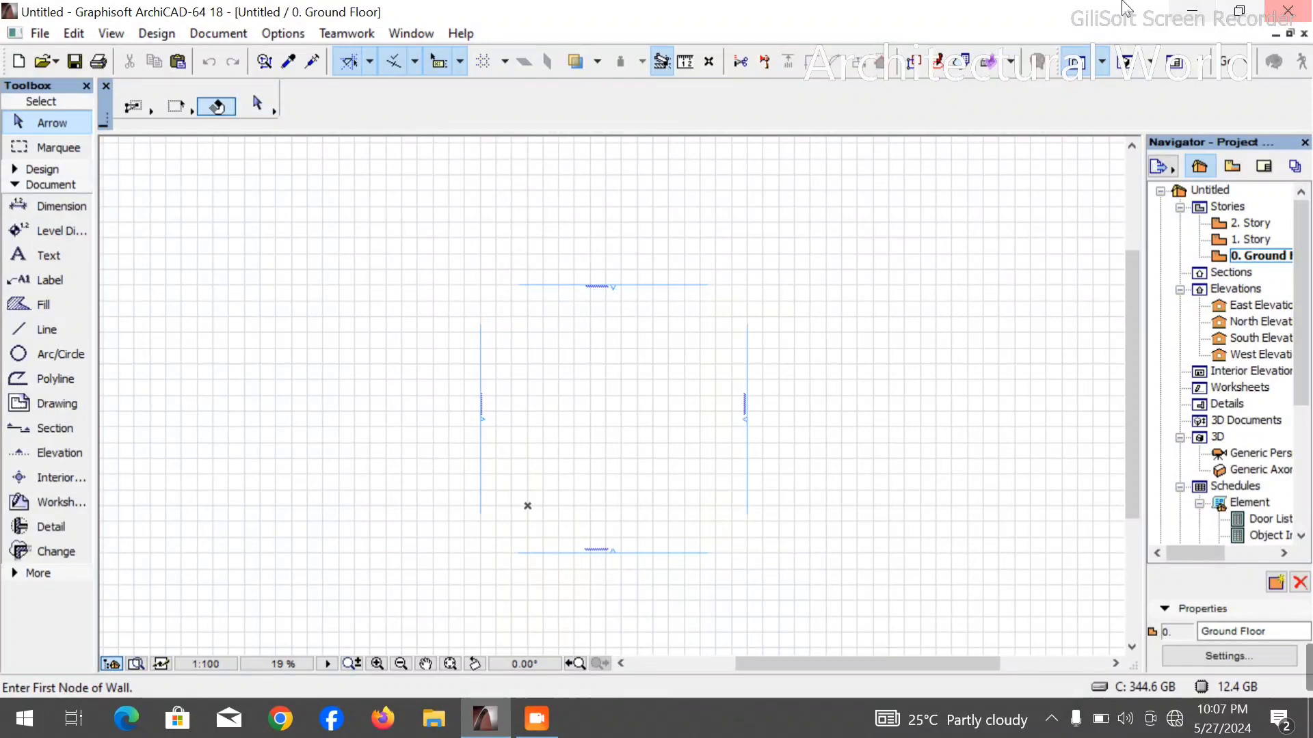
# - Minimize the ArchiCAD 18 window, launch ARCHICAD 22 from the desktop and refresh the desktop
pyautogui.click(1195, 11)
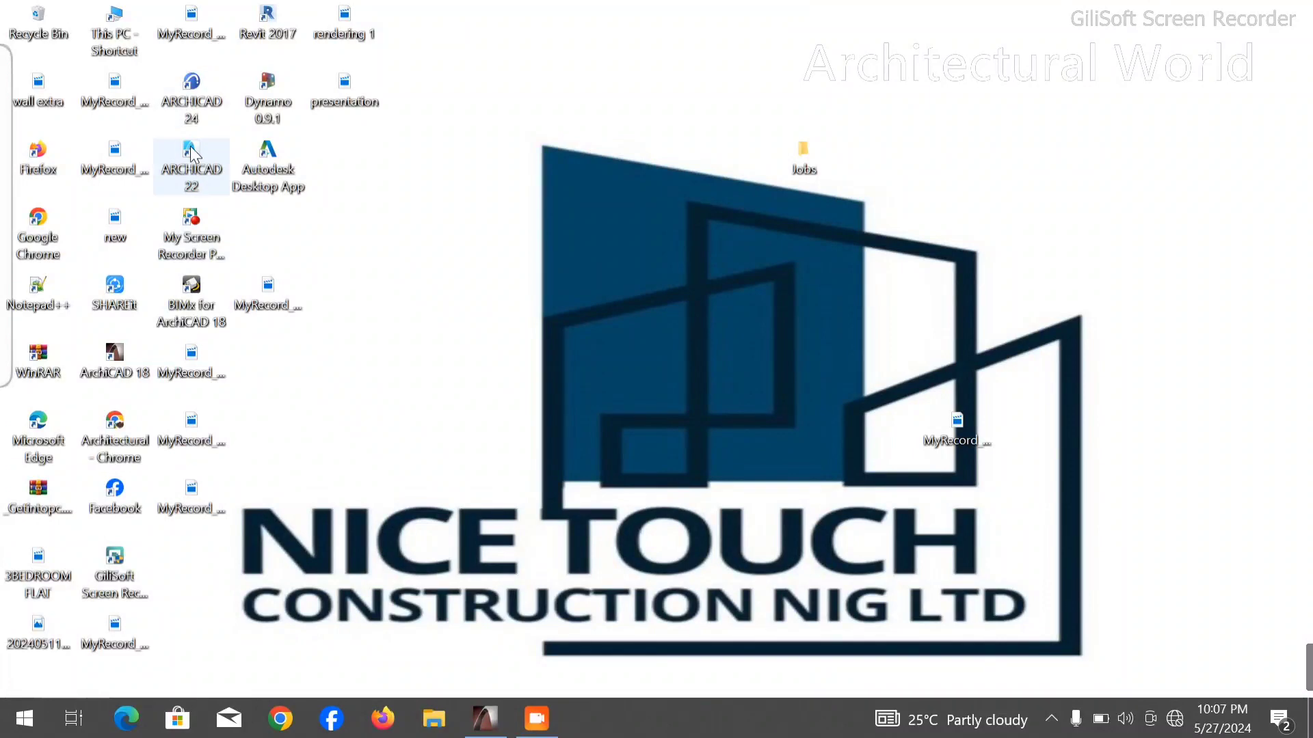
pyautogui.rightClick(629, 230)
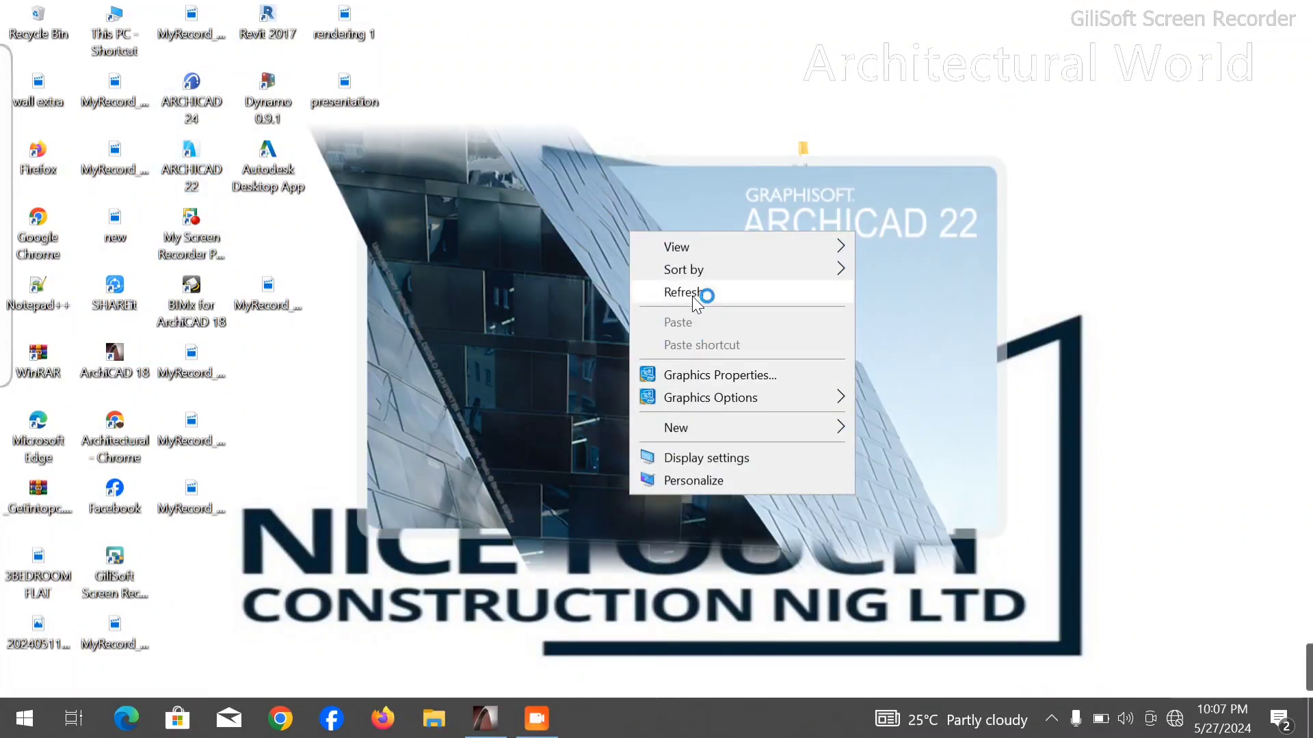
pyautogui.click(692, 297)
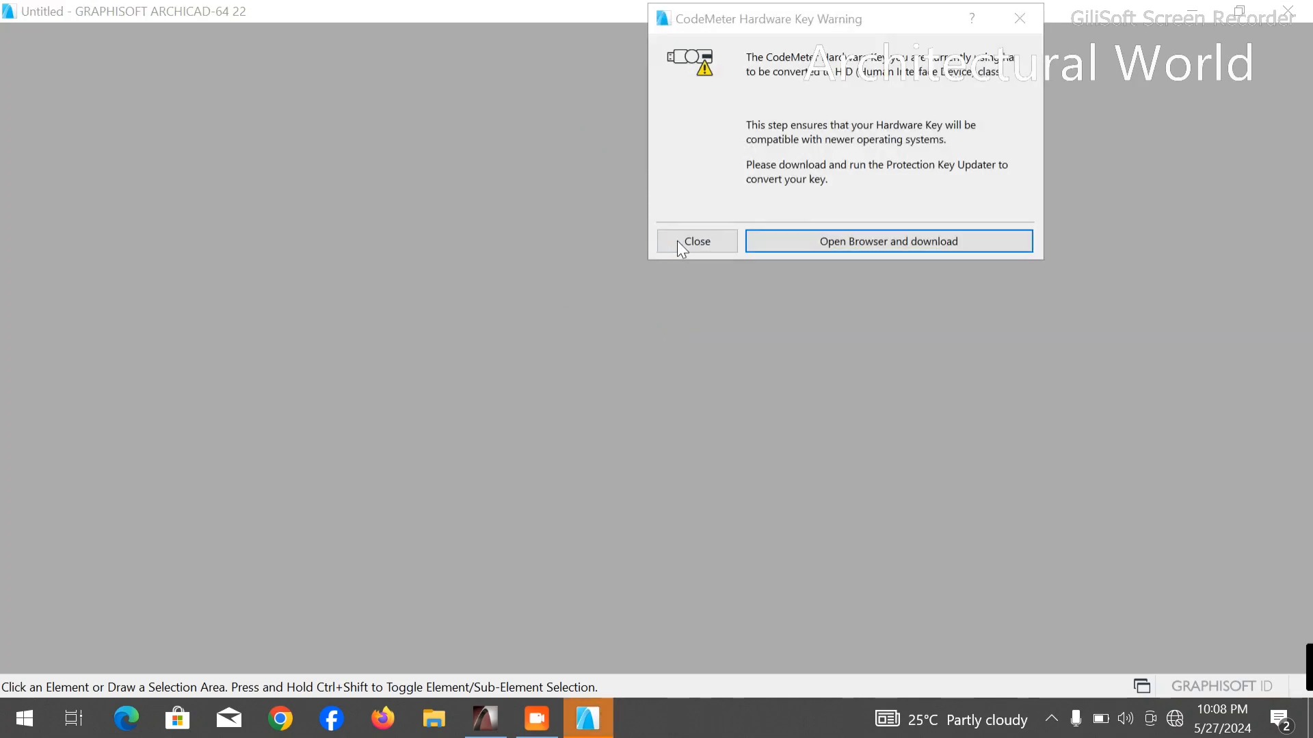
# - Dismiss the hardware key warning and create a new project from the ARCHICAD 22 Template.tpl template
pyautogui.click(677, 242)
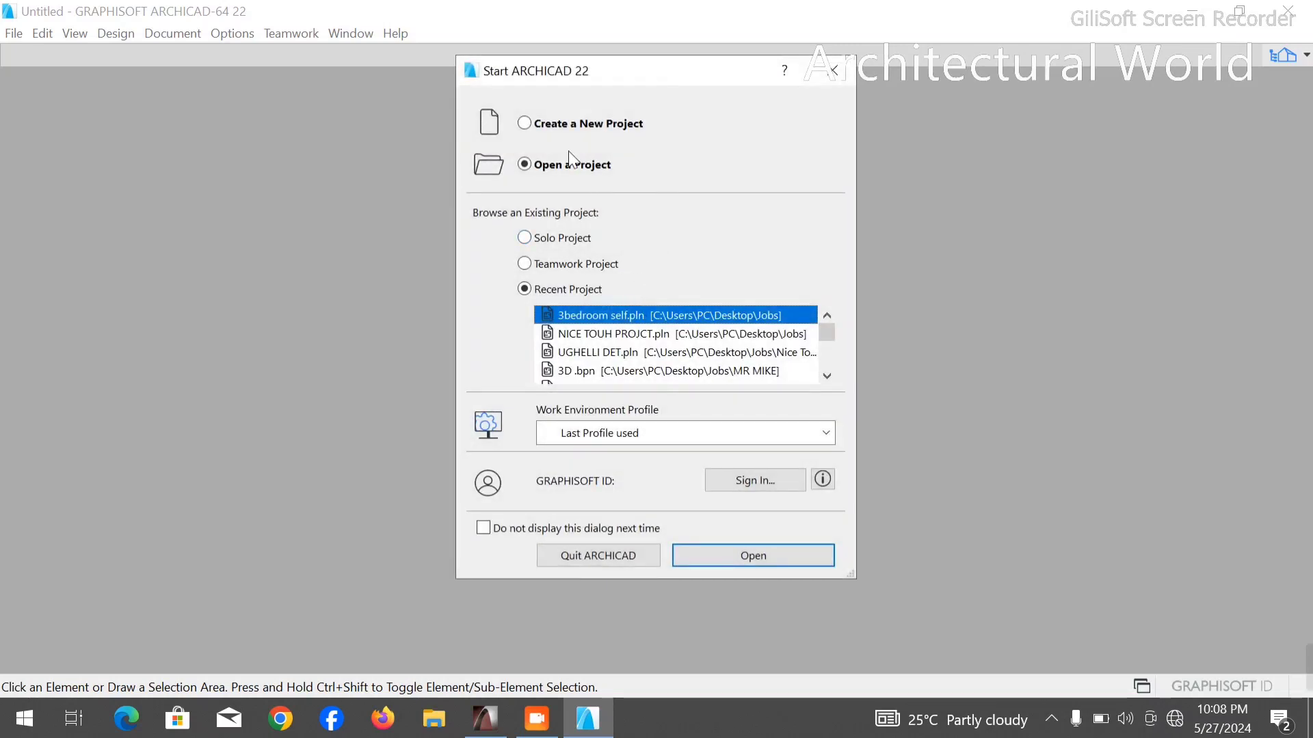
pyautogui.click(520, 124)
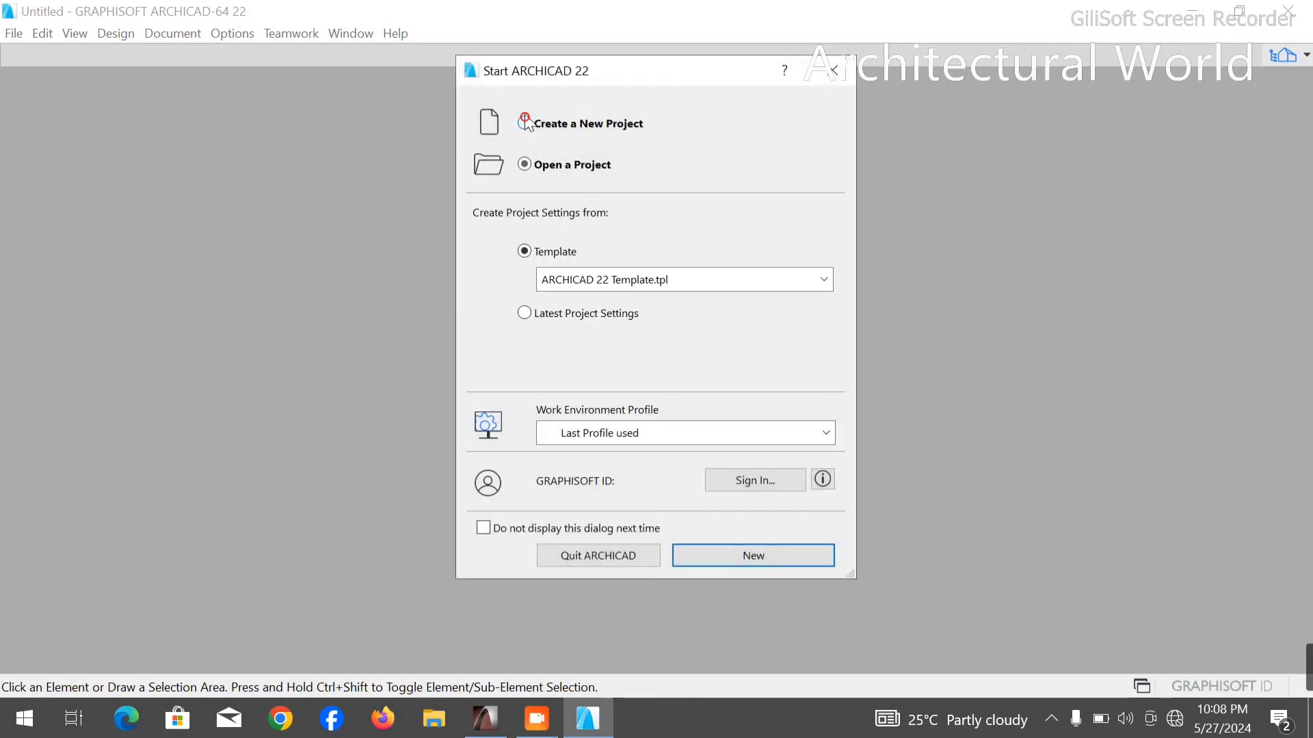
pyautogui.click(731, 567)
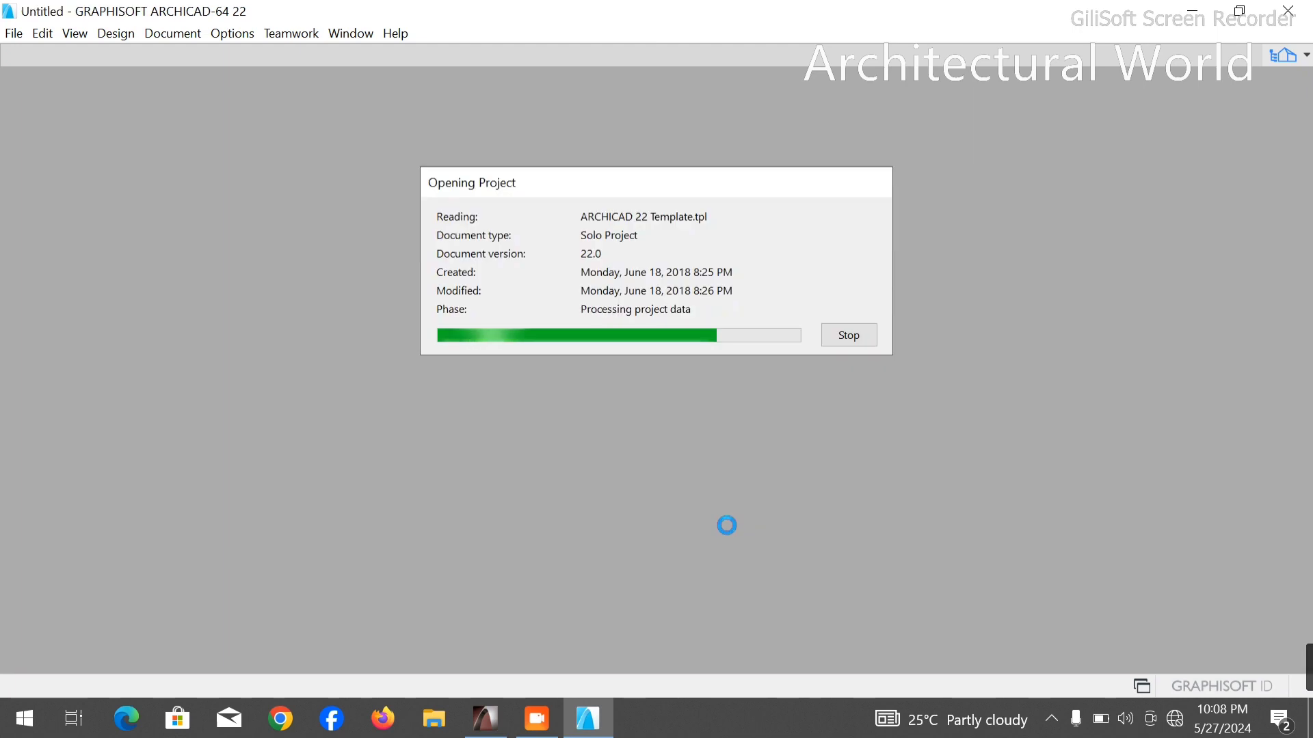
# - Switch back to ArchiCAD 18 and close it
pyautogui.click(485, 717)
pyautogui.click(1289, 10)
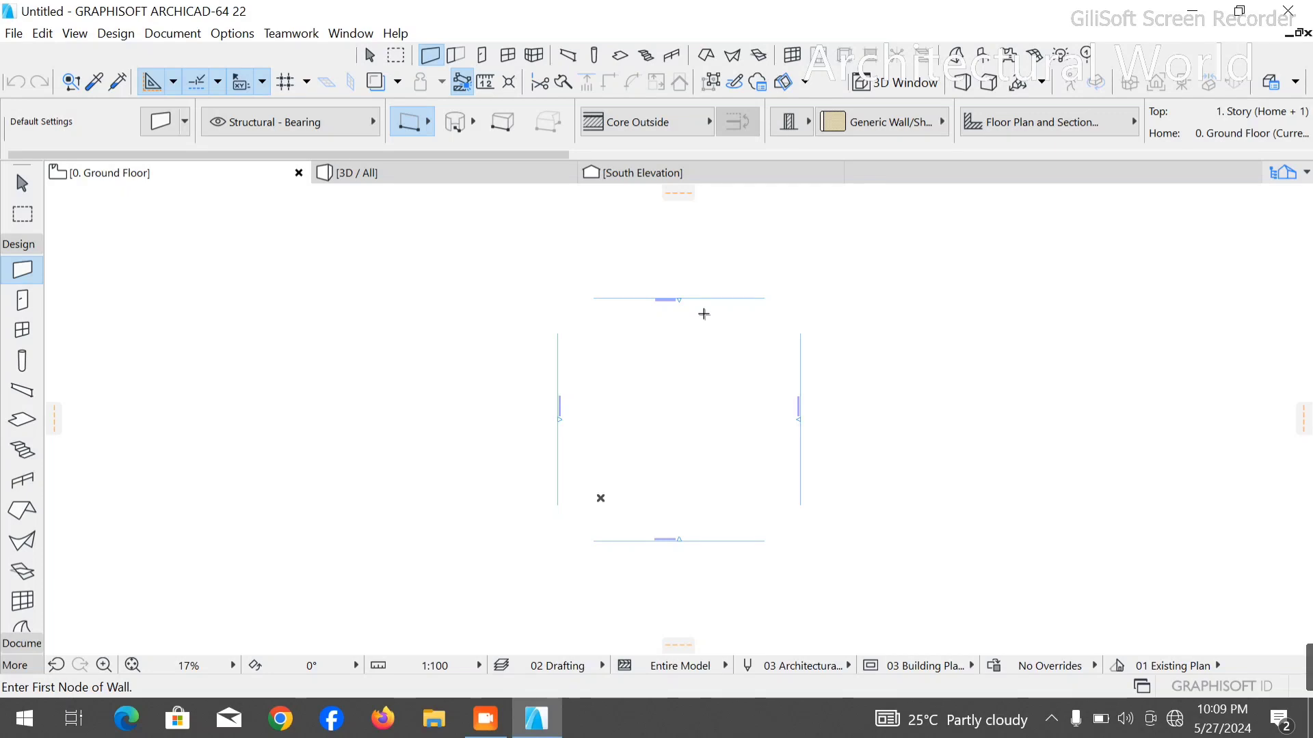
pyautogui.scroll(4, 794, 410)
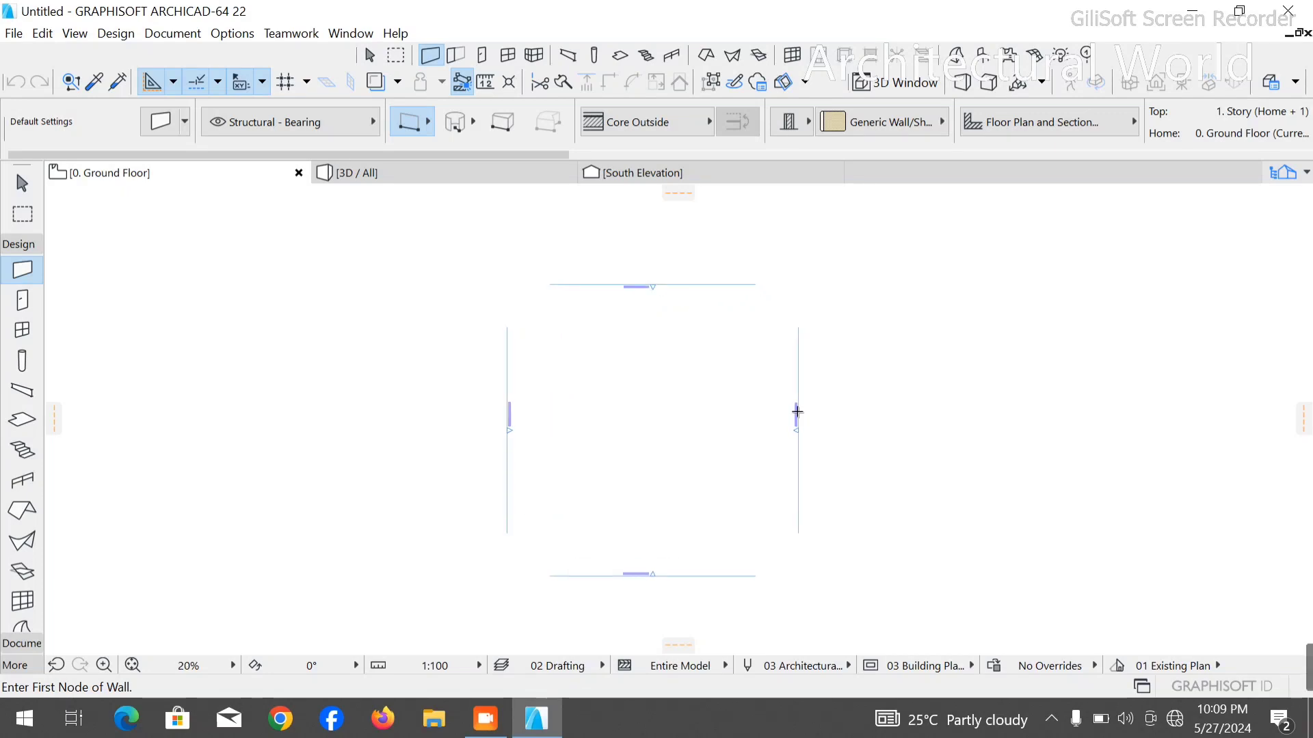
pyautogui.scroll(-2, 674, 371)
pyautogui.scroll(2, 385, 437)
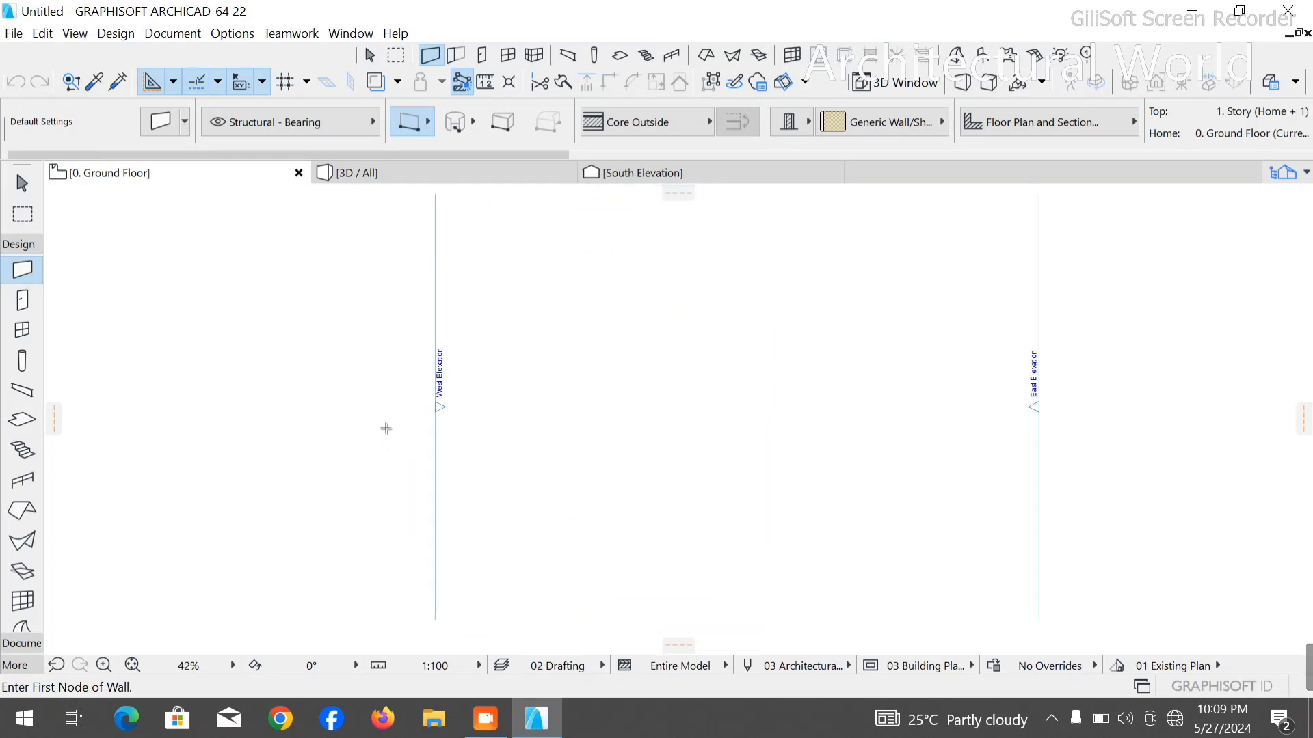
pyautogui.scroll(-4, 487, 415)
pyautogui.scroll(2, 478, 427)
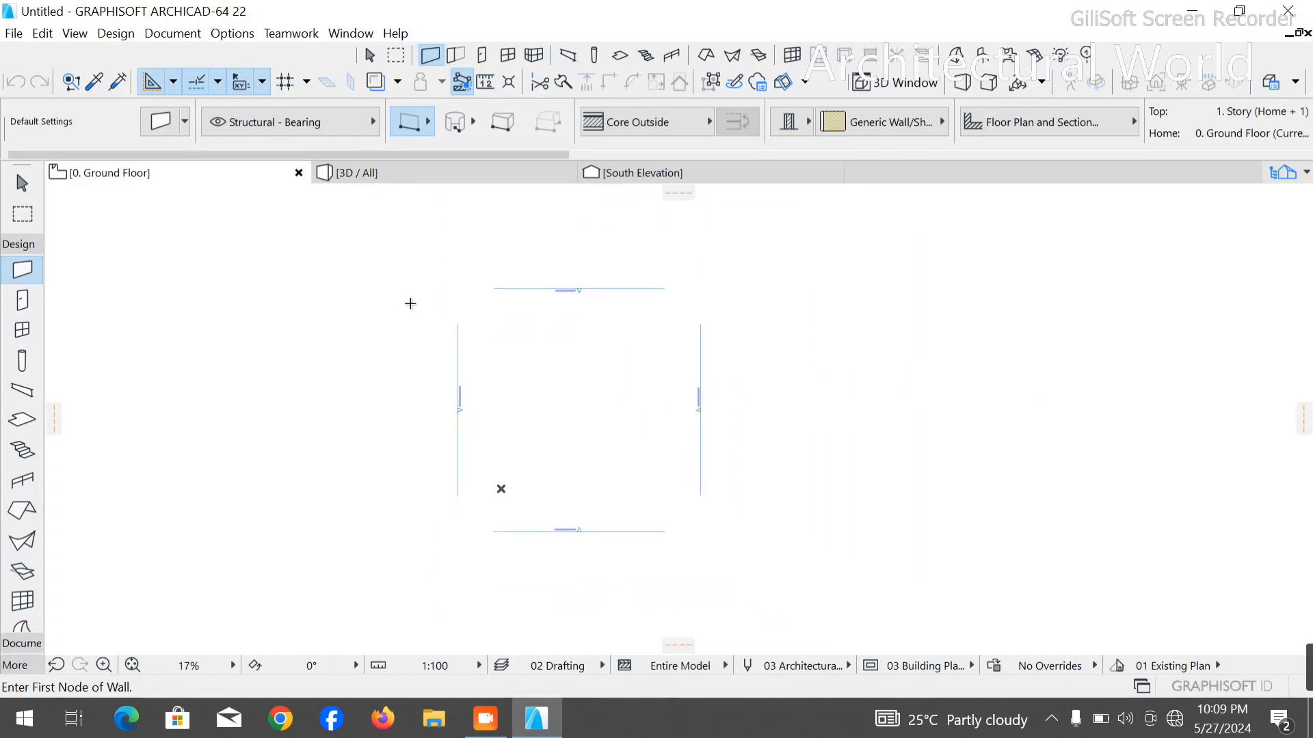
pyautogui.scroll(-2, 404, 314)
pyautogui.scroll(4, 387, 355)
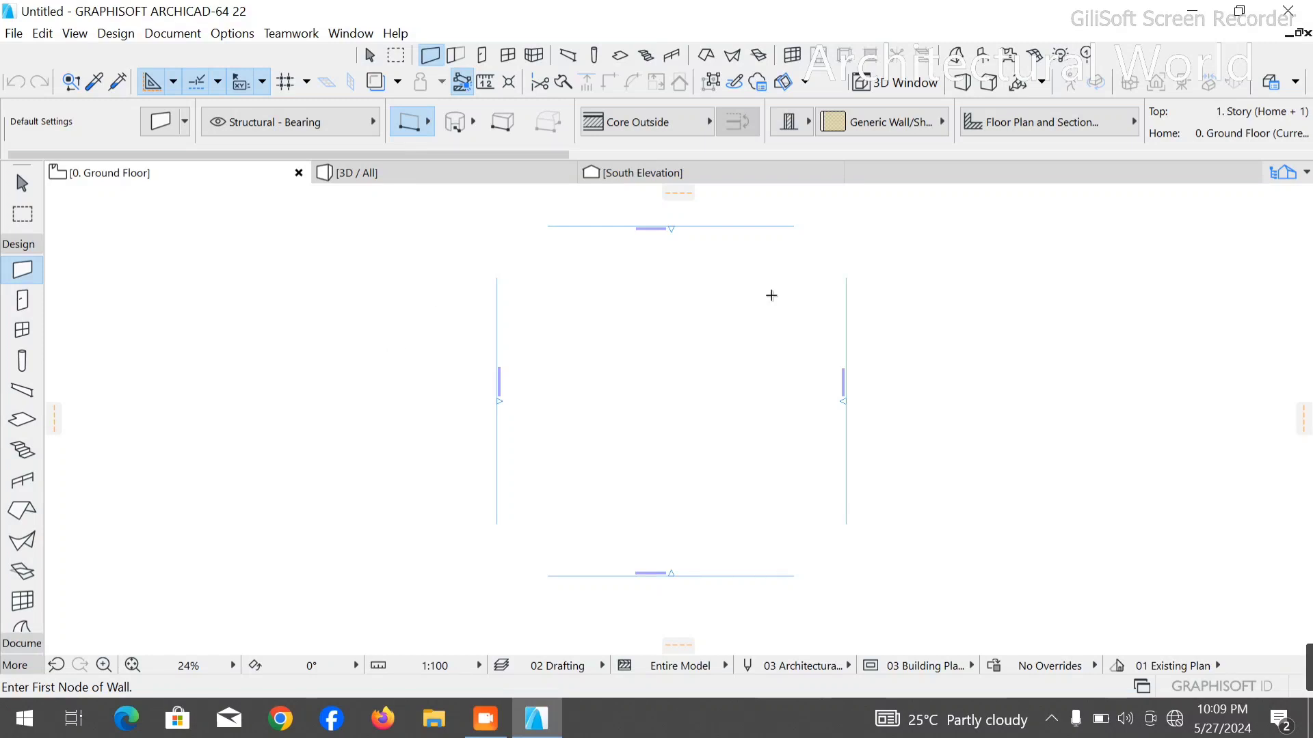
pyautogui.scroll(-2, 771, 295)
pyautogui.scroll(-1, 780, 268)
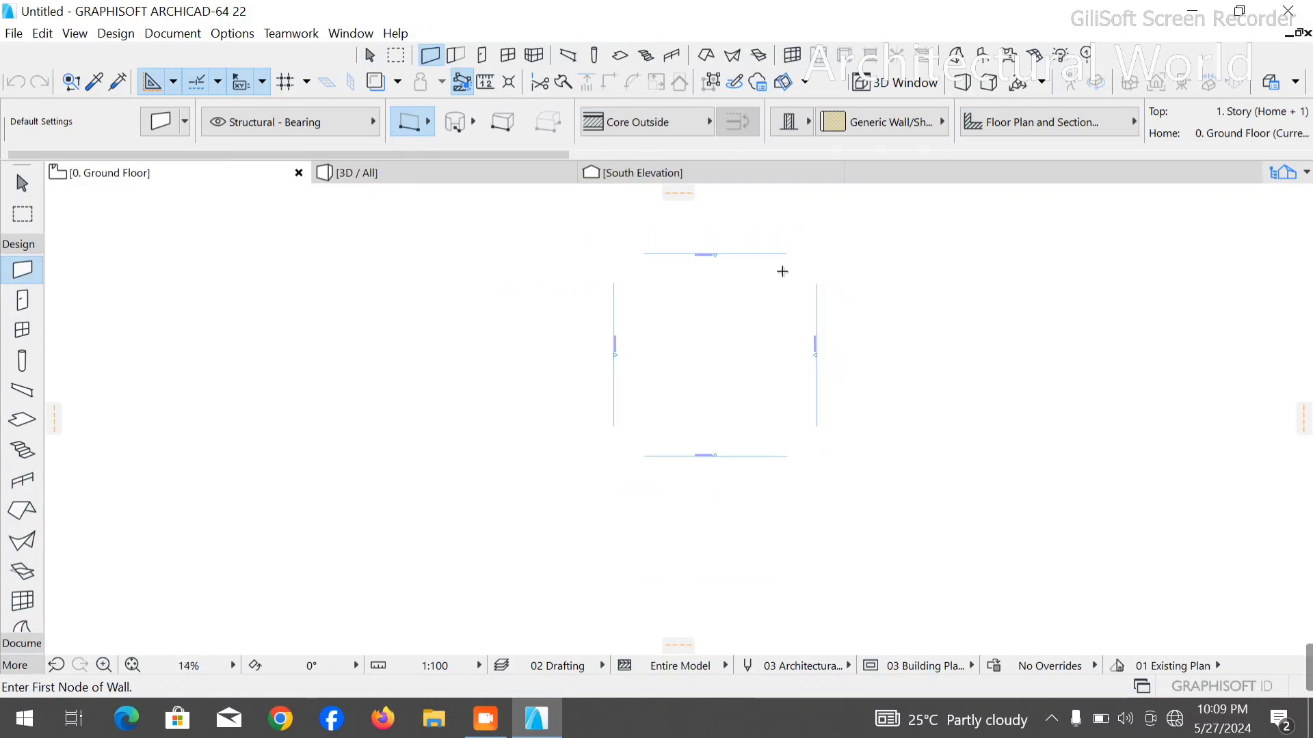
pyautogui.scroll(2, 802, 245)
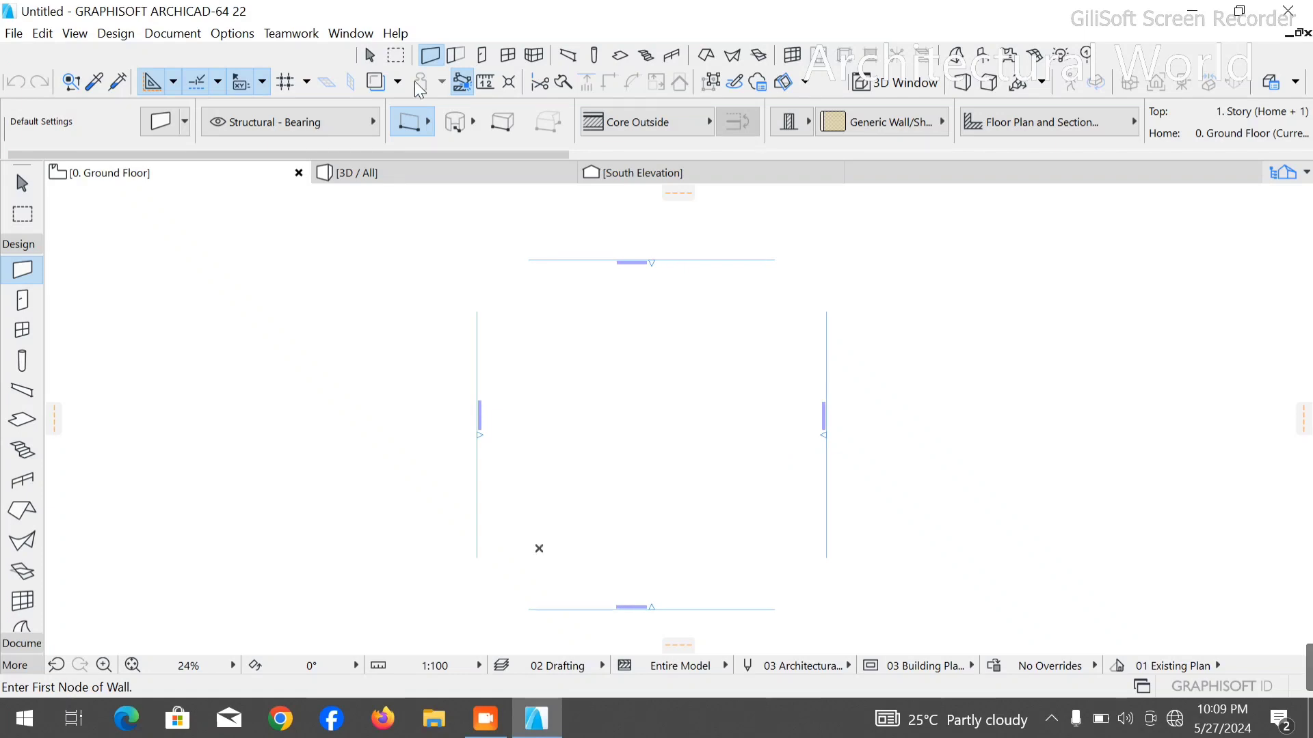
pyautogui.click(241, 30)
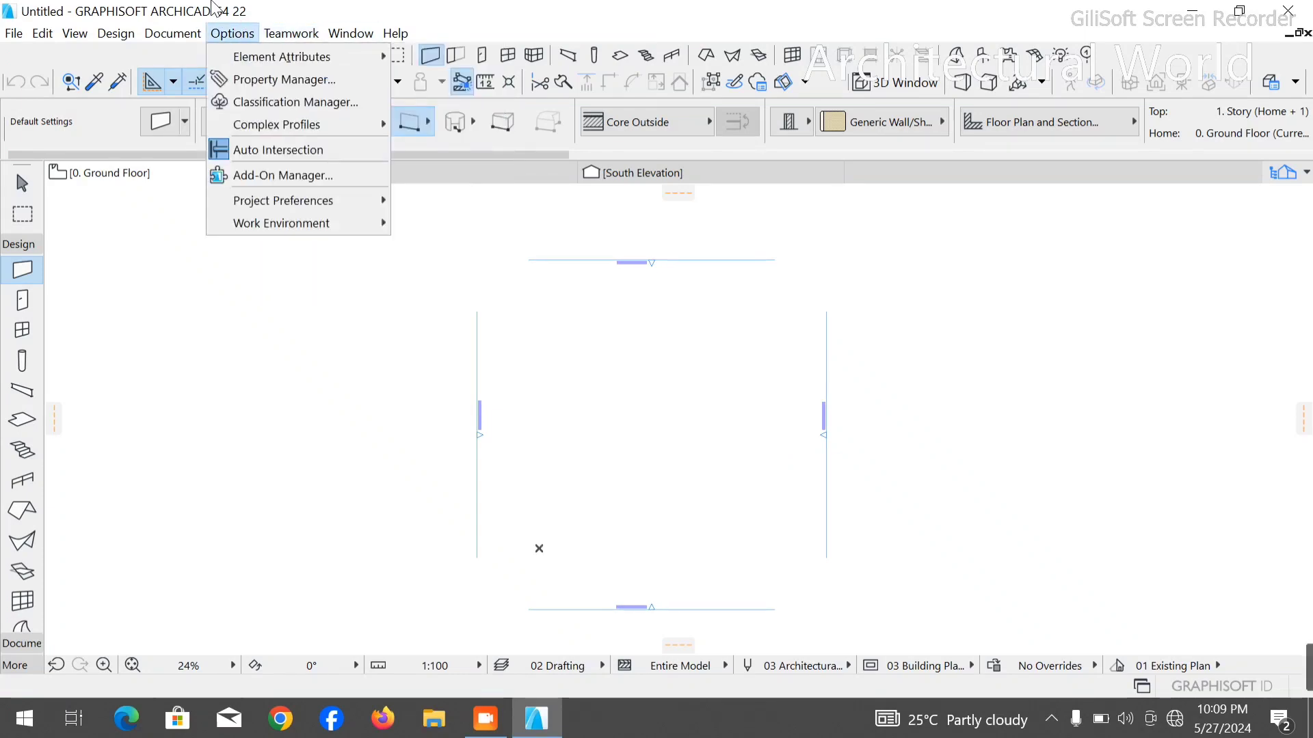
pyautogui.moveTo(273, 223)
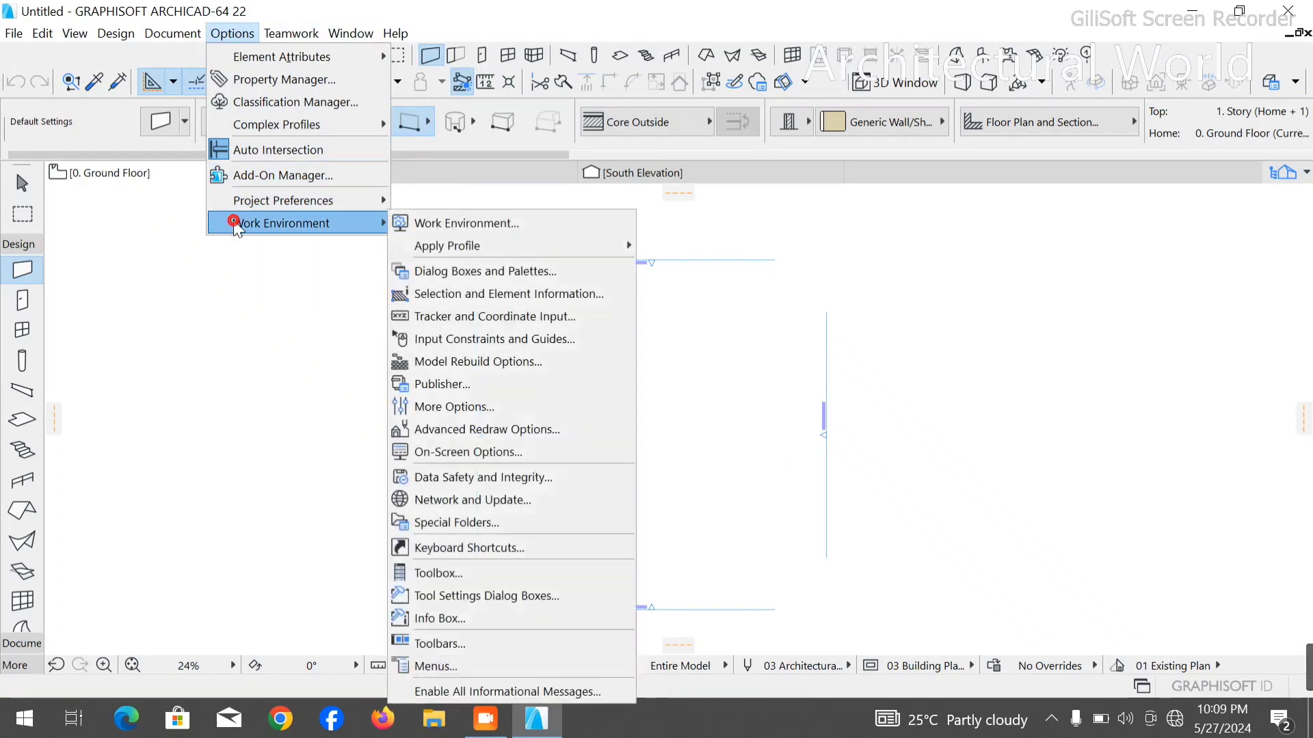
pyautogui.click(479, 221)
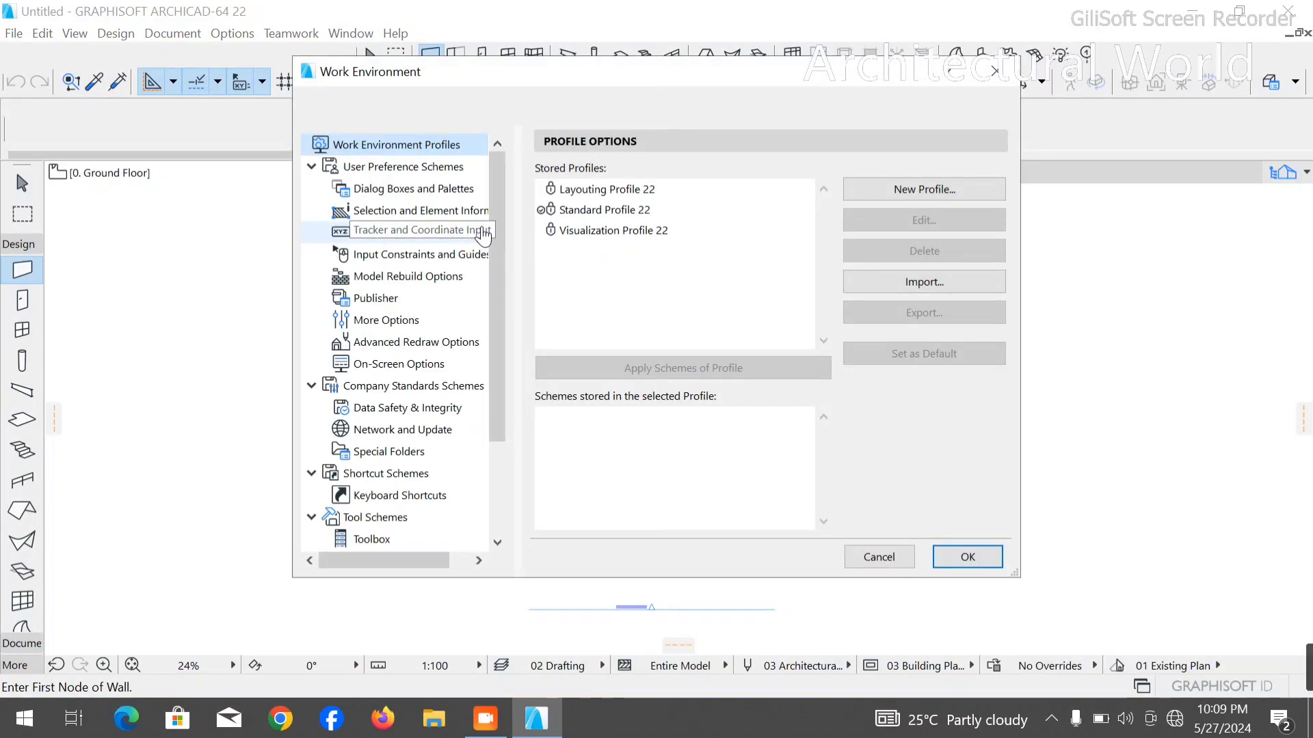
pyautogui.click(995, 71)
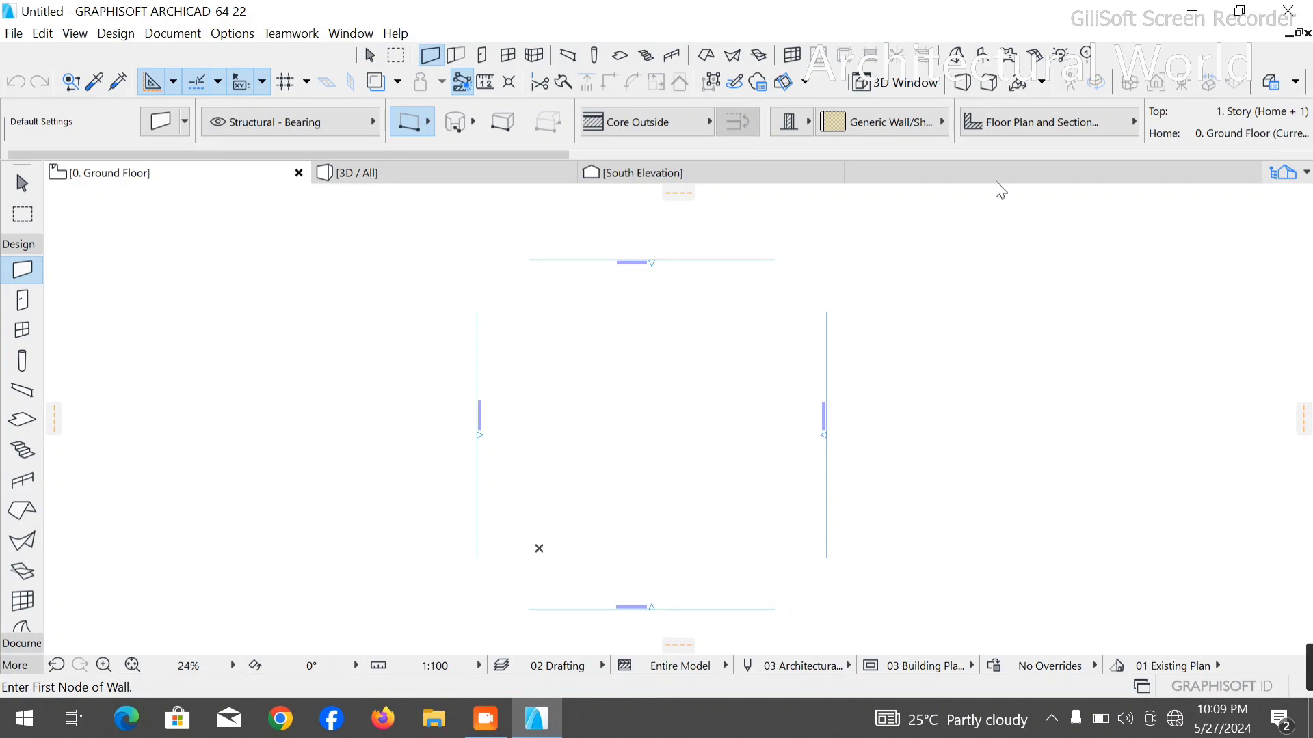
# - In the Story Settings, rename story 0 to dpc and set its height to next to 1350
pyautogui.click(1286, 180)
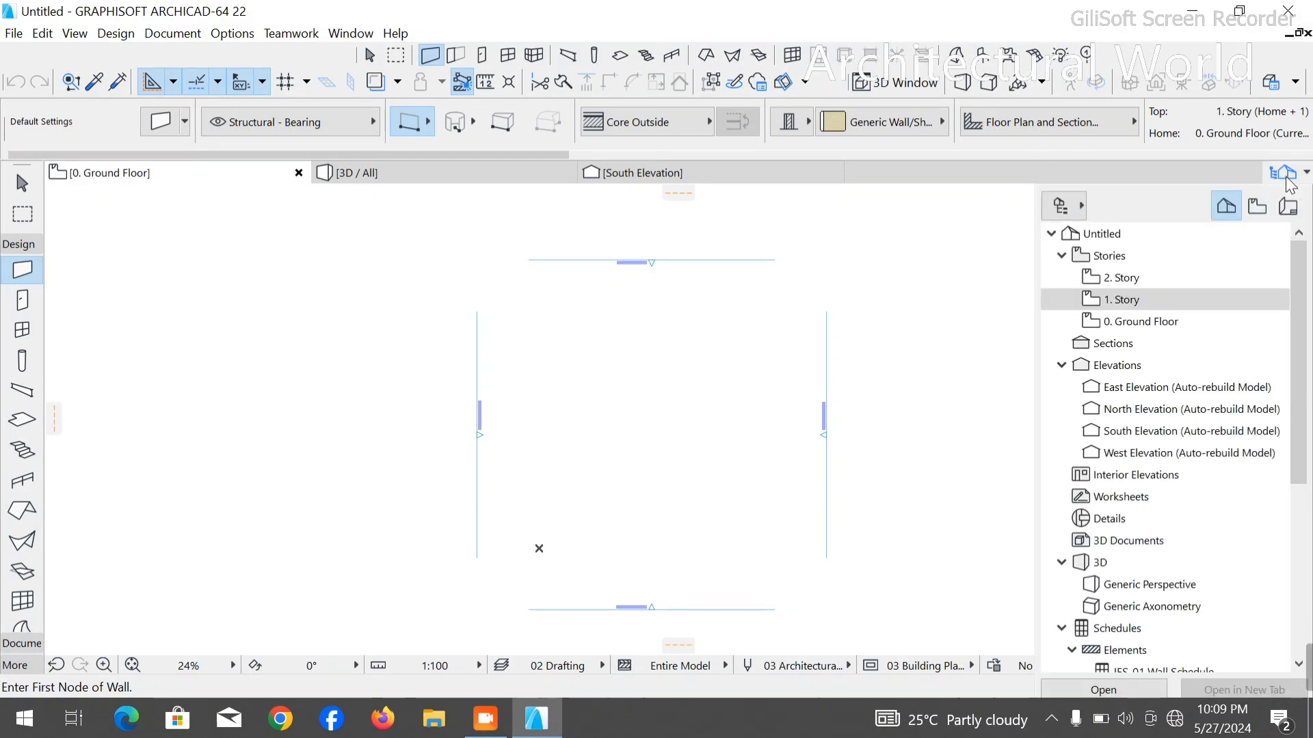
pyautogui.rightClick(1069, 326)
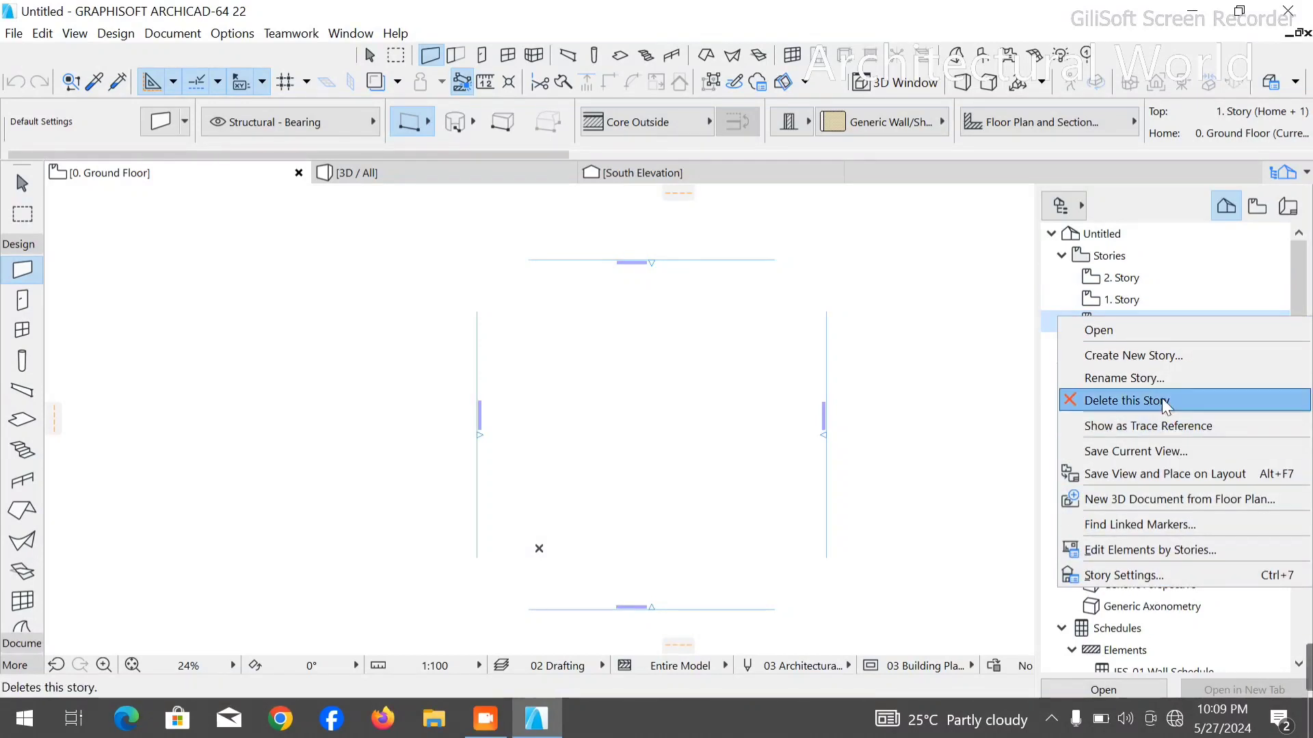
pyautogui.click(1112, 576)
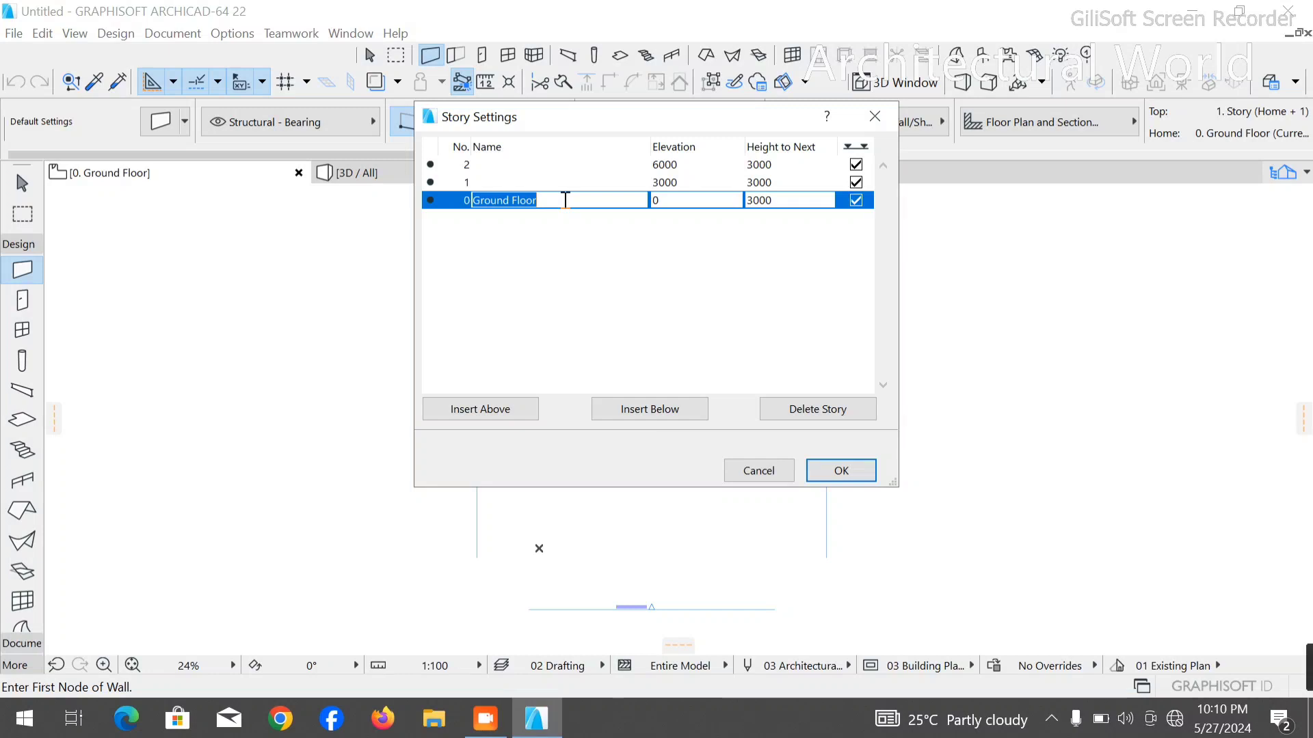
pyautogui.write('dpc')
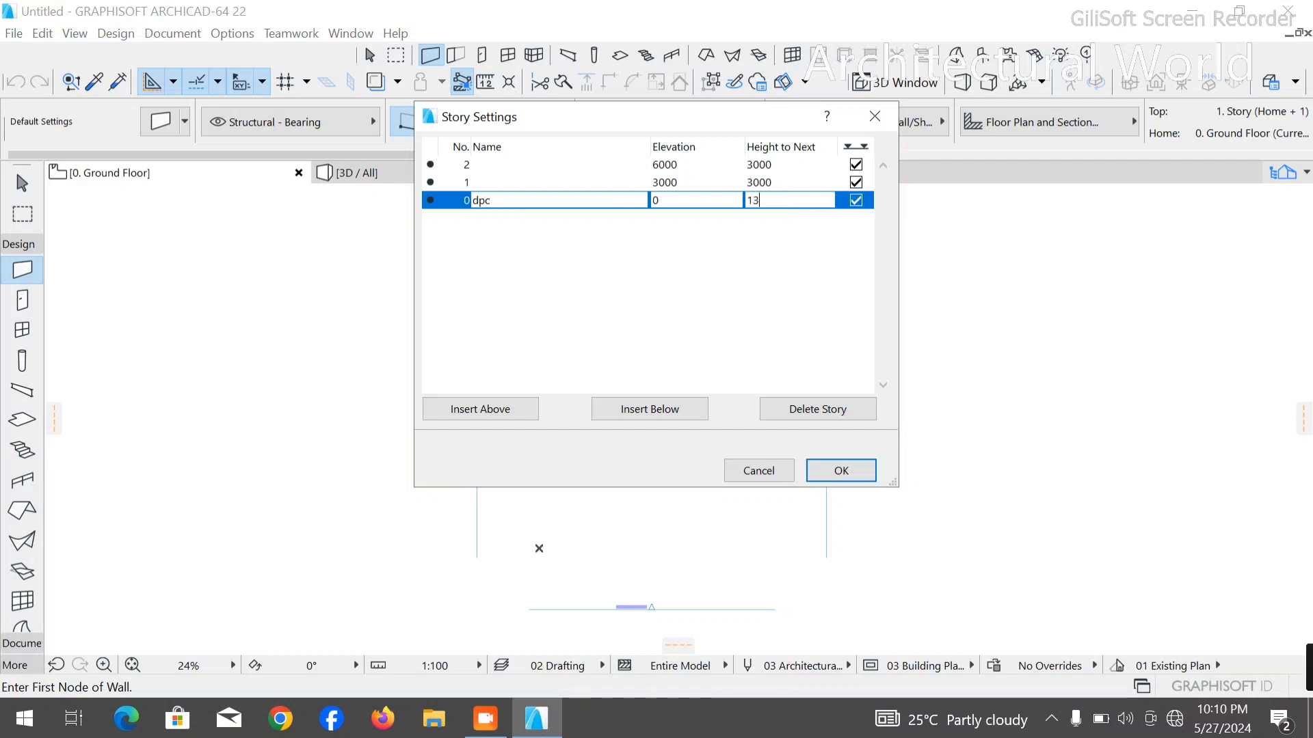
pyautogui.press('Return')
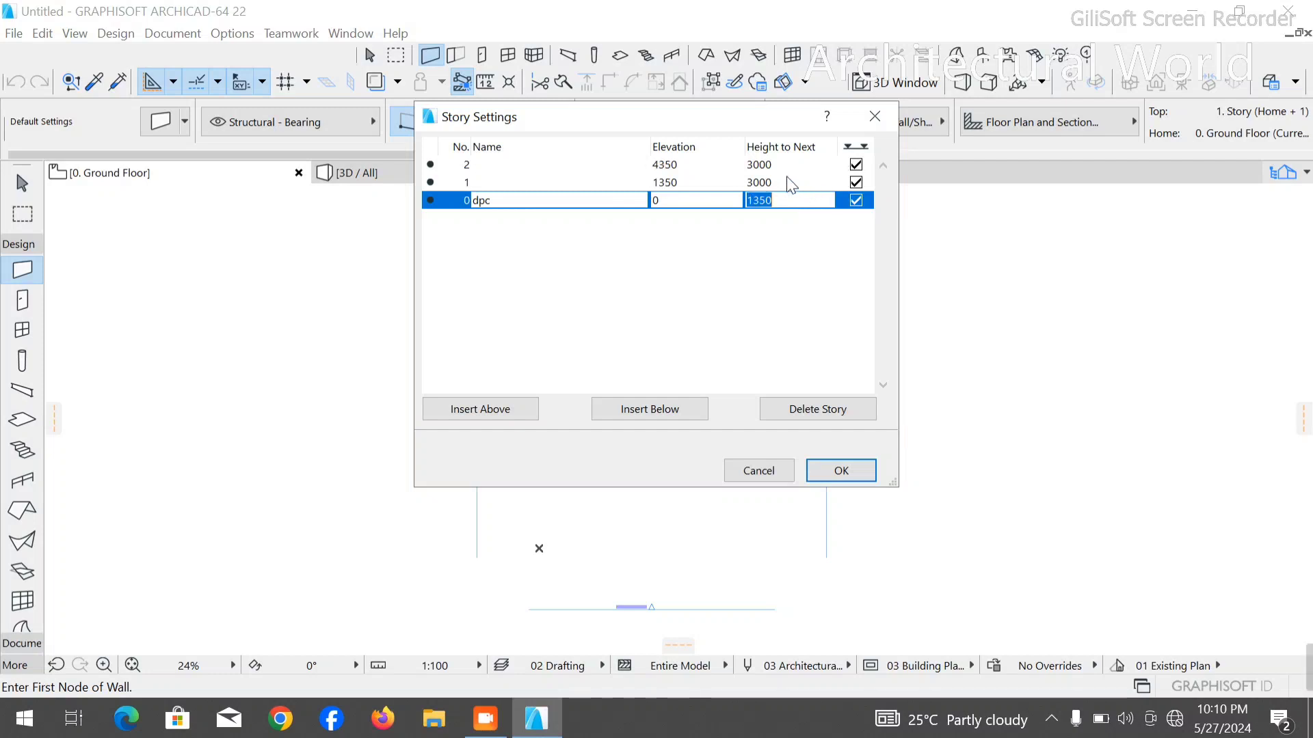
# - Set the height to next of story 1 to 4000
pyautogui.click(796, 189)
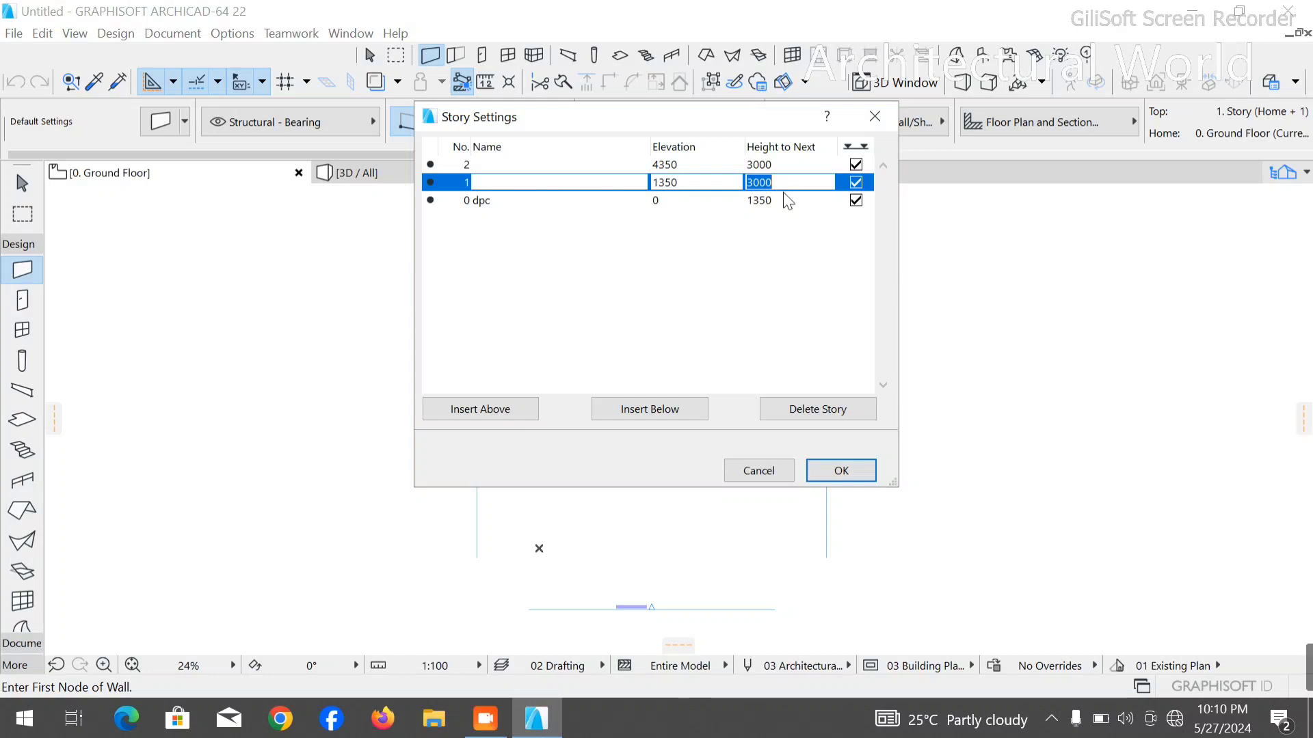
pyautogui.write('400')
pyautogui.click(502, 166)
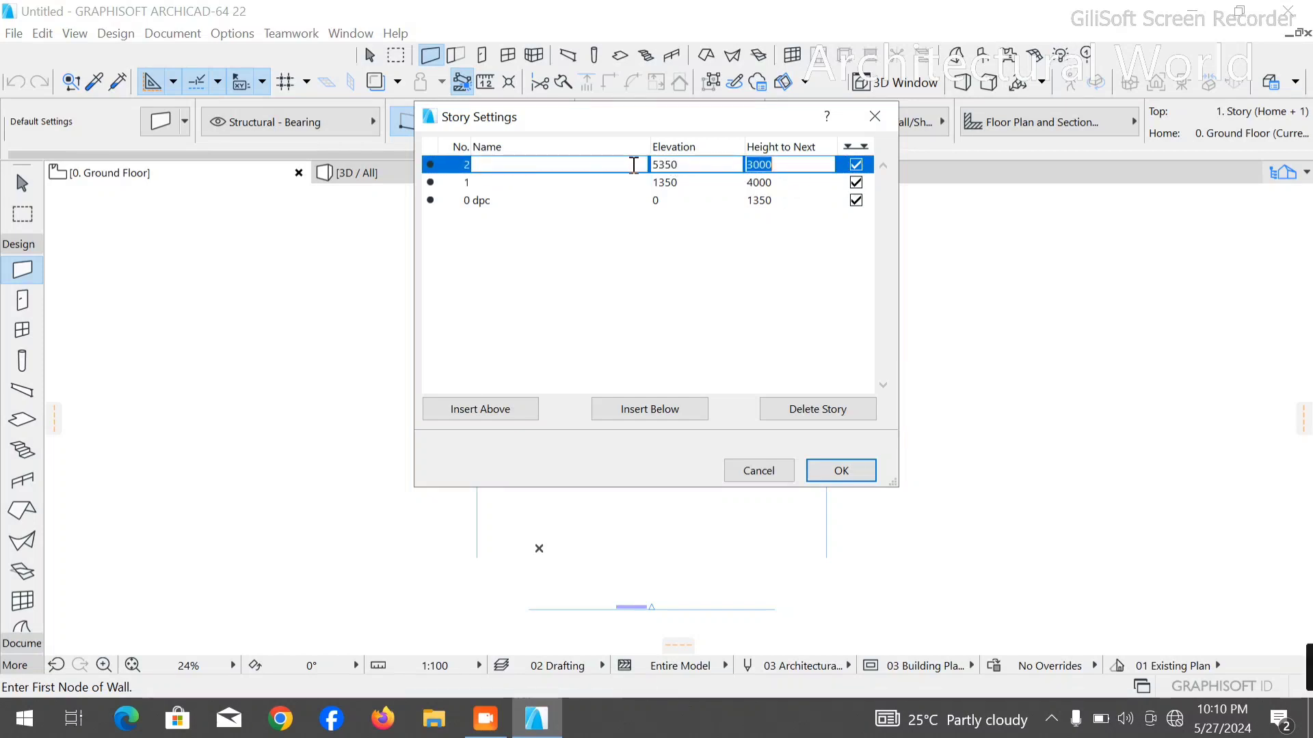
pyautogui.click(504, 182)
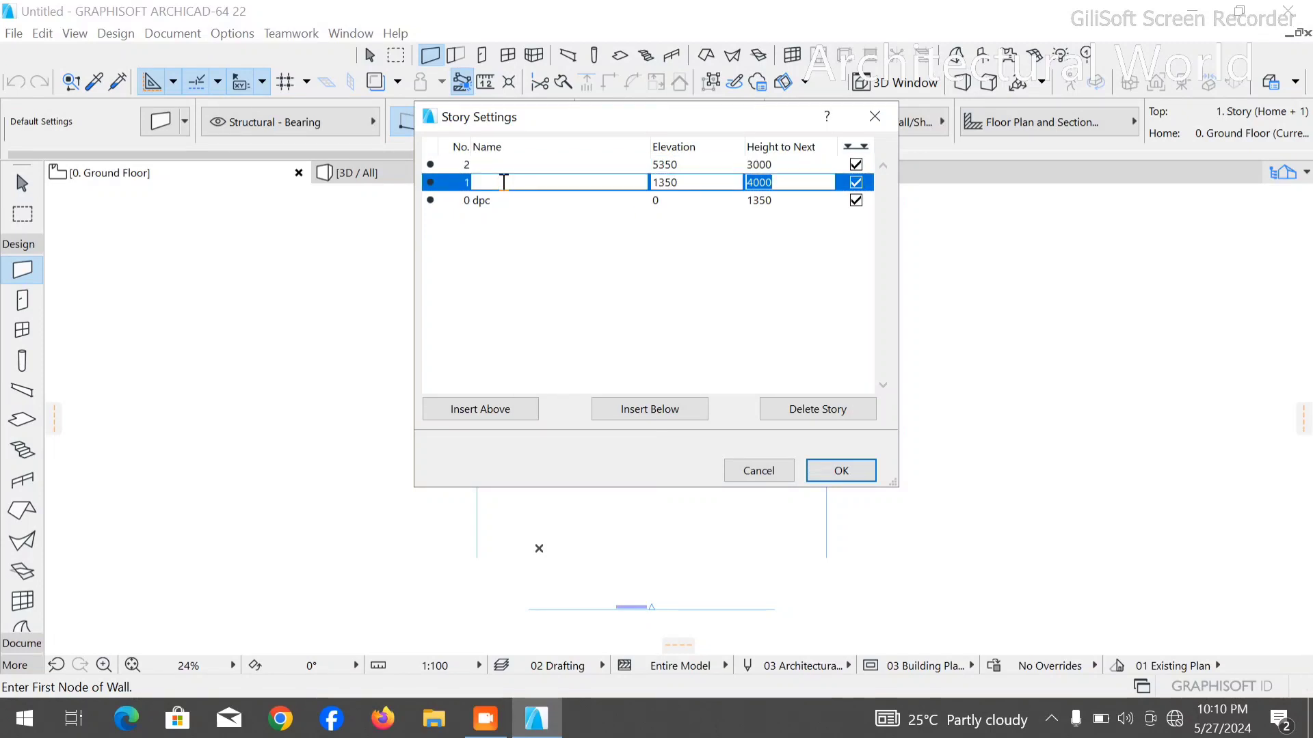
pyautogui.press('BackSpace')
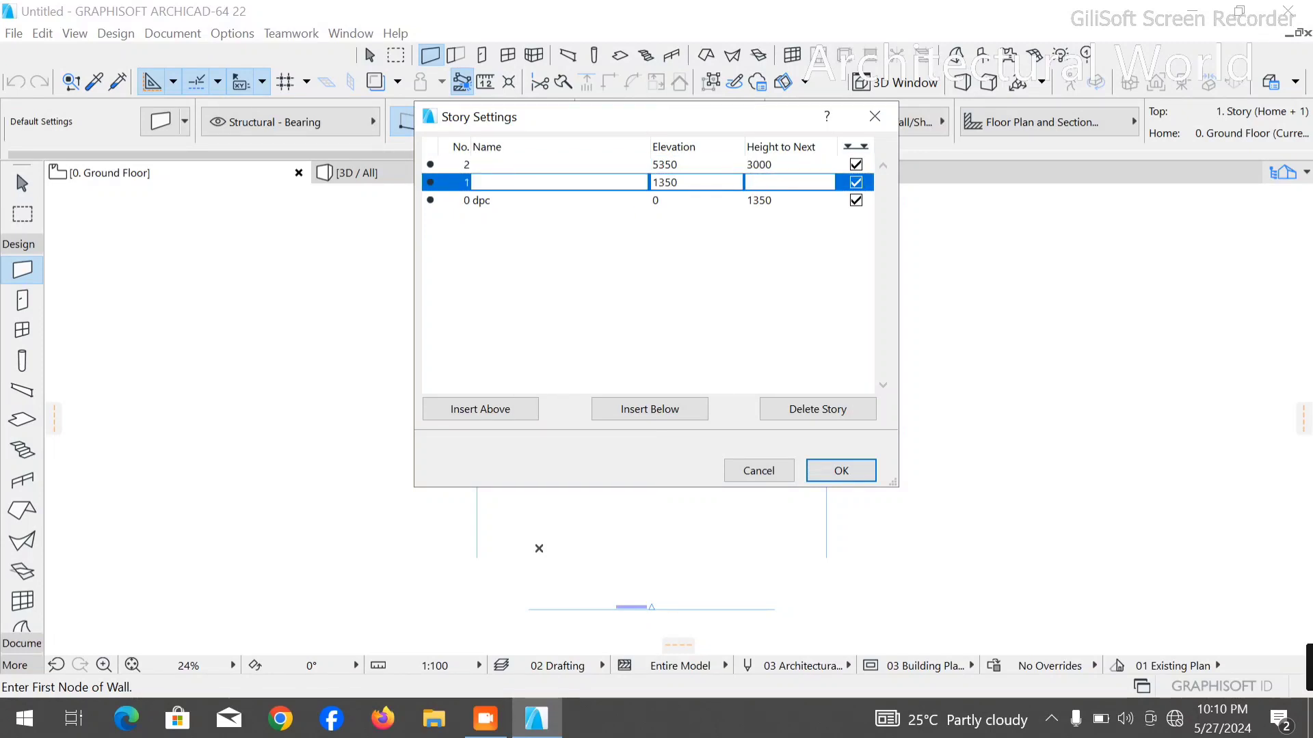
pyautogui.write('4000')
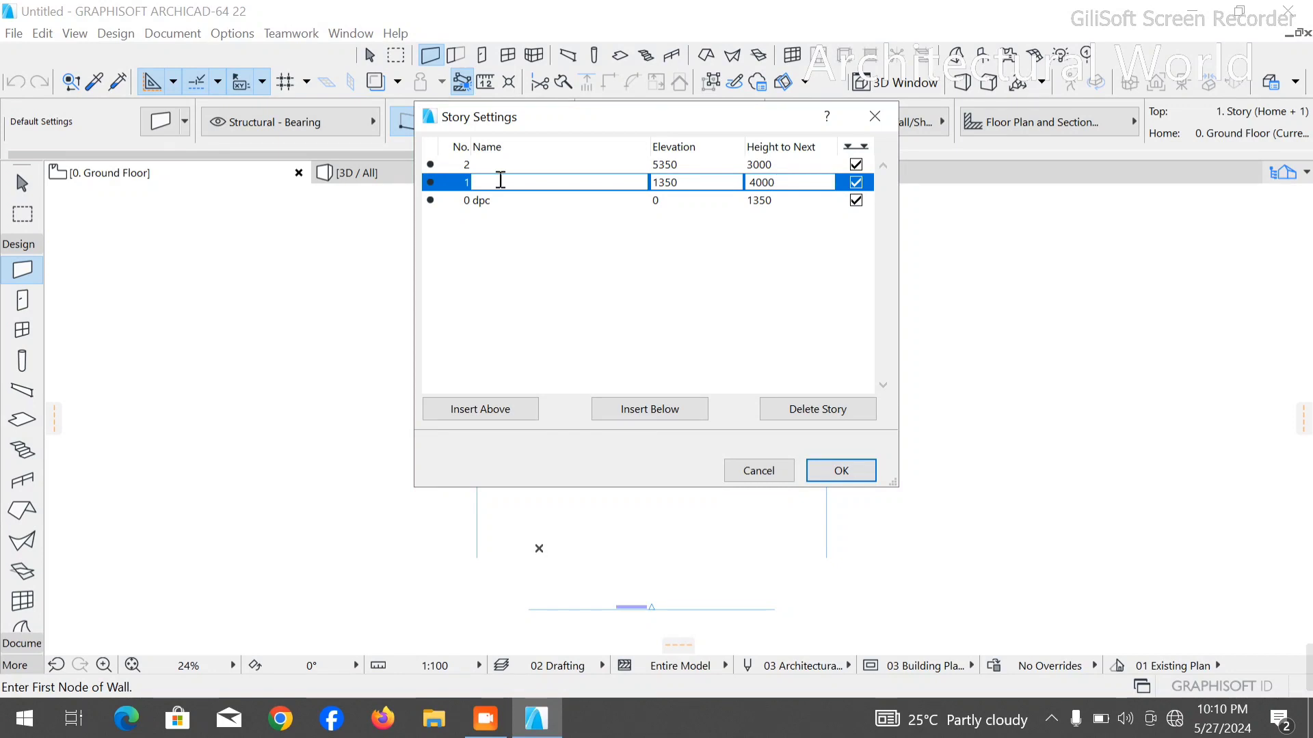
# - Name story 1 ground and apply the story settings
pyautogui.click(537, 189)
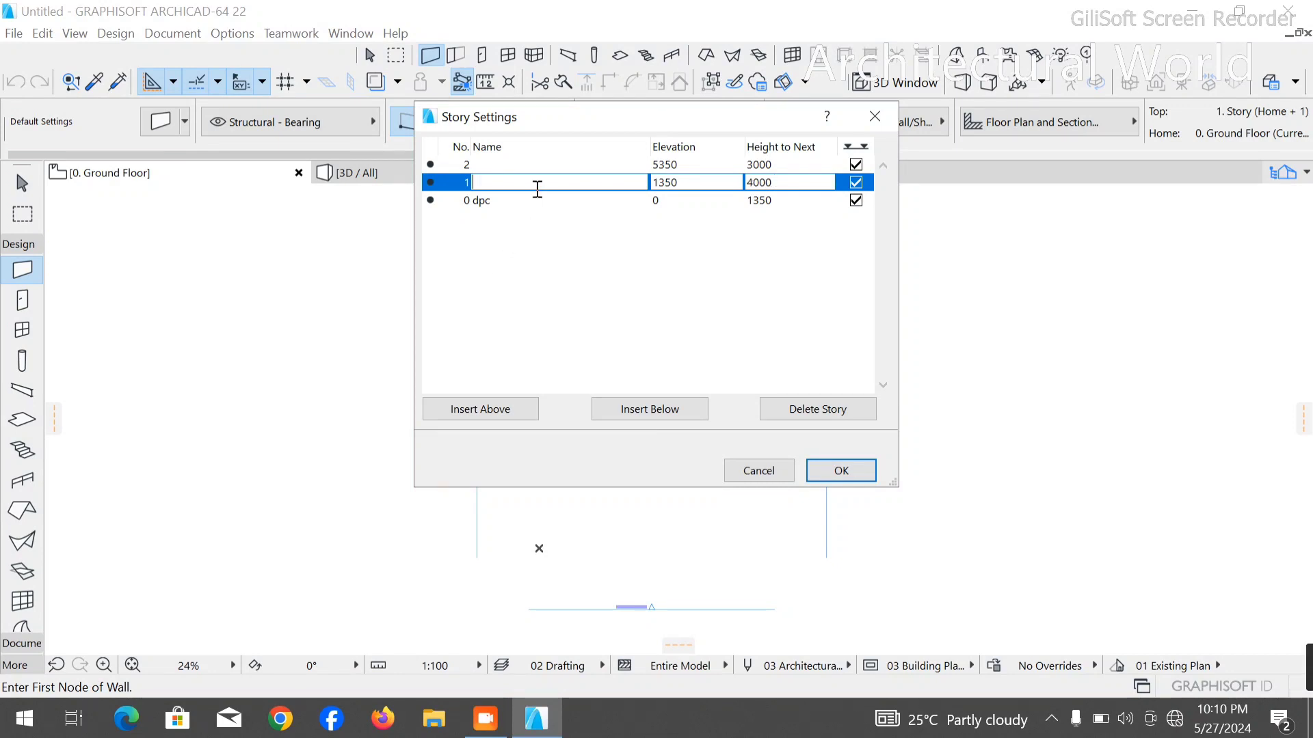
pyautogui.write('ground')
pyautogui.click(677, 298)
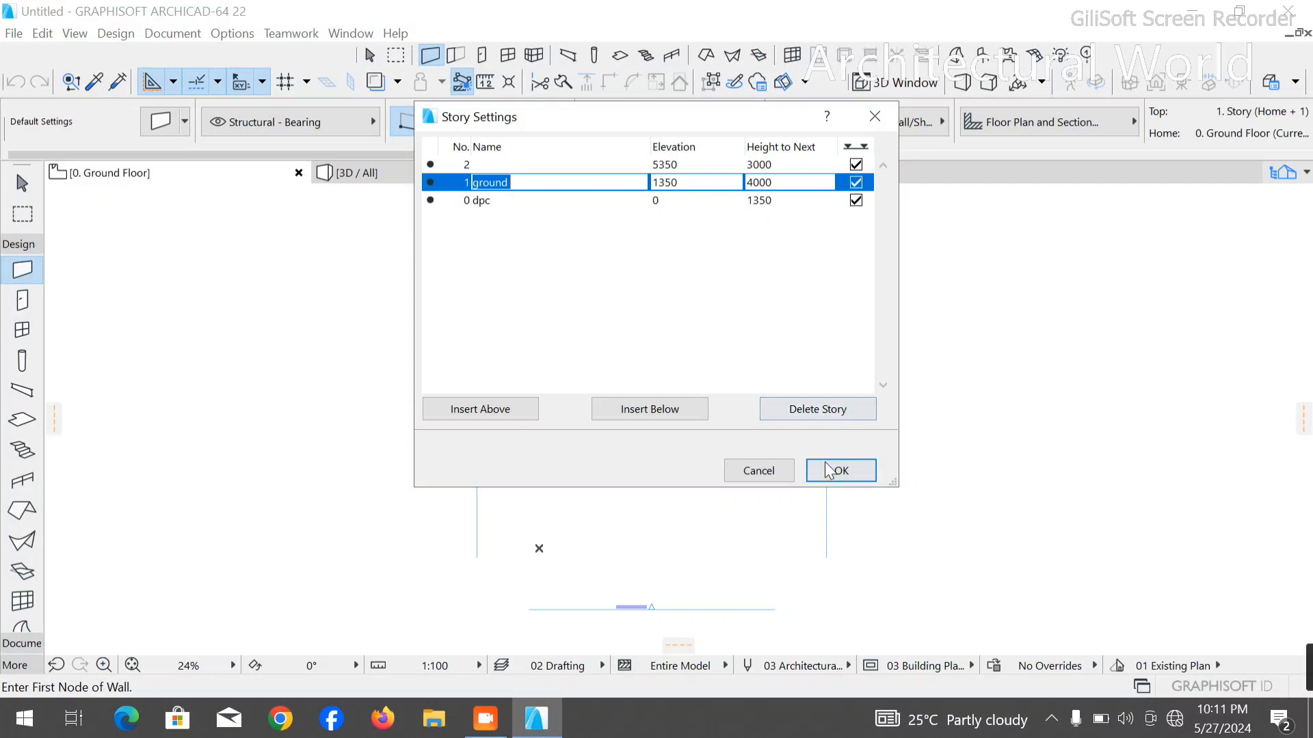
pyautogui.click(762, 200)
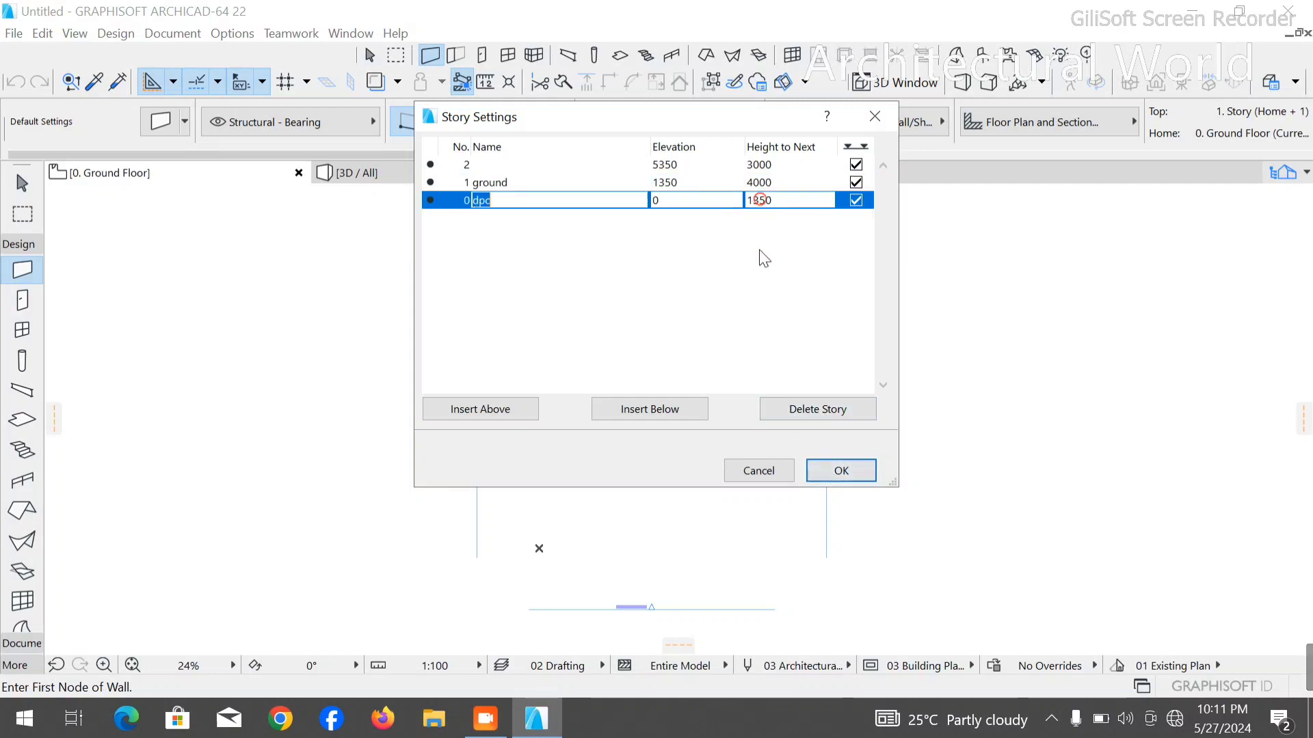
pyautogui.click(834, 469)
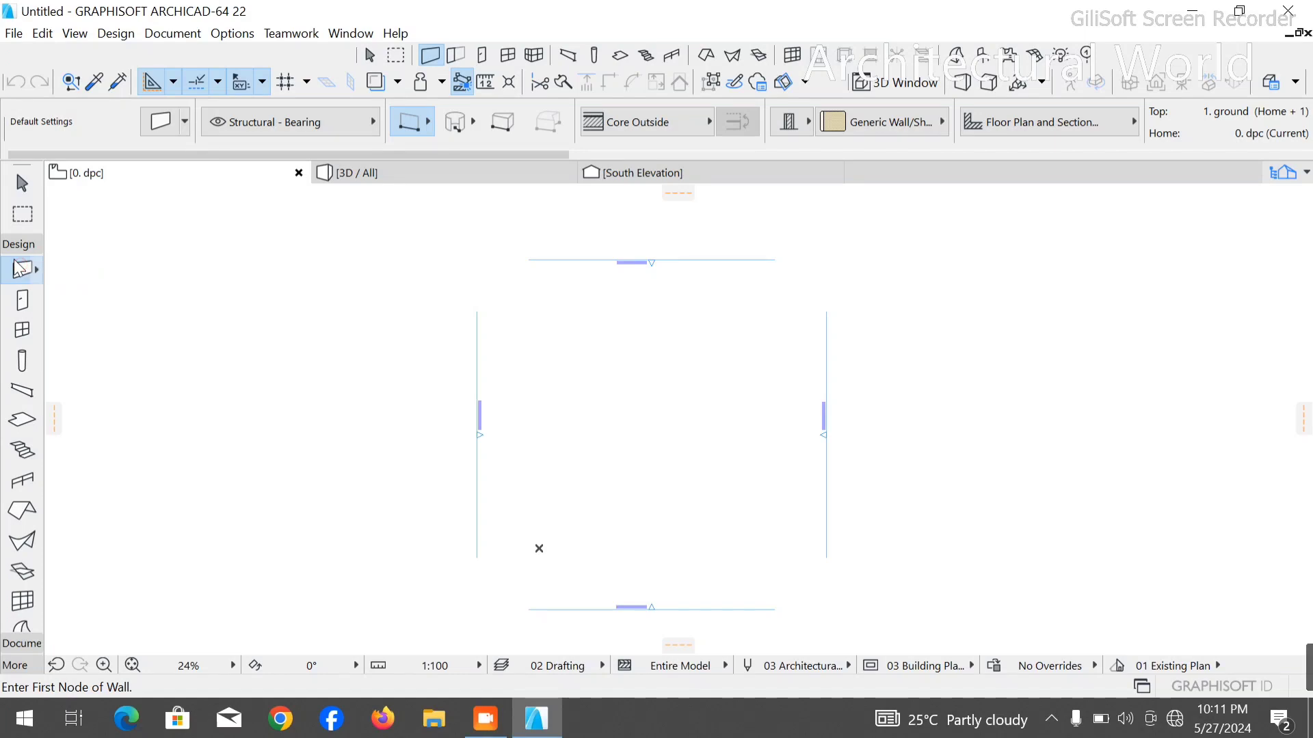
# - Open the default wall settings and examine the Wall Top and Home Story options under Geometry and Positioning
pyautogui.click(163, 121)
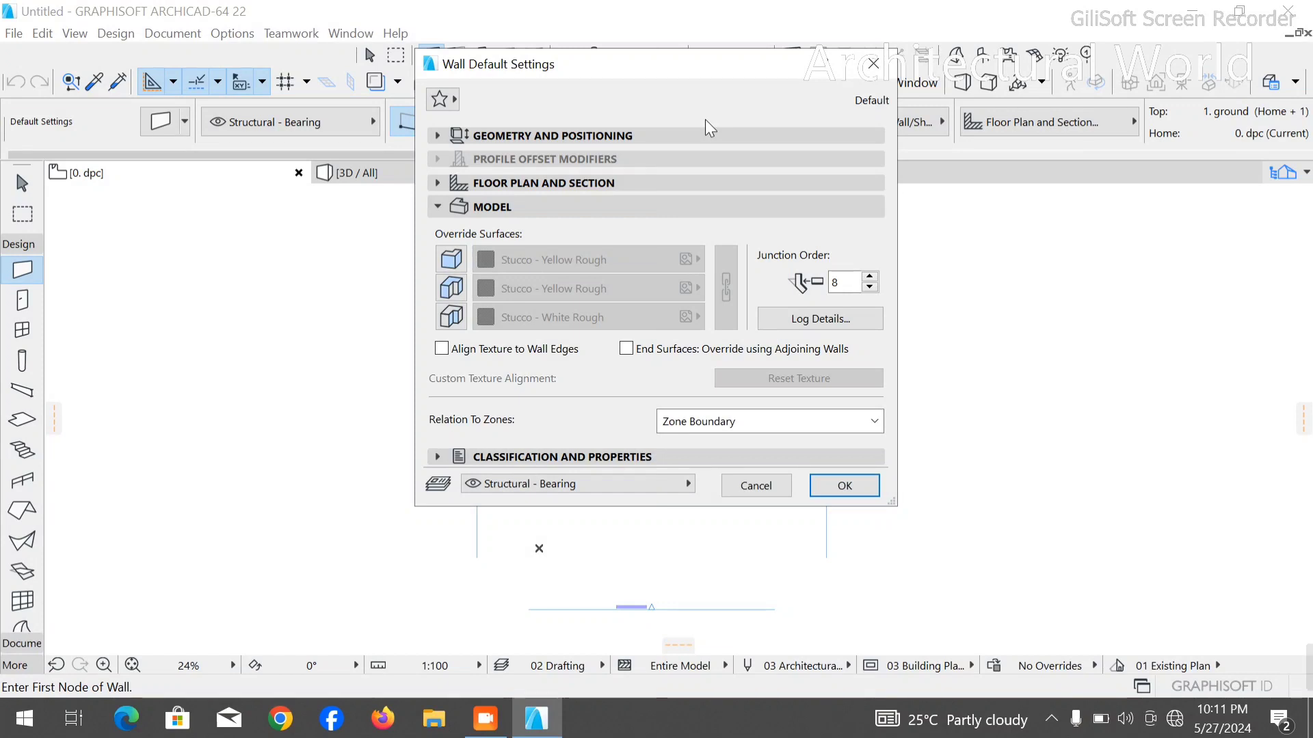
pyautogui.click(559, 136)
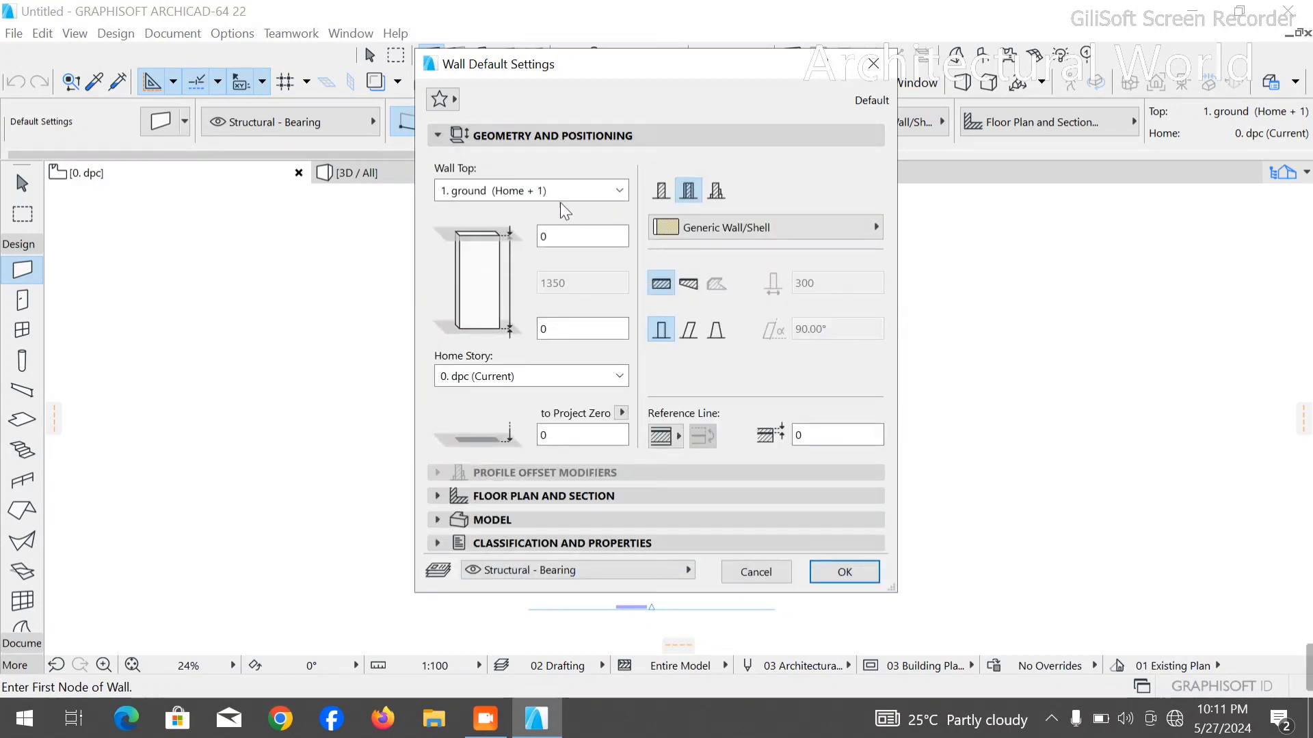
pyautogui.click(575, 190)
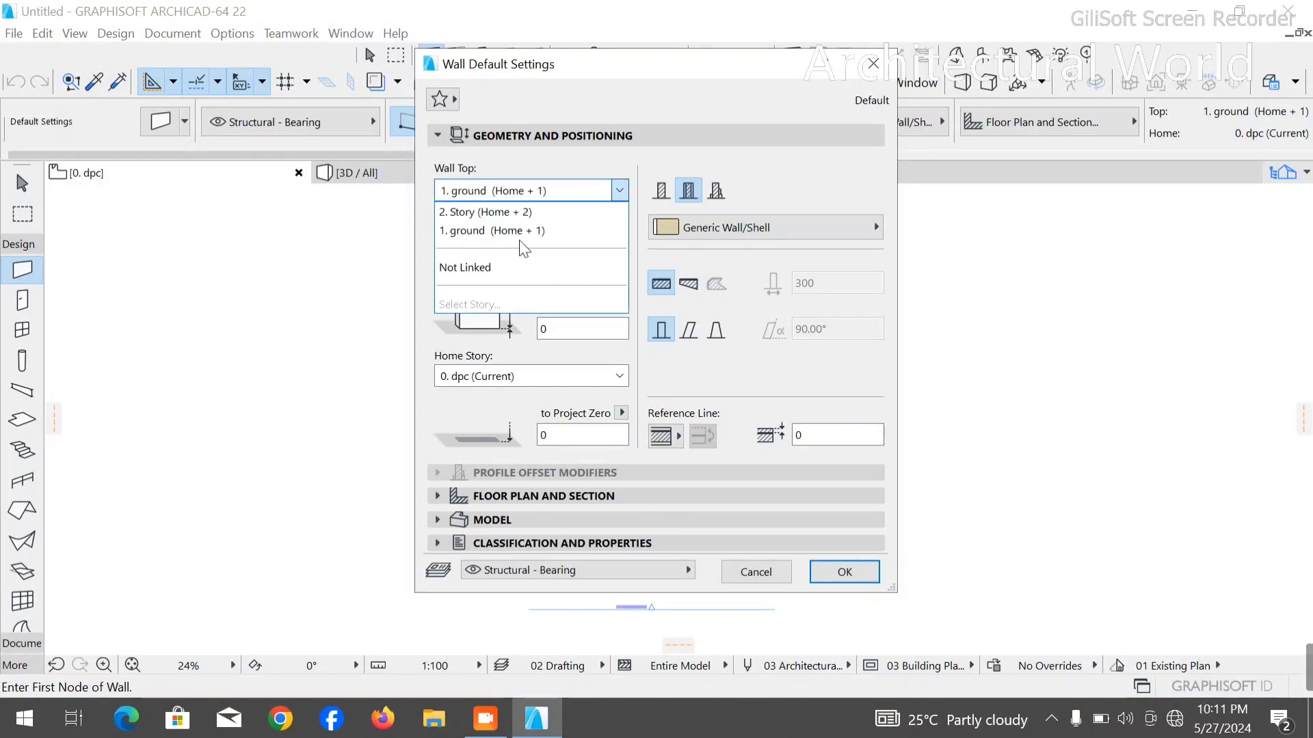
pyautogui.click(810, 158)
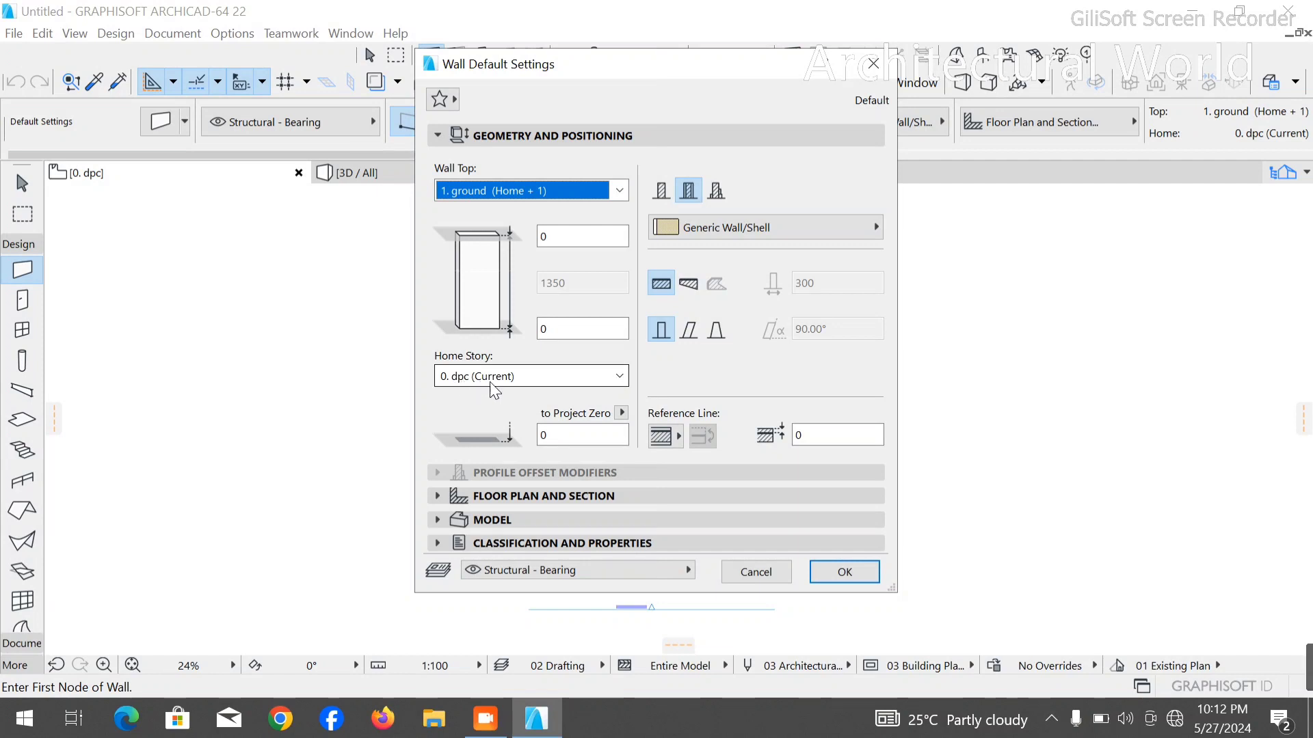
pyautogui.click(514, 374)
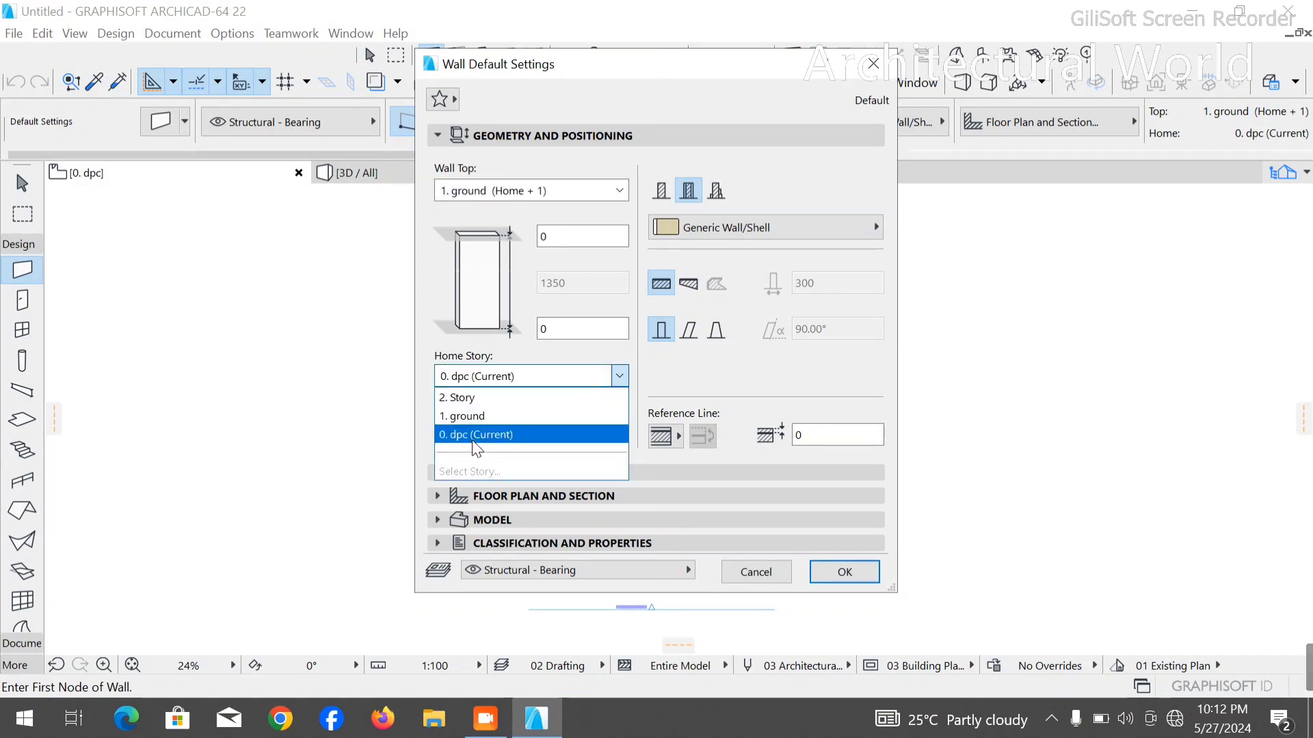
pyautogui.click(548, 331)
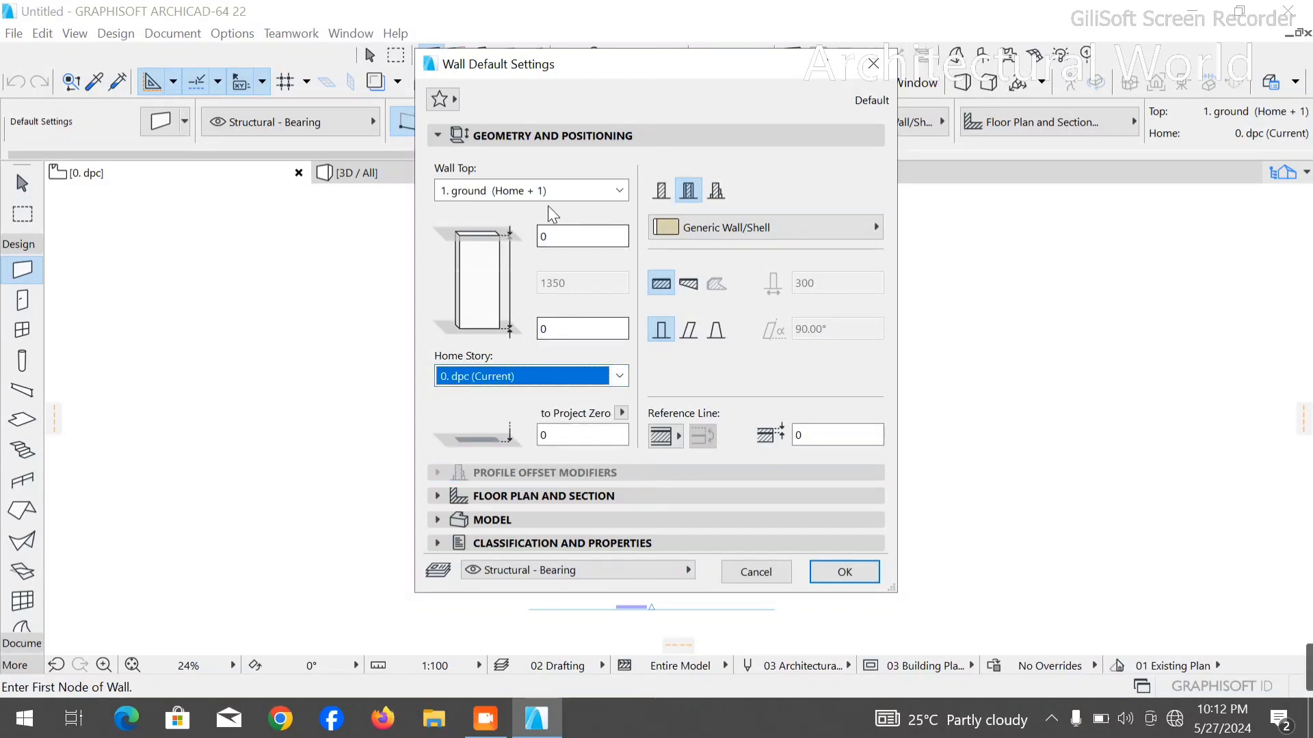
pyautogui.click(475, 193)
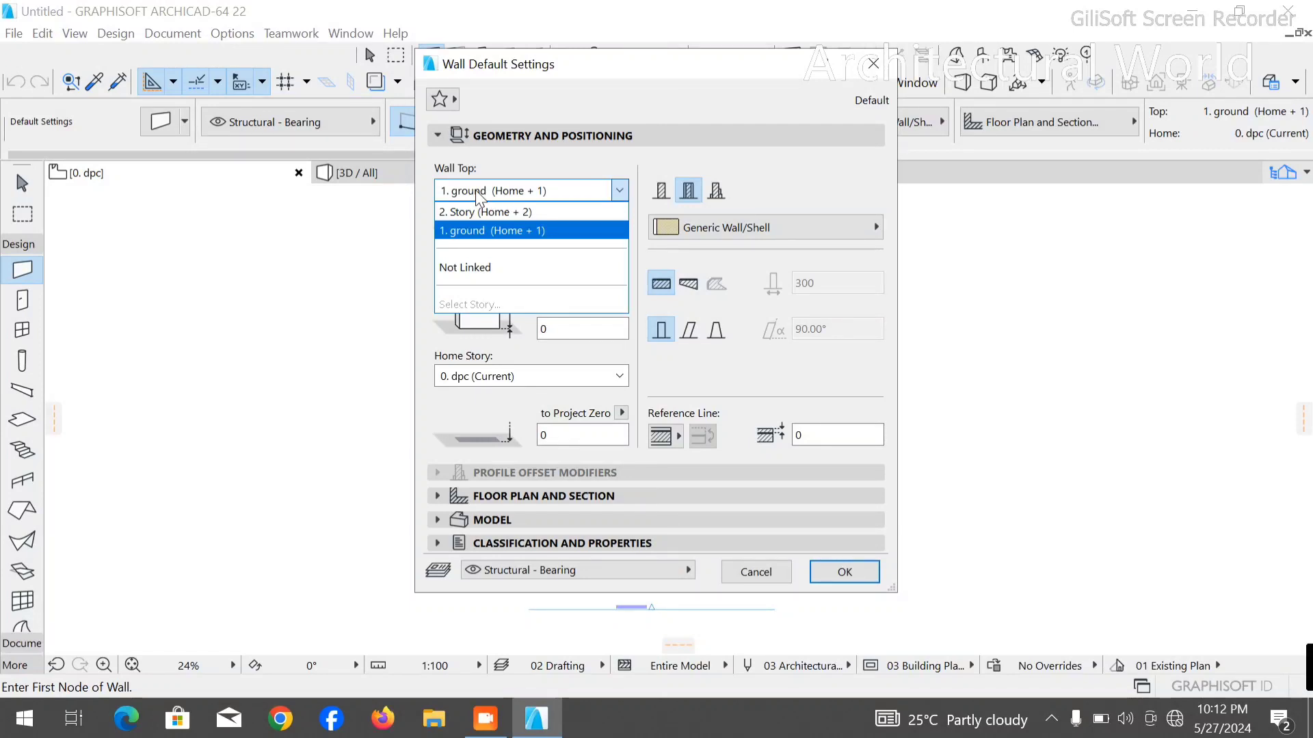
pyautogui.click(440, 326)
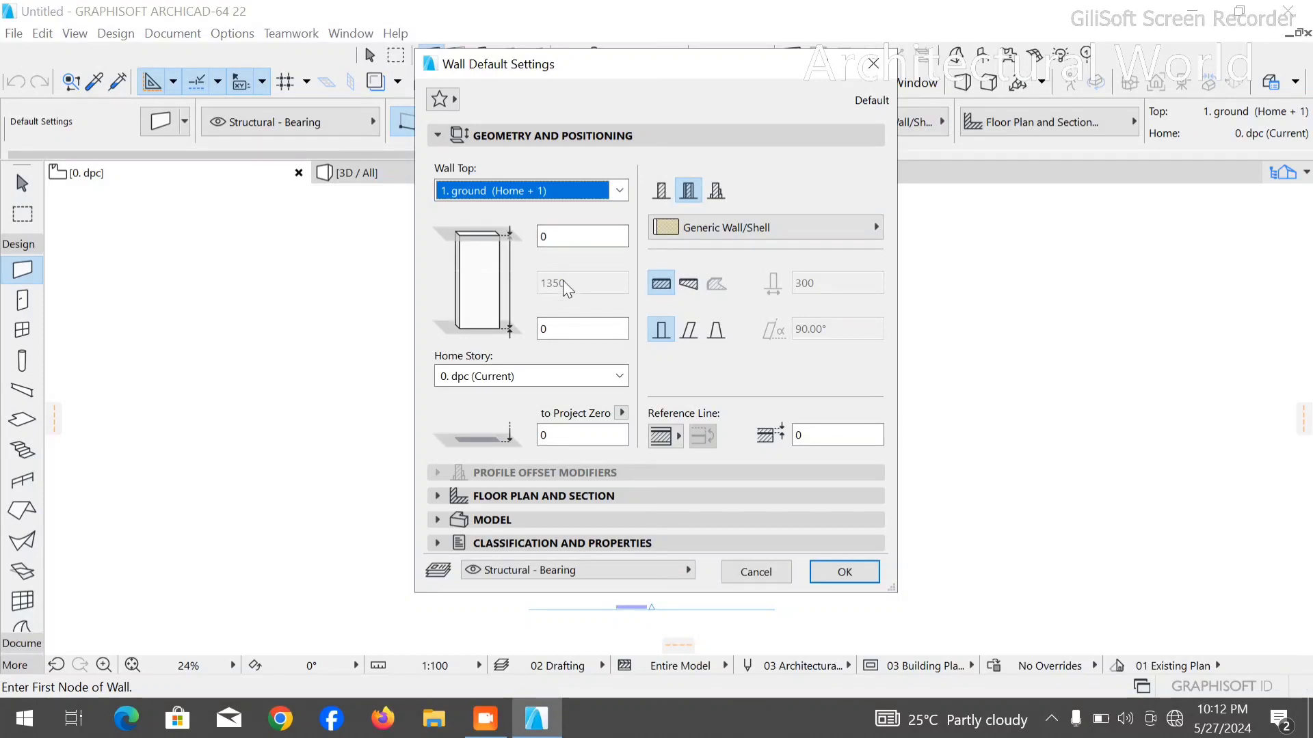
pyautogui.click(540, 236)
# - Set the default wall's structure to Basic with the GENERIC - STRUCTURAL building material
pyautogui.click(661, 191)
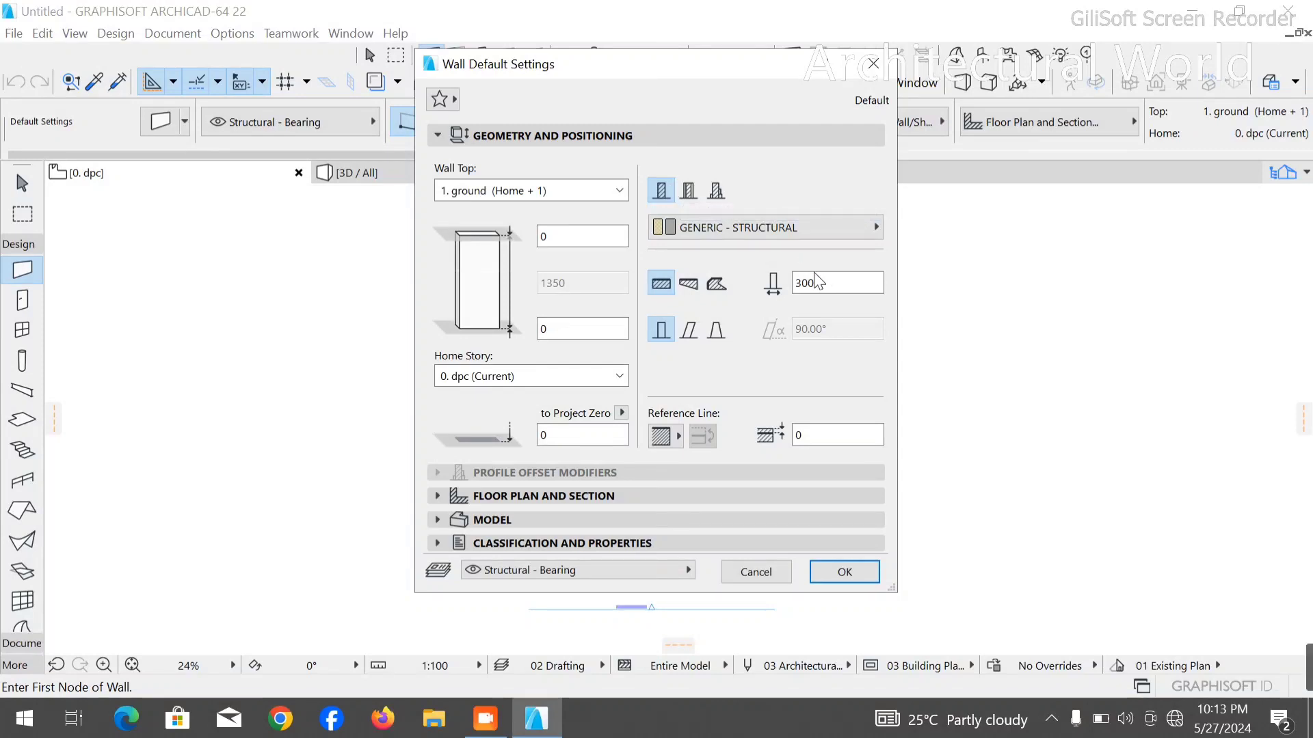
pyautogui.click(723, 191)
pyautogui.click(699, 185)
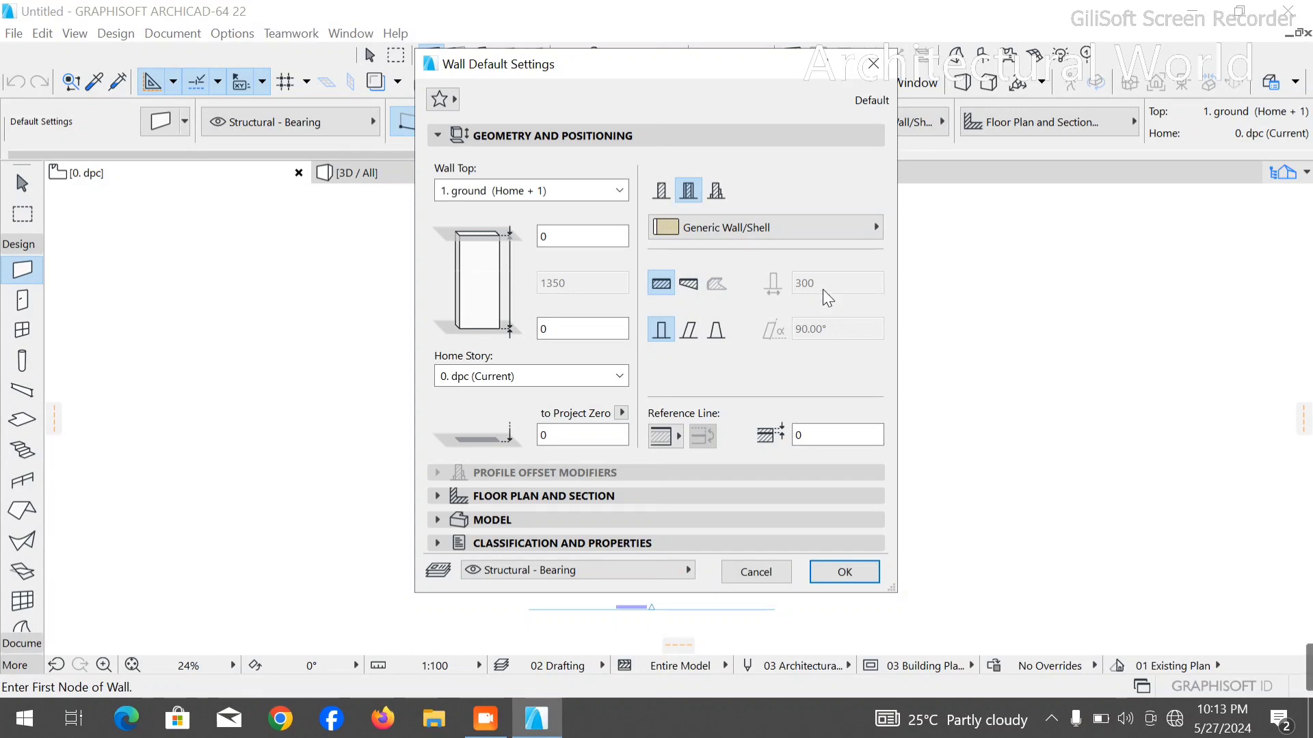
pyautogui.click(660, 195)
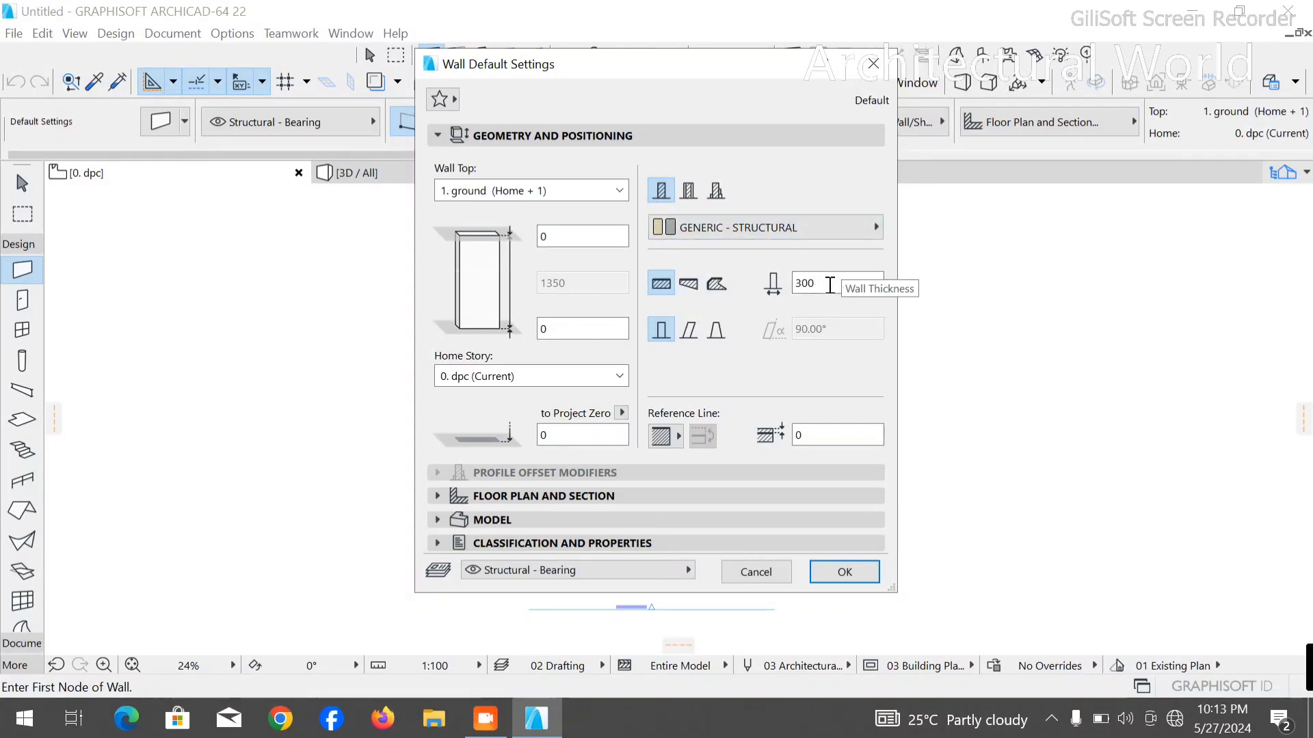
# - Choose the straight geometry for the default wall and set its thickness to 150
pyautogui.click(728, 283)
pyautogui.click(688, 284)
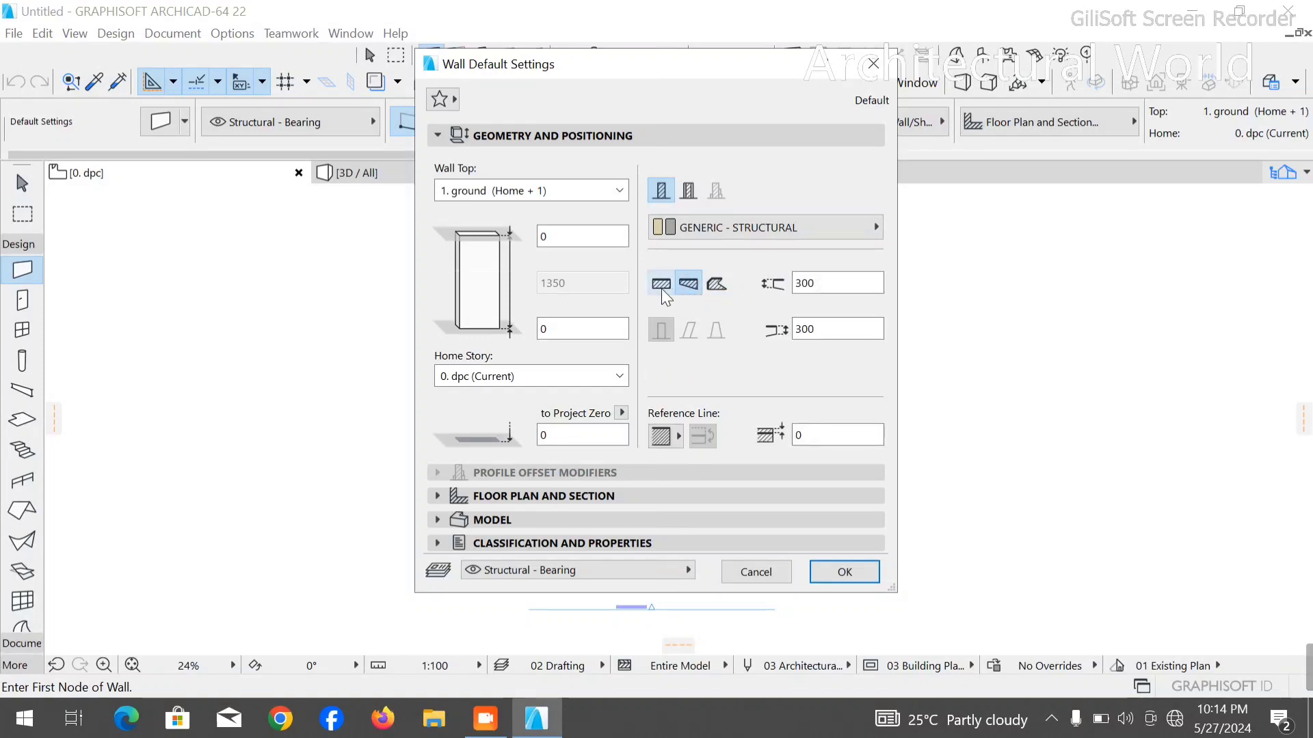
pyautogui.click(662, 288)
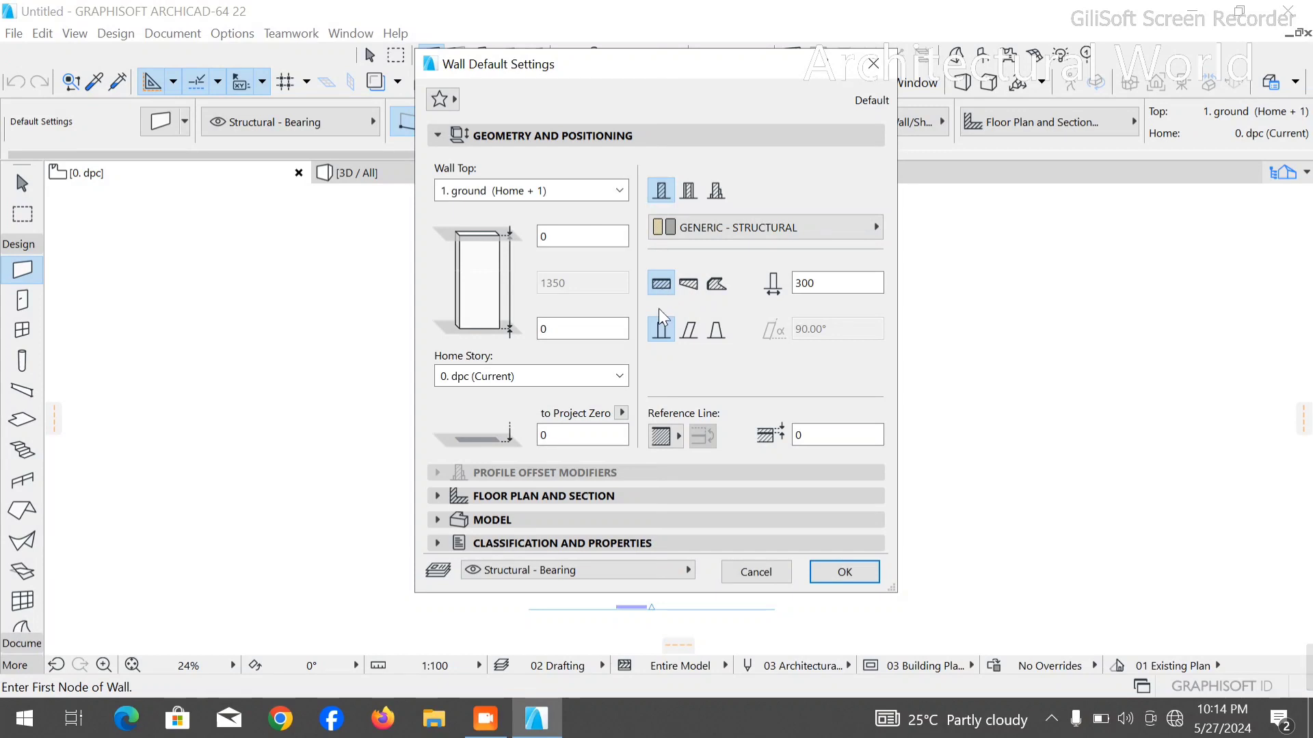
pyautogui.moveTo(846, 284); pyautogui.dragTo(791, 281)
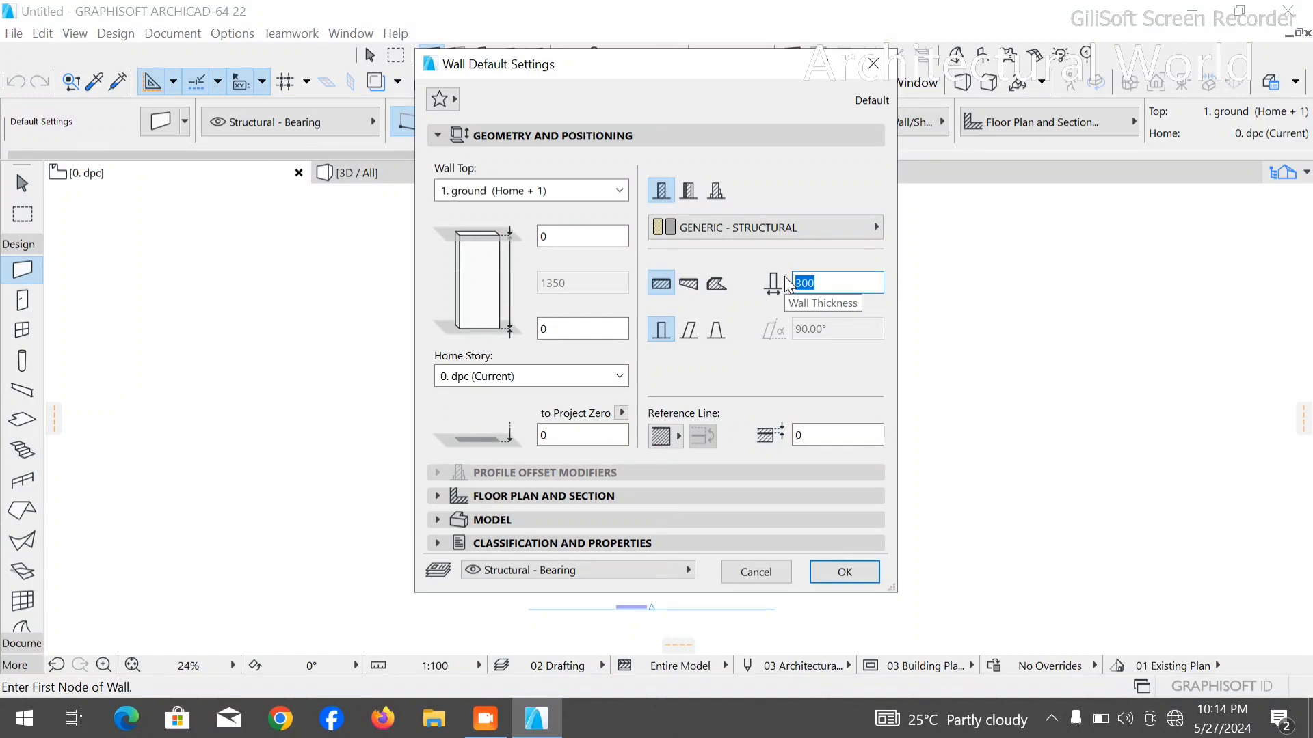
pyautogui.write('150')
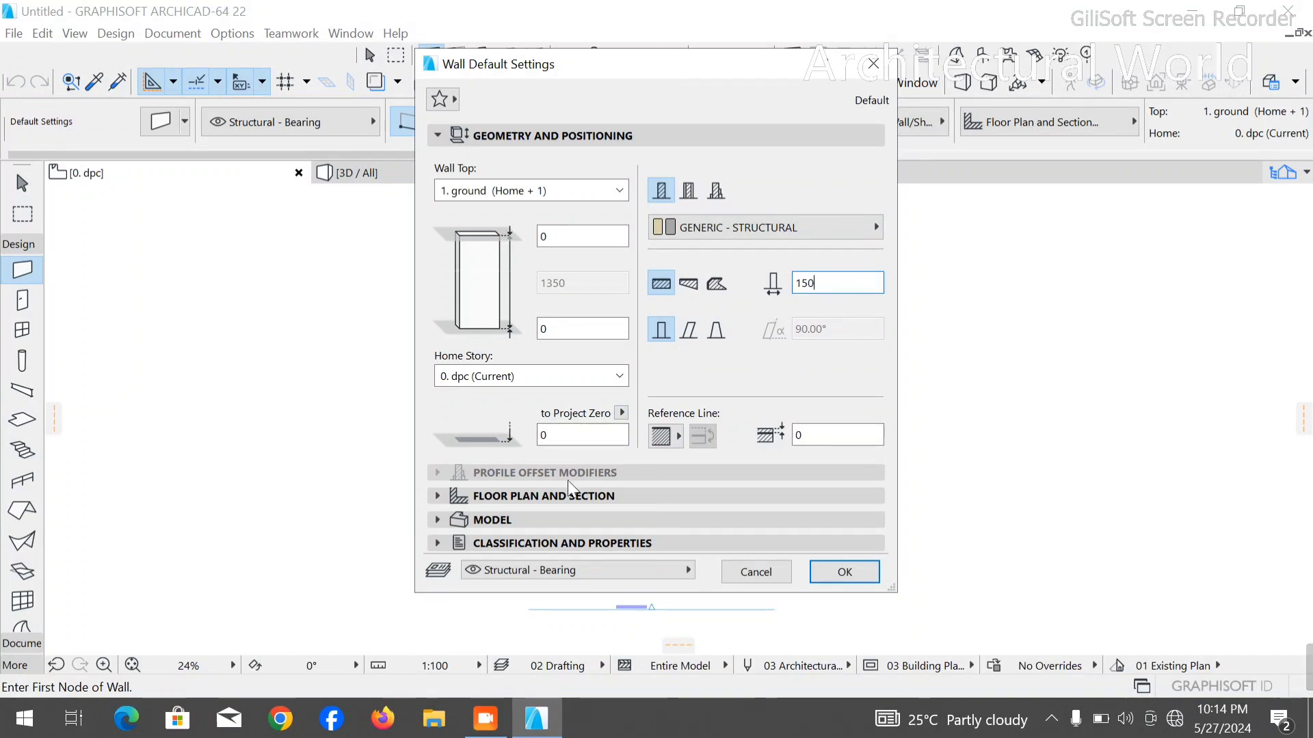
# - Enable all three surface overrides in the default wall's Model settings: outside face, edge and inside face
pyautogui.click(516, 497)
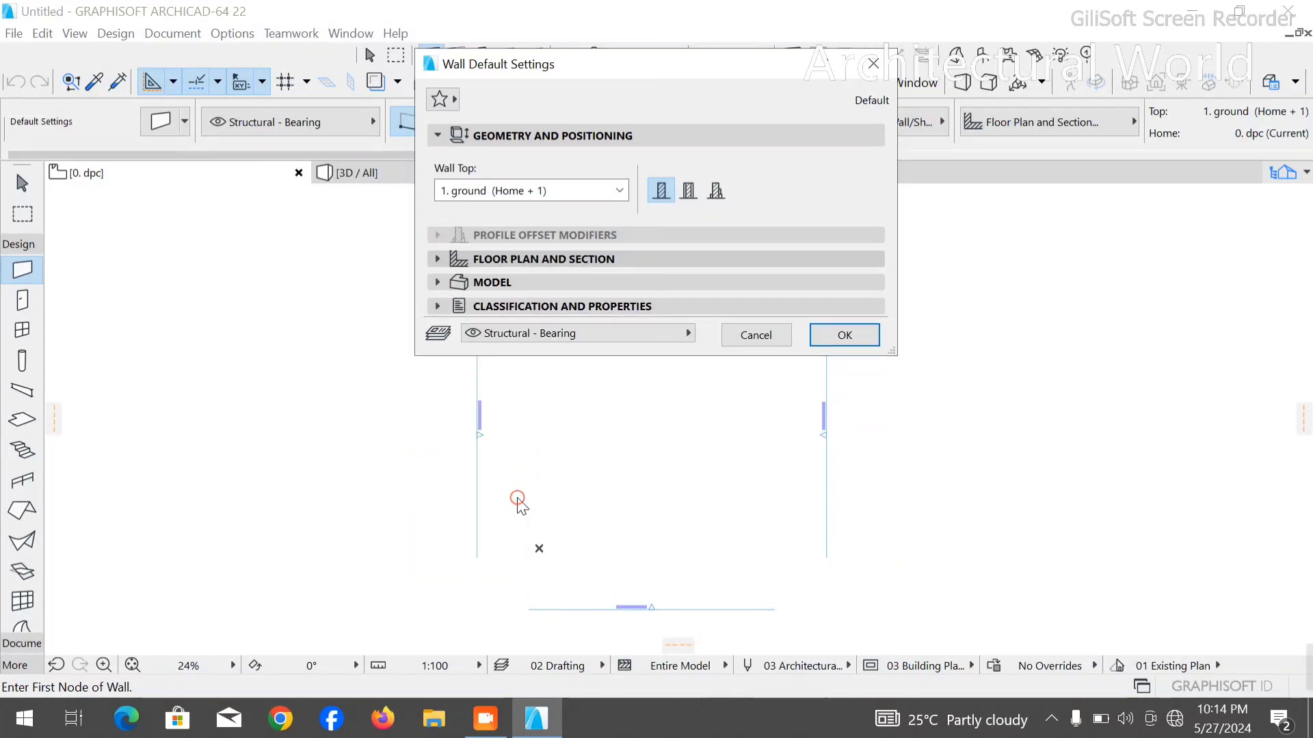
pyautogui.scroll(-4, 705, 274)
pyautogui.scroll(1, 658, 285)
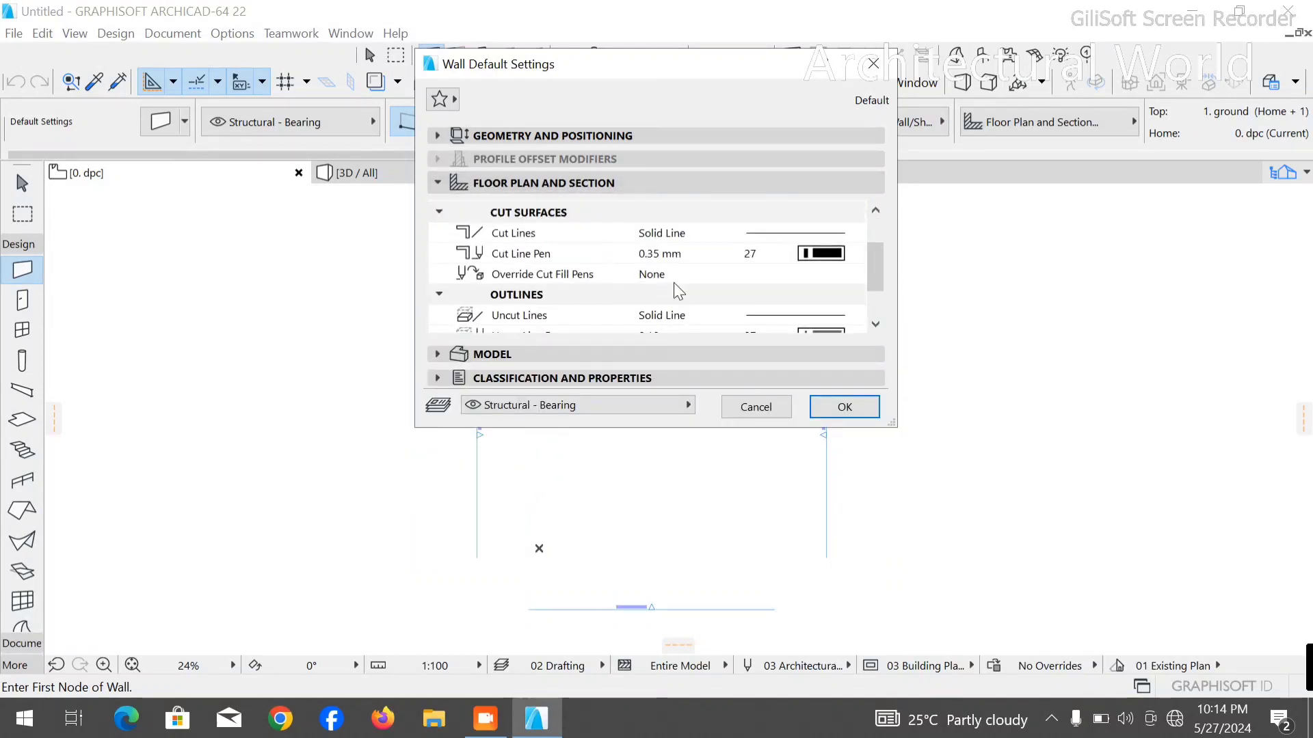
pyautogui.scroll(4, 674, 282)
pyautogui.click(532, 354)
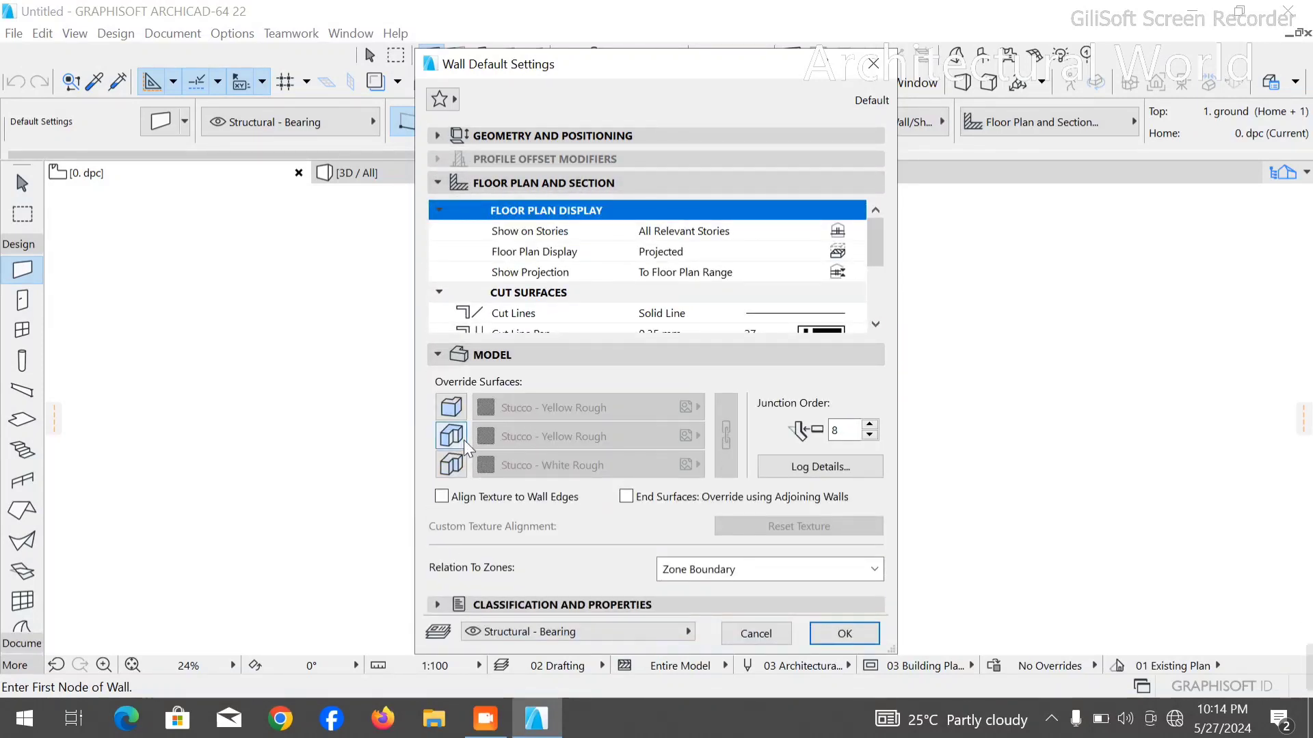
pyautogui.click(451, 407)
pyautogui.click(451, 435)
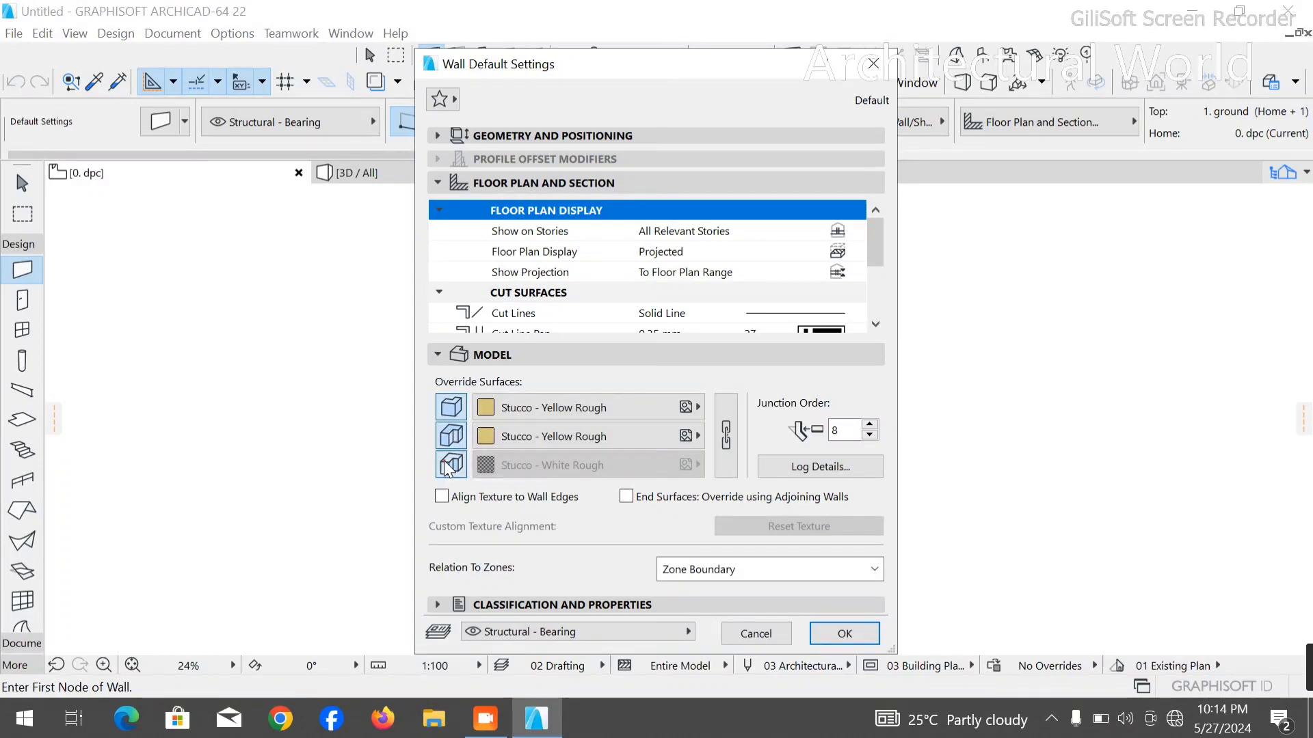
pyautogui.click(448, 466)
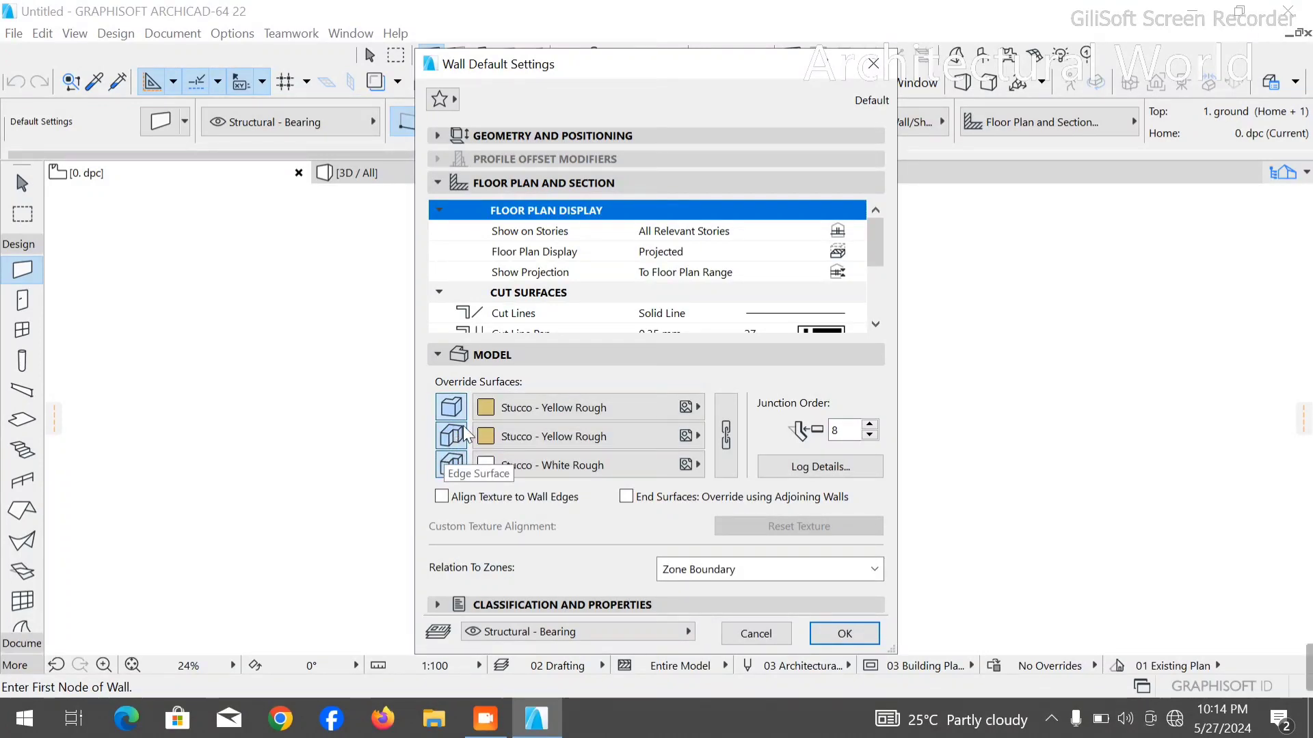
# - Set the outside face override surface of the default wall to Paint - Glossy White
pyautogui.click(589, 406)
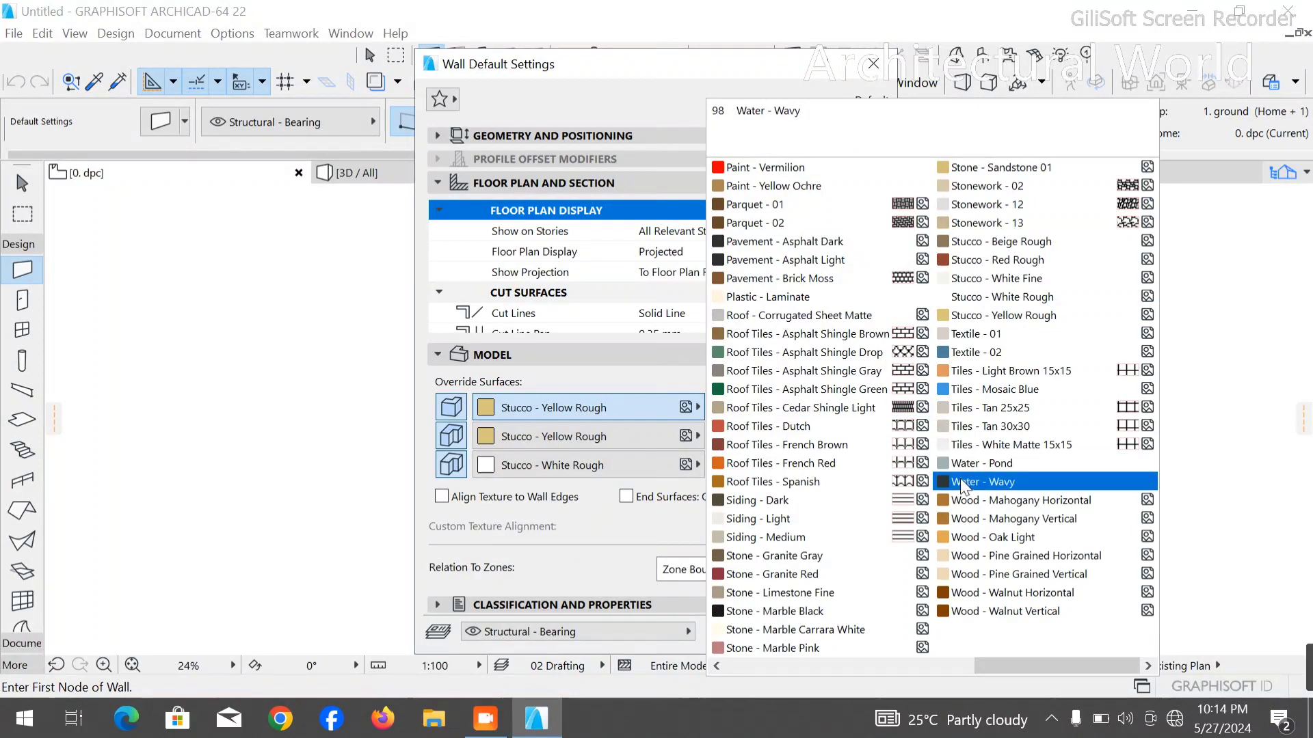
pyautogui.scroll(5, 991, 464)
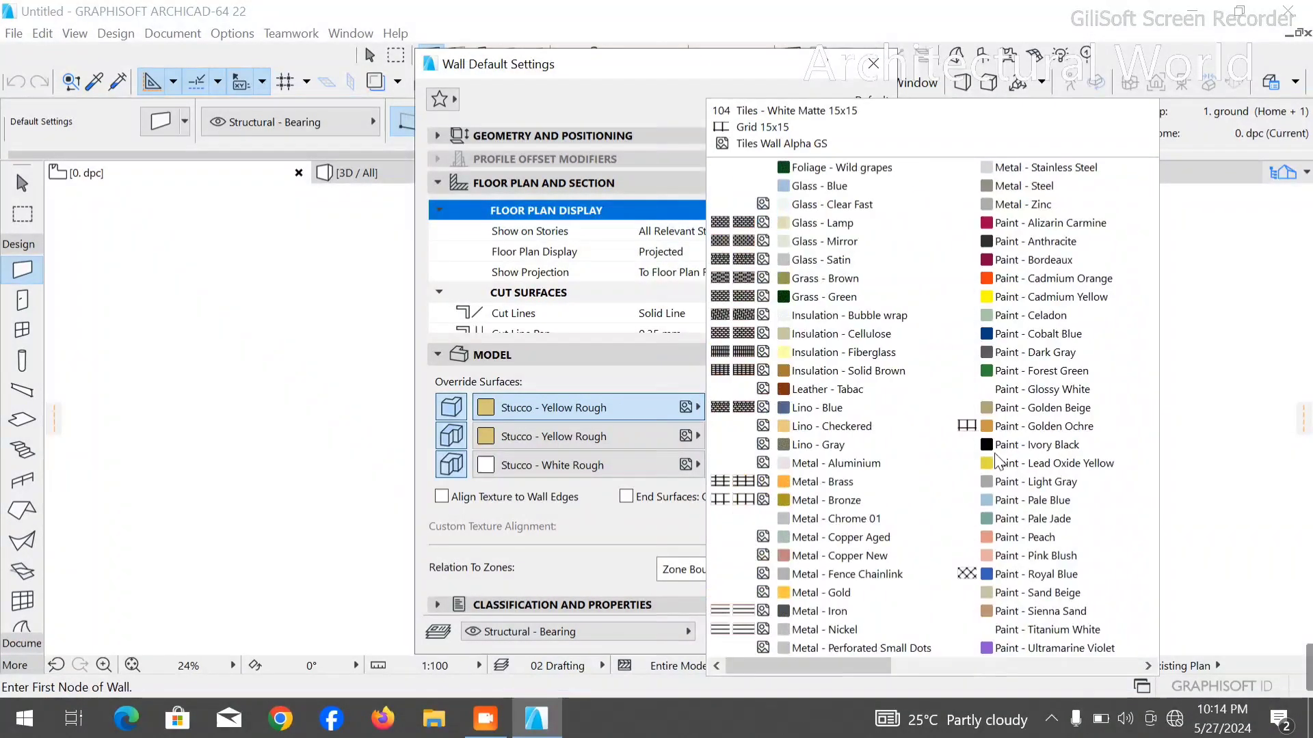
pyautogui.scroll(-5, 993, 457)
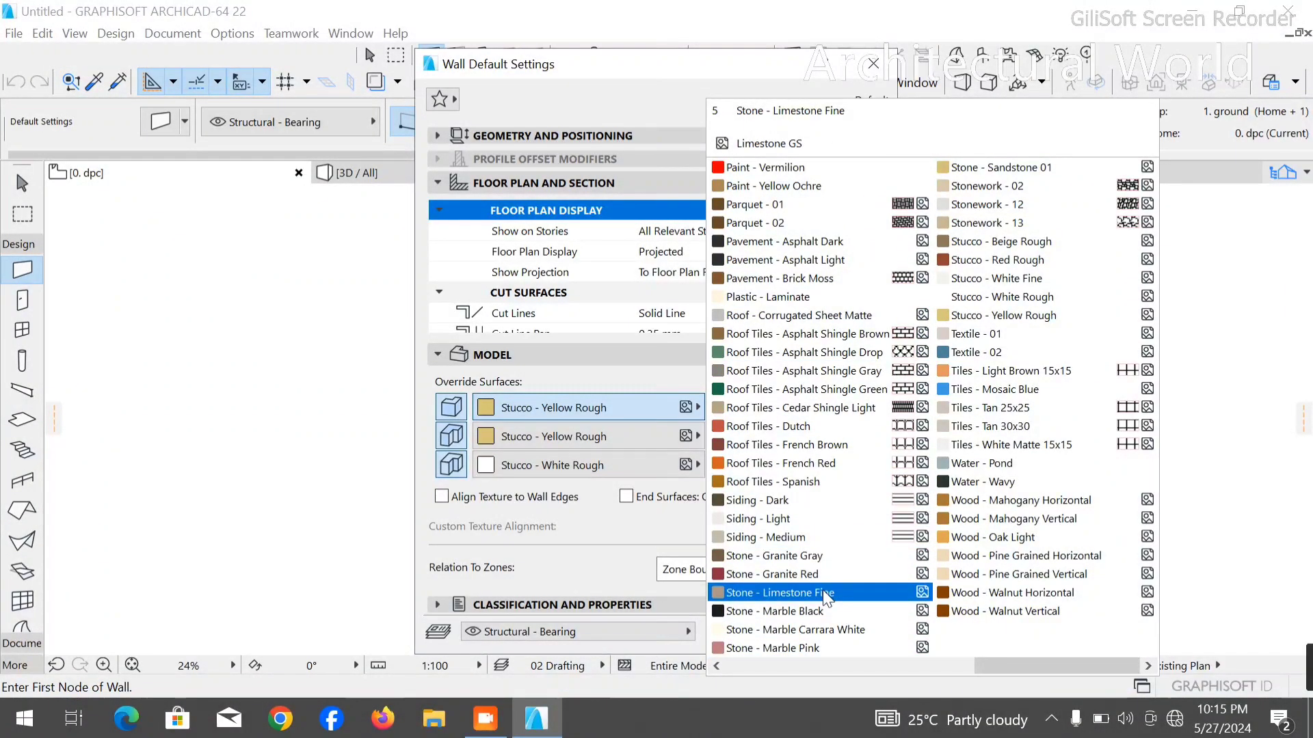
pyautogui.hscroll(-6, 824, 596)
pyautogui.hscroll(6, 976, 616)
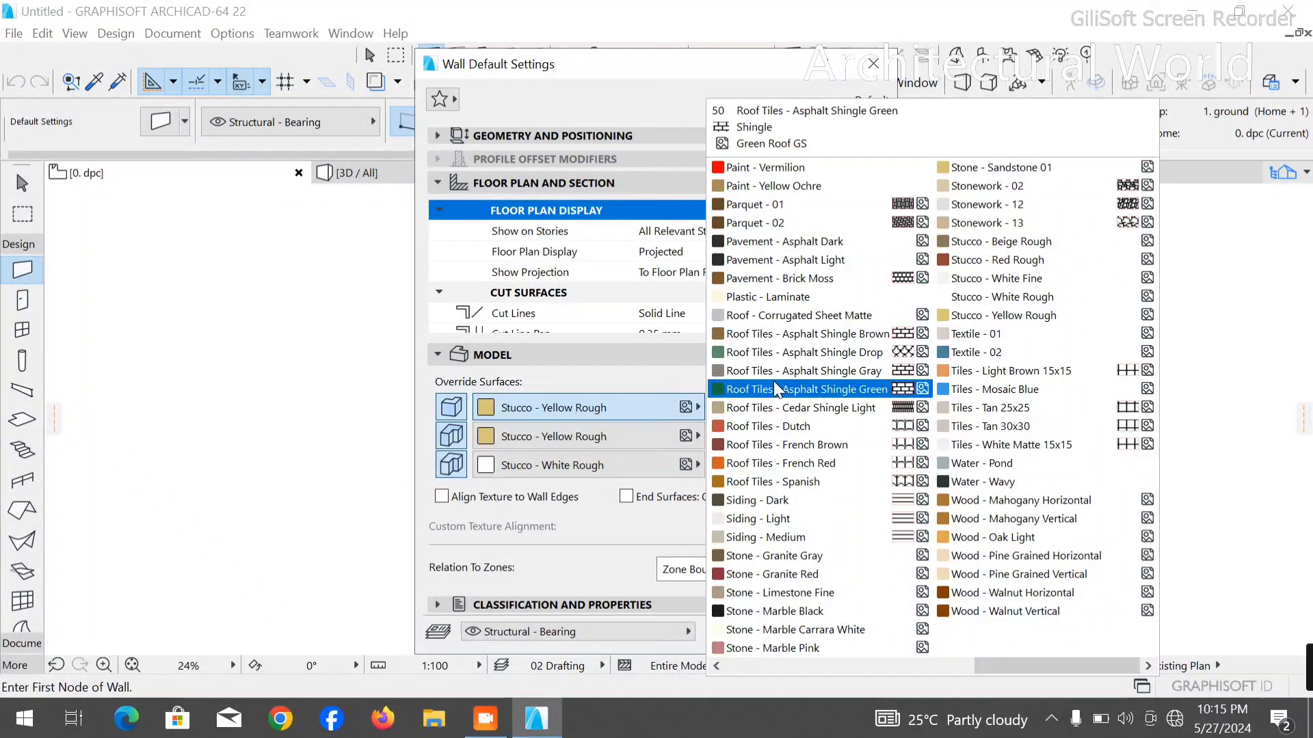
pyautogui.hscroll(-2, 785, 305)
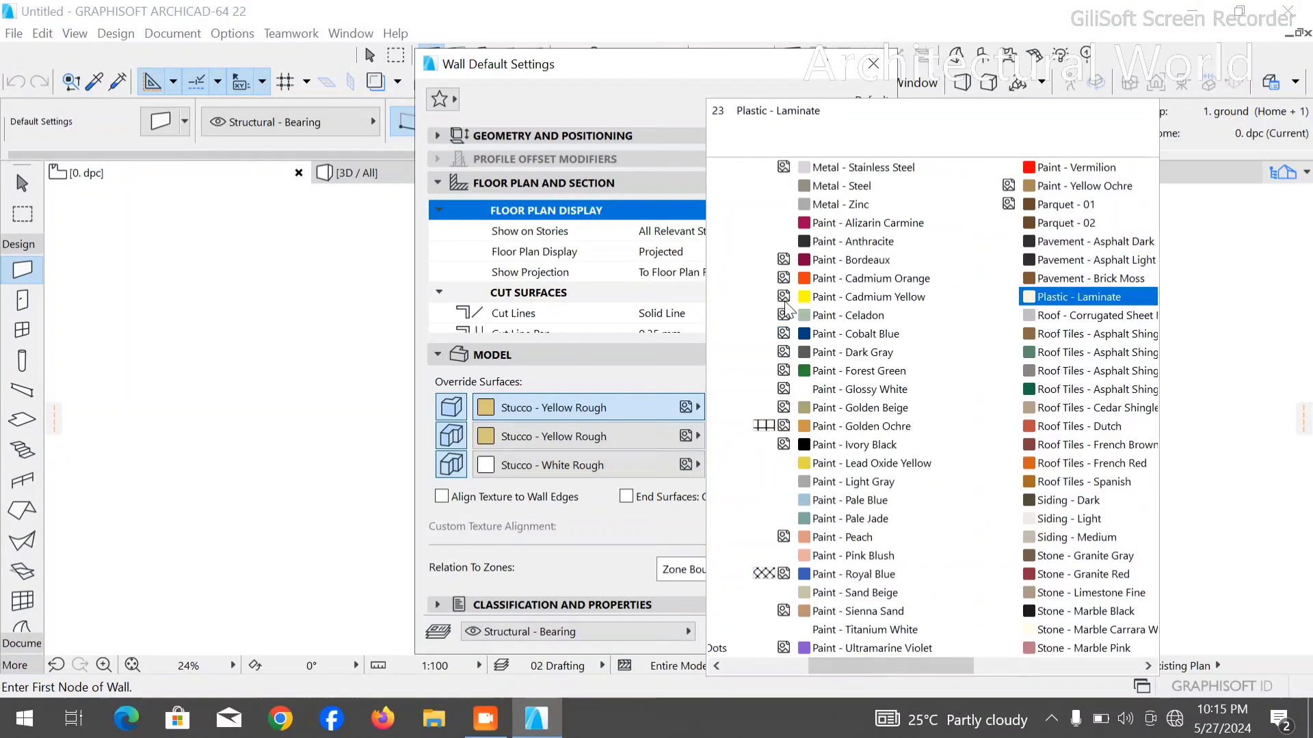
pyautogui.hscroll(-2, 785, 305)
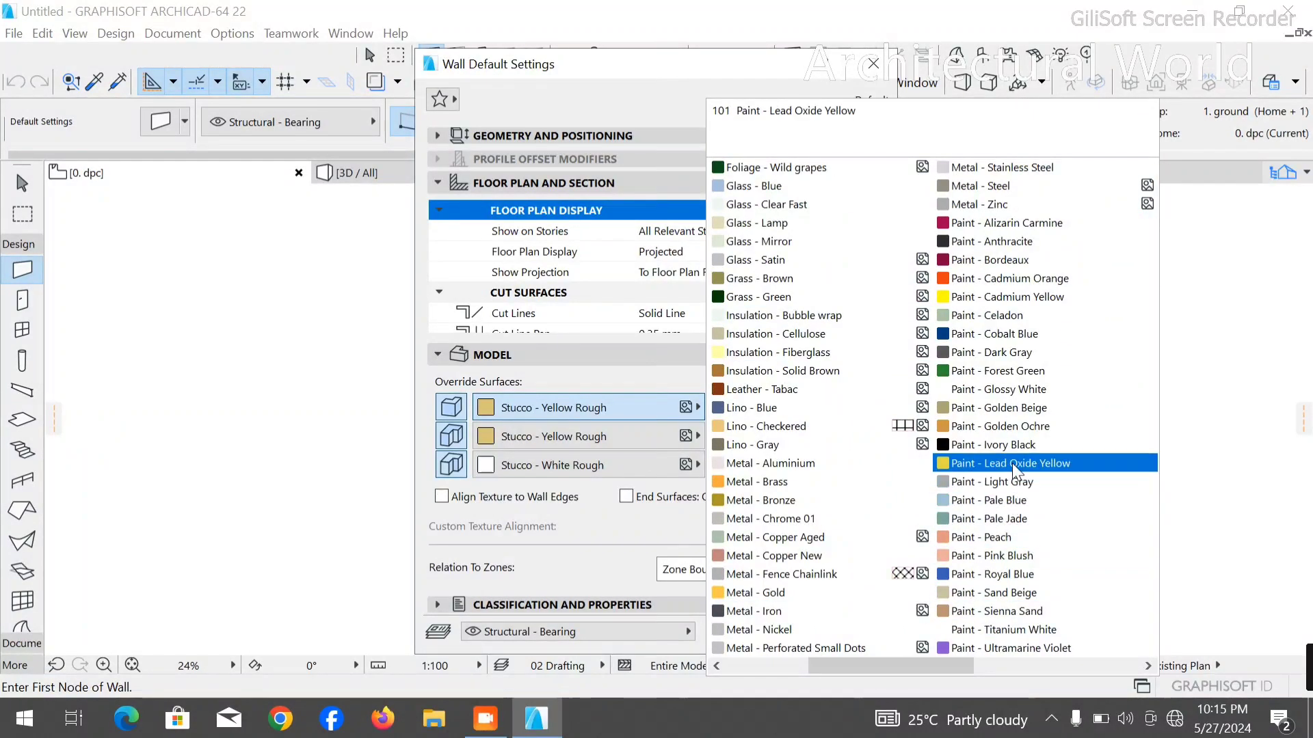
pyautogui.click(998, 389)
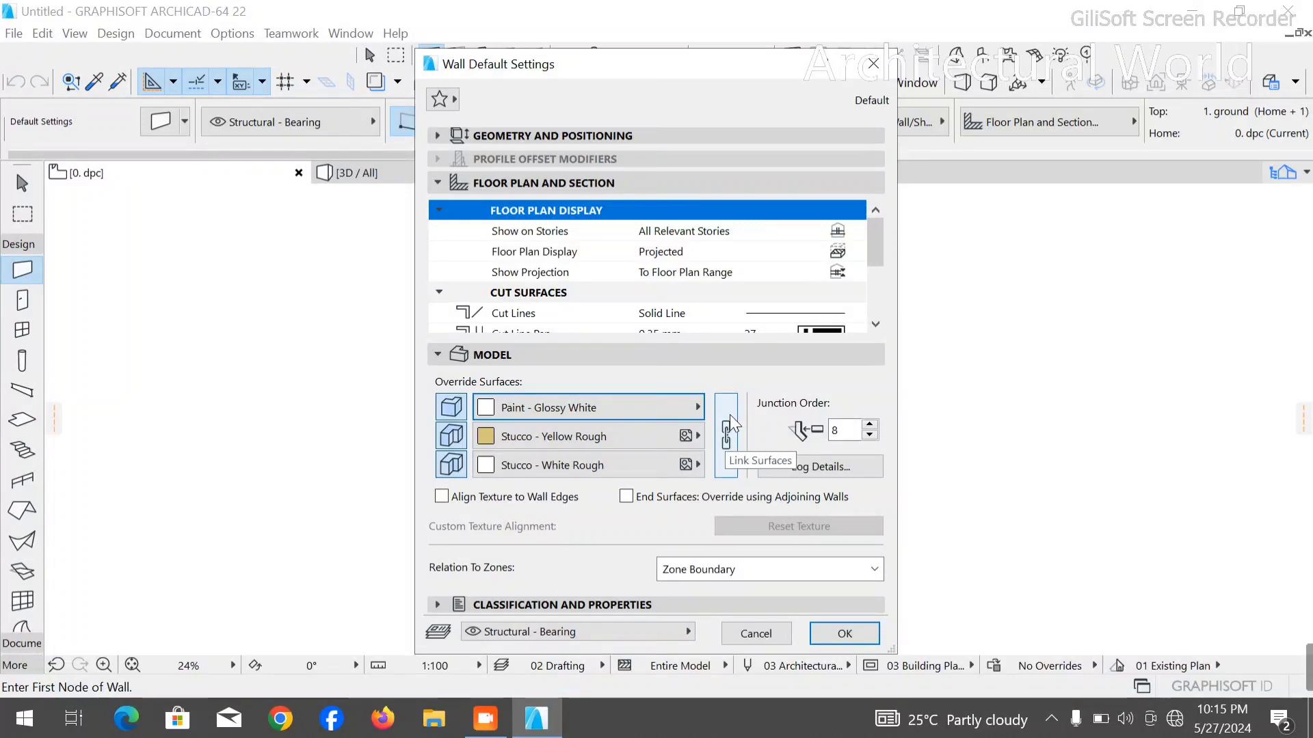
# - Link the override surfaces so all three wall faces use Paint - Glossy White, and apply the wall settings
pyautogui.click(728, 436)
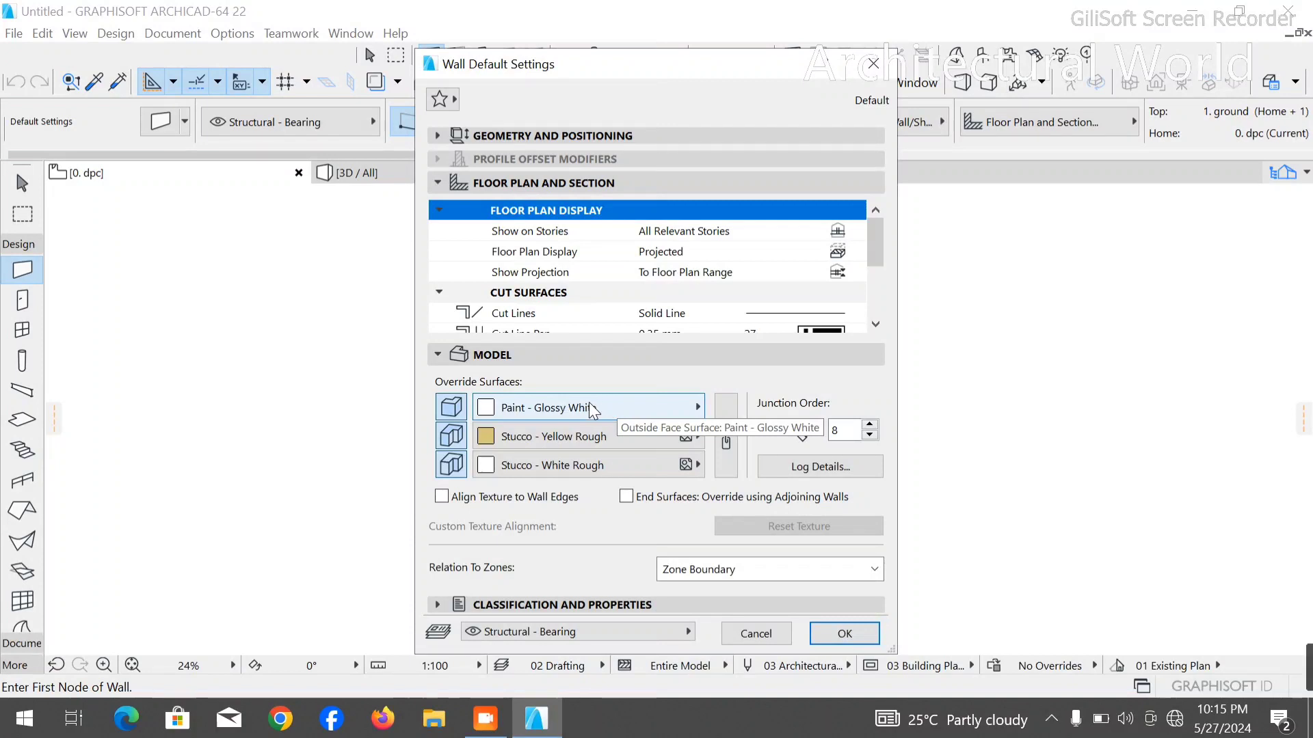
pyautogui.click(726, 434)
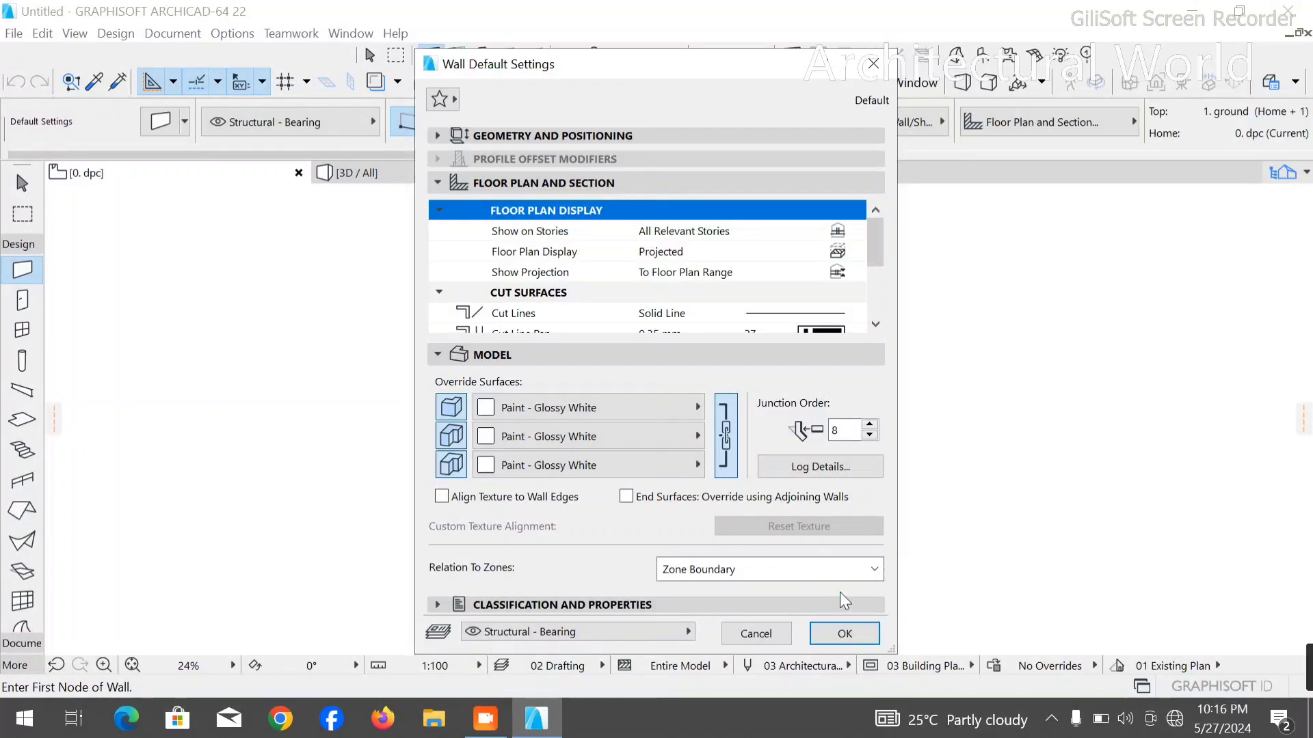
pyautogui.click(859, 638)
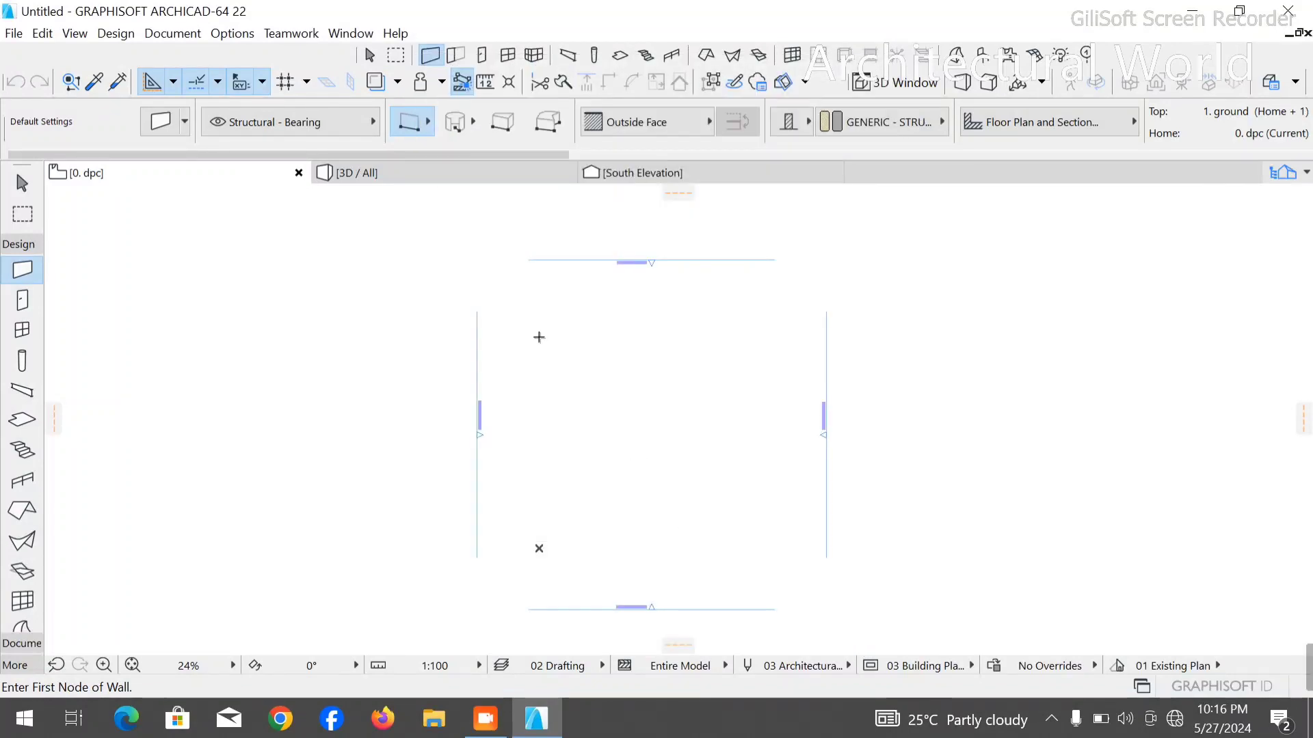
# - Draw a horizontal wall about 26050 long between the elevation markers and a vertical wall crossing it near its left end
pyautogui.scroll(-3, 630, 372)
pyautogui.scroll(2, 699, 373)
pyautogui.scroll(5, 698, 373)
pyautogui.scroll(-5, 629, 361)
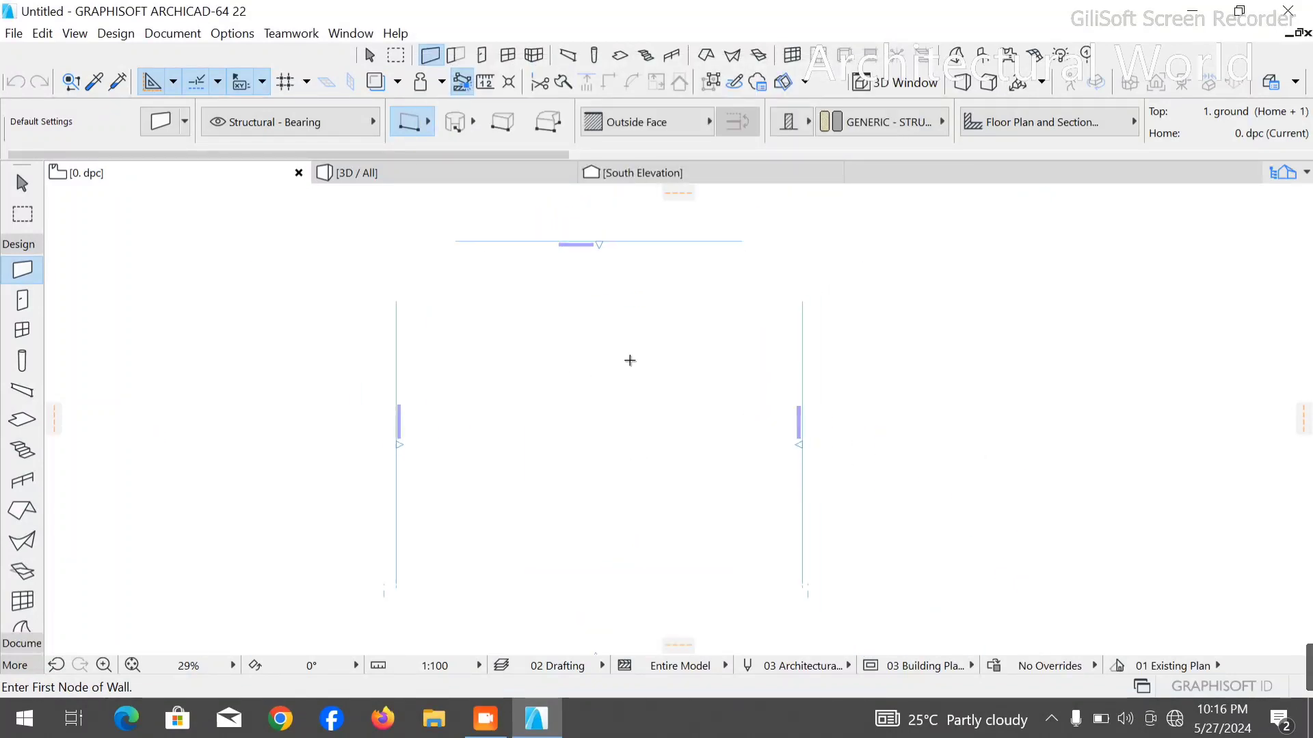
pyautogui.click(473, 298)
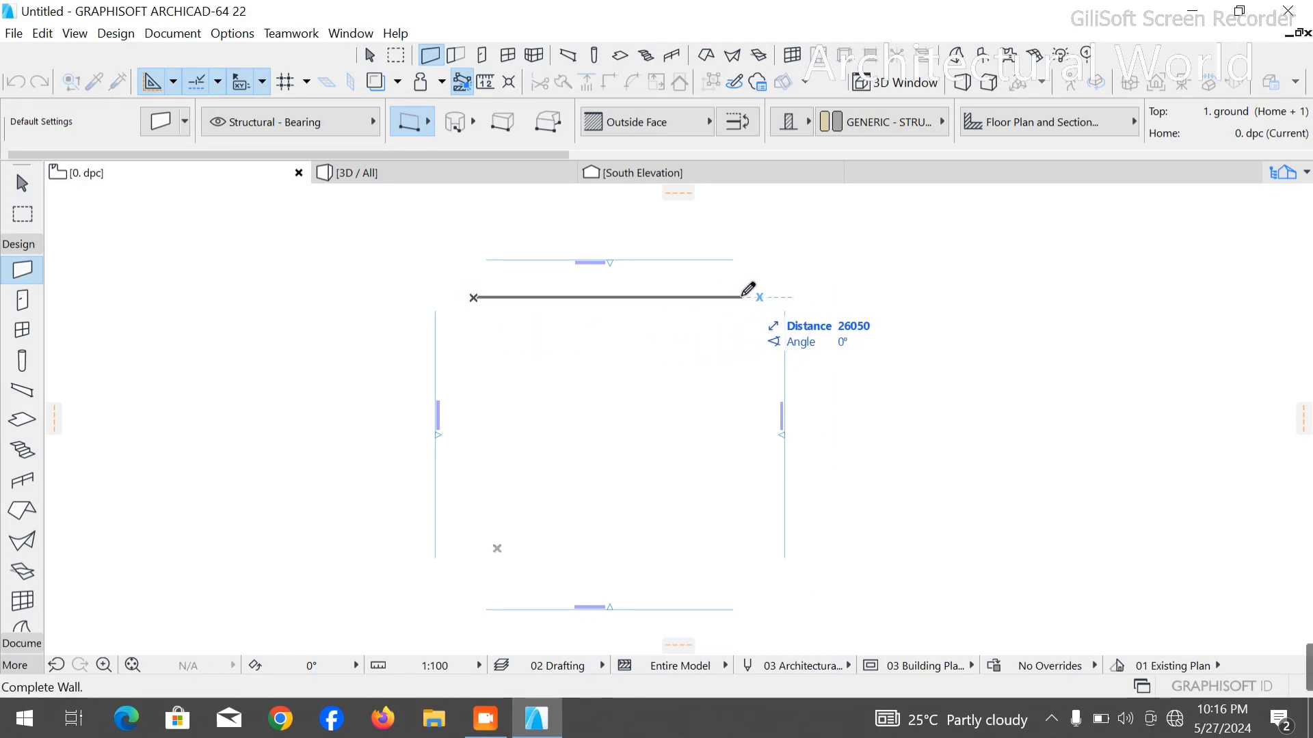
pyautogui.click(742, 297)
pyautogui.click(496, 281)
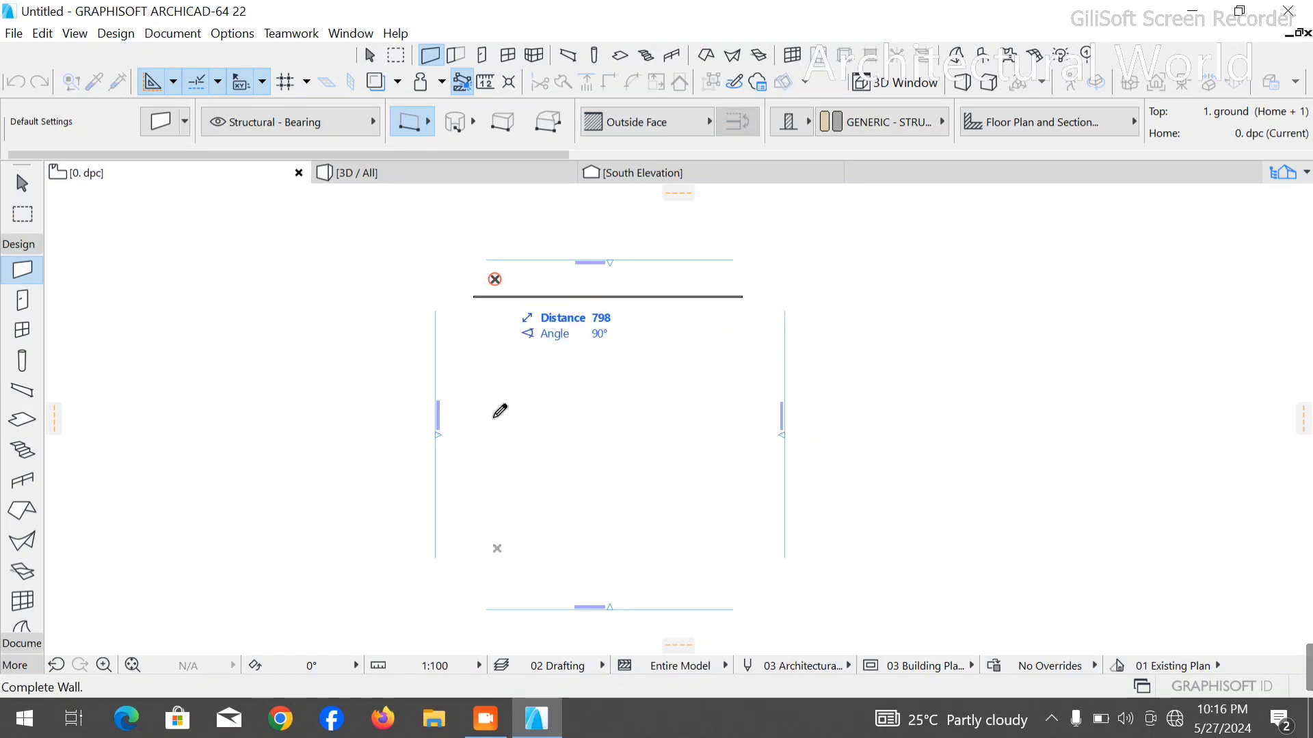
pyautogui.click(496, 574)
pyautogui.press('Escape')
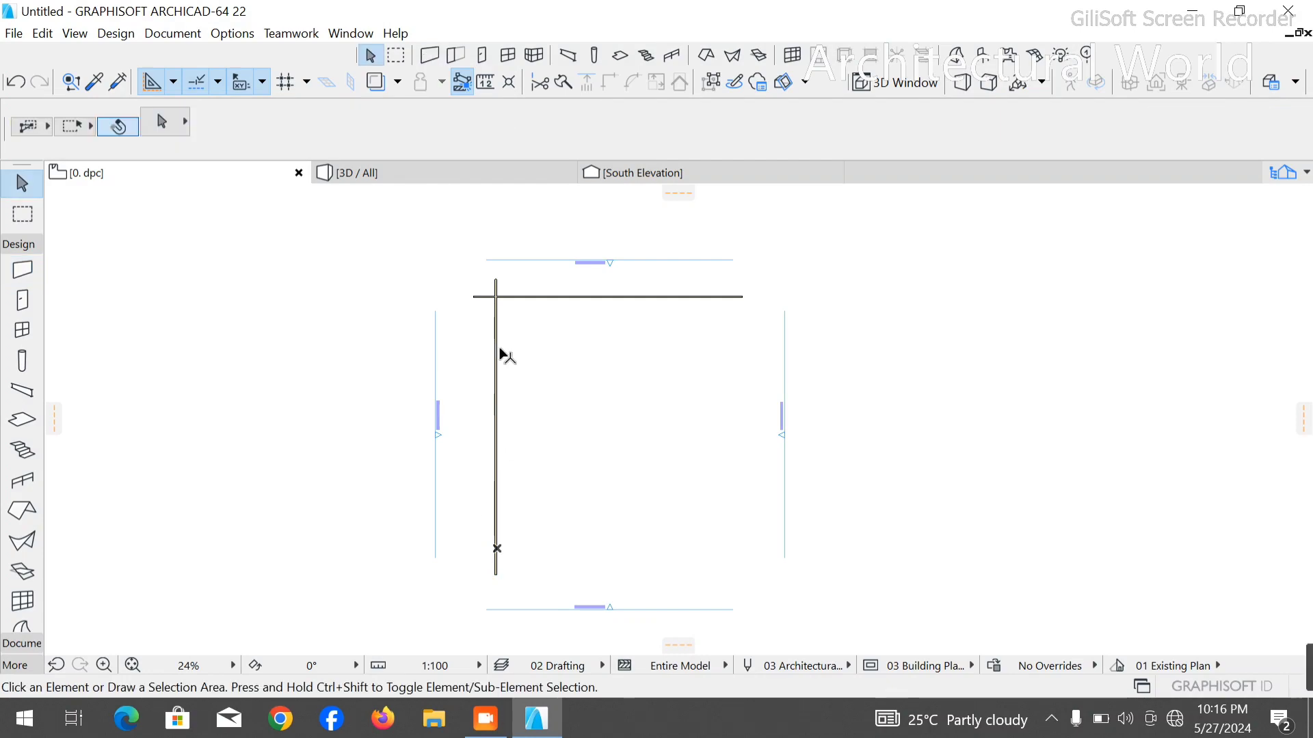
pyautogui.scroll(8, 495, 311)
pyautogui.scroll(1, 438, 390)
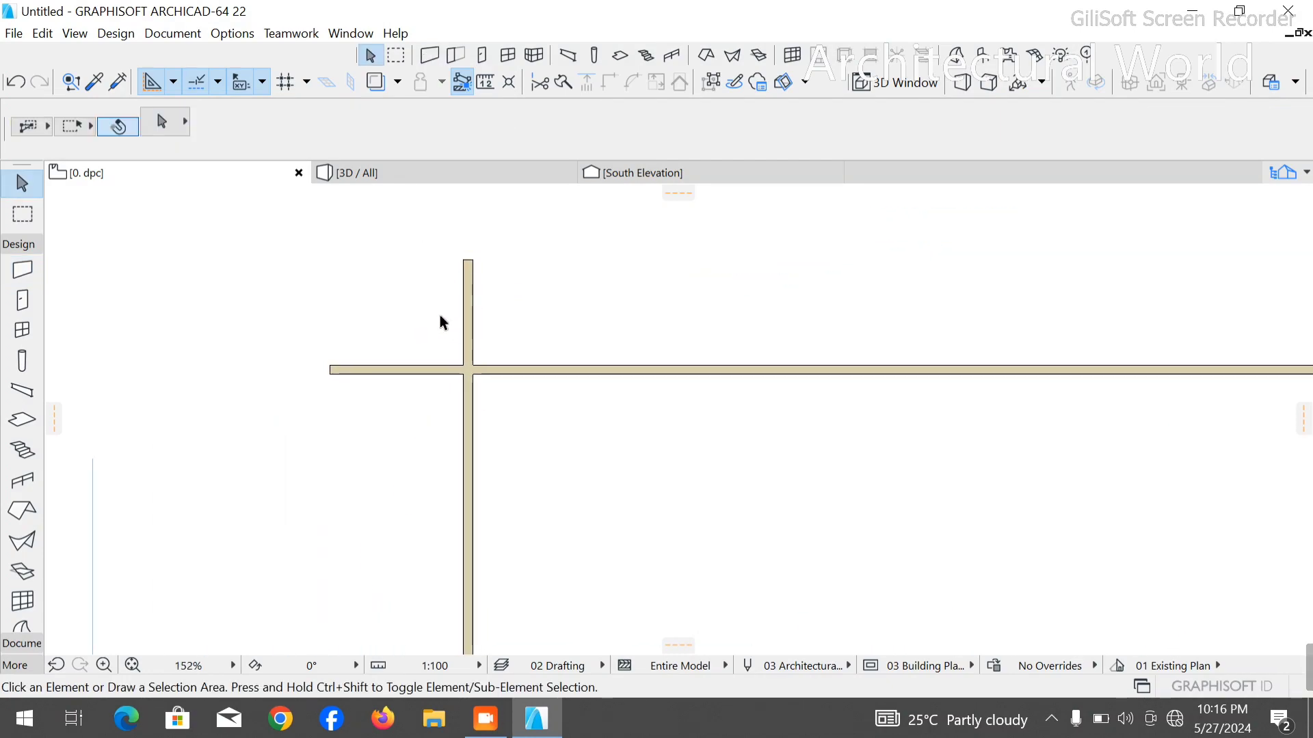
# - Set the building material of both drawn walls to ST-05 Concrete Block - Structural
pyautogui.click(433, 316)
pyautogui.click(563, 472)
pyautogui.click(882, 122)
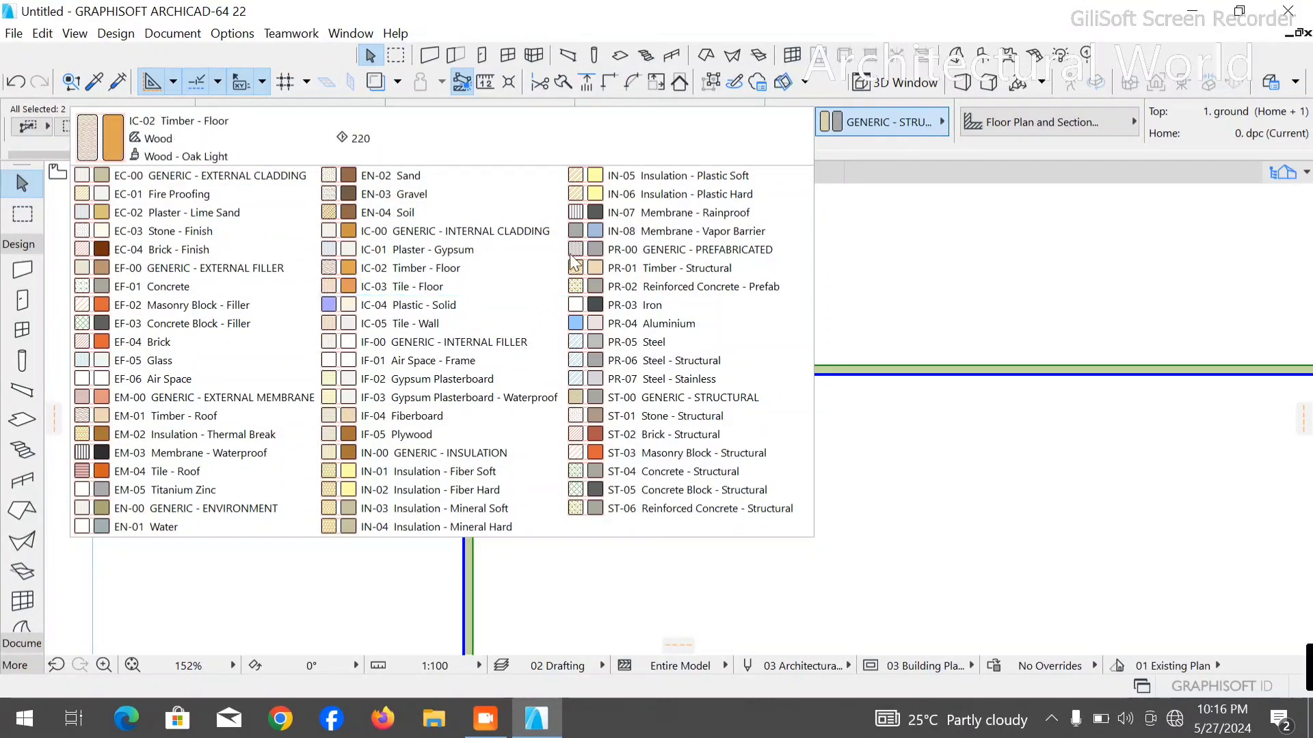
pyautogui.click(683, 489)
pyautogui.click(618, 483)
# - Trim the wall ends projecting past the intersection to the left and above, leaving a clean corner
pyautogui.scroll(1, 409, 429)
pyautogui.scroll(1, 414, 373)
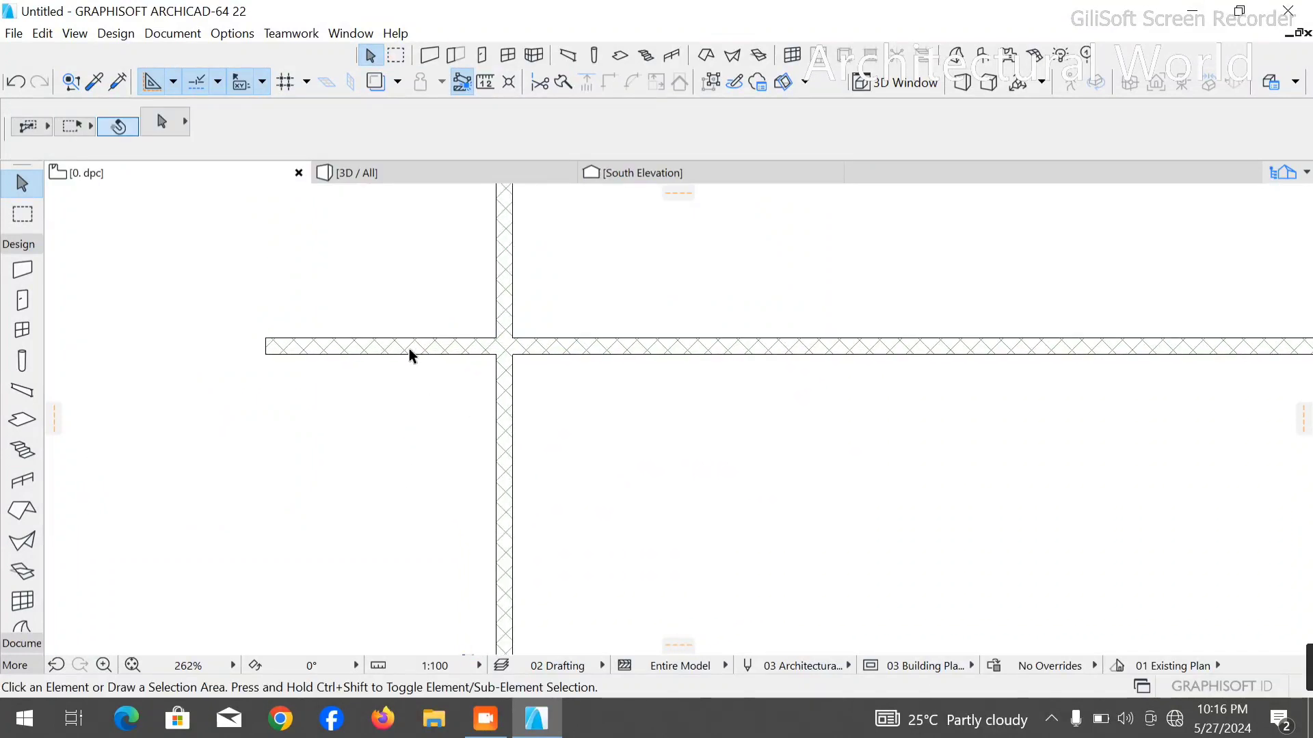
pyautogui.keyDown('ctrl'); pyautogui.click(411, 349); pyautogui.keyUp('ctrl')
pyautogui.keyDown('ctrl'); pyautogui.click(508, 290); pyautogui.keyUp('ctrl')
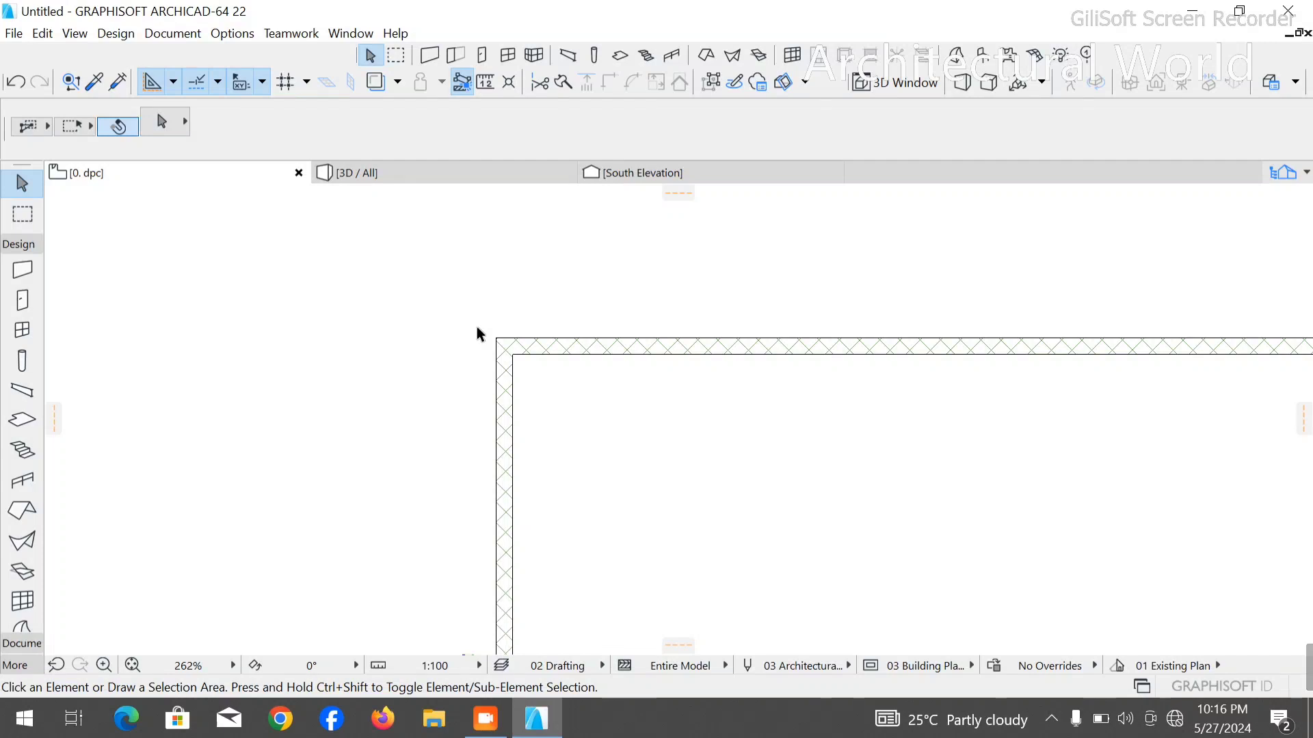
pyautogui.scroll(-5, 410, 304)
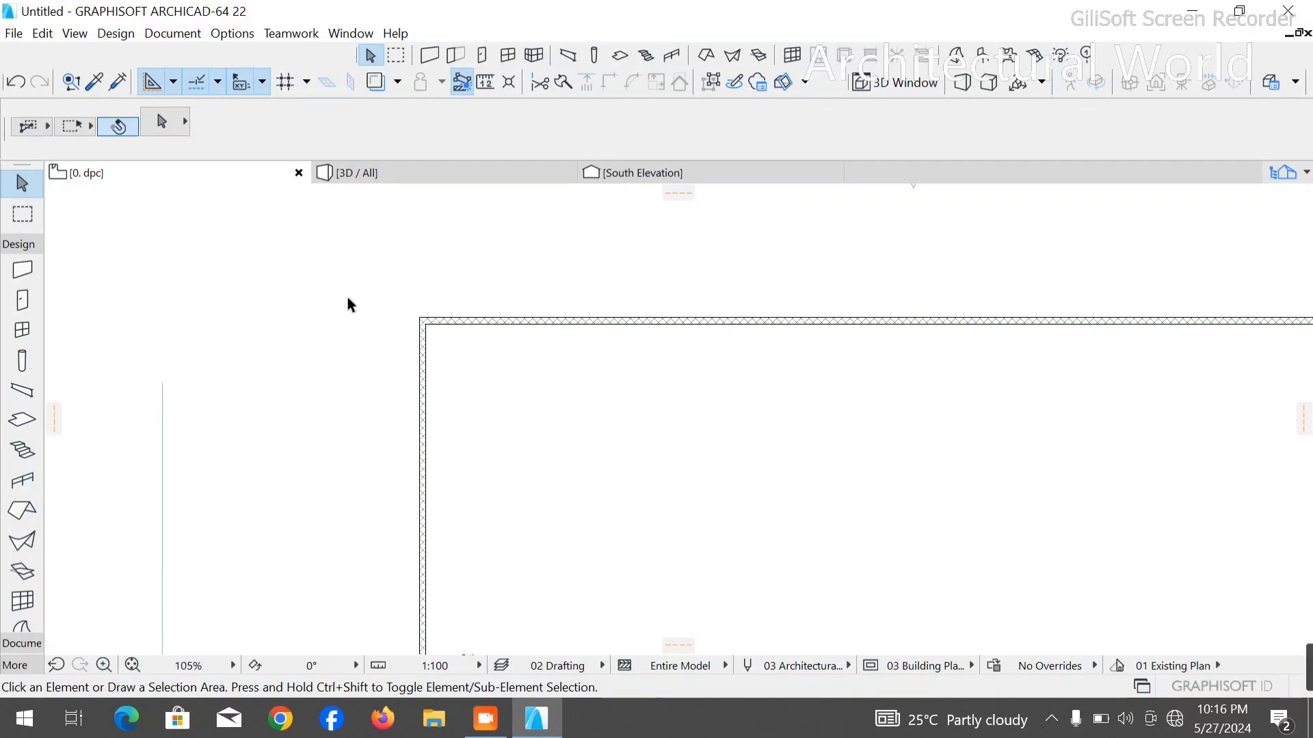
pyautogui.scroll(-2, 369, 315)
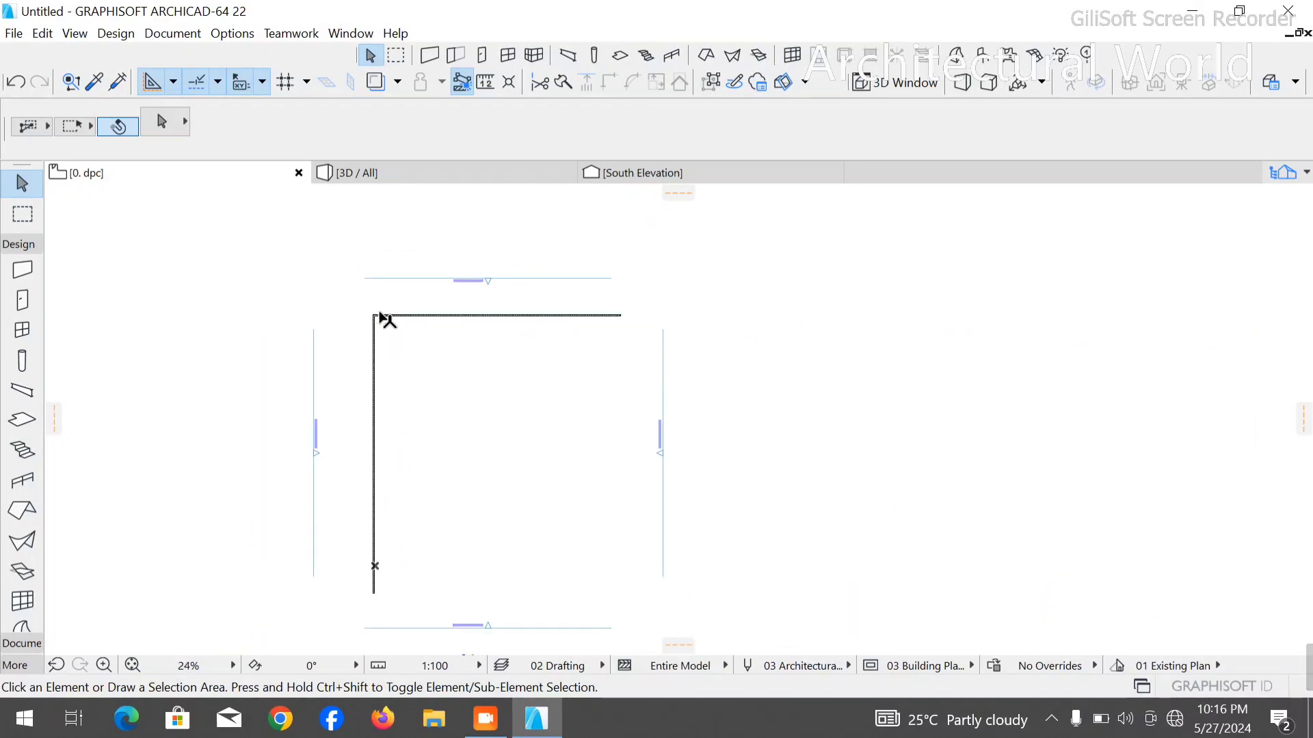
pyautogui.scroll(5, 420, 338)
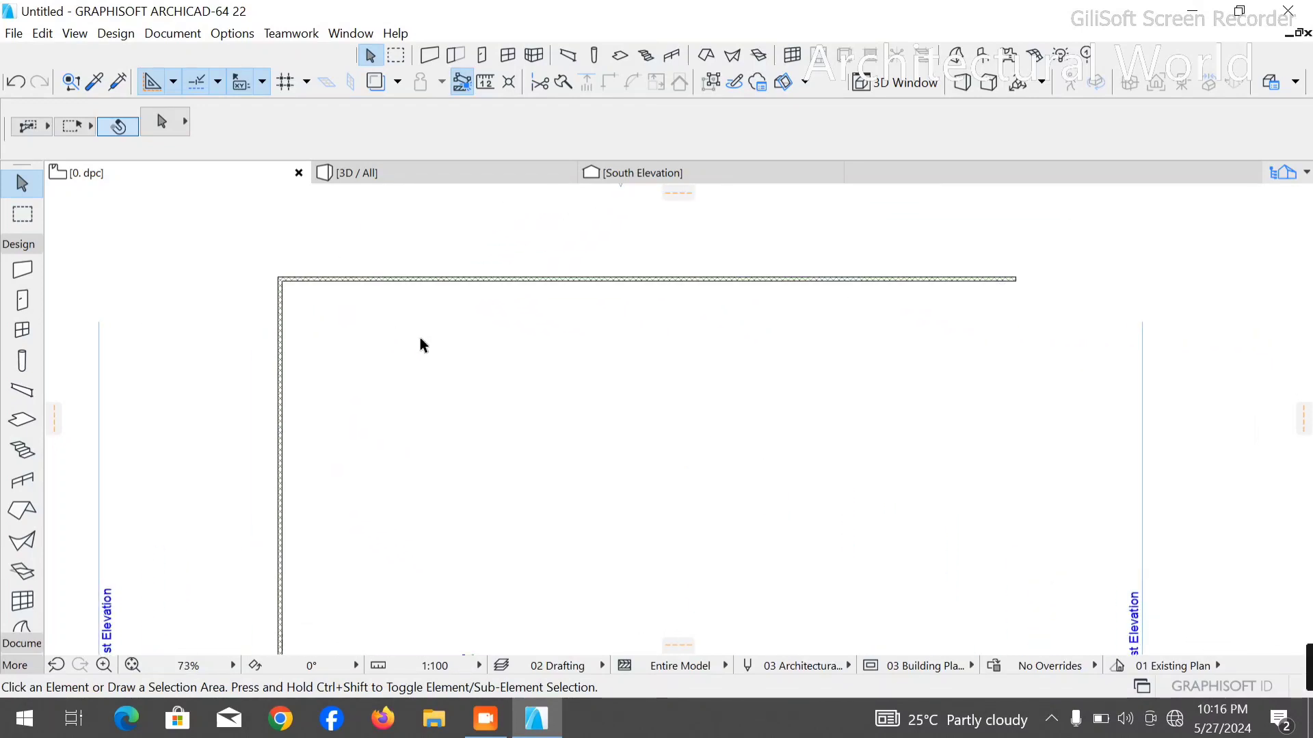
pyautogui.scroll(-2, 420, 342)
pyautogui.click(489, 293)
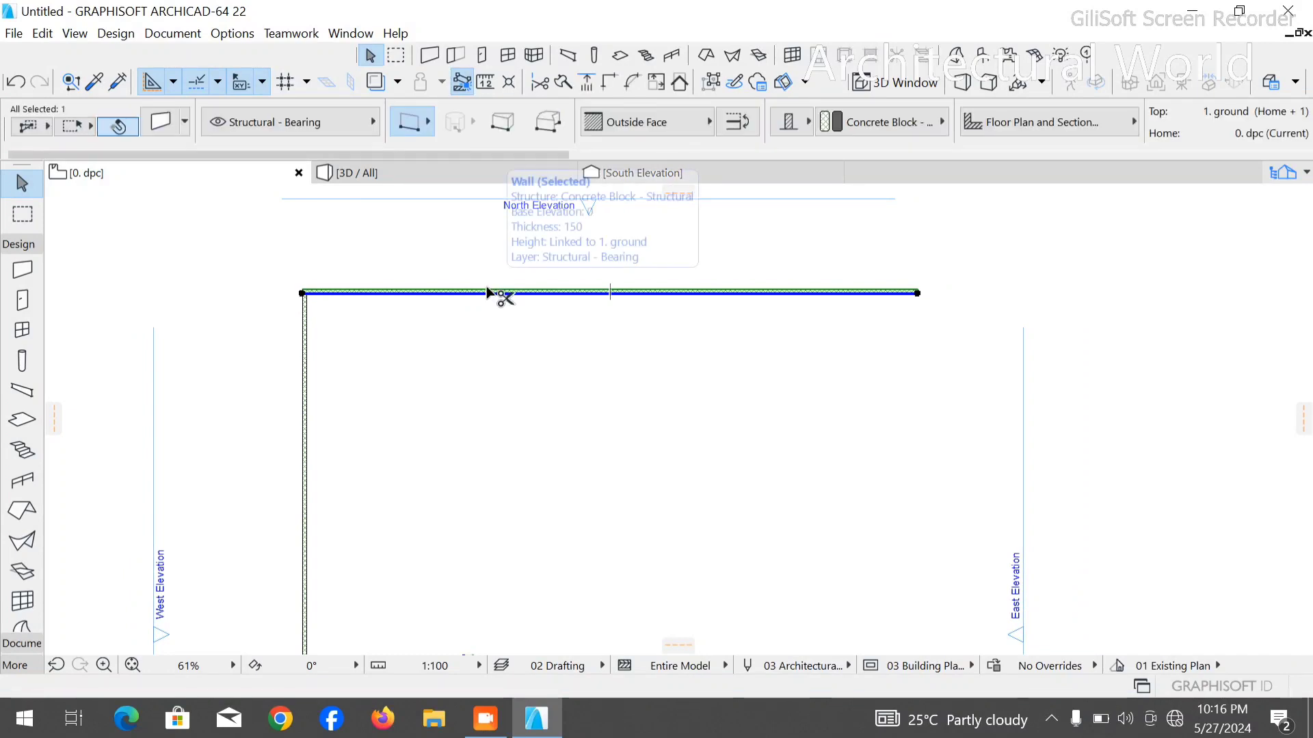
pyautogui.click(487, 291)
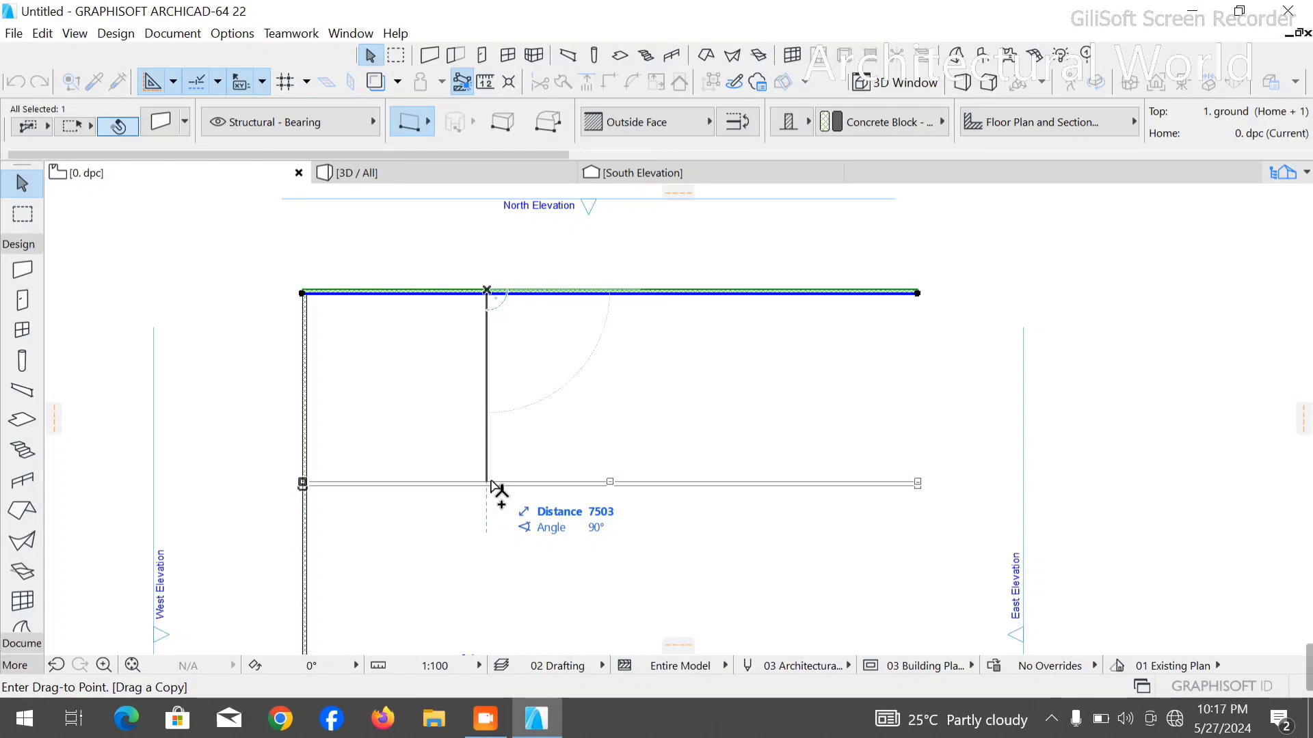
pyautogui.press('Escape')
pyautogui.press('Escape')
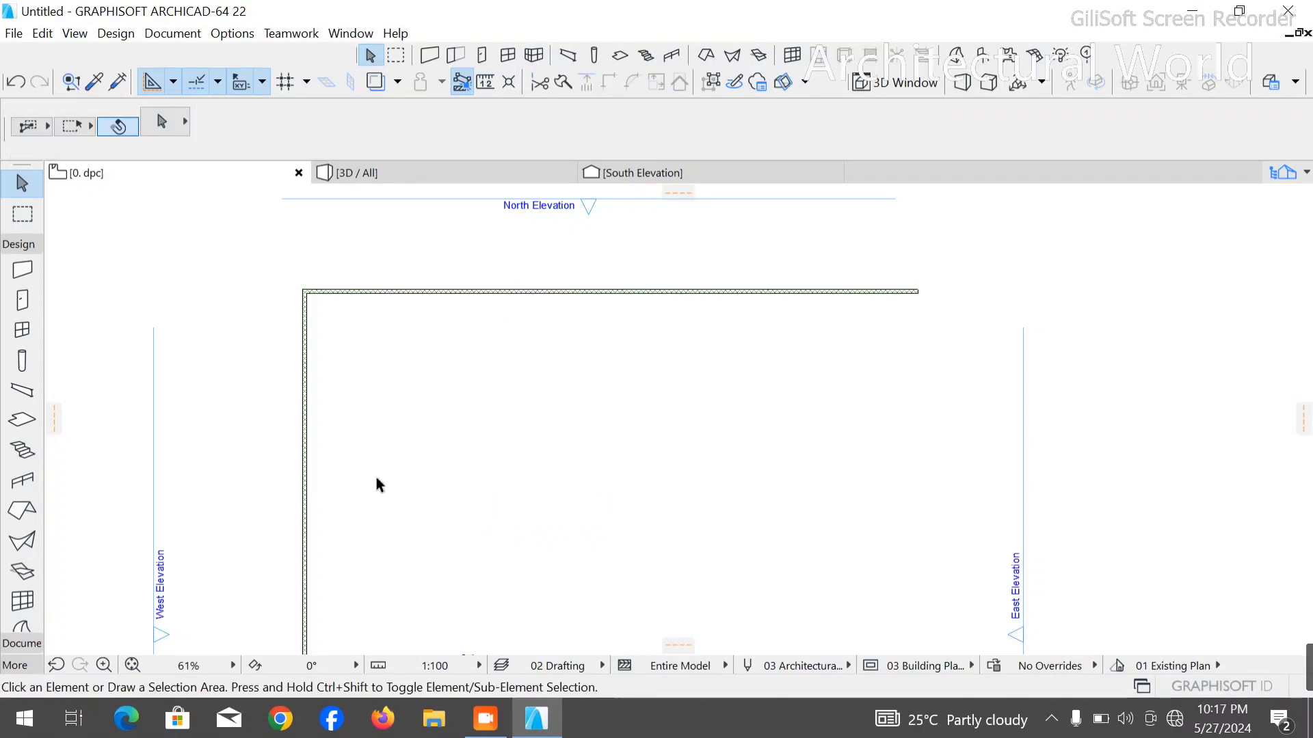
# - Start the Line tool from the Document tools and set the drafting line's pen to 41
pyautogui.click(19, 246)
pyautogui.click(17, 243)
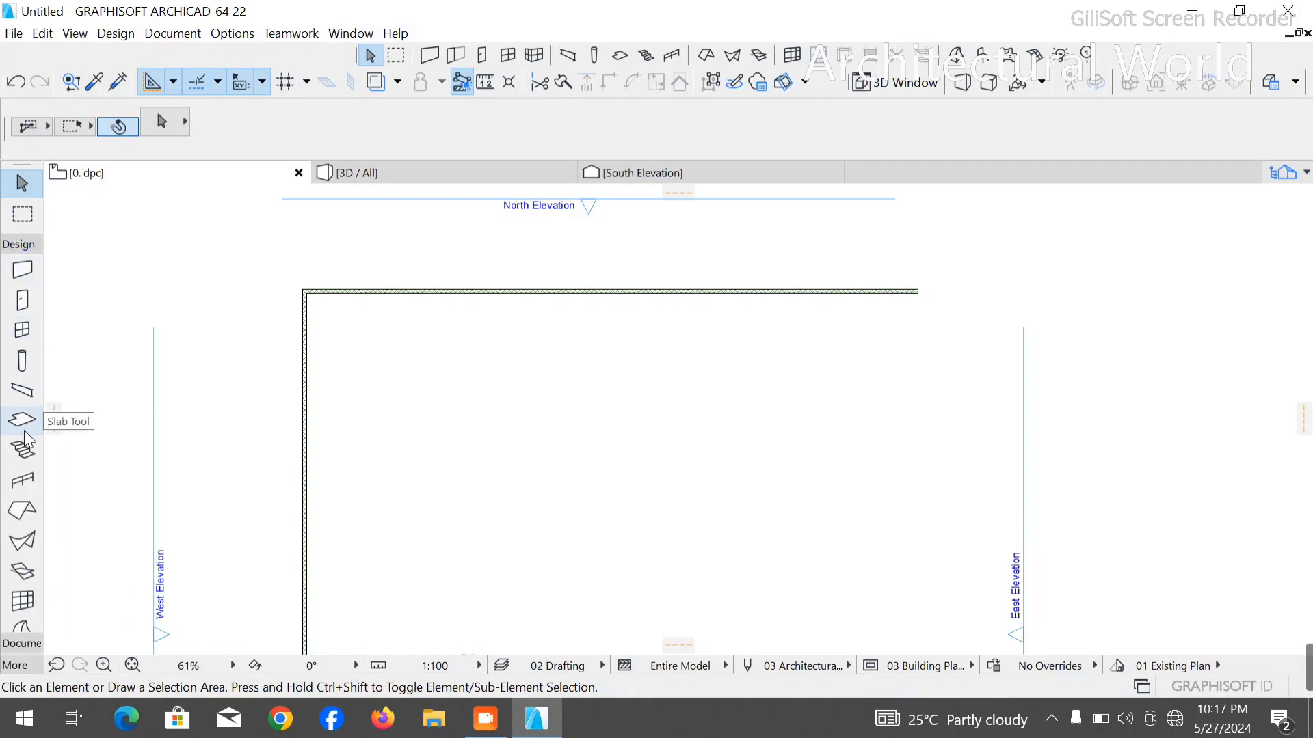
pyautogui.click(30, 248)
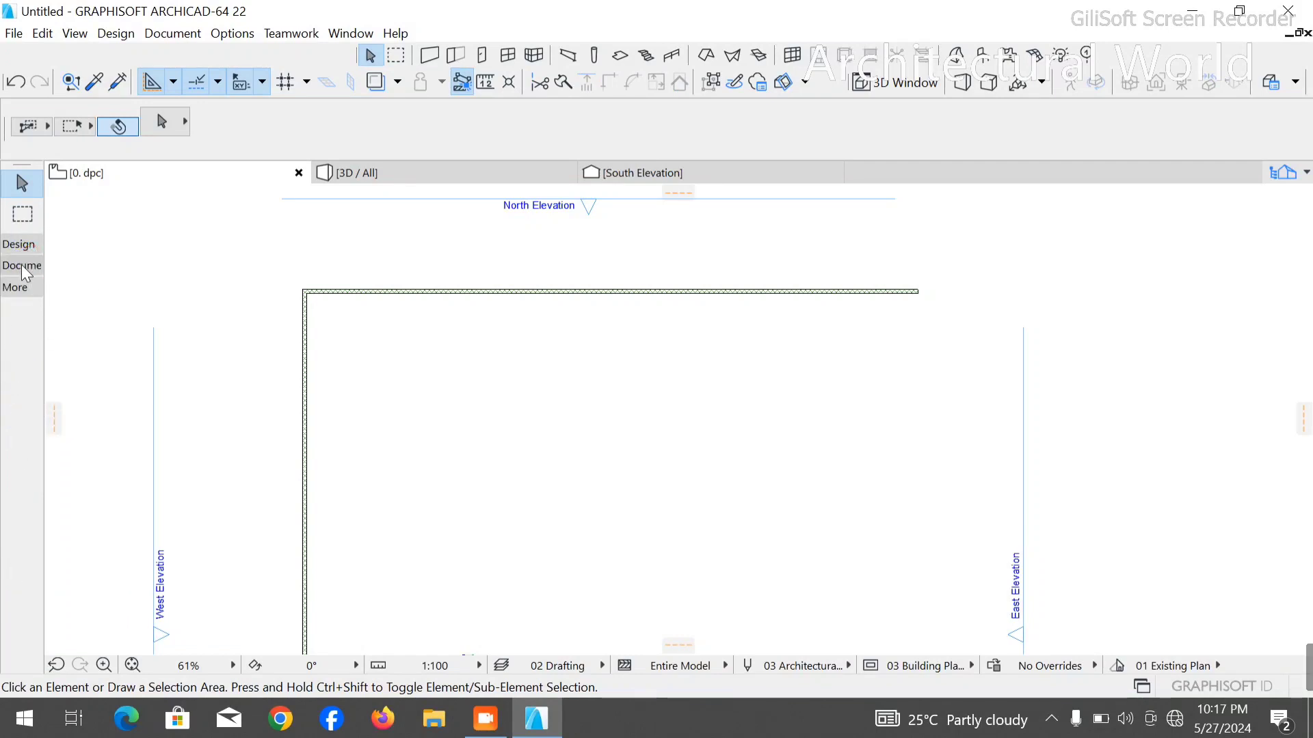
pyautogui.click(22, 265)
pyautogui.click(22, 442)
pyautogui.scroll(1, 280, 341)
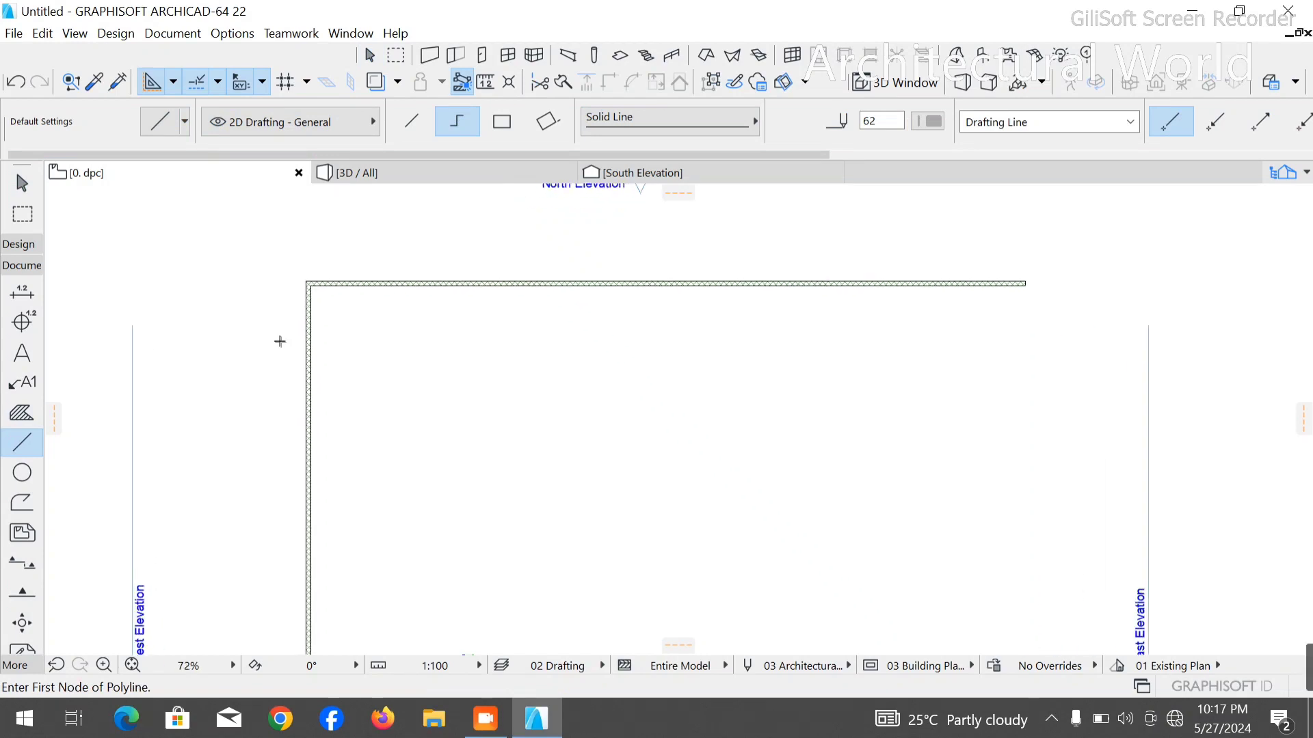
pyautogui.scroll(3, 280, 341)
pyautogui.click(928, 121)
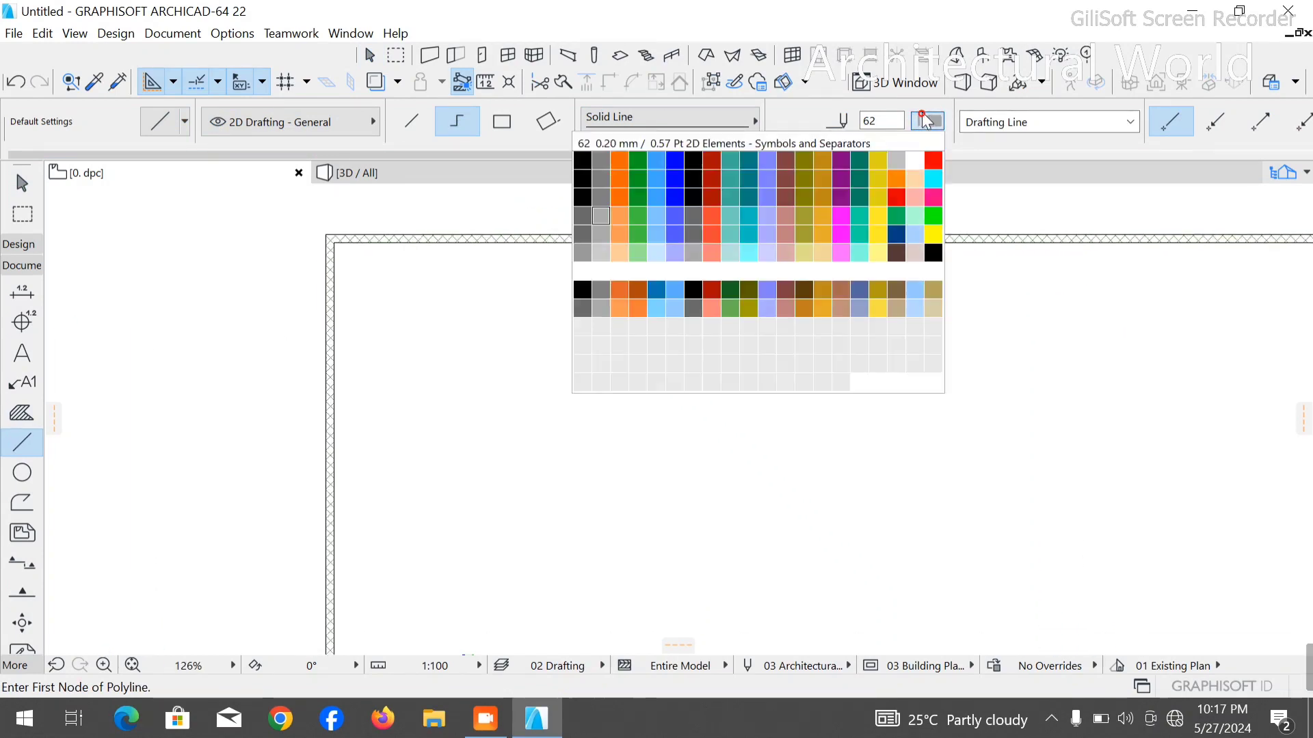
pyautogui.click(582, 197)
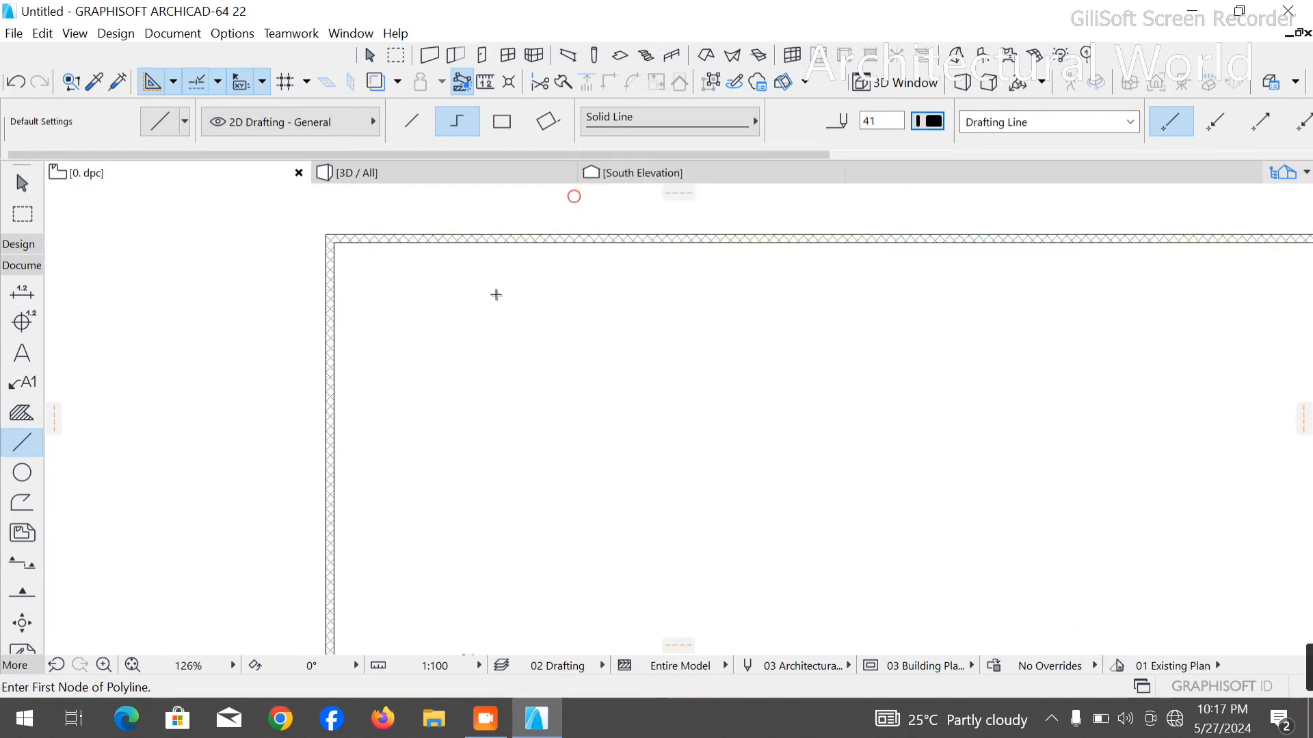
# - Draw a guide polyline from the inner wall corner 3300 mm down, across to the right, and up past the horizontal wall
pyautogui.scroll(4, 314, 247)
pyautogui.click(355, 244)
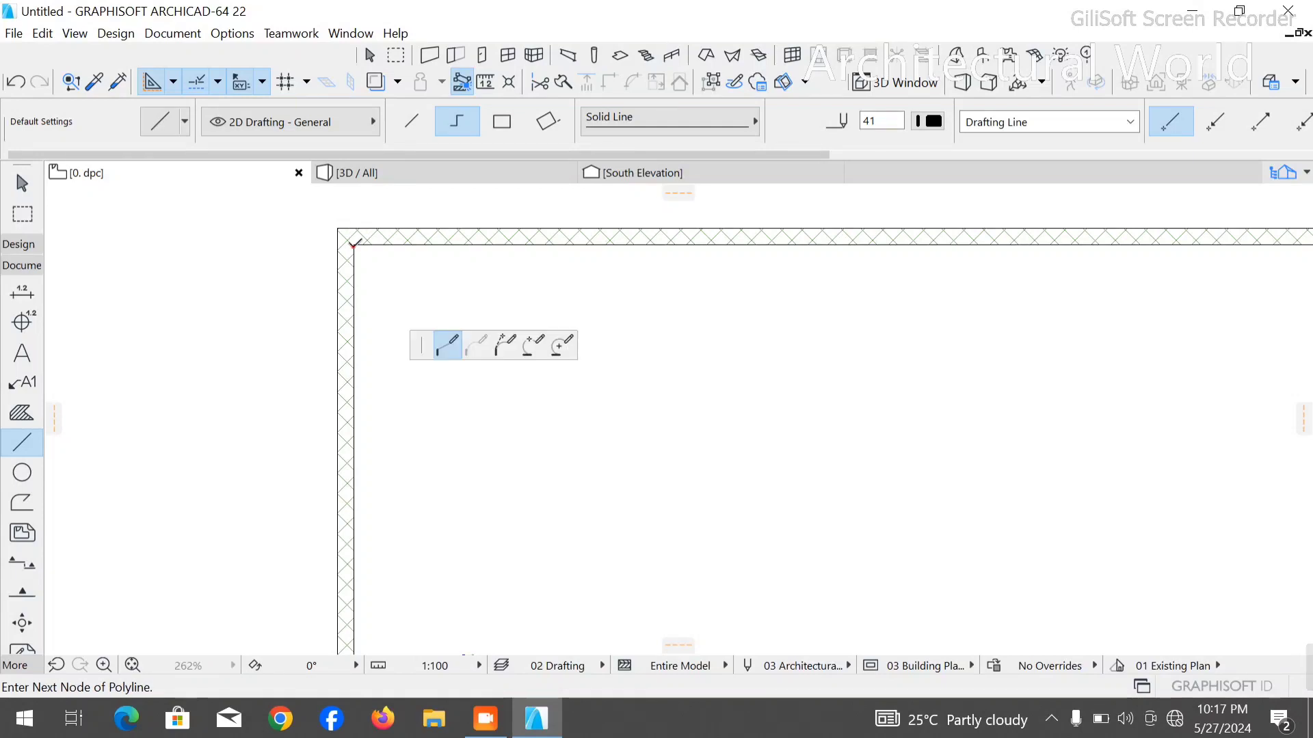
pyautogui.write('3')
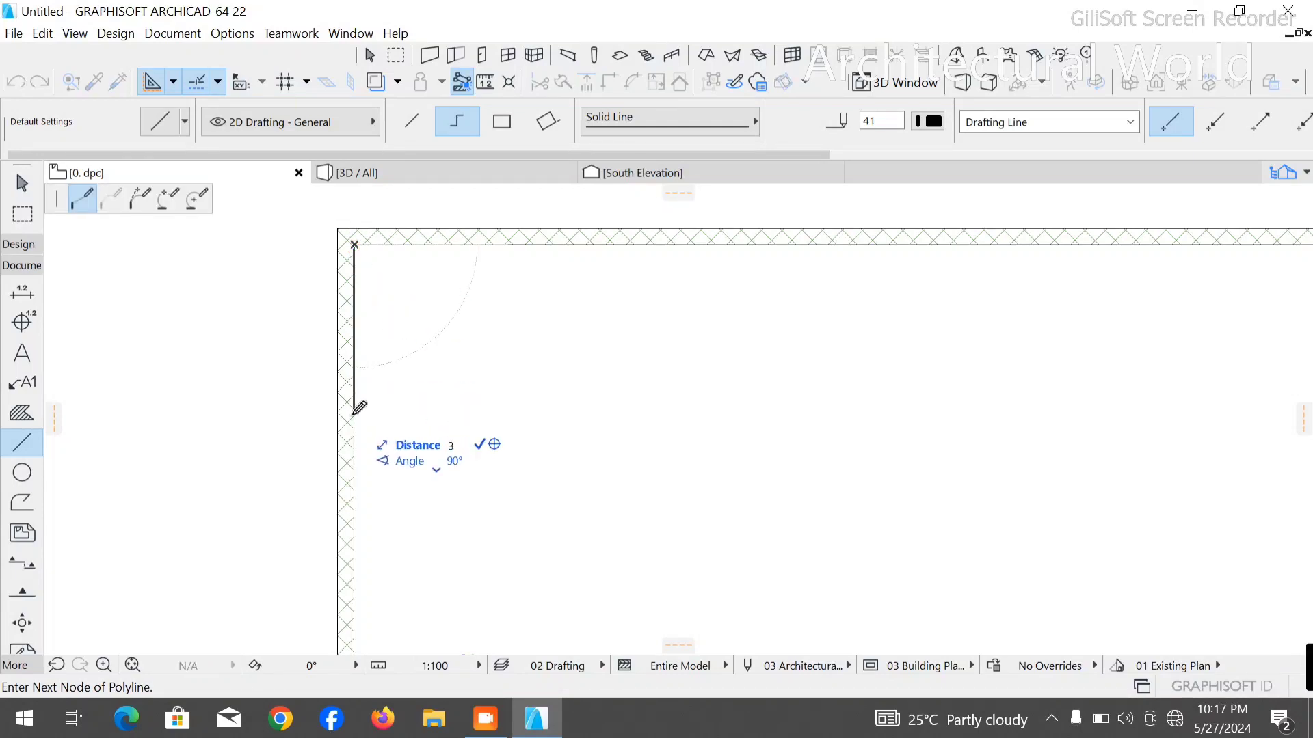
pyautogui.write('300')
pyautogui.press('Return')
pyautogui.scroll(-4, 661, 560)
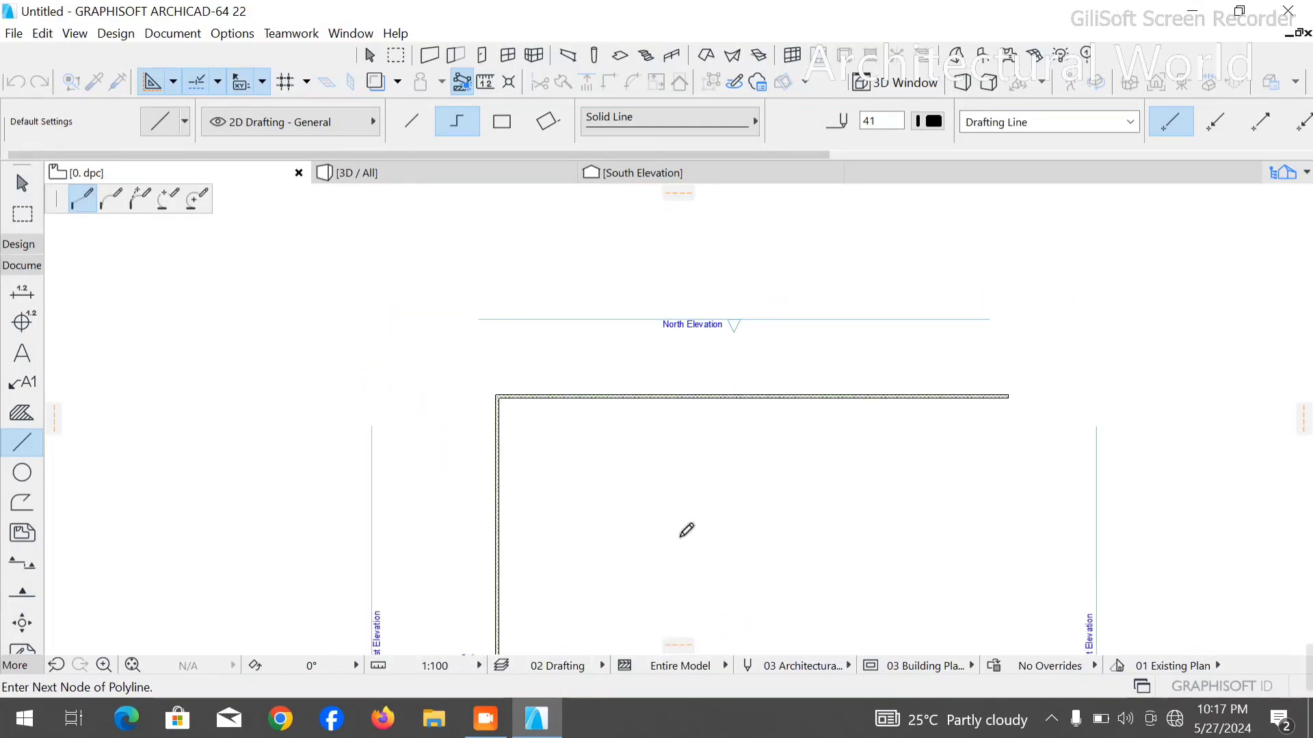
pyautogui.scroll(5, 684, 533)
pyautogui.scroll(-3, 732, 329)
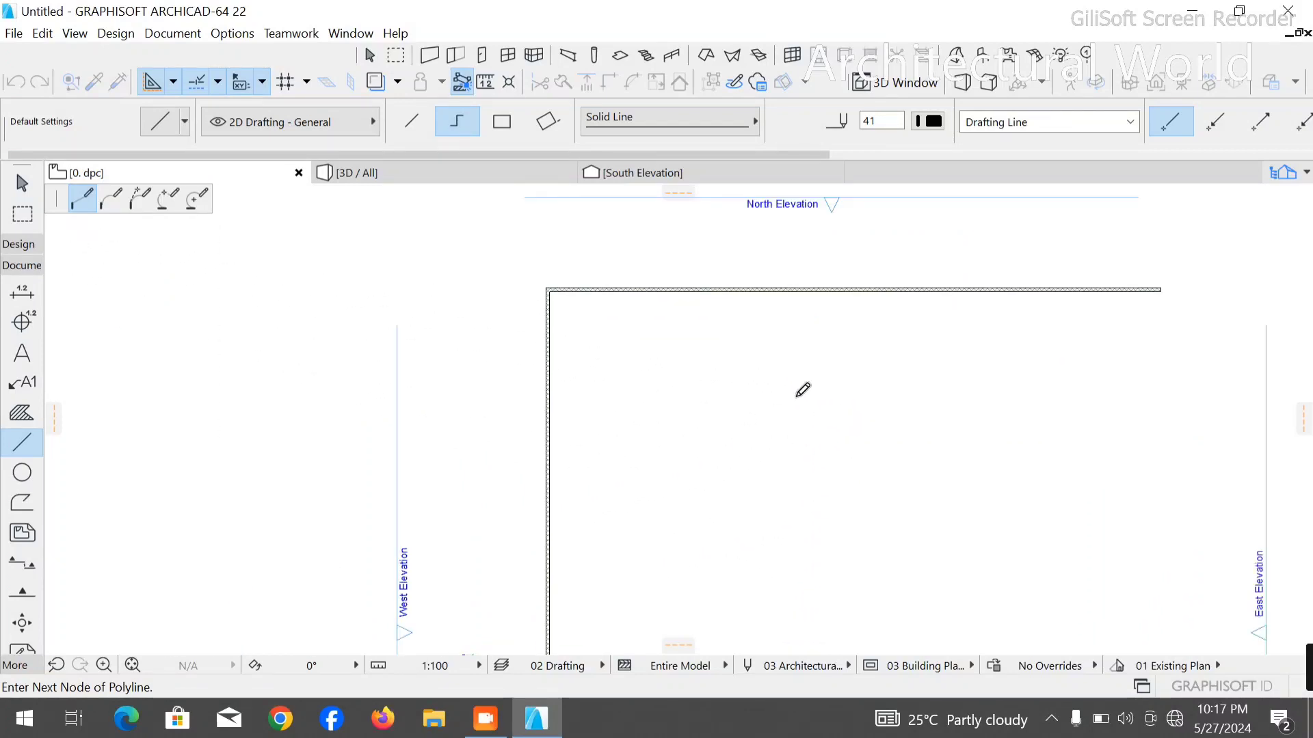
pyautogui.click(855, 375)
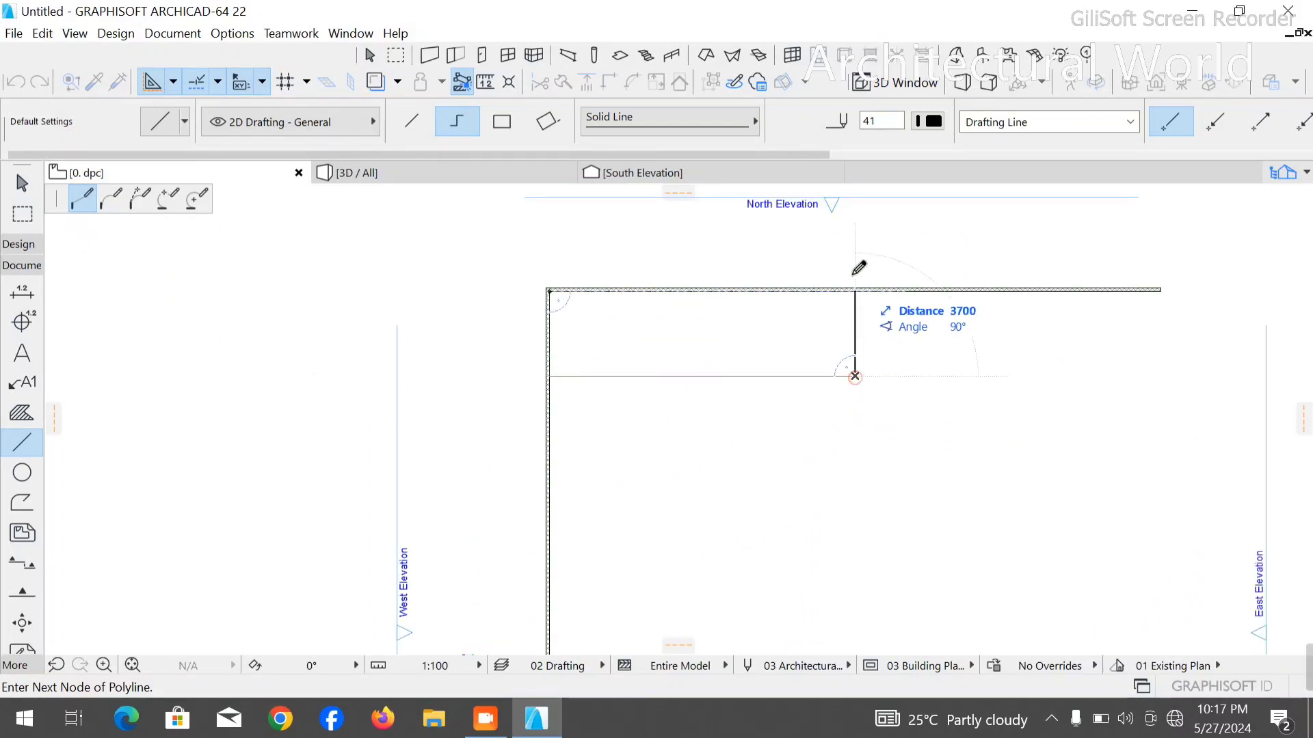
pyautogui.click(854, 233)
pyautogui.rightClick(923, 267)
pyautogui.click(932, 423)
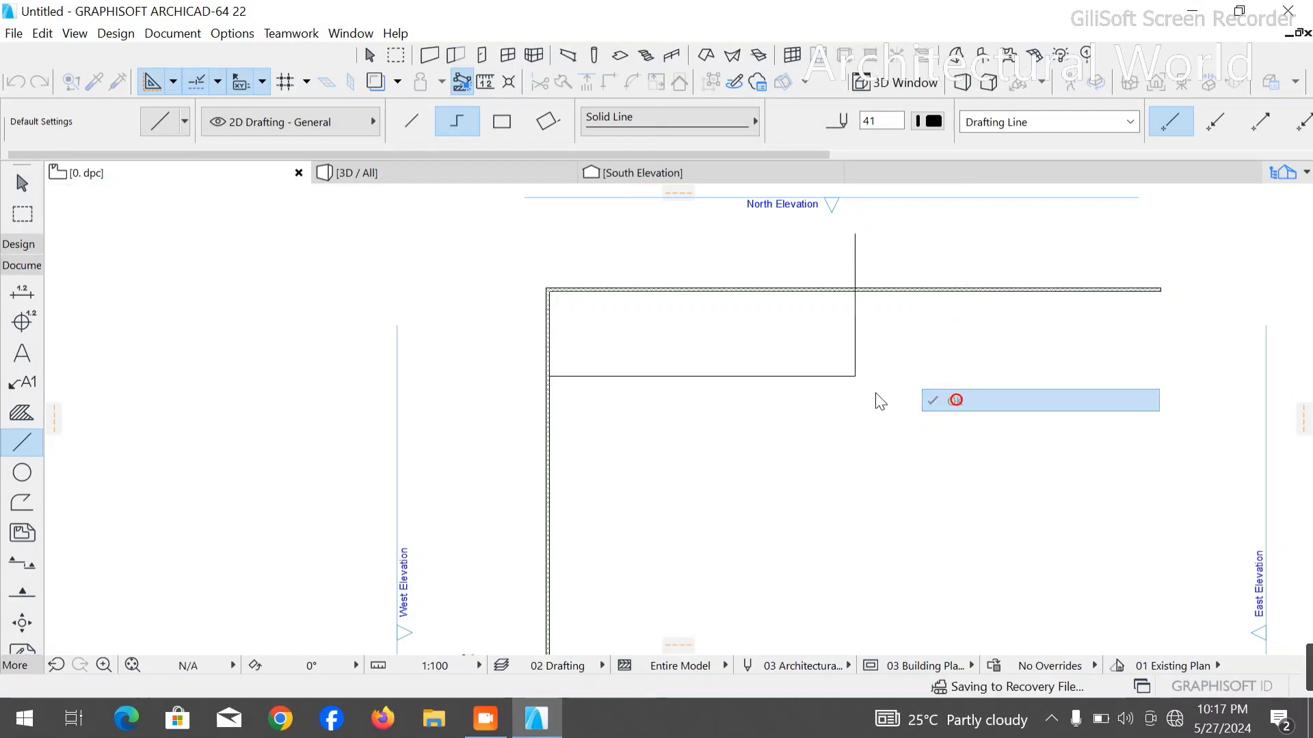
pyautogui.press('Escape')
# - Drag a copy of the horizontal wall down to the guide line and align its left end with the vertical wall
pyautogui.scroll(4, 558, 280)
pyautogui.click(641, 292)
pyautogui.hotkey('ctrl', 'd')
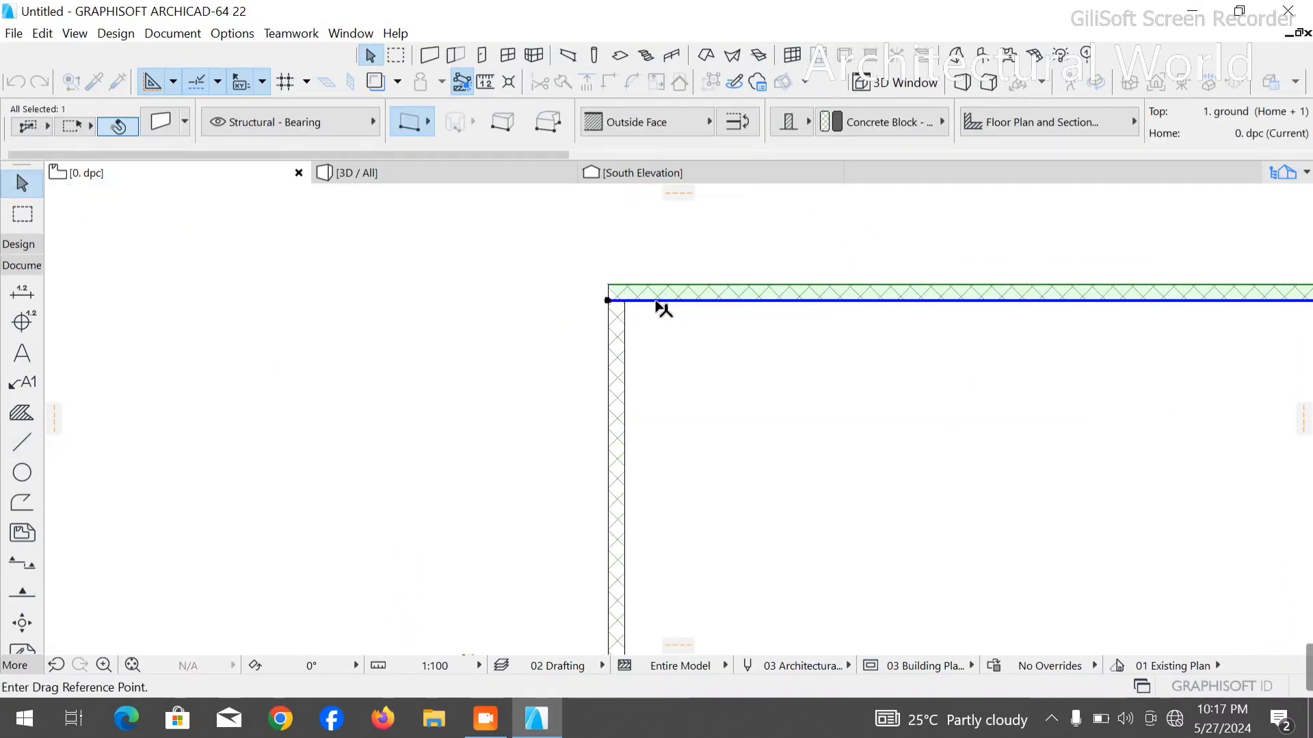
pyautogui.click(625, 282)
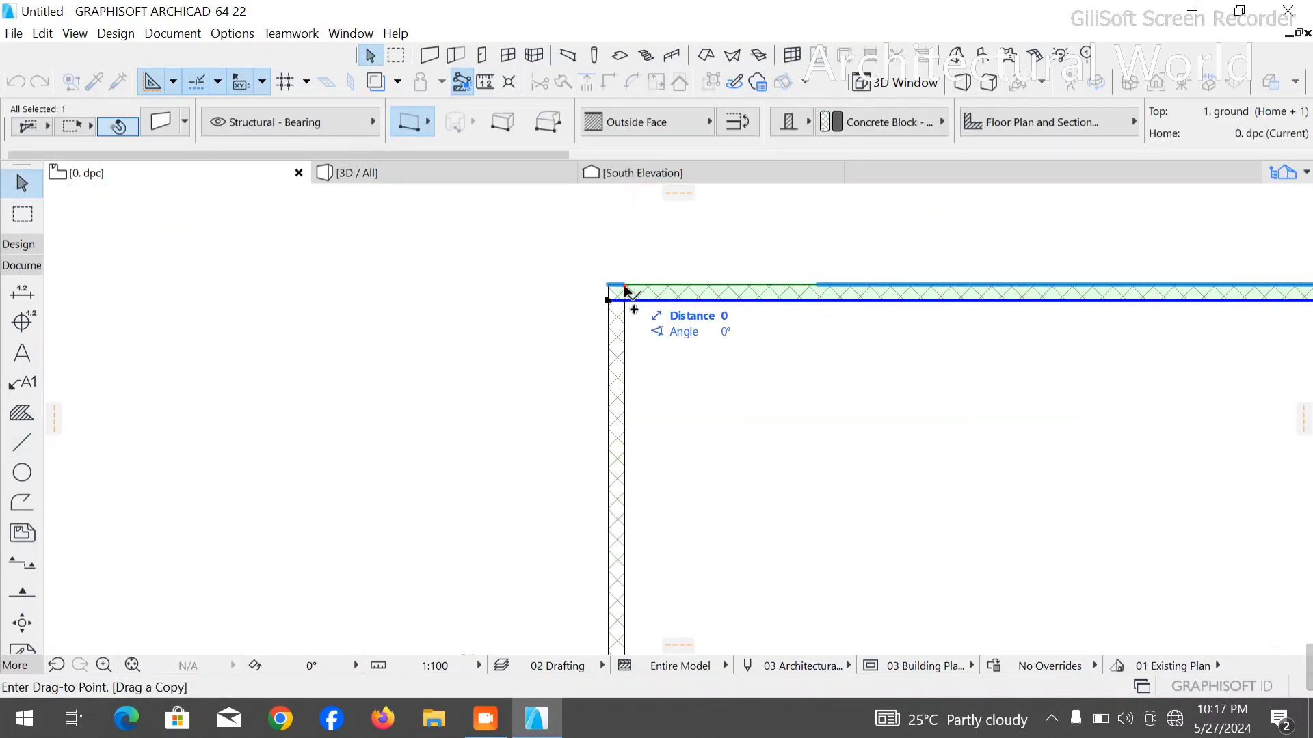
pyautogui.click(619, 443)
pyautogui.scroll(-5, 370, 441)
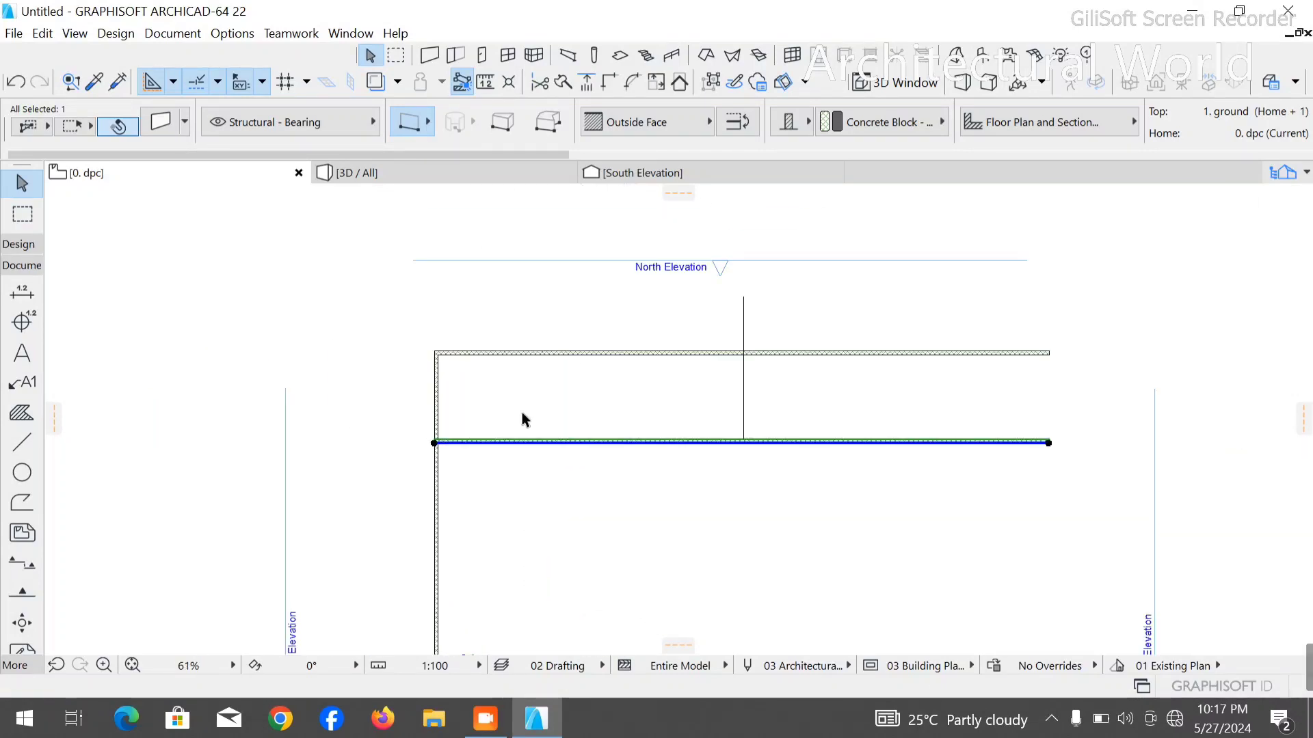
pyautogui.scroll(5, 437, 451)
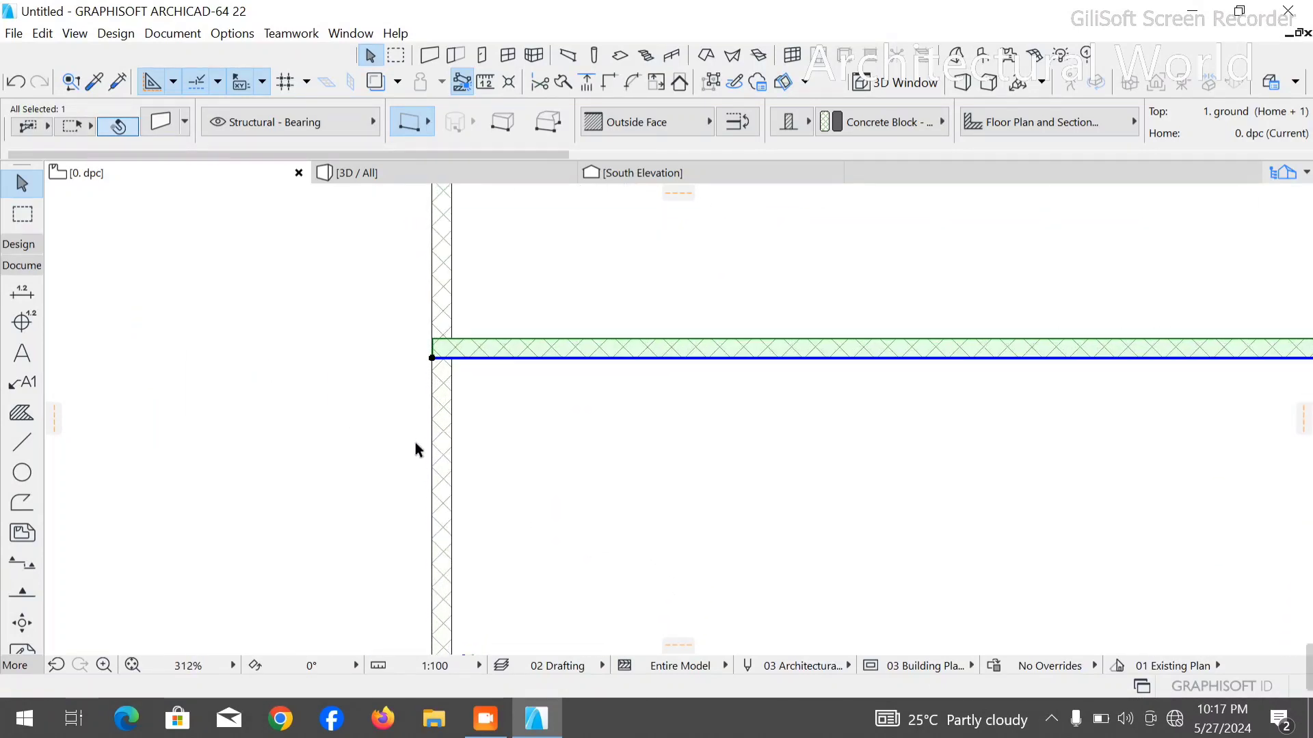
pyautogui.click(433, 355)
pyautogui.click(452, 357)
pyautogui.scroll(-4, 390, 410)
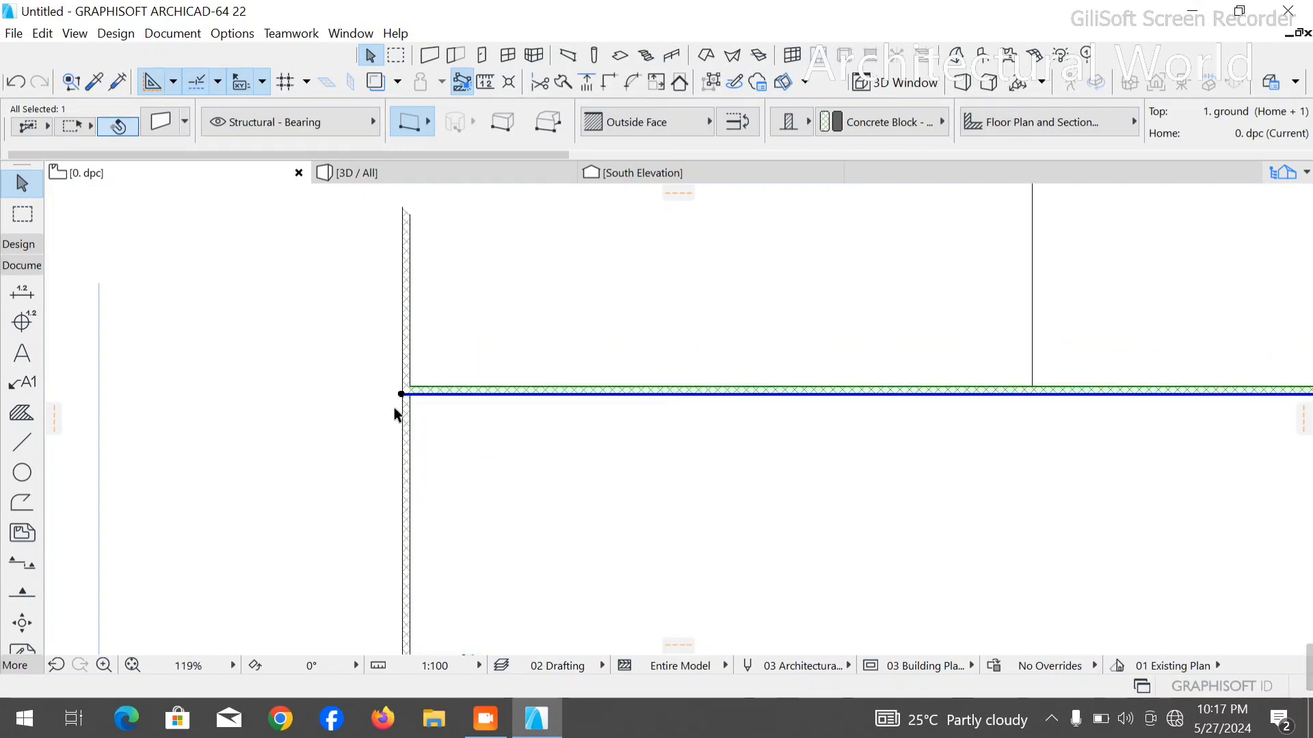
# - Delete the guide polyline and the copied horizontal wall below the upper one
pyautogui.click(846, 308)
pyautogui.click(840, 326)
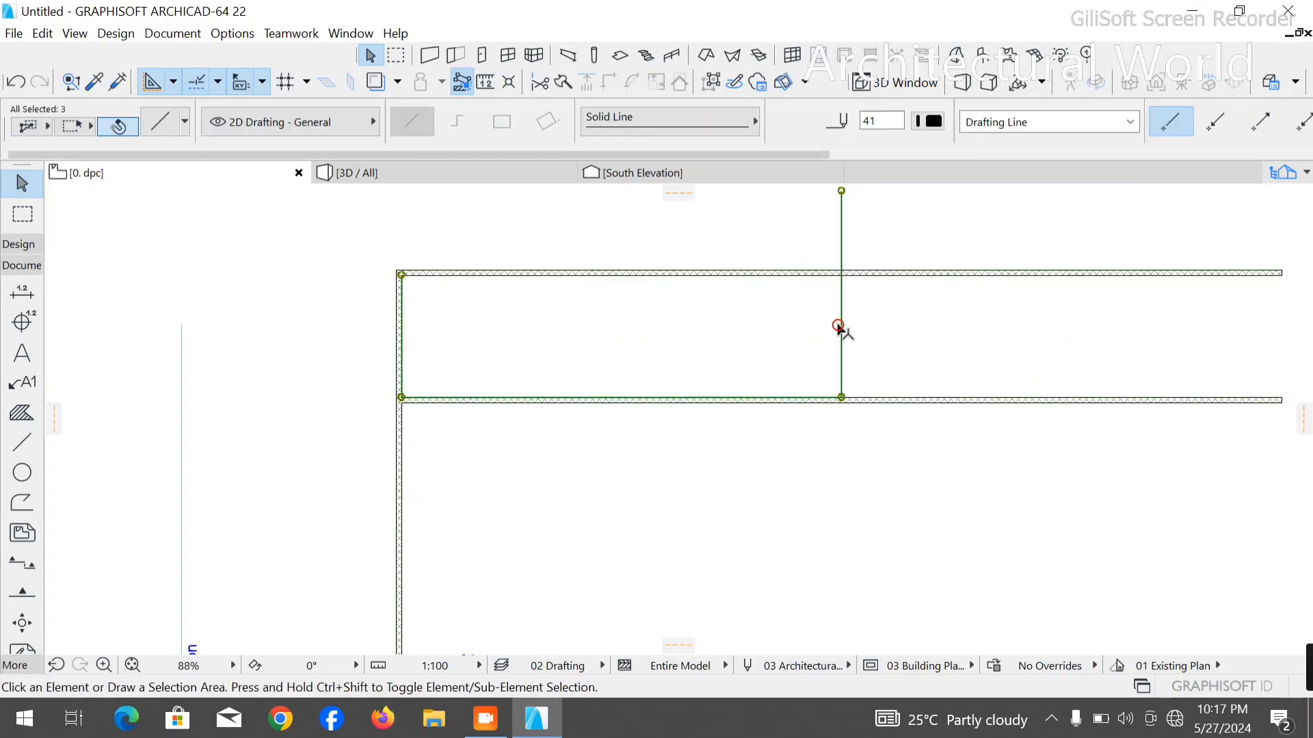
pyautogui.press('Delete')
pyautogui.click(800, 401)
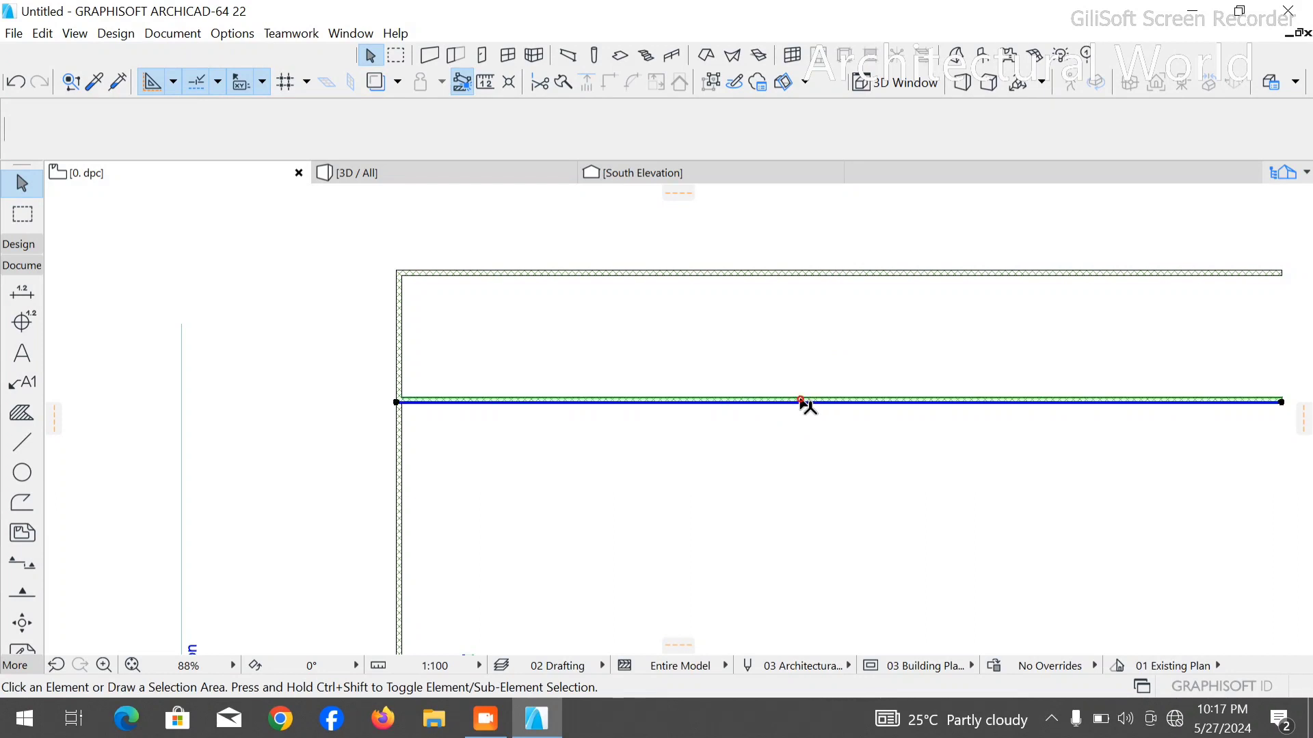
pyautogui.press('Delete')
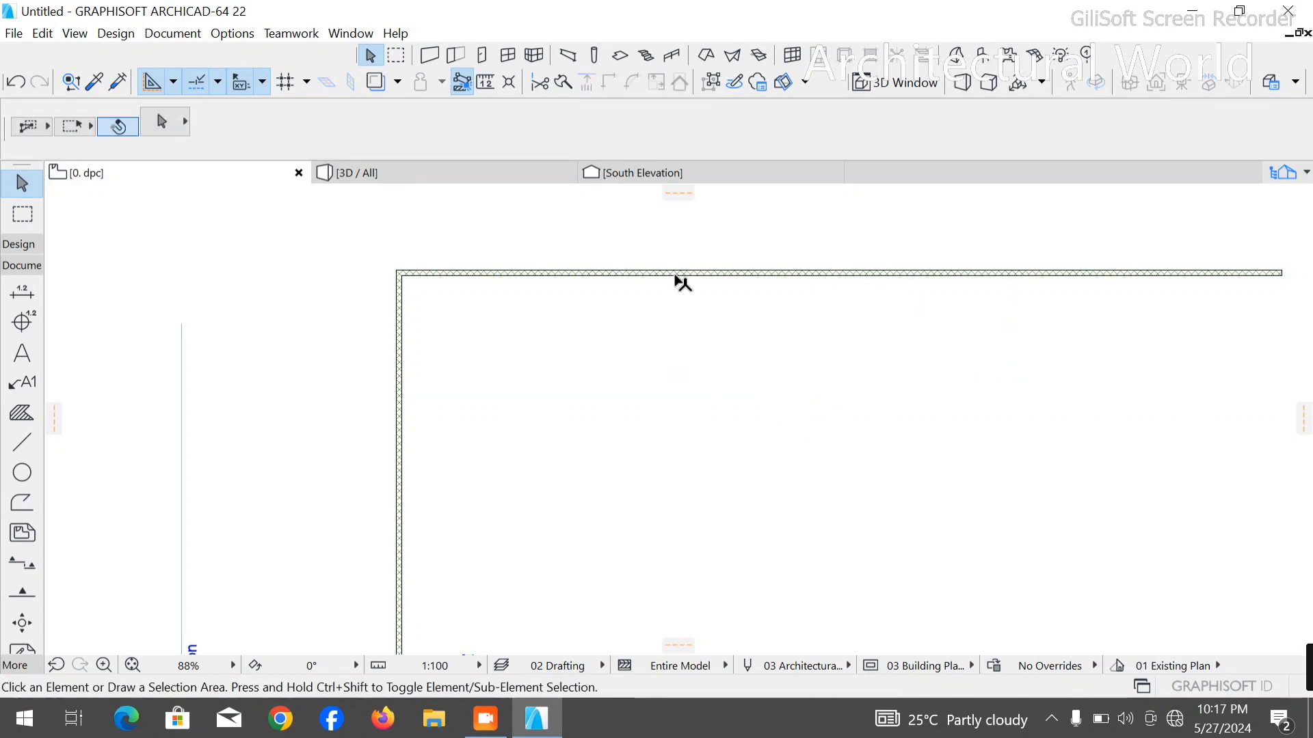
# - Drag a copy of the upper horizontal wall 3450 mm straight down
pyautogui.click(679, 274)
pyautogui.hotkey('ctrl', 'alt', 'd')
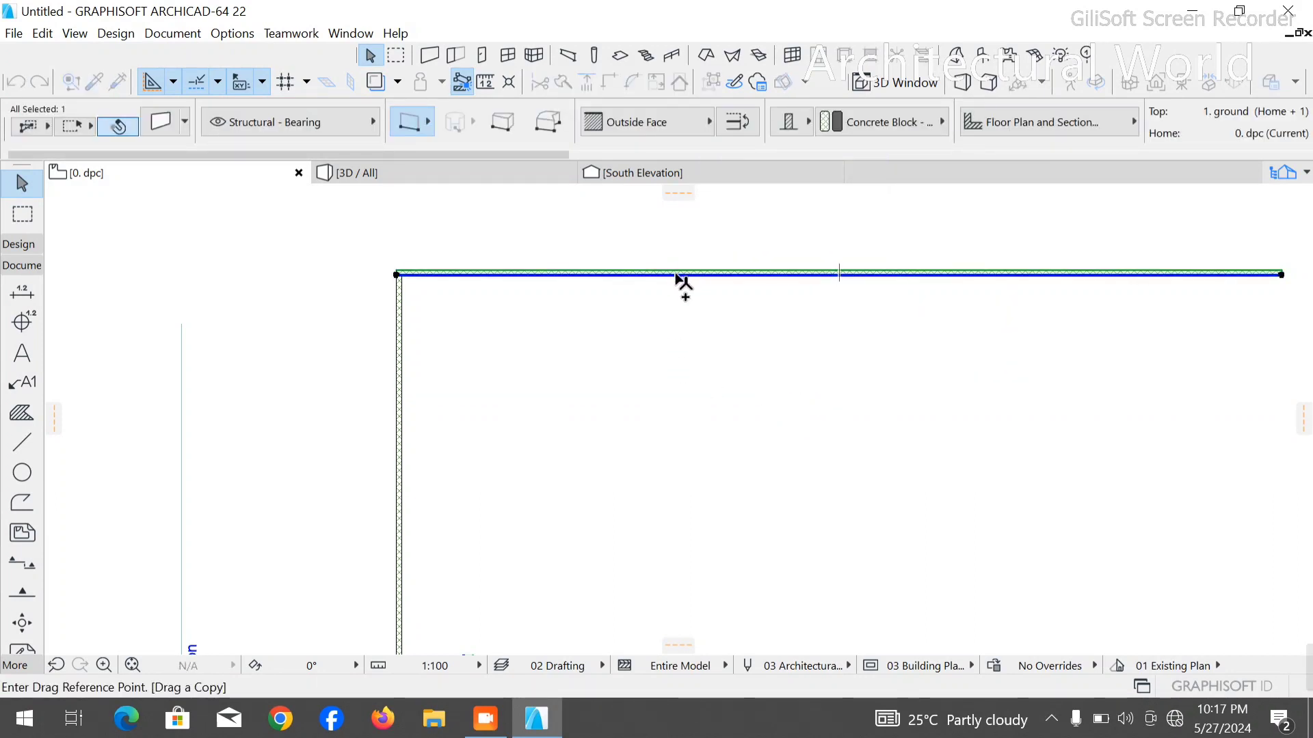
pyautogui.click(676, 275)
pyautogui.write('3')
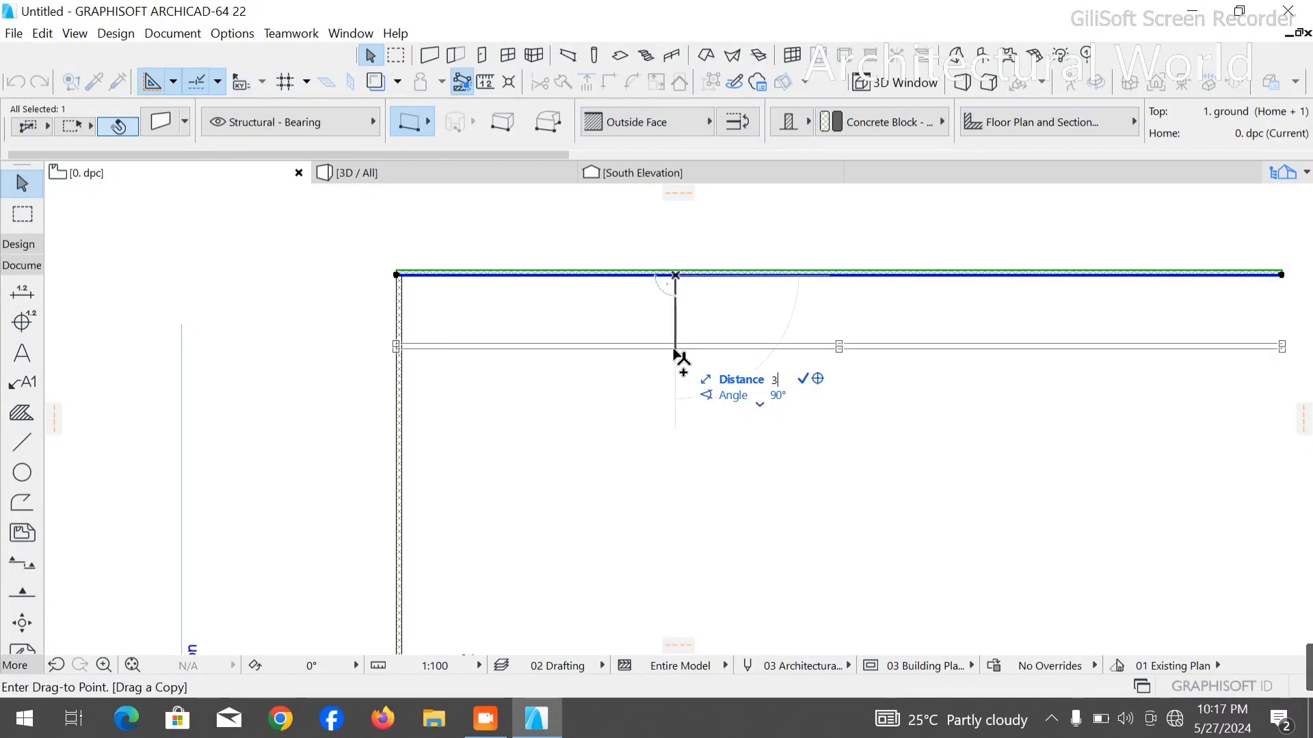
pyautogui.write('45')
pyautogui.press('Return')
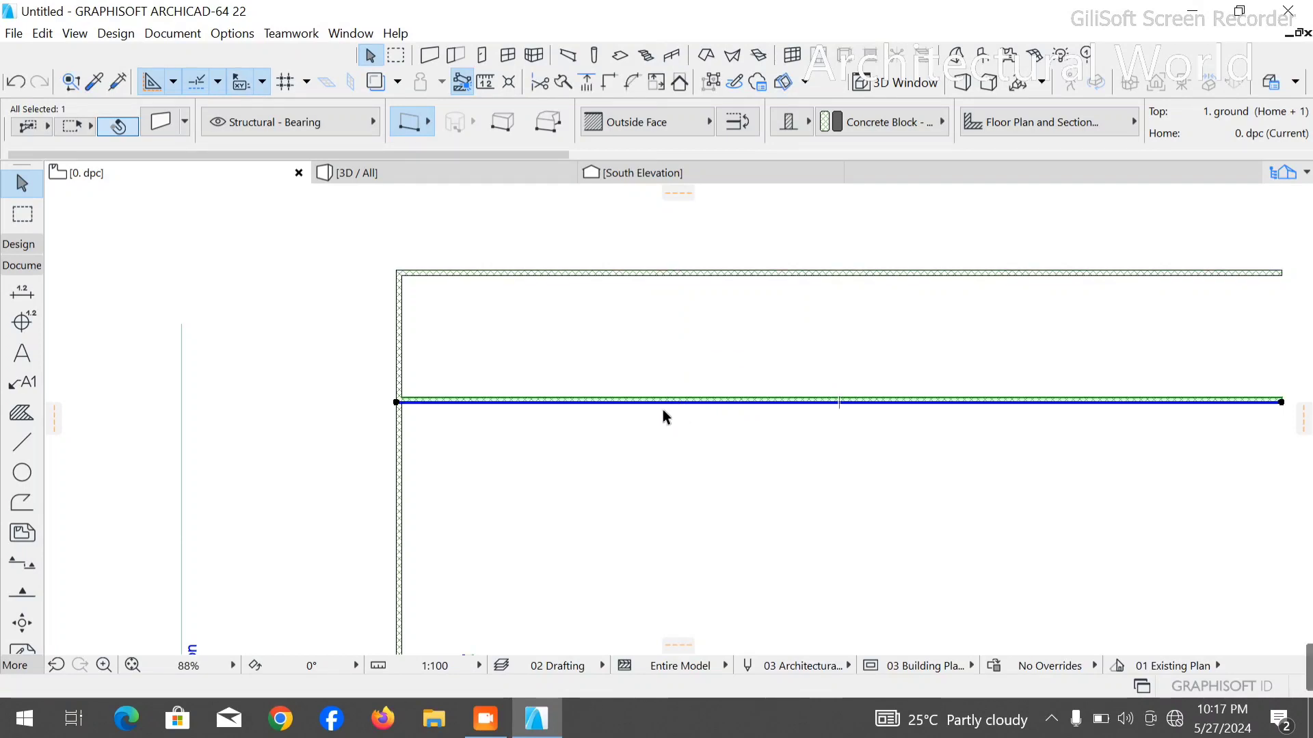
pyautogui.click(741, 431)
# - Measure the clear distance between the upper two horizontal walls with a temporary polyline along the vertical wall's inner face
pyautogui.click(21, 443)
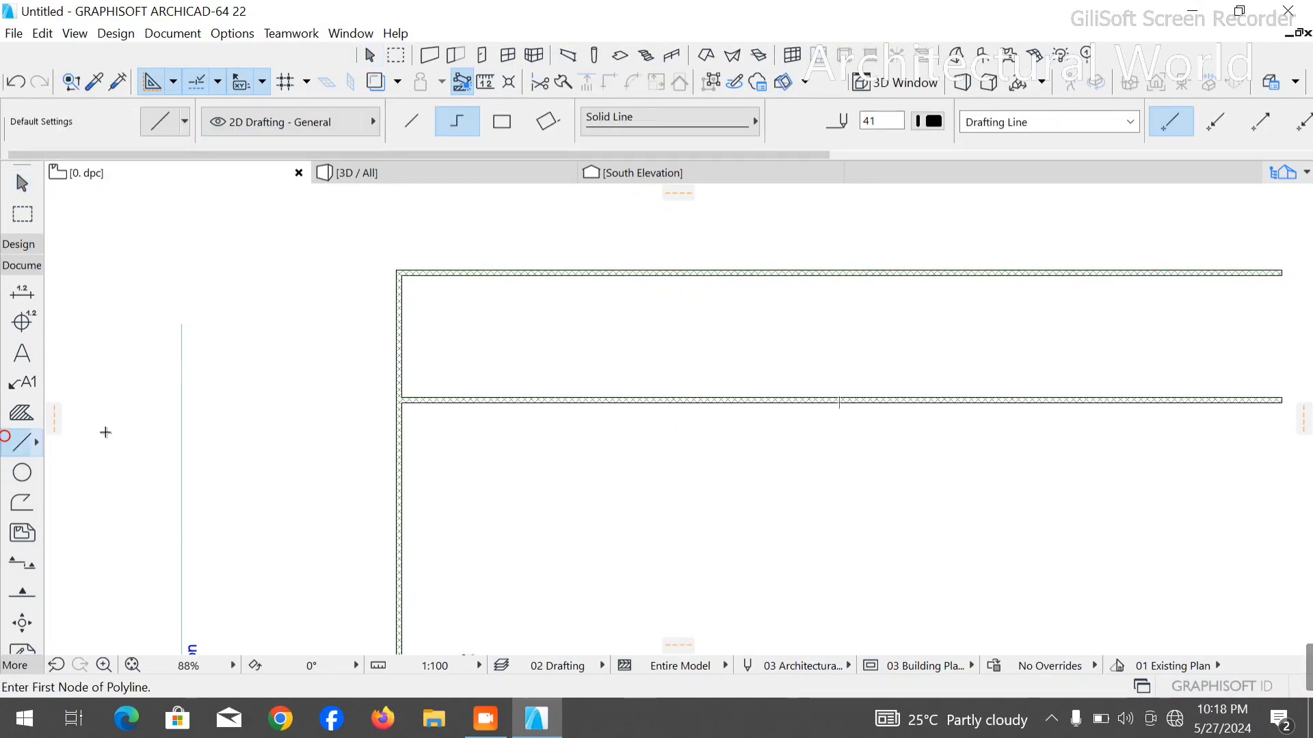
pyautogui.scroll(2, 404, 356)
pyautogui.scroll(6, 408, 376)
pyautogui.click(331, 458)
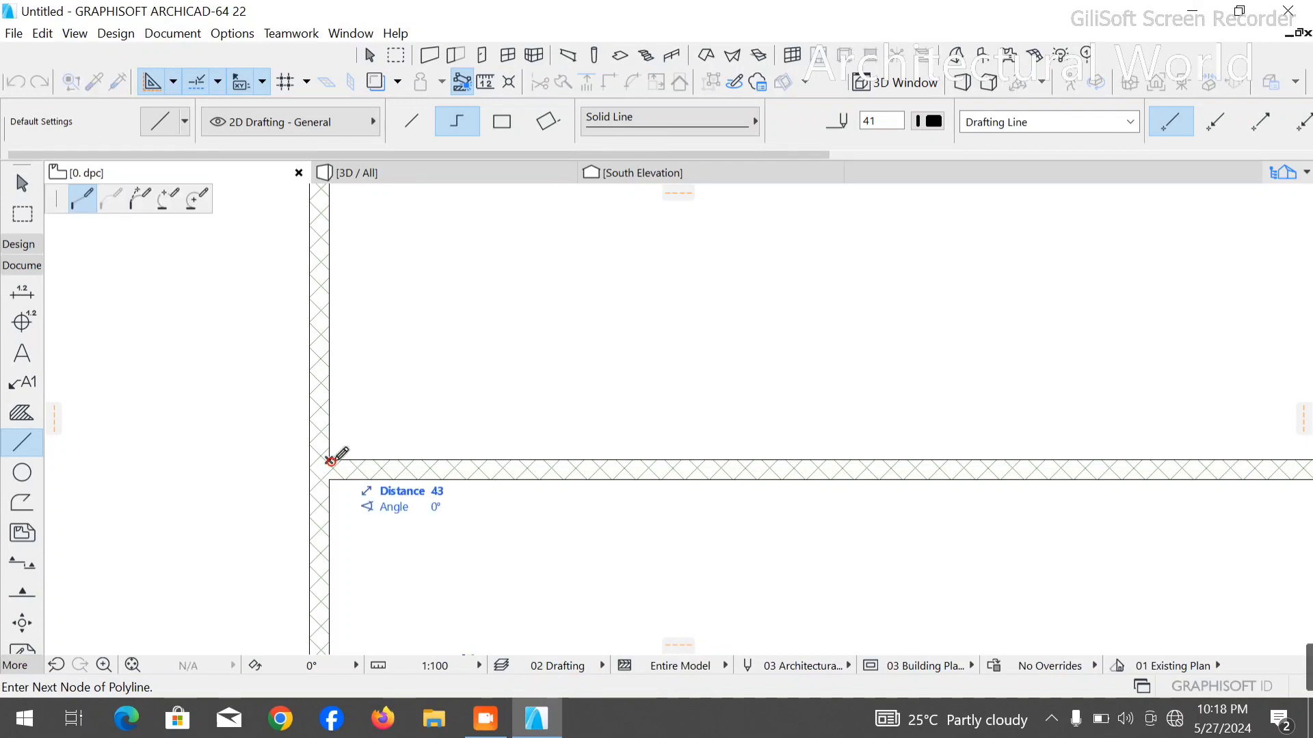
pyautogui.scroll(-6, 342, 457)
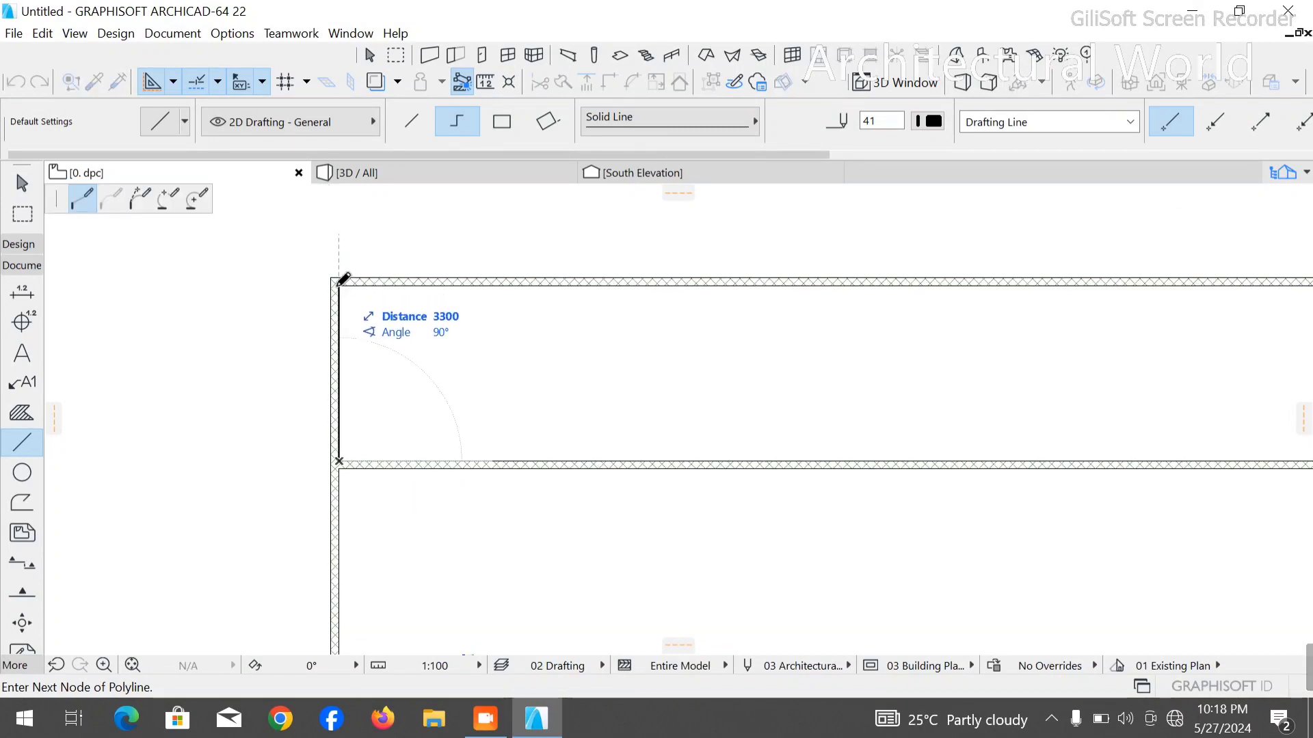
pyautogui.scroll(1, 339, 285)
pyautogui.scroll(1, 394, 377)
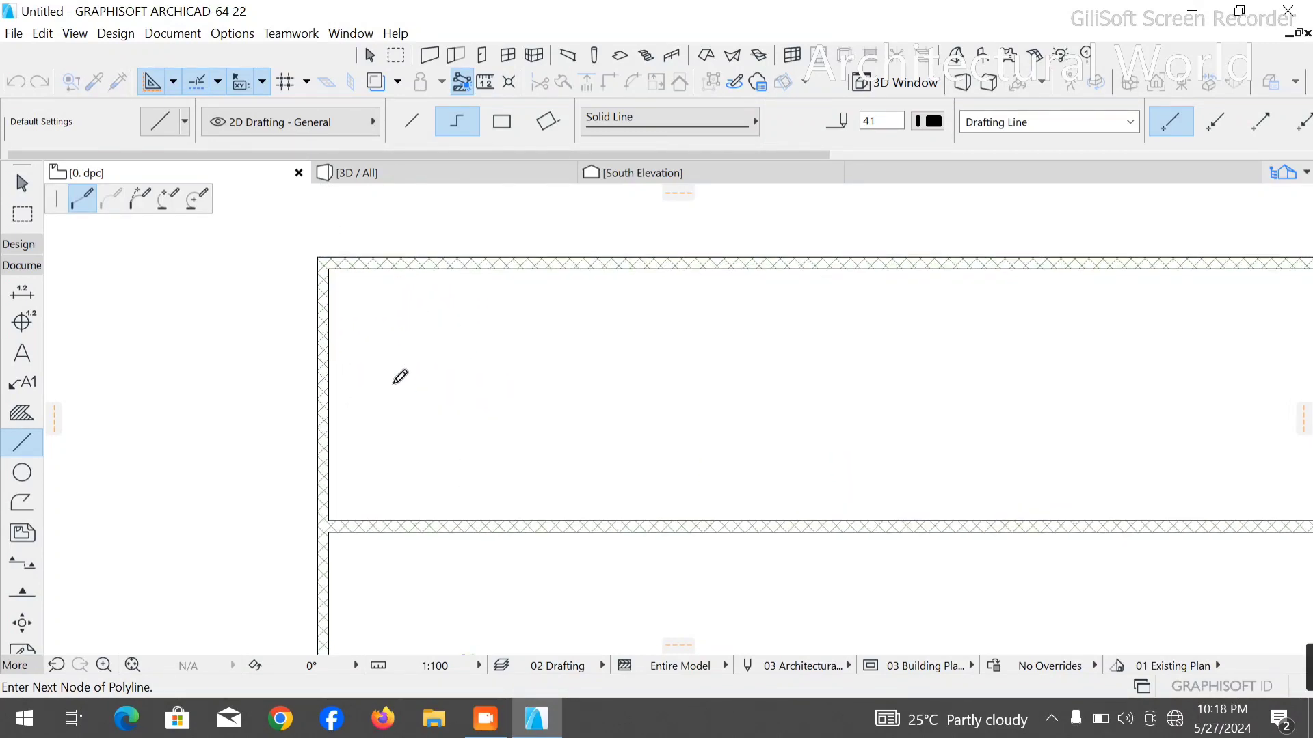
pyautogui.press('Escape')
pyautogui.press('Escape')
# - Drag a copy of the second horizontal wall 1450 mm straight down
pyautogui.scroll(-3, 410, 407)
pyautogui.scroll(4, 404, 509)
pyautogui.scroll(1, 424, 478)
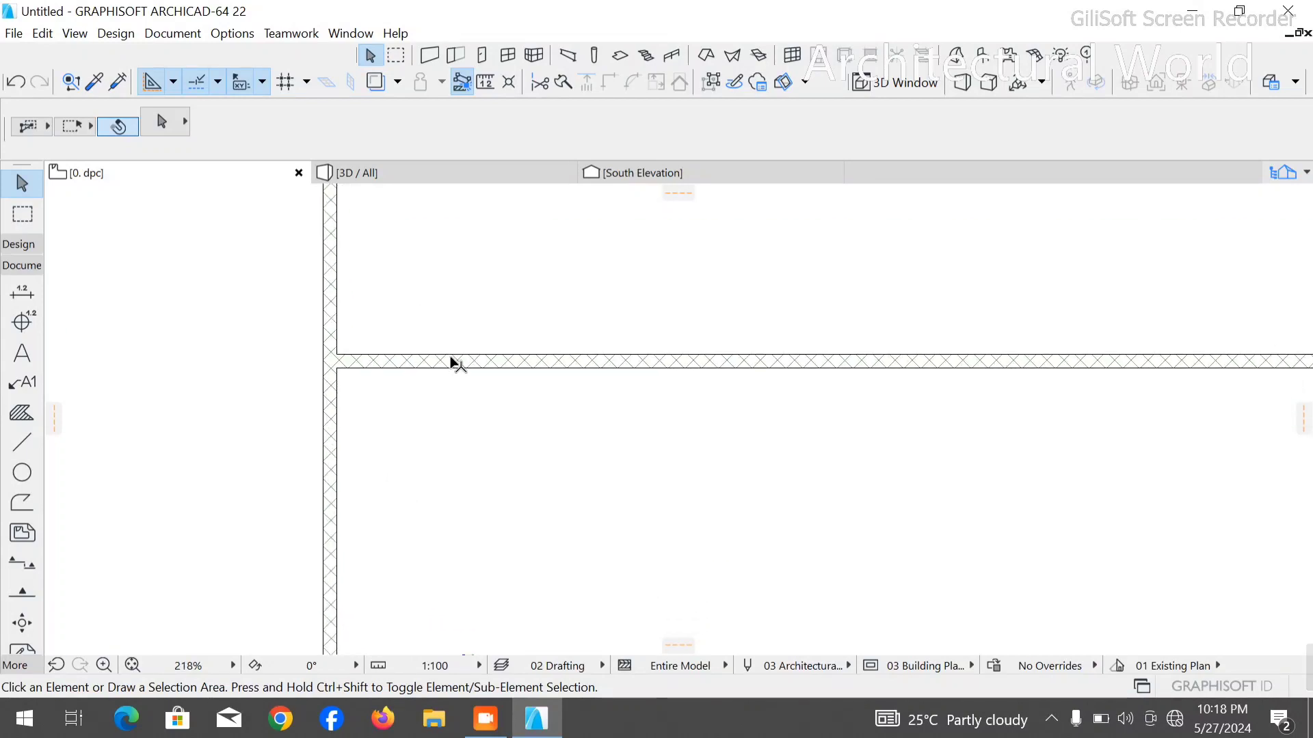
pyautogui.click(451, 362)
pyautogui.hotkey('ctrl', 'shift', 'd')
pyautogui.click(451, 362)
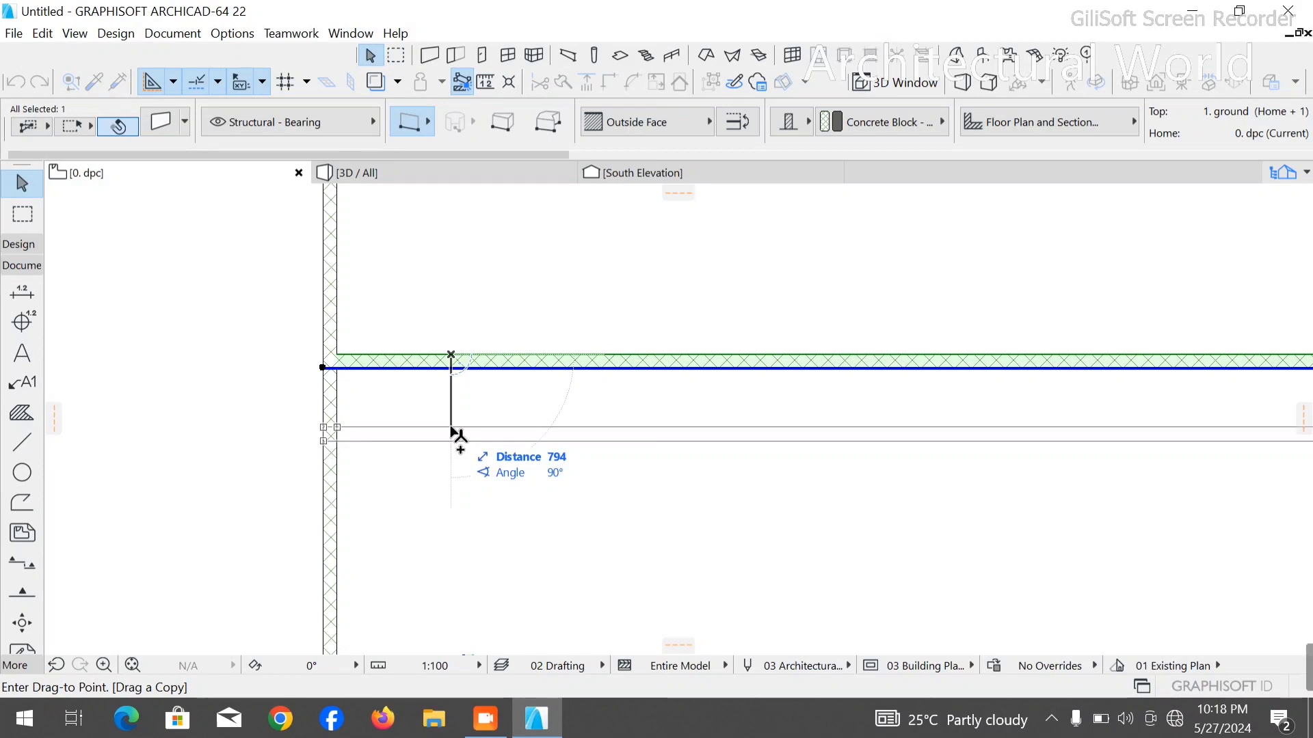
pyautogui.write('450')
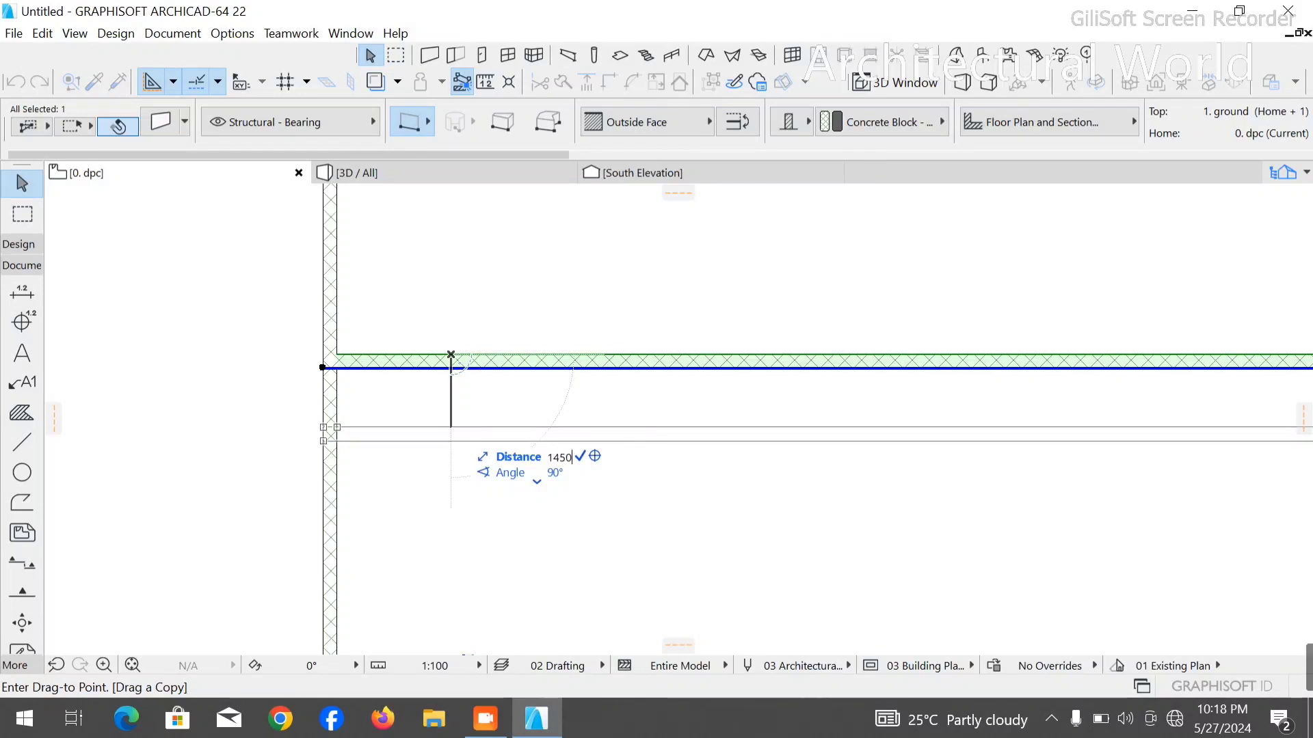
pyautogui.press('Return')
# - Abandon the next wall copy and delete the horizontal wall copied 1450 mm below the second one
pyautogui.hotkey('ctrl', 'shift', 'd')
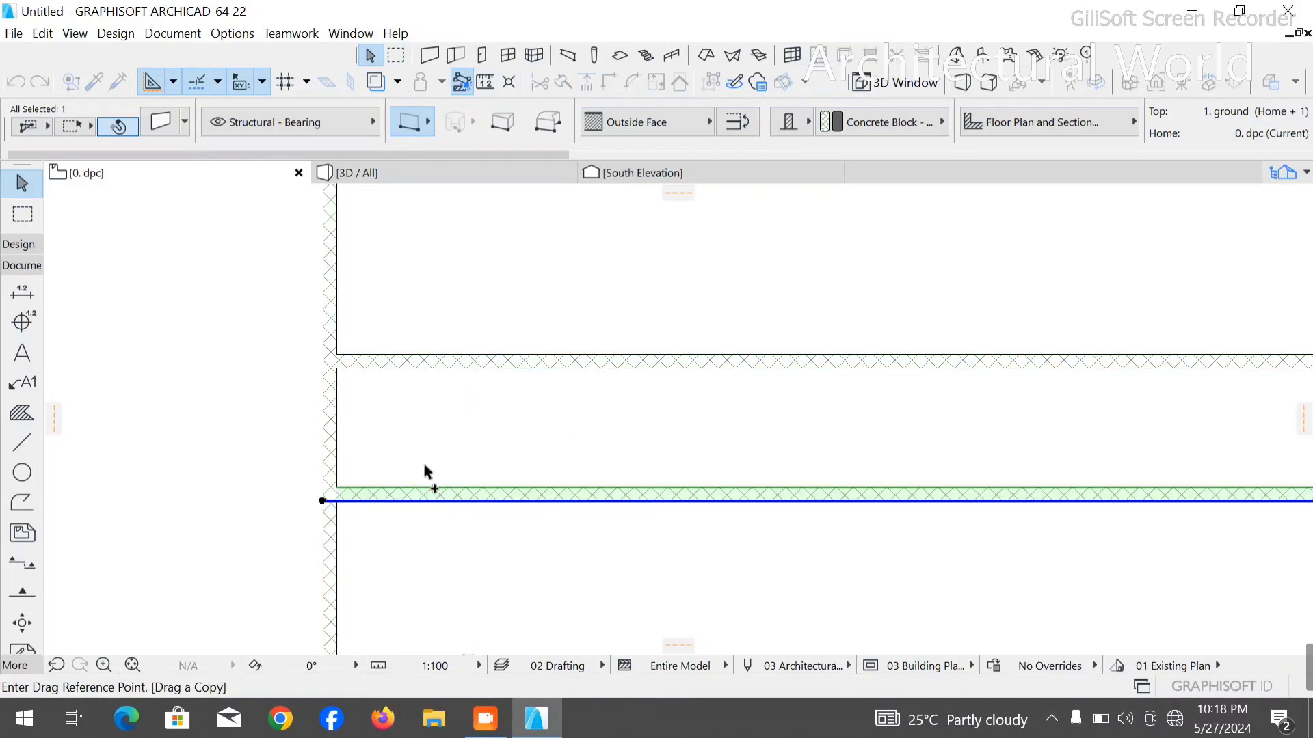
pyautogui.click(430, 488)
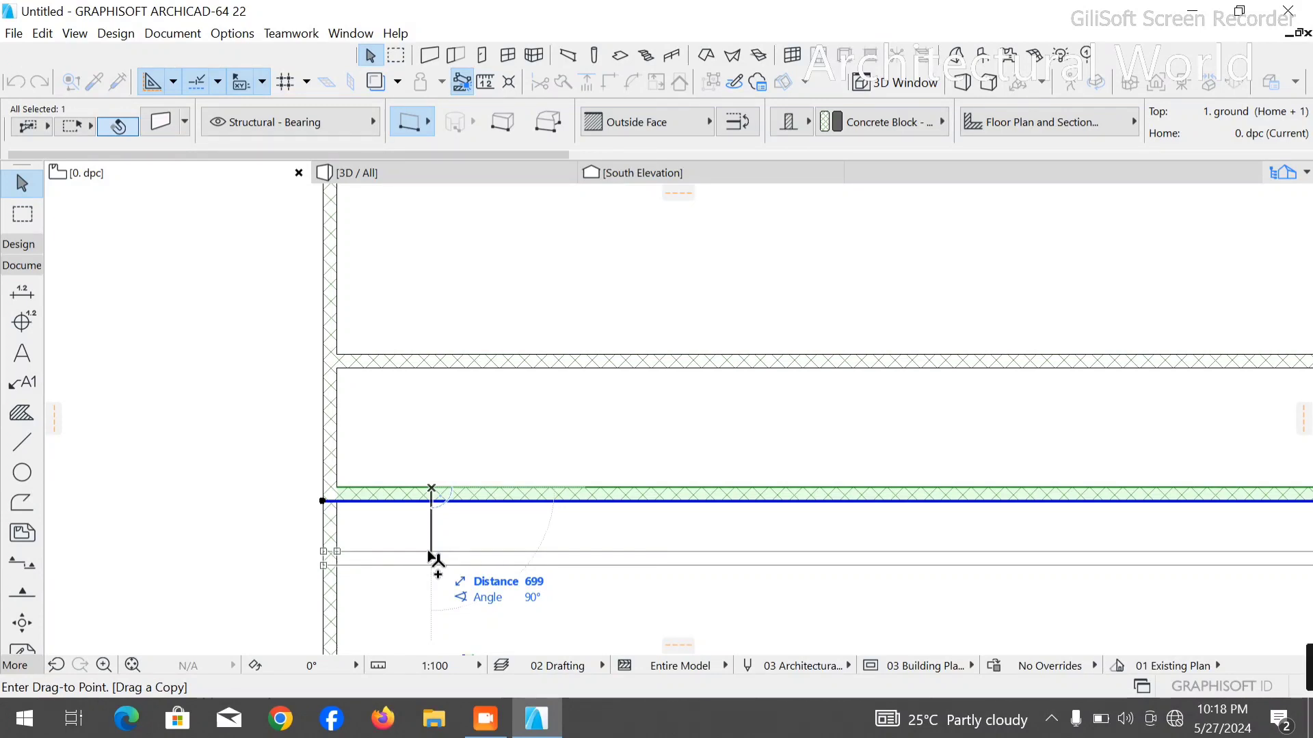
pyautogui.press('Escape')
pyautogui.press('Escape')
pyautogui.click(515, 494)
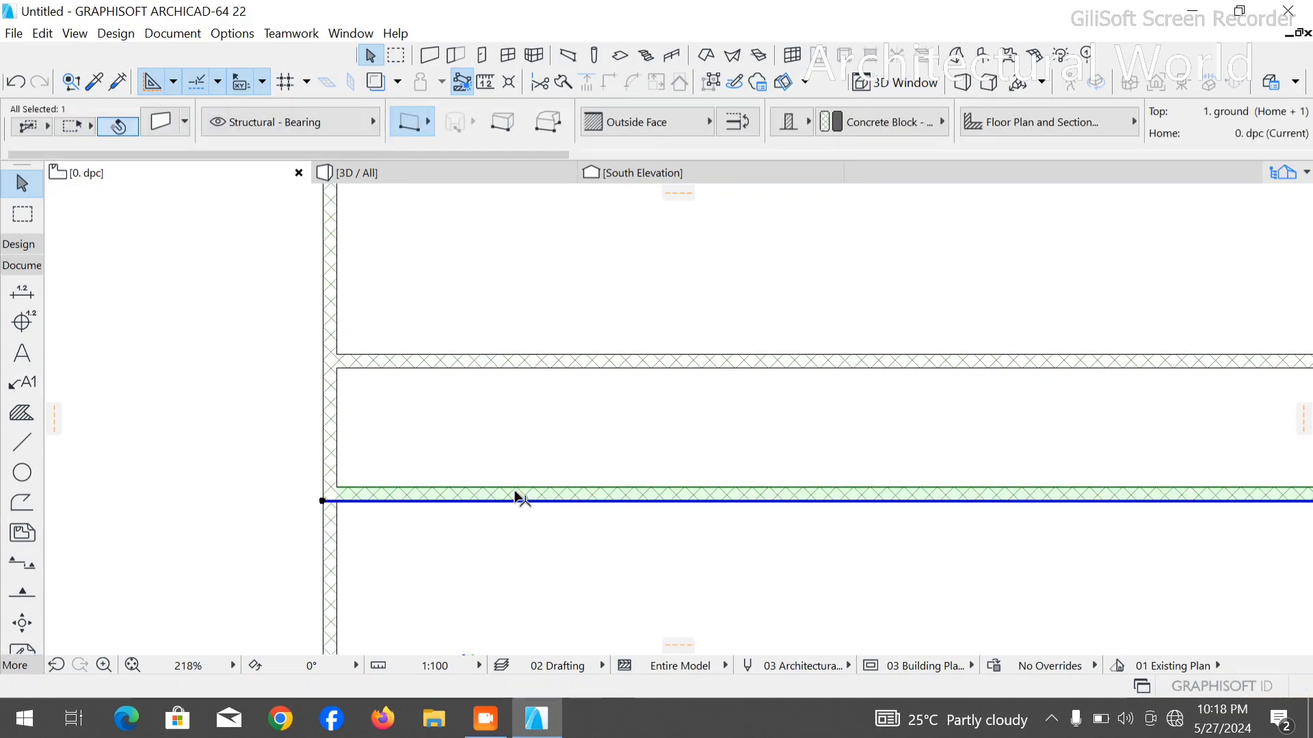
pyautogui.press('Delete')
# - Drag a copy of the second horizontal wall 1150 mm straight down
pyautogui.click(572, 361)
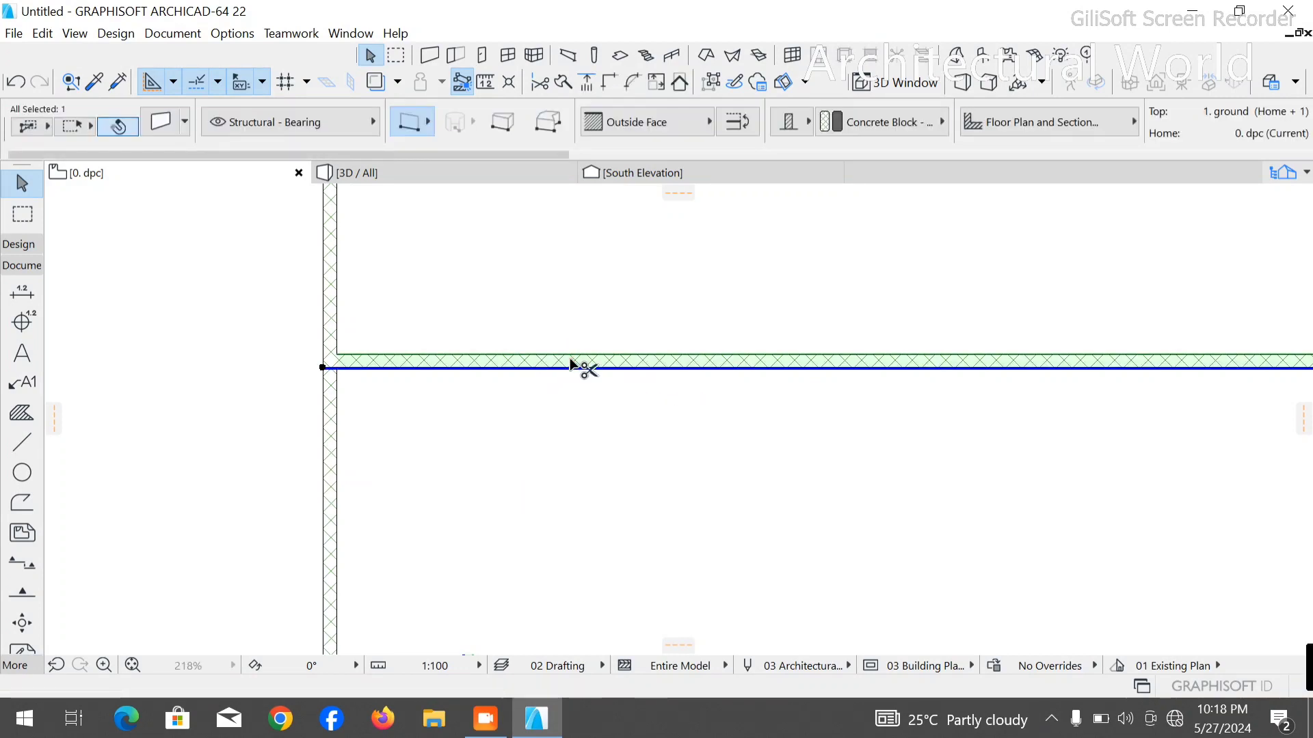
pyautogui.keyDown('ctrl'); pyautogui.click(571, 362); pyautogui.keyUp('ctrl')
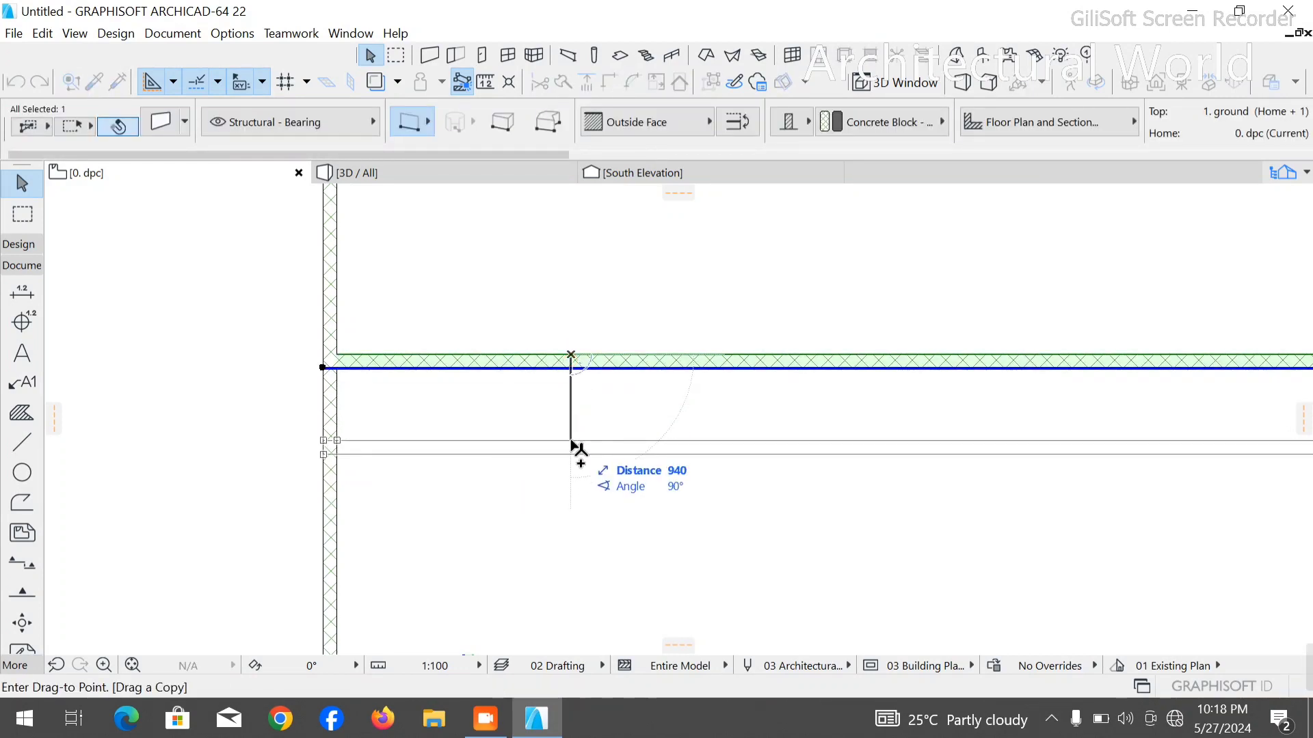
pyautogui.write('11')
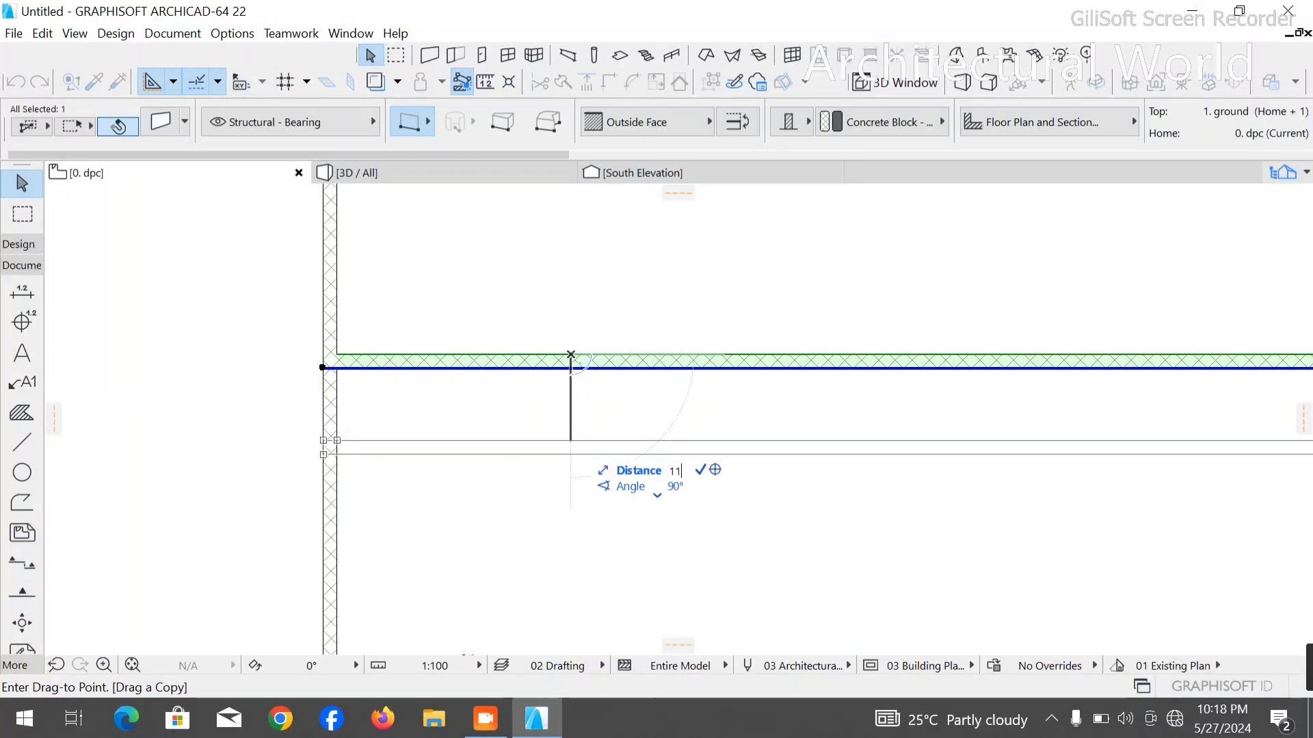
pyautogui.write('50')
pyautogui.press('Return')
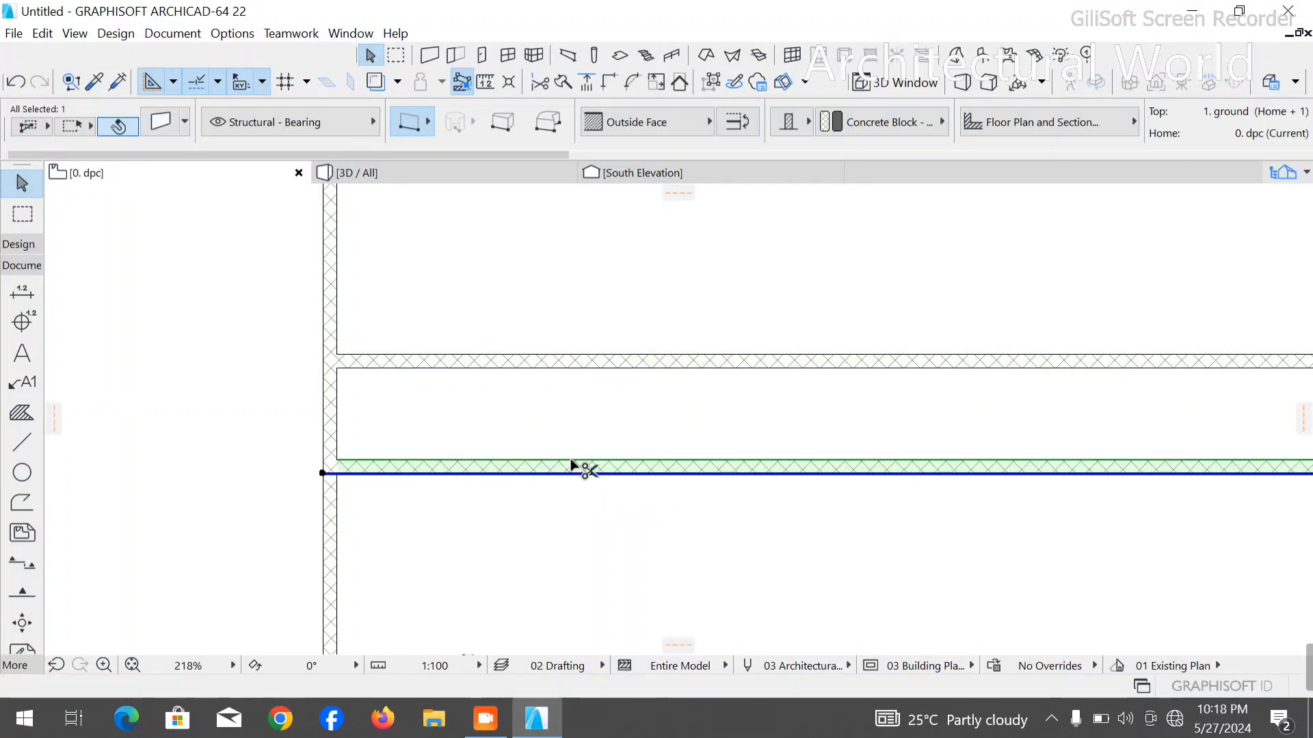
# - Drag a copy of the third horizontal wall straight down, leaving a gap slightly wider than the one above it
pyautogui.keyDown('ctrl'); pyautogui.click(572, 462); pyautogui.keyUp('ctrl')
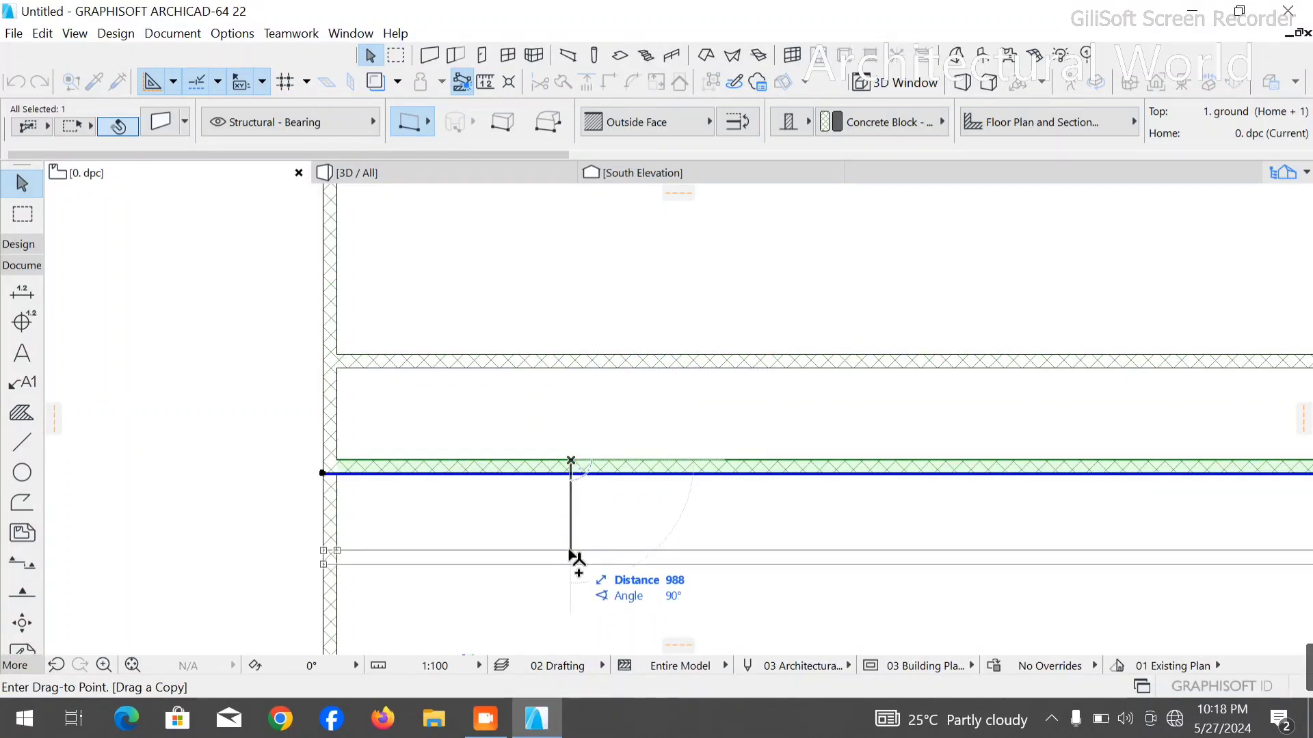
pyautogui.write('1450')
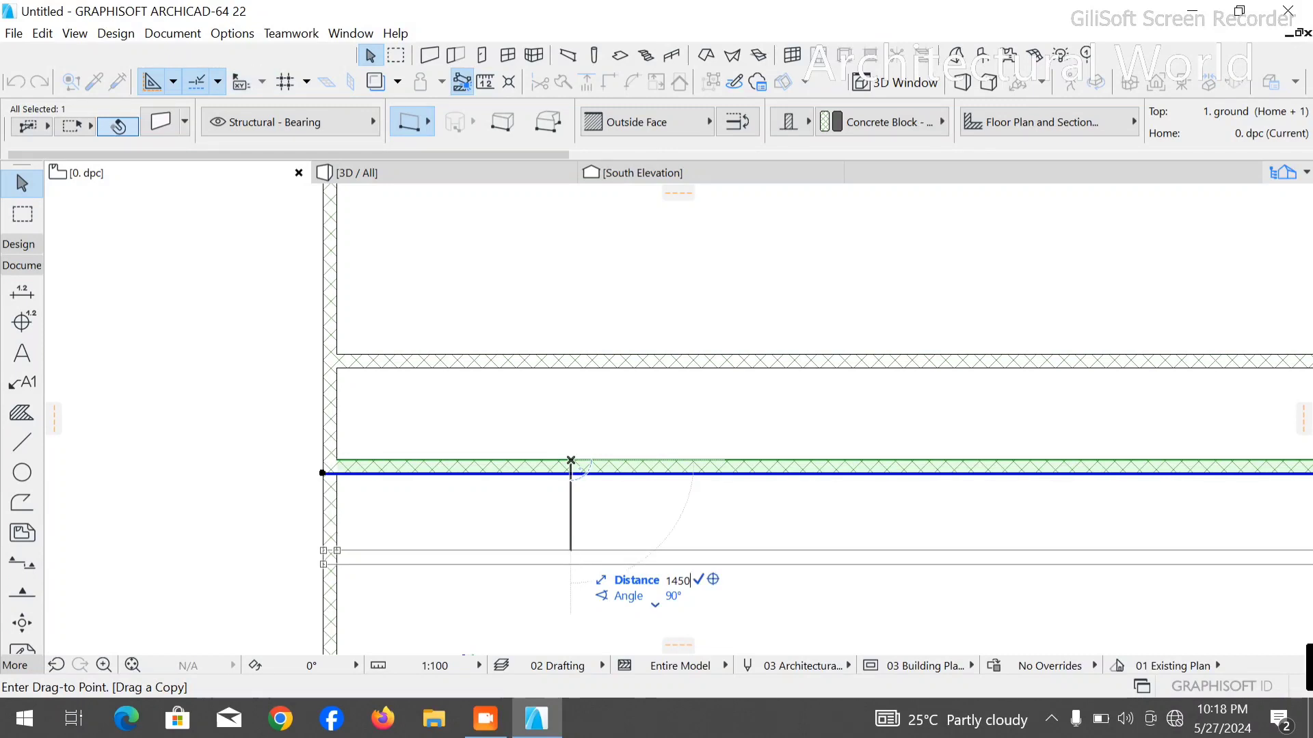
pyautogui.press('Return')
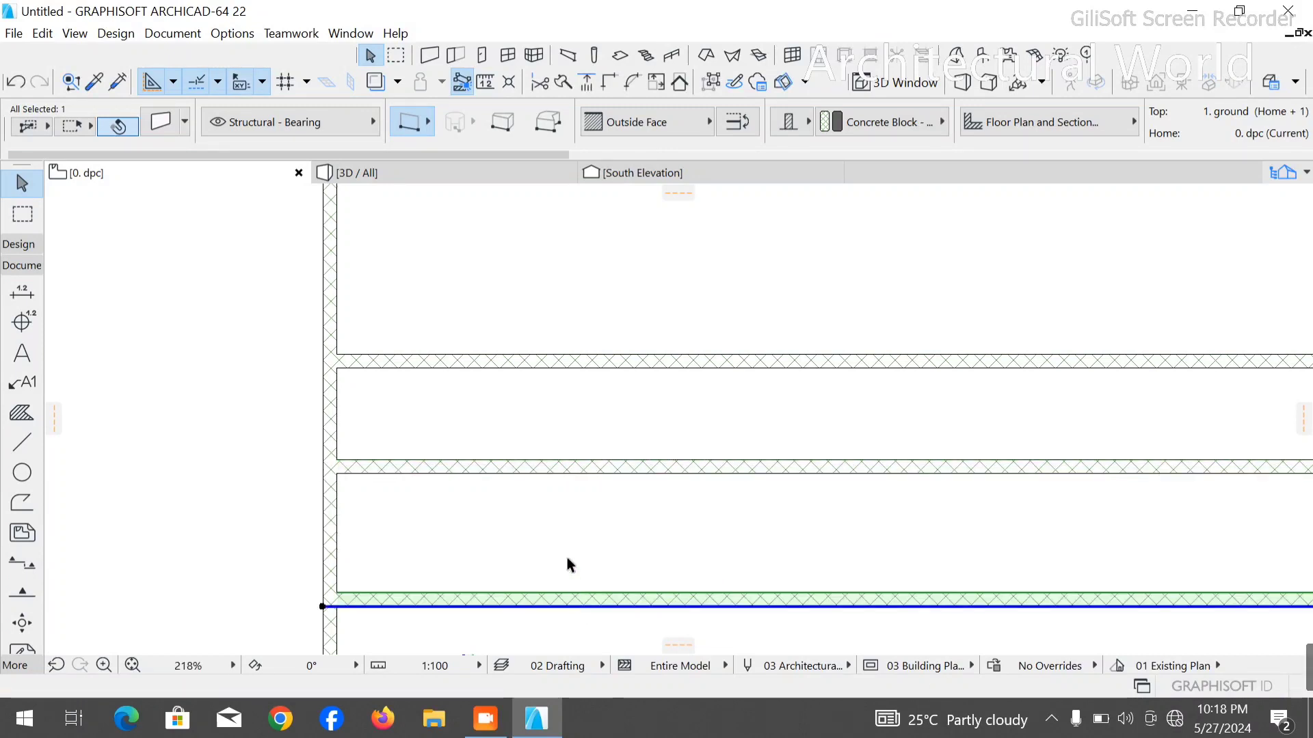
# - Drag a copy of the fourth horizontal wall 3750 mm straight down
pyautogui.scroll(-5, 567, 559)
pyautogui.scroll(3, 603, 413)
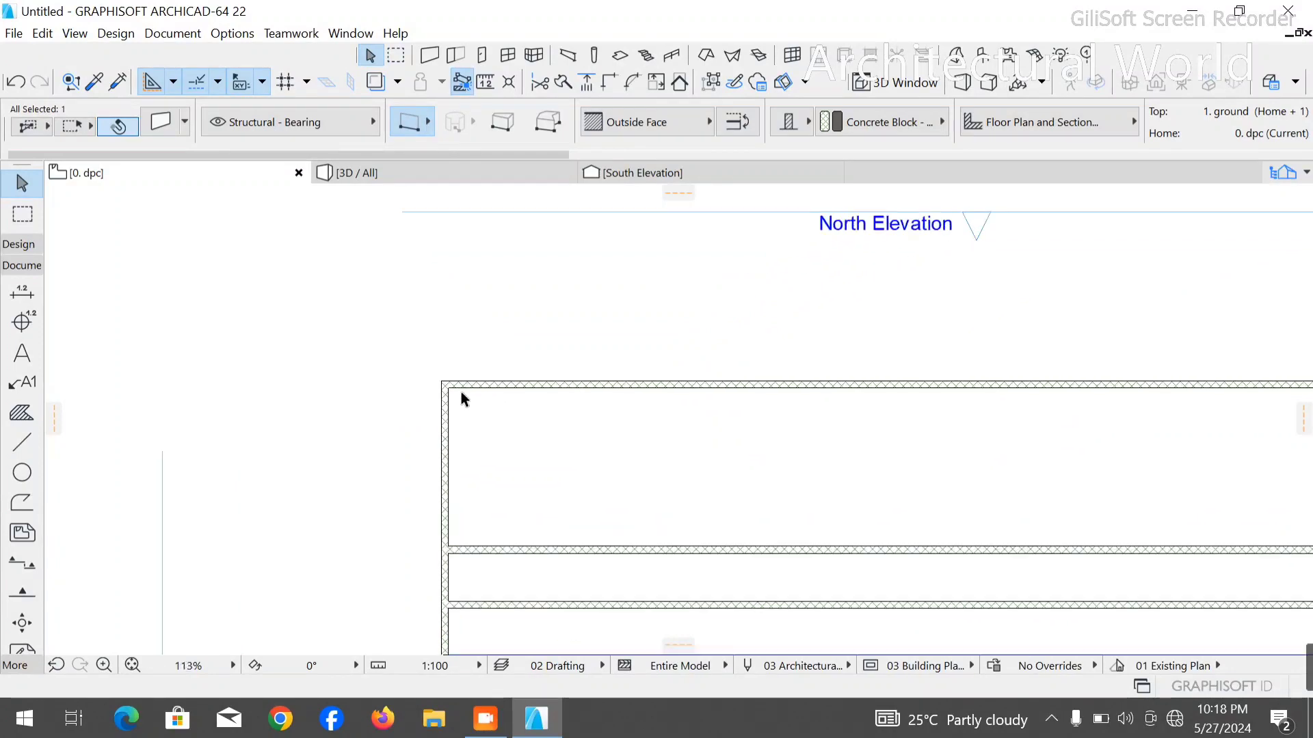
pyautogui.scroll(-3, 319, 331)
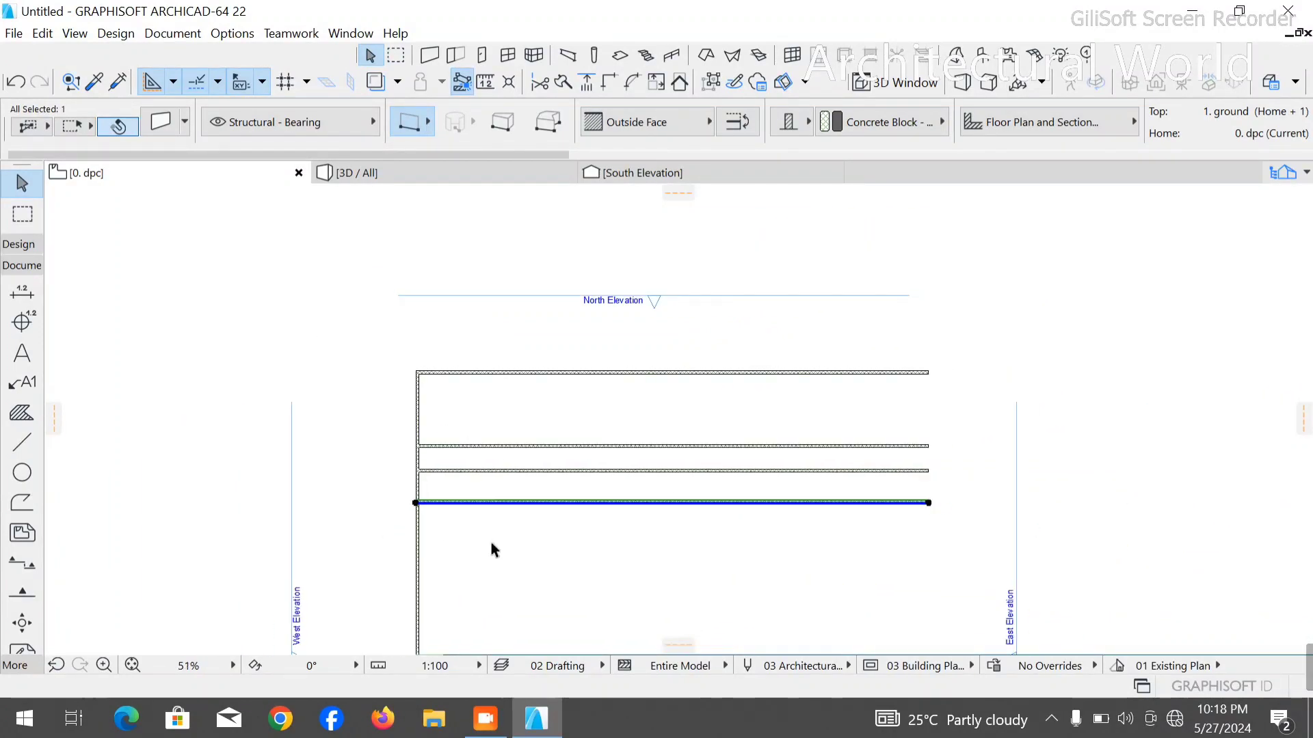
pyautogui.scroll(4, 437, 545)
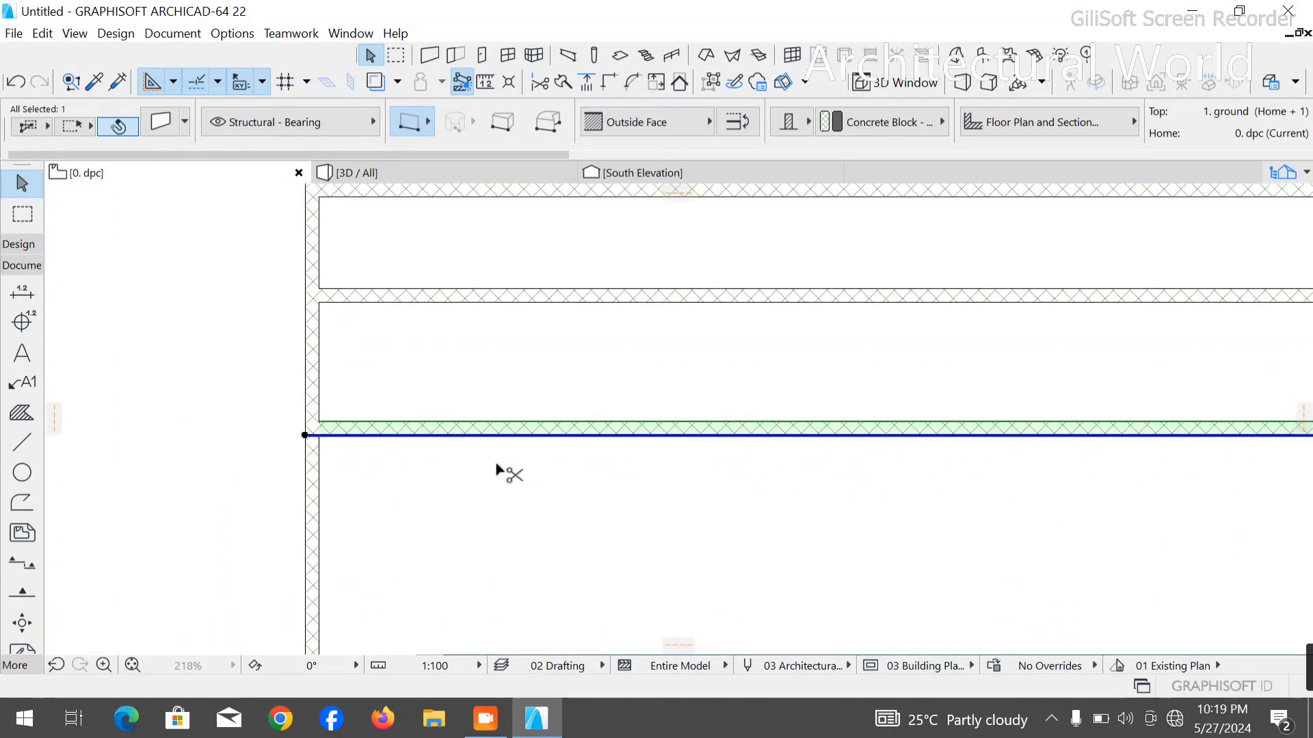
pyautogui.hotkey('ctrl', 'shift', 'd')
pyautogui.click(534, 423)
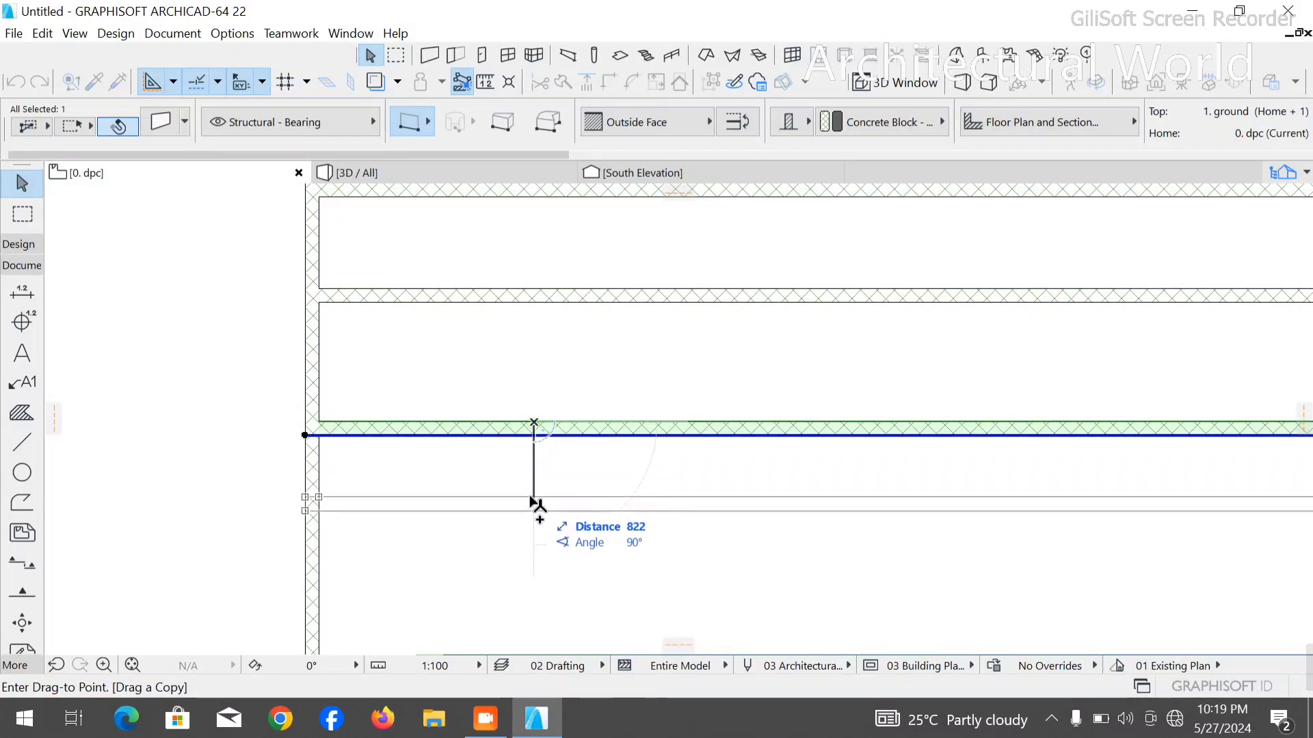
pyautogui.write('3750')
pyautogui.press('Return')
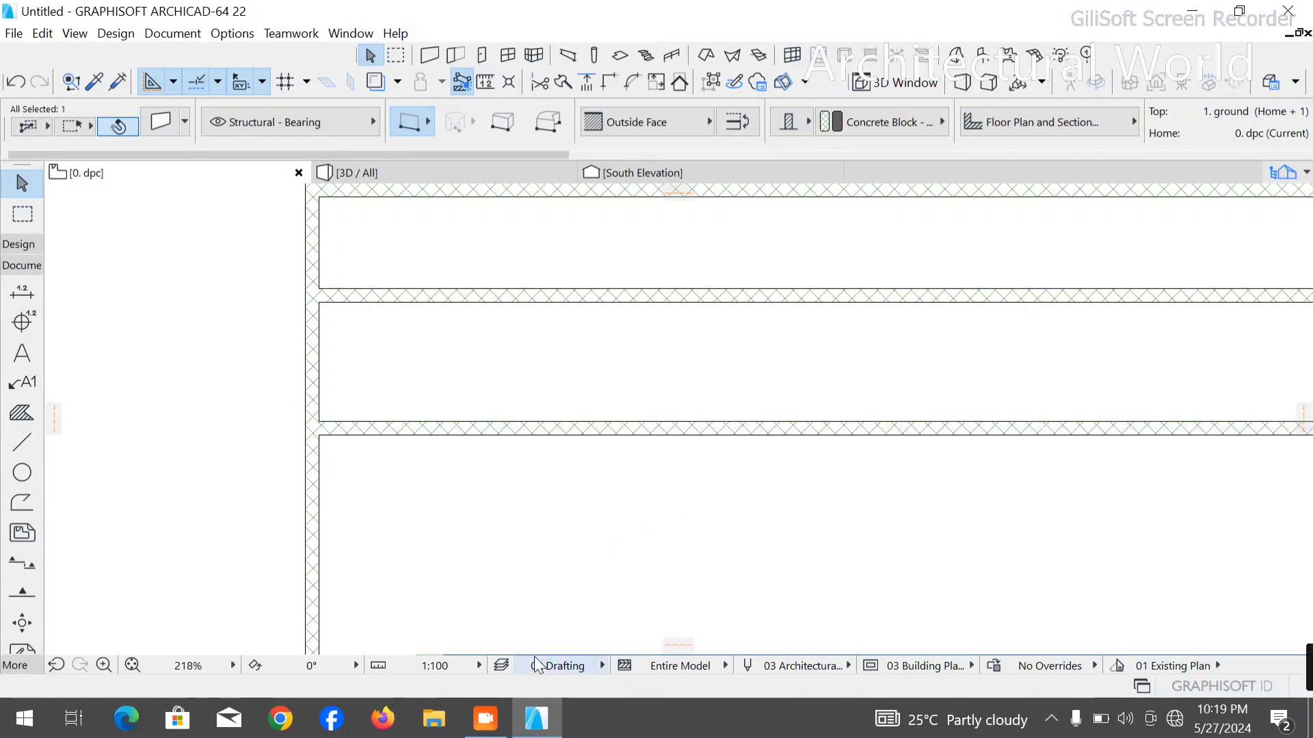
# - Drag a copy of the outer vertical wall horizontally to the right, forming a roughly square room in the plan's upper corner
pyautogui.scroll(-5, 533, 348)
pyautogui.scroll(6, 492, 352)
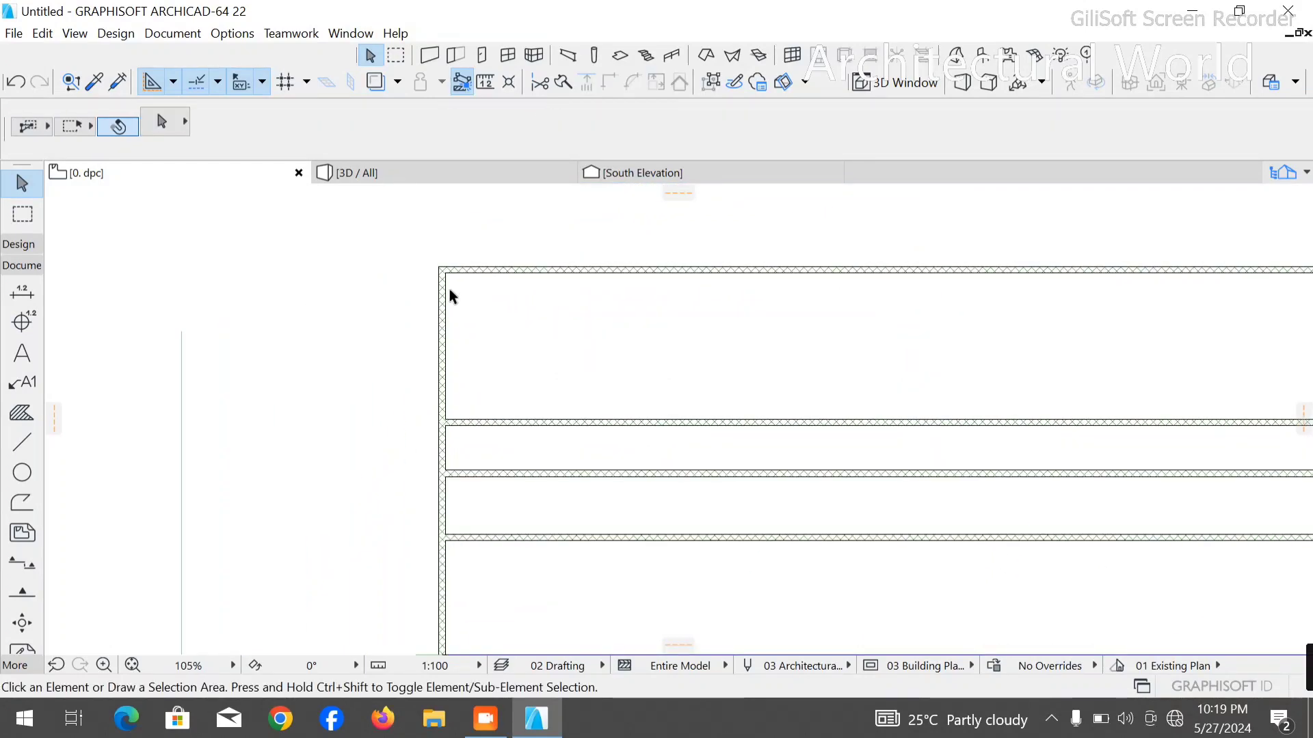
pyautogui.click(446, 288)
pyautogui.hotkey('ctrl', 'shift', 'd')
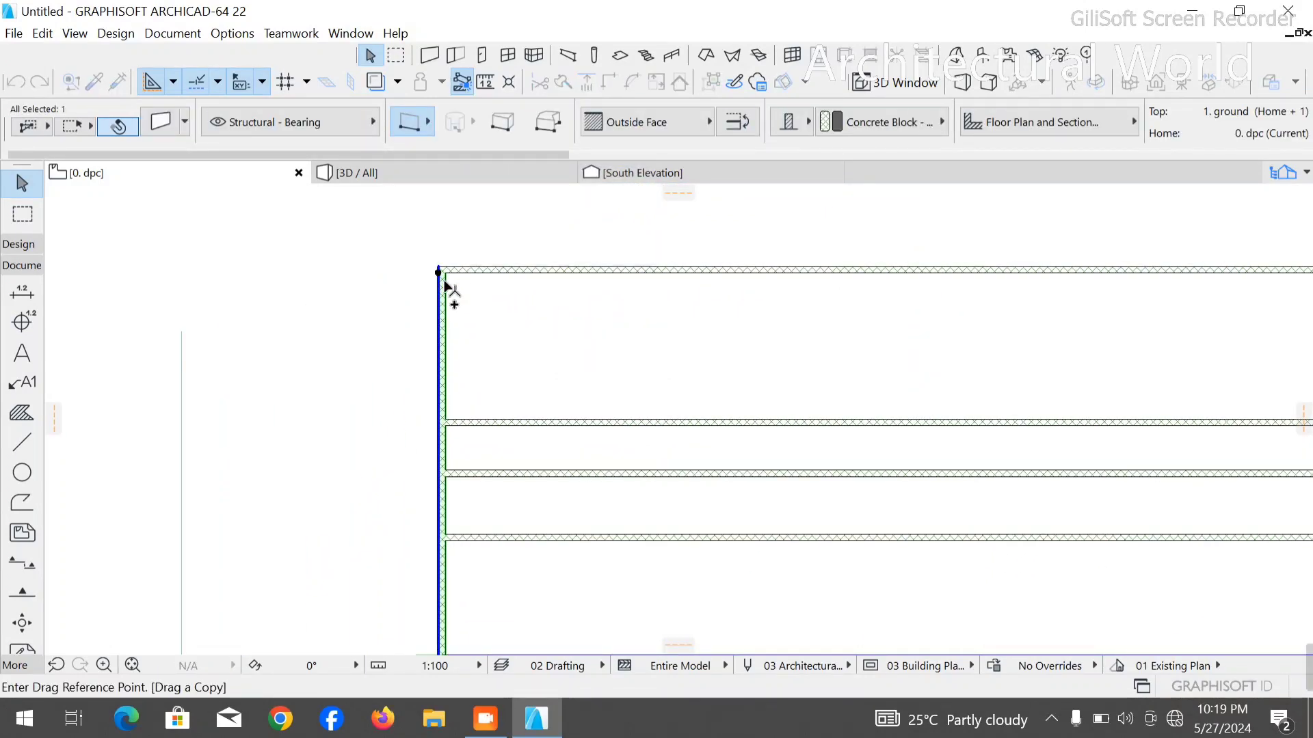
pyautogui.click(444, 281)
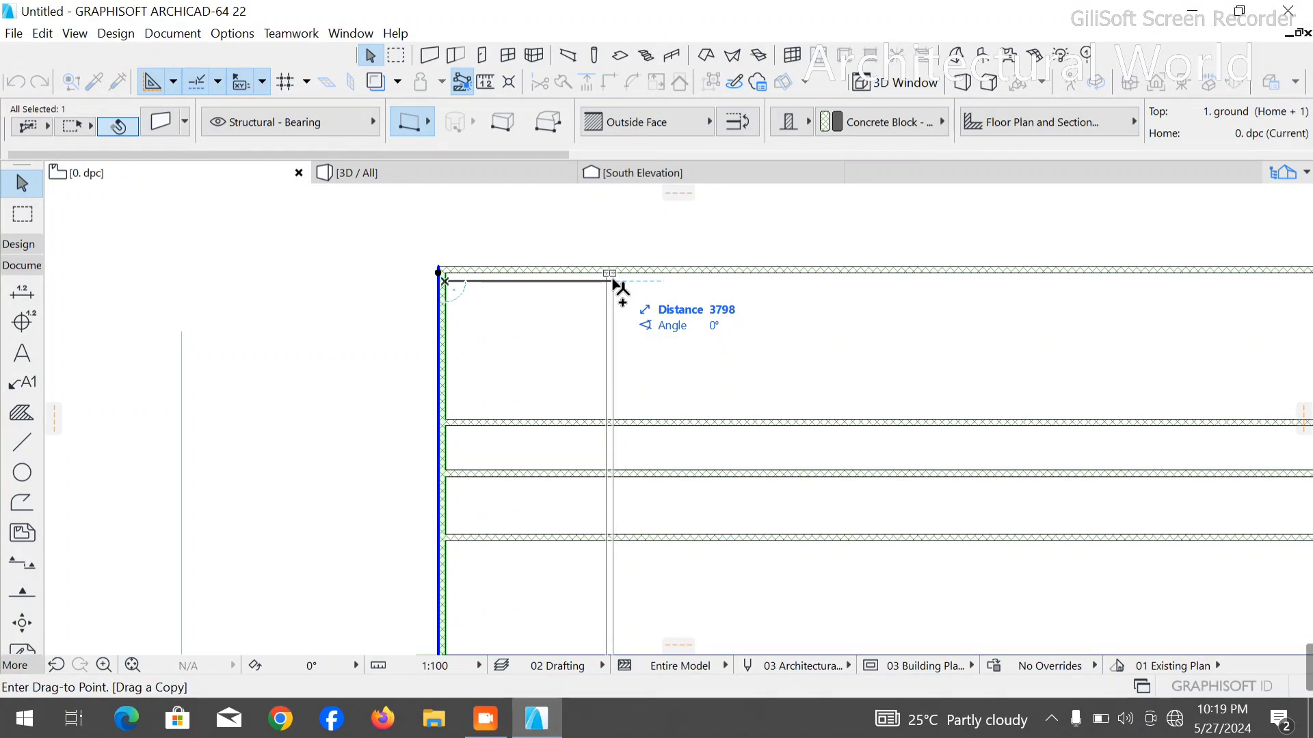
pyautogui.write('3550')
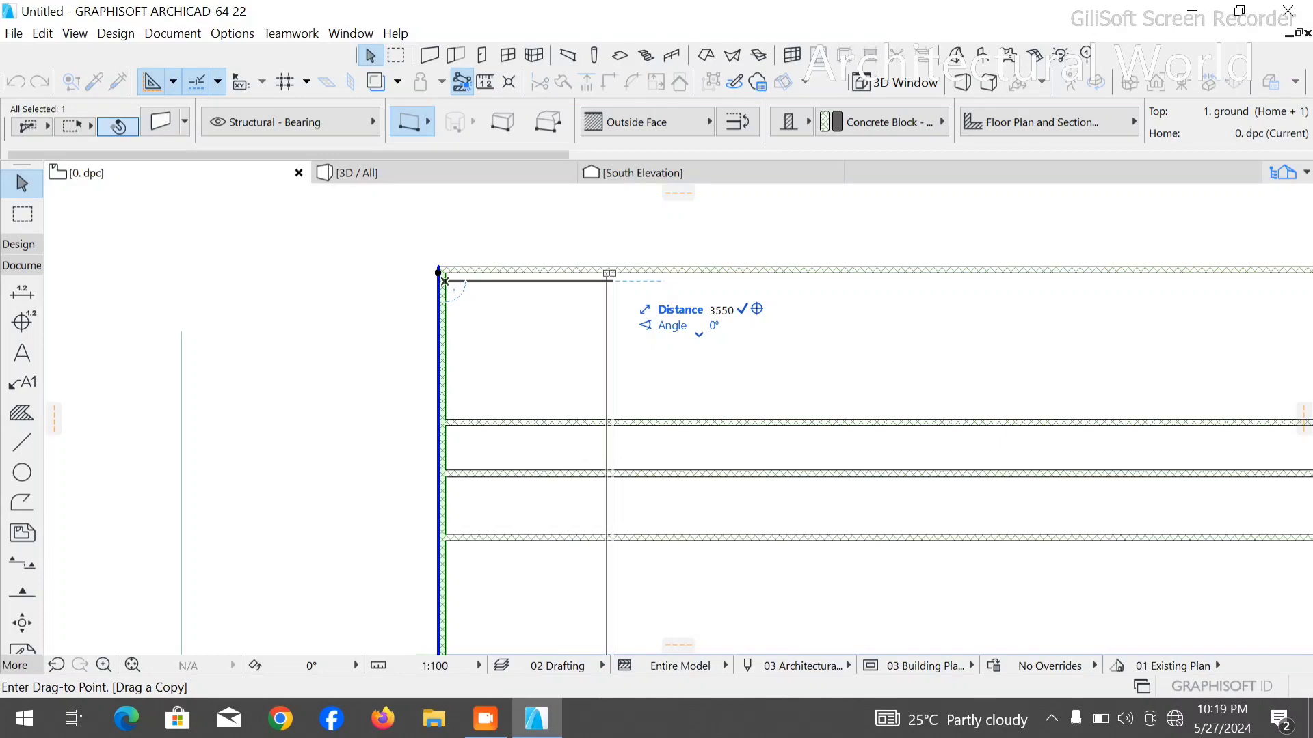
pyautogui.press('Return')
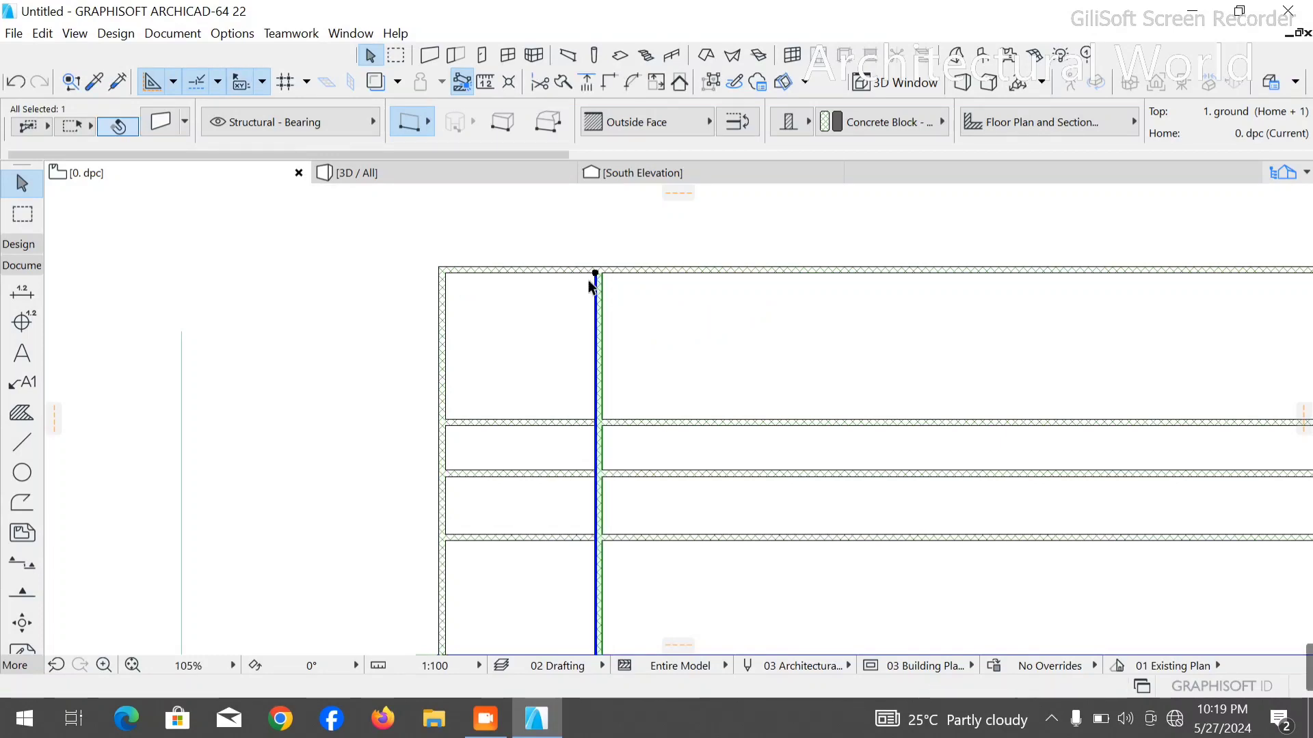
# - Drag a copy of the inner vertical wall 4650 mm horizontally to the right
pyautogui.scroll(-3, 403, 253)
pyautogui.scroll(-2, 554, 246)
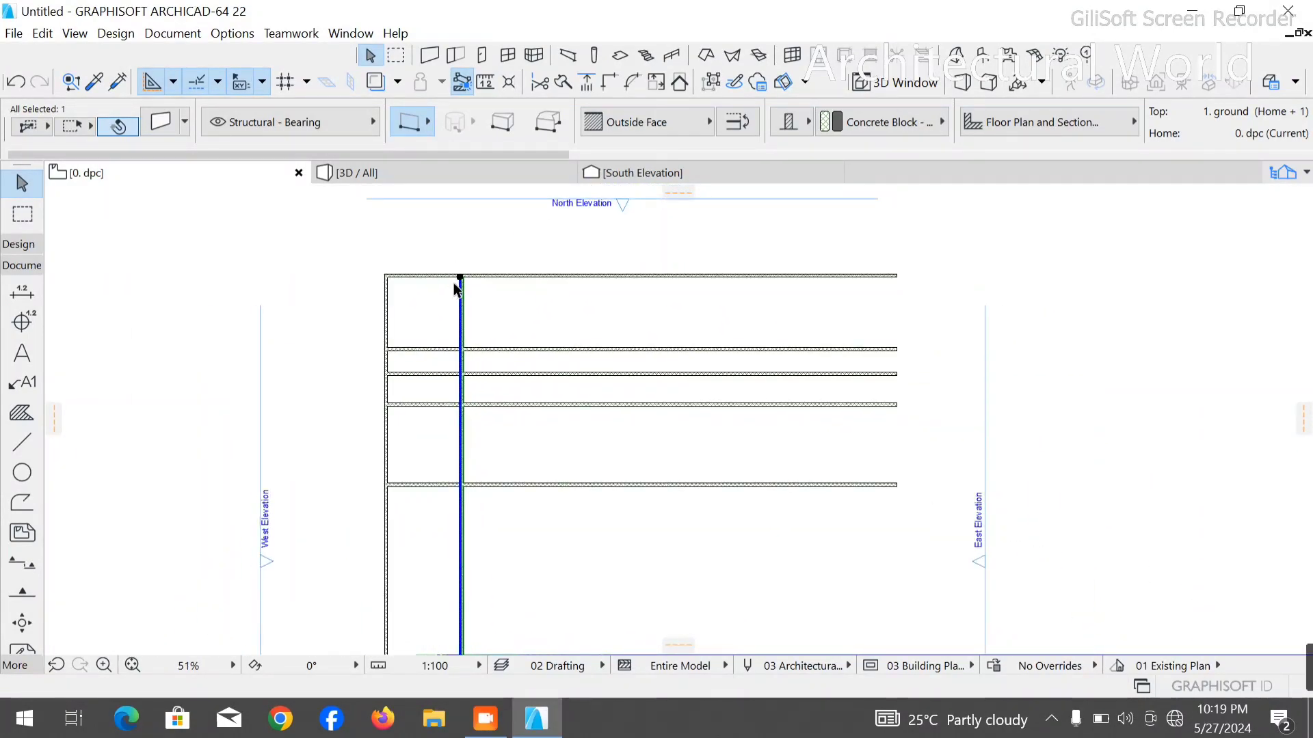
pyautogui.scroll(2, 455, 289)
pyautogui.scroll(2, 455, 288)
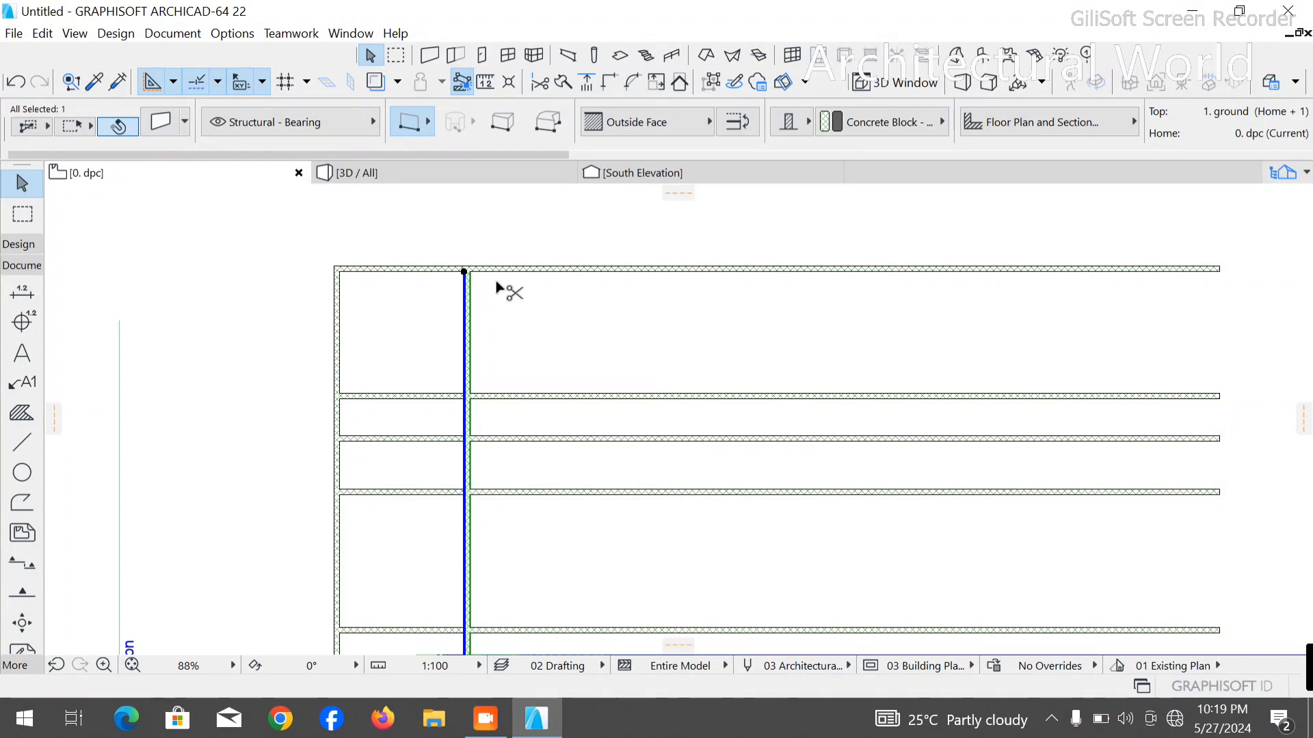
pyautogui.hotkey('ctrl', 'd')
pyautogui.click(465, 272)
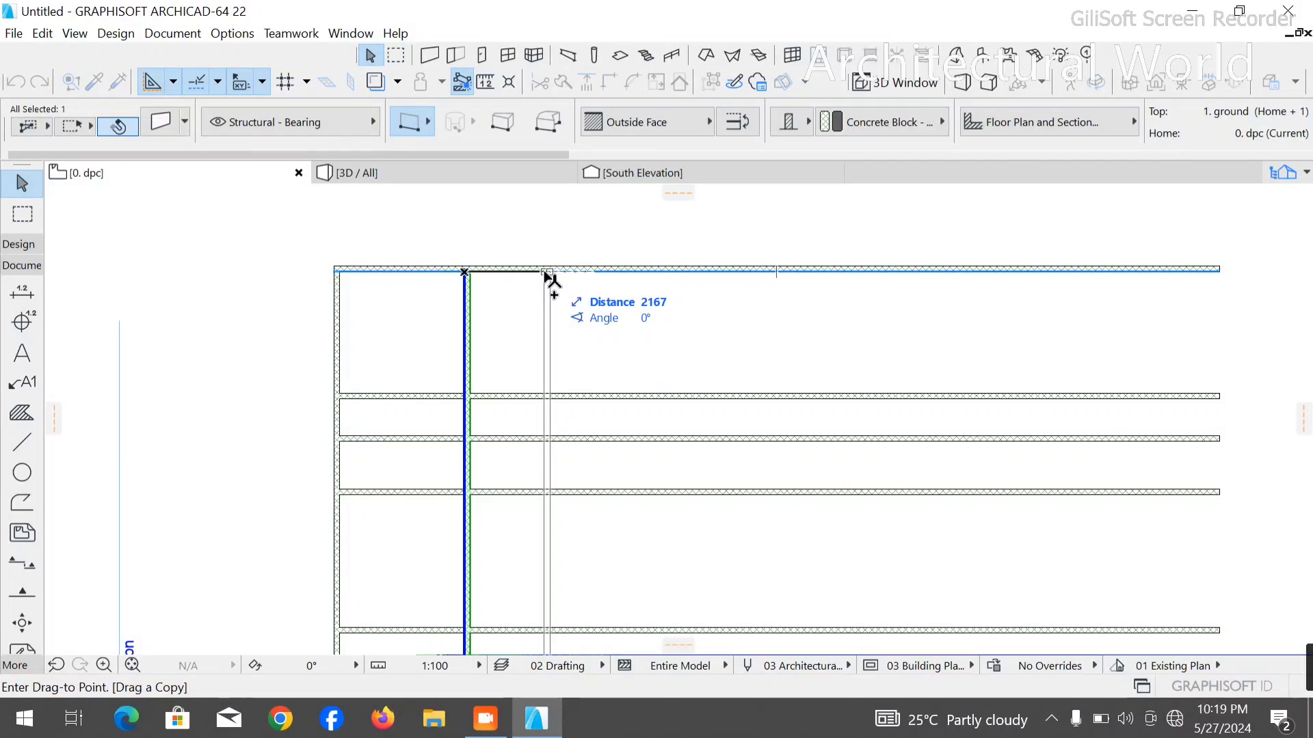
pyautogui.write('4')
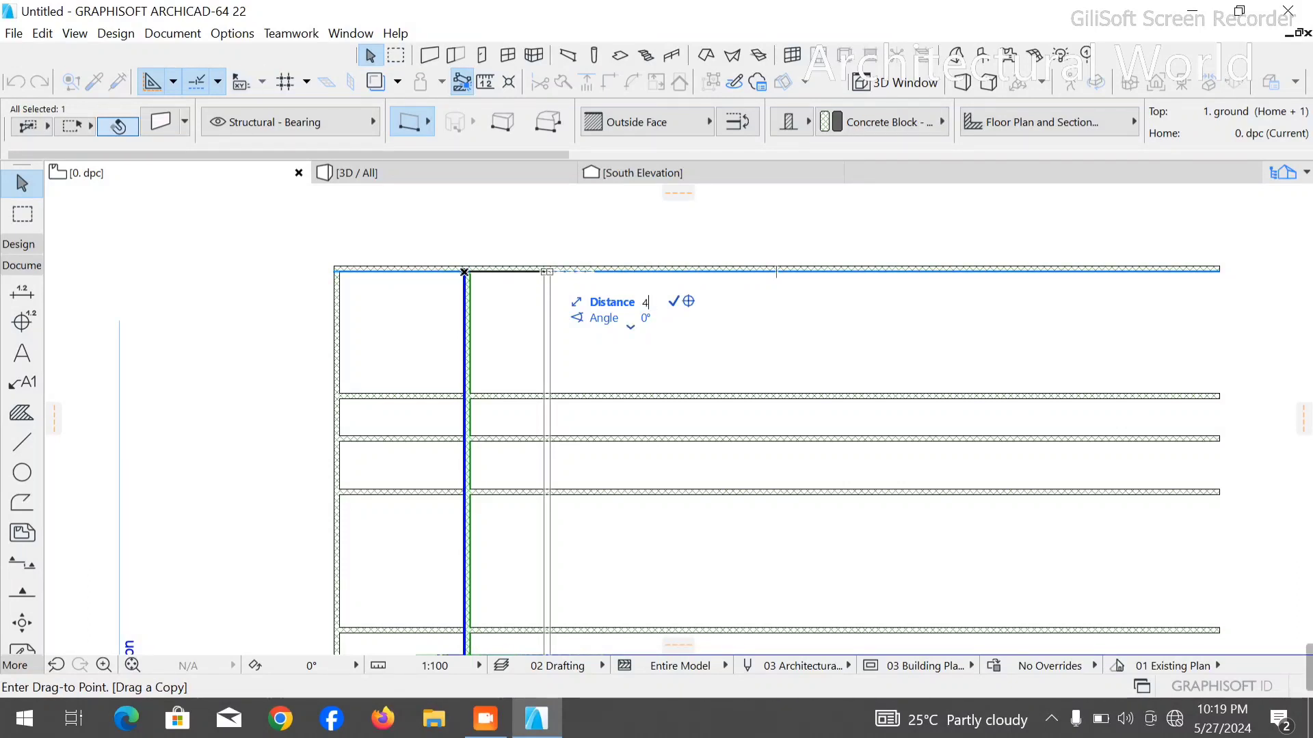
pyautogui.write('650')
pyautogui.press('Return')
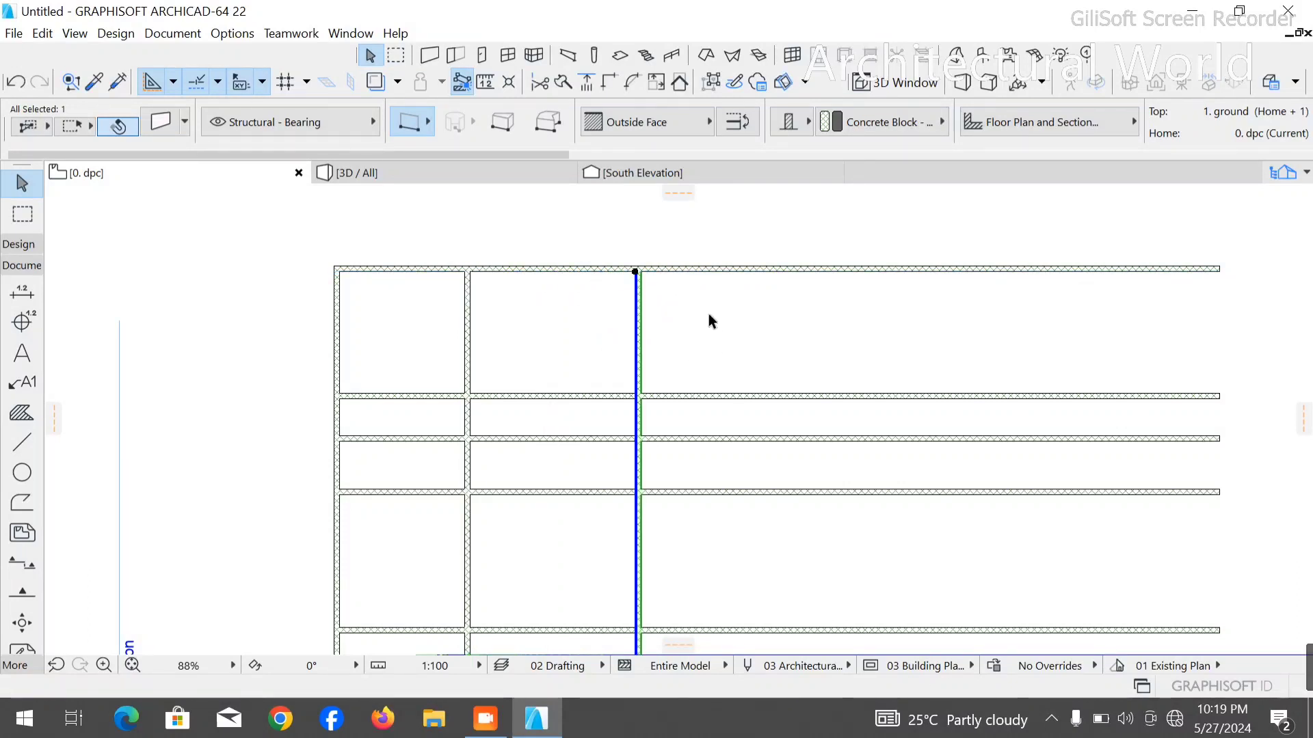
# - Trim the five horizontal walls where they extend past the rightmost vertical wall
pyautogui.click(708, 322)
pyautogui.keyDown('ctrl'); pyautogui.click(694, 274); pyautogui.keyUp('ctrl')
pyautogui.keyDown('ctrl'); pyautogui.click(695, 395); pyautogui.keyUp('ctrl')
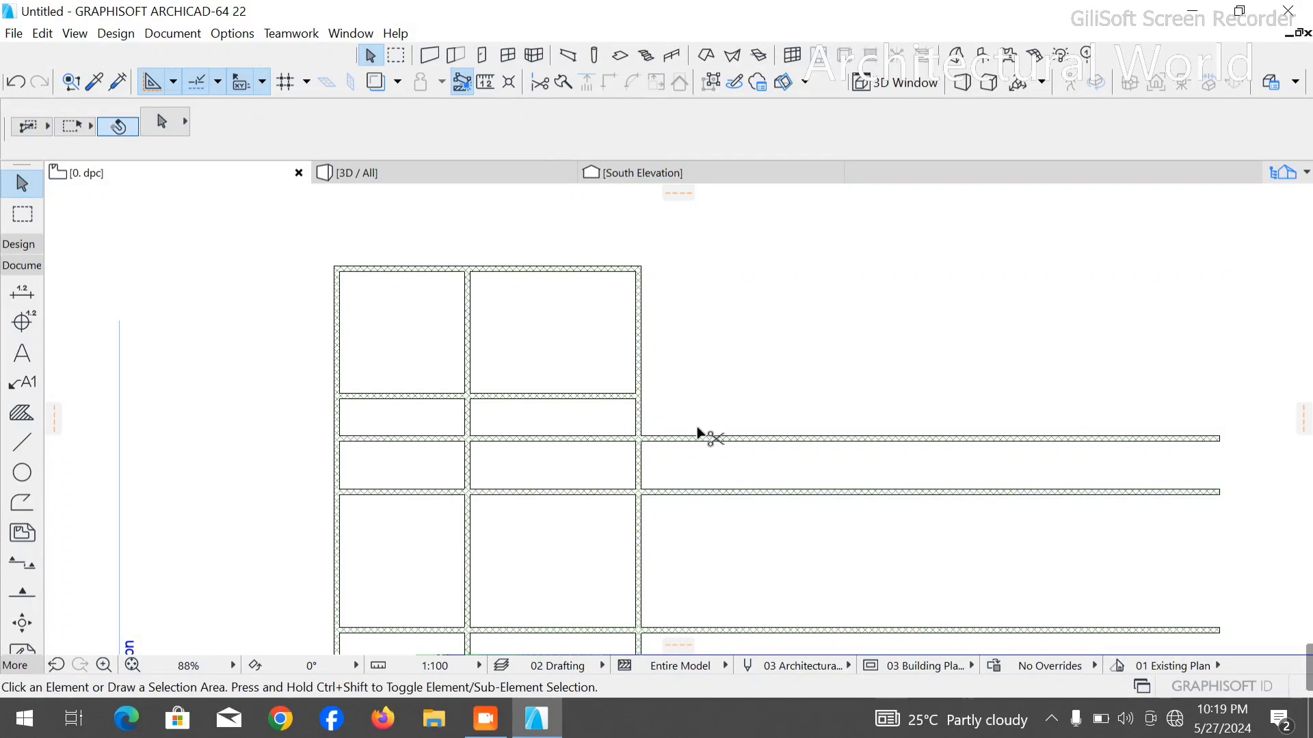
pyautogui.keyDown('ctrl'); pyautogui.click(704, 439); pyautogui.keyUp('ctrl')
pyautogui.keyDown('ctrl'); pyautogui.click(702, 491); pyautogui.keyUp('ctrl')
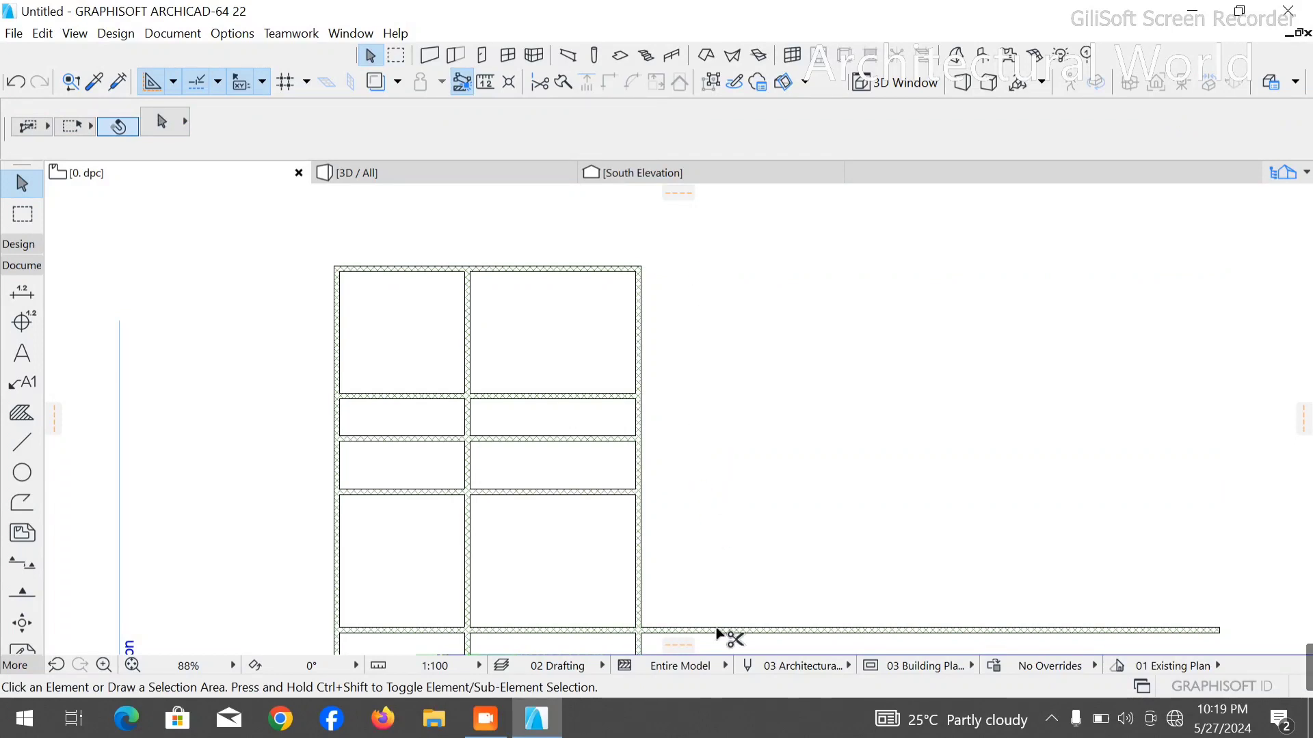
pyautogui.keyDown('ctrl'); pyautogui.click(718, 630); pyautogui.keyUp('ctrl')
pyautogui.scroll(-4, 664, 444)
pyautogui.scroll(3, 506, 357)
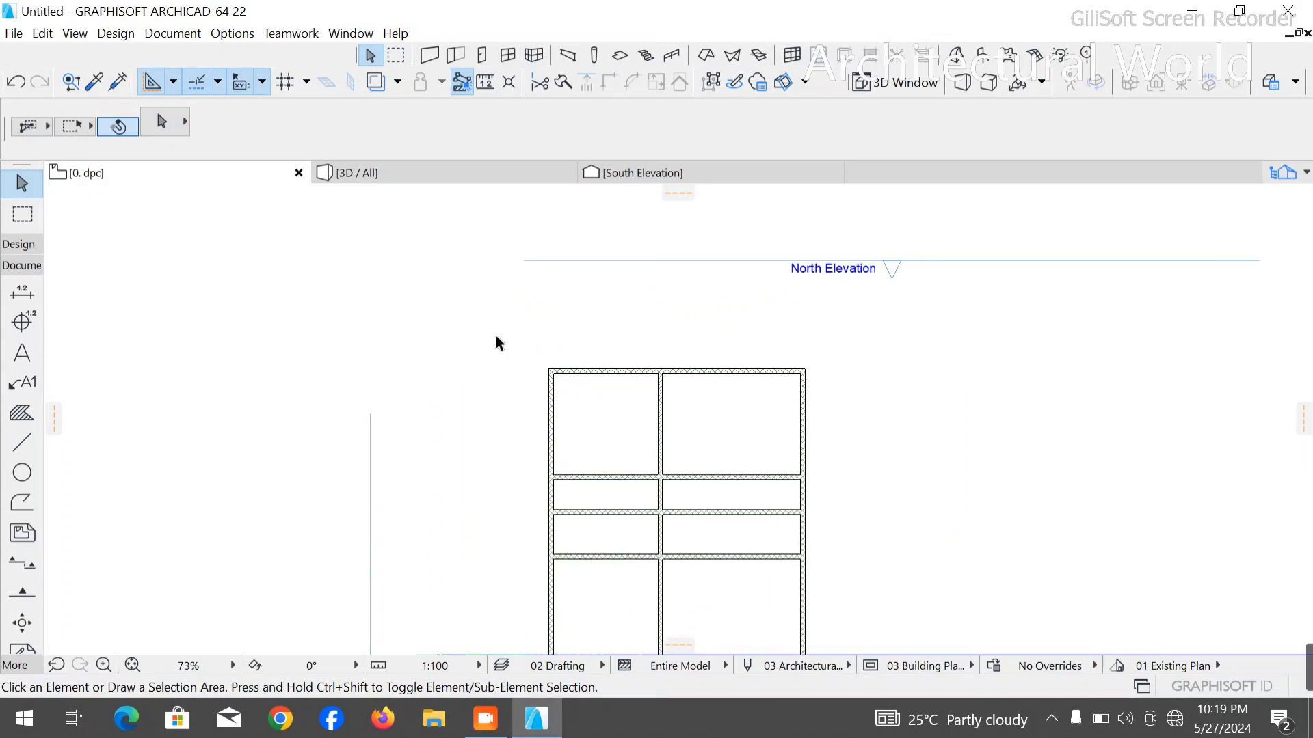
# - Select the whole wall grid and move it rightward and down in two drags toward the middle of the elevation markers
pyautogui.click(497, 339)
pyautogui.scroll(-3, 635, 339)
pyautogui.click(802, 587)
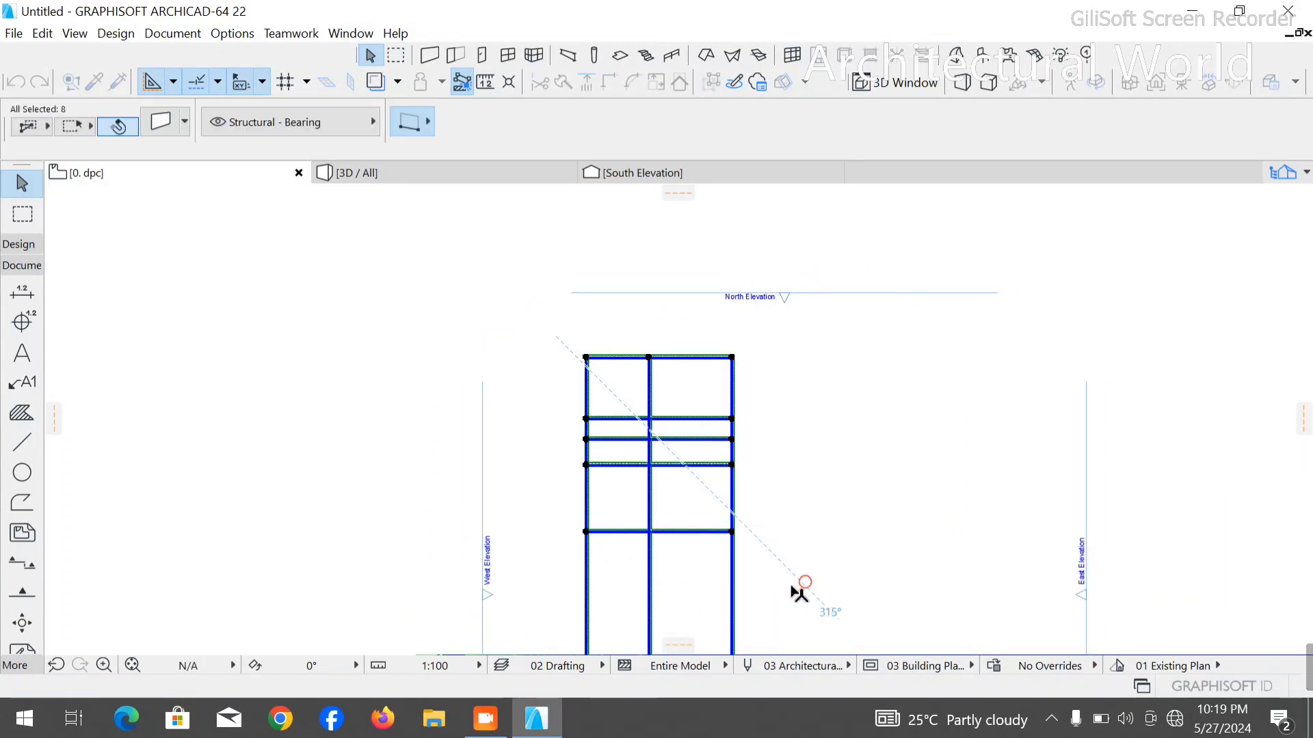
pyautogui.hotkey('ctrl', 'd')
pyautogui.click(617, 380)
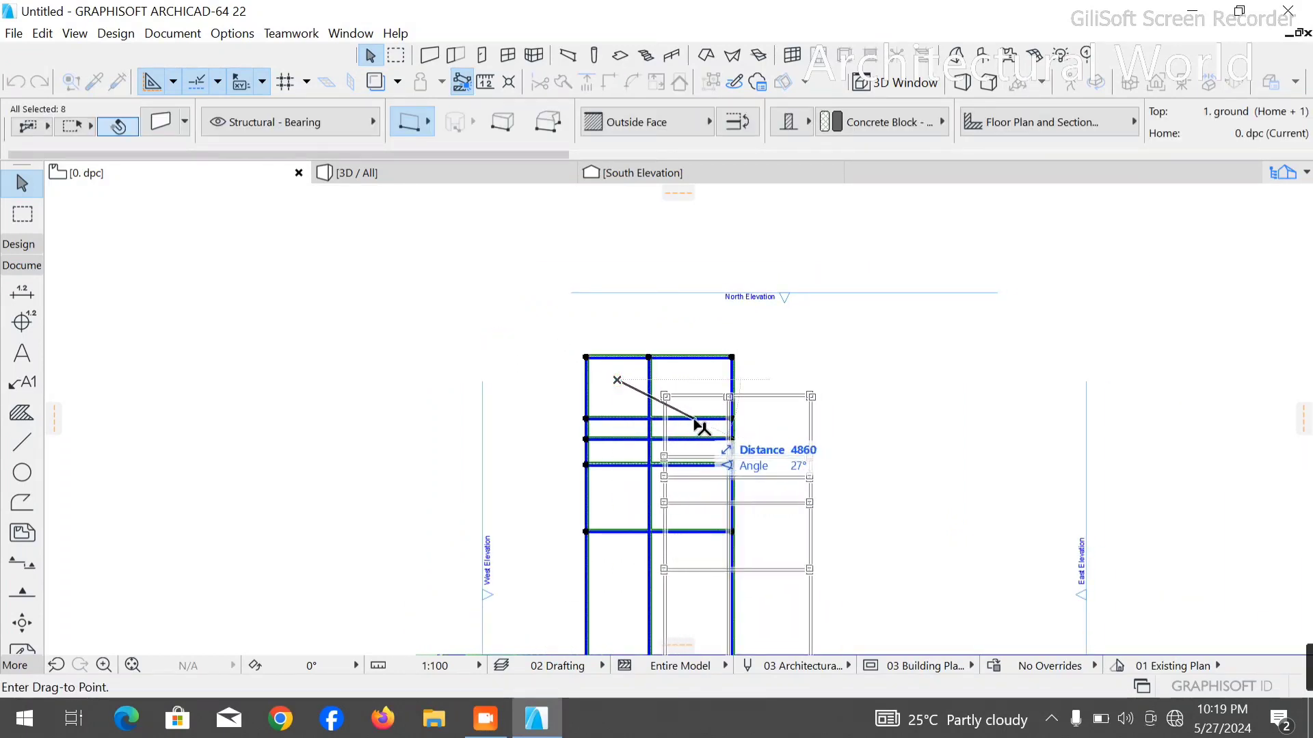
pyautogui.click(687, 420)
pyautogui.scroll(-3, 686, 419)
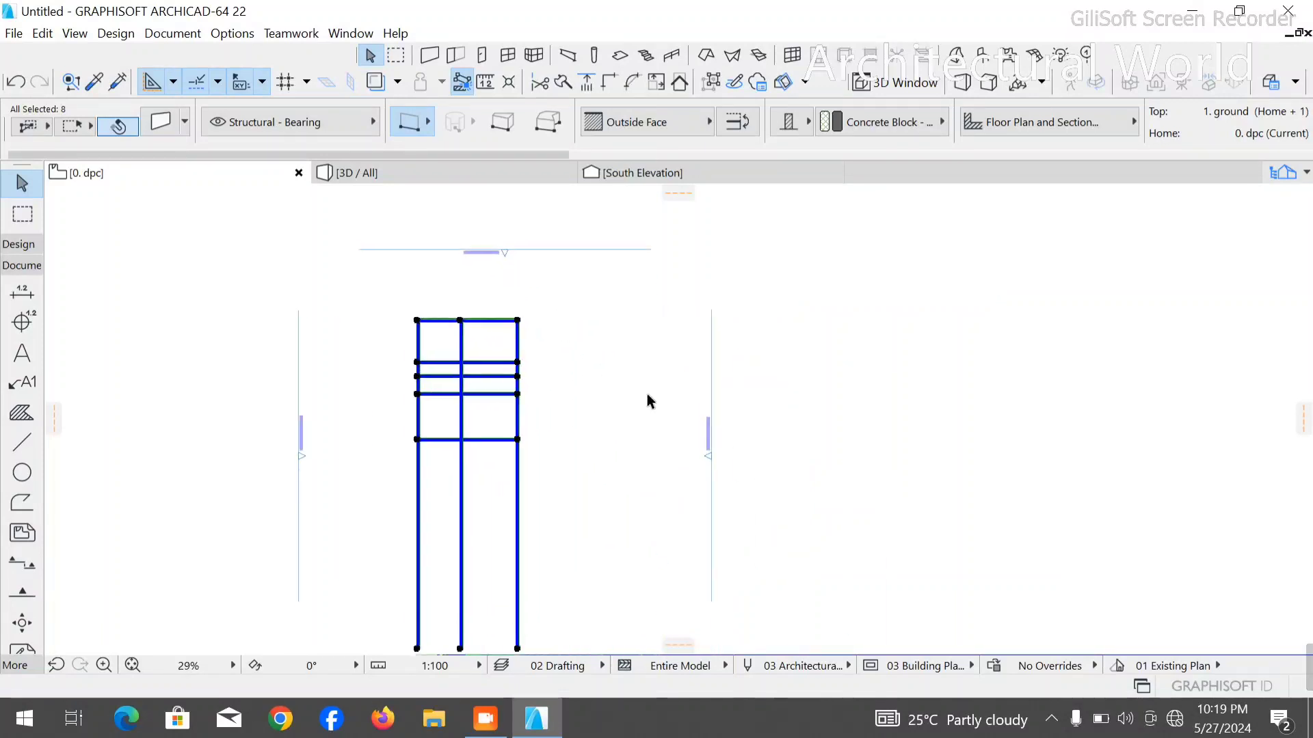
pyautogui.hotkey('ctrl', 'd')
pyautogui.click(473, 377)
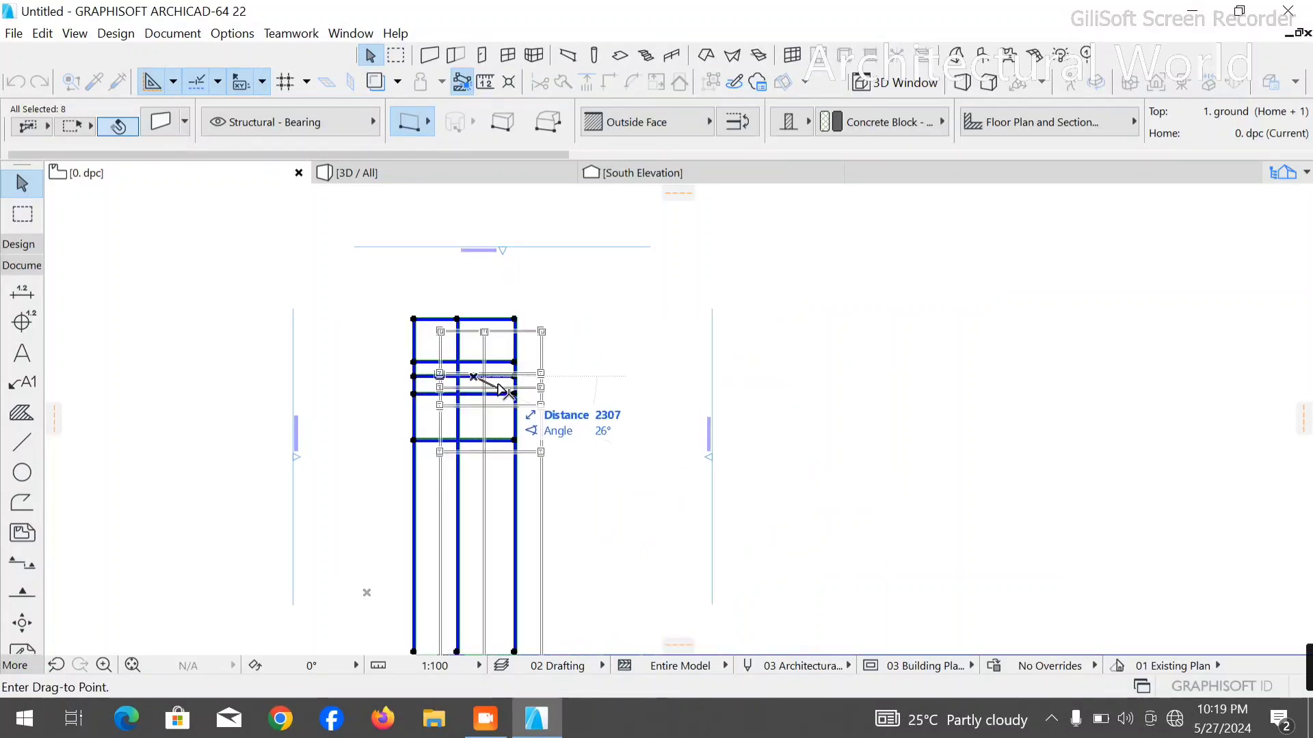
pyautogui.click(504, 388)
pyautogui.press('Escape')
pyautogui.scroll(3, 369, 333)
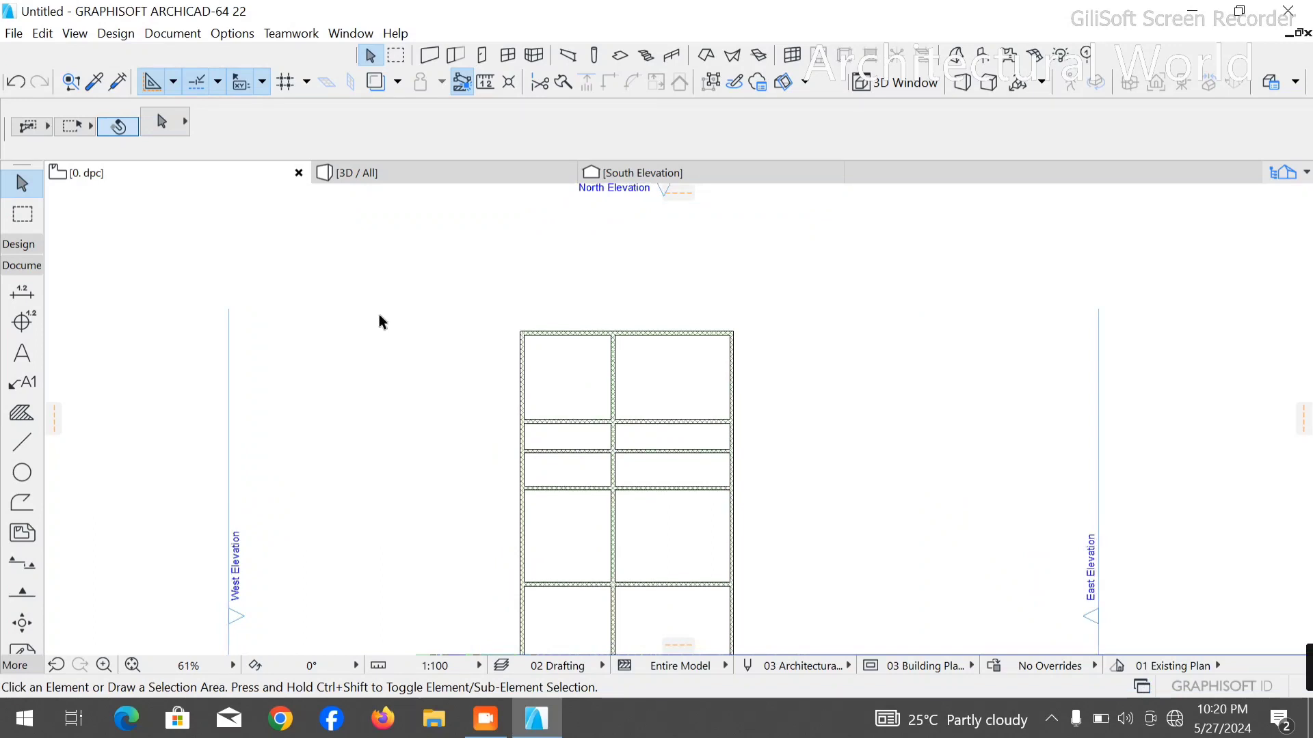
# - Draw a guide polyline from the middle wall's upper-left inner corner, 2000 mm left along the top wall's inner face, then about 1640 mm up
pyautogui.scroll(-3, 462, 320)
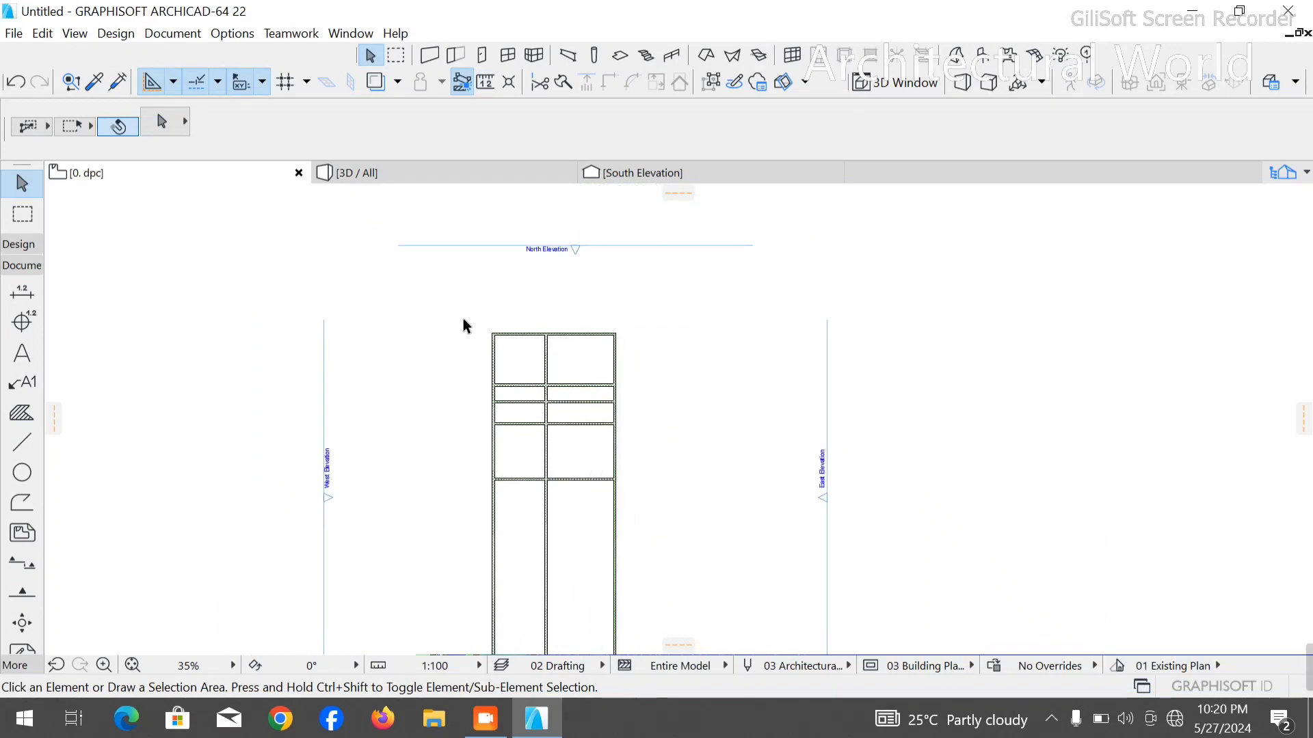
pyautogui.scroll(4, 540, 437)
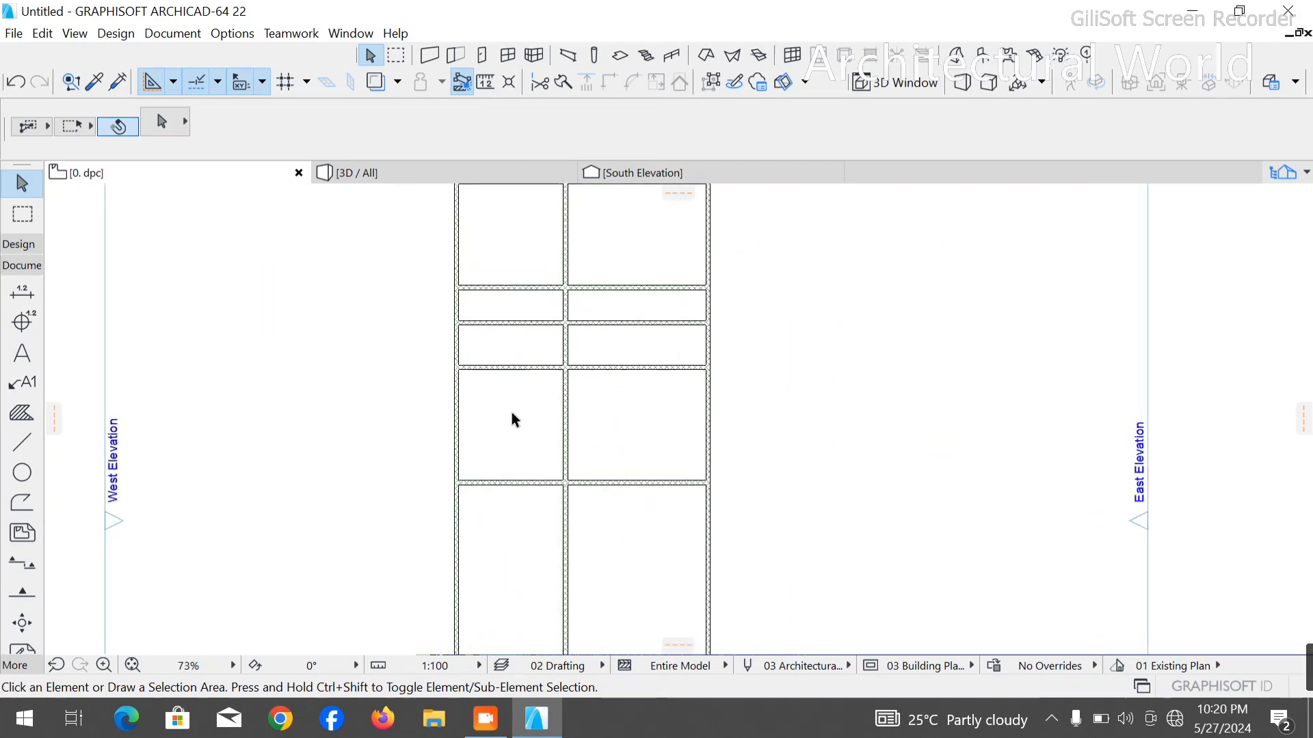
pyautogui.scroll(-2, 515, 343)
pyautogui.scroll(5, 512, 294)
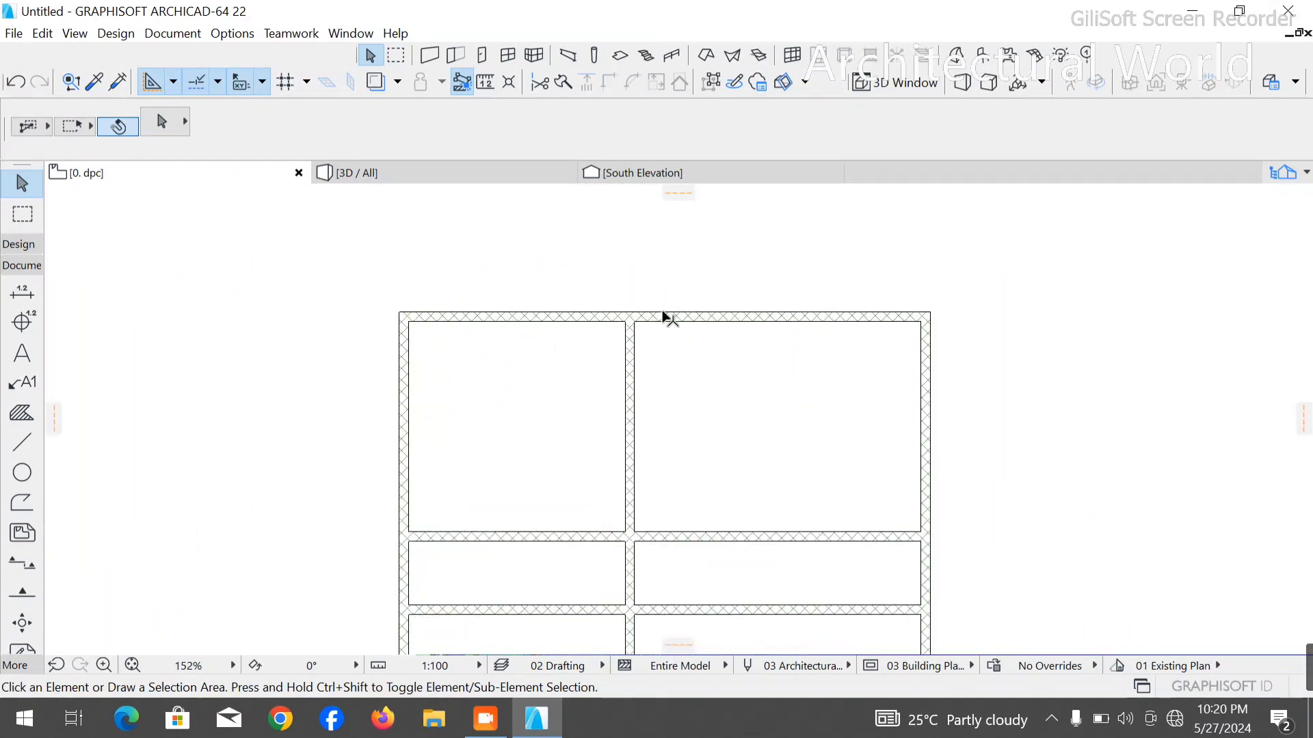
pyautogui.scroll(-2, 602, 350)
pyautogui.click(22, 443)
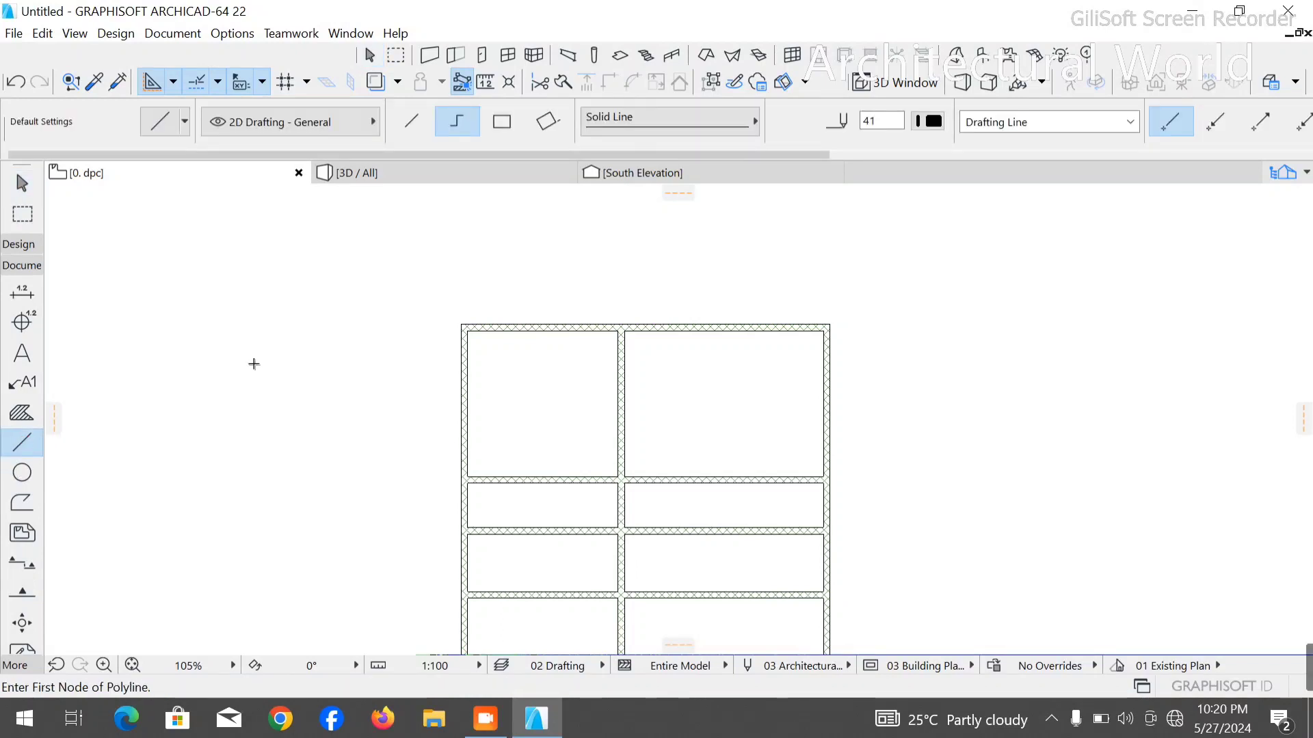
pyautogui.scroll(4, 469, 308)
pyautogui.click(836, 369)
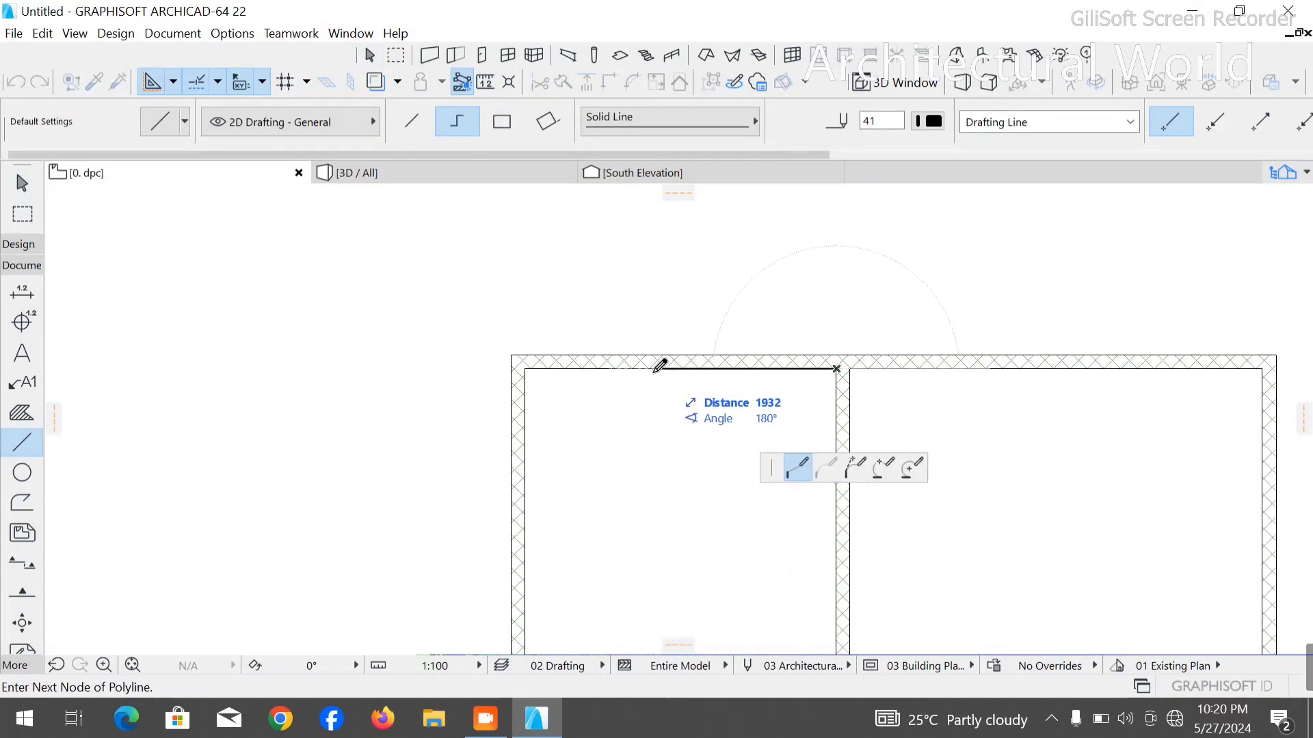
pyautogui.write('2000')
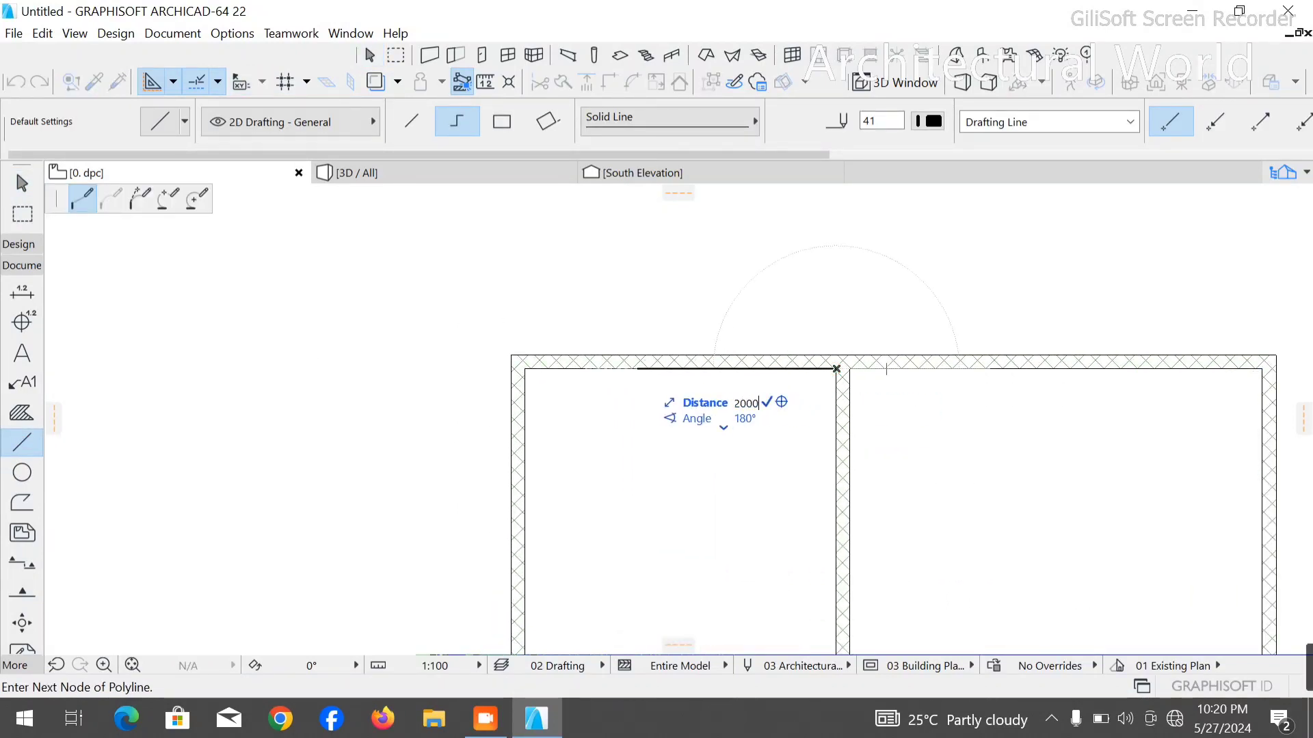
pyautogui.press('Return')
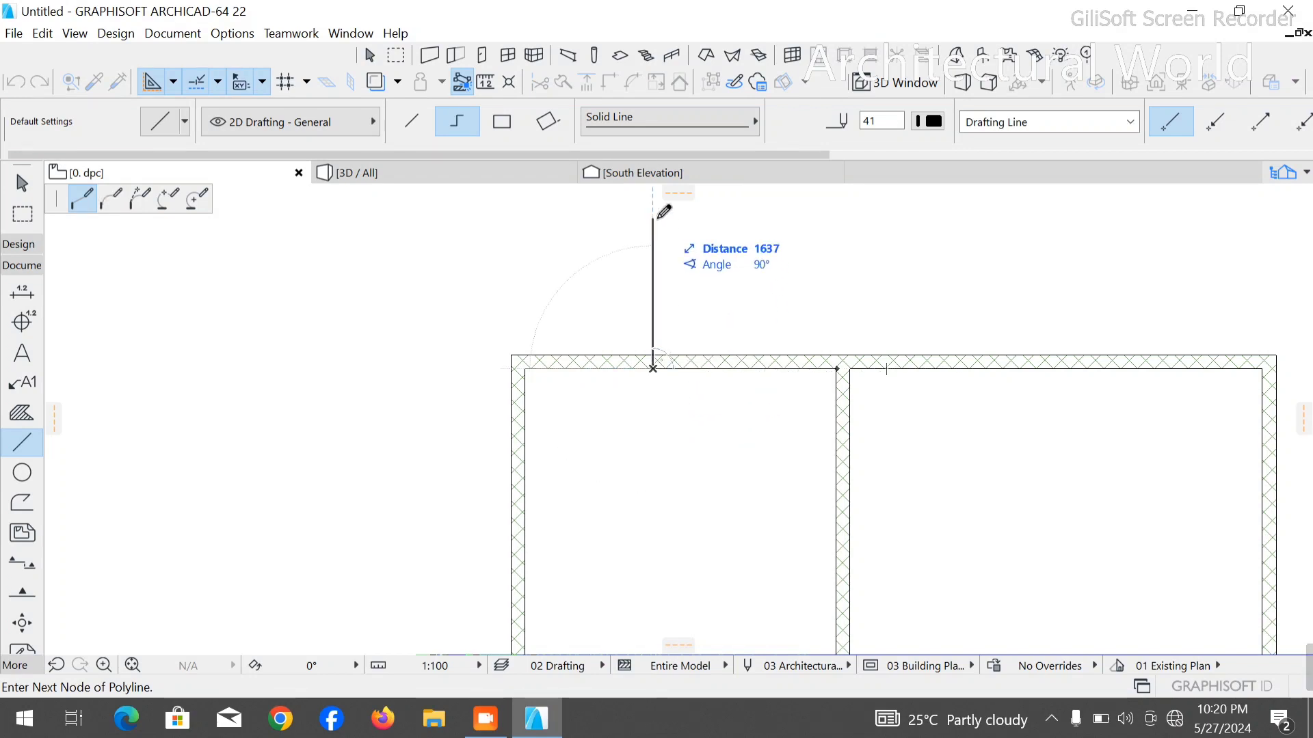
pyautogui.click(656, 217)
pyautogui.rightClick(952, 211)
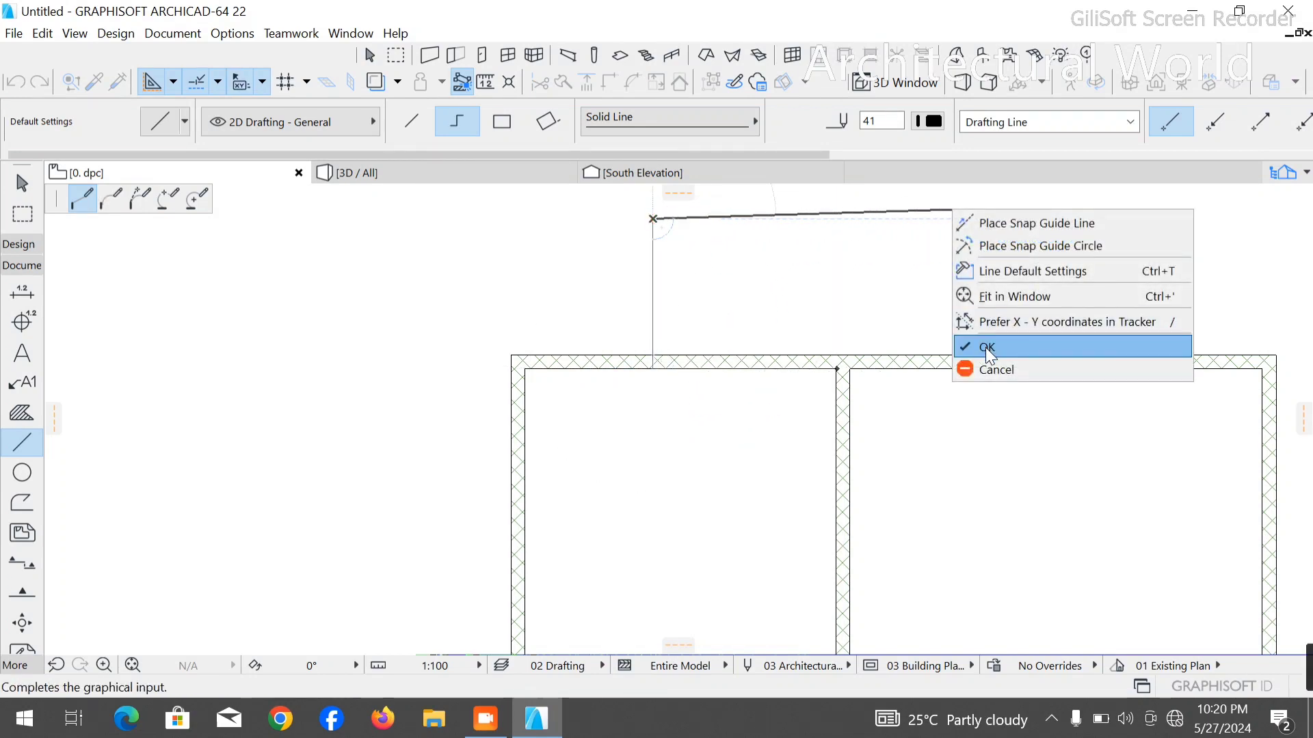
pyautogui.click(988, 348)
# - Draw a guide polyline from the vertical guide's crossing with the top wall's outer face, 1200 mm up and then horizontally right across the plan
pyautogui.click(653, 355)
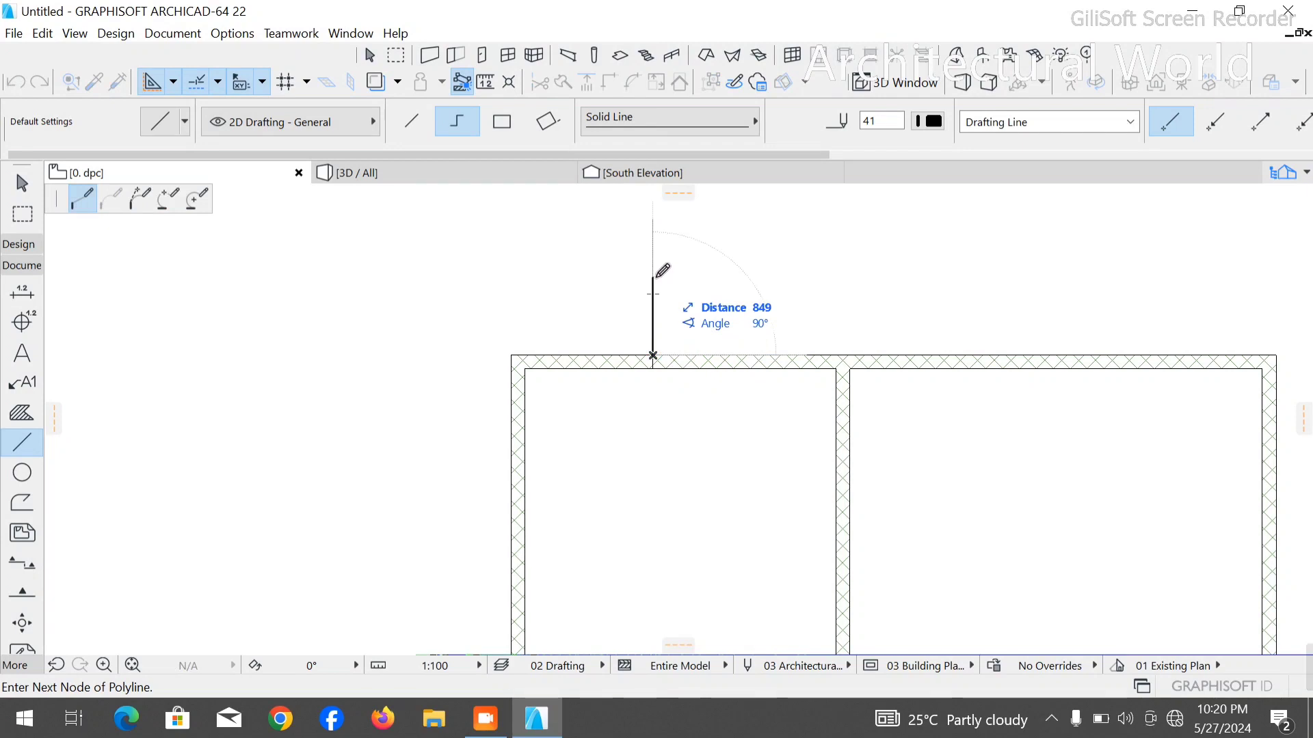
pyautogui.write('1200')
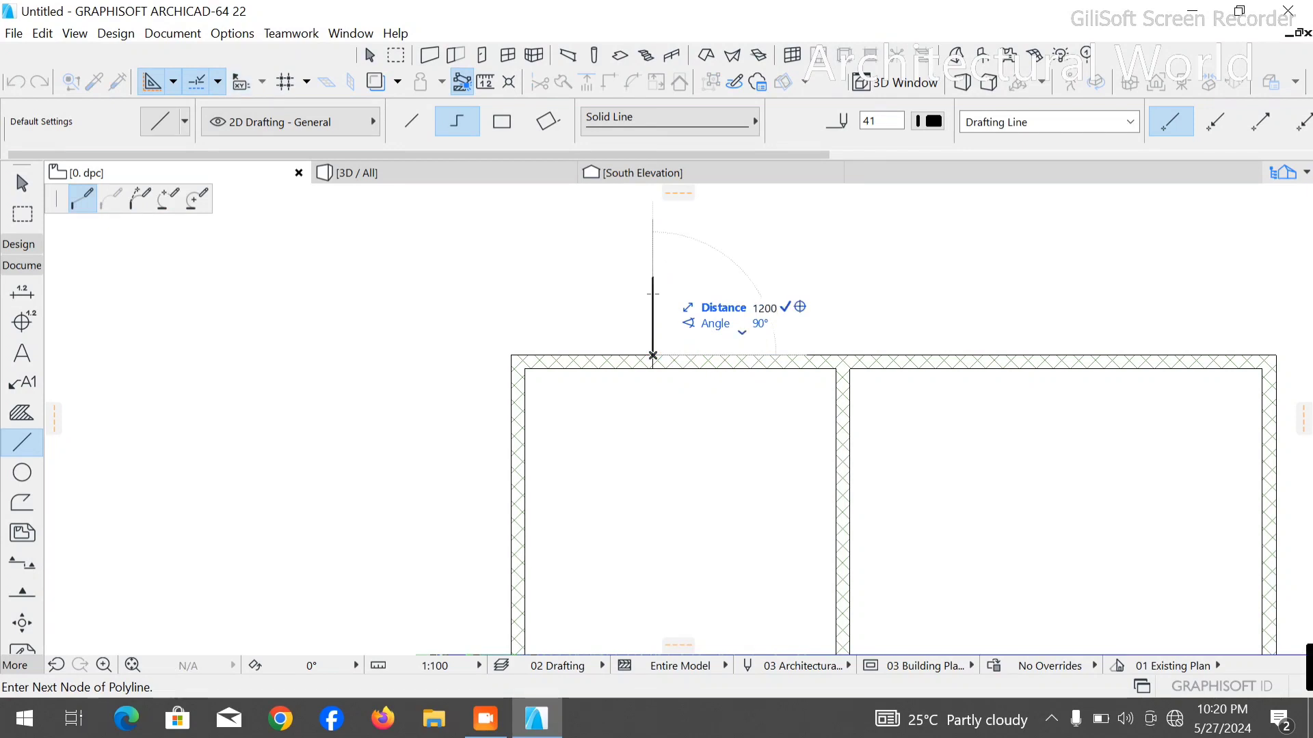
pyautogui.press('Return')
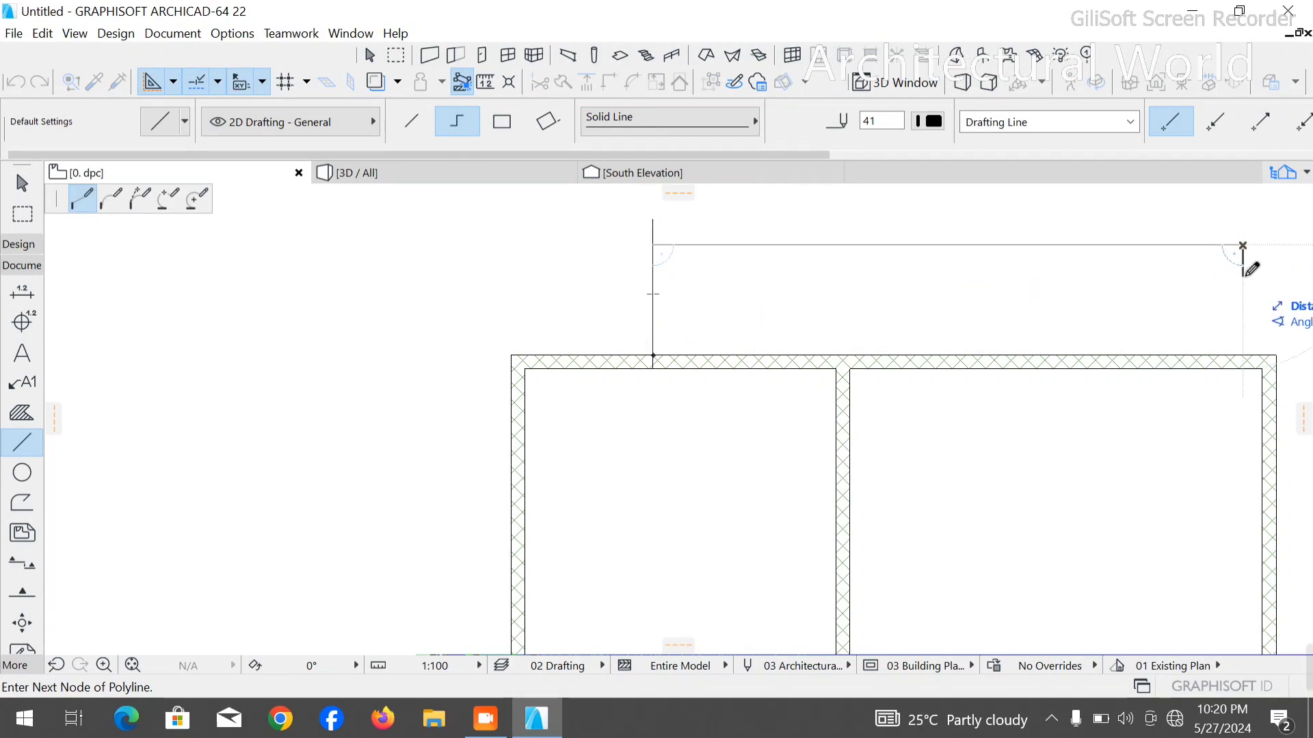
pyautogui.rightClick(1243, 275)
pyautogui.click(1187, 437)
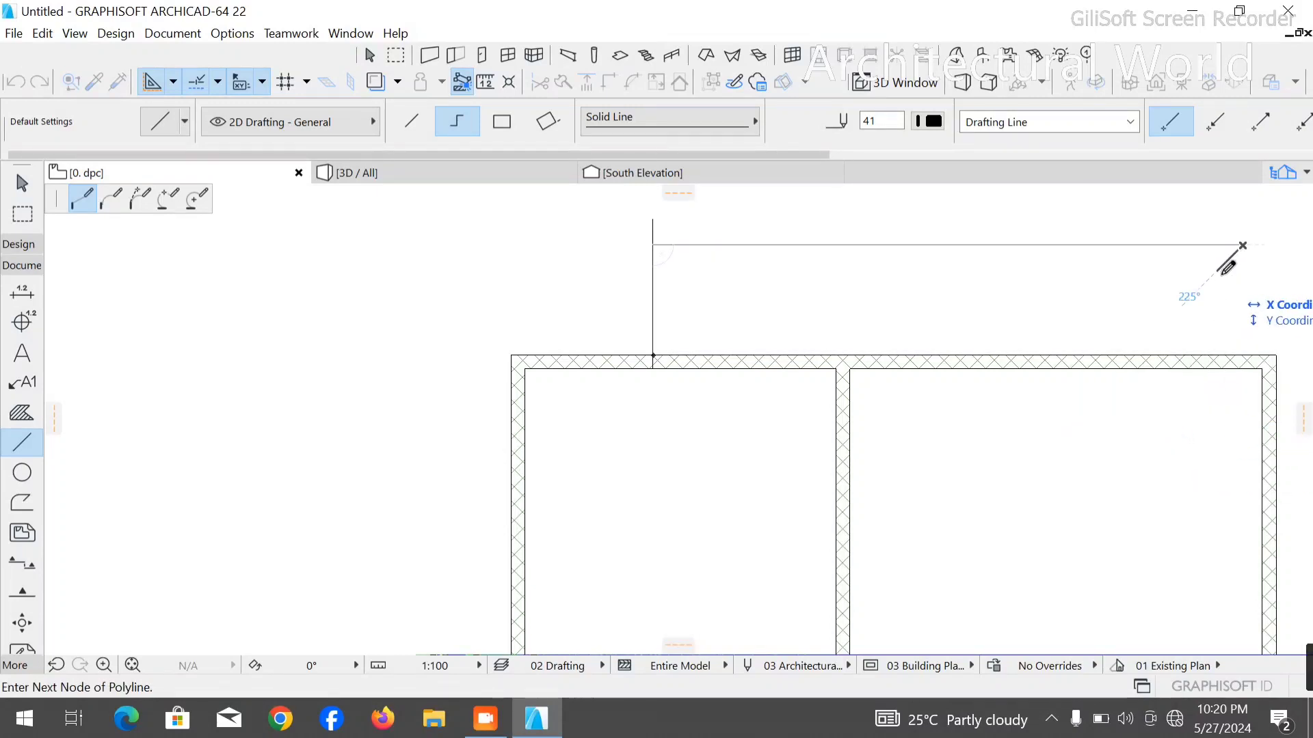
pyautogui.rightClick(1269, 287)
pyautogui.click(1180, 432)
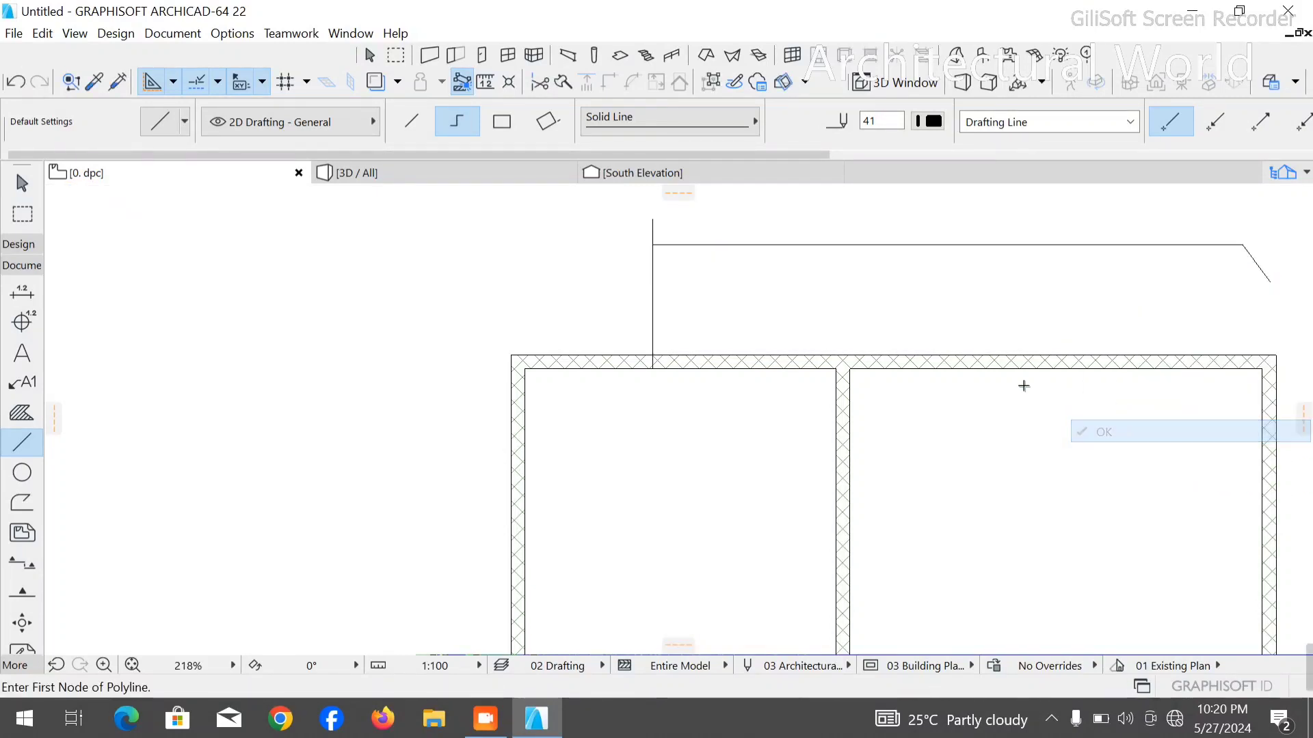
# - Draw a guide polyline from the middle wall's upper-right inner corner, 2000 mm right along the top wall and then straight up past the horizontal guide
pyautogui.click(850, 369)
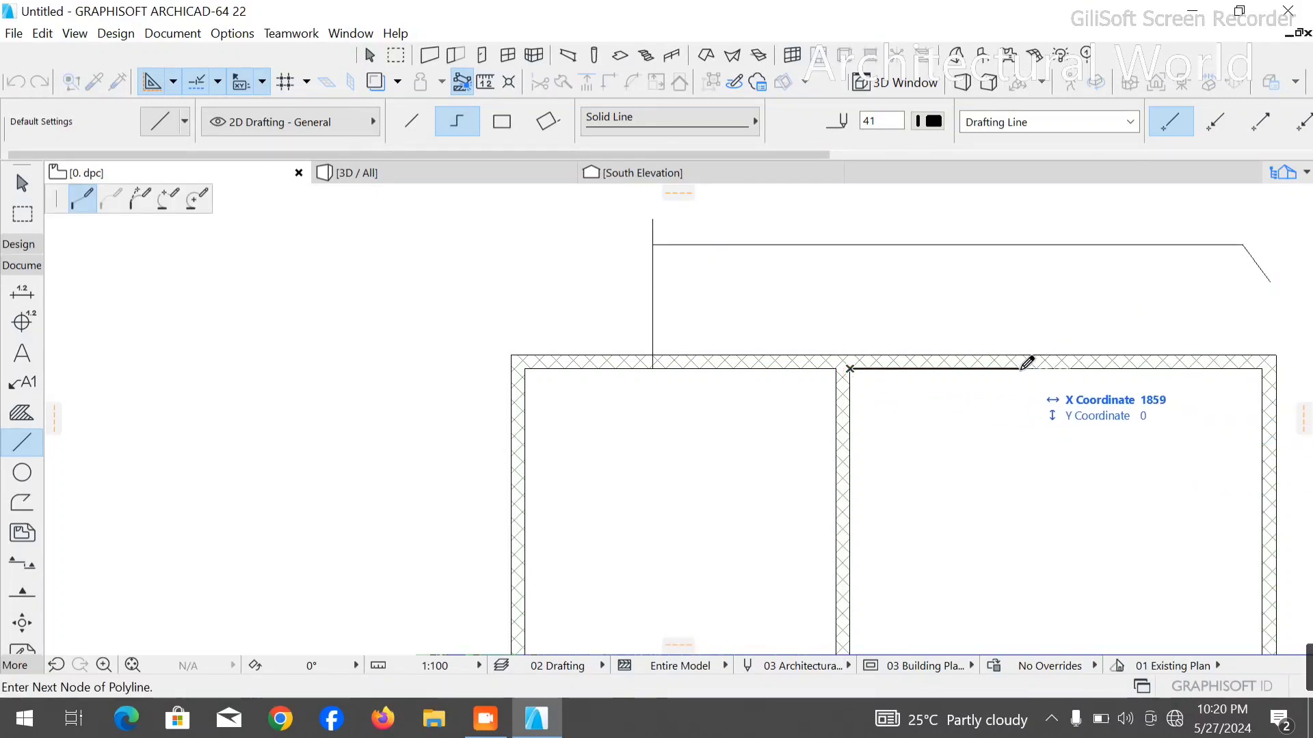
pyautogui.write('2000')
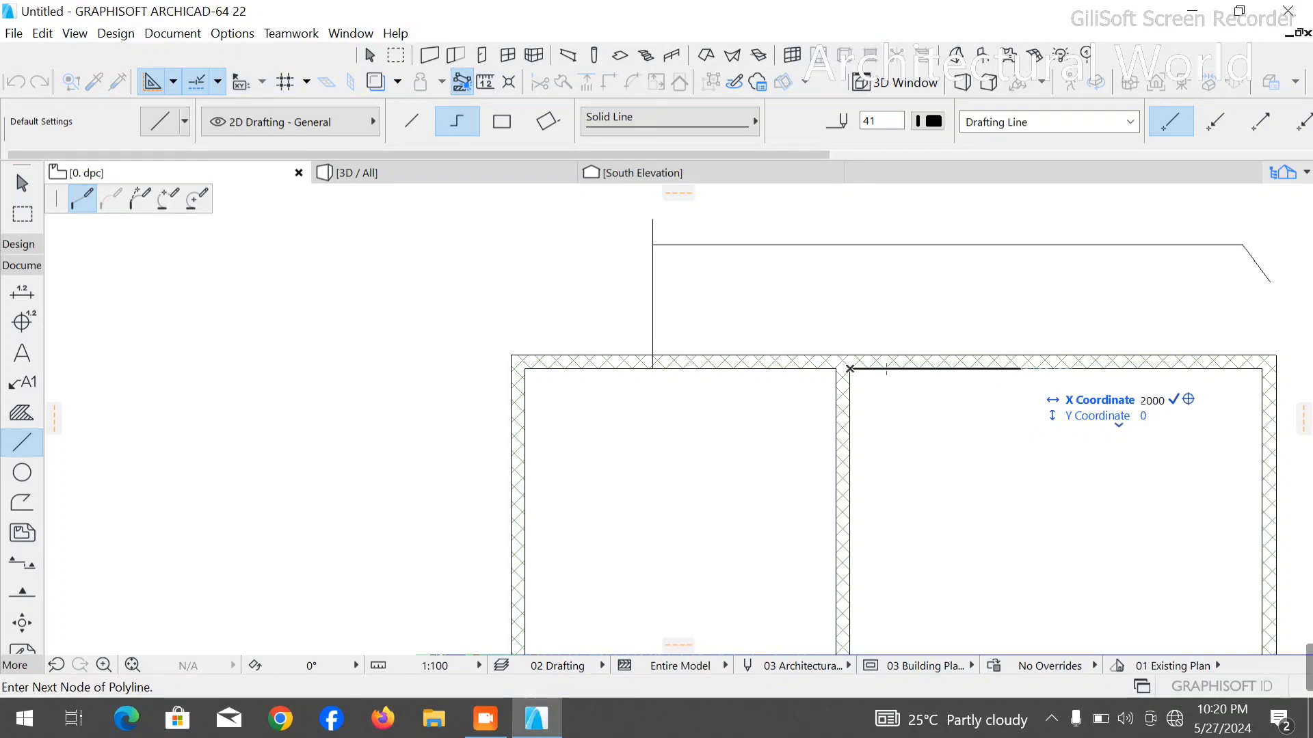
pyautogui.press('Return')
pyautogui.rightClick(1037, 225)
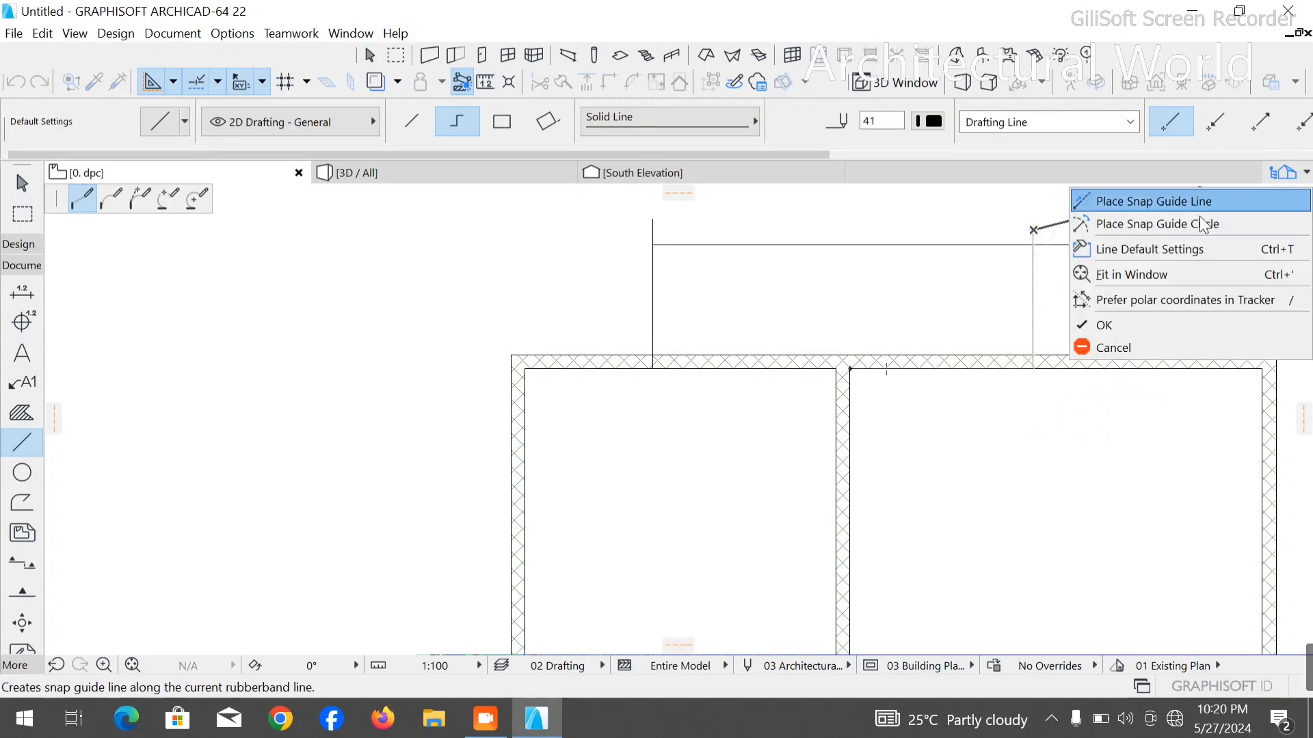
pyautogui.click(1140, 330)
pyautogui.press('Escape')
# - Stretch the middle vertical wall's upper end to the horizontal guide line
pyautogui.click(844, 412)
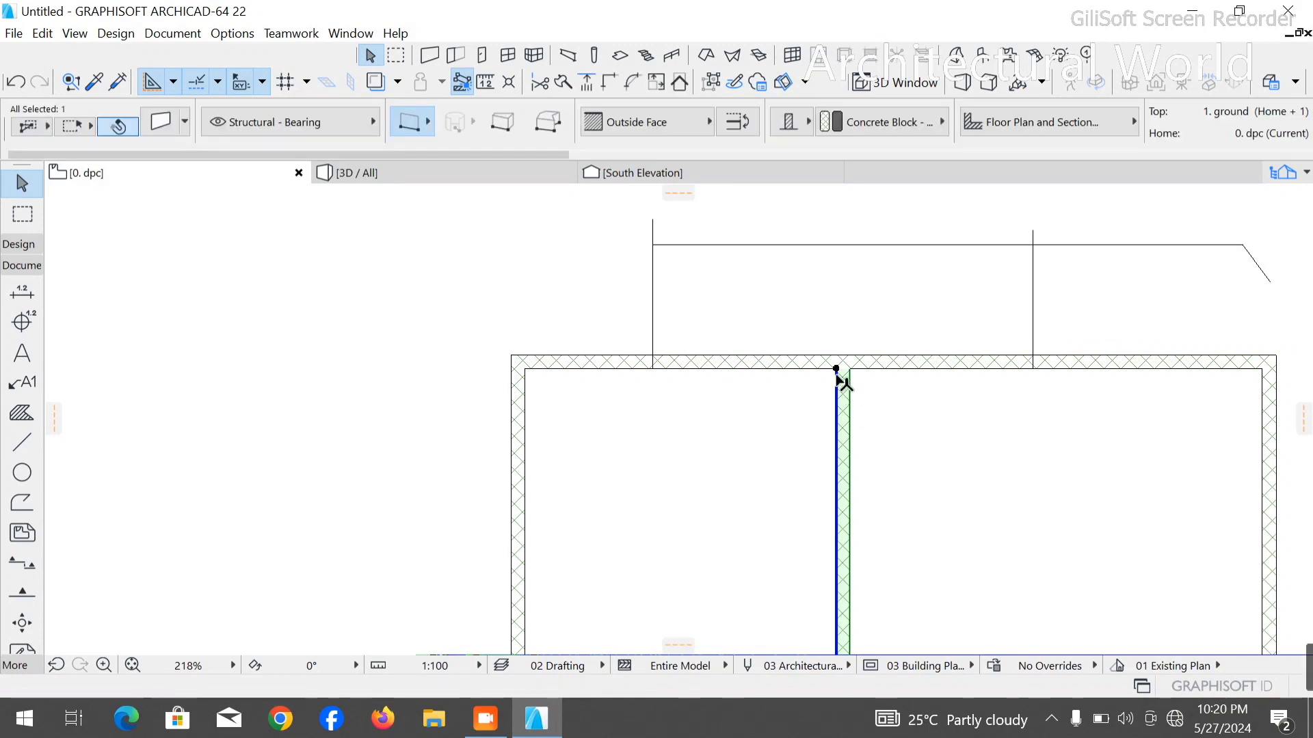
pyautogui.click(836, 369)
pyautogui.click(836, 244)
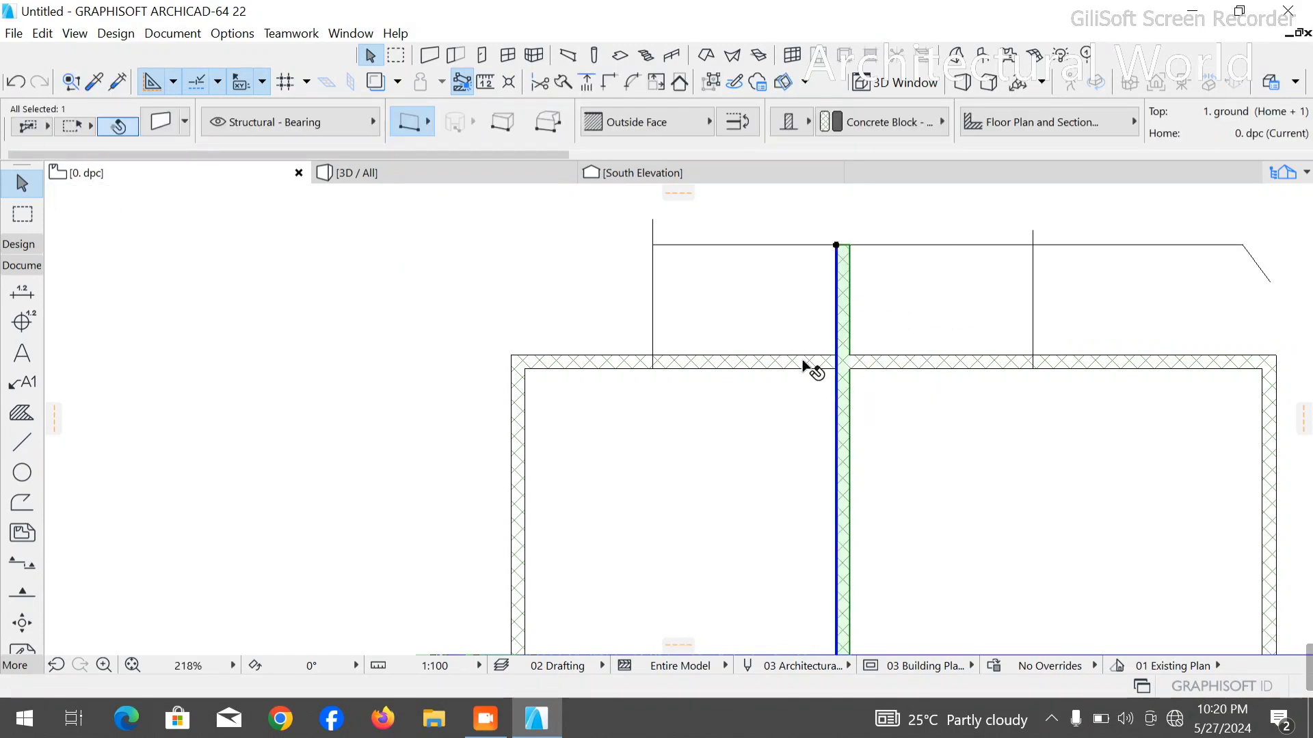
# - Drag a copy of the top horizontal wall up to the extended middle wall's end and trim it at the two vertical guide lines
pyautogui.click(801, 366)
pyautogui.hotkey('ctrl', 'd')
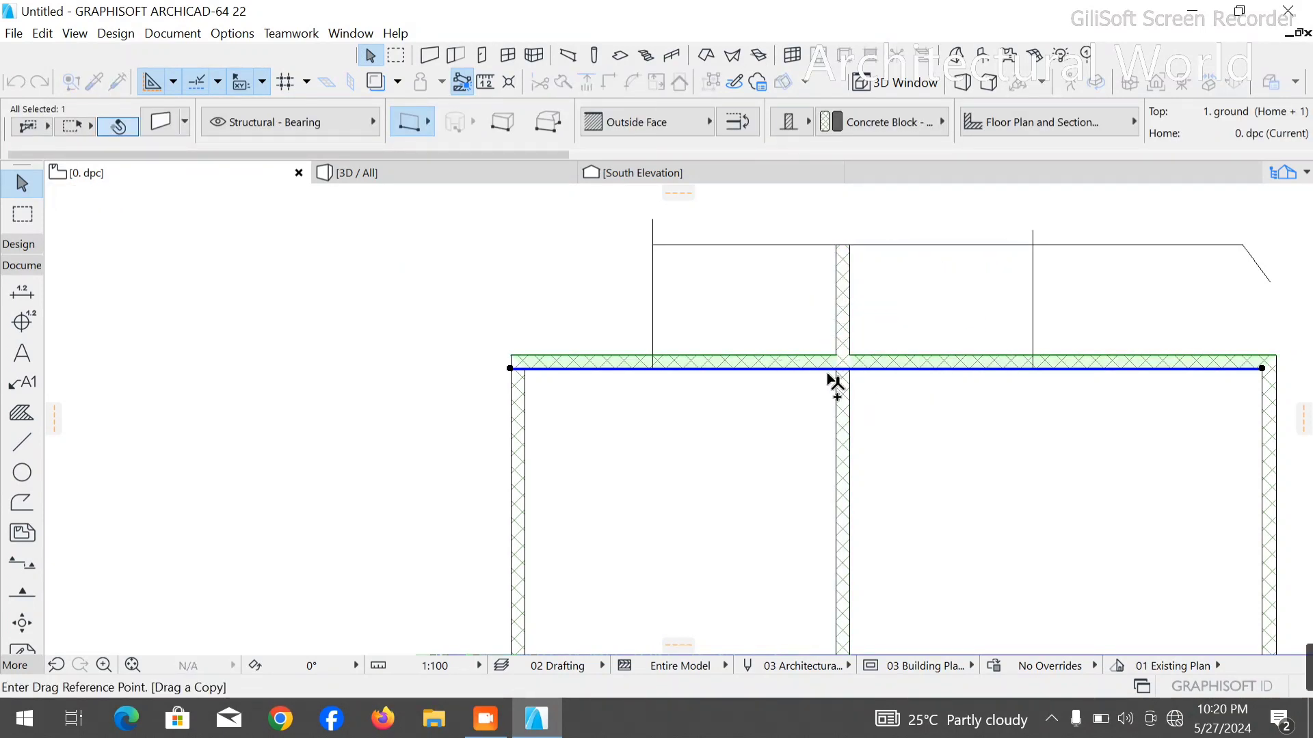
pyautogui.click(836, 369)
pyautogui.click(839, 244)
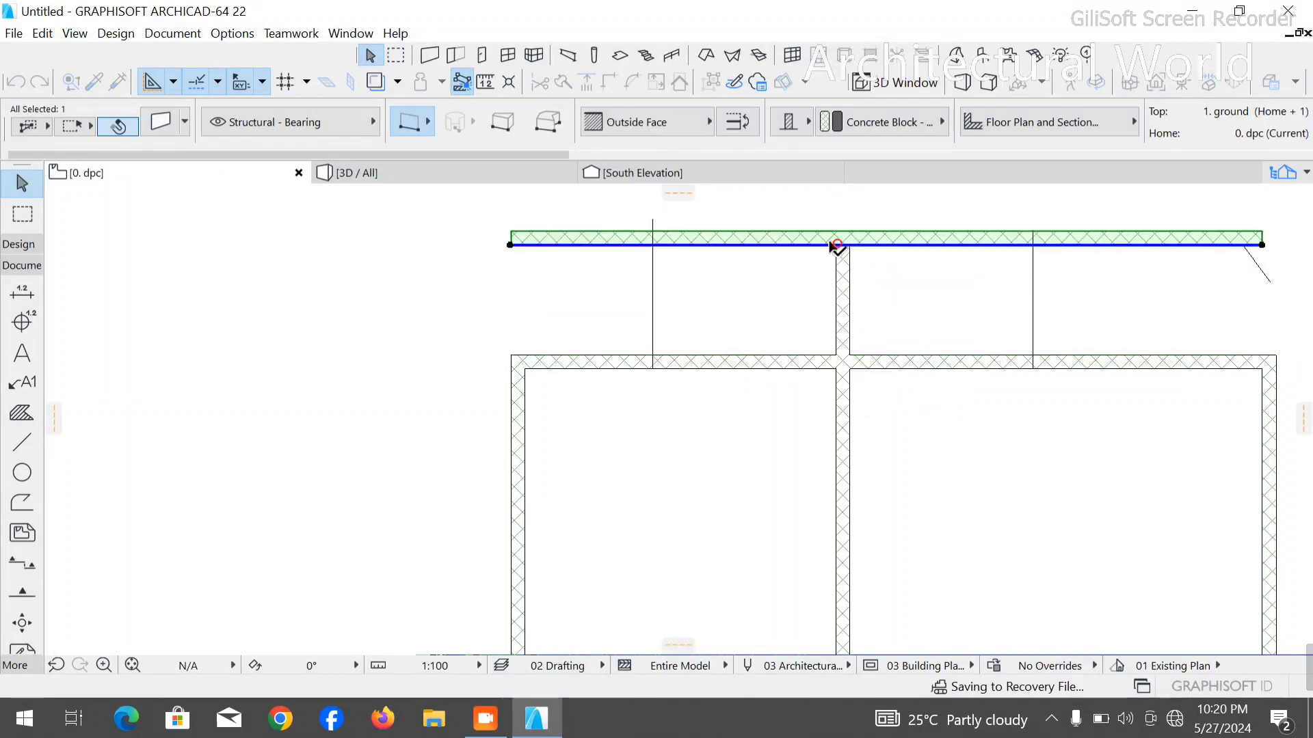
pyautogui.keyDown('ctrl'); pyautogui.click(586, 240); pyautogui.keyUp('ctrl')
pyautogui.keyDown('ctrl'); pyautogui.click(1128, 243); pyautogui.keyUp('ctrl')
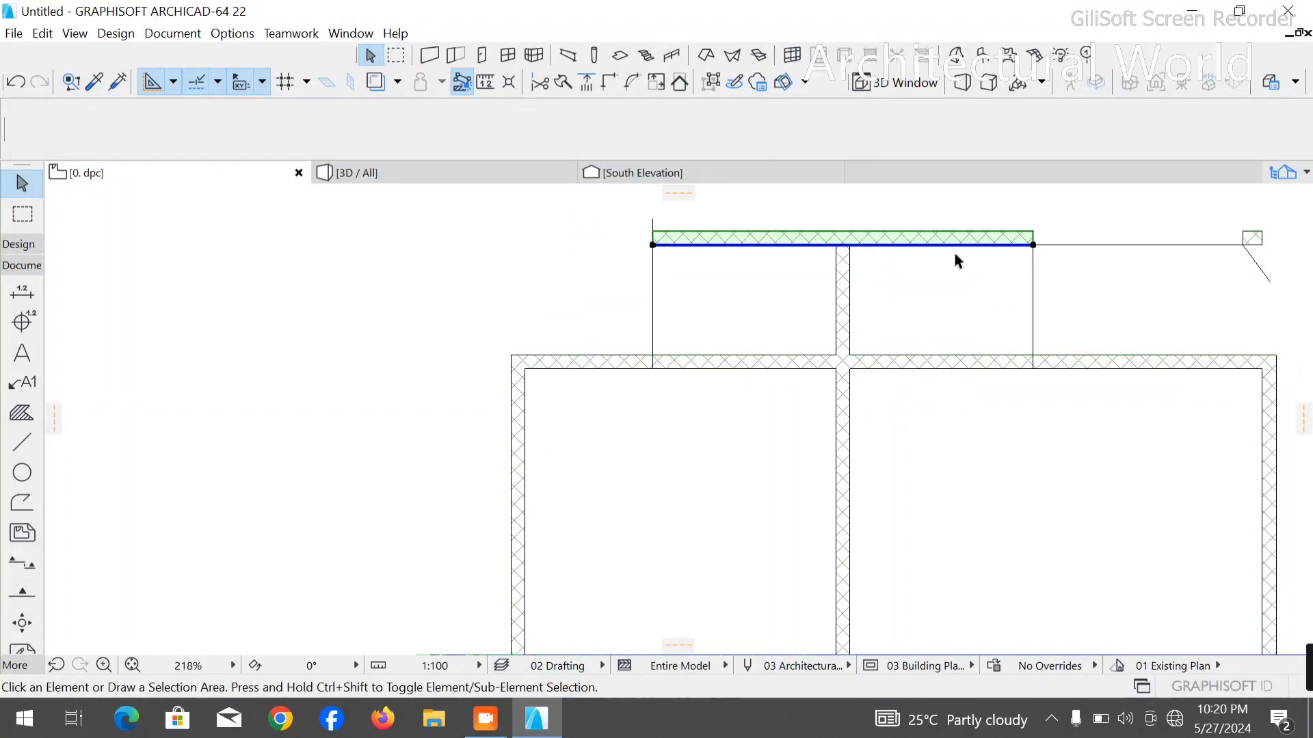
# - Delete the horizontal guide polyline and the leftover wall piece beyond the right vertical guide
pyautogui.click(1097, 245)
pyautogui.press('Delete')
pyautogui.click(1262, 241)
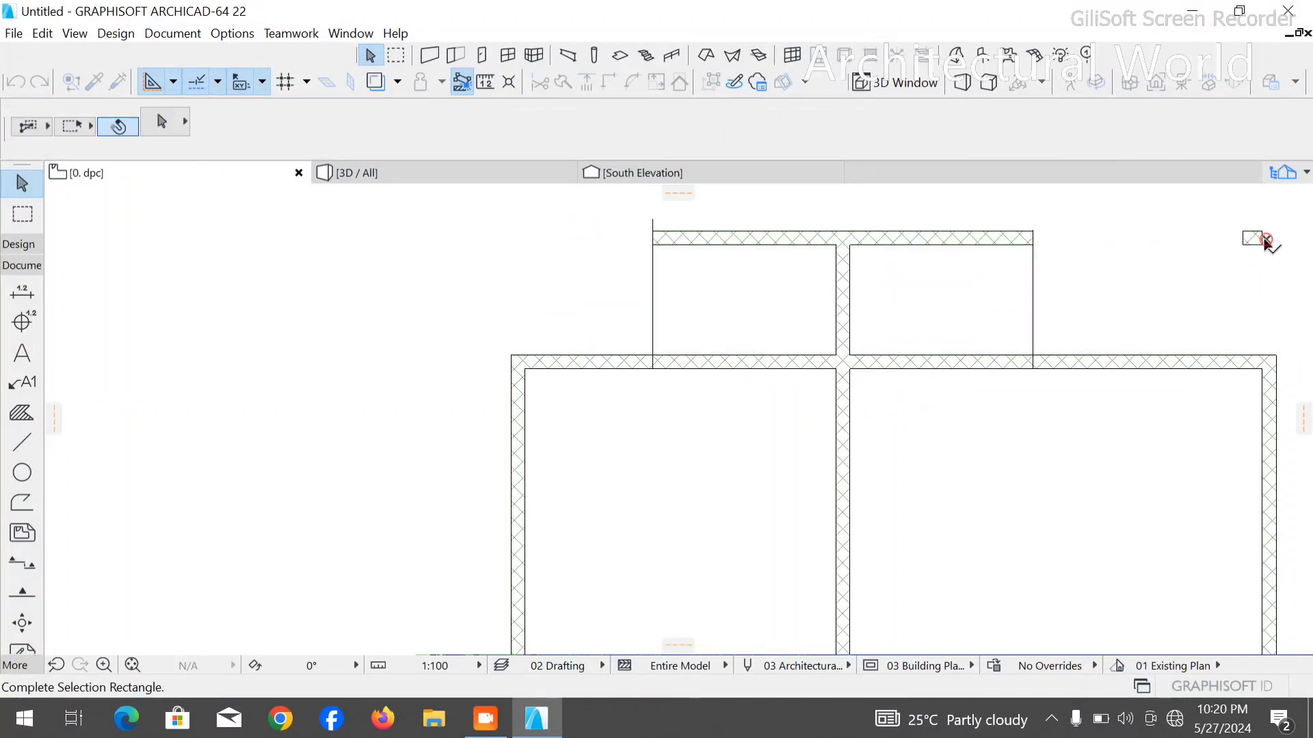
pyautogui.click(1242, 246)
pyautogui.press('Delete')
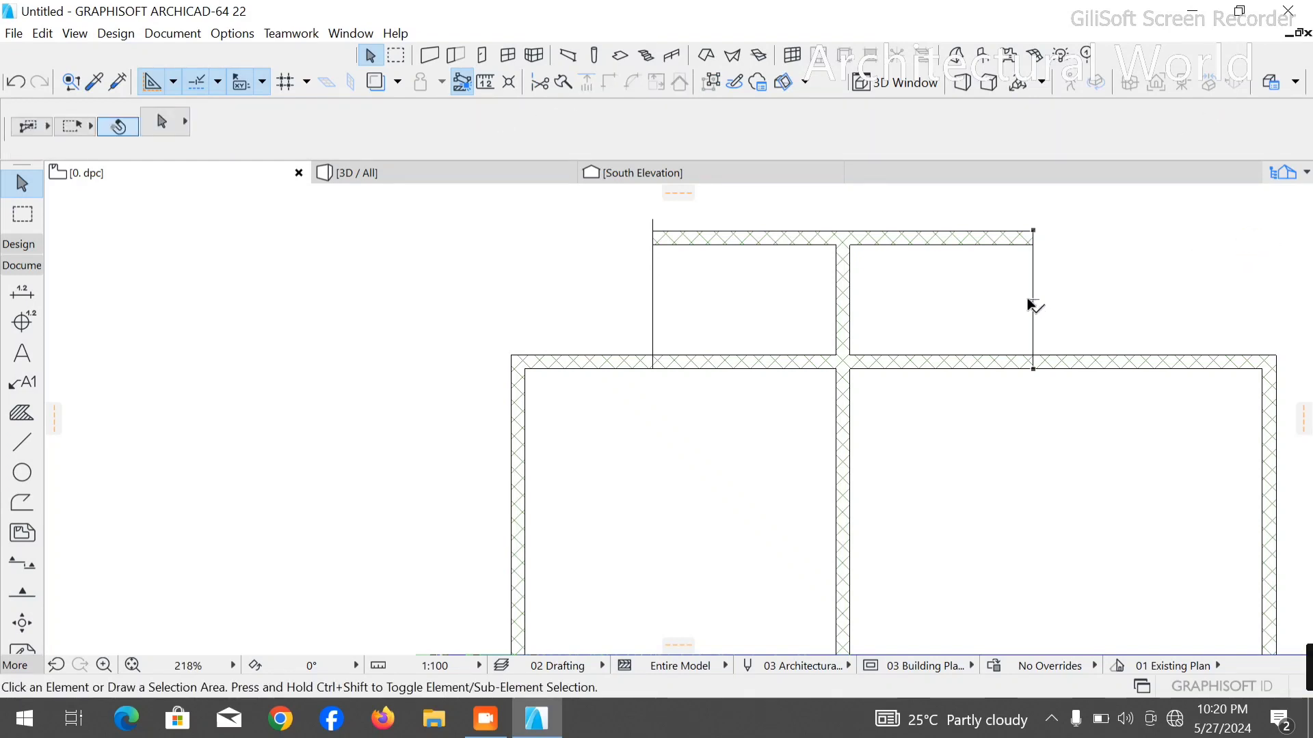
# - Drag copies of the middle vertical wall to both ends of the short upper wall, aligned outside the two vertical guides
pyautogui.click(845, 335)
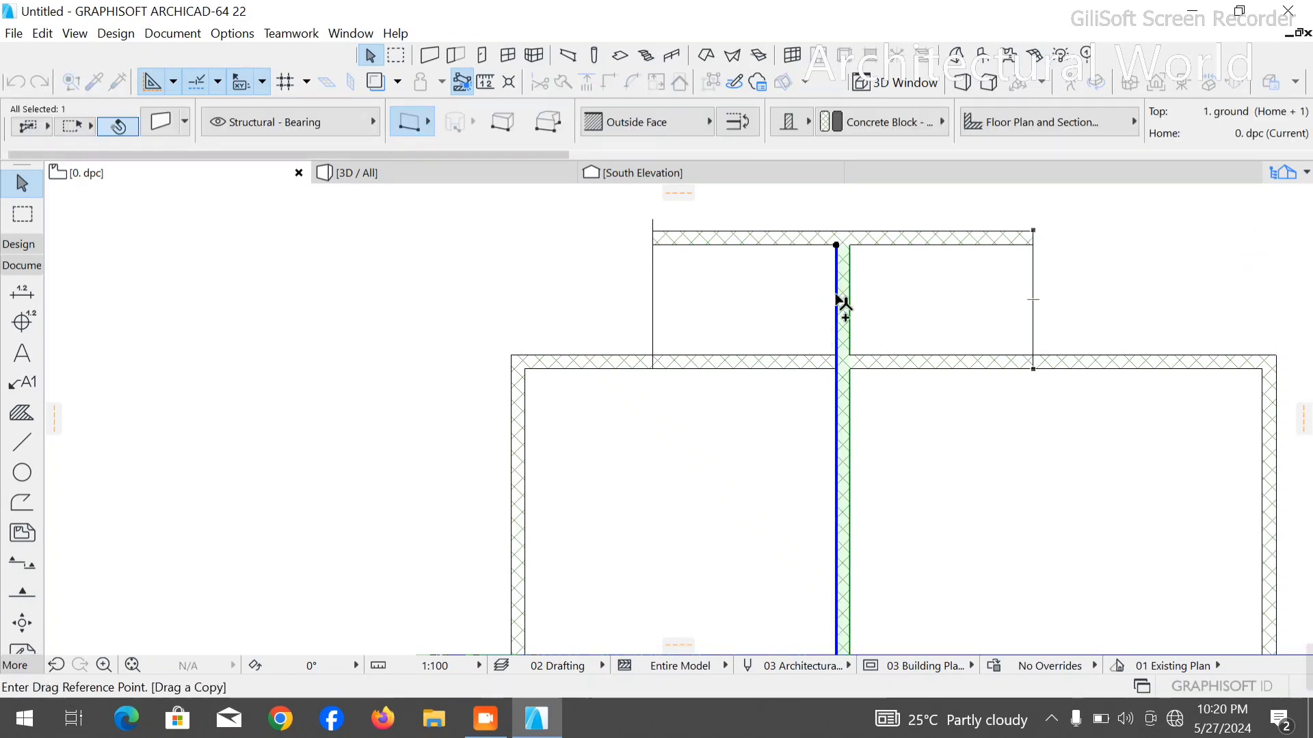
pyautogui.click(847, 246)
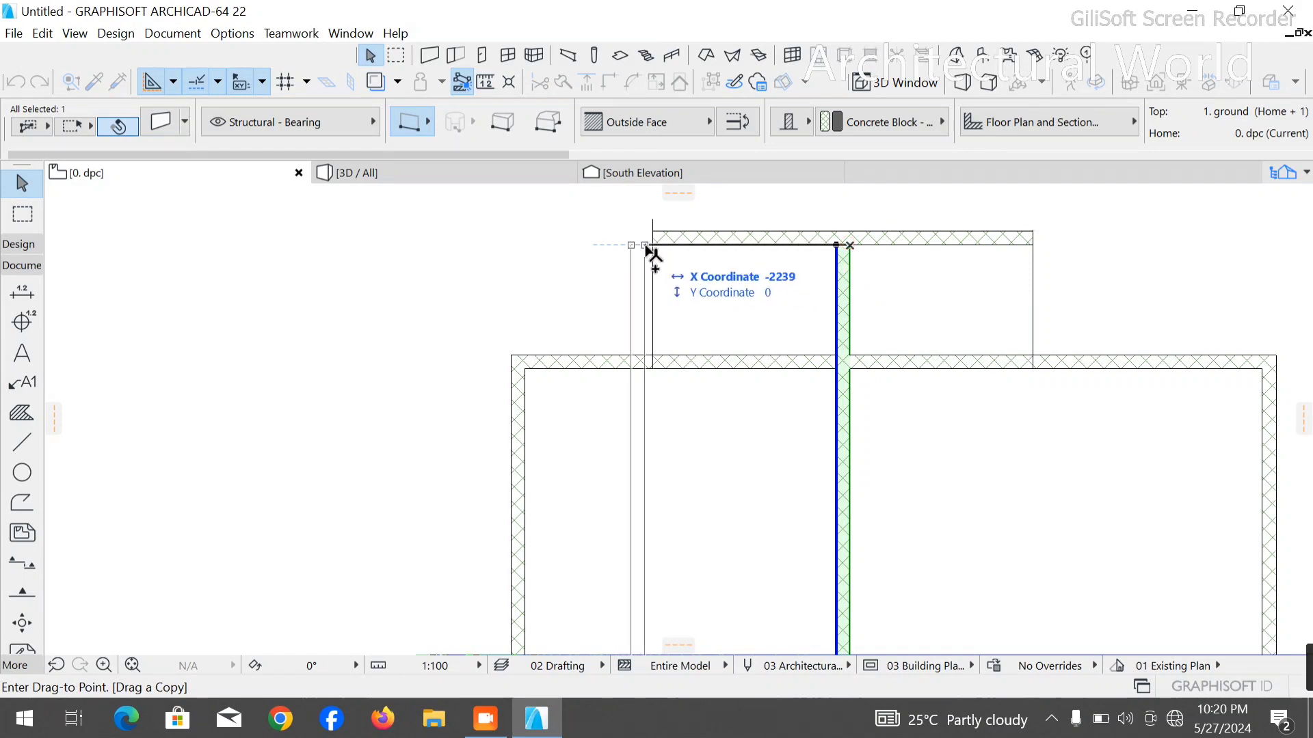
pyautogui.click(654, 244)
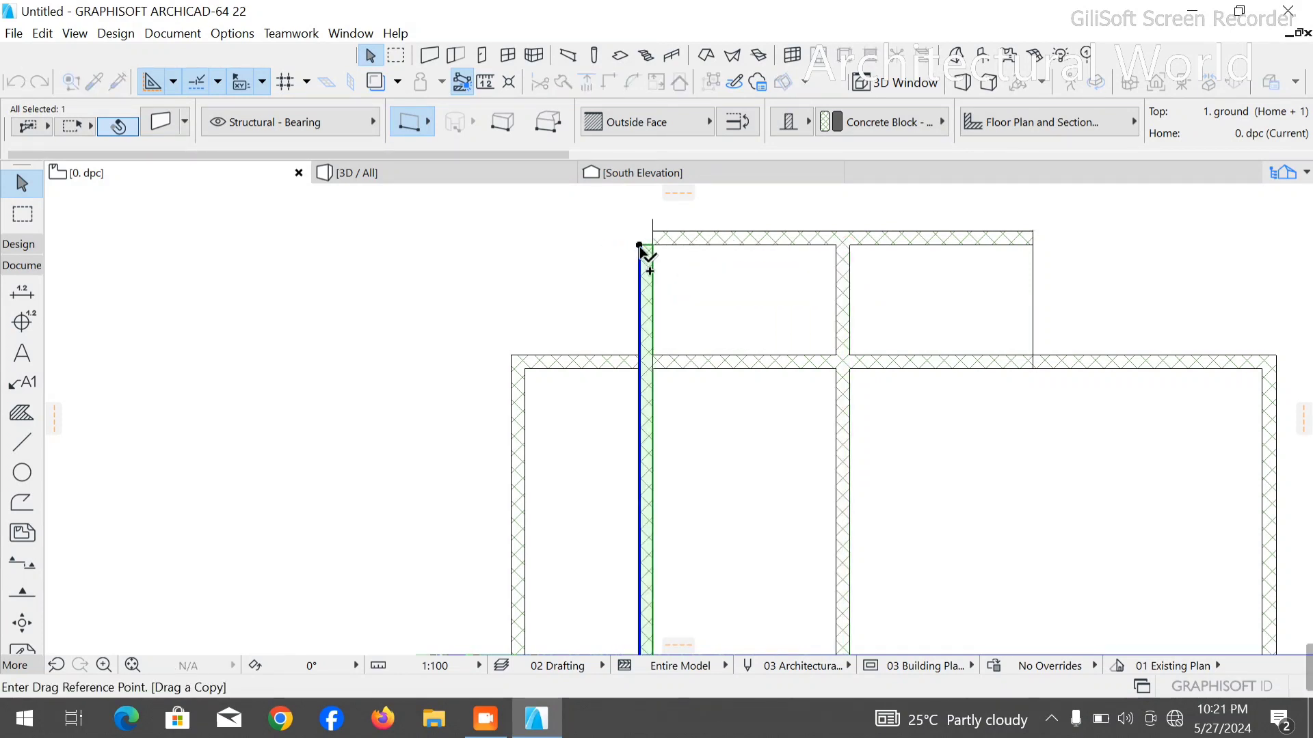
pyautogui.click(642, 246)
pyautogui.click(1033, 246)
pyautogui.click(1033, 246)
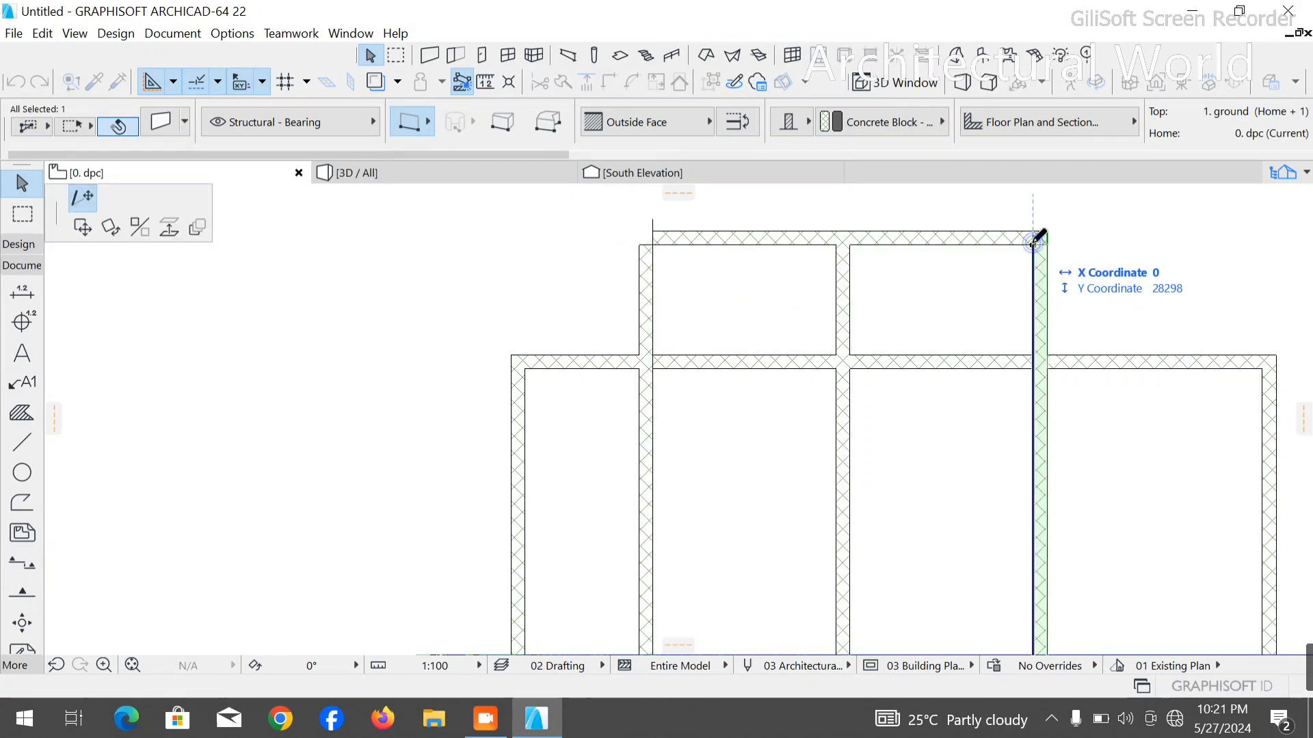
pyautogui.press('Escape')
pyautogui.press('Escape')
# - Delete the left vertical guide polyline and stretch the left projection wall's upper end beyond the short top wall
pyautogui.click(652, 218)
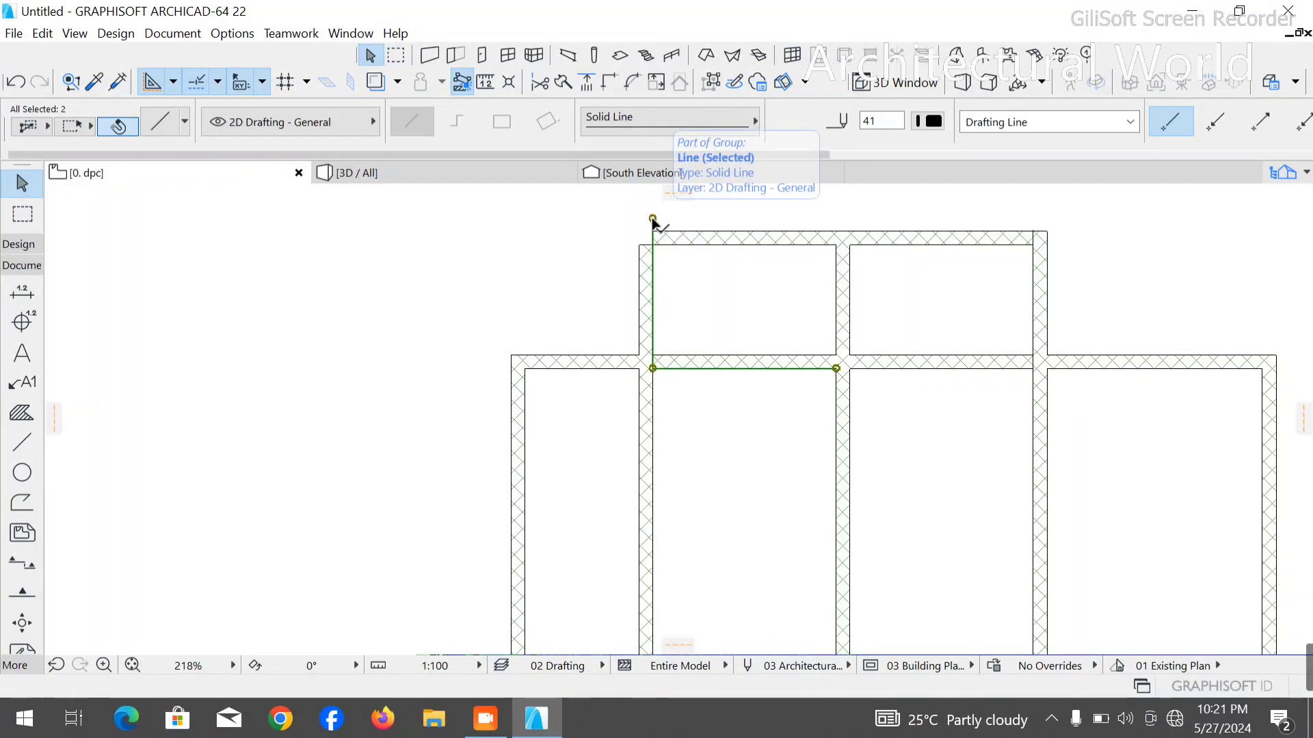
pyautogui.click(871, 277)
pyautogui.click(646, 258)
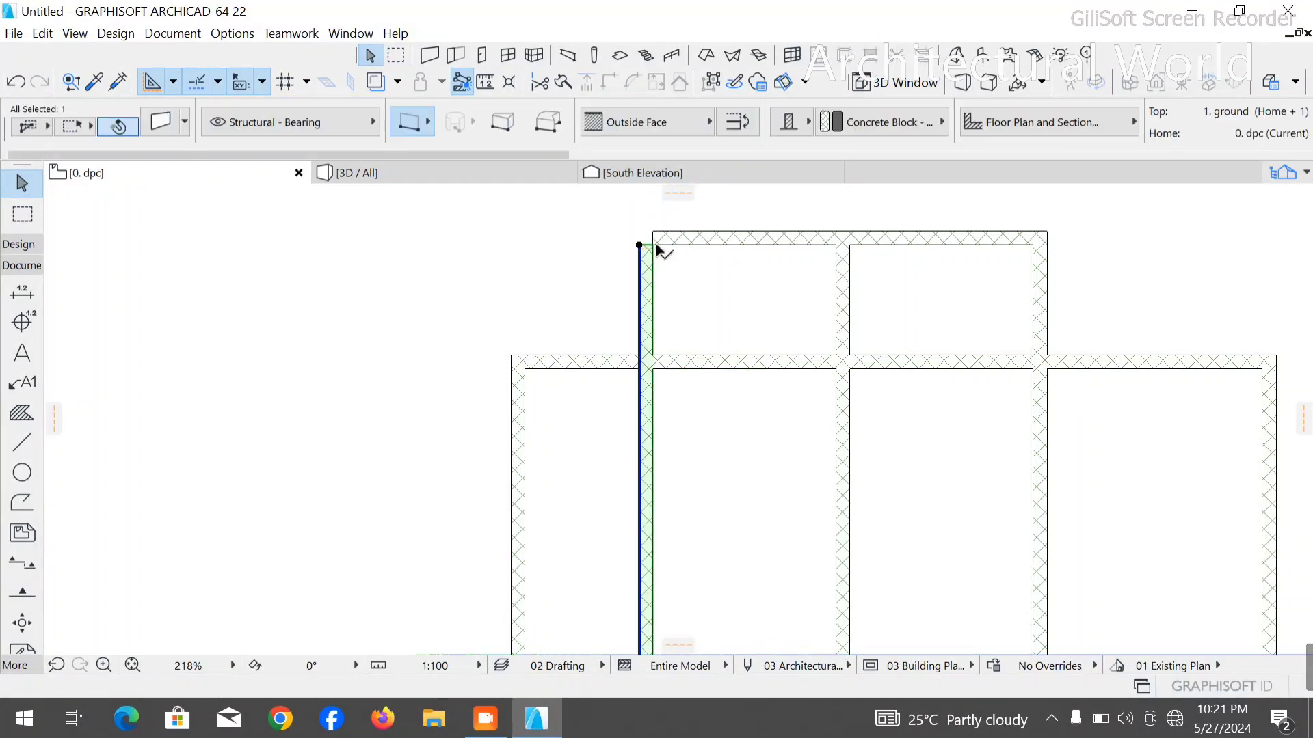
pyautogui.click(639, 245)
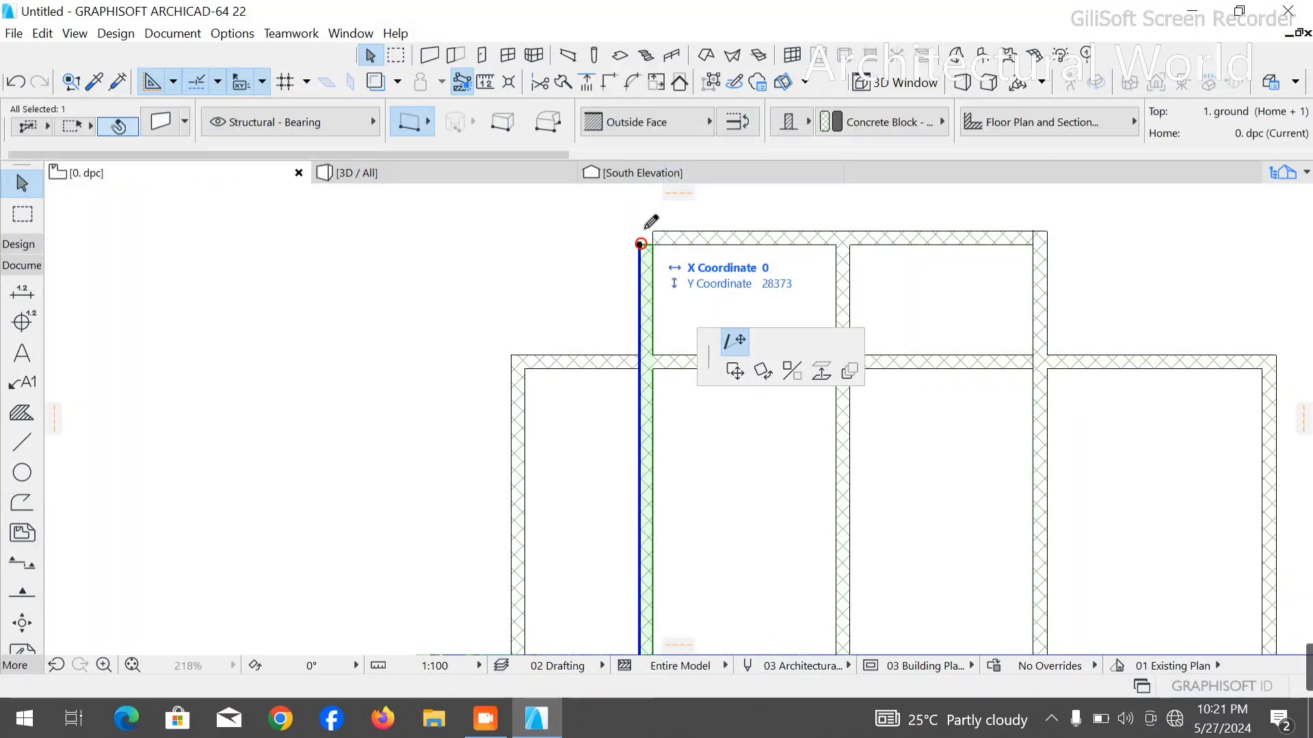
pyautogui.click(639, 222)
# - Stretch the short top wall's left end past the left projection wall and intersect the two walls into a clean corner
pyautogui.click(696, 245)
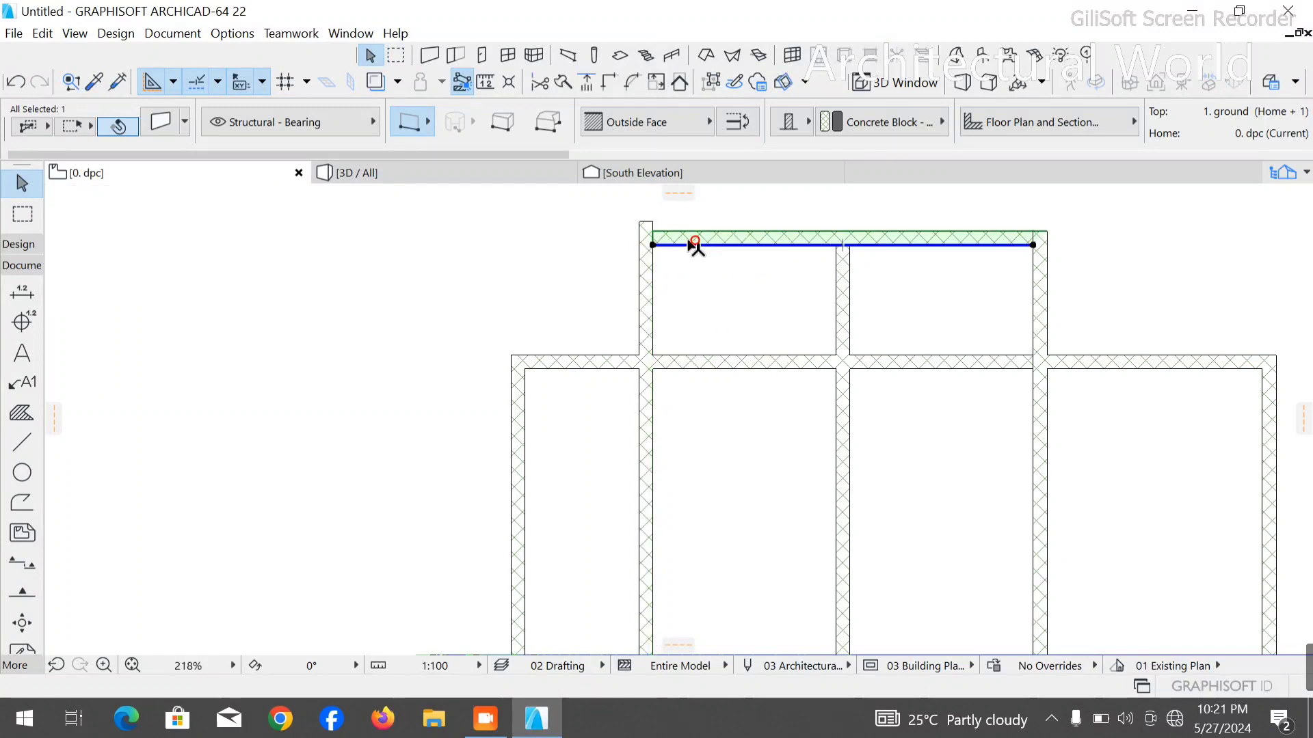
pyautogui.click(652, 245)
pyautogui.click(633, 245)
pyautogui.scroll(-2, 638, 246)
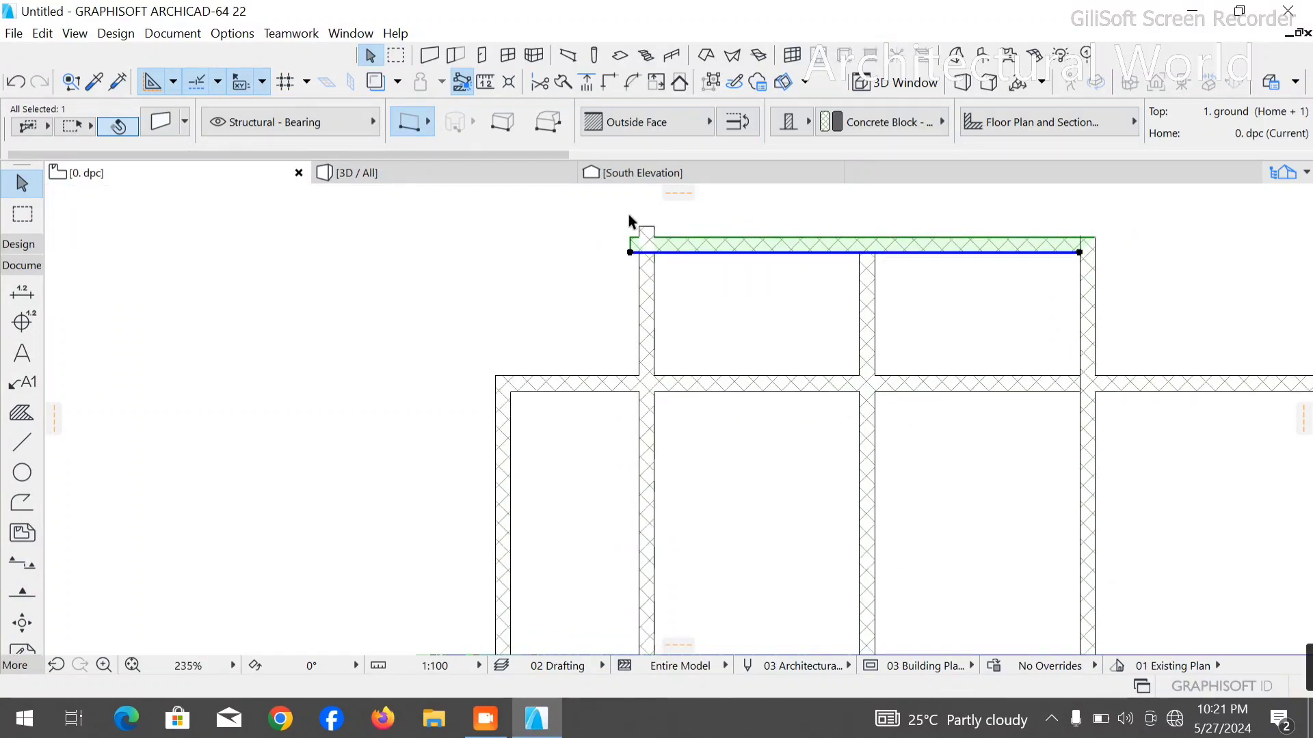
pyautogui.scroll(10, 635, 245)
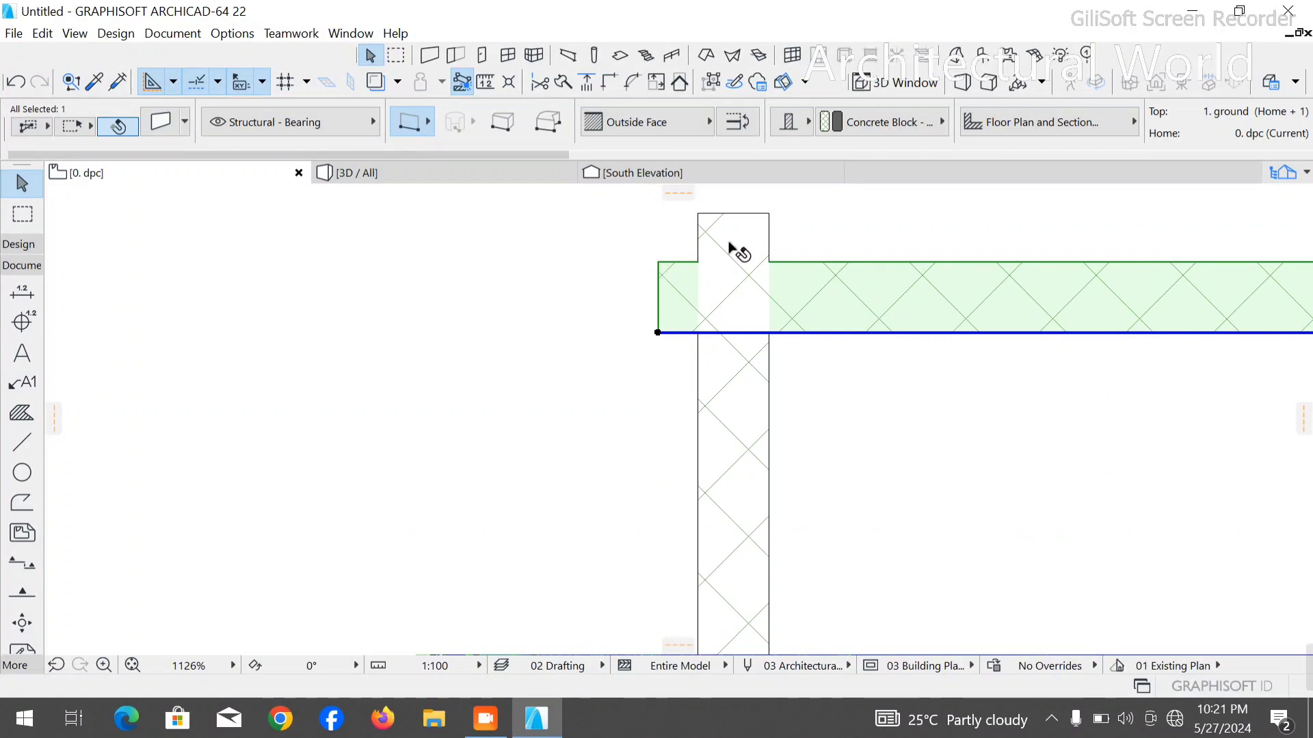
pyautogui.keyDown('shift'); pyautogui.click(737, 223); pyautogui.keyUp('shift')
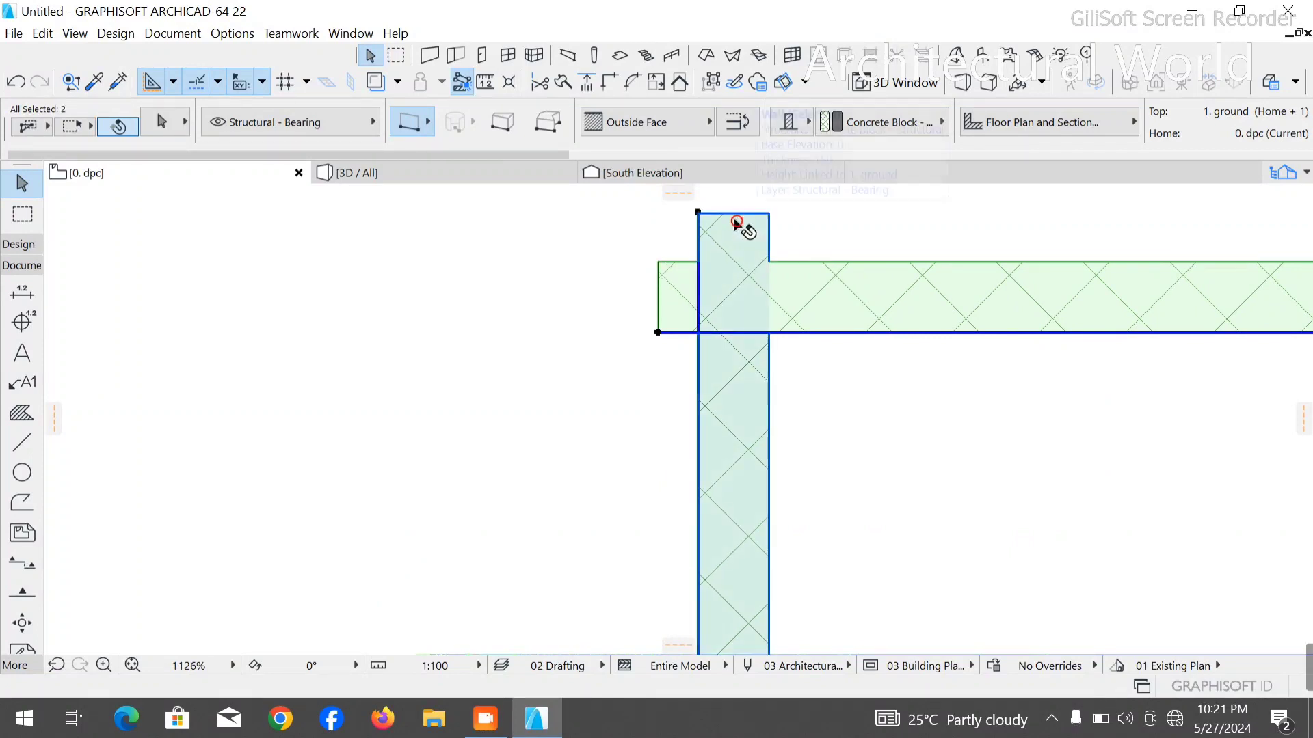
pyautogui.click(606, 82)
pyautogui.scroll(-5, 548, 317)
pyautogui.click(518, 298)
# - Delete the guide line remaining at the short top wall's right corner
pyautogui.scroll(-4, 512, 294)
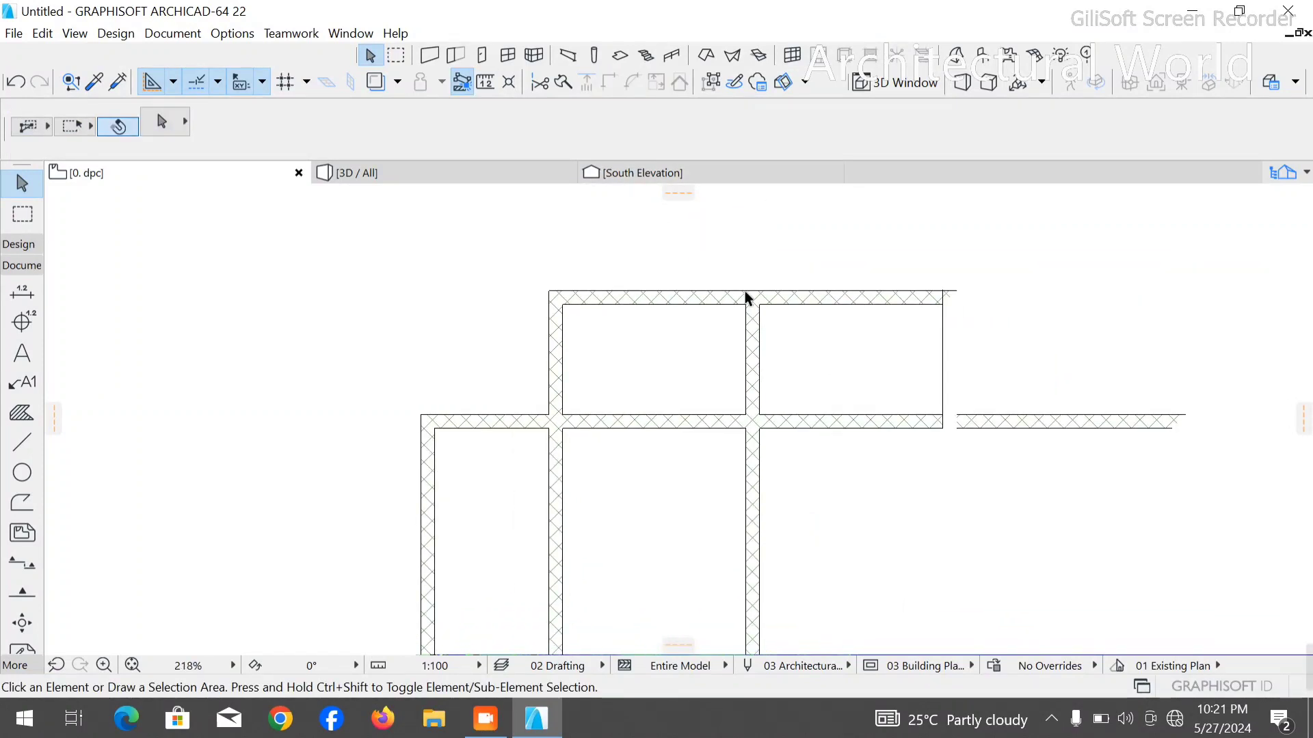
pyautogui.scroll(7, 916, 294)
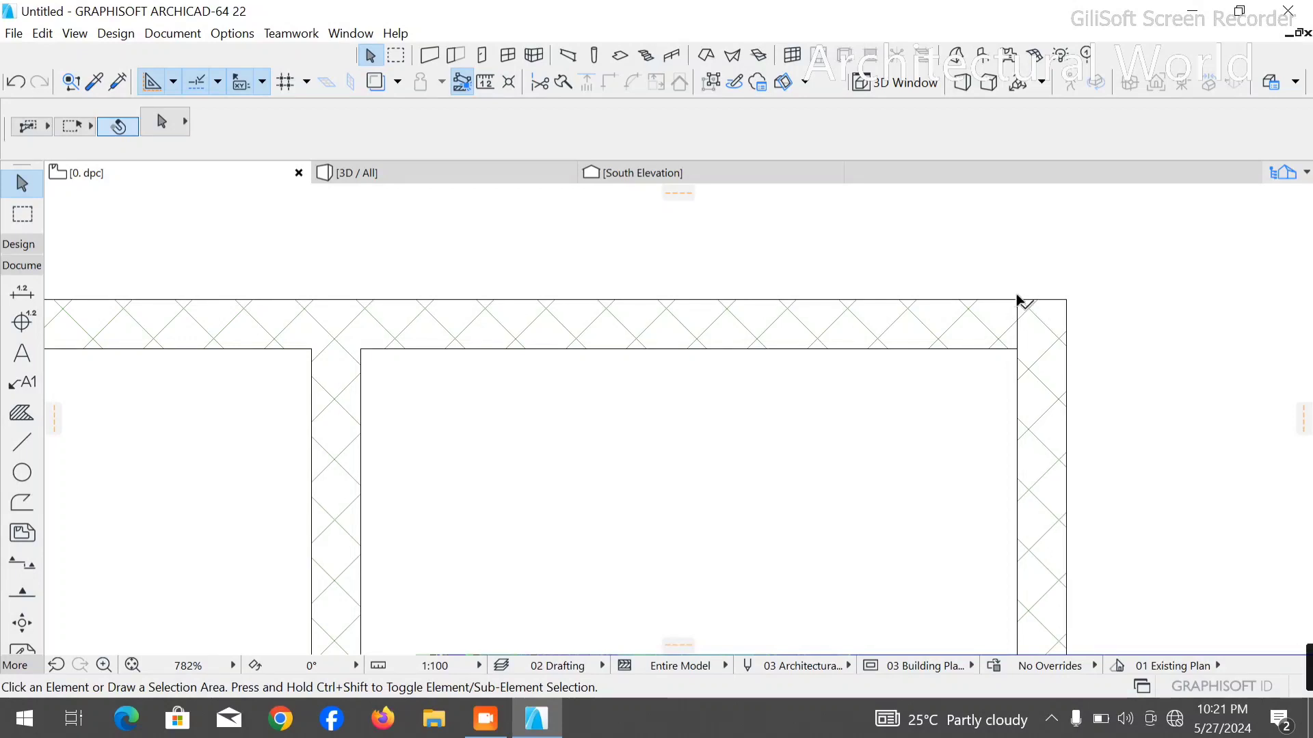
pyautogui.click(1017, 301)
pyautogui.press('Delete')
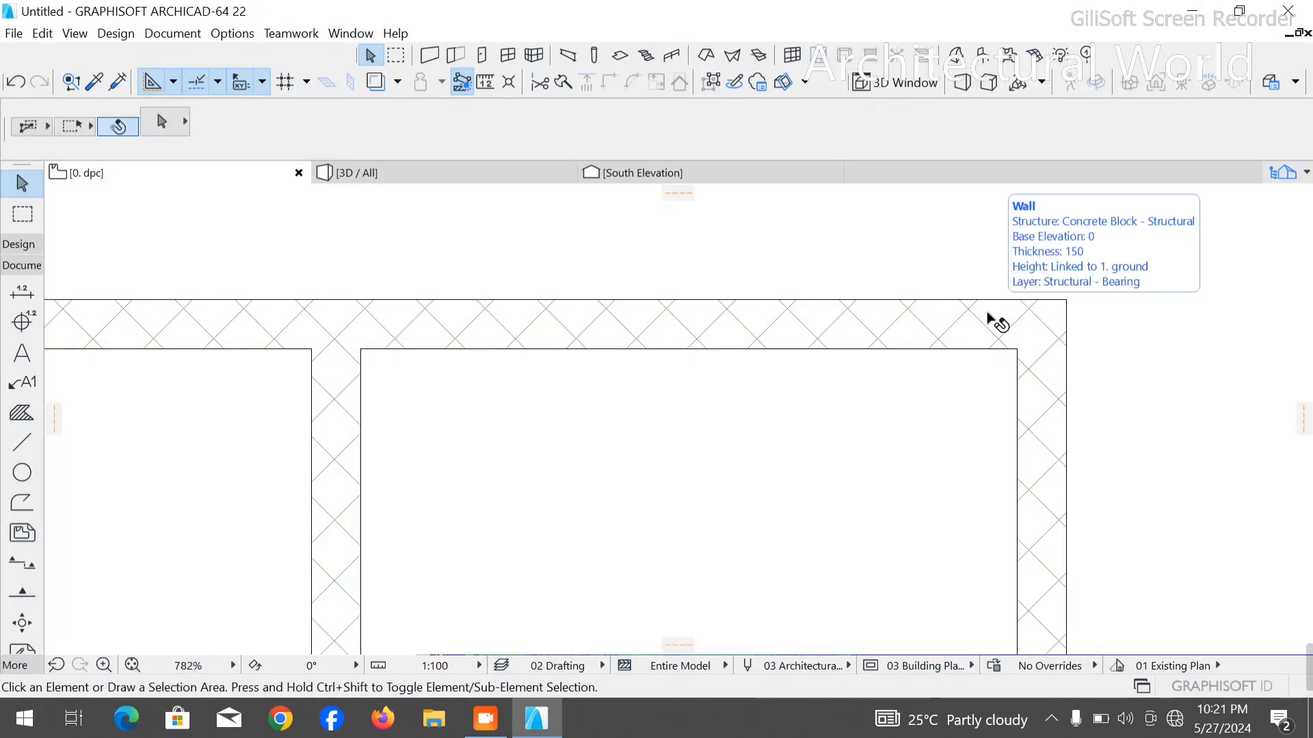
# - Trim the two projection walls below the main building's top wall and delete their leftover lower pieces
pyautogui.scroll(-14, 999, 315)
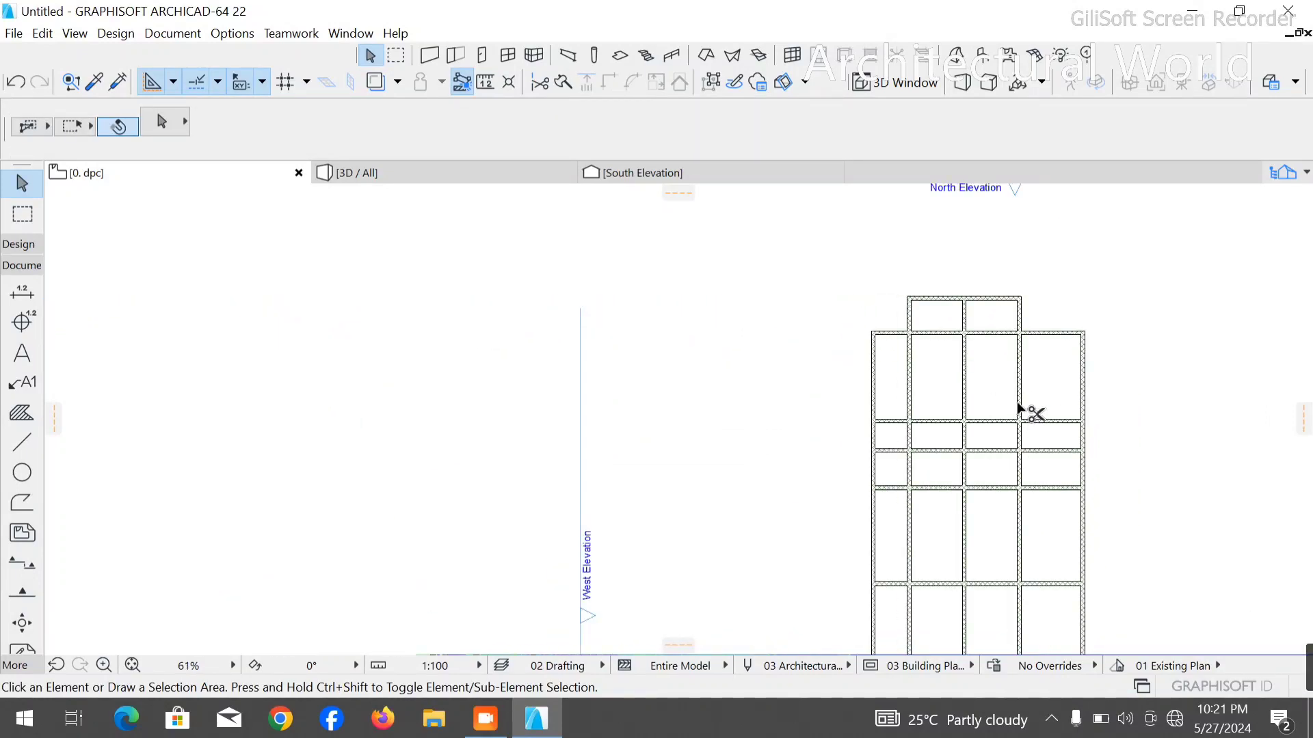
pyautogui.click(916, 557)
pyautogui.press('Escape')
pyautogui.click(1019, 540)
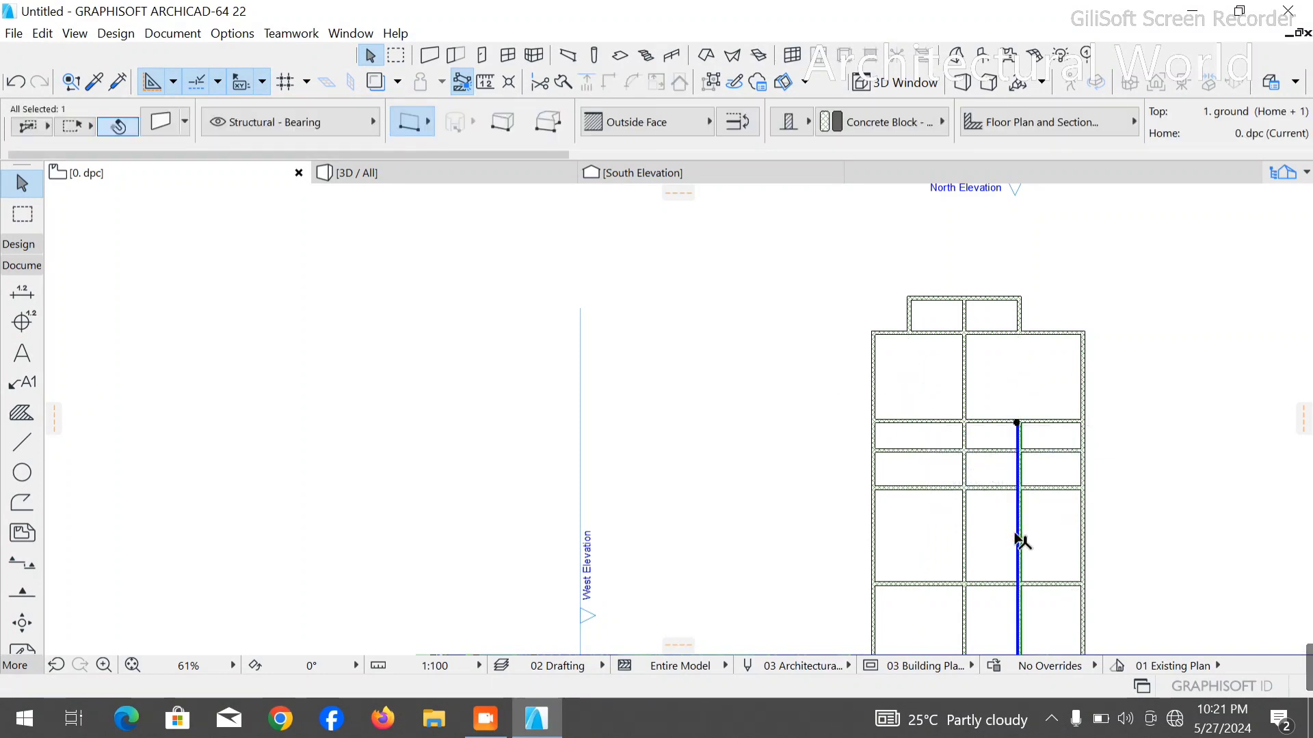
pyautogui.press('Delete')
# - Examine the trimmed room layout from the upper projection down through the narrow middle rows
pyautogui.scroll(5, 1084, 269)
pyautogui.scroll(-4, 738, 306)
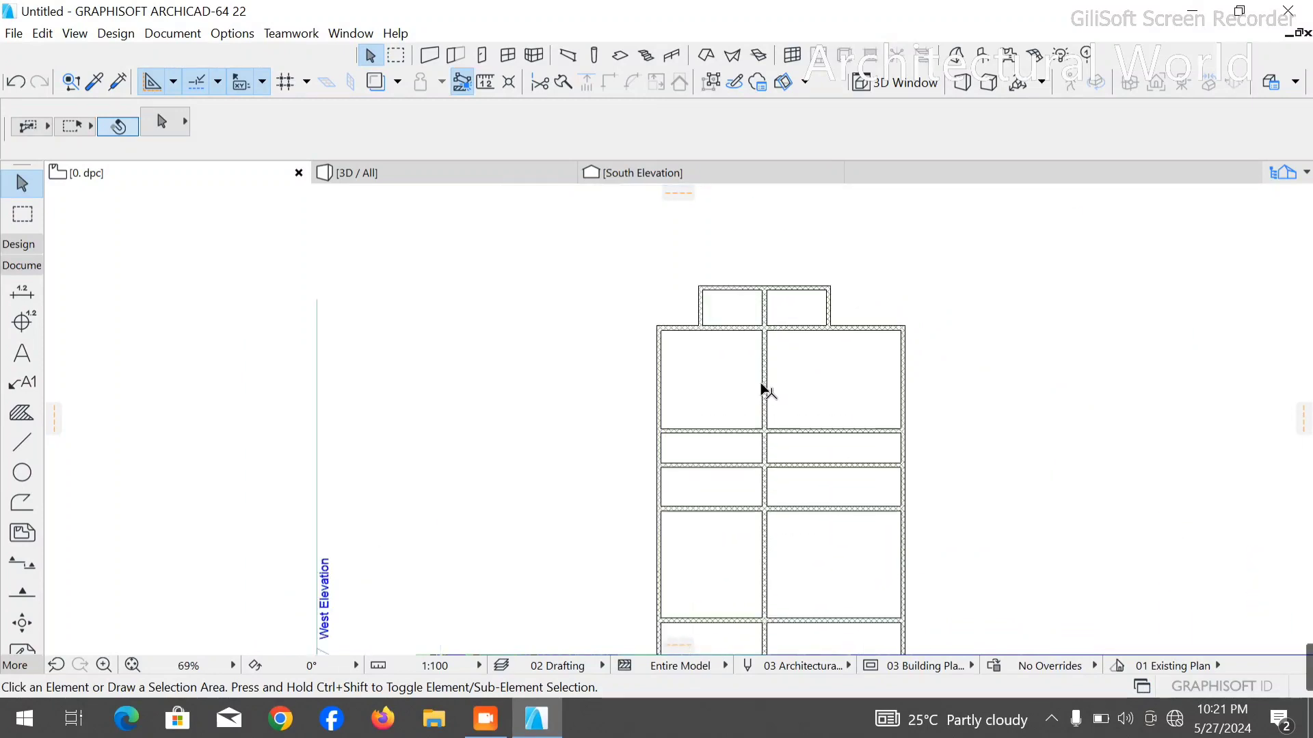
pyautogui.scroll(4, 717, 409)
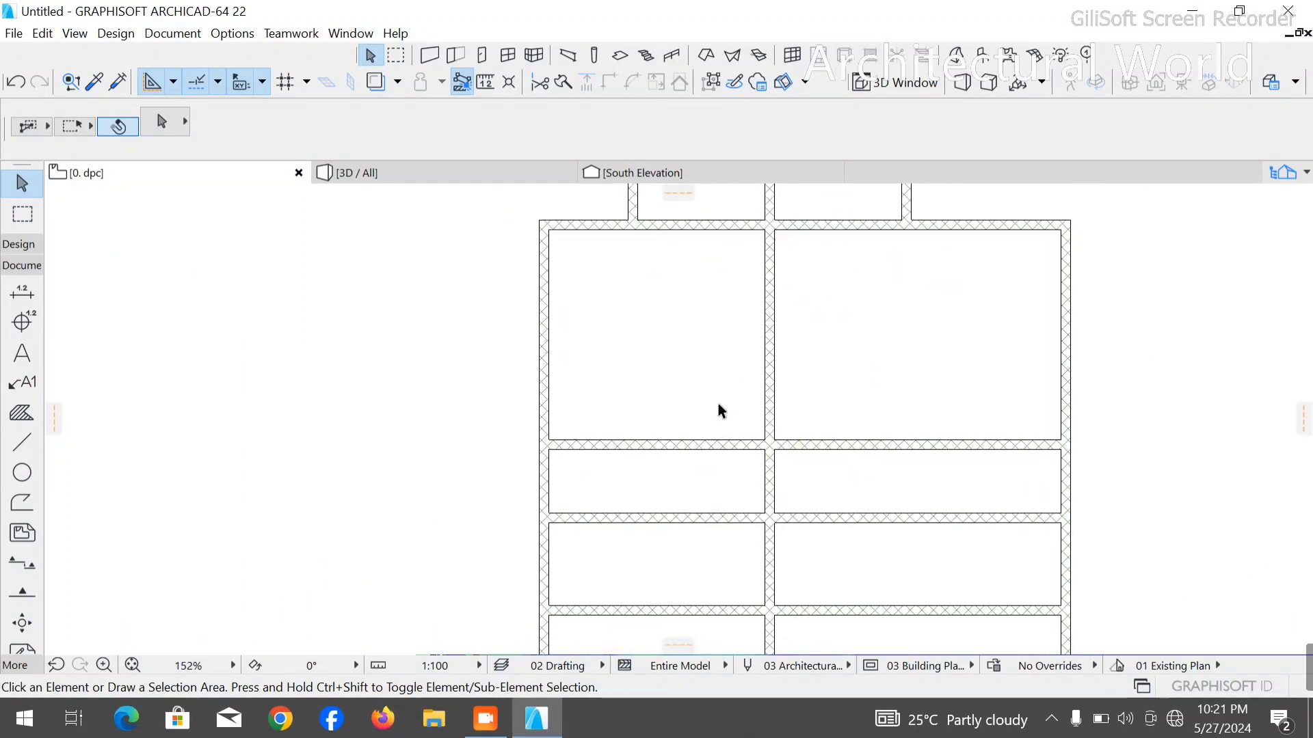
pyautogui.scroll(-3, 718, 405)
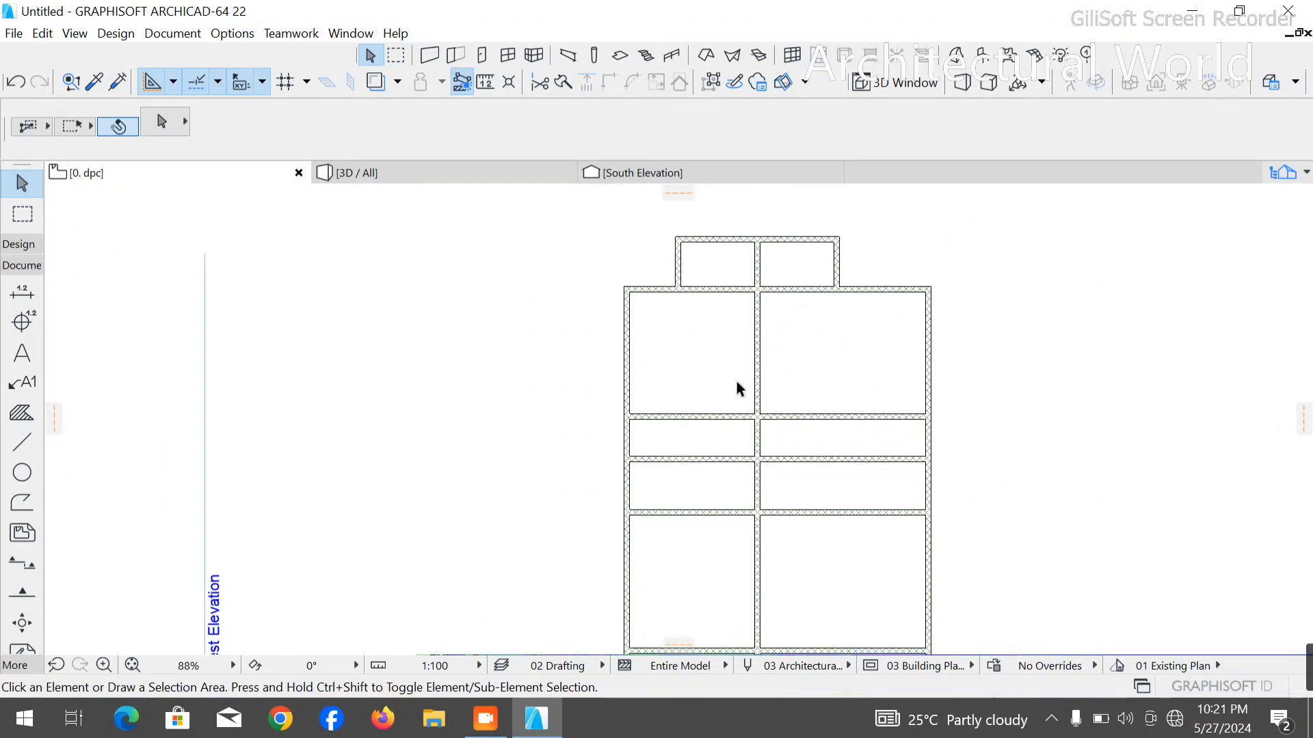
pyautogui.scroll(-1, 738, 383)
pyautogui.scroll(2, 727, 482)
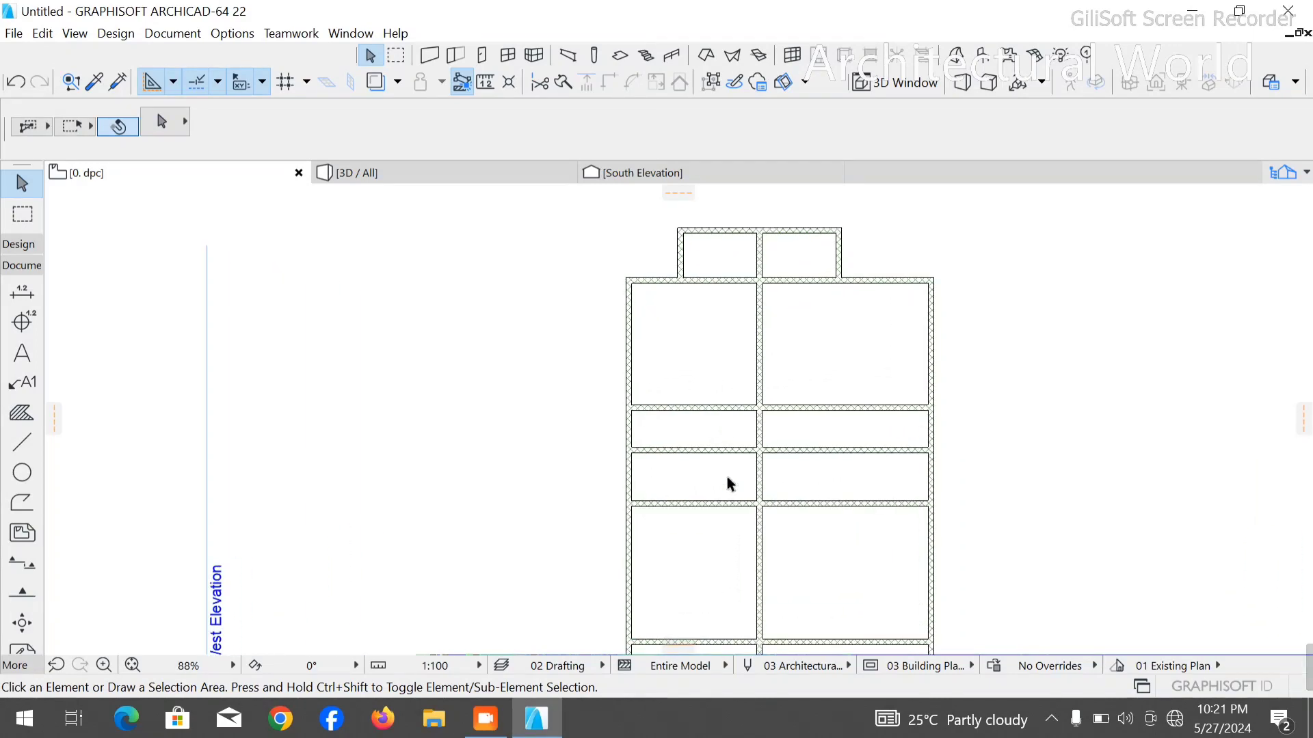
pyautogui.scroll(2, 727, 490)
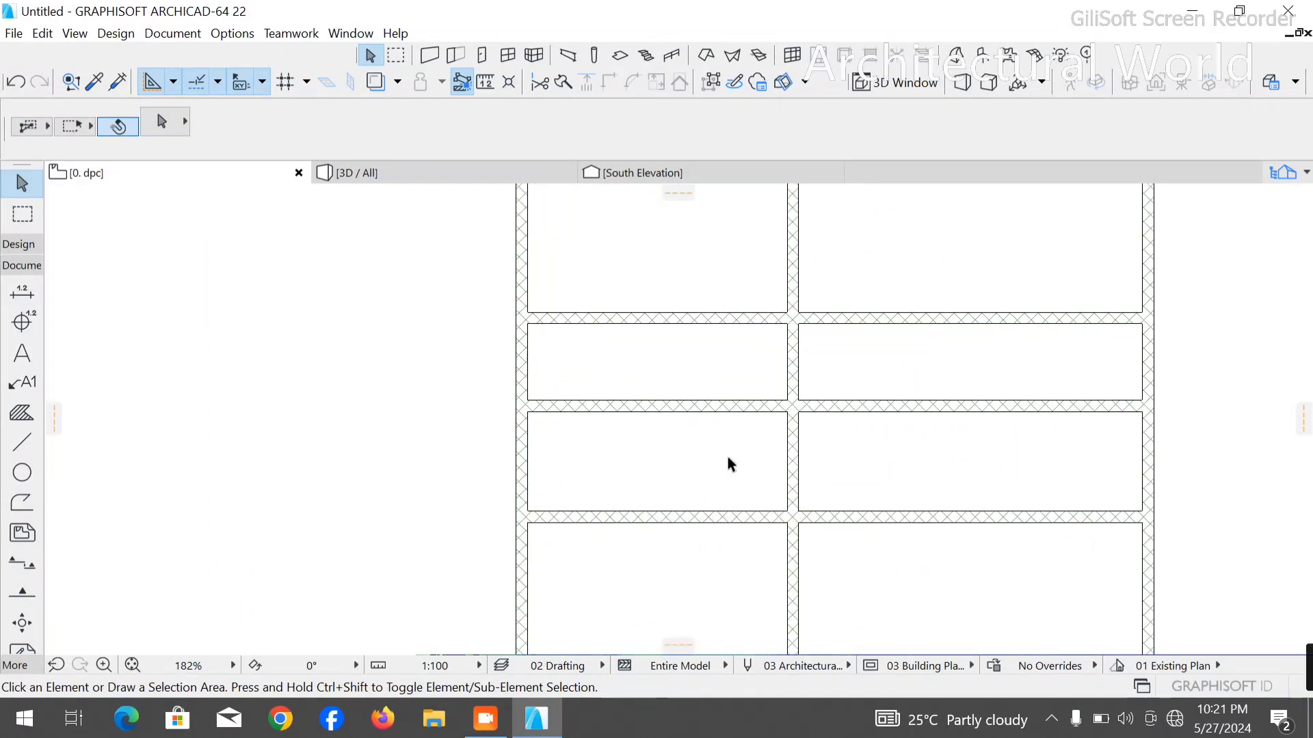
pyautogui.scroll(2, 728, 457)
pyautogui.scroll(-3, 727, 457)
pyautogui.scroll(2, 732, 452)
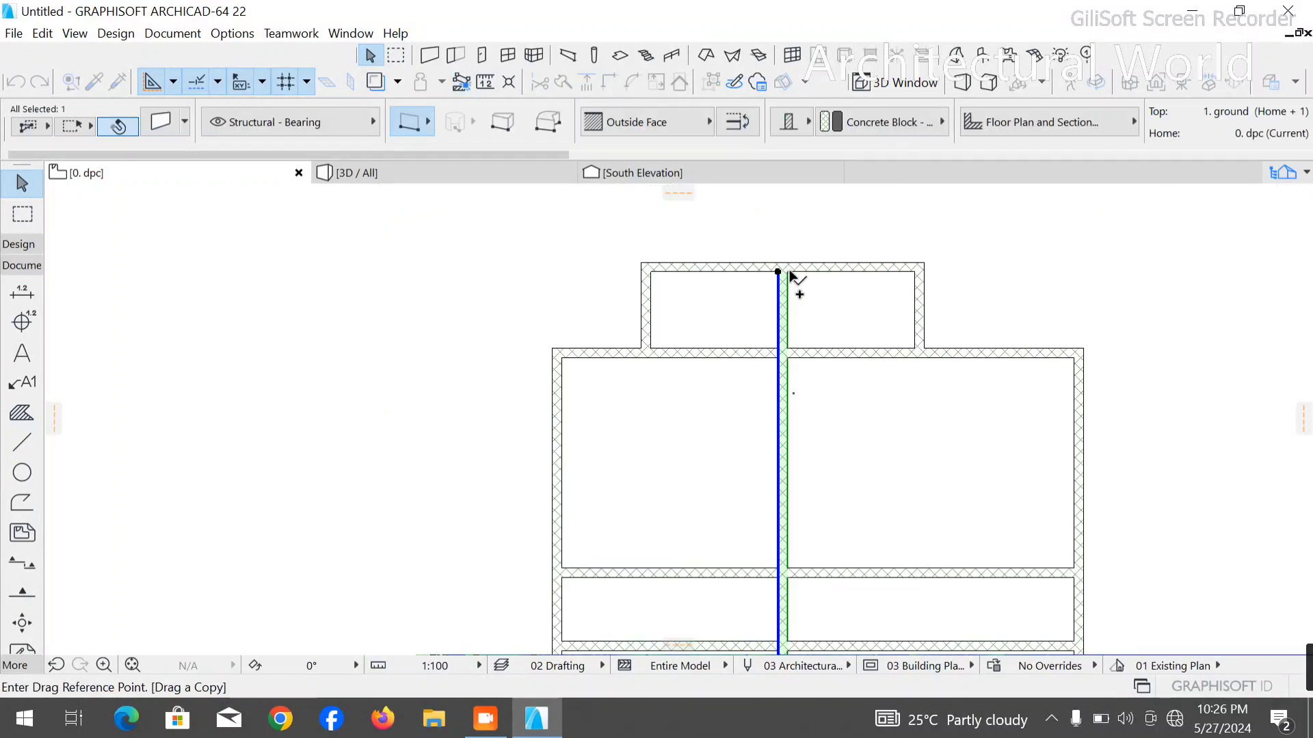
# - Drag a copy of the middle vertical wall 1150 mm to the left and trim it to span only the two narrow room rows
pyautogui.click(788, 272)
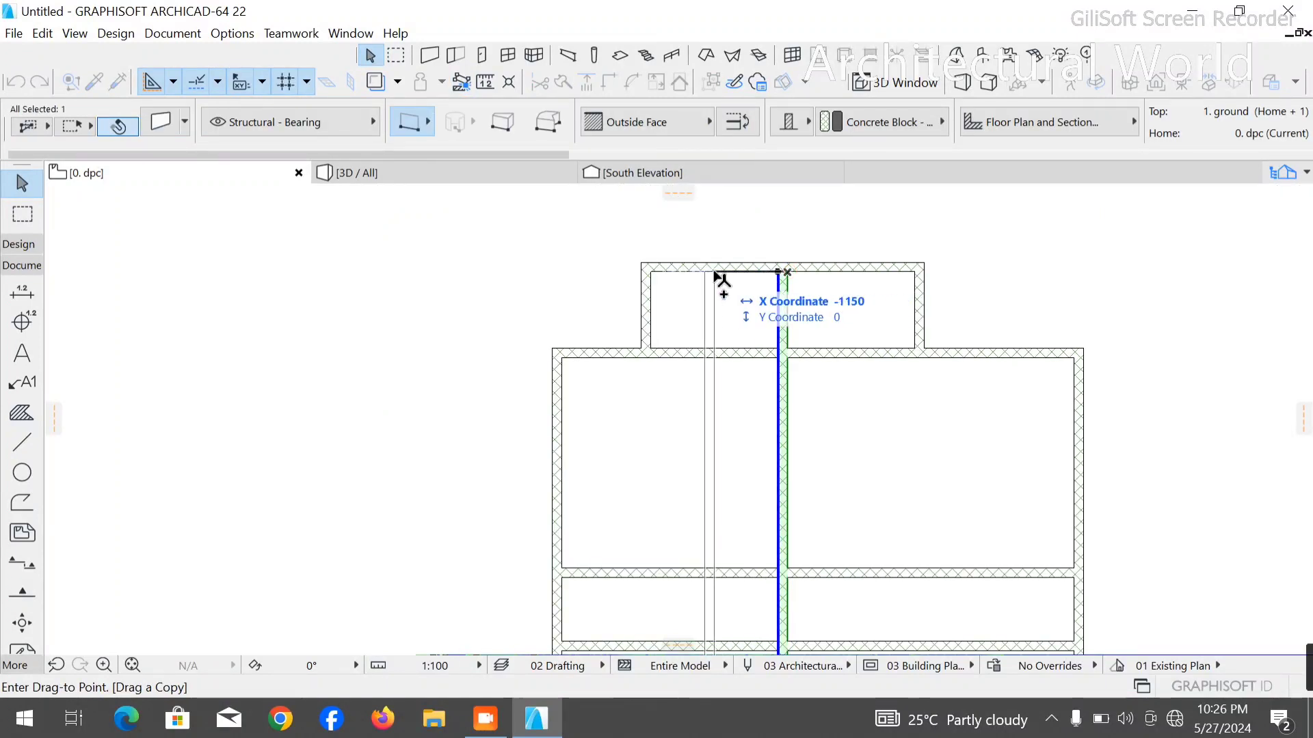
pyautogui.click(716, 277)
pyautogui.scroll(-3, 528, 255)
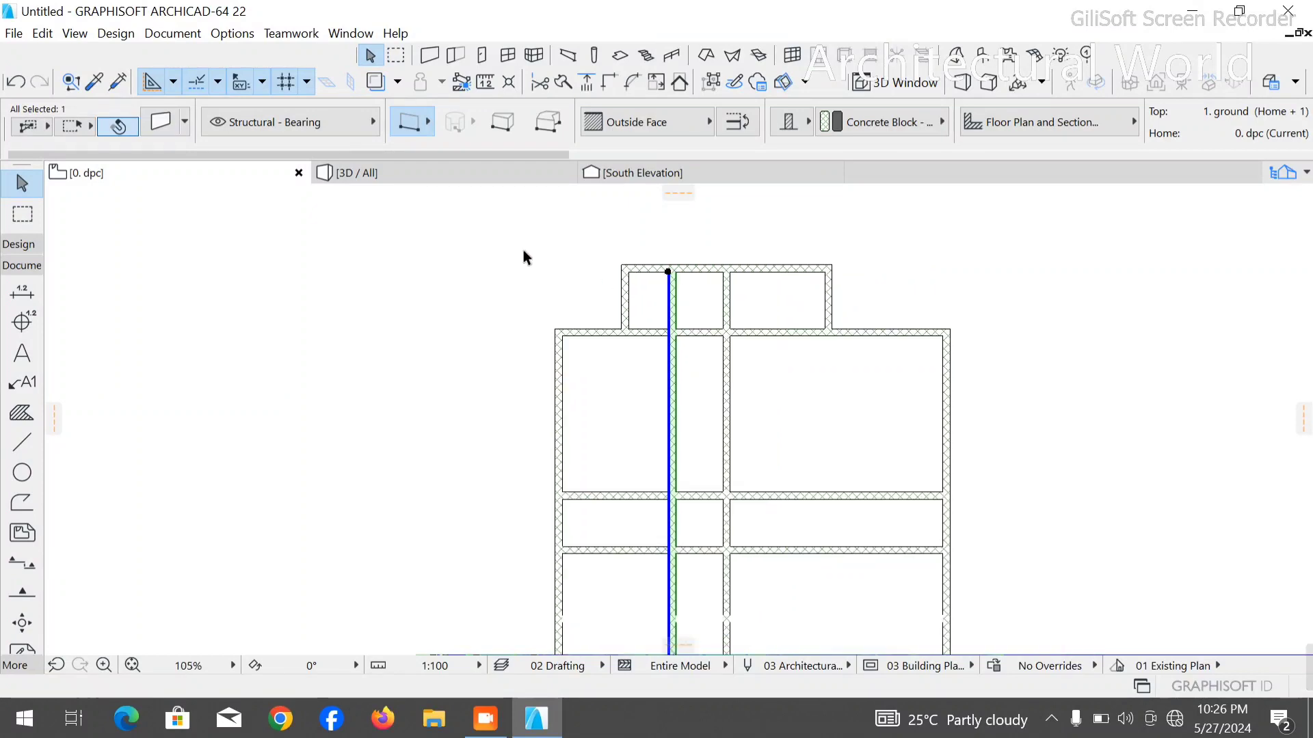
pyautogui.scroll(2, 602, 281)
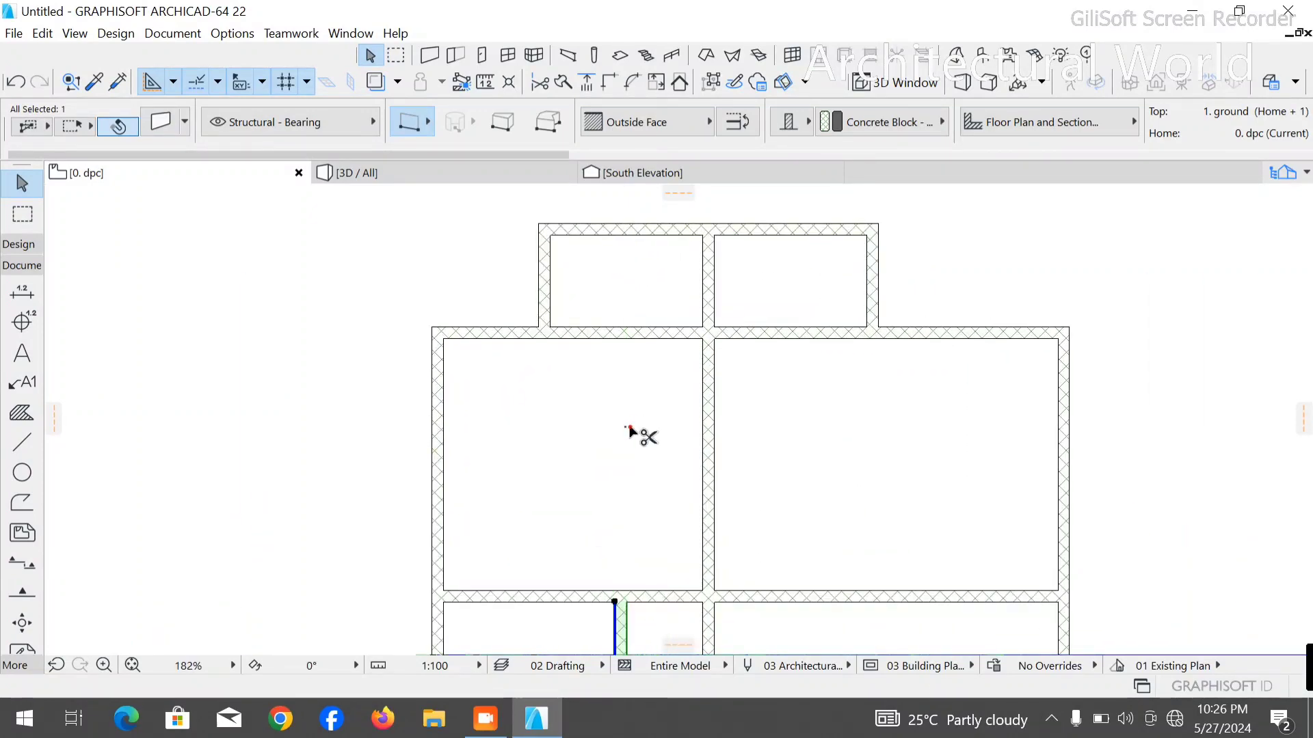
pyautogui.scroll(-3, 639, 430)
pyautogui.scroll(-5, 608, 519)
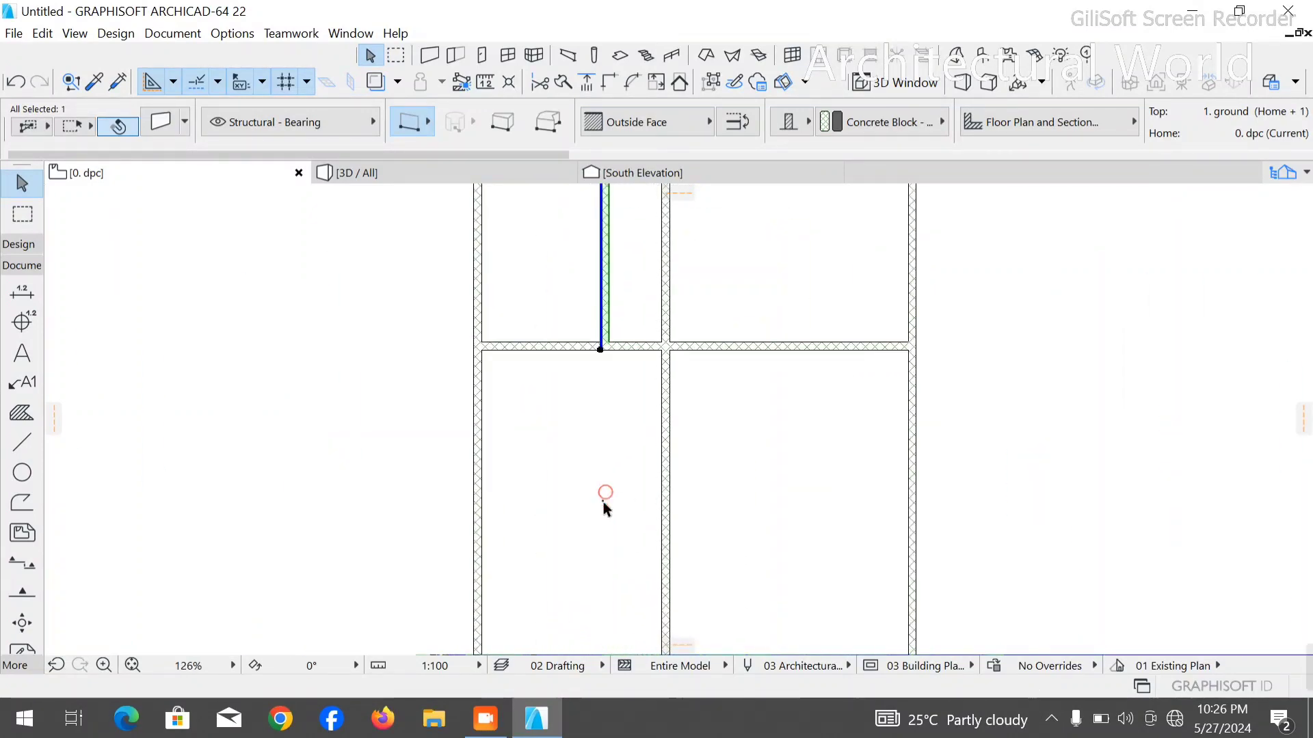
# - Trim away the horizontal wall between the two narrow rows, from the new short partition to the right outer wall
pyautogui.scroll(4, 611, 413)
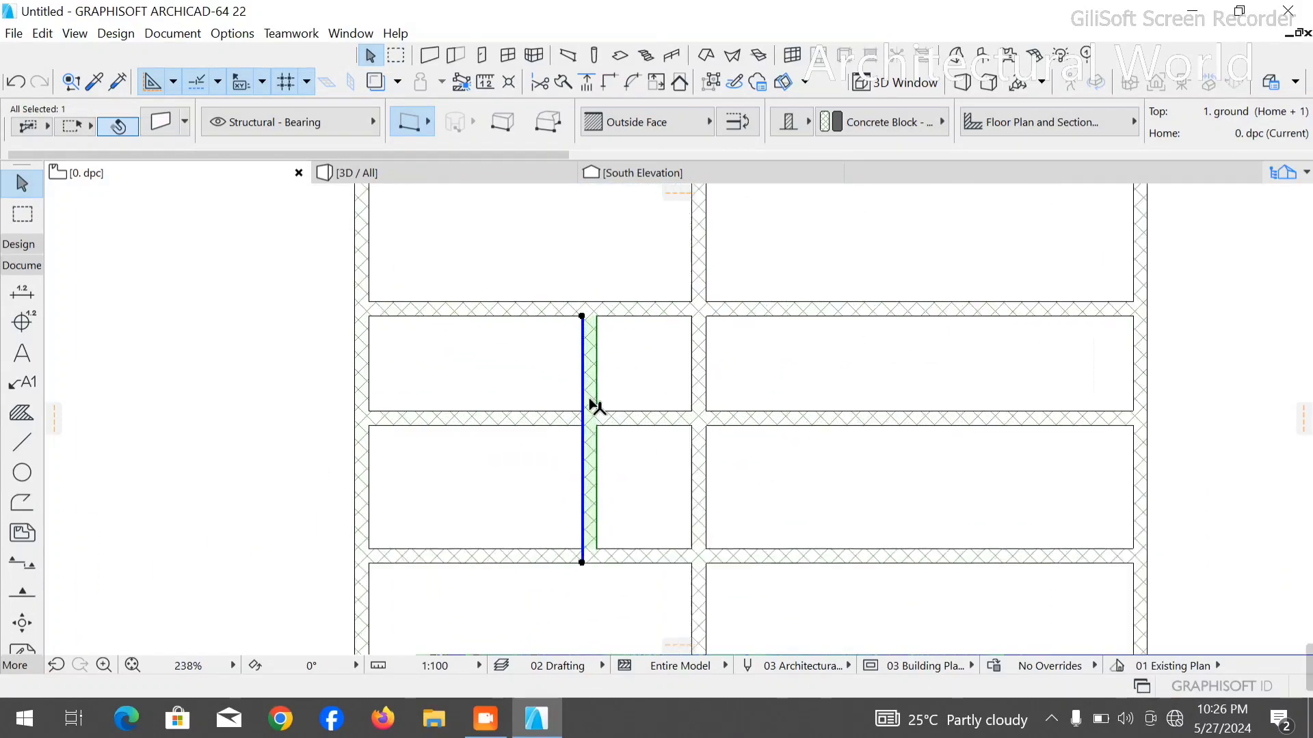
pyautogui.scroll(3, 594, 407)
pyautogui.click(641, 420)
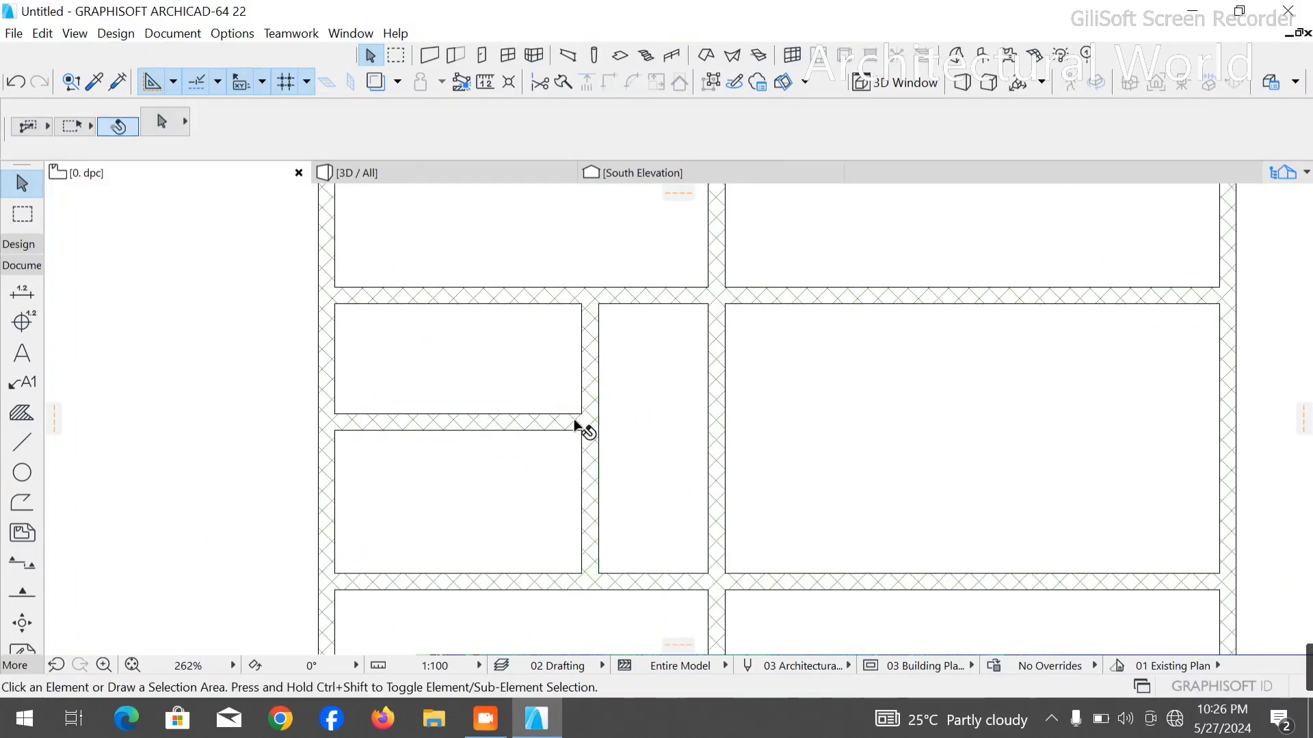
pyautogui.scroll(-5, 584, 428)
pyautogui.scroll(2, 718, 232)
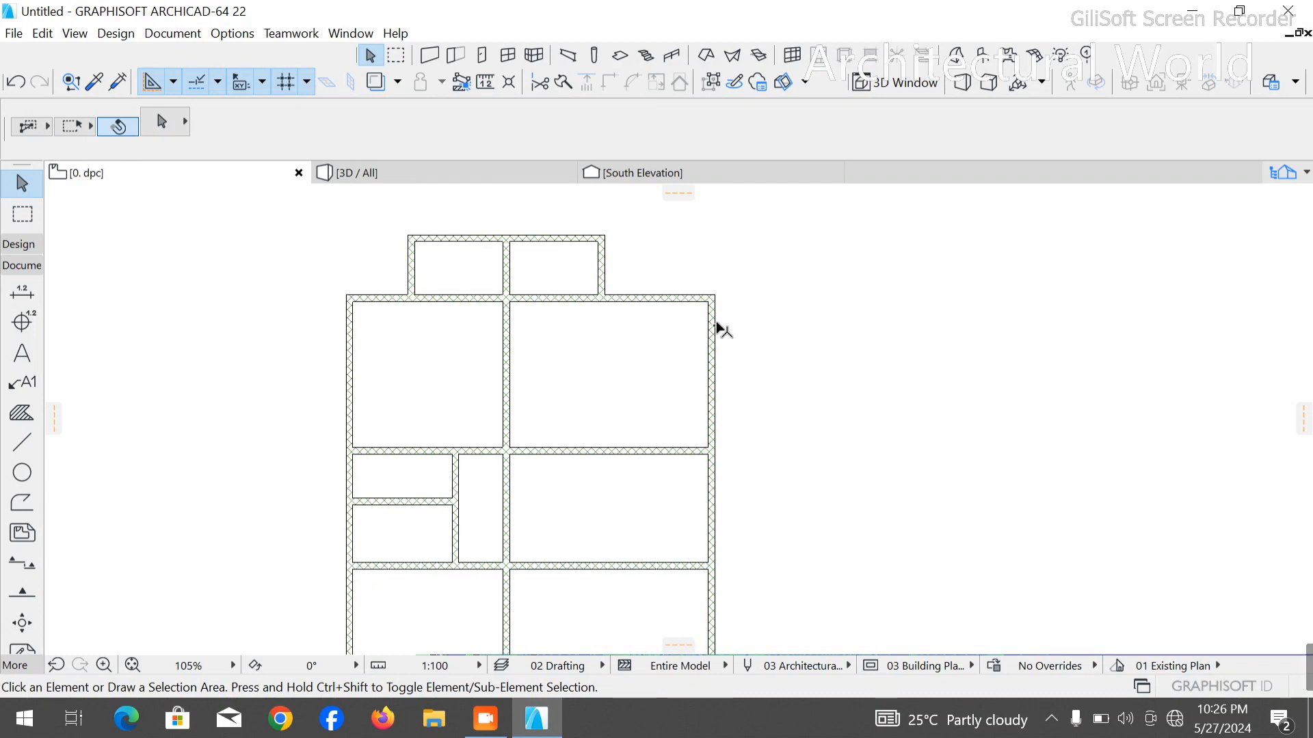
pyautogui.scroll(4, 712, 299)
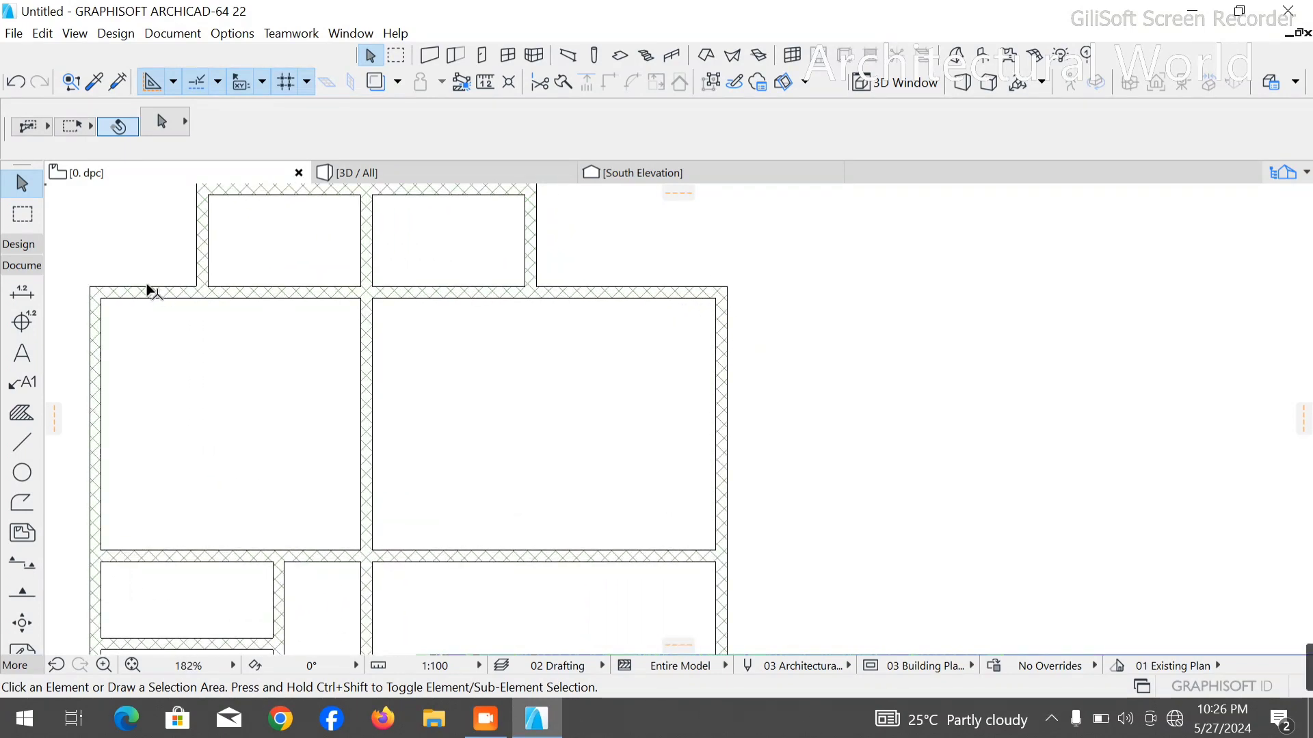
pyautogui.click(25, 450)
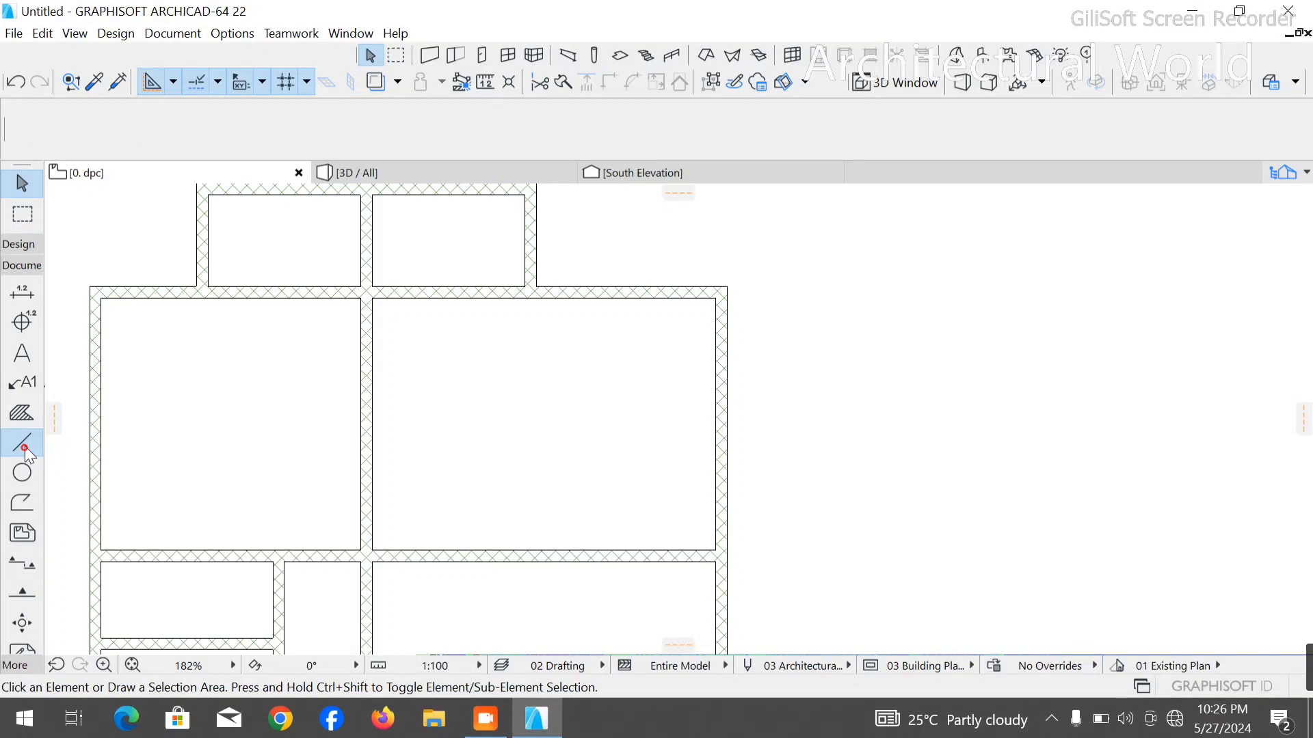
pyautogui.click(716, 299)
pyautogui.write('2000')
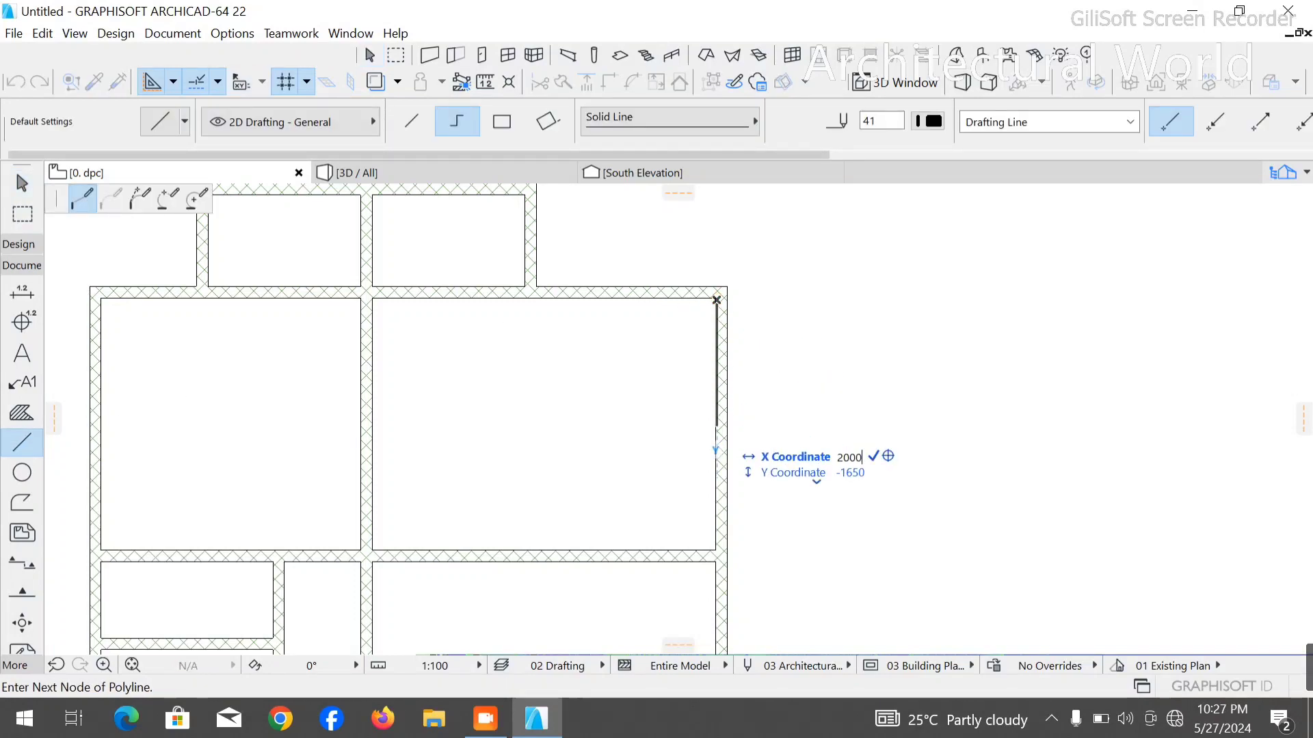
pyautogui.press('Return')
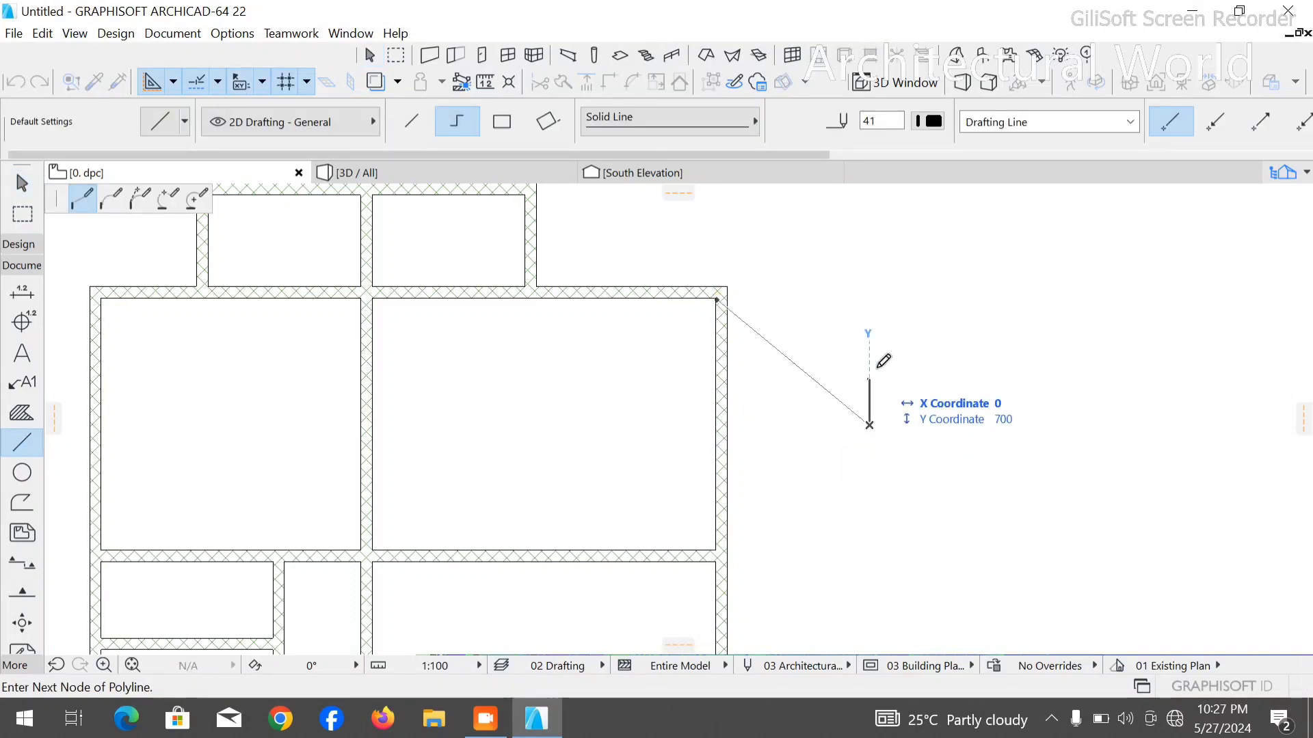
pyautogui.press('Escape')
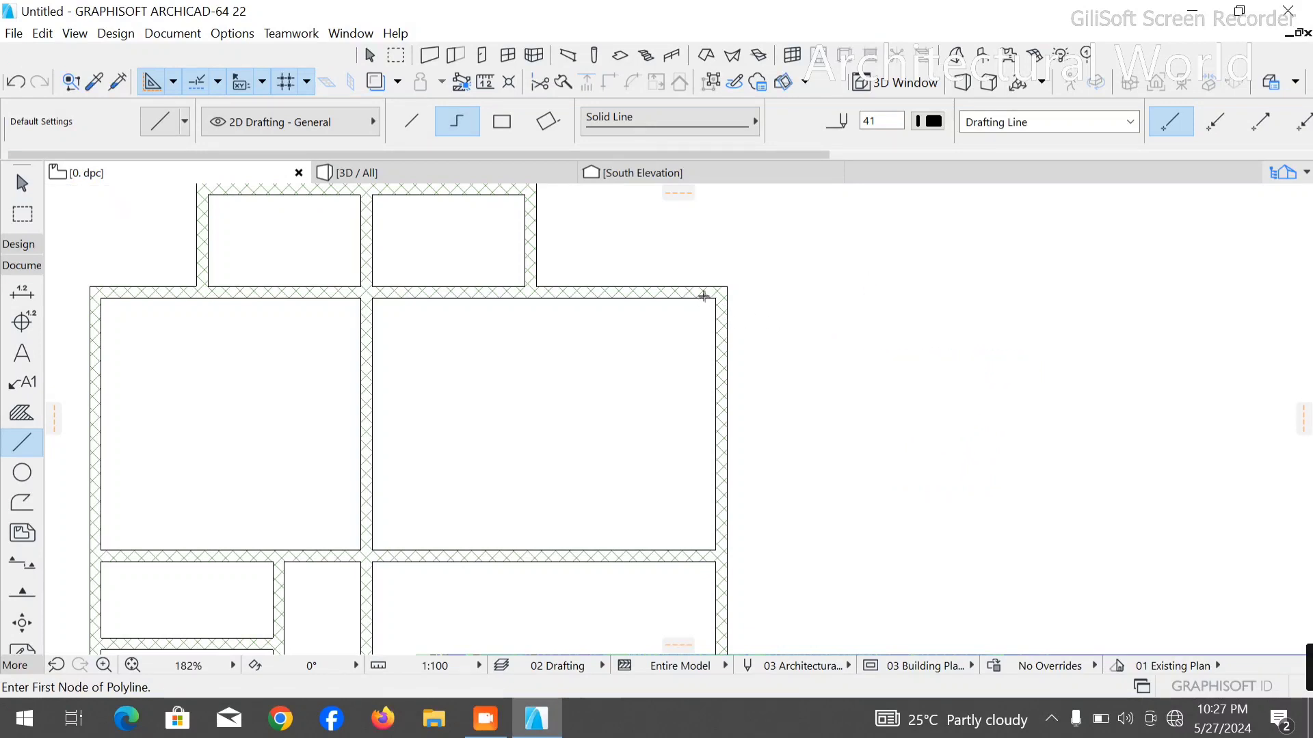
pyautogui.click(717, 296)
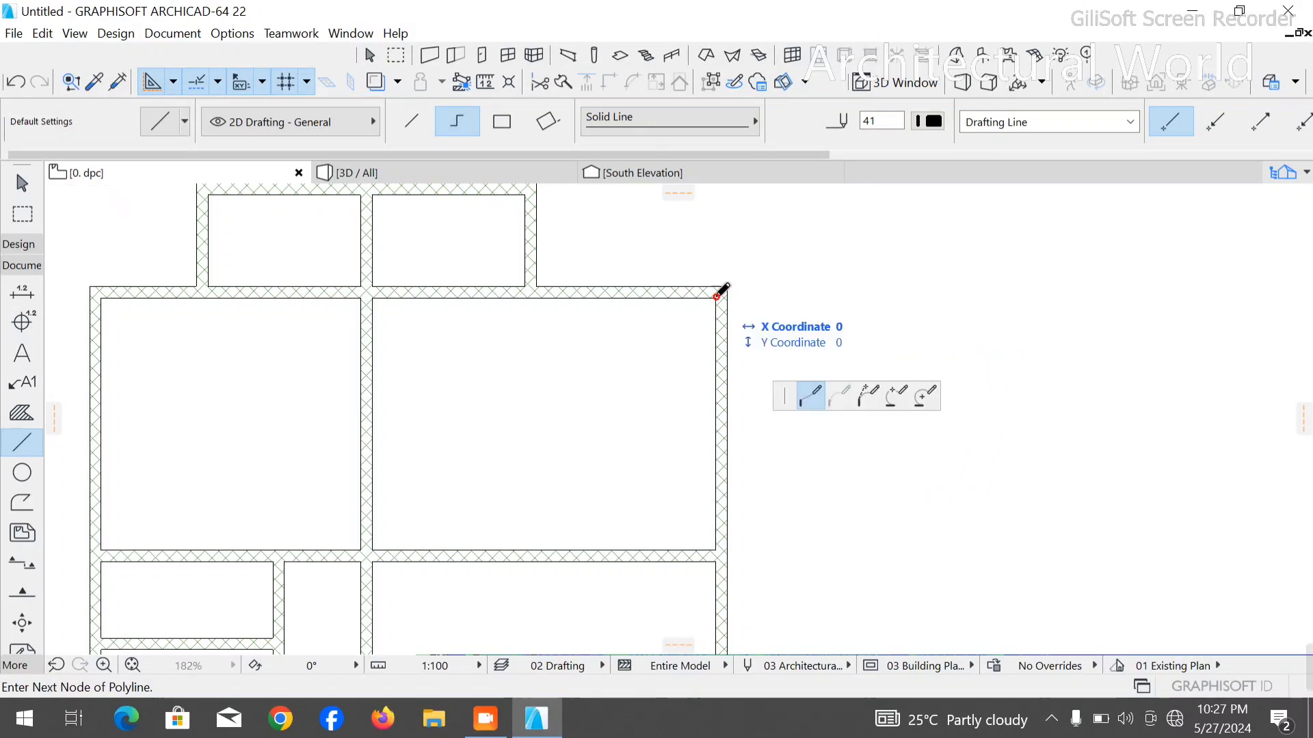
pyautogui.rightClick(714, 374)
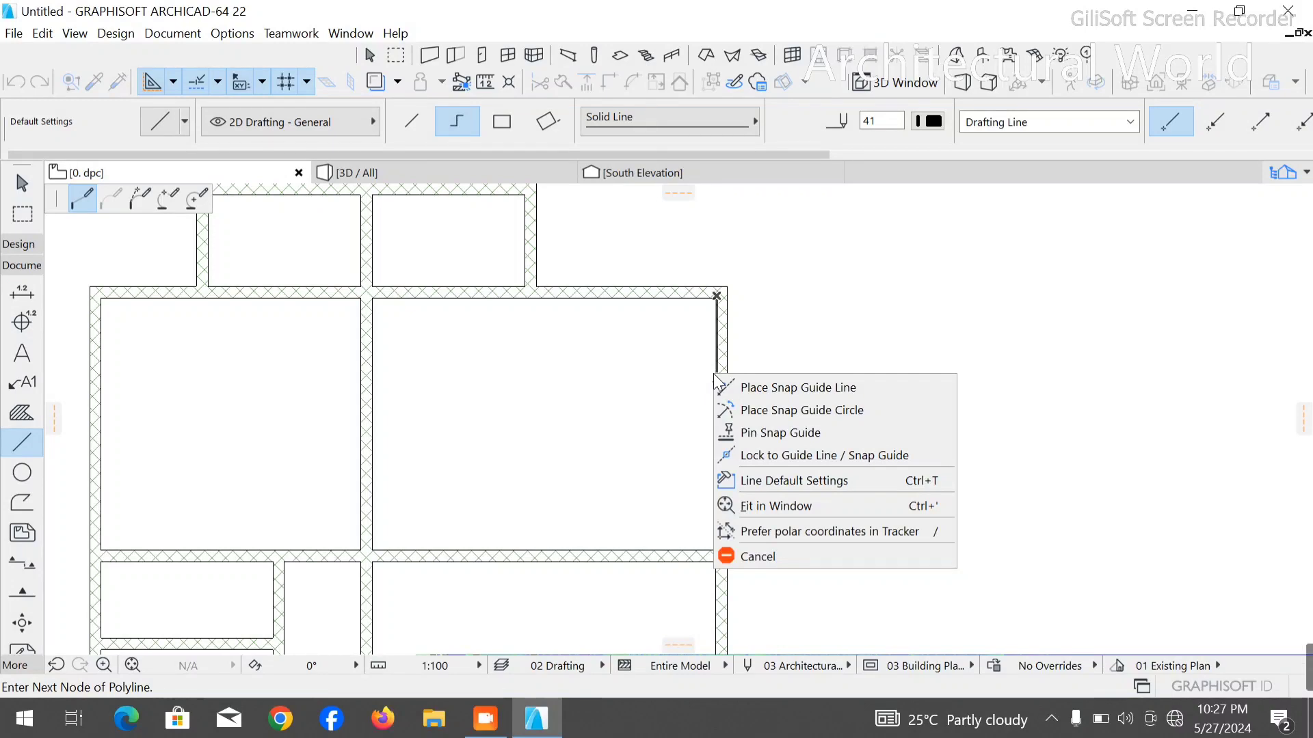
pyautogui.click(868, 482)
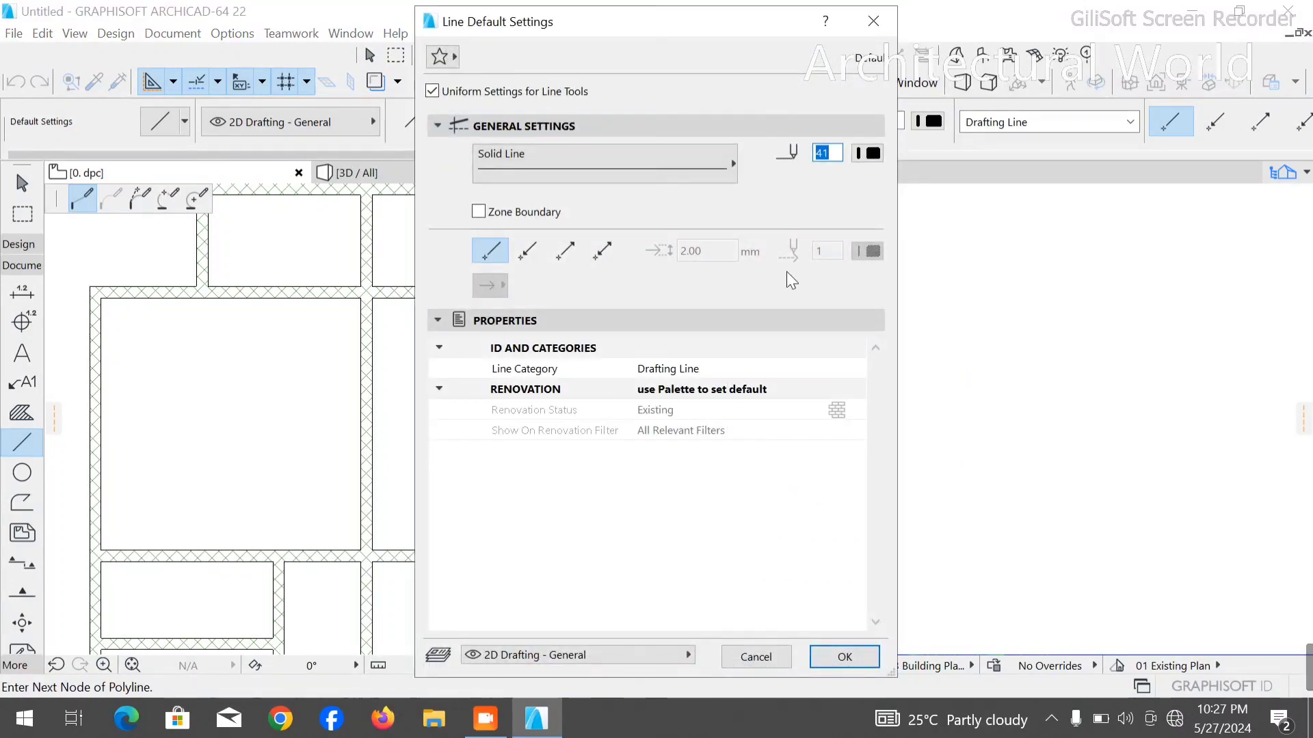
pyautogui.press('Return')
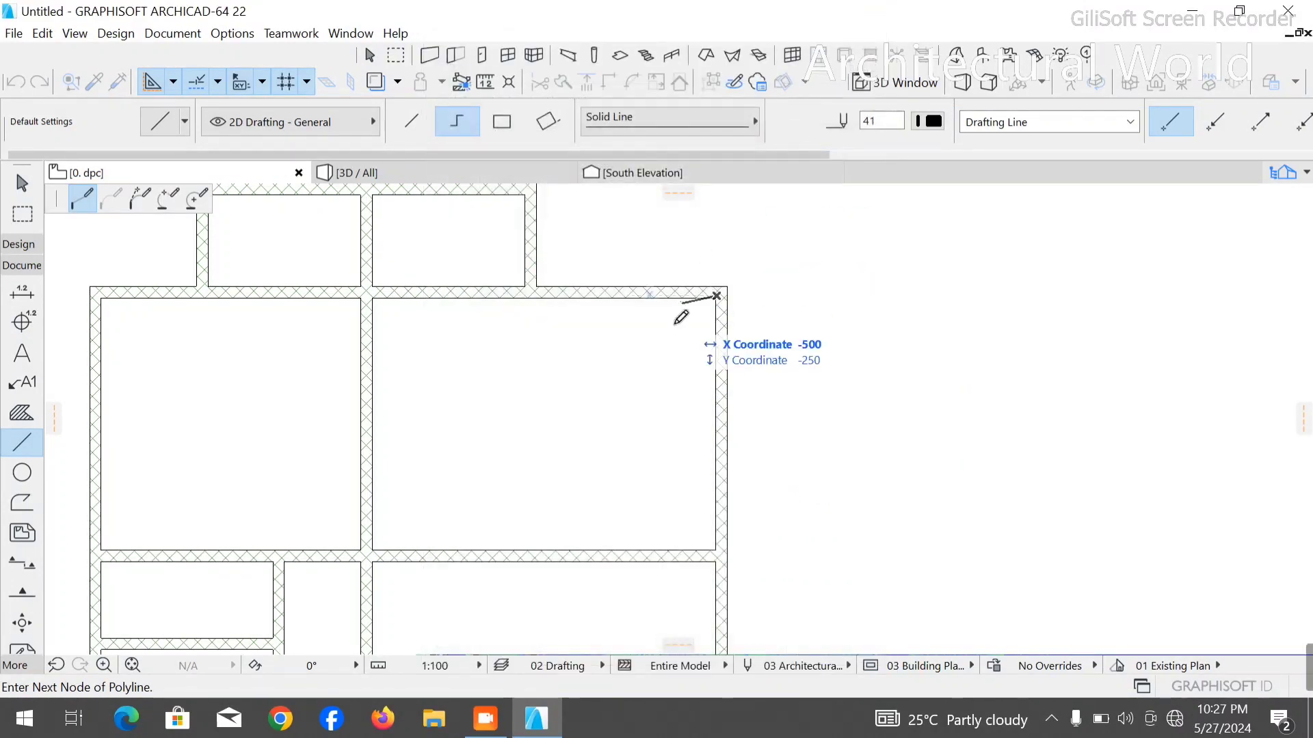
pyautogui.rightClick(716, 387)
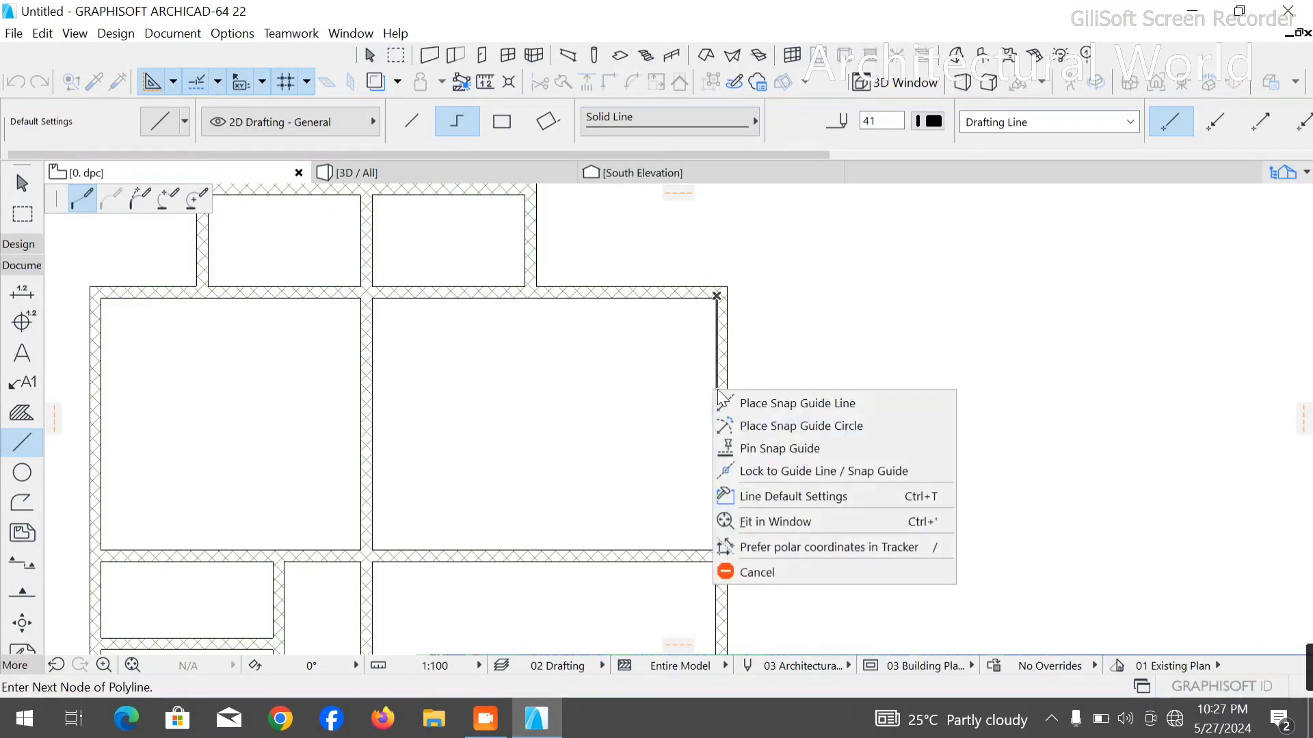
pyautogui.click(781, 404)
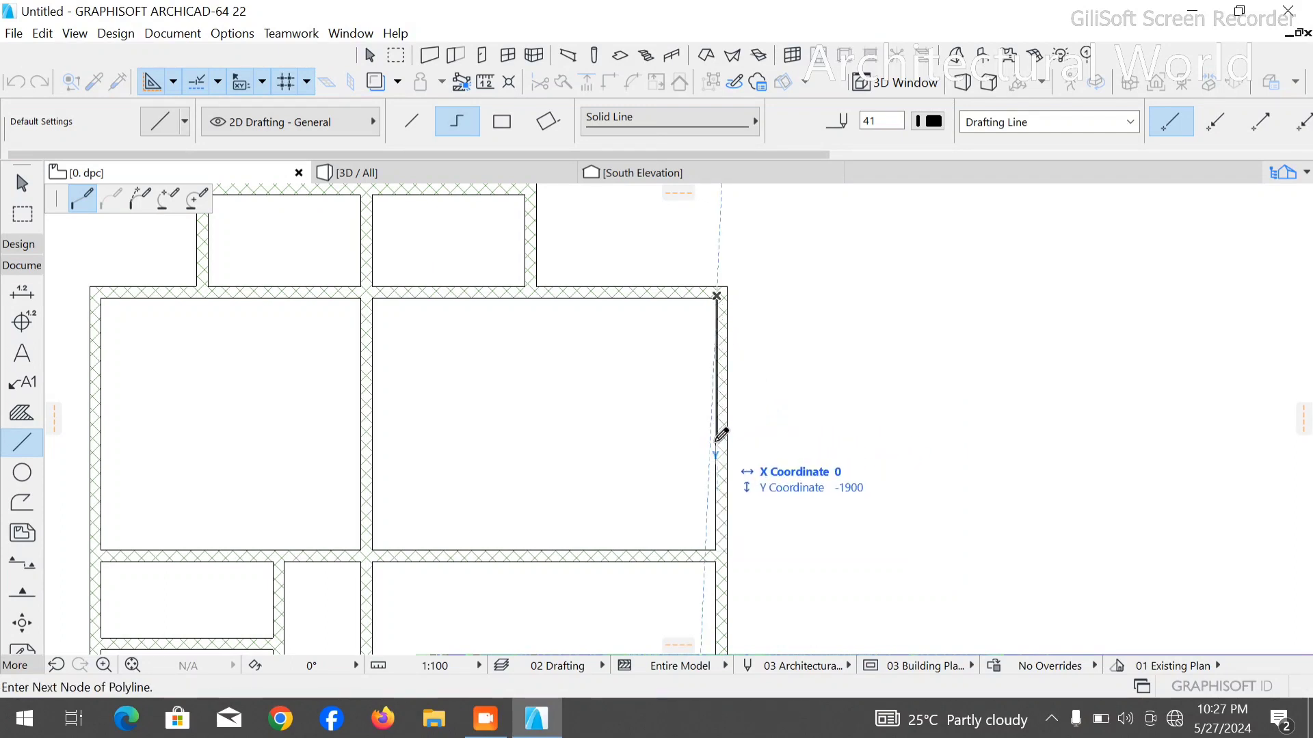
pyautogui.write('2')
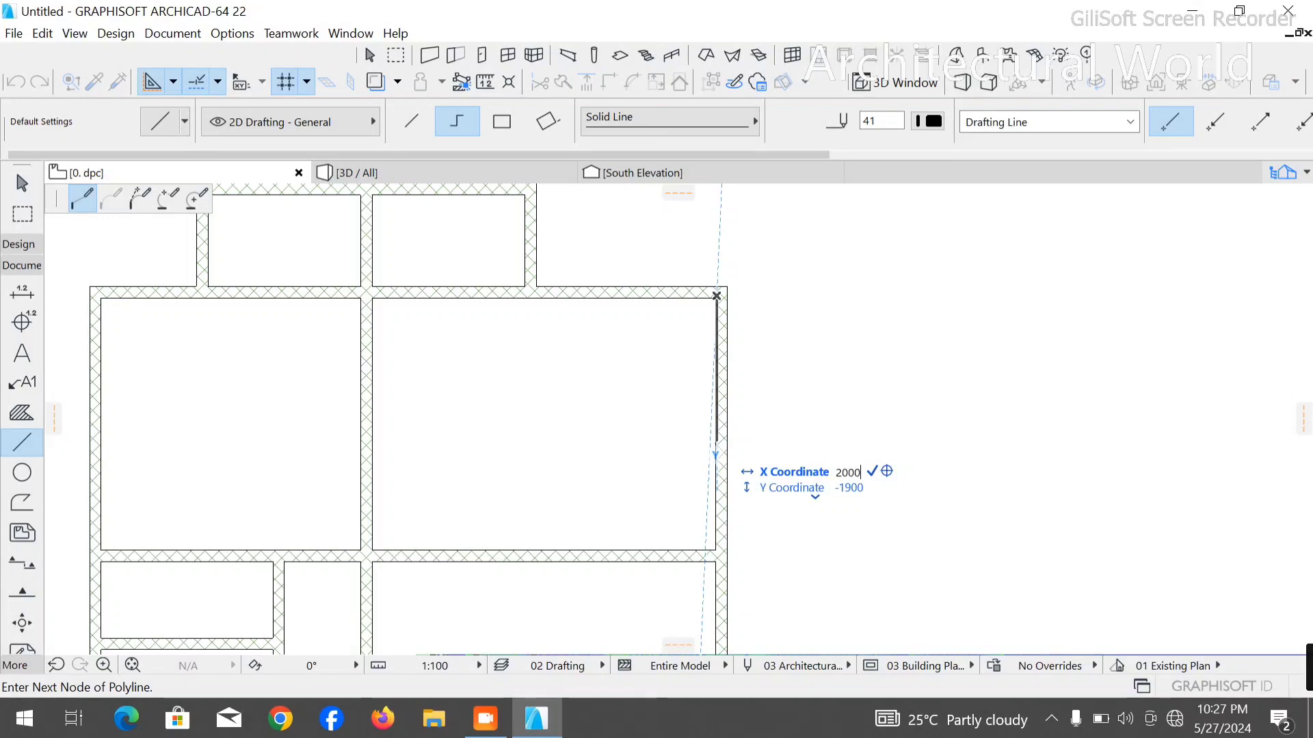
pyautogui.write('000')
pyautogui.press('Return')
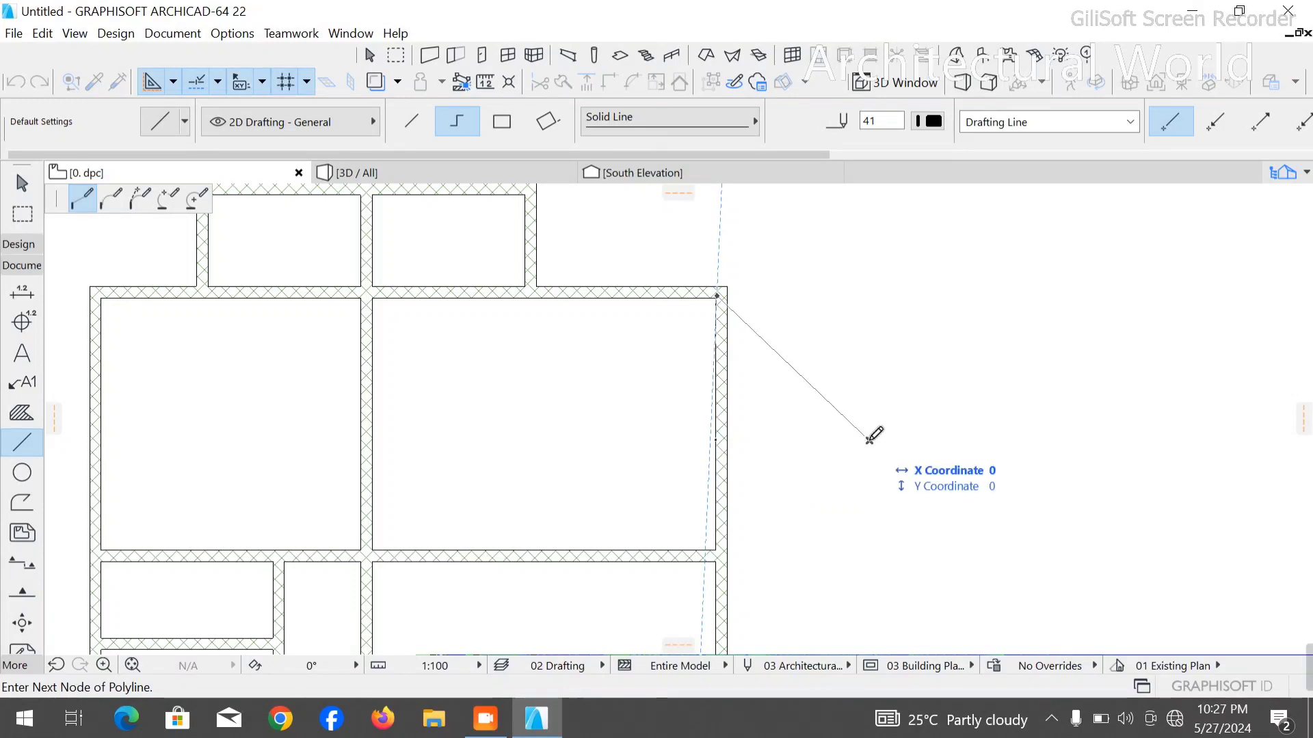
pyautogui.click(869, 440)
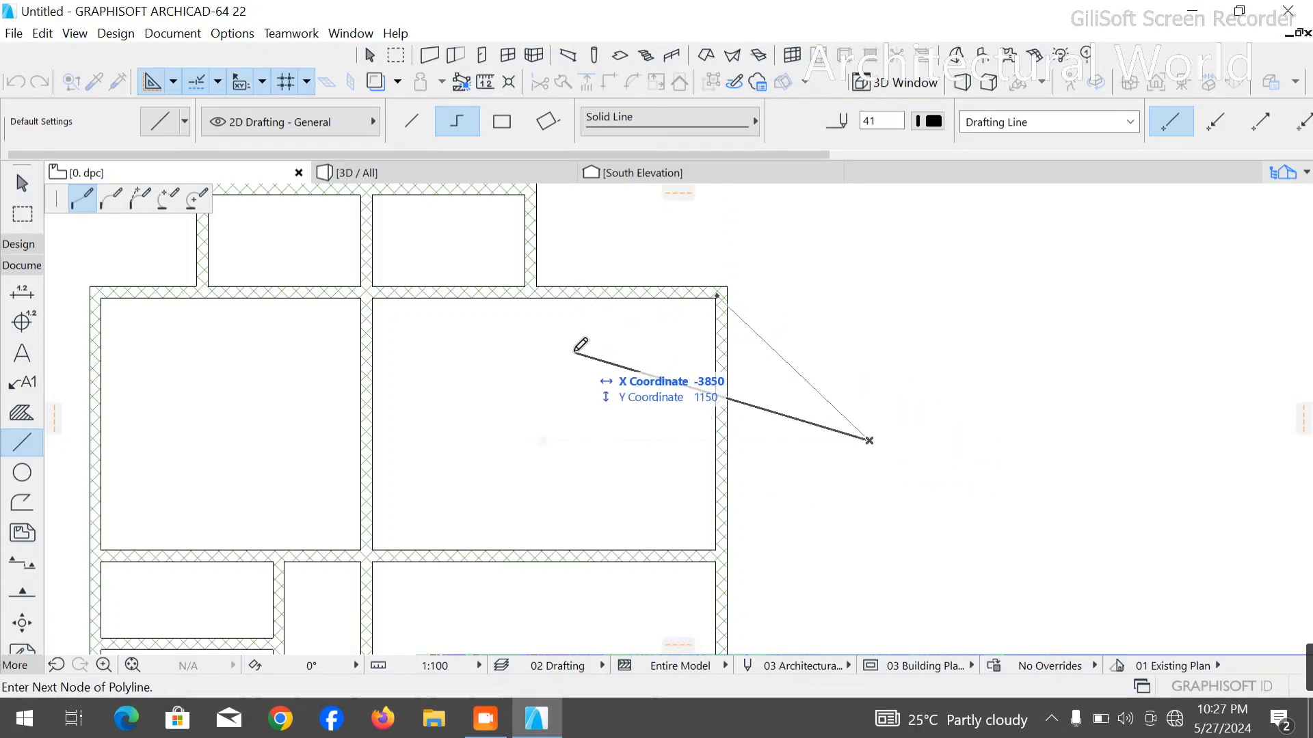
pyautogui.press('Escape')
# - Turn the guide lines off and back on
pyautogui.click(152, 82)
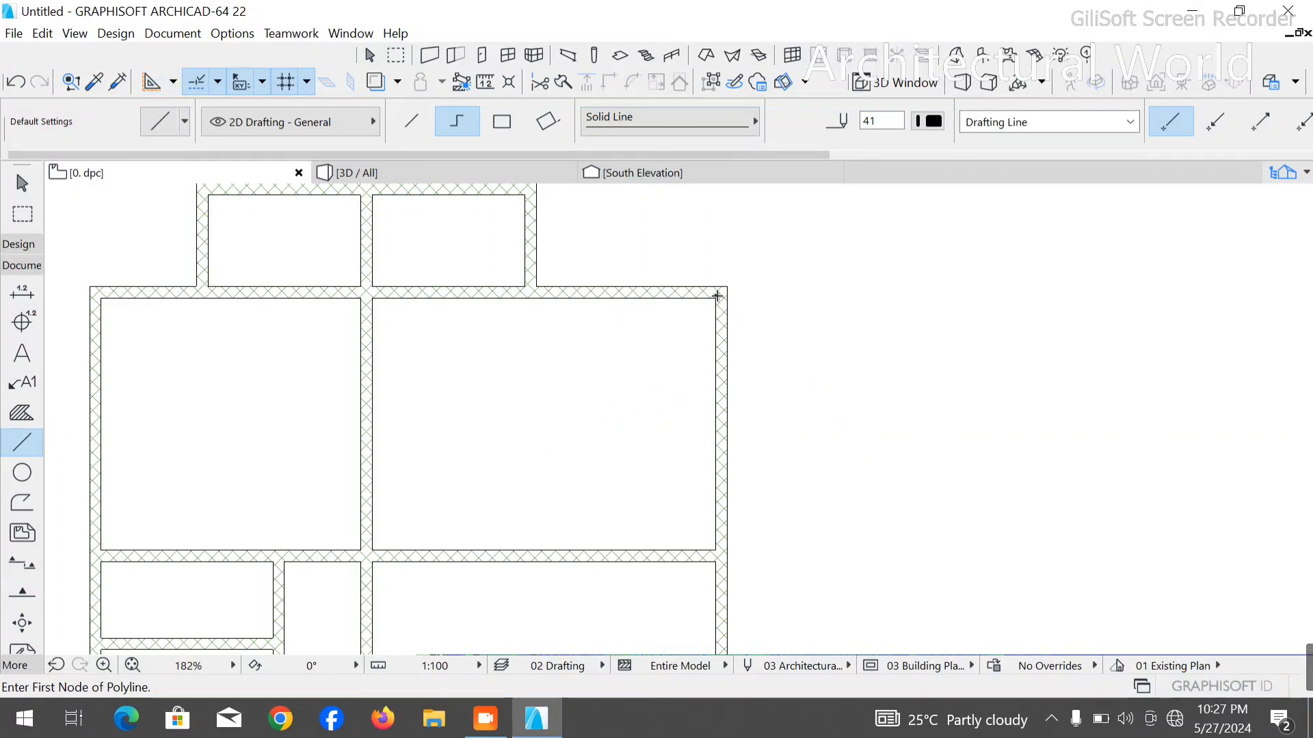
pyautogui.click(171, 83)
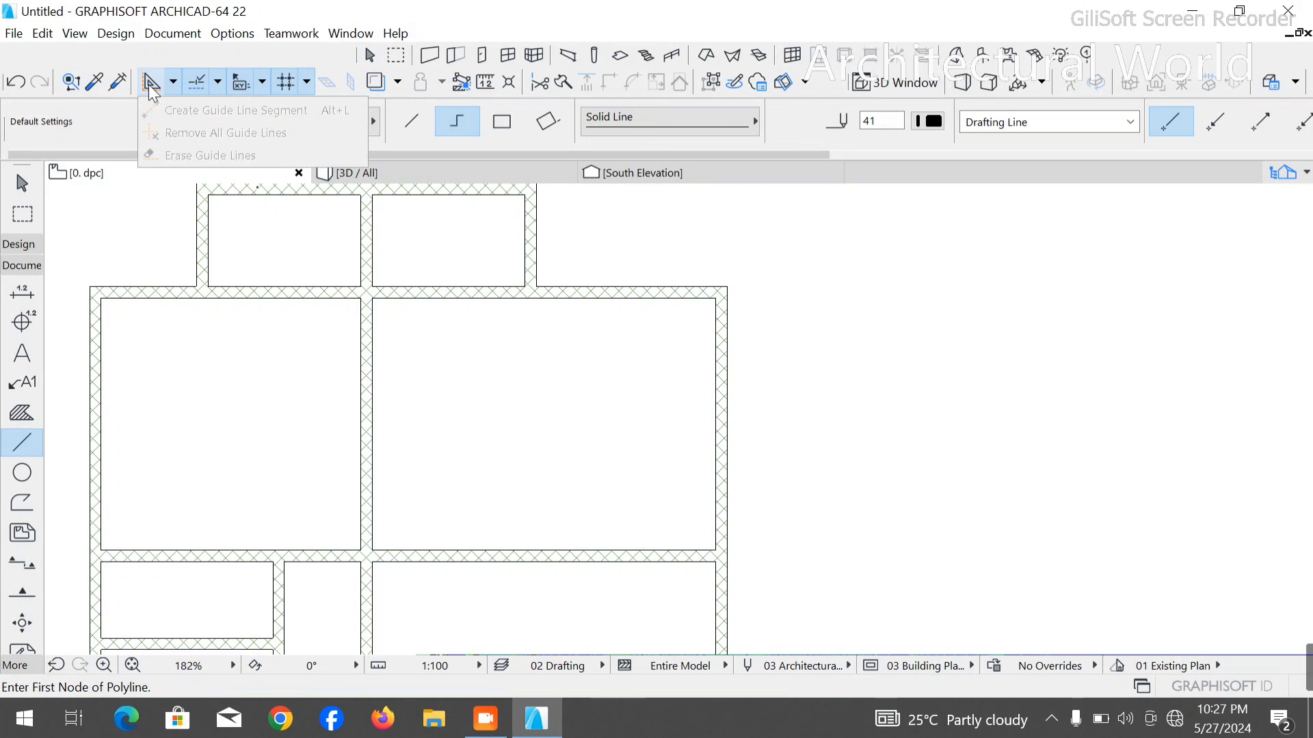
pyautogui.click(149, 85)
pyautogui.click(171, 79)
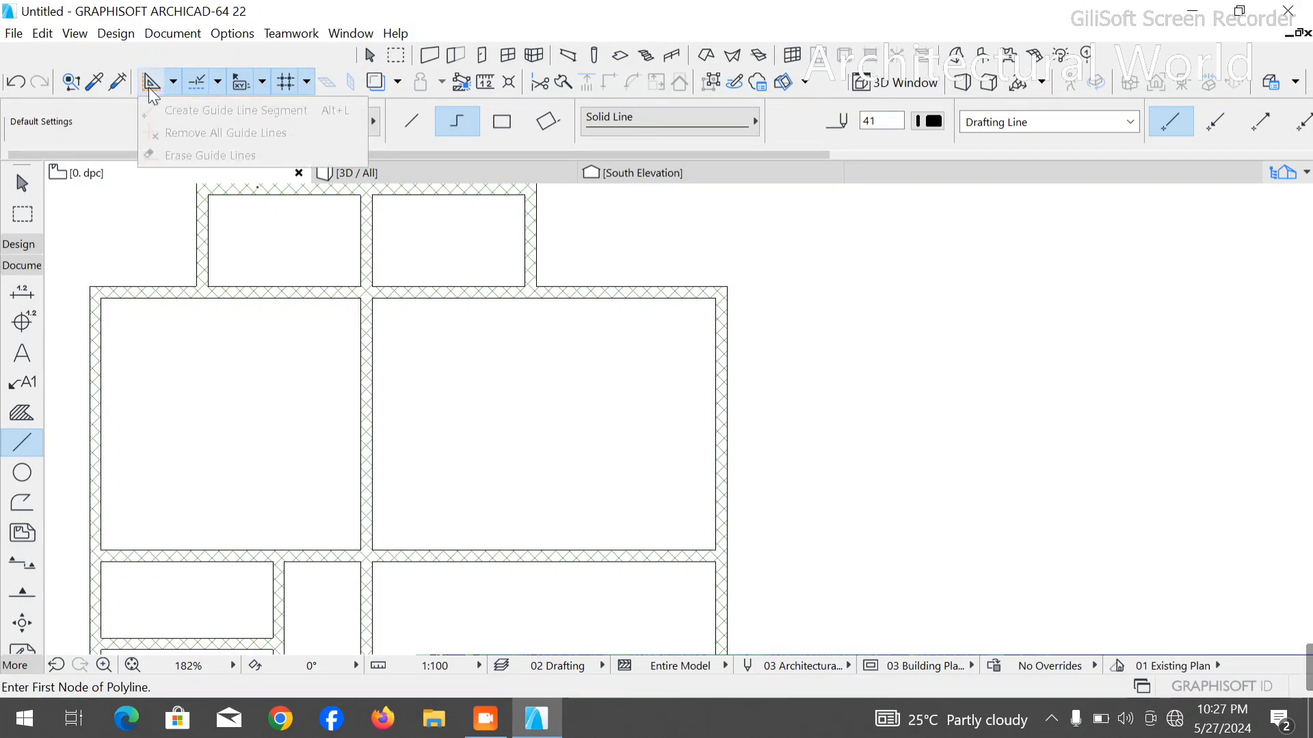
pyautogui.click(151, 87)
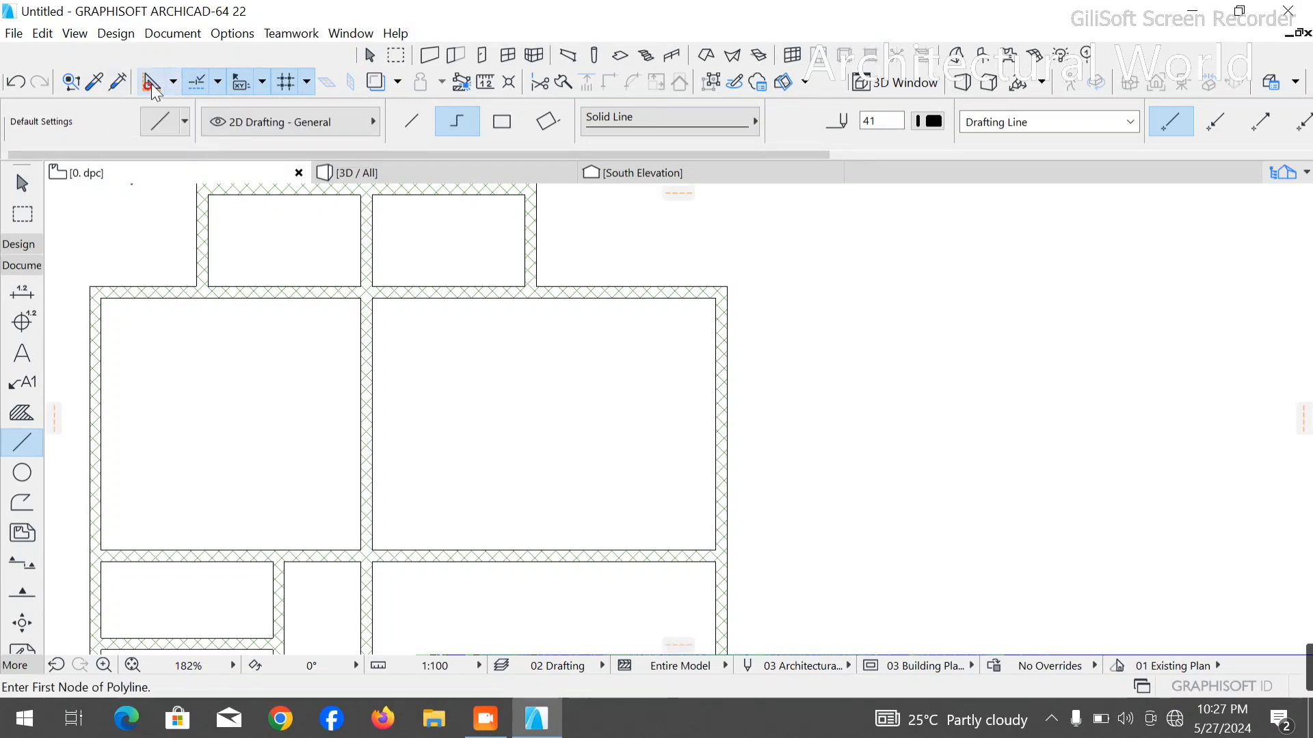
pyautogui.click(173, 83)
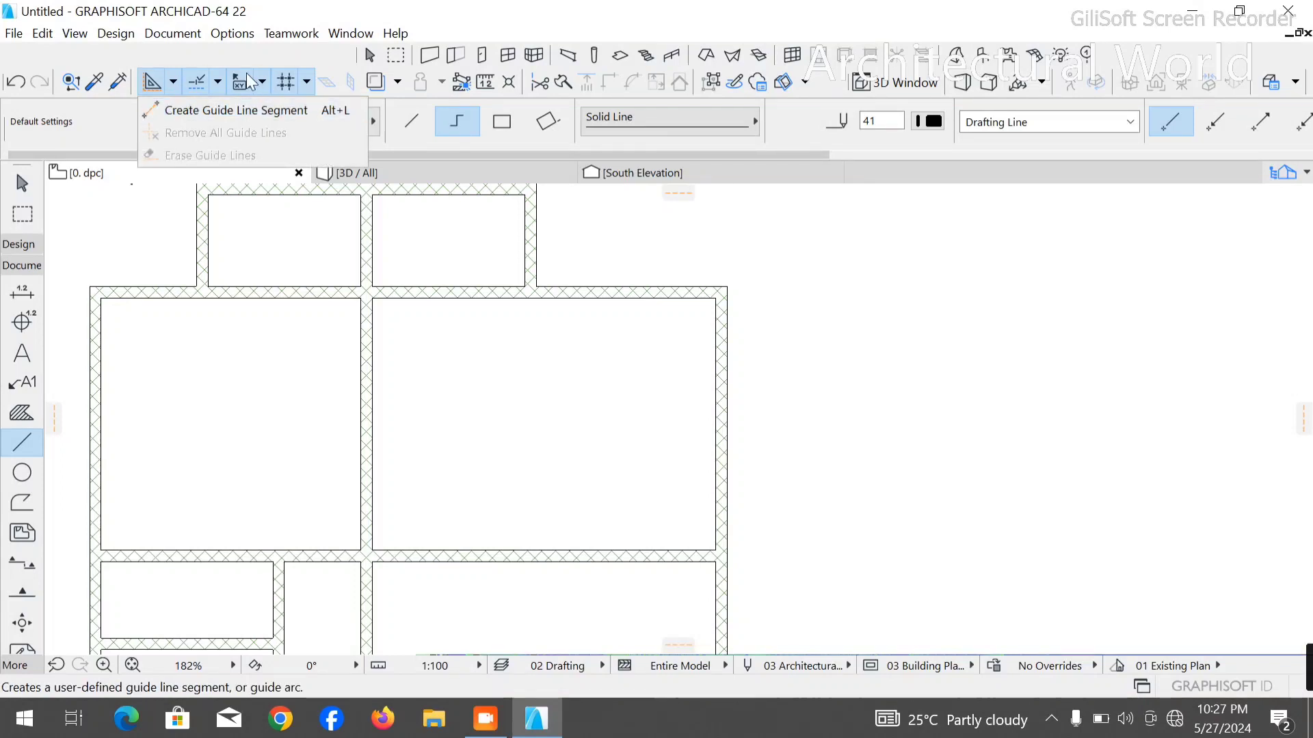
# - Start a polyline at the large right room's upper outer corner and set the tracker to prefer polar coordinates
pyautogui.click(719, 306)
pyautogui.click(716, 300)
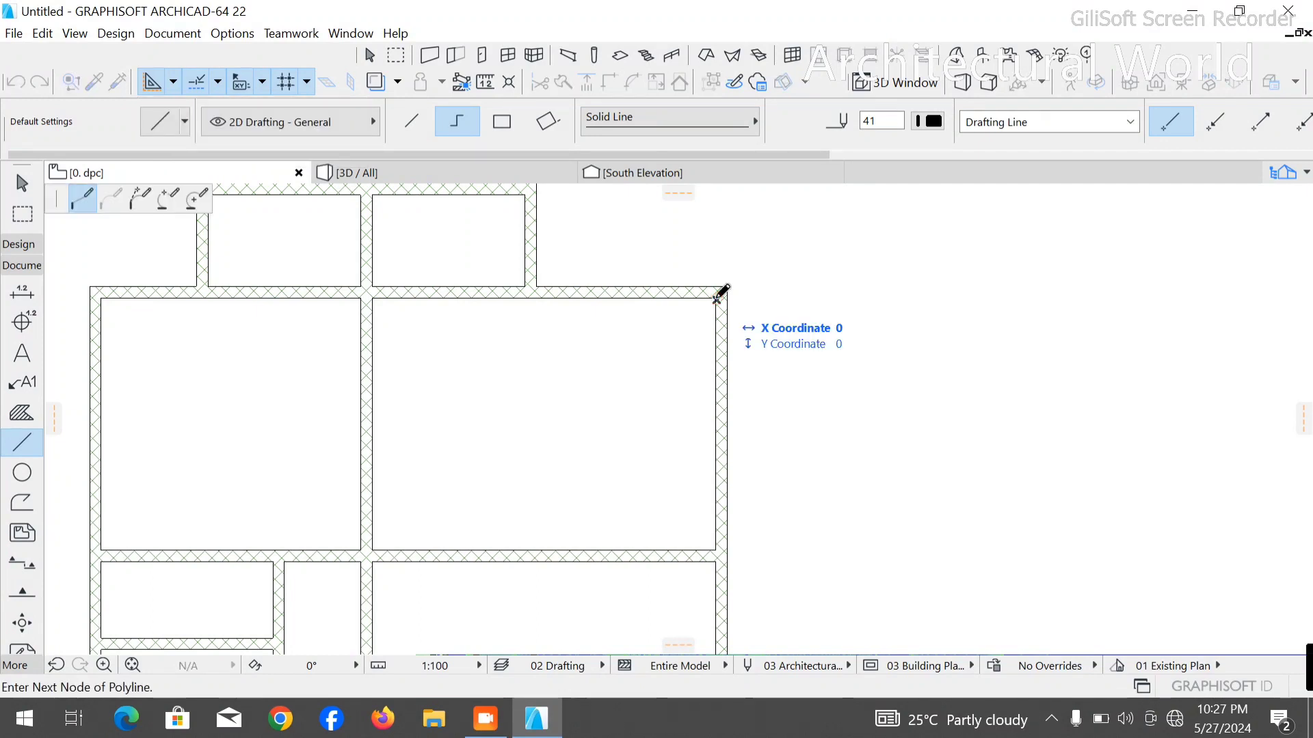
pyautogui.rightClick(716, 390)
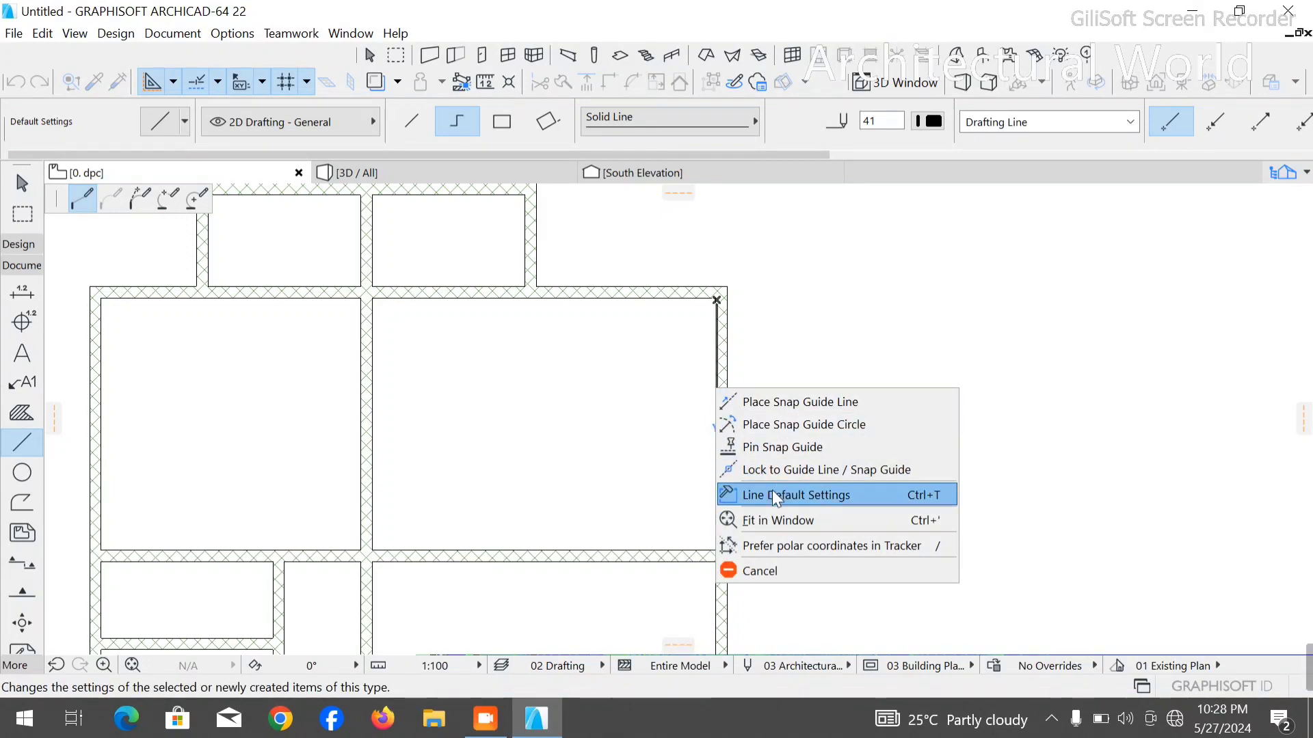
pyautogui.click(782, 544)
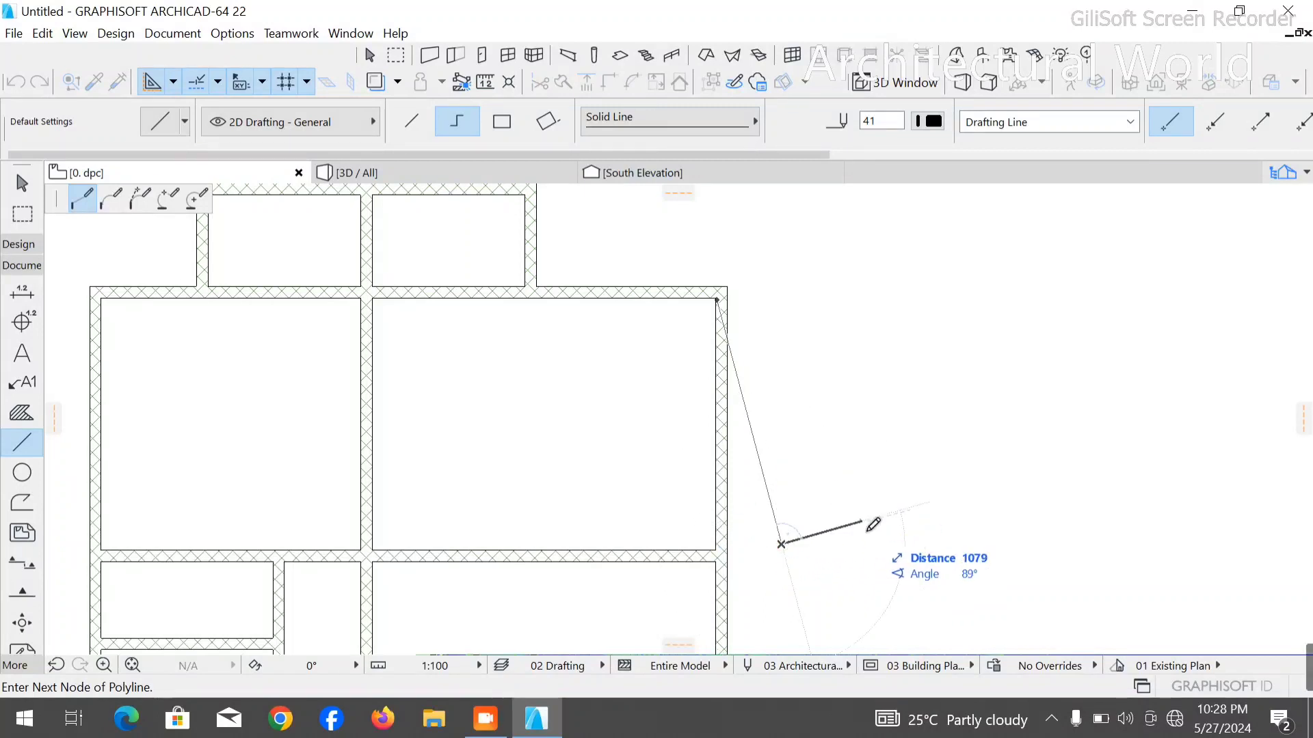
pyautogui.rightClick(783, 604)
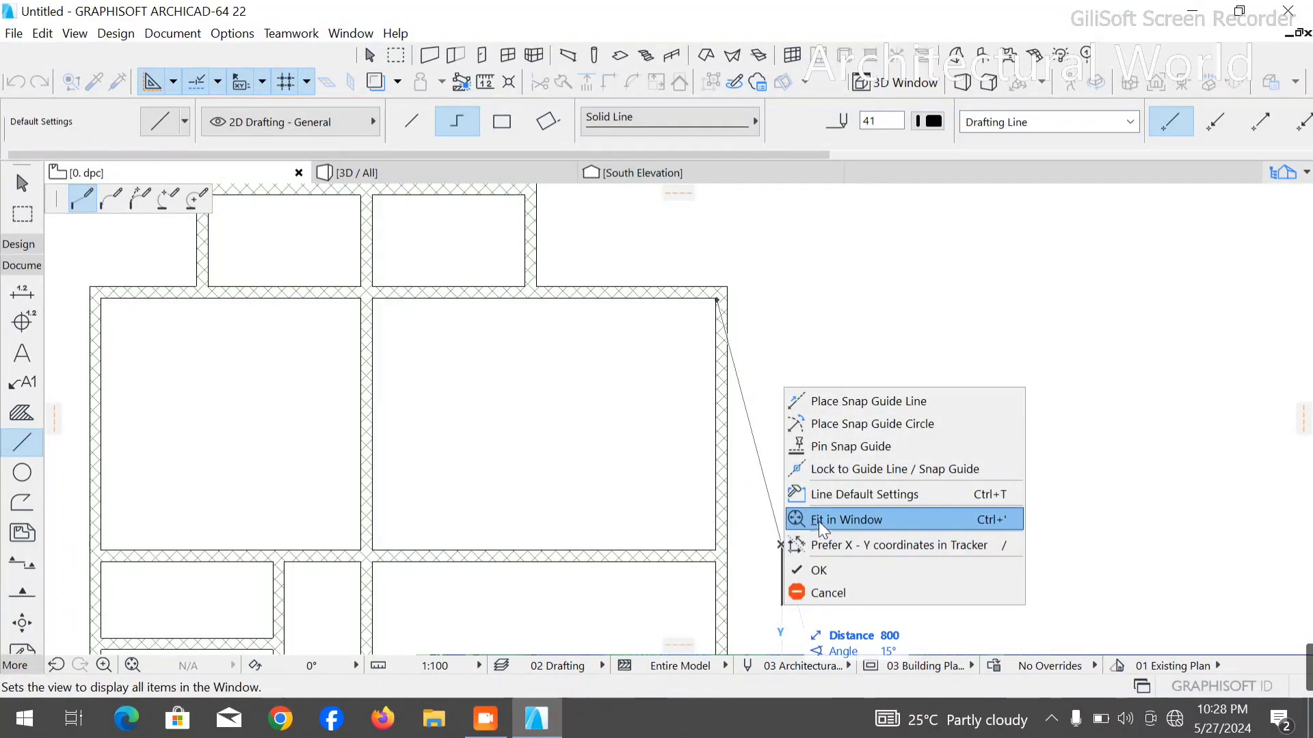
pyautogui.click(856, 397)
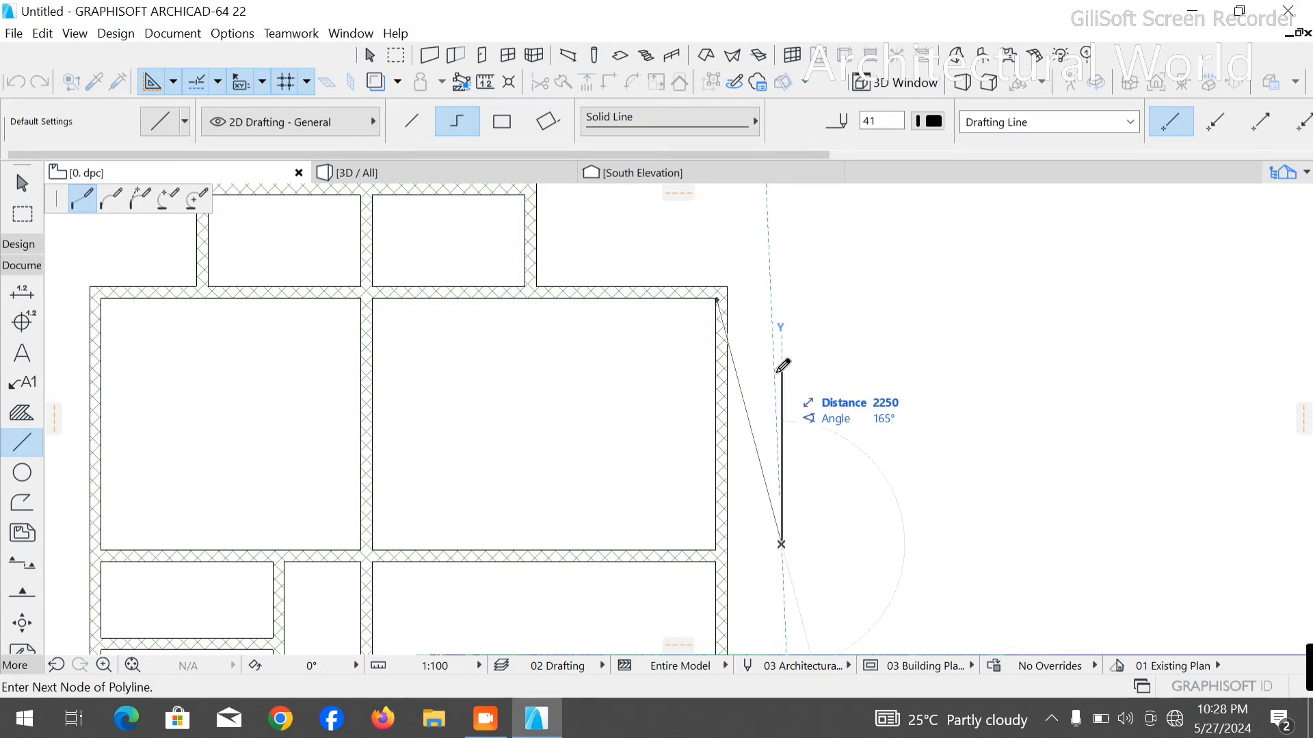
pyautogui.write('10')
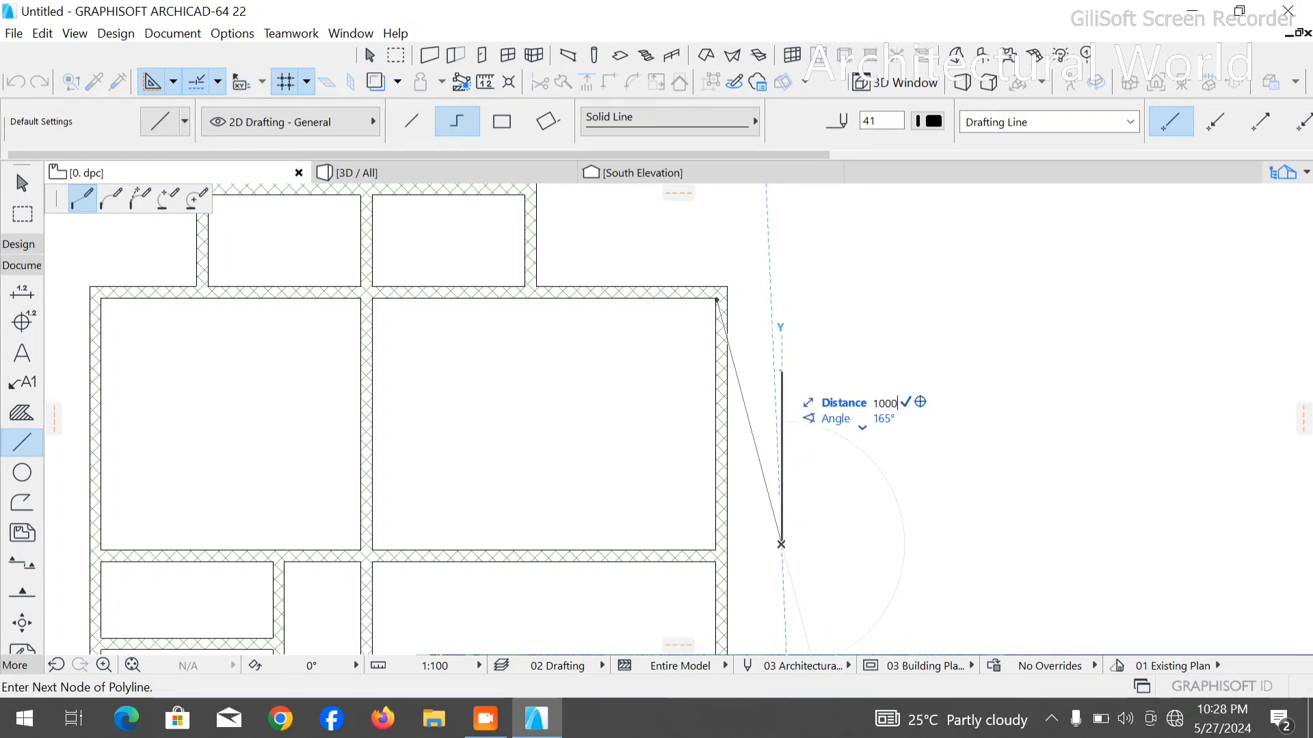
pyautogui.write('00')
pyautogui.press('Return')
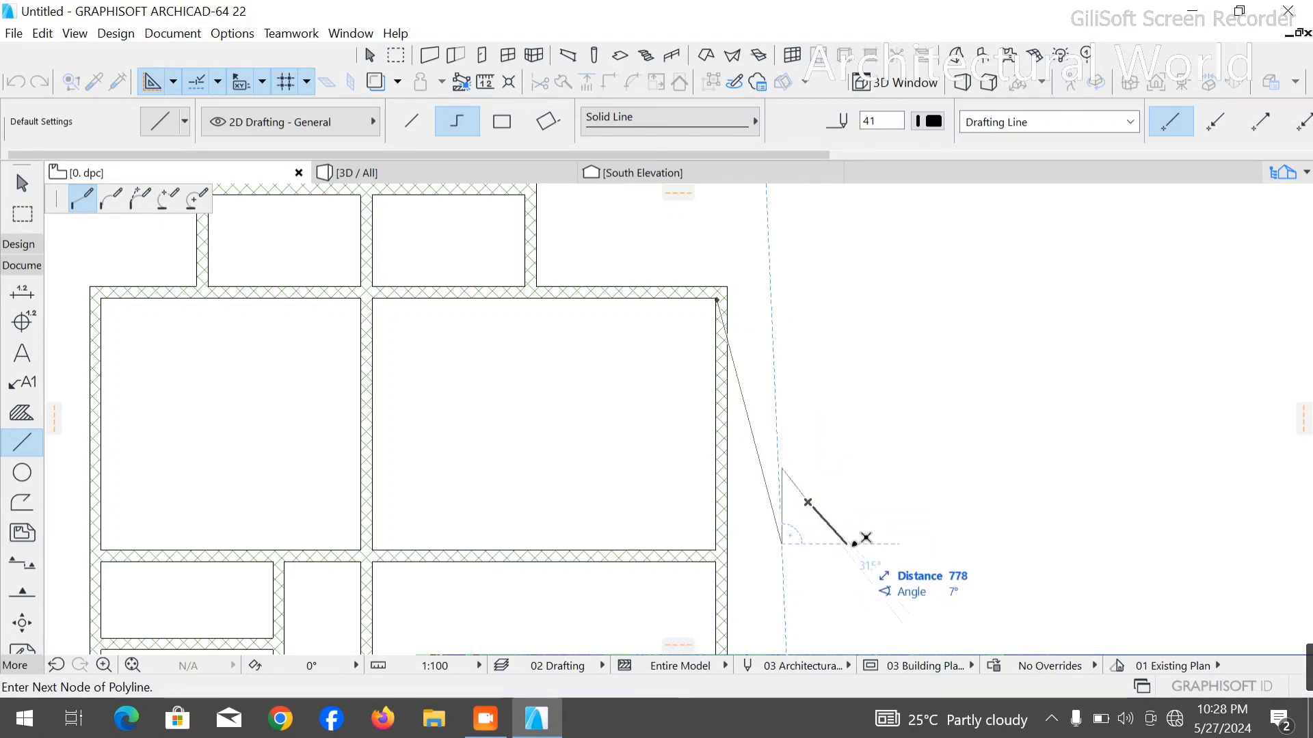
pyautogui.write('11')
pyautogui.press('Return')
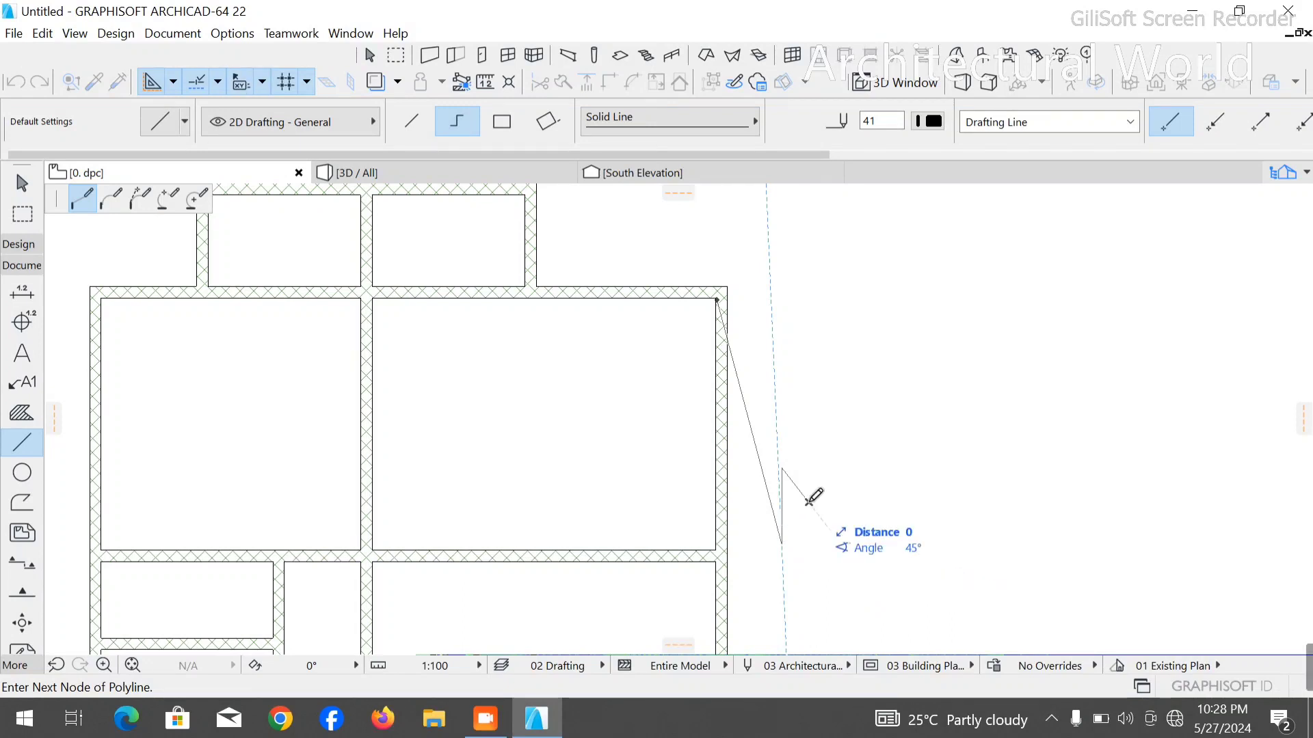
pyautogui.scroll(5, 820, 492)
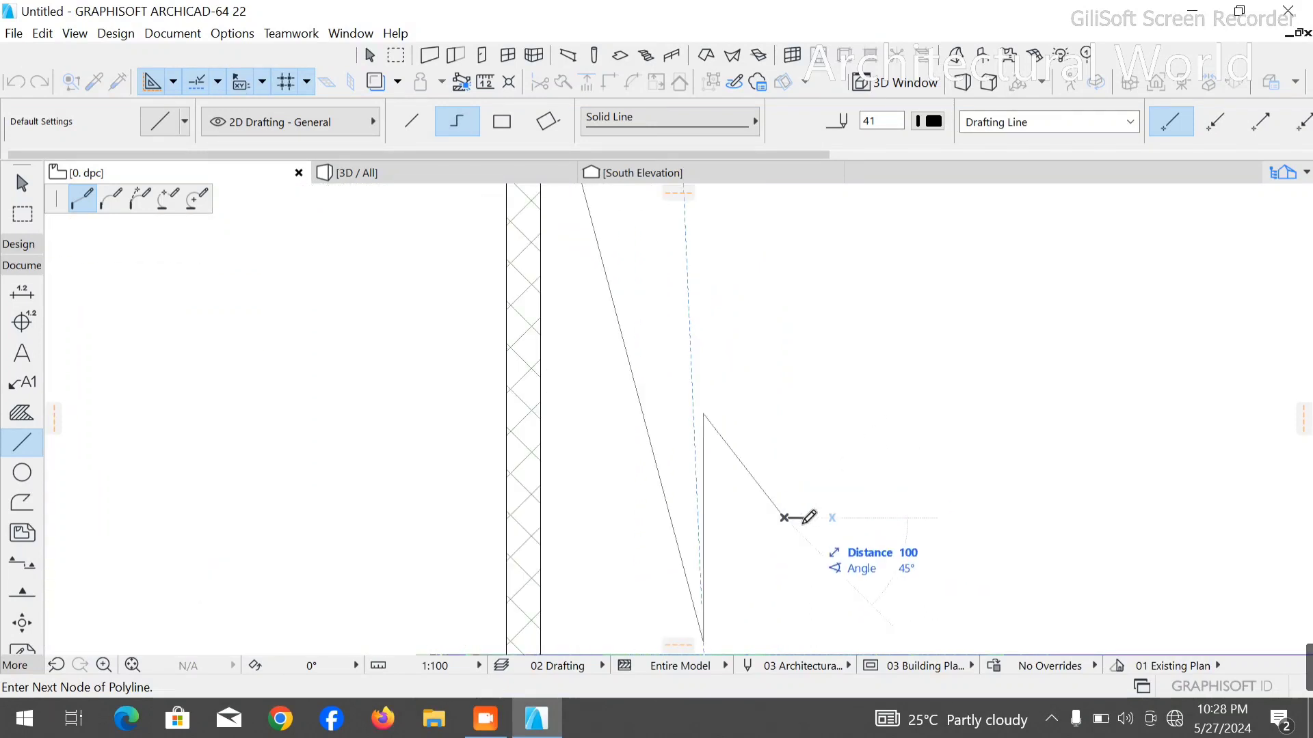
pyautogui.scroll(3, 804, 518)
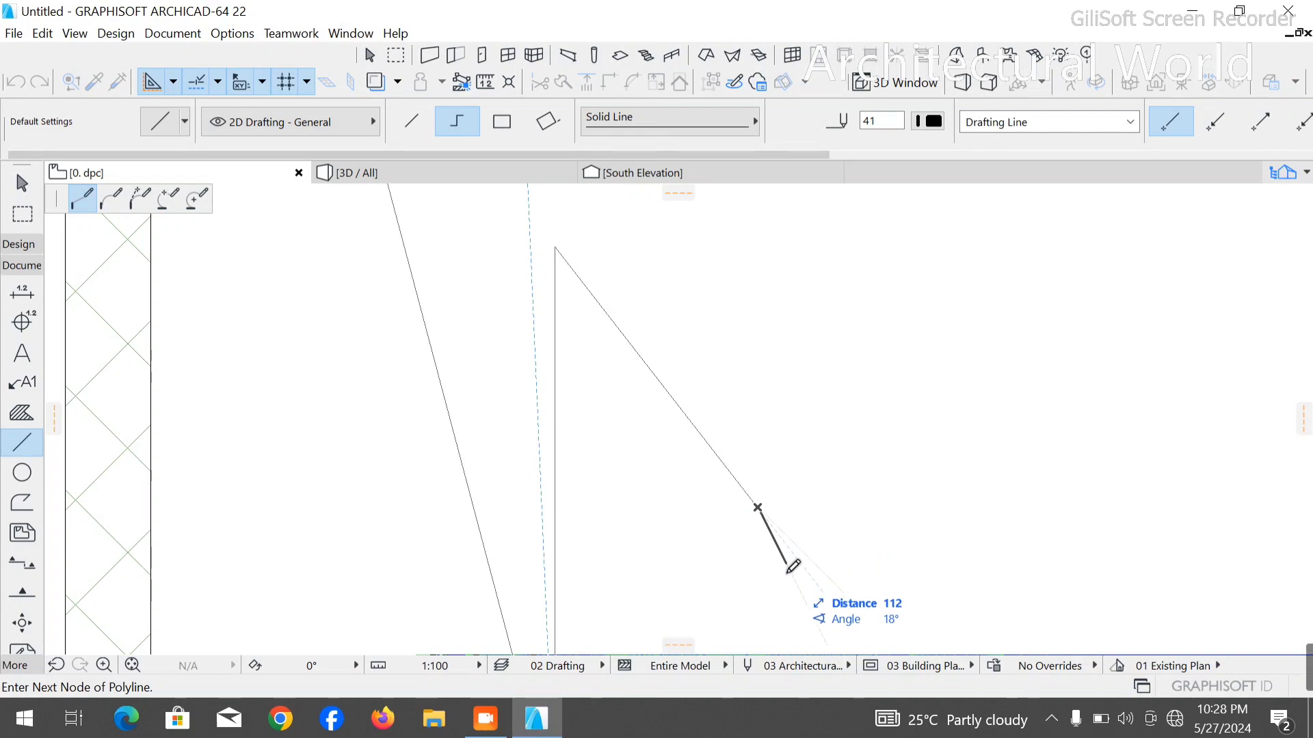
pyautogui.write('1')
pyautogui.press('Return')
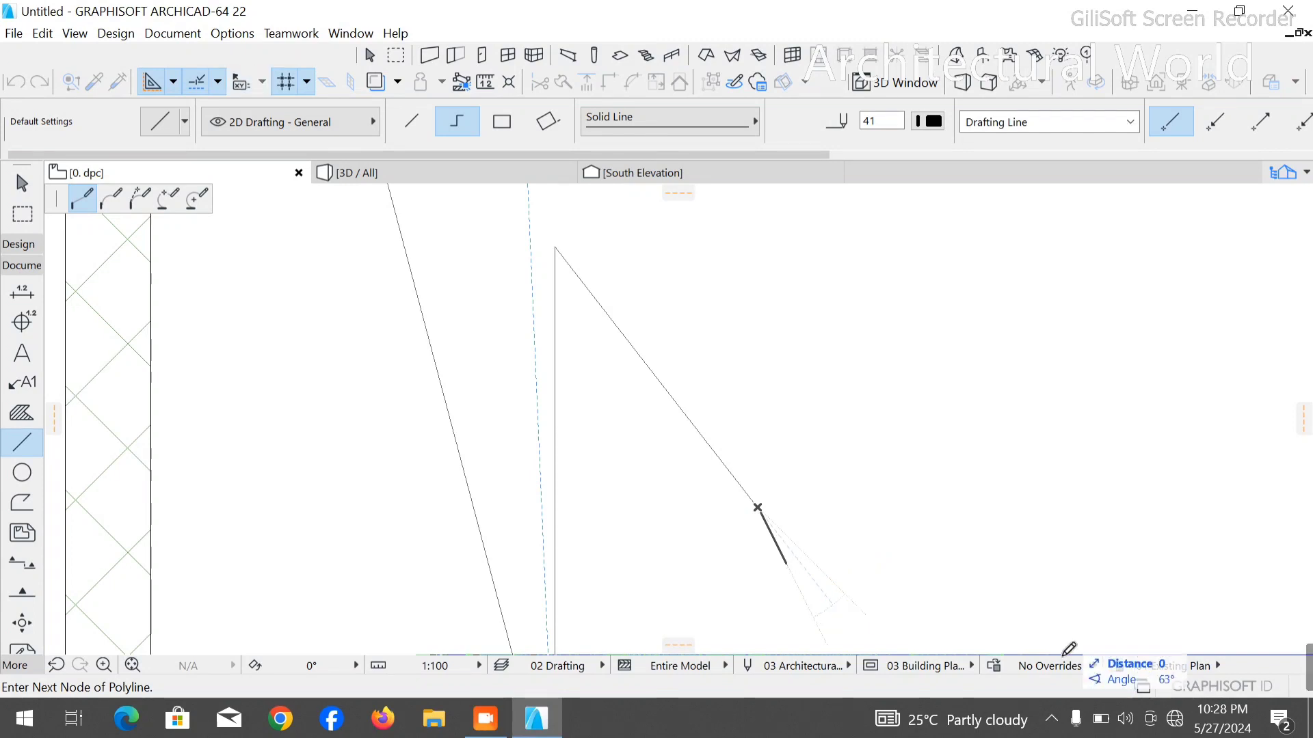
pyautogui.scroll(-4, 879, 304)
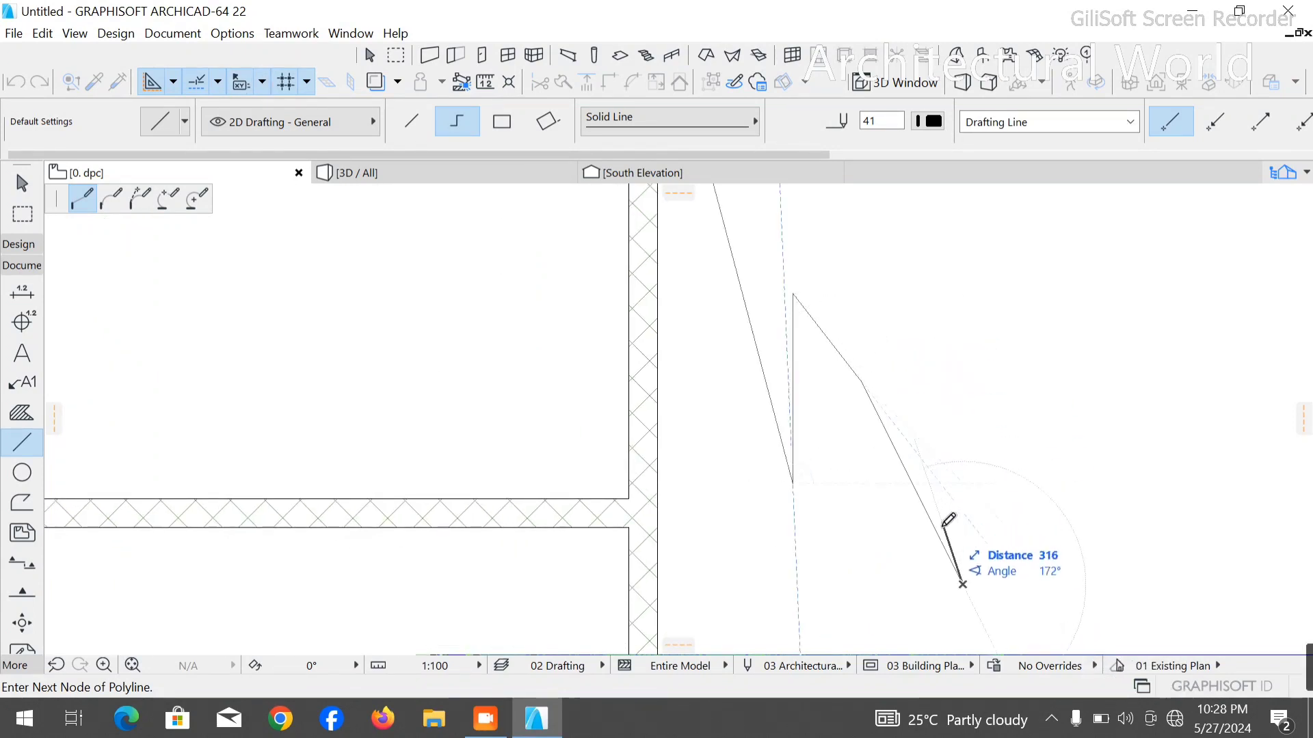
pyautogui.write('112')
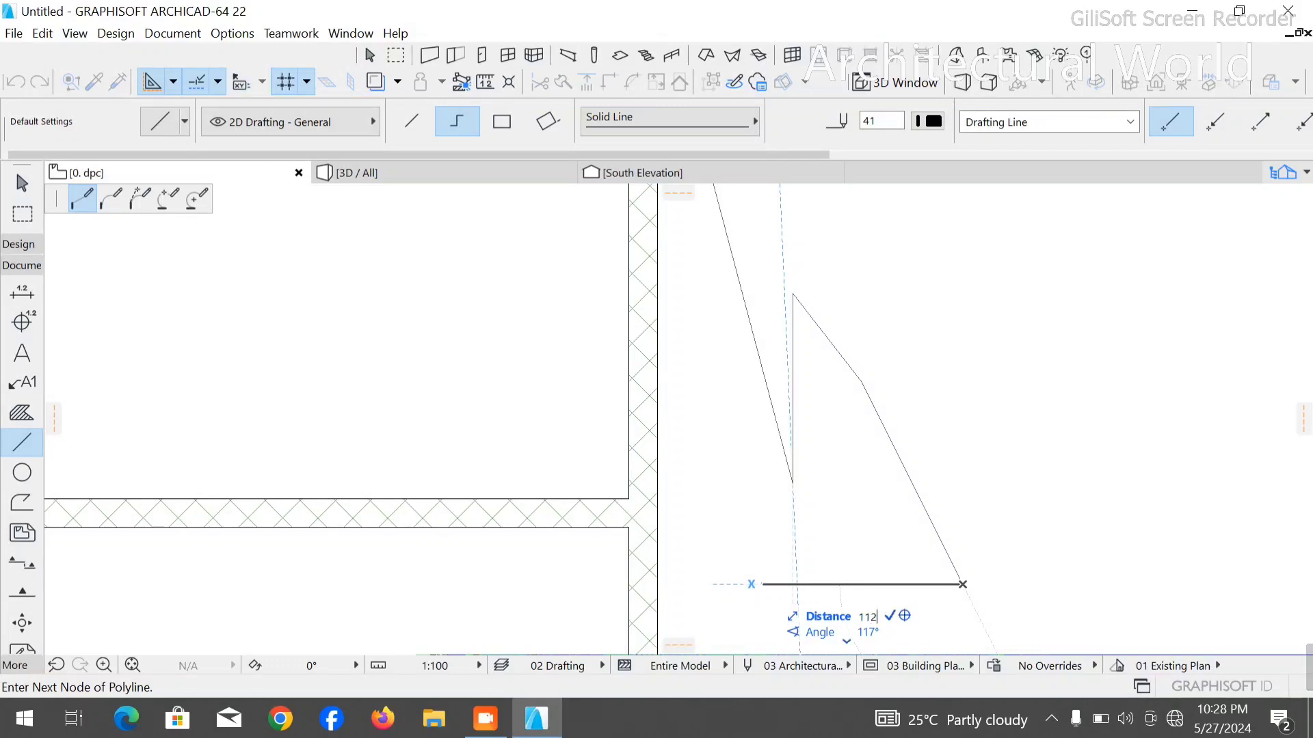
pyautogui.write('0')
pyautogui.press('Return')
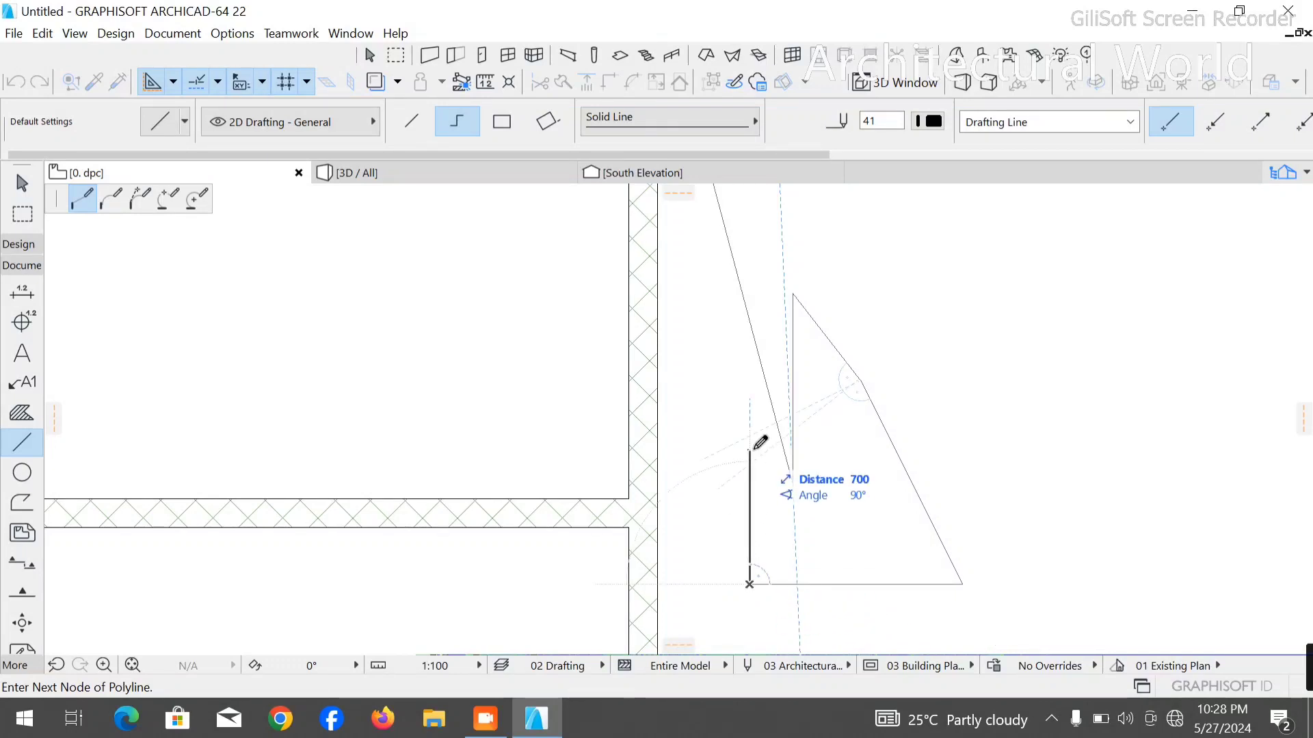
pyautogui.scroll(-4, 774, 542)
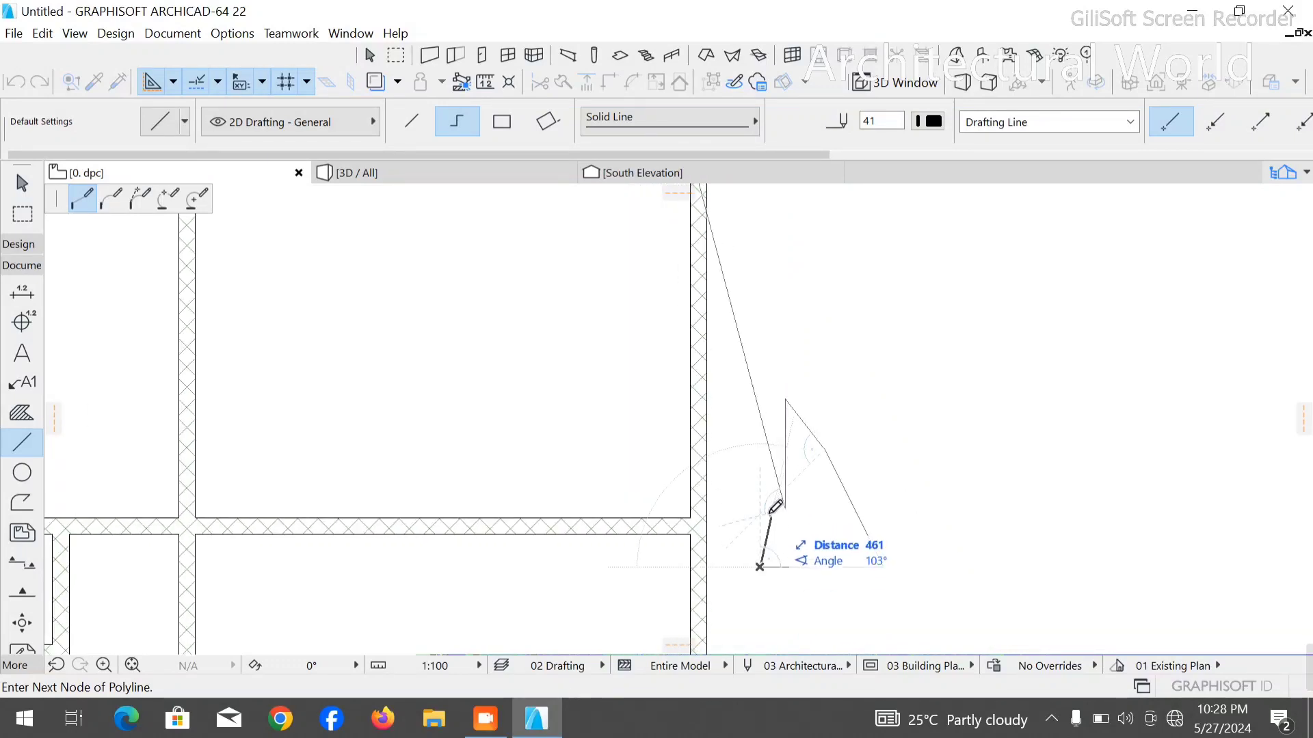
pyautogui.press('Escape')
pyautogui.click(690, 515)
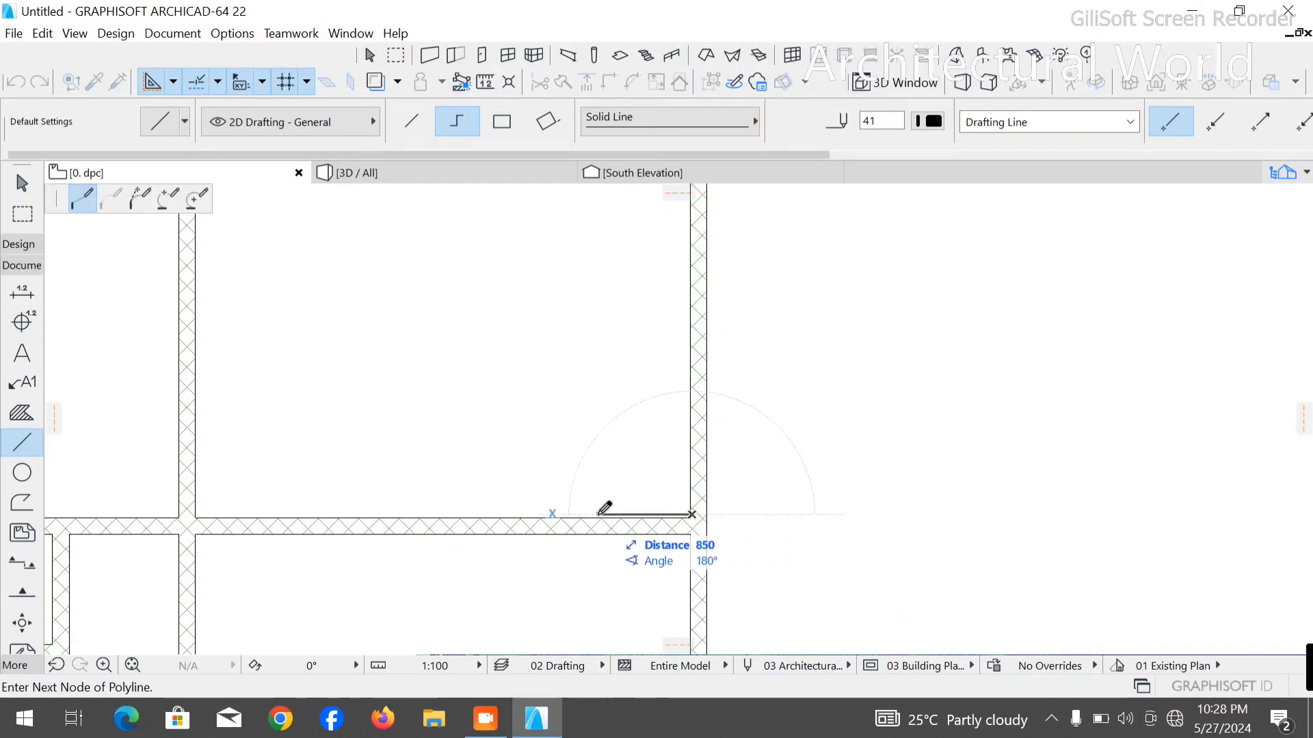
pyautogui.write('1000')
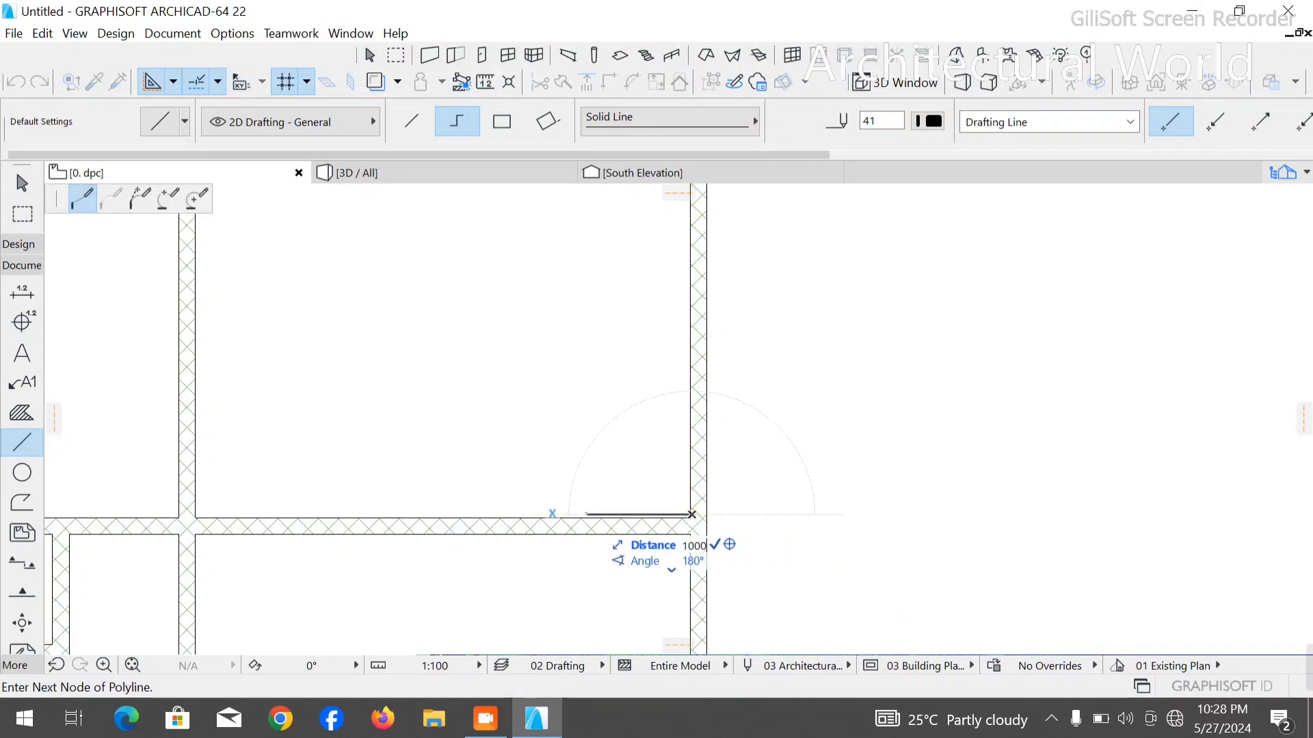
pyautogui.press('Return')
pyautogui.press('Escape')
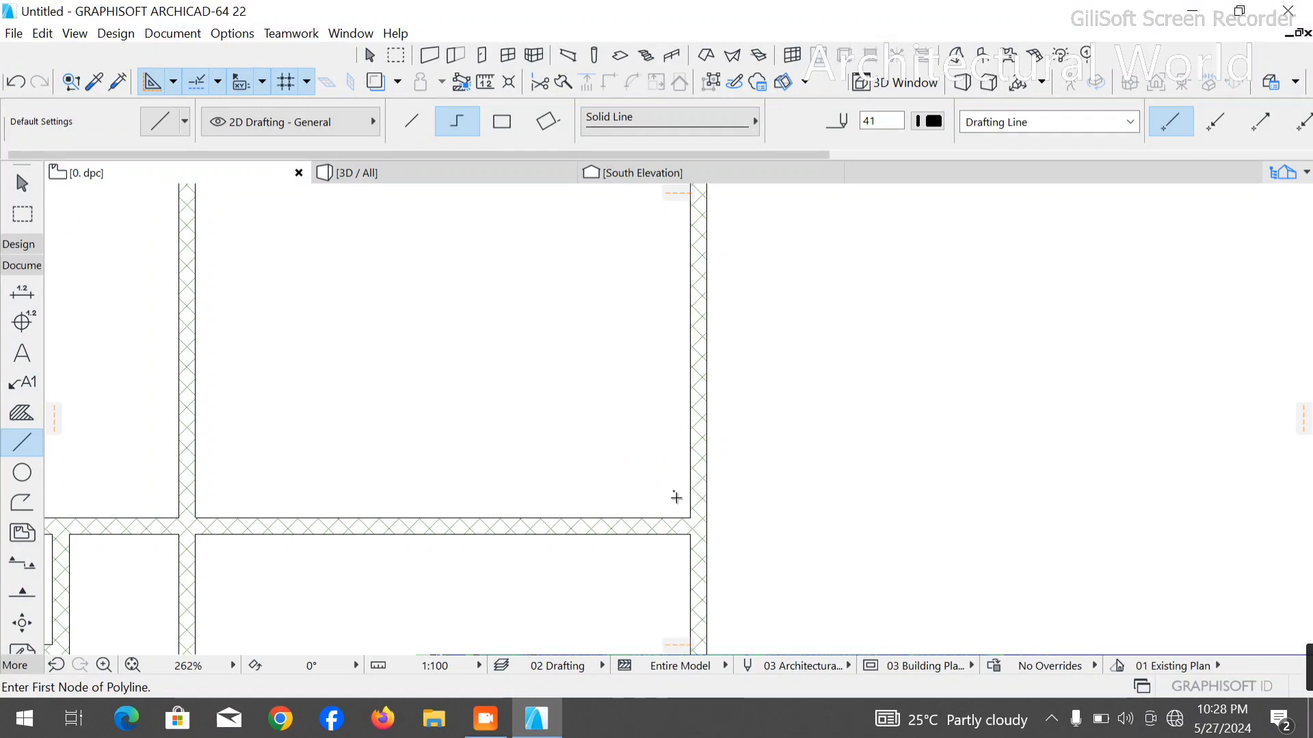
# - Draw a vertical line about 900 mm long up the right outer wall's inner face from the large right room's lower corner
pyautogui.click(691, 514)
pyautogui.write('100')
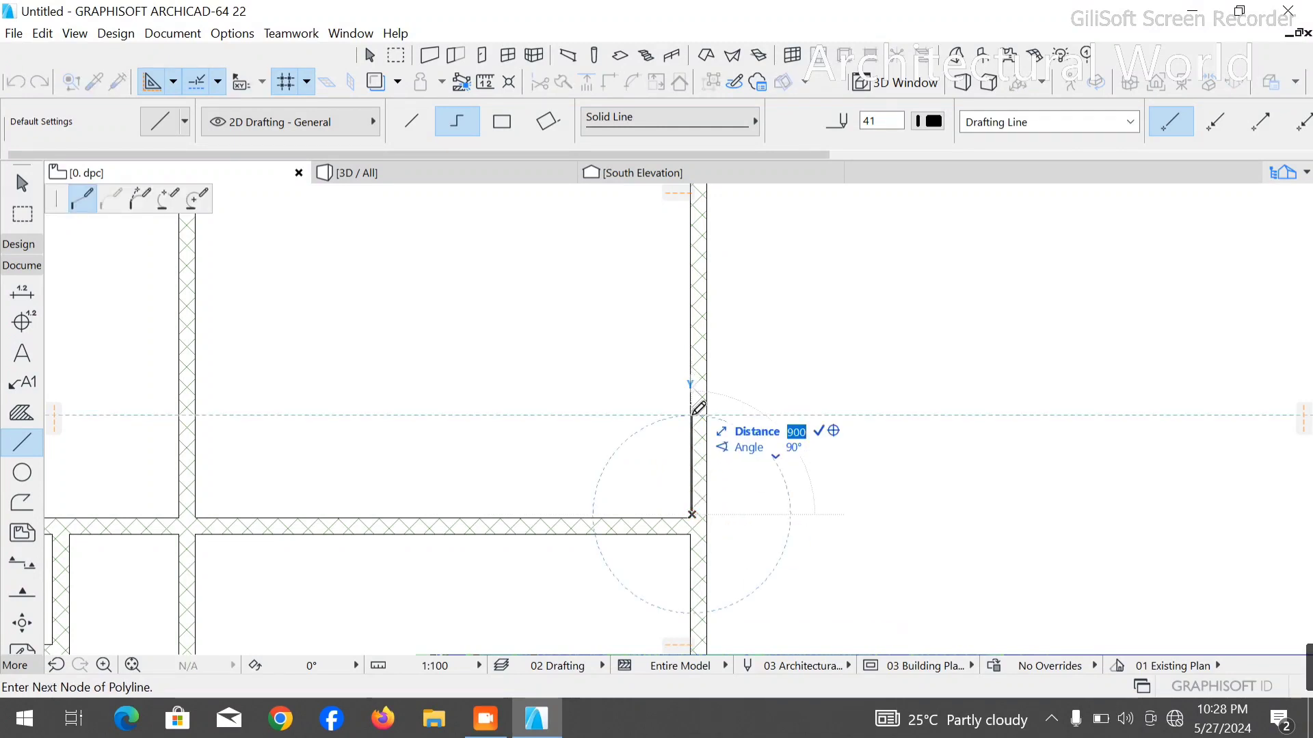
pyautogui.click(691, 414)
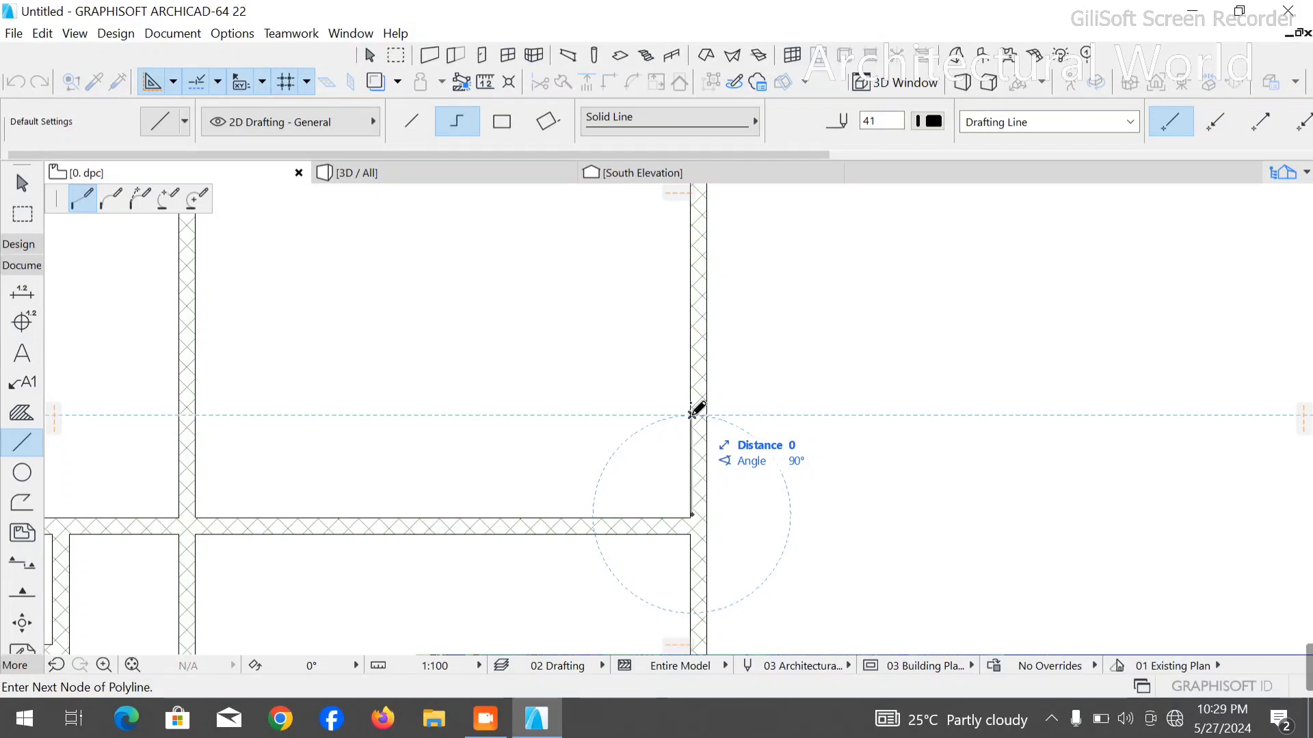
pyautogui.click(692, 415)
pyautogui.press('Escape')
pyautogui.scroll(-5, 724, 529)
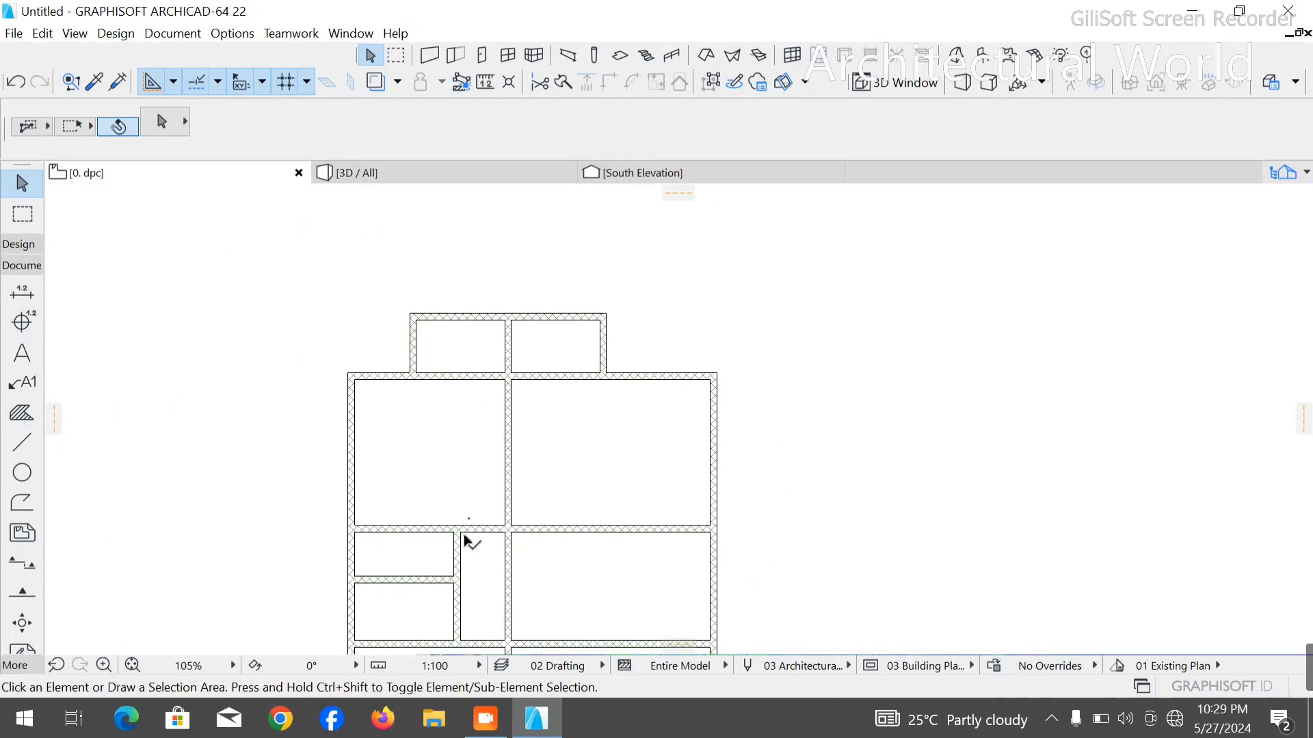
# - Undo the wall trims and the copied vertical partition that divided the two narrow rows
pyautogui.click(459, 549)
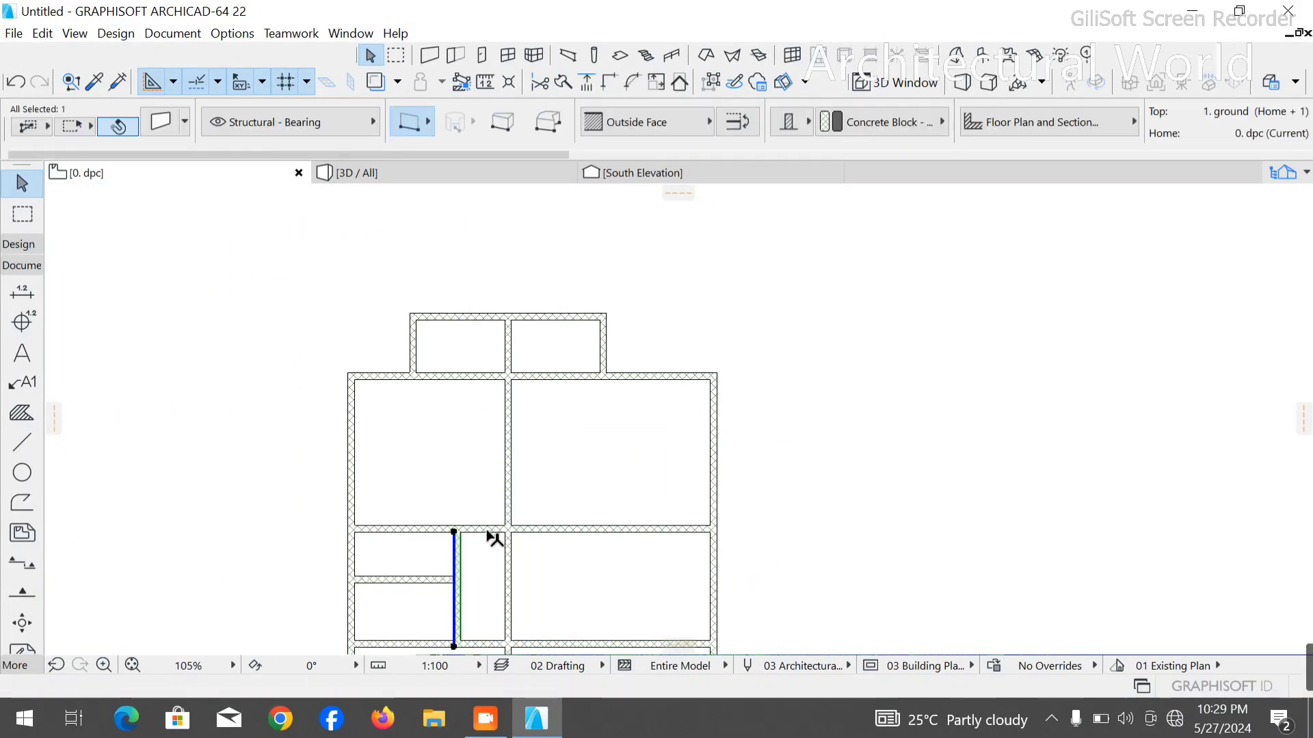
pyautogui.press('Delete')
pyautogui.hotkey('ctrl', 'z')
pyautogui.hotkey('ctrl', 'z')
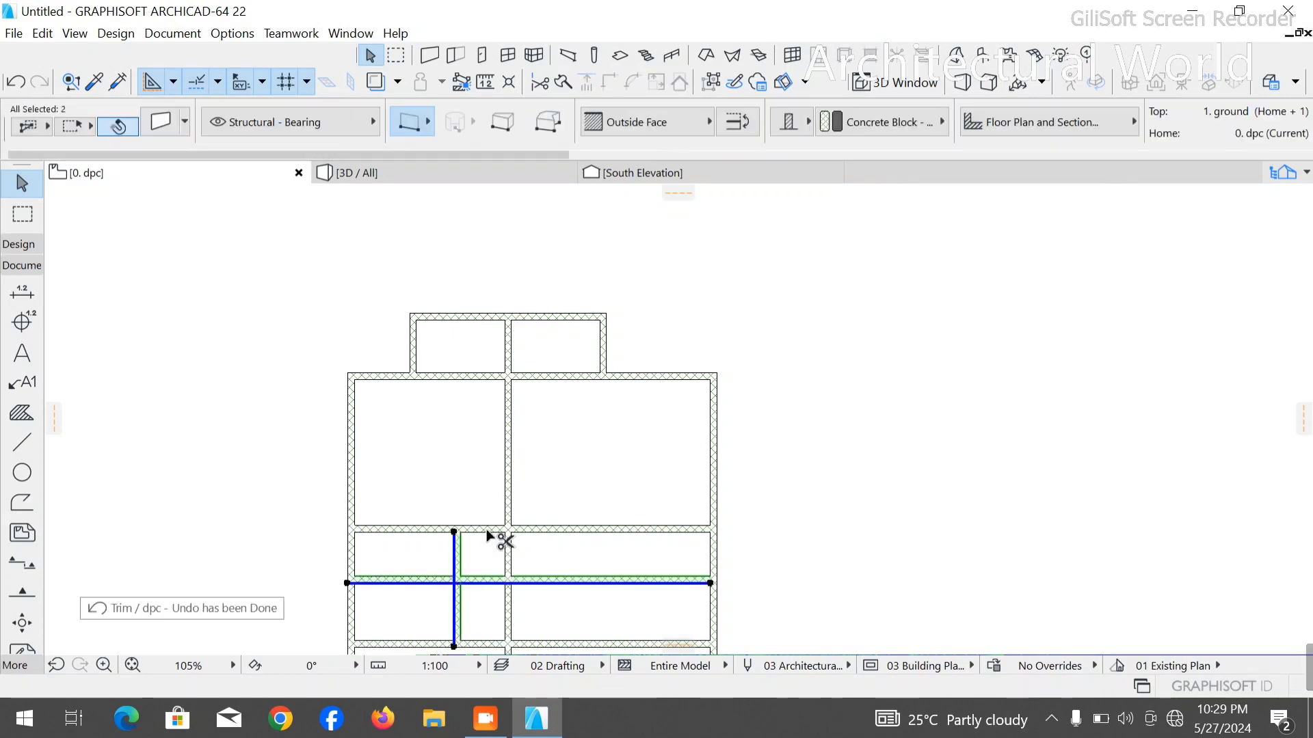
pyautogui.hotkey('ctrl', 'z')
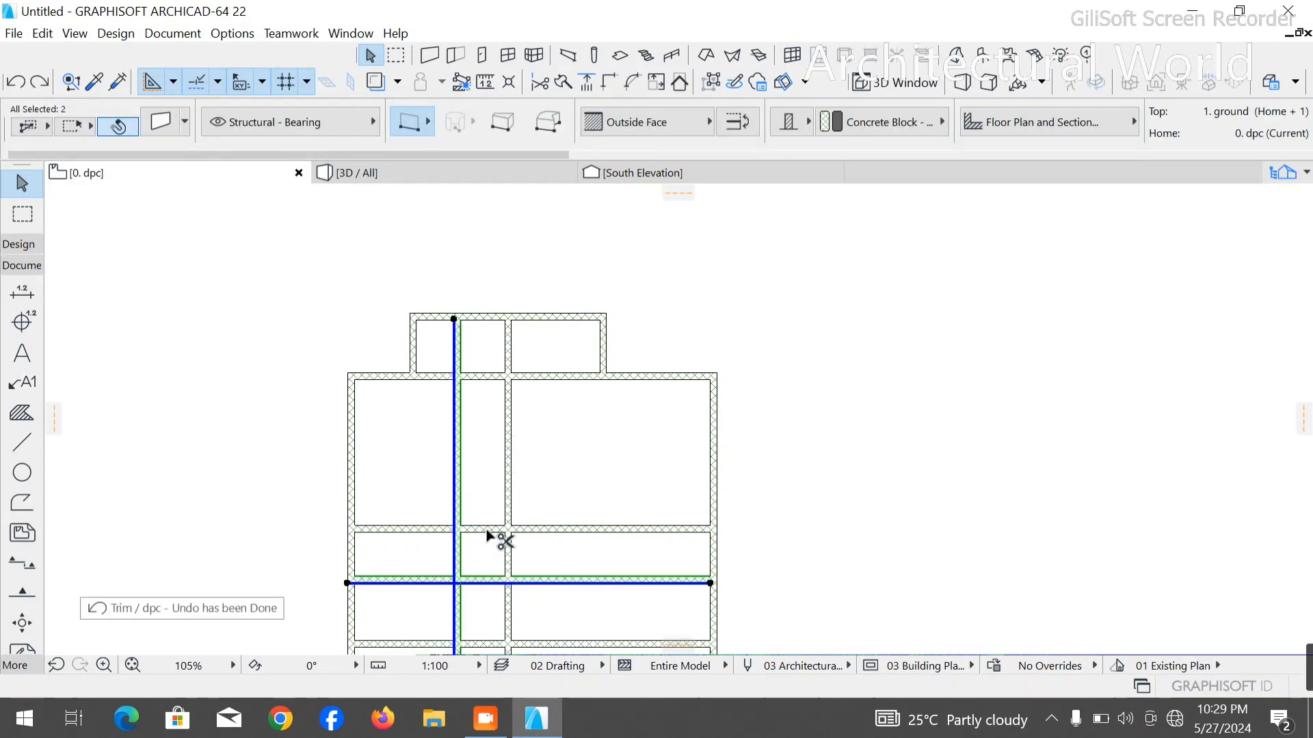
pyautogui.hotkey('ctrl', 'z')
pyautogui.click(402, 460)
pyautogui.scroll(-4, 517, 553)
pyautogui.moveTo(517, 553); pyautogui.dragTo(529, 420, button='middle')
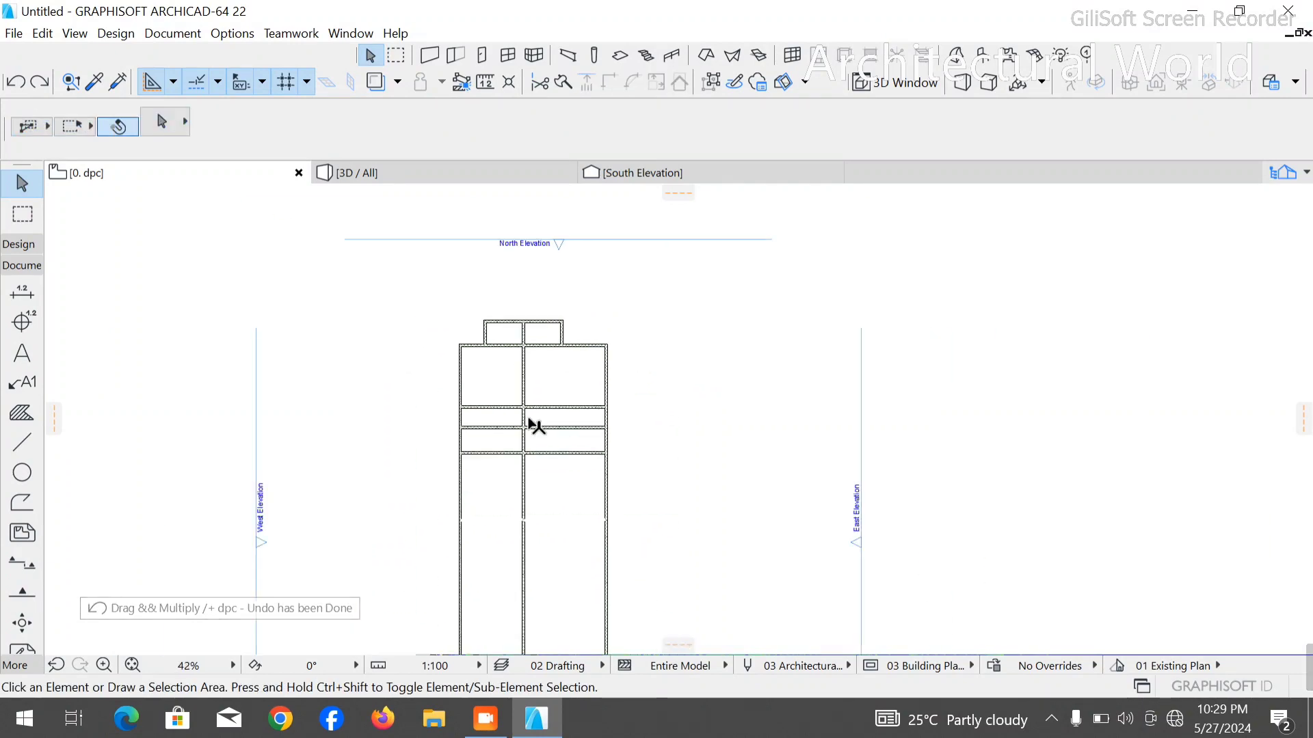
# - Draw a polyline 1000 mm left from the central wall at the upper narrow row's top, then straight down past both narrow rows
pyautogui.scroll(3, 454, 460)
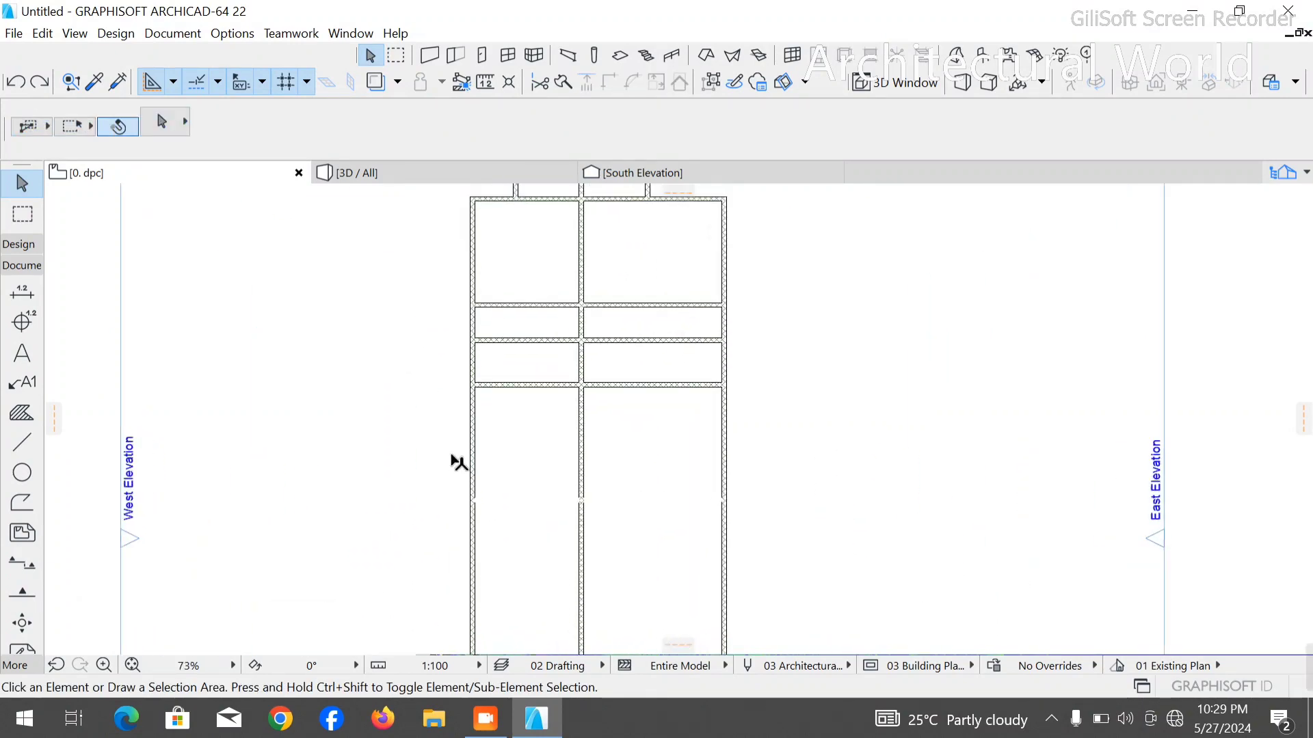
pyautogui.click(22, 441)
pyautogui.scroll(6, 601, 307)
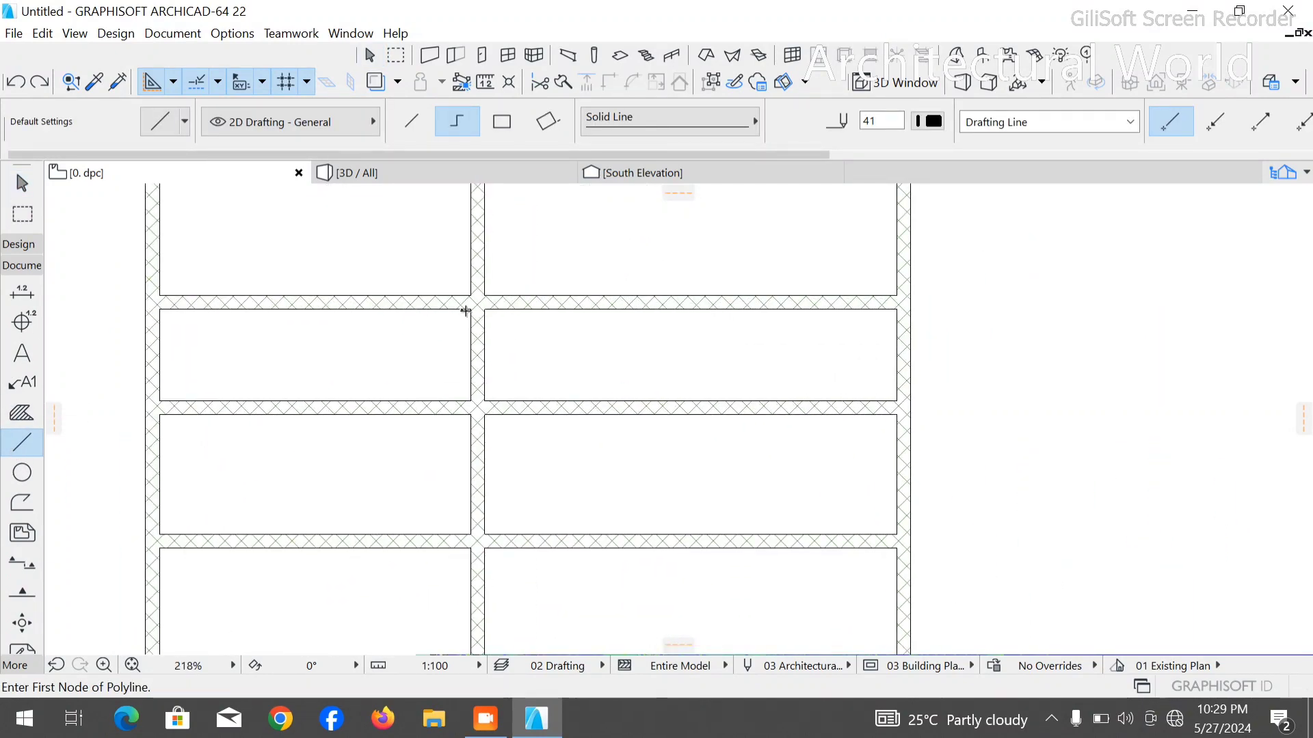
pyautogui.click(466, 311)
pyautogui.write('1000')
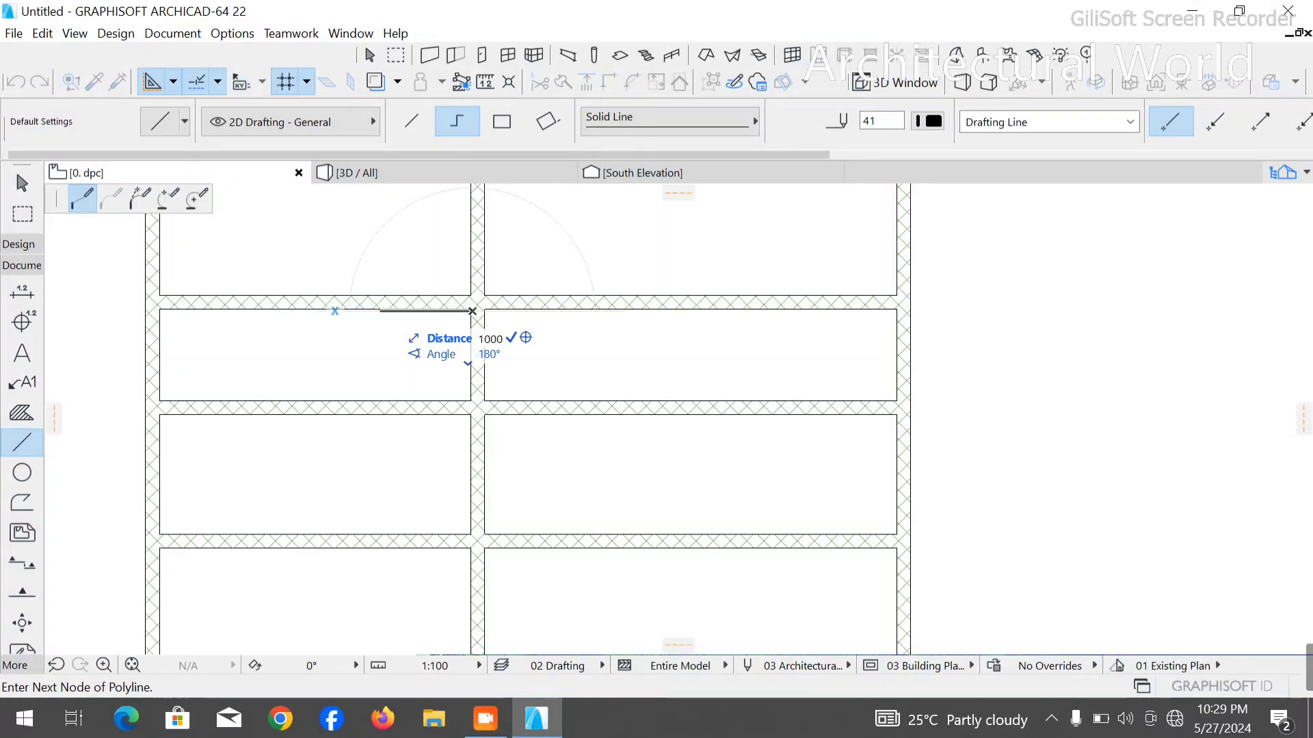
pyautogui.press('Return')
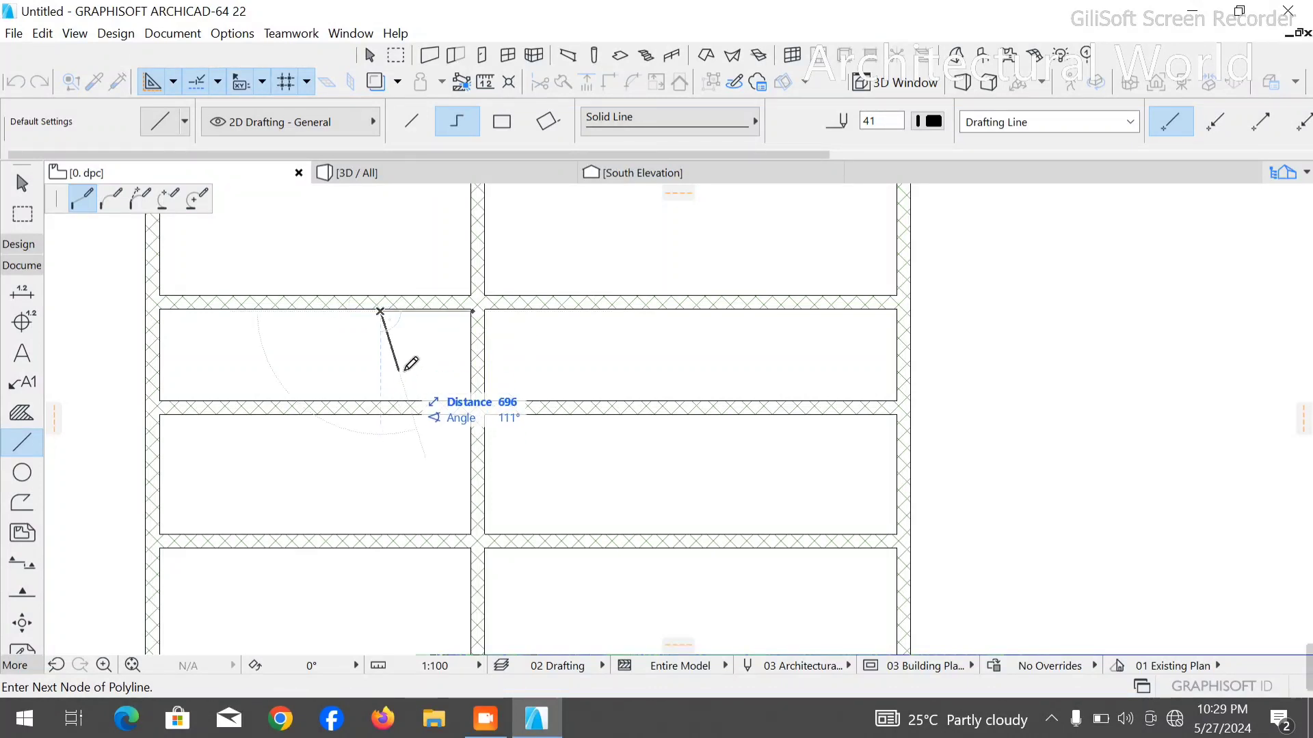
pyautogui.scroll(-3, 410, 359)
pyautogui.rightClick(401, 532)
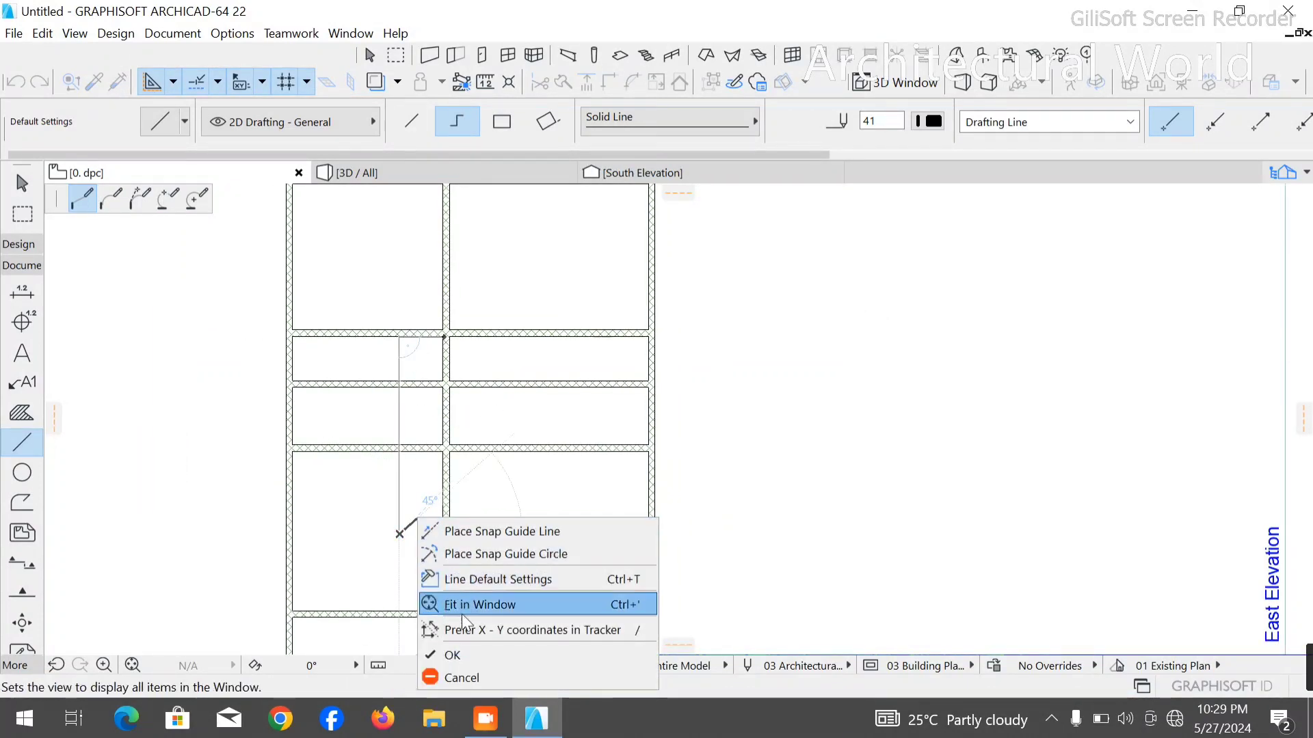
pyautogui.click(465, 651)
pyautogui.press('Escape')
# - Copy the central vertical wall about 1100 mm to the left, beside the polyline's vertical segment
pyautogui.click(448, 289)
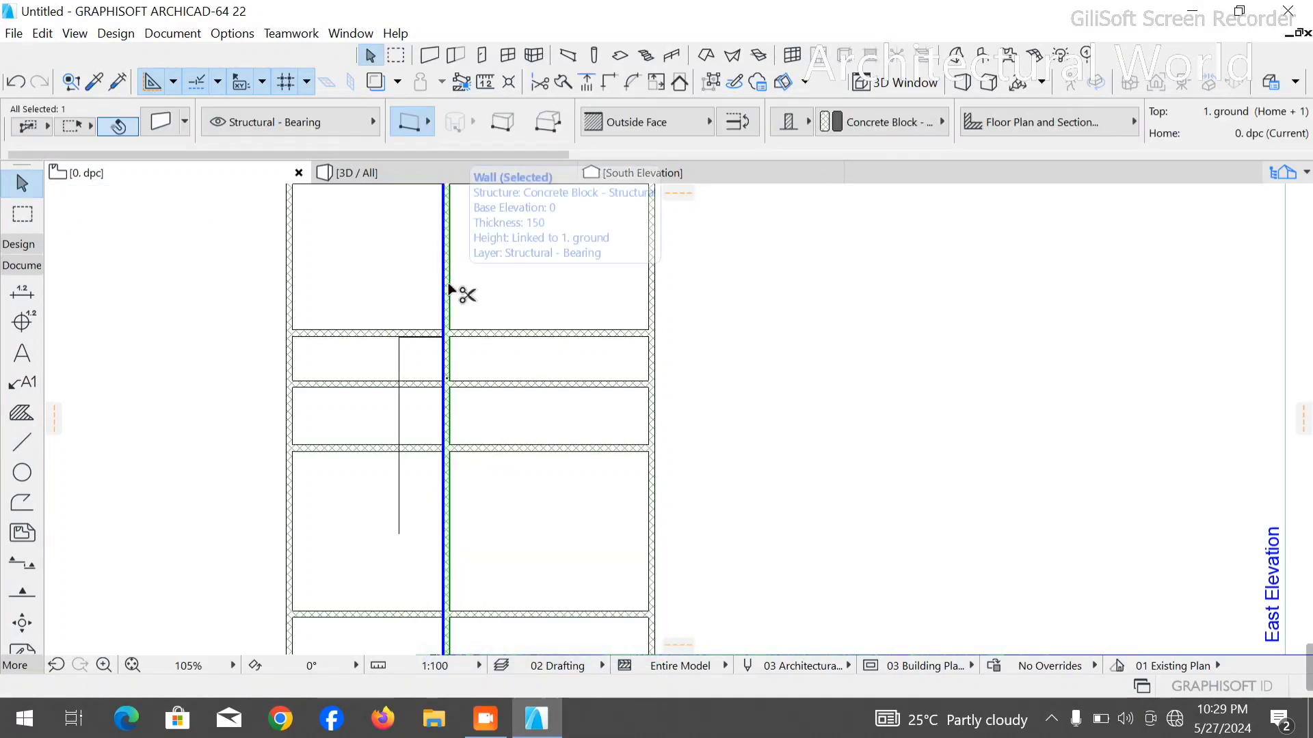
pyautogui.click(449, 337)
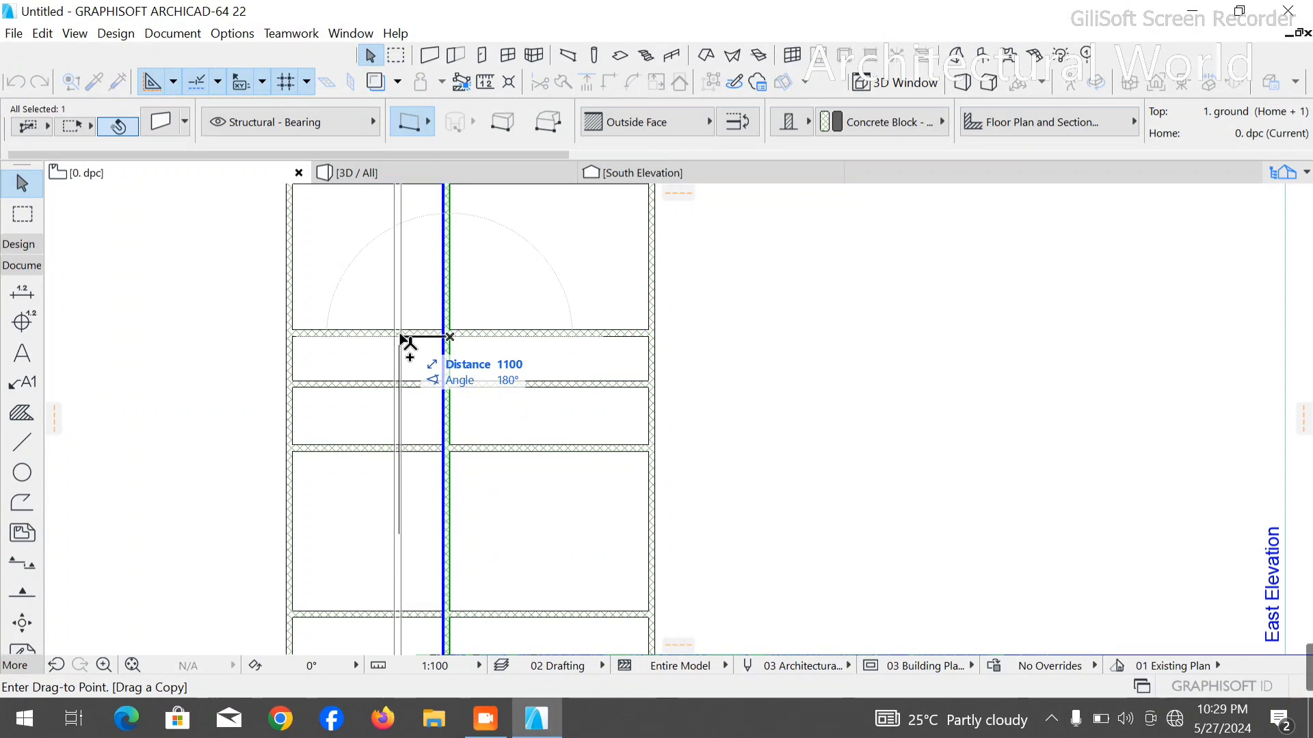
pyautogui.scroll(5, 402, 338)
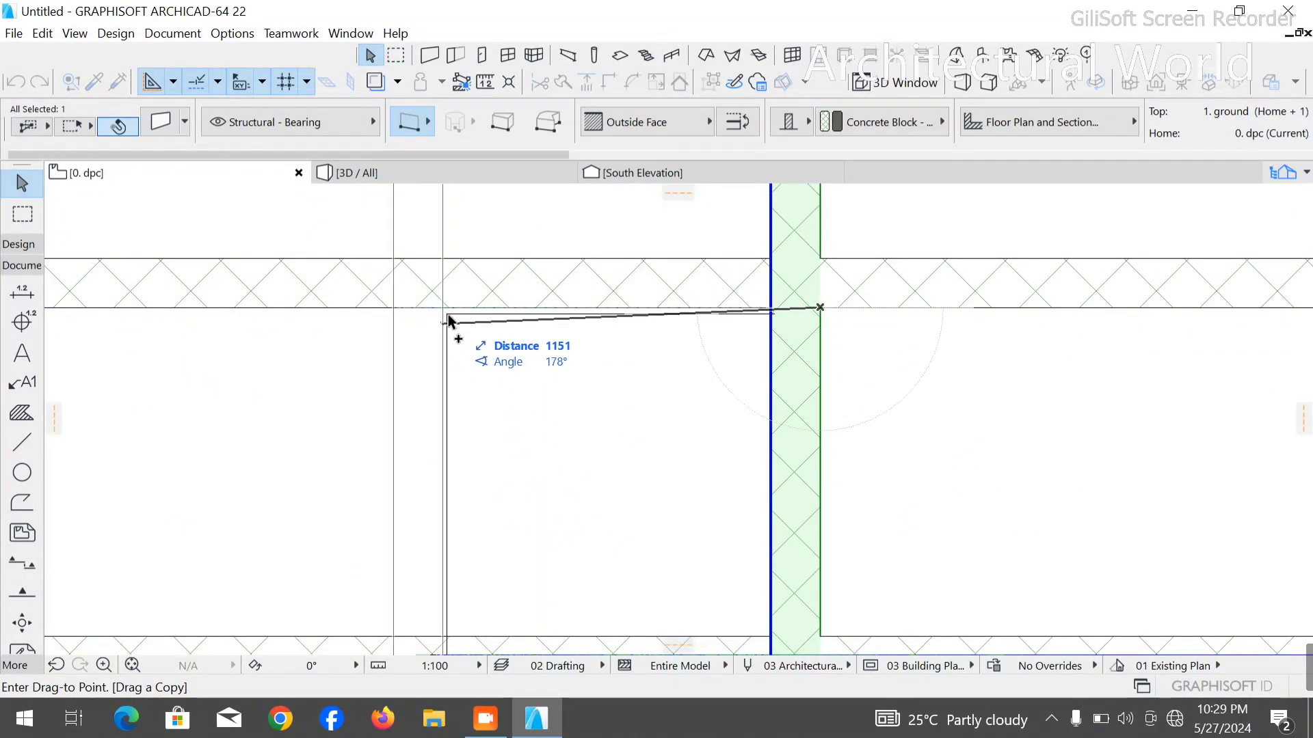
pyautogui.click(453, 316)
# - Move the copied wall about 50 mm left, off the polyline's vertical segment
pyautogui.scroll(2, 438, 338)
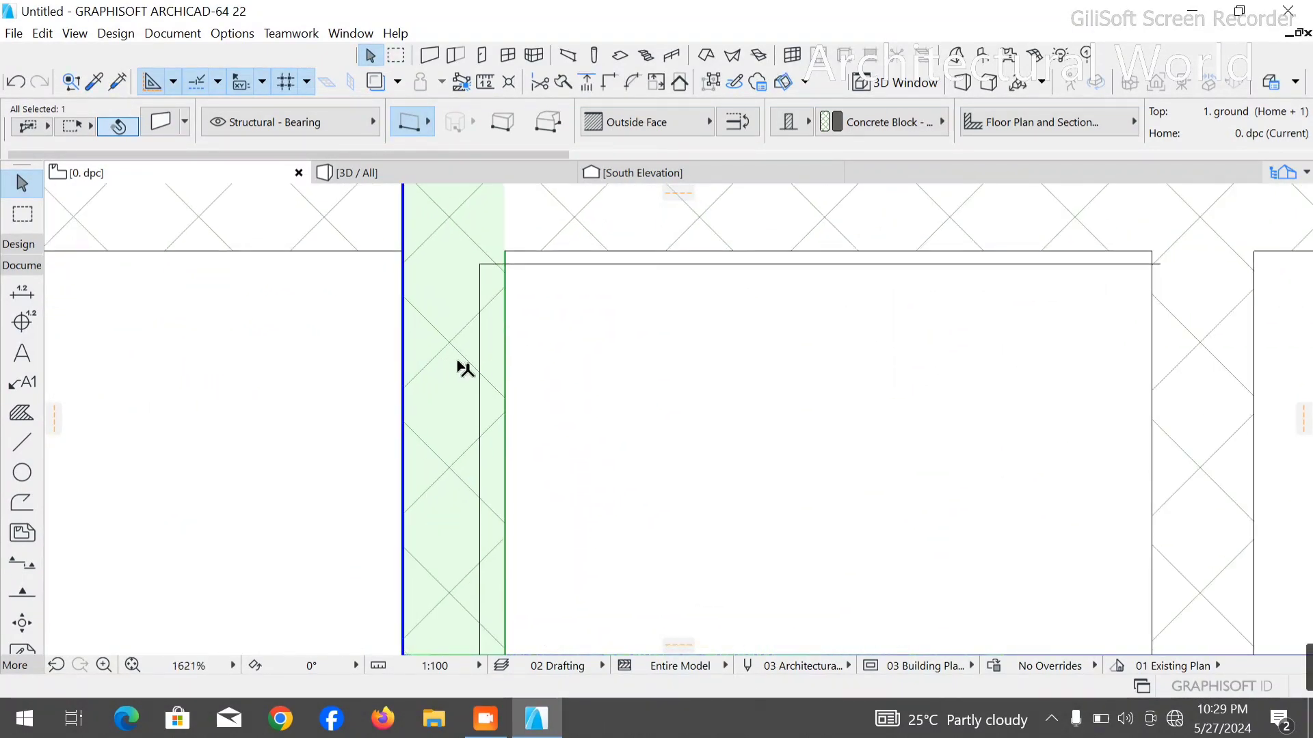
pyautogui.hotkey('ctrl', 'd')
pyautogui.click(504, 342)
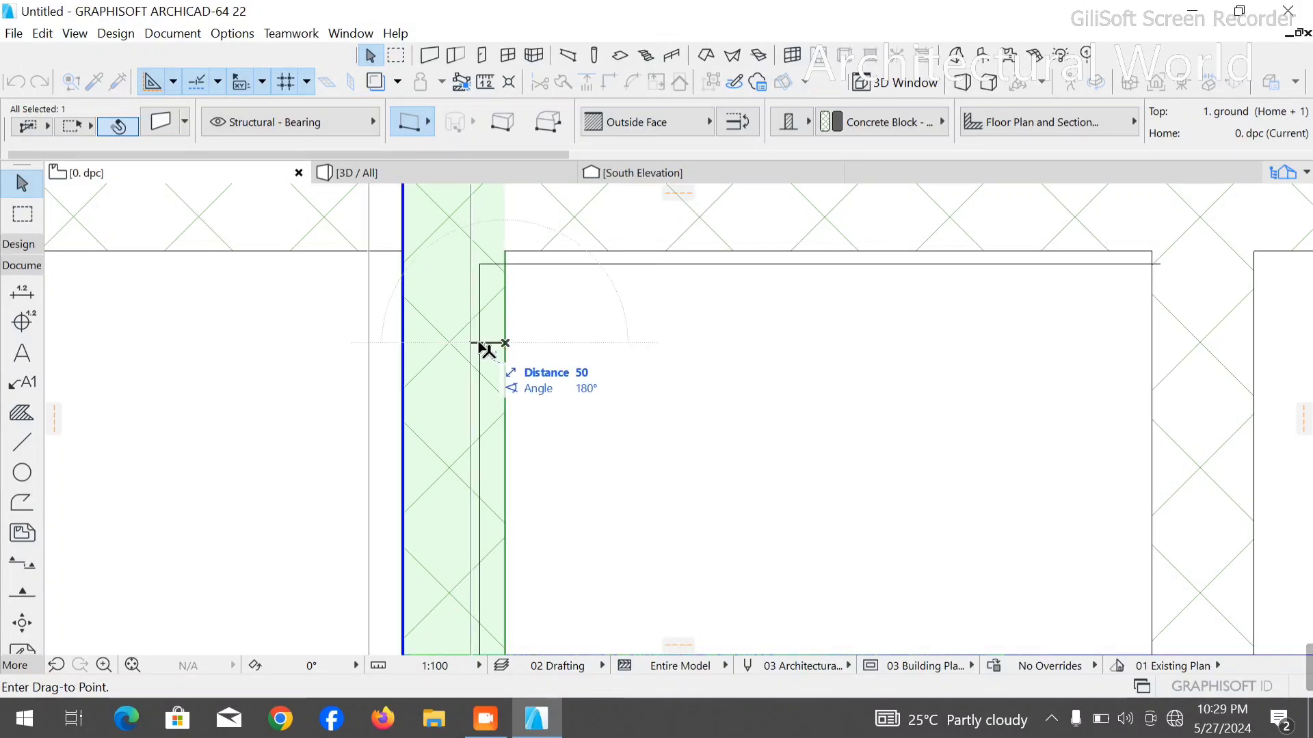
pyautogui.click(478, 346)
# - Try to move the copied wall so its right face meets the polyline's vertical segment
pyautogui.scroll(3, 477, 346)
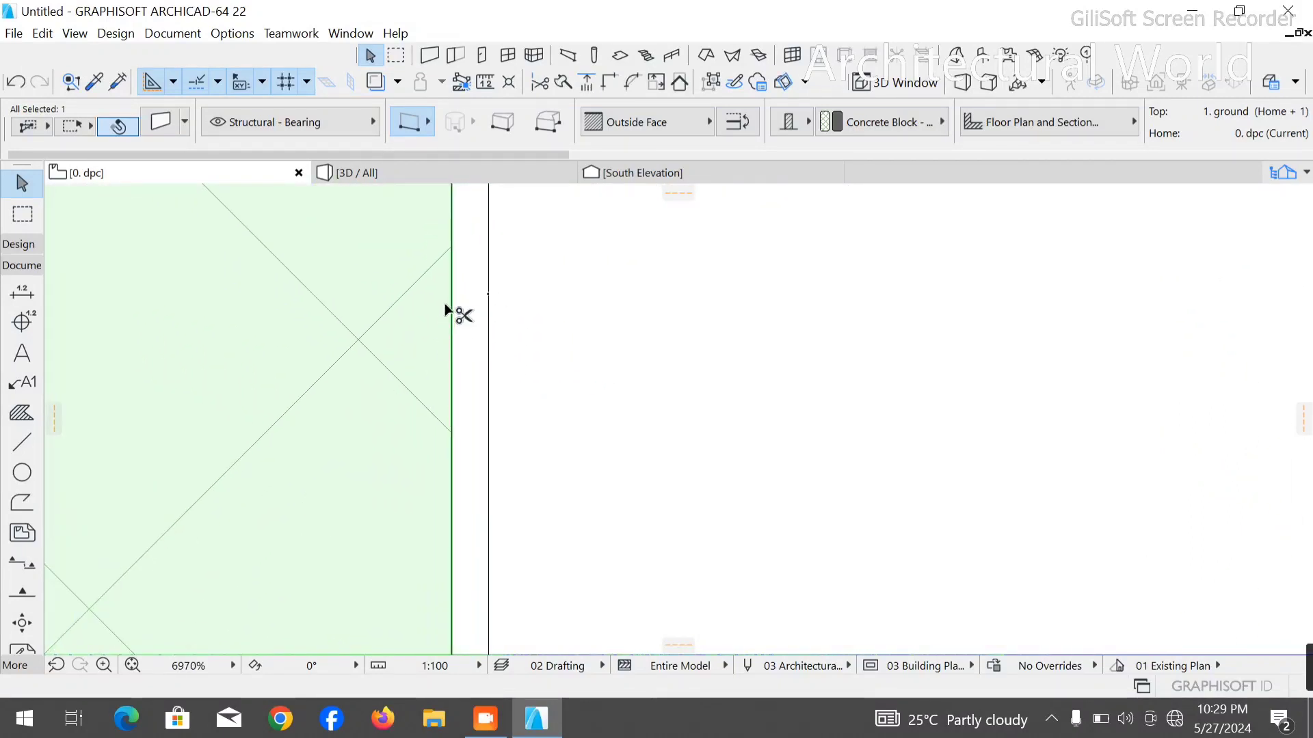
pyautogui.hotkey('ctrl', 'd')
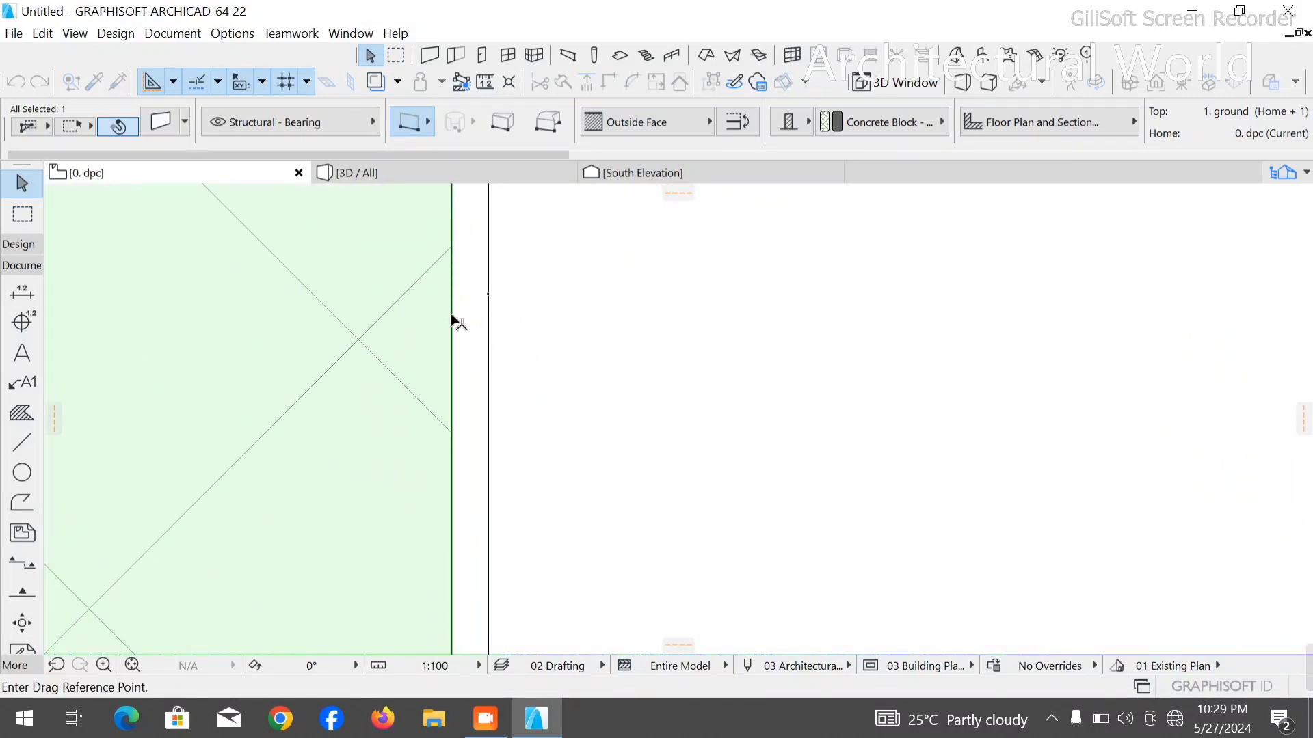
pyautogui.click(451, 314)
pyautogui.press('Escape')
pyautogui.scroll(-4, 459, 350)
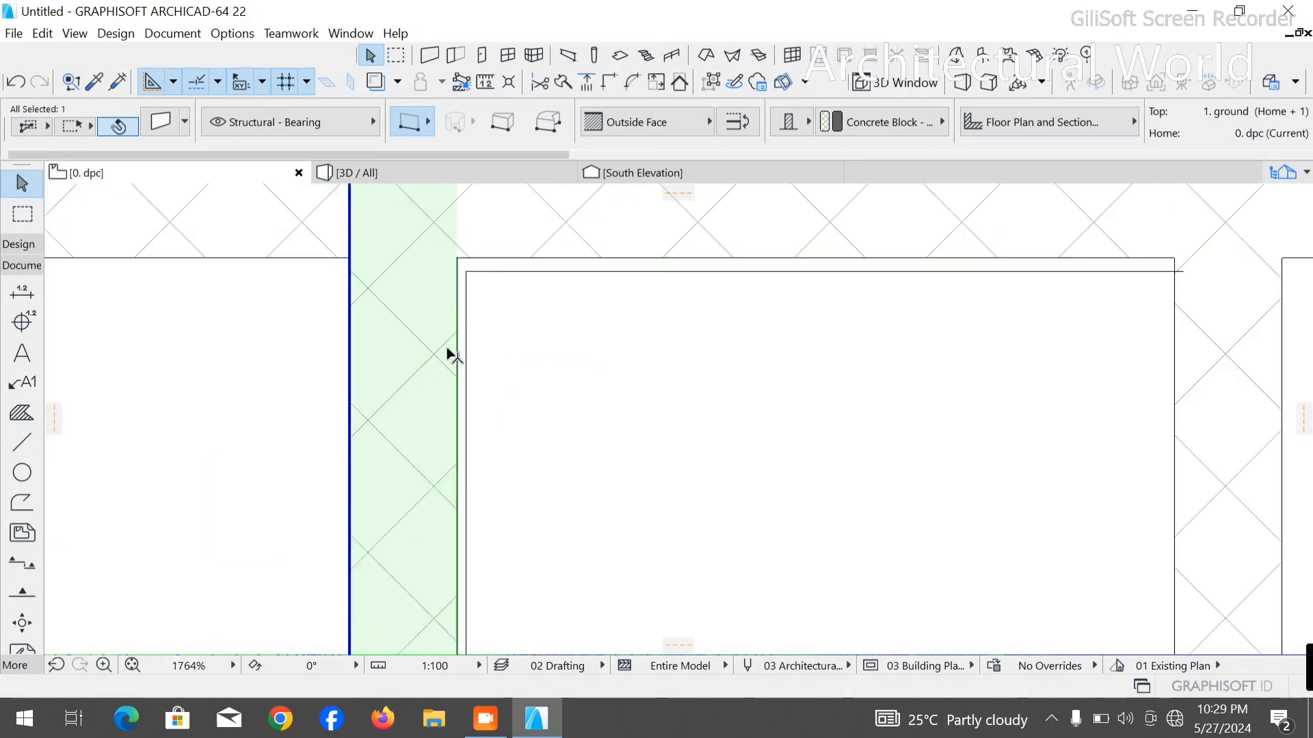
pyautogui.scroll(-1, 451, 354)
pyautogui.hotkey('ctrl', 'd')
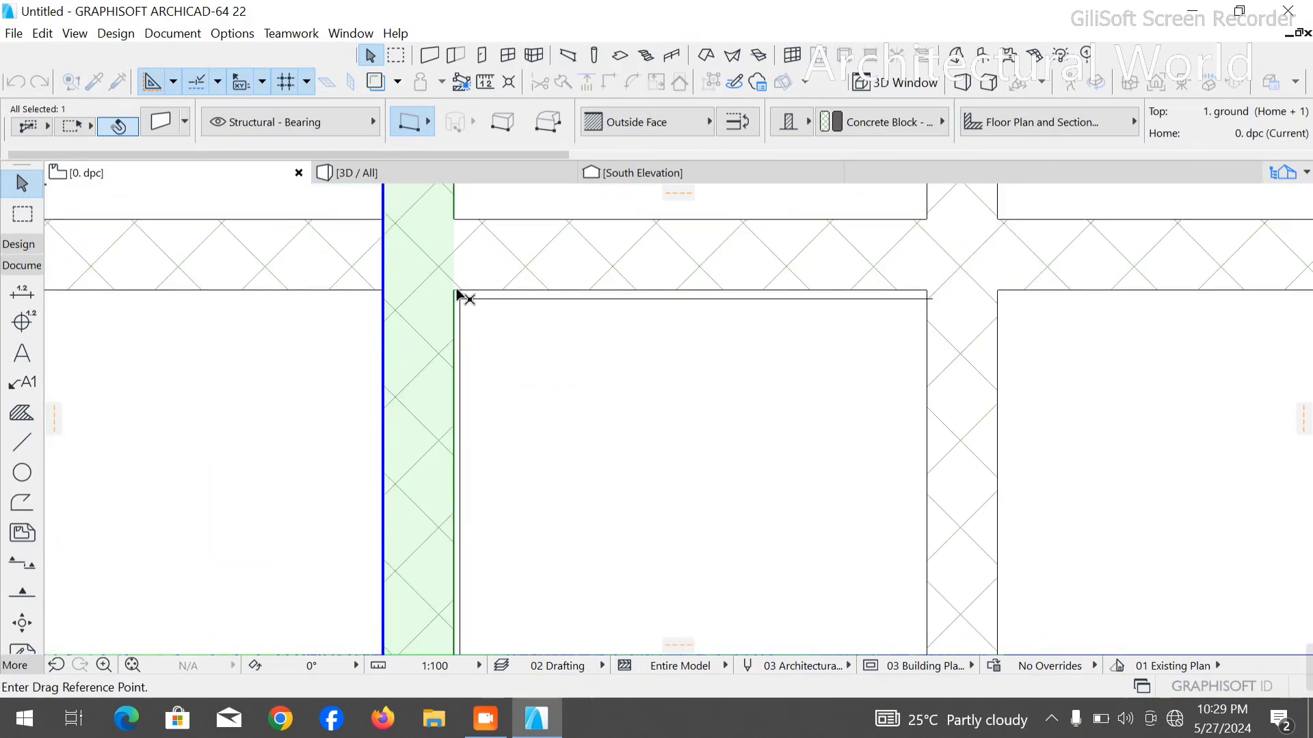
pyautogui.click(454, 292)
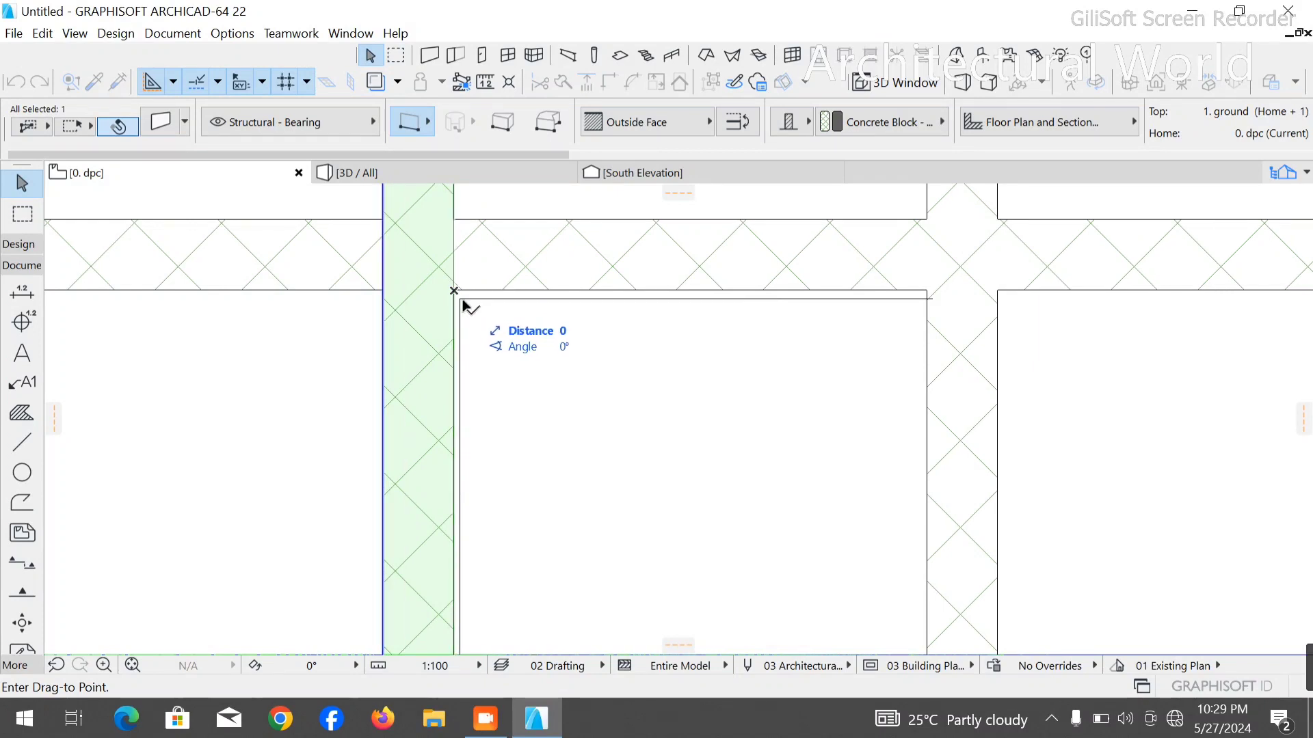
pyautogui.click(461, 298)
pyautogui.press('Escape')
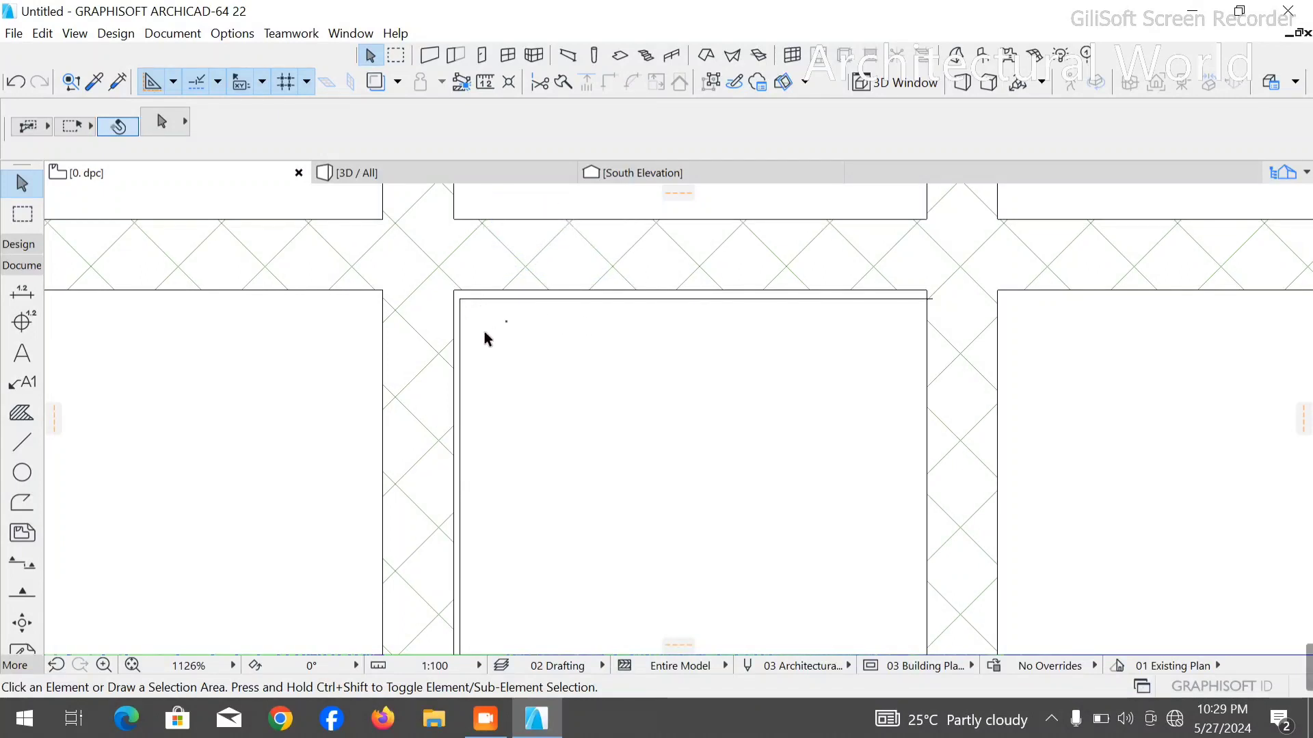
# - Select the copied vertical wall and switch grid snapping to the construction grid
pyautogui.click(430, 349)
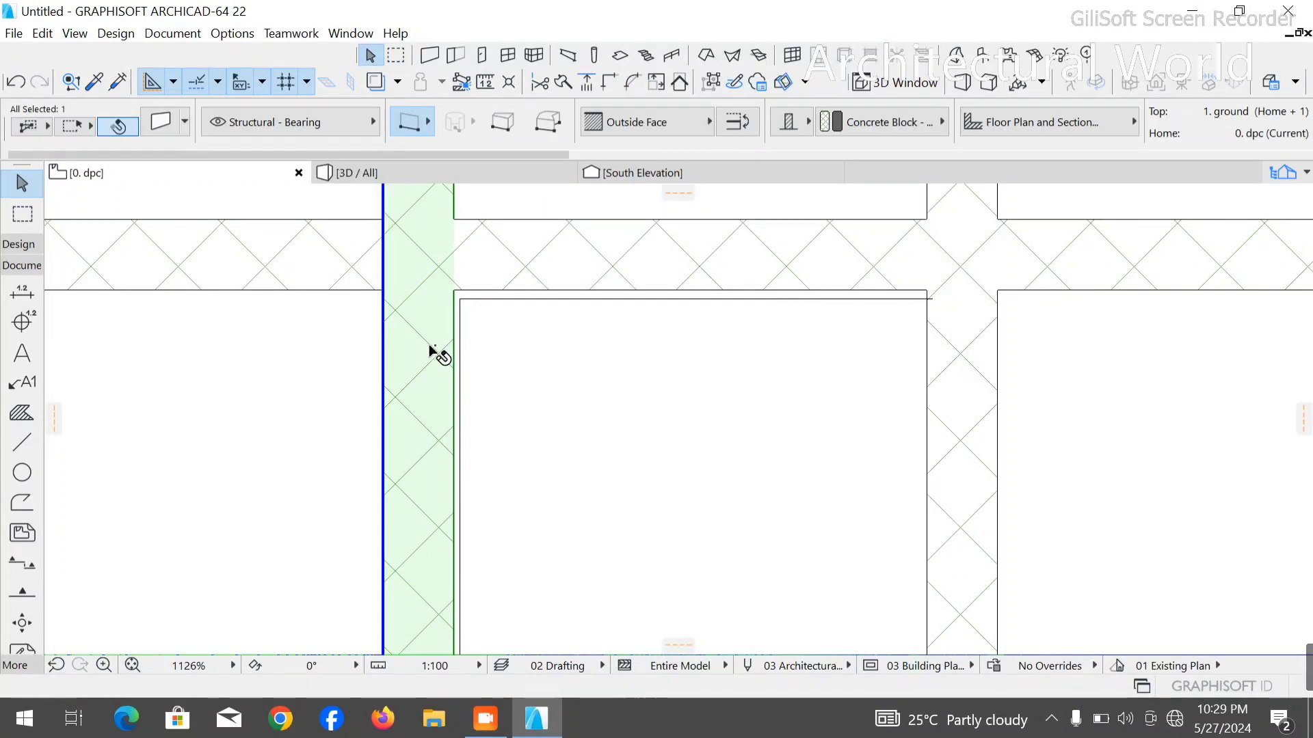
pyautogui.rightClick(430, 349)
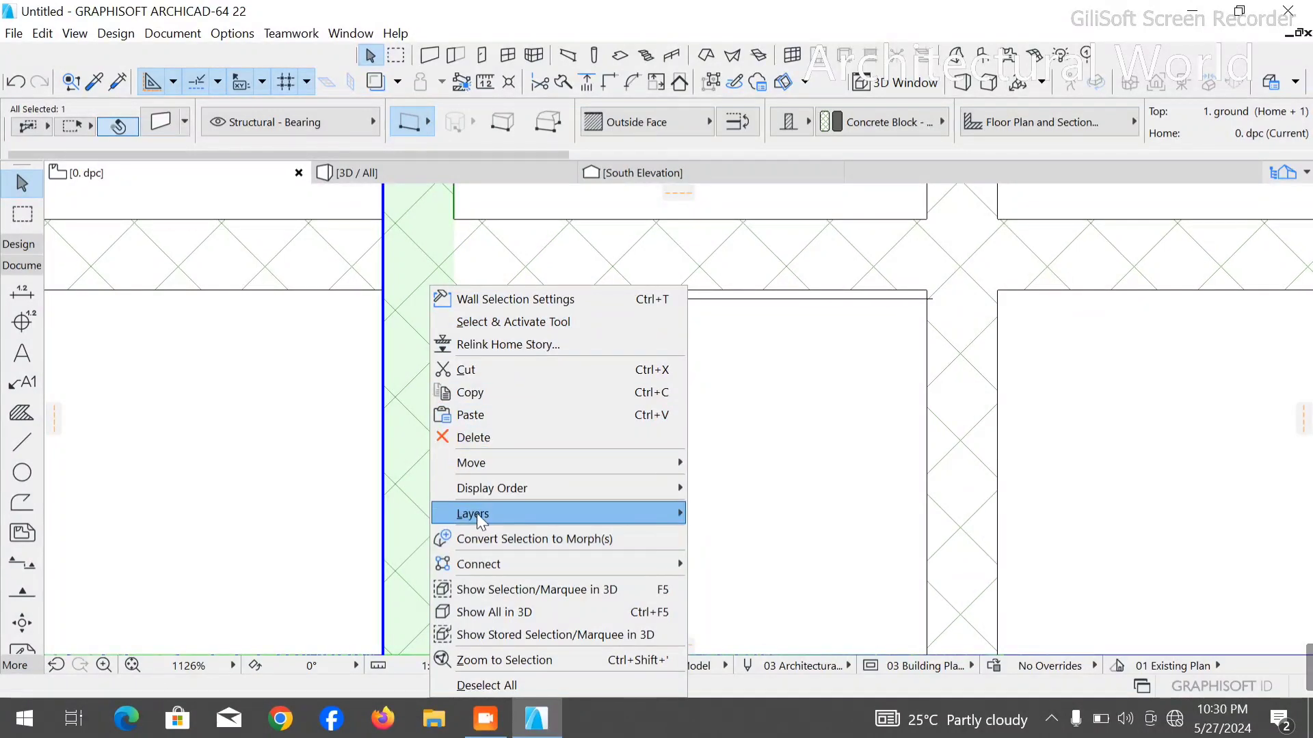
pyautogui.click(321, 358)
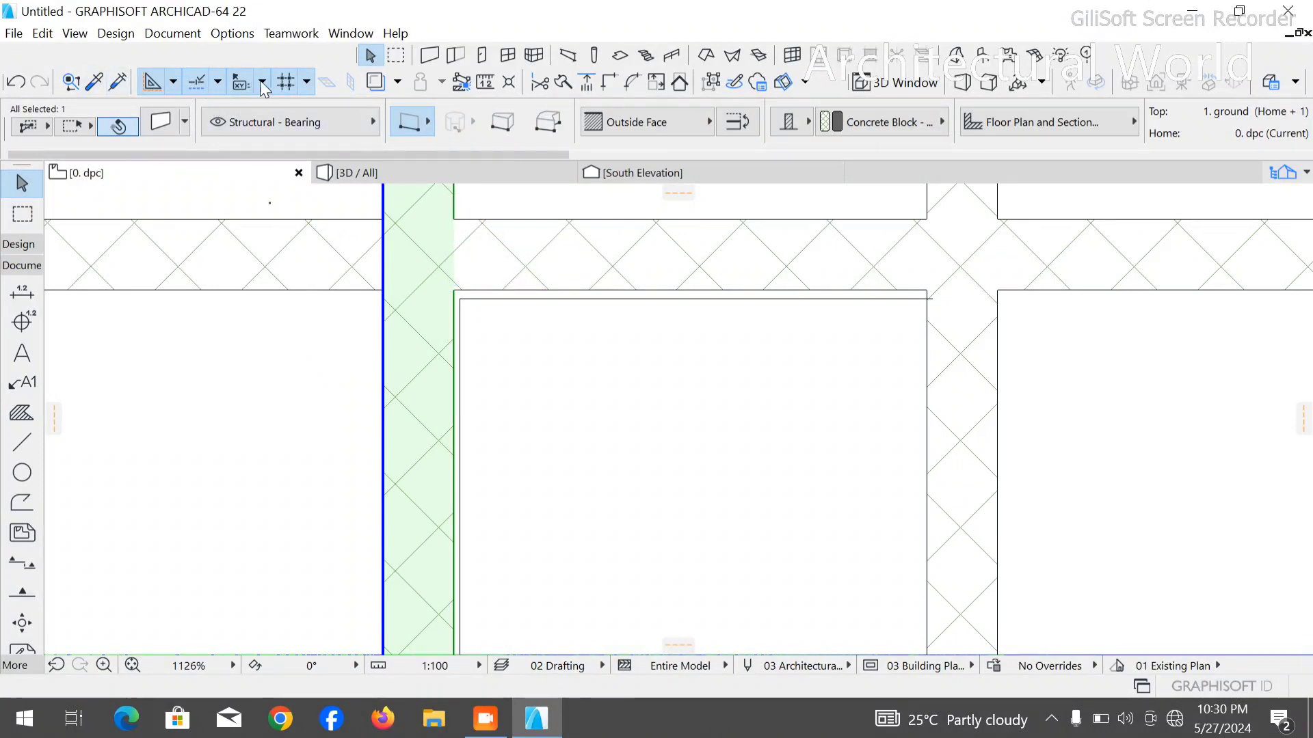
pyautogui.click(307, 82)
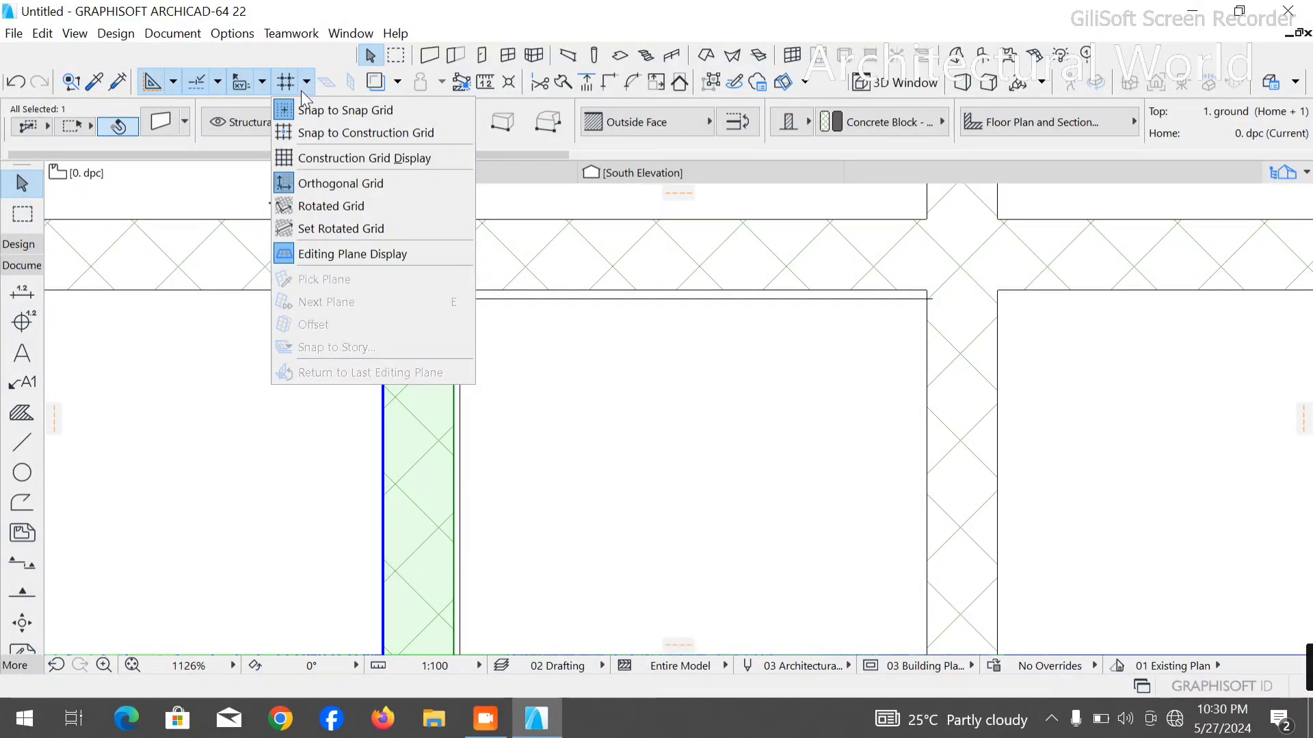
pyautogui.click(291, 133)
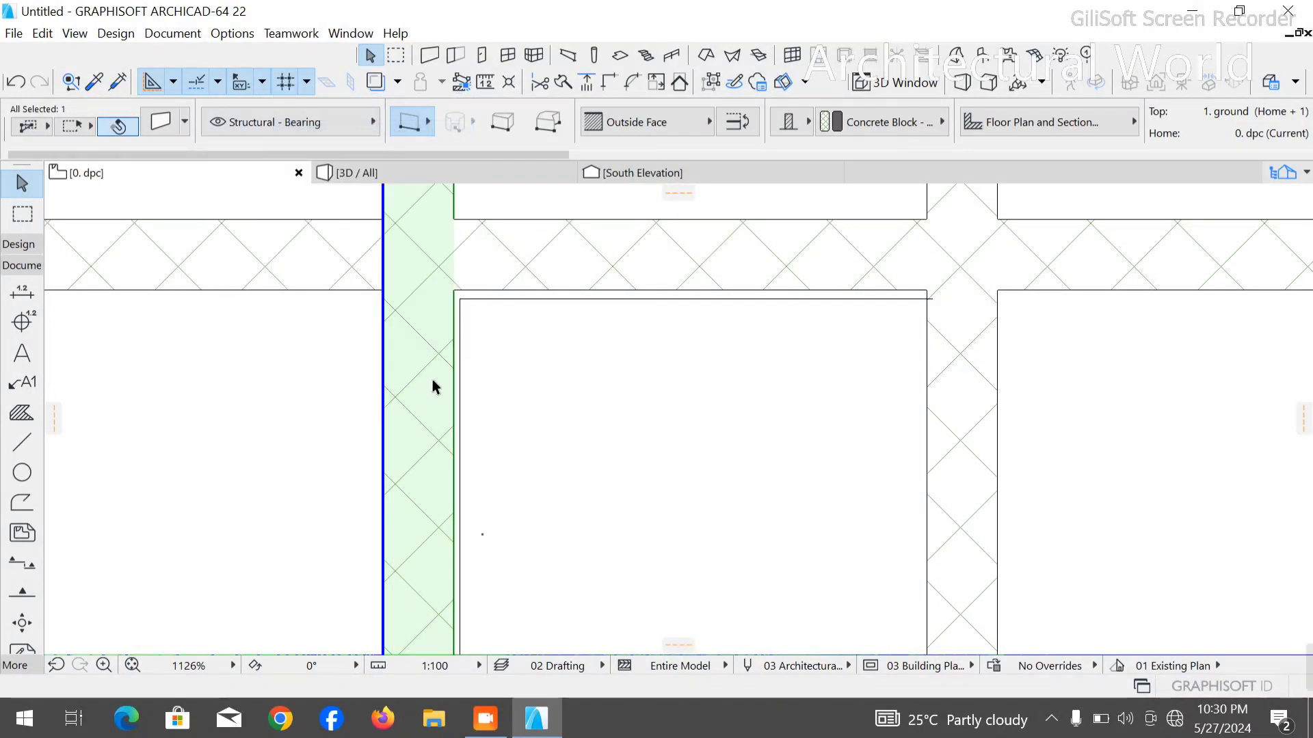
# - Try to drag the copied wall onto the polyline's vertical segment with construction grid snapping on
pyautogui.hotkey('ctrl', 'd')
pyautogui.click(454, 323)
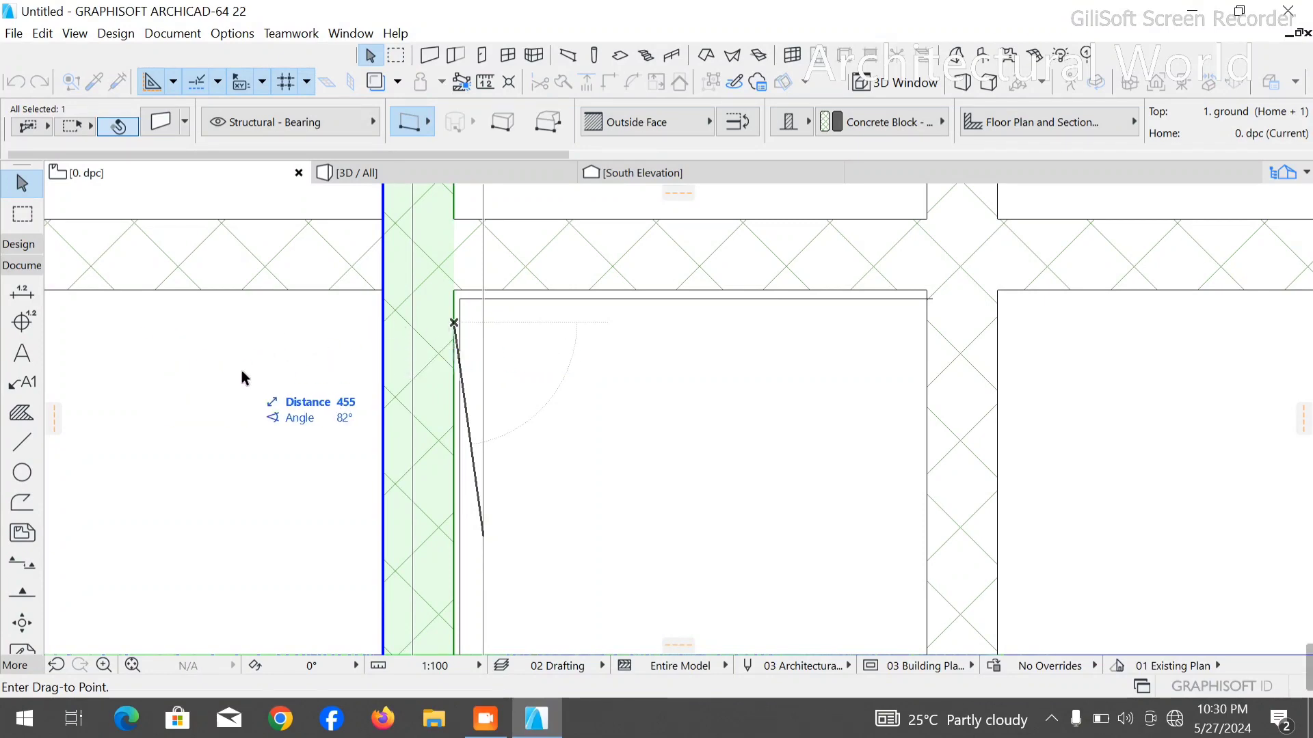
pyautogui.press('Escape')
pyautogui.hotkey('ctrl', 'd')
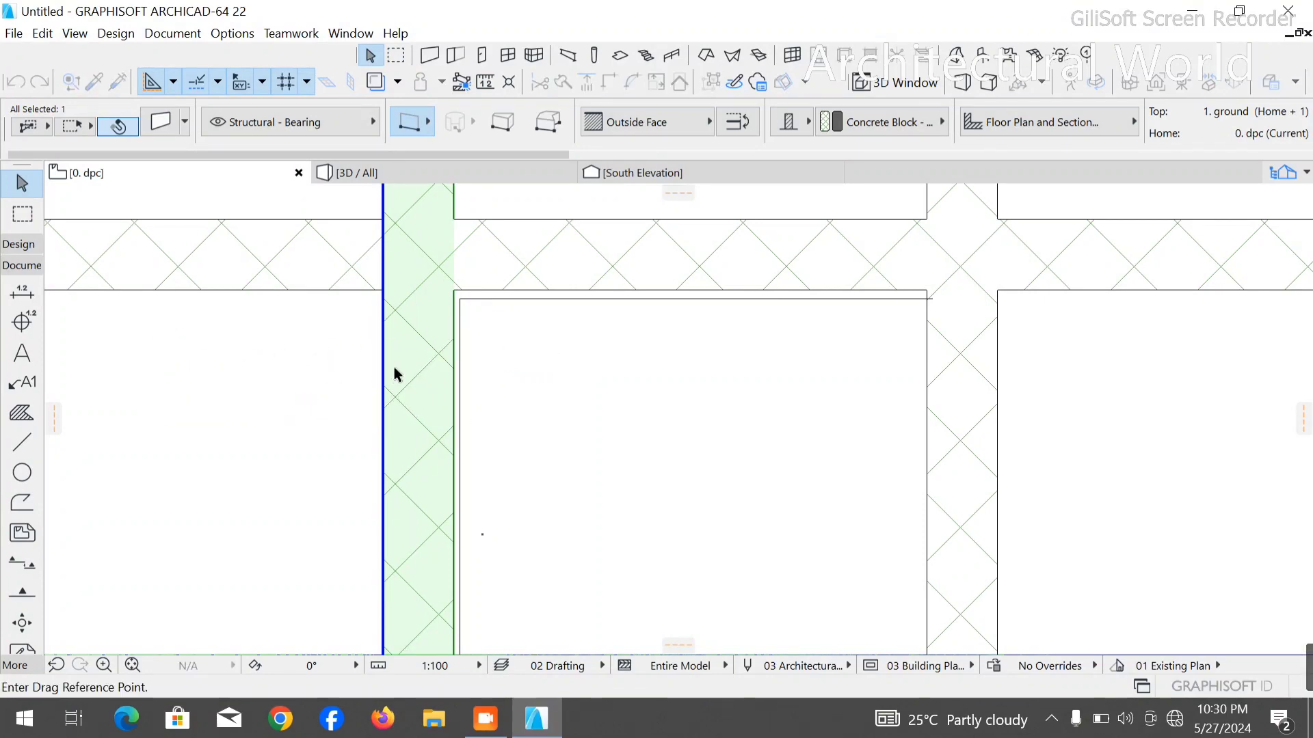
pyautogui.click(433, 372)
pyautogui.press('Escape')
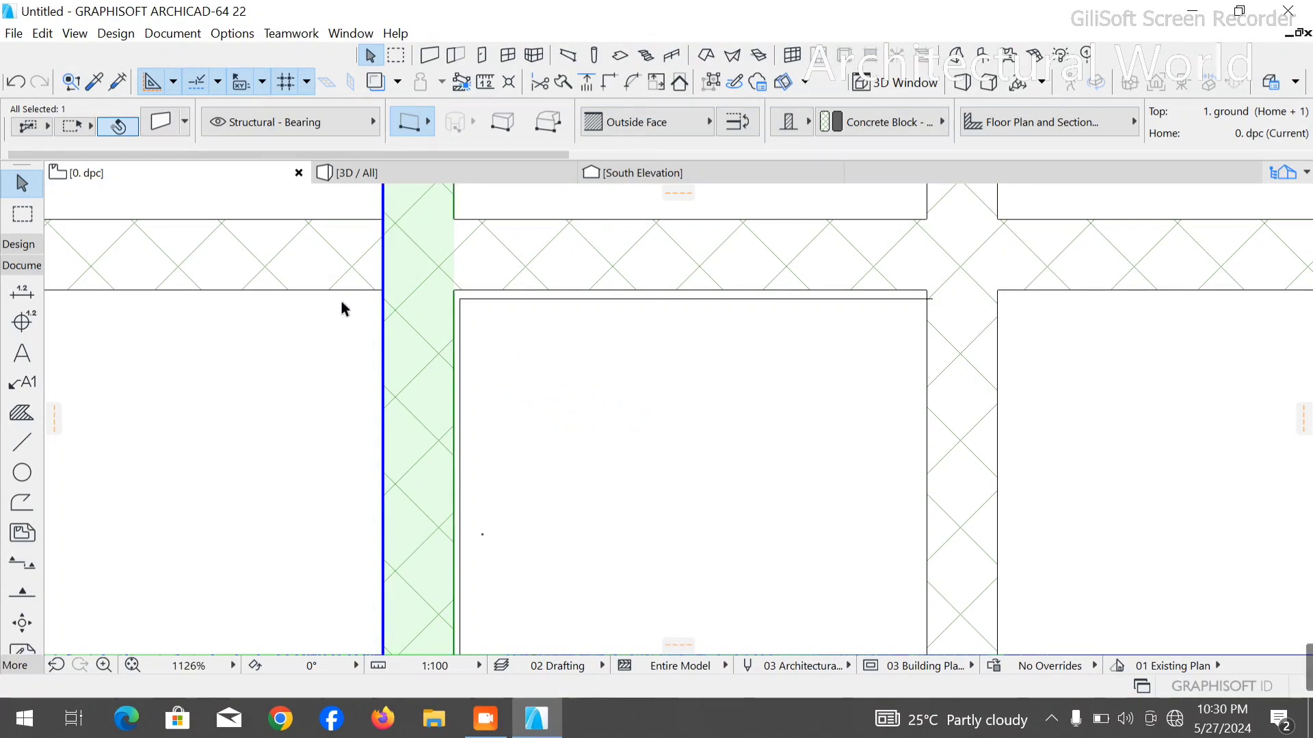
# - Display the construction grid and try to drag the copied wall again
pyautogui.click(306, 82)
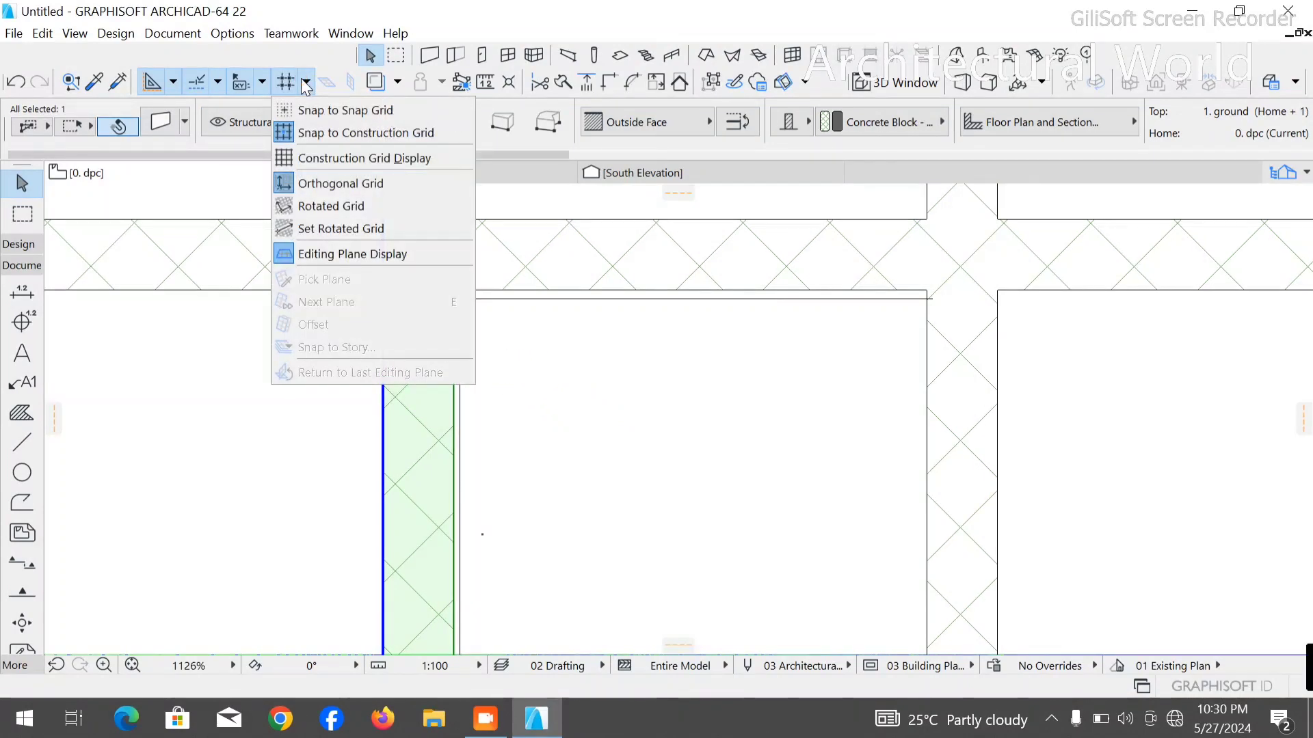
pyautogui.click(312, 156)
pyautogui.hotkey('ctrl', 'd')
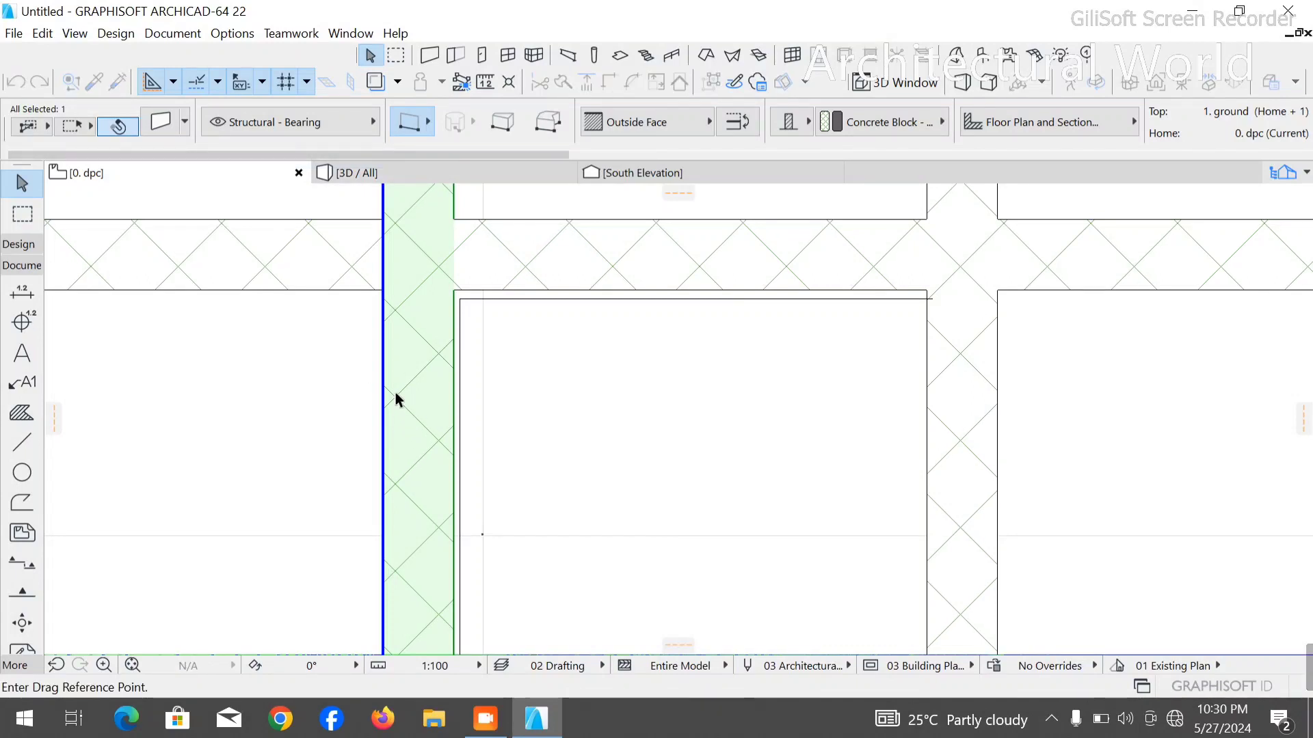
pyautogui.click(396, 392)
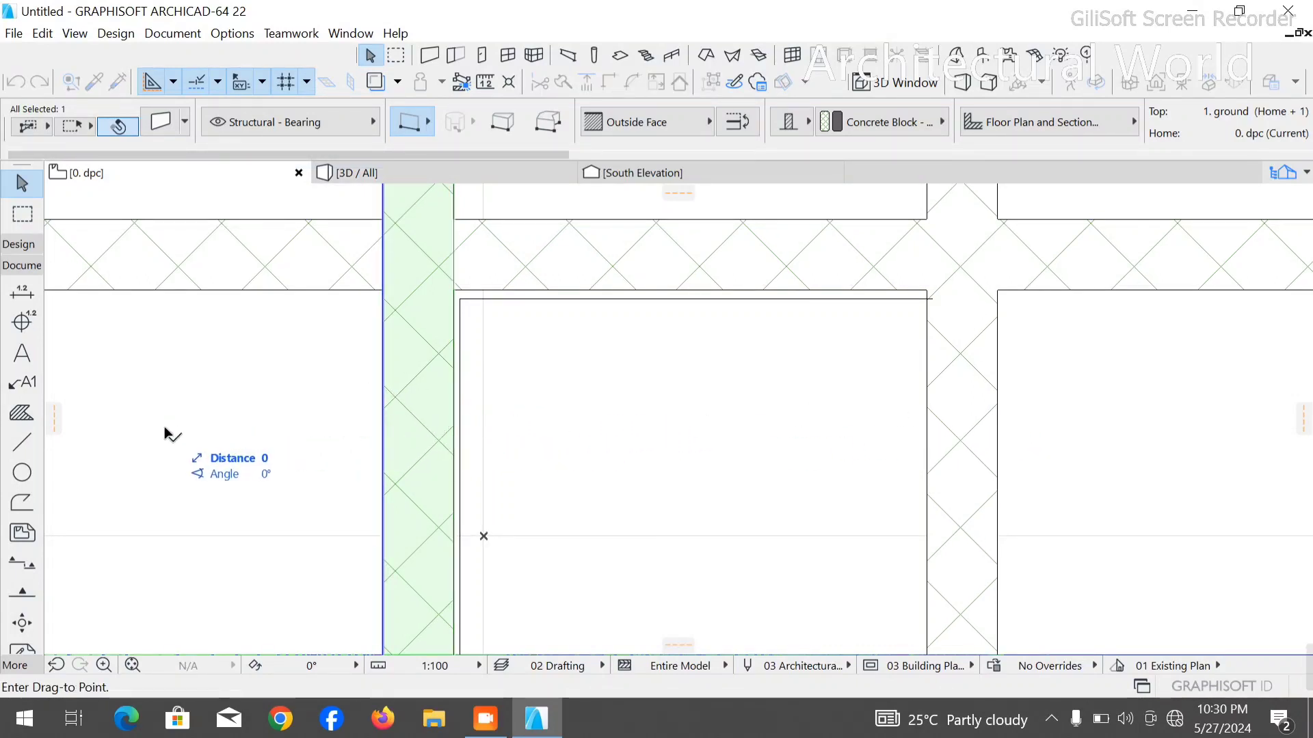
# - Switch grid snapping back to the snap grid and test dragging the copied wall horizontally
pyautogui.click(306, 81)
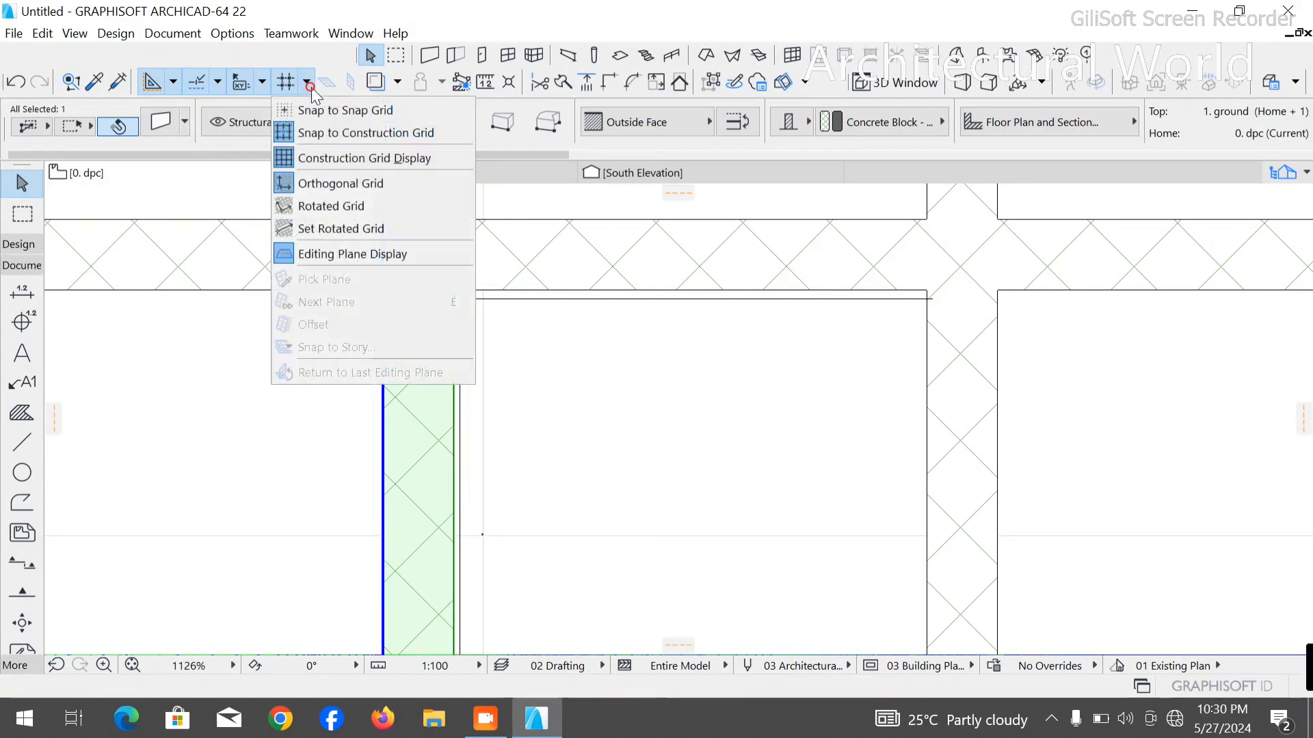
pyautogui.click(315, 112)
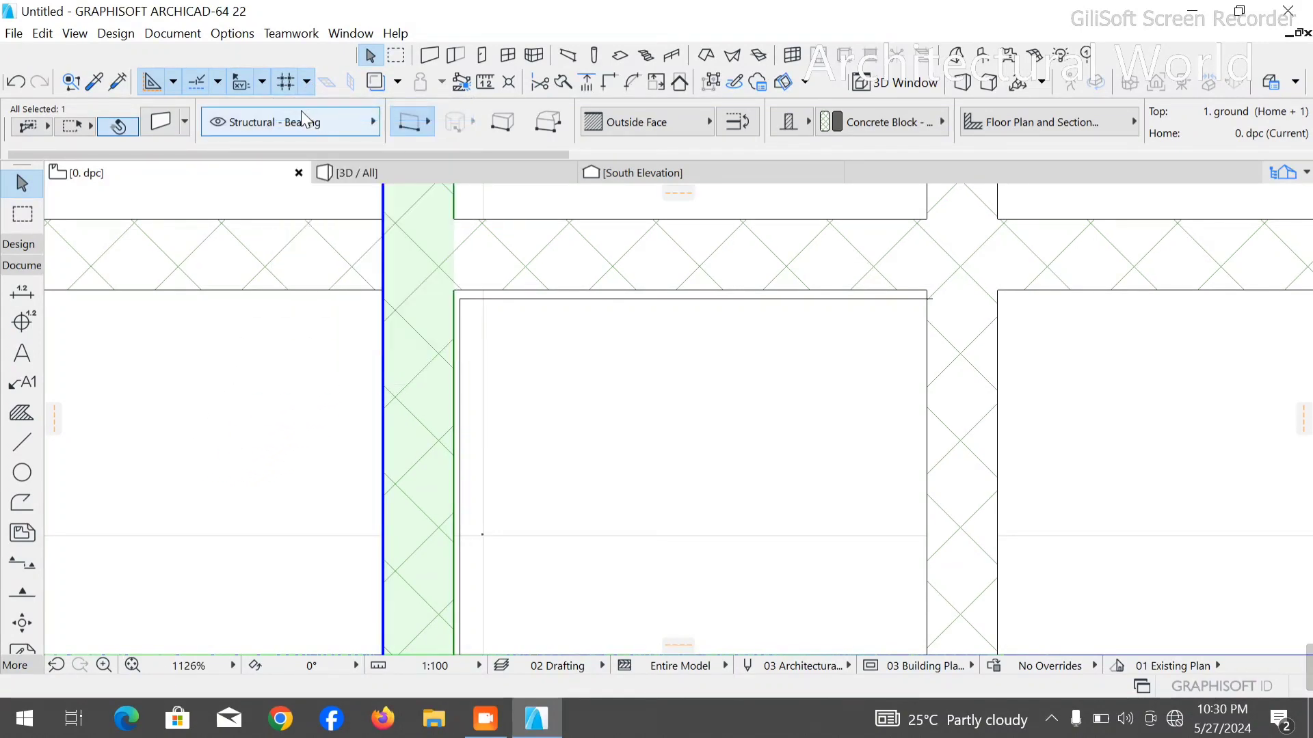
pyautogui.click(413, 393)
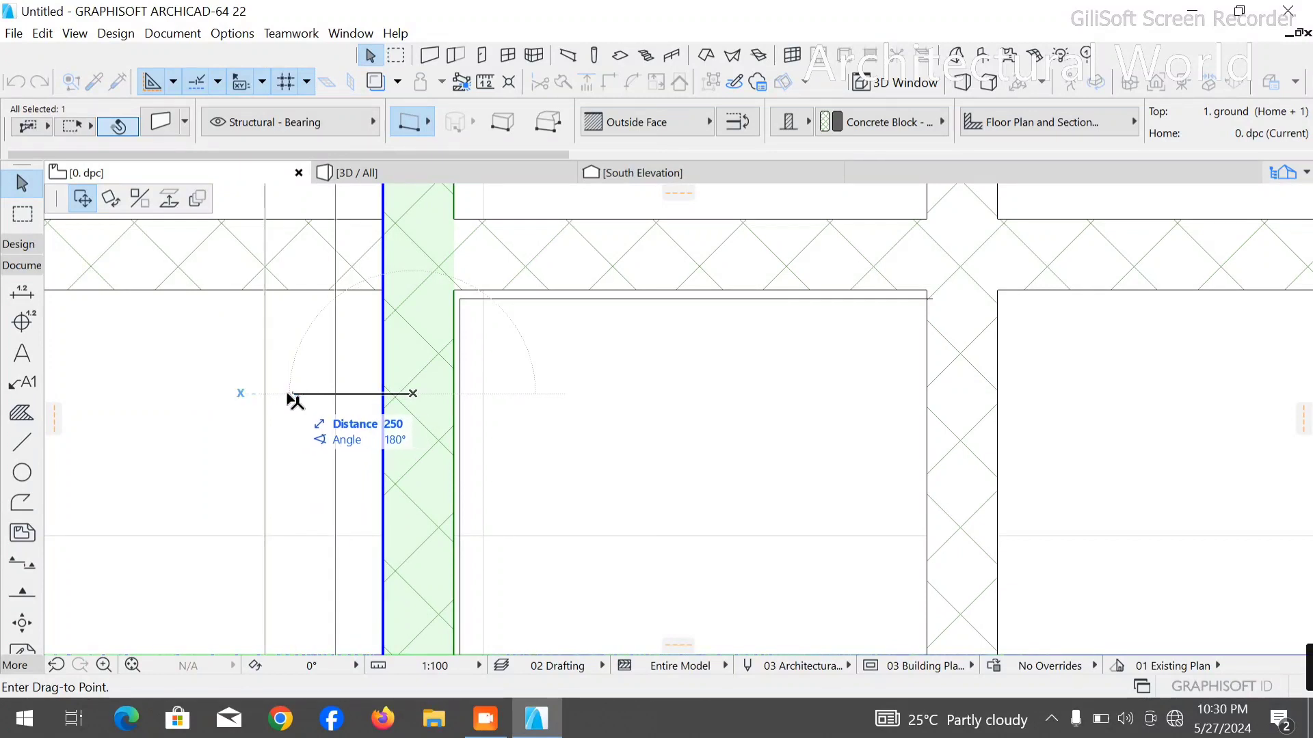
pyautogui.press('Escape')
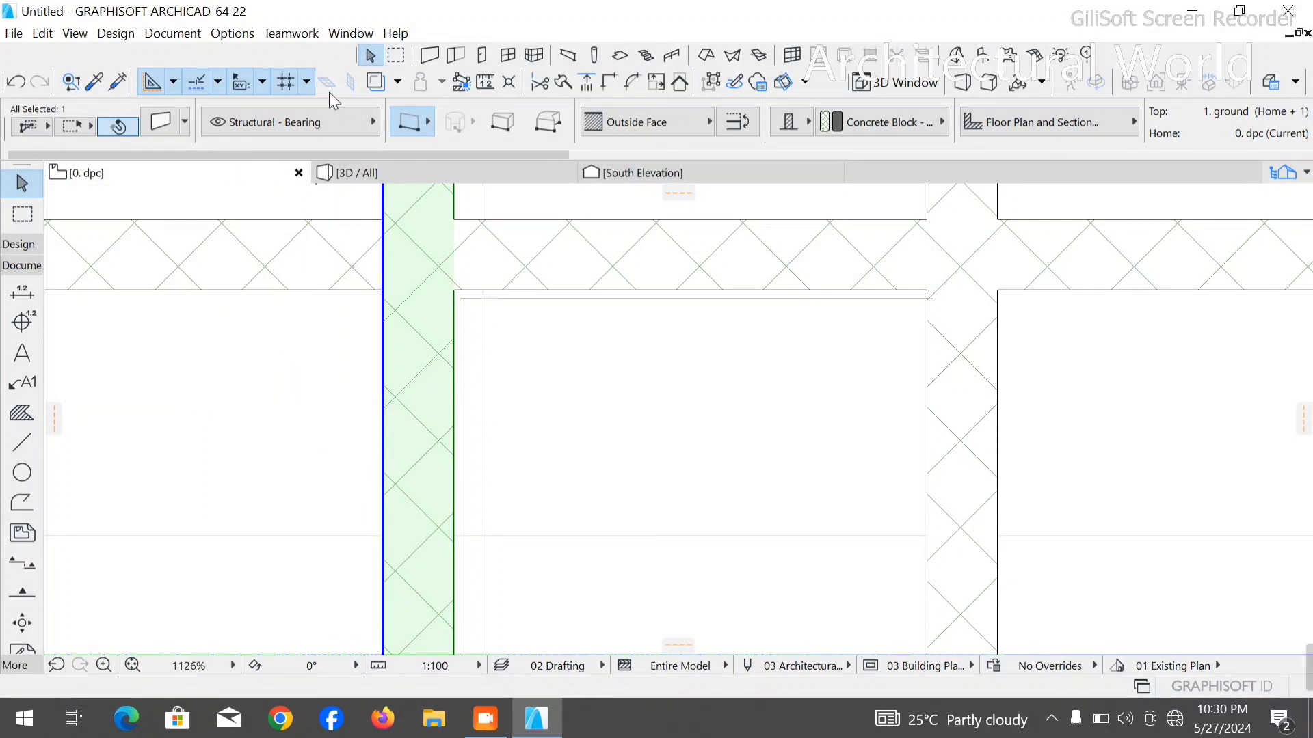
# - Turn off the construction grid display and use the orthogonal grid
pyautogui.click(306, 82)
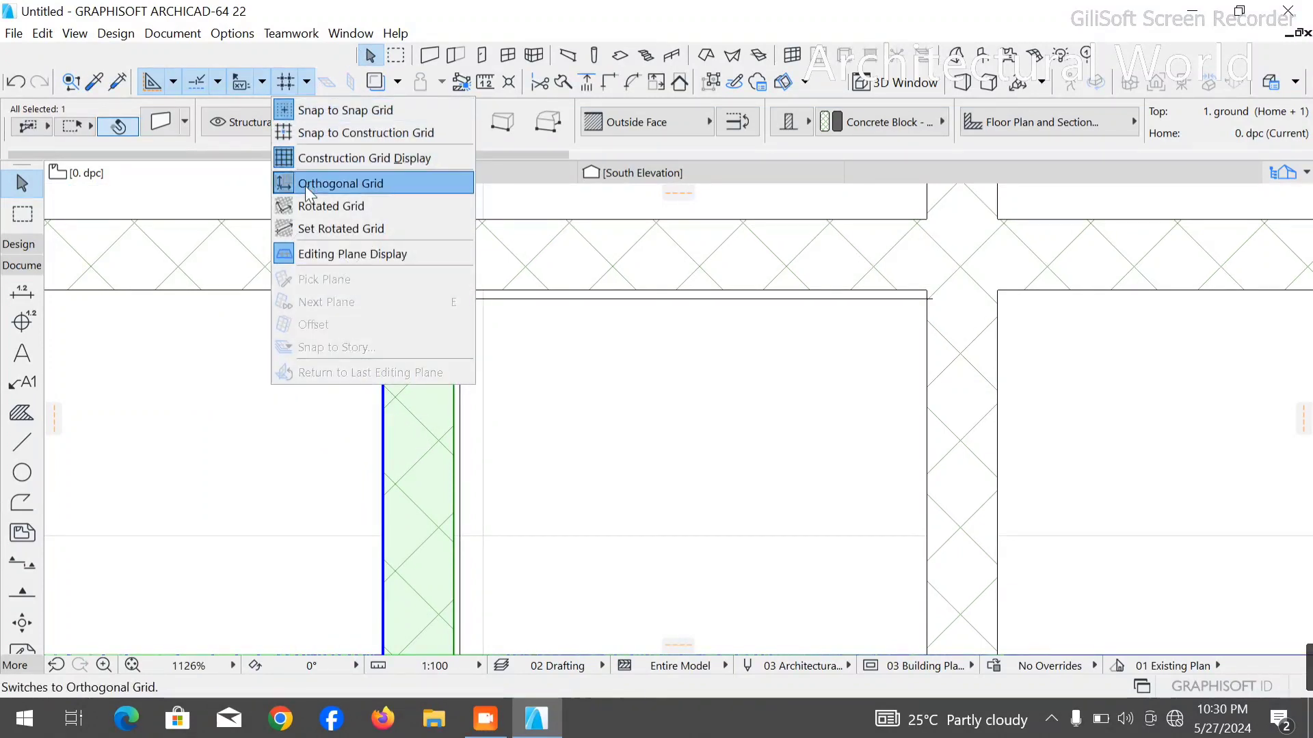
pyautogui.click(281, 161)
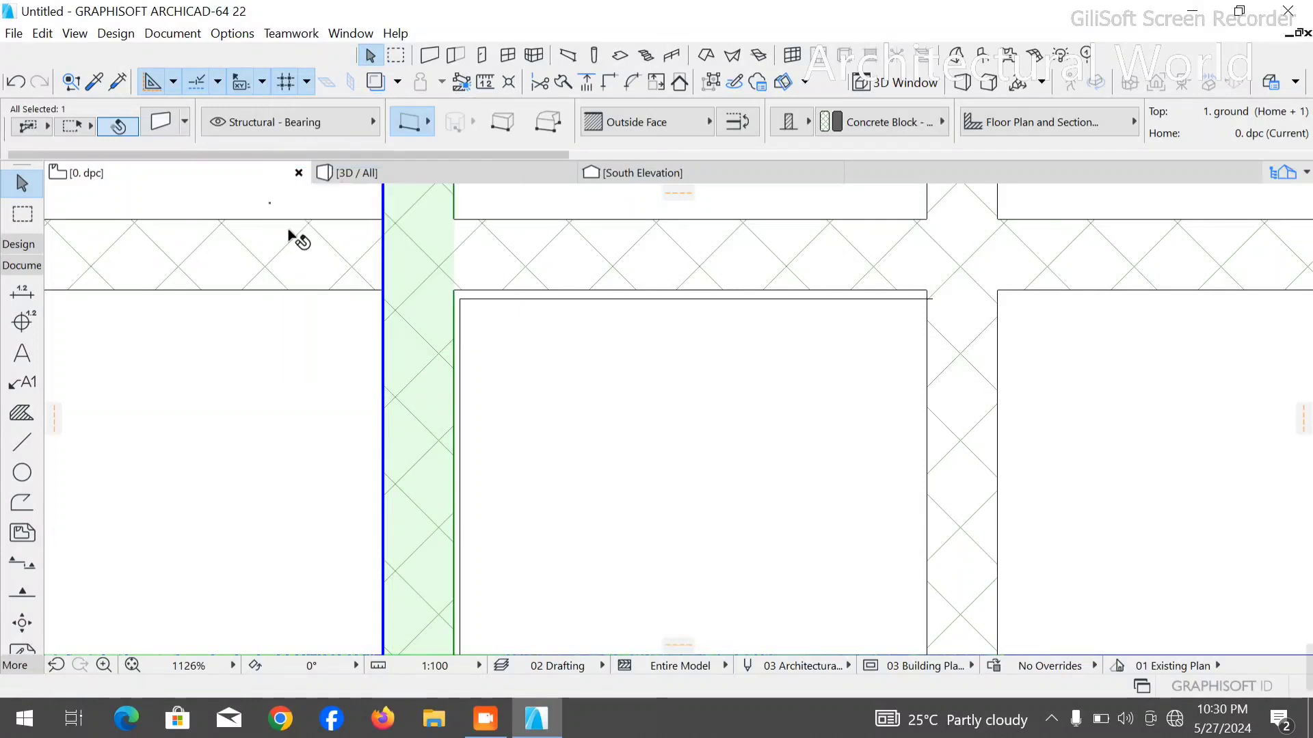
pyautogui.click(307, 81)
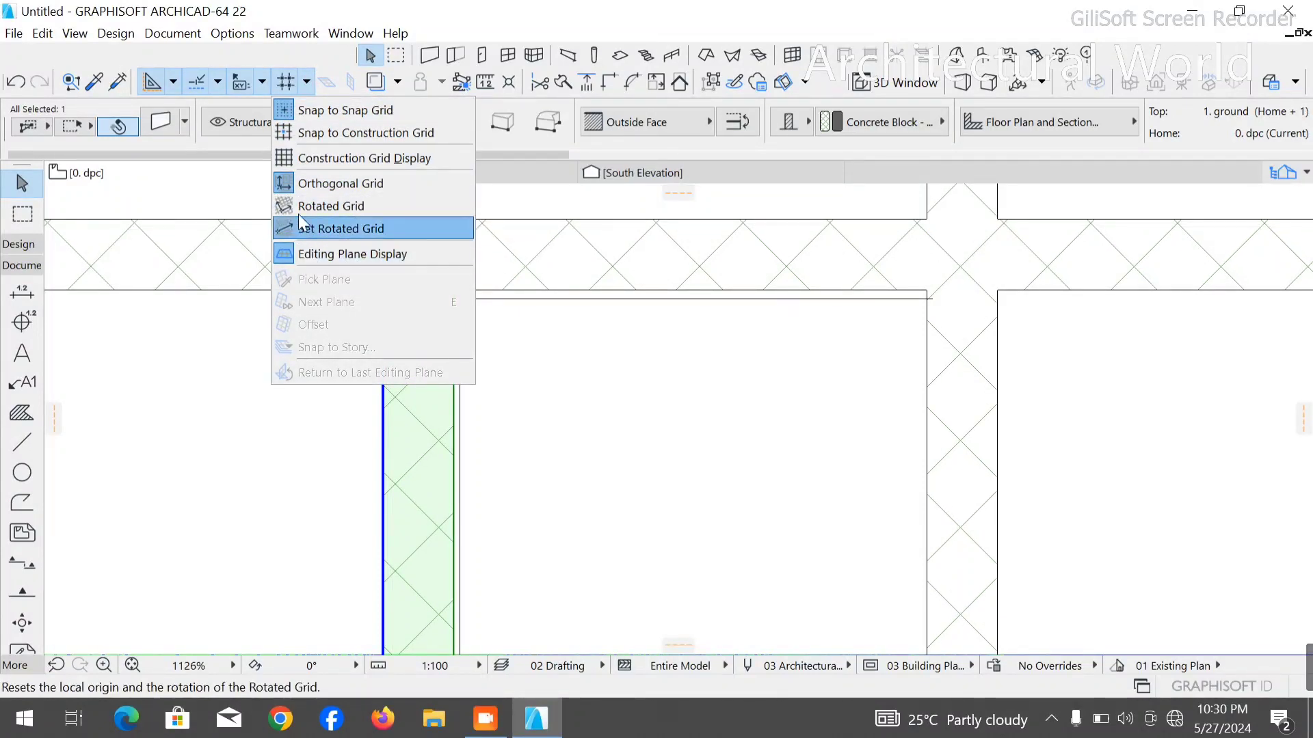
pyautogui.click(285, 182)
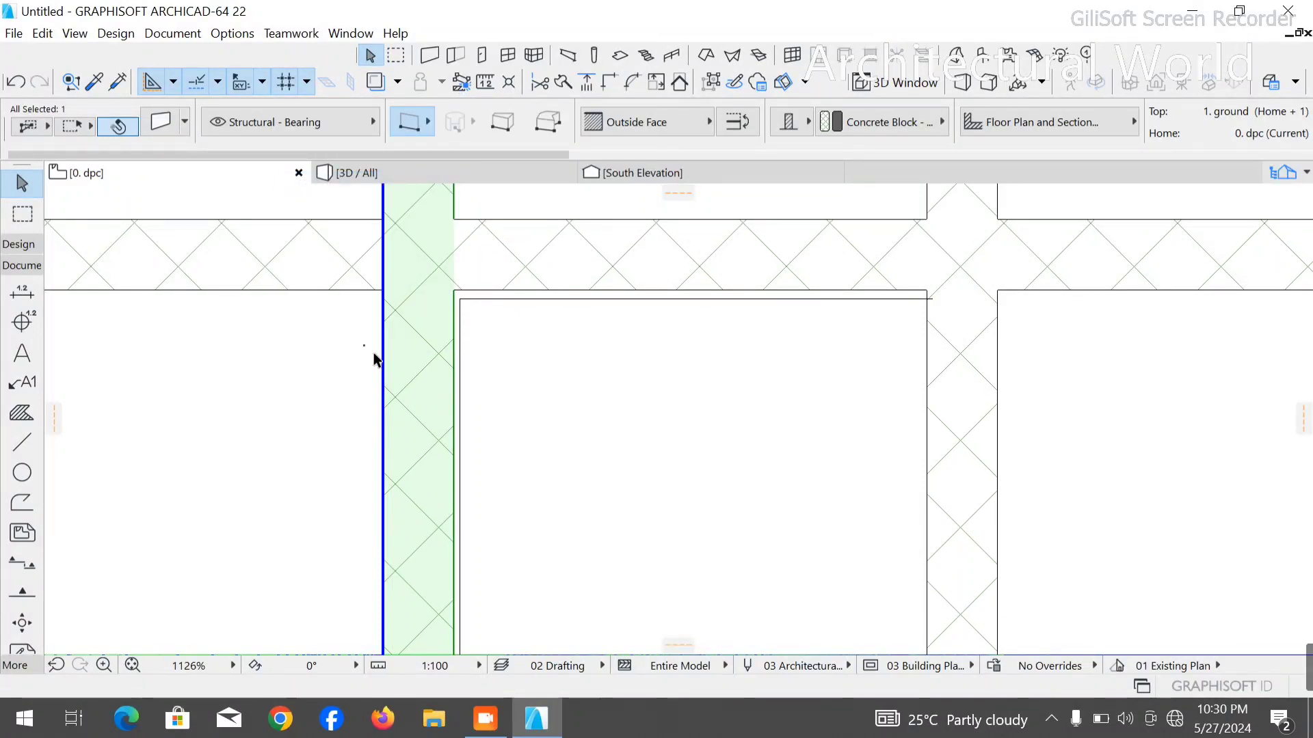
# - Drag the copied vertical wall 100 mm horizontally to the right, toward the polyline's vertical segment
pyautogui.hotkey('ctrl', 'd')
pyautogui.click(413, 346)
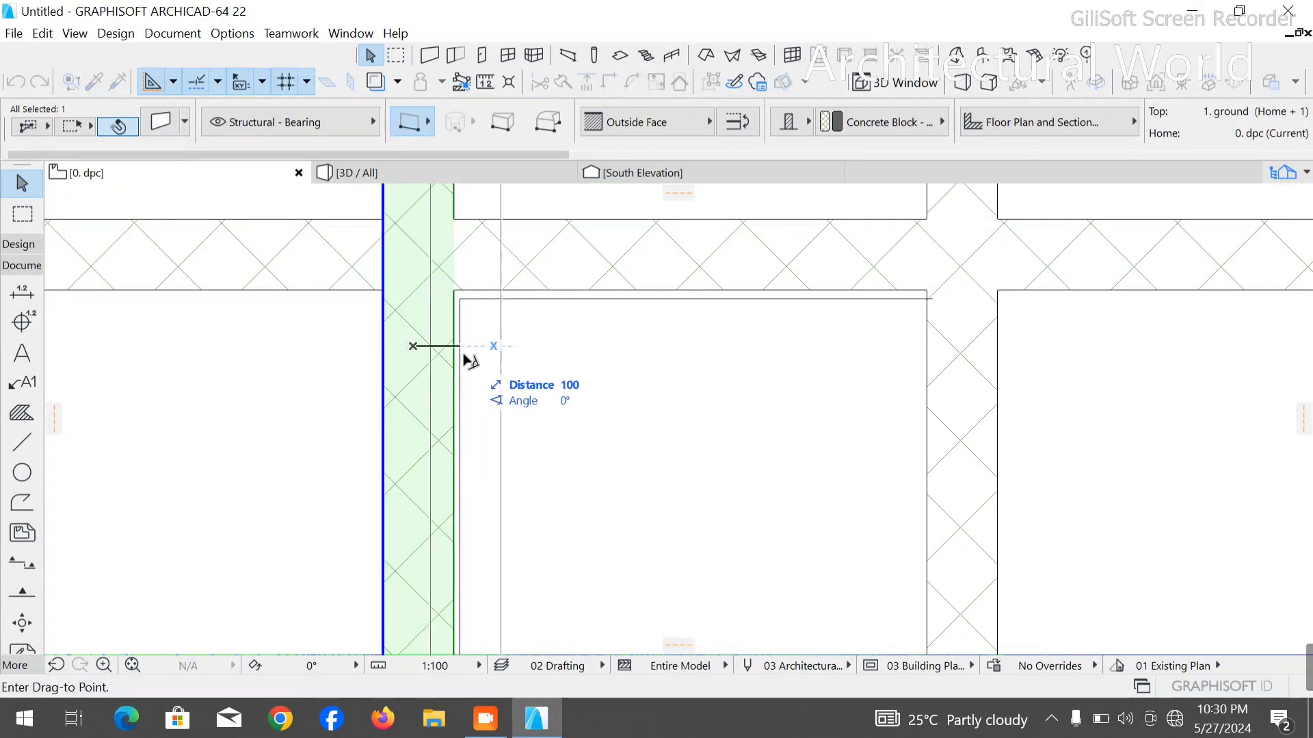
pyautogui.click(458, 353)
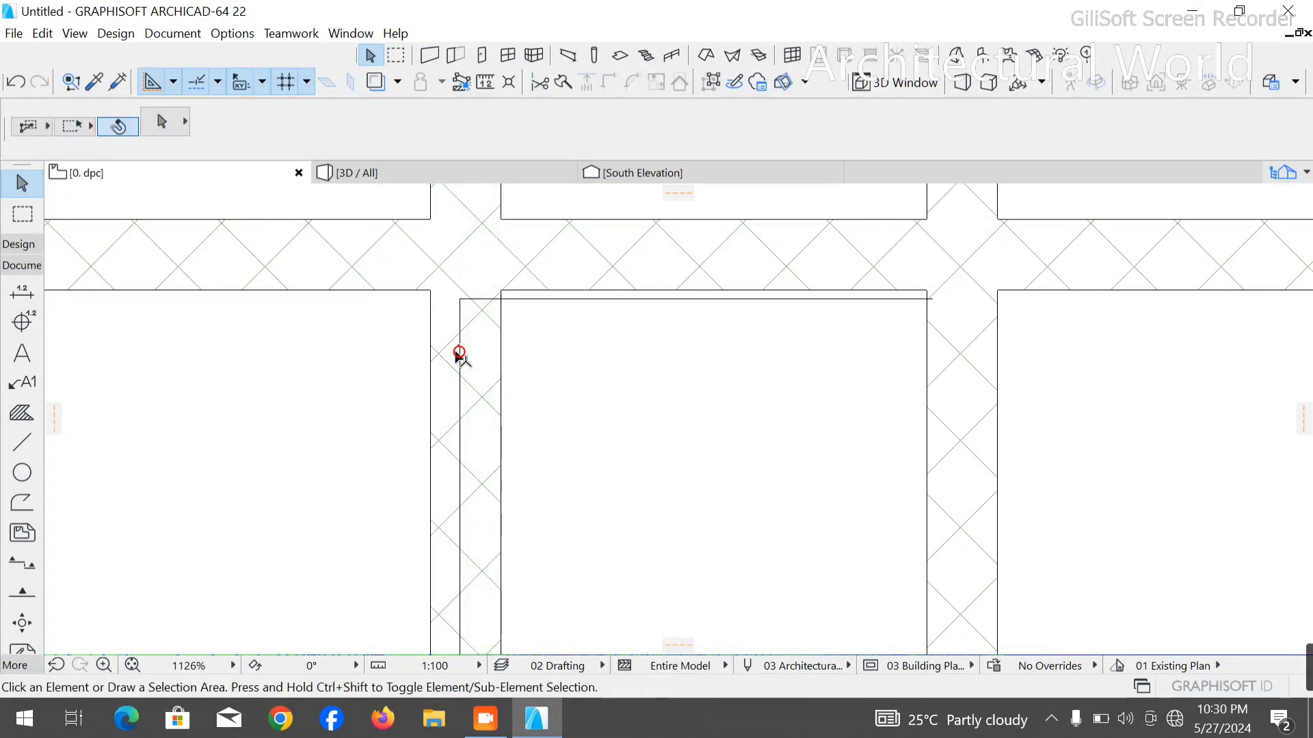
# - Reselect the moved wall and drag it horizontally from its reference line toward the polyline's vertical segment
pyautogui.click(413, 346)
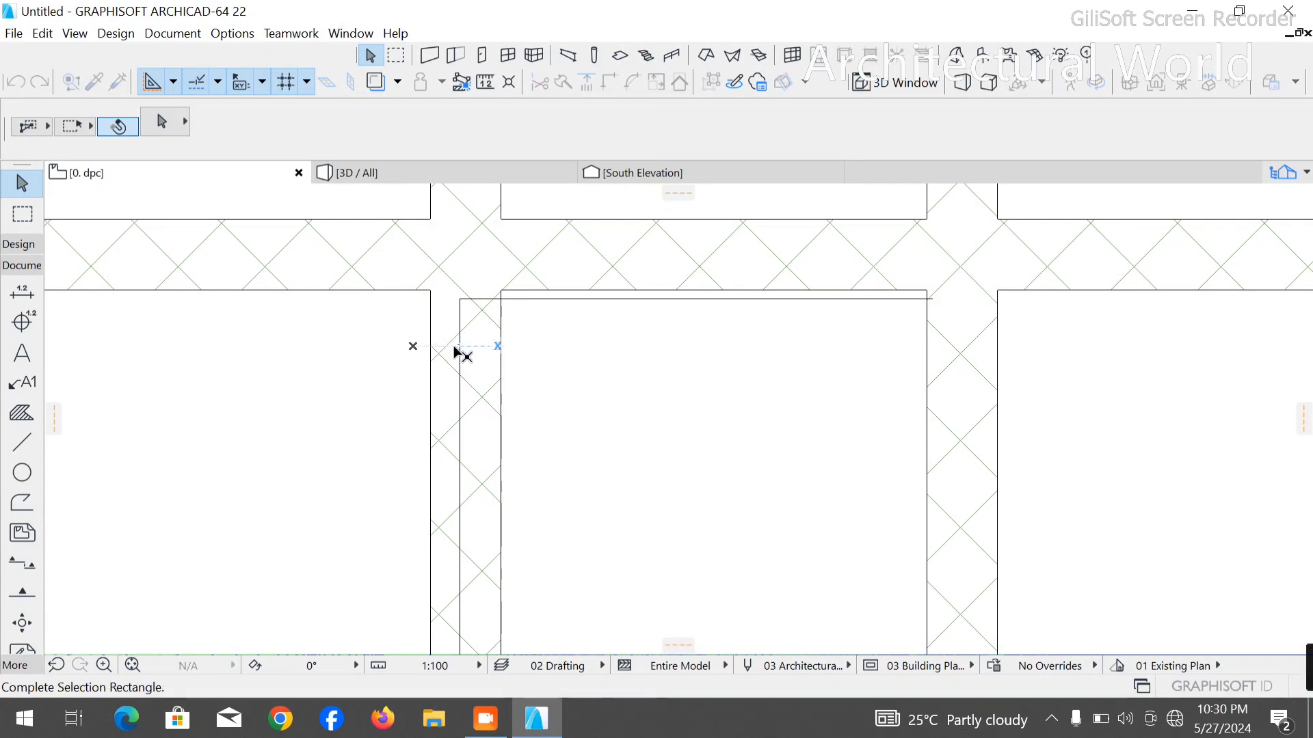
pyautogui.click(456, 353)
pyautogui.click(416, 348)
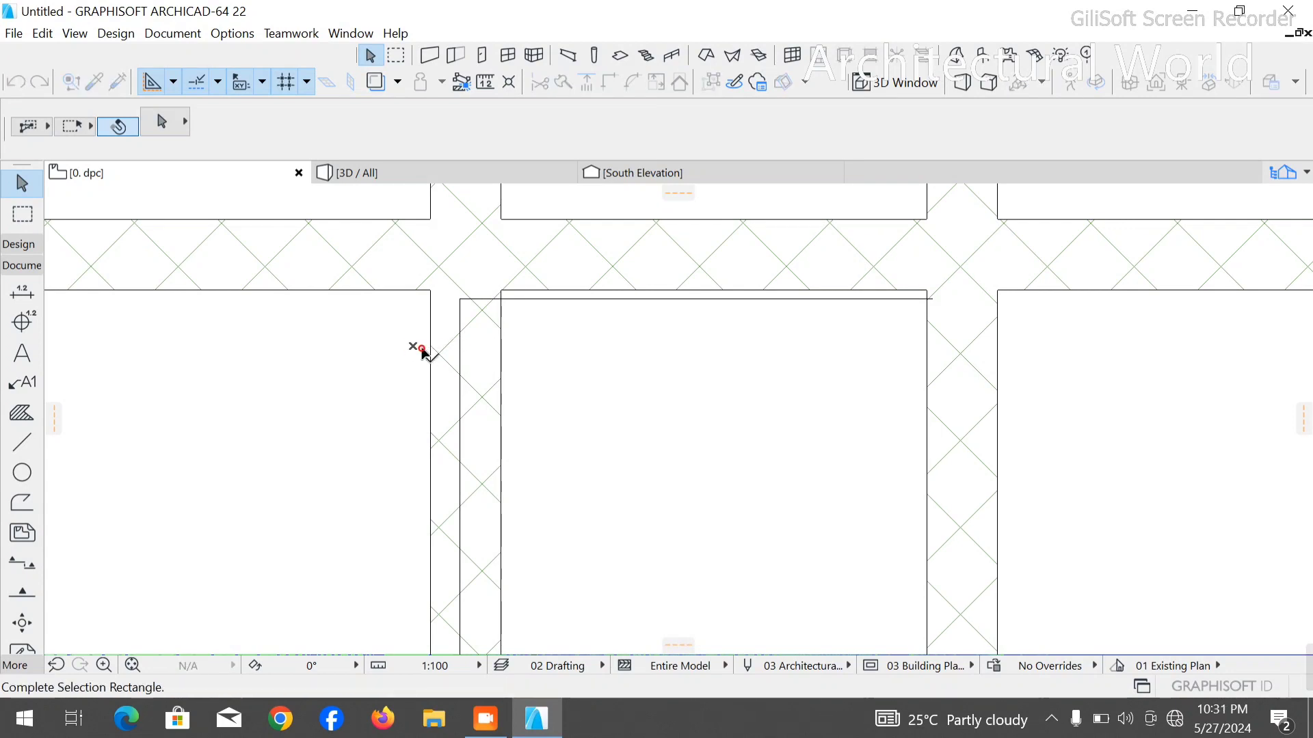
pyautogui.click(437, 353)
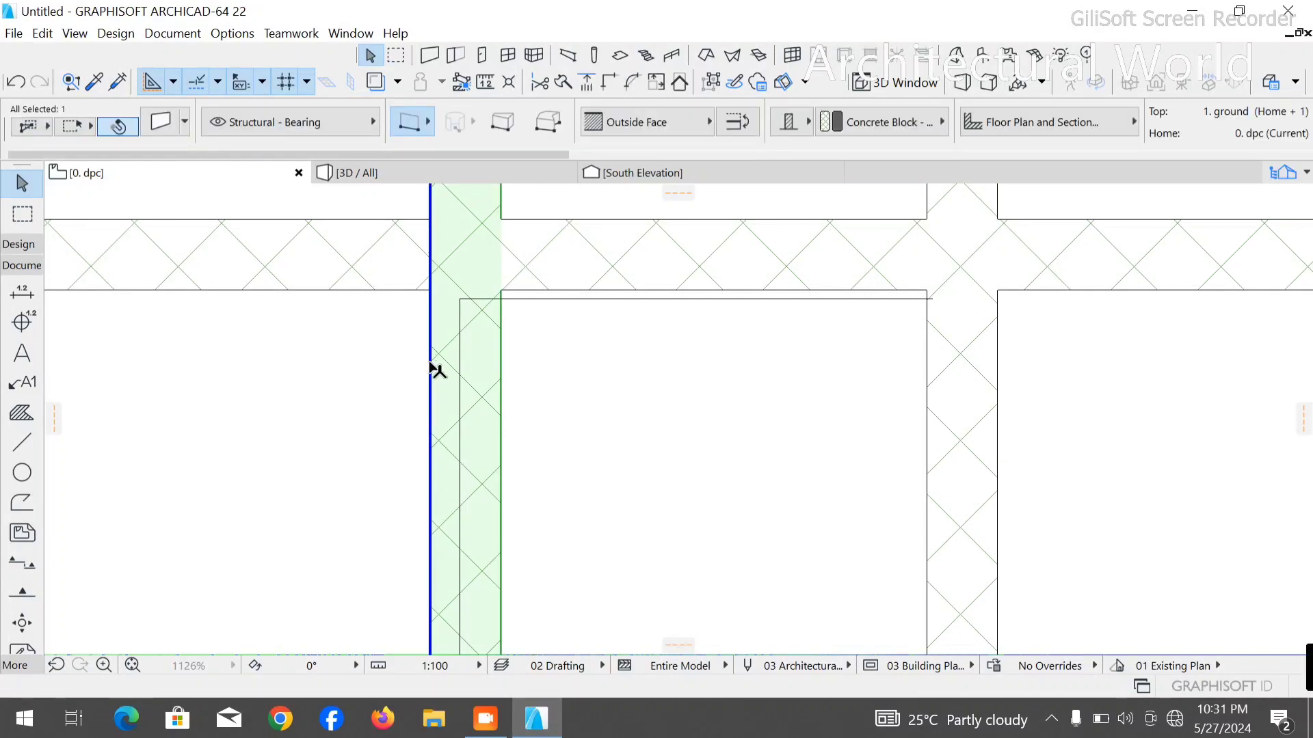
pyautogui.hotkey('ctrl', 'd')
pyautogui.click(431, 363)
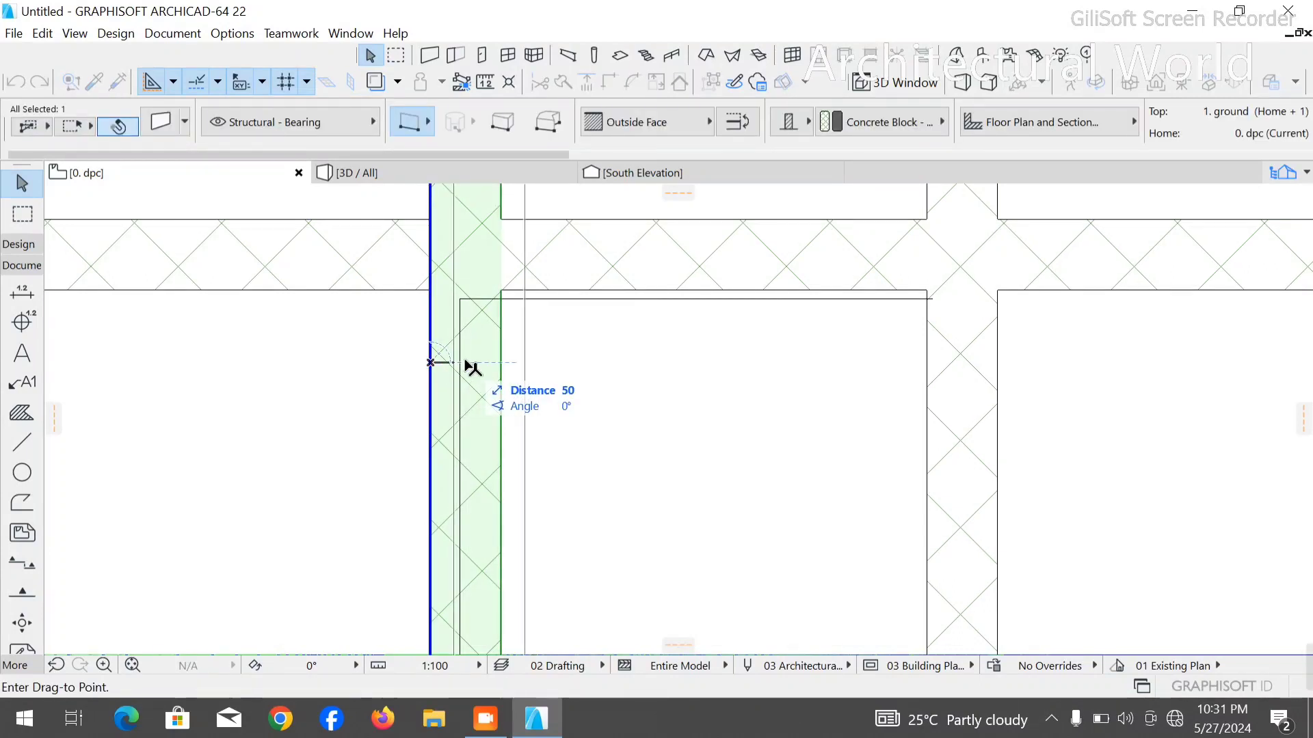
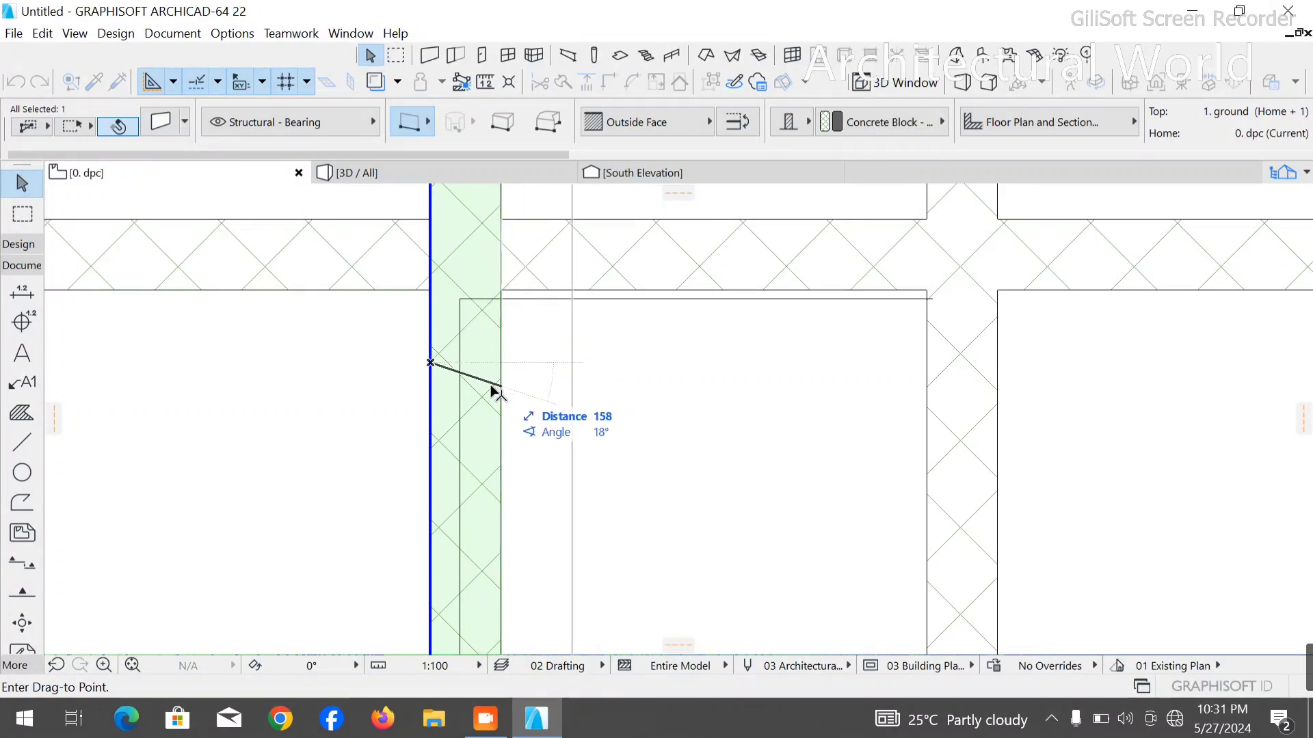
# - Drag the copied vertical wall 212 mm to the right from its reference line at an angle of 0°
pyautogui.click(432, 363)
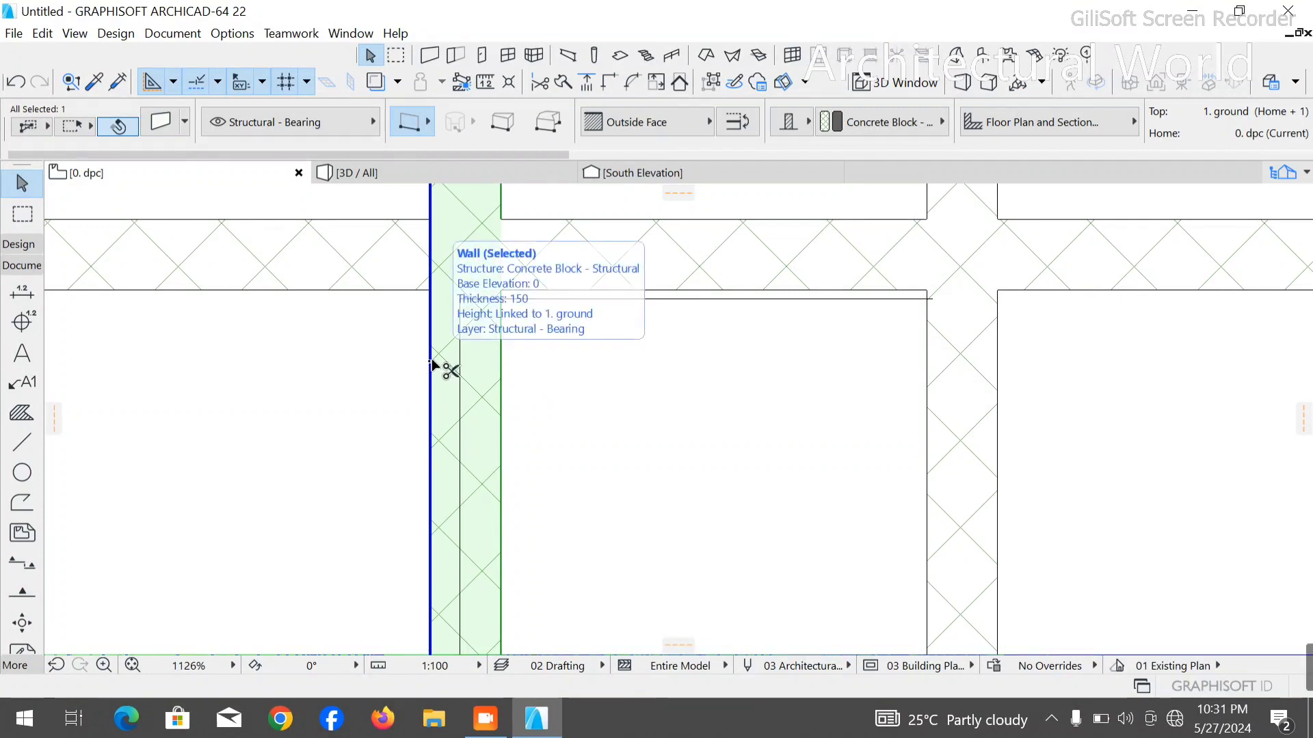
pyautogui.hotkey('ctrl', 'd')
pyautogui.click(430, 361)
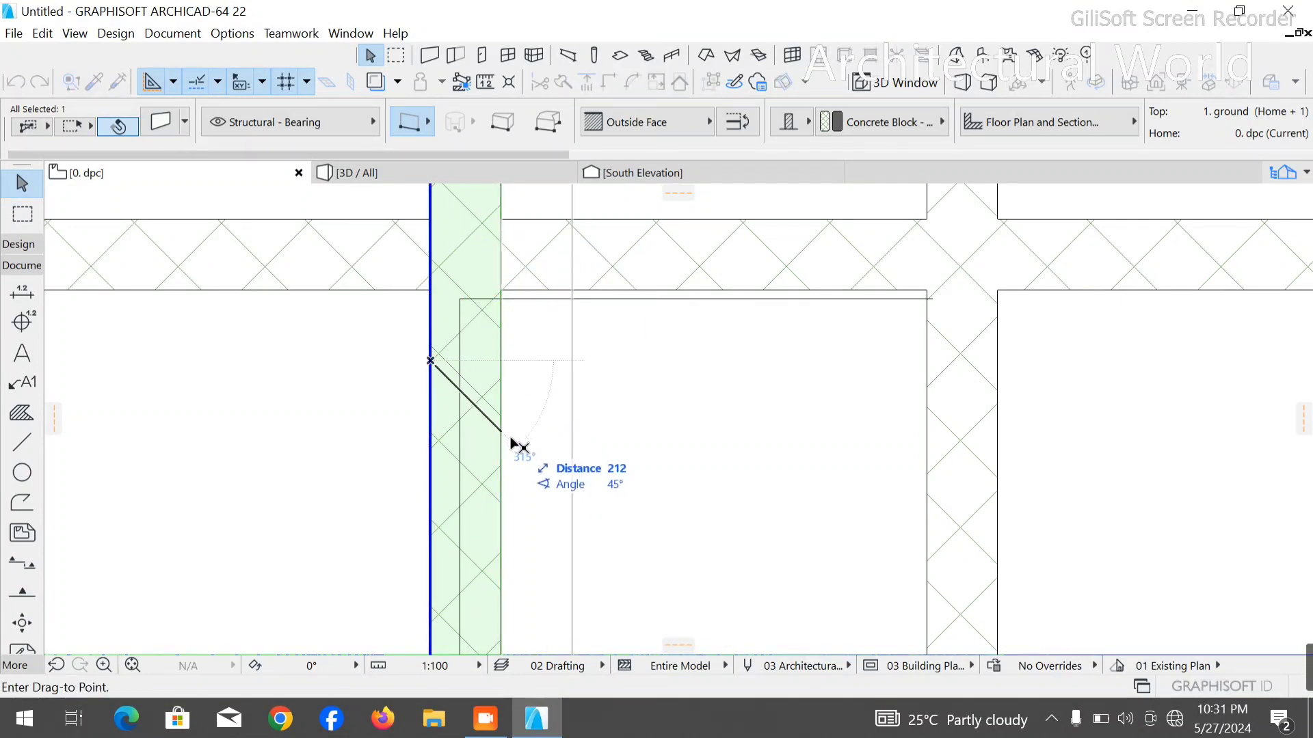
pyautogui.press('Tab')
pyautogui.press('Tab')
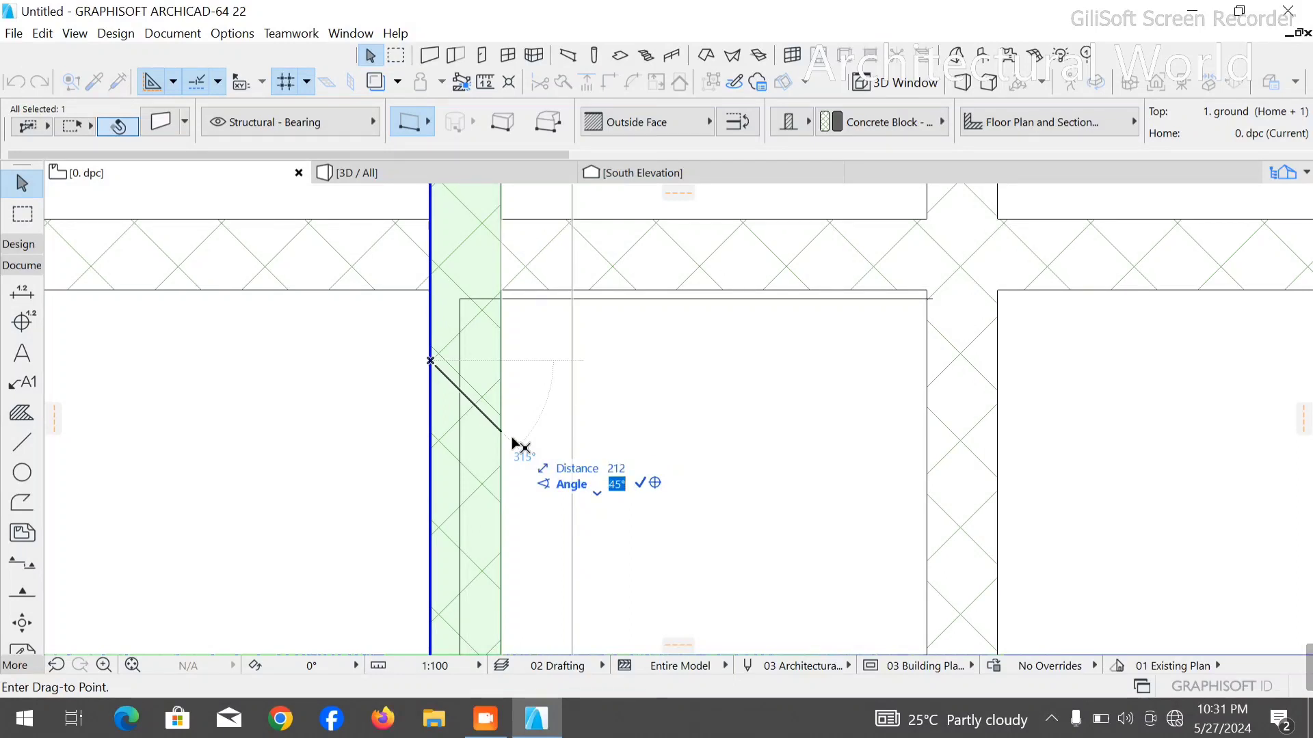
pyautogui.write('0')
pyautogui.press('Return')
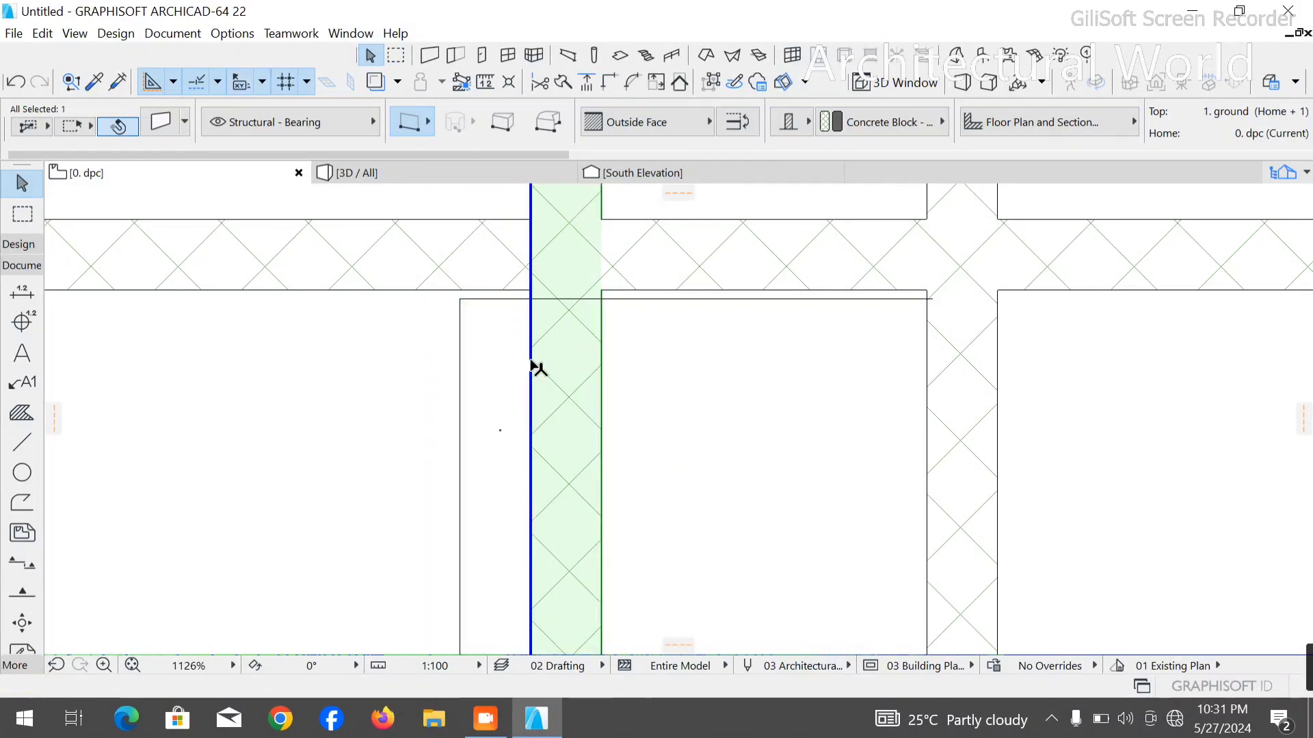
# - Drag the wall 150 mm to the left from its reference line onto the polyline's vertical segment
pyautogui.click(530, 358)
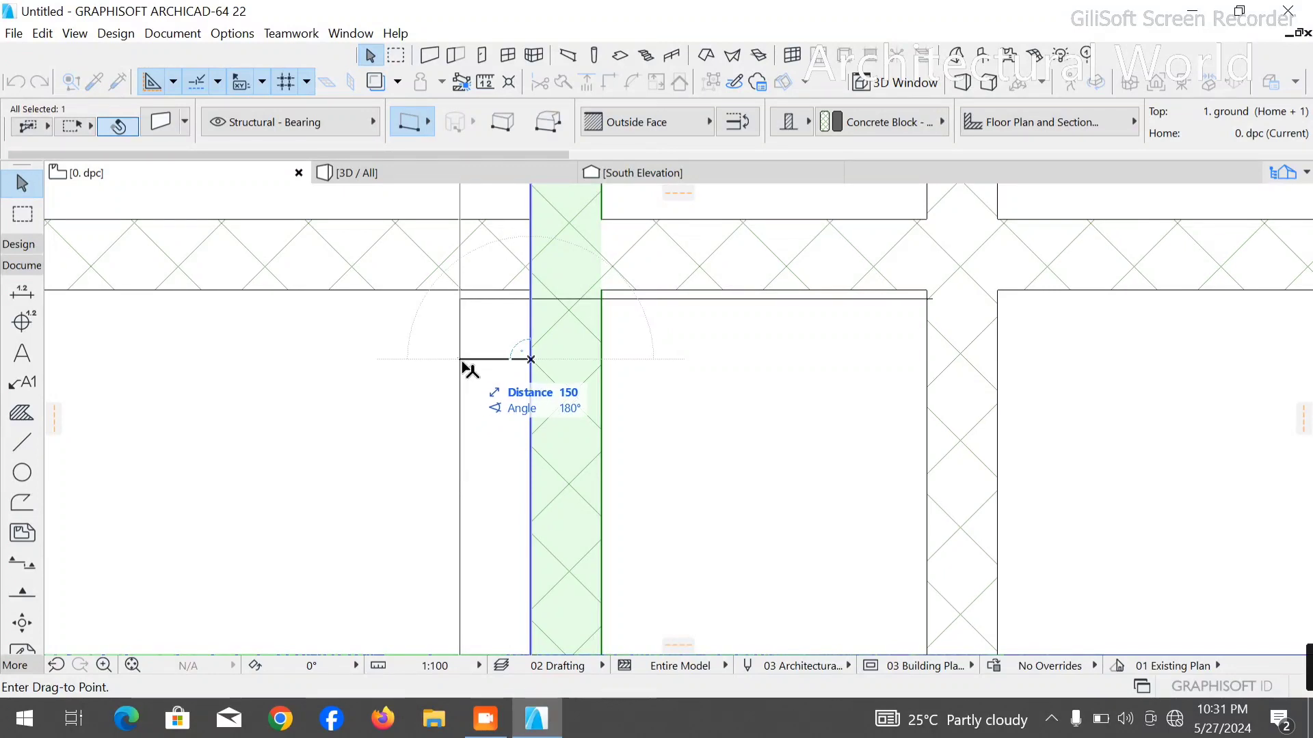
pyautogui.click(469, 370)
pyautogui.click(580, 380)
# - Delete the repositioned vertical wall and the measuring polyline
pyautogui.click(513, 401)
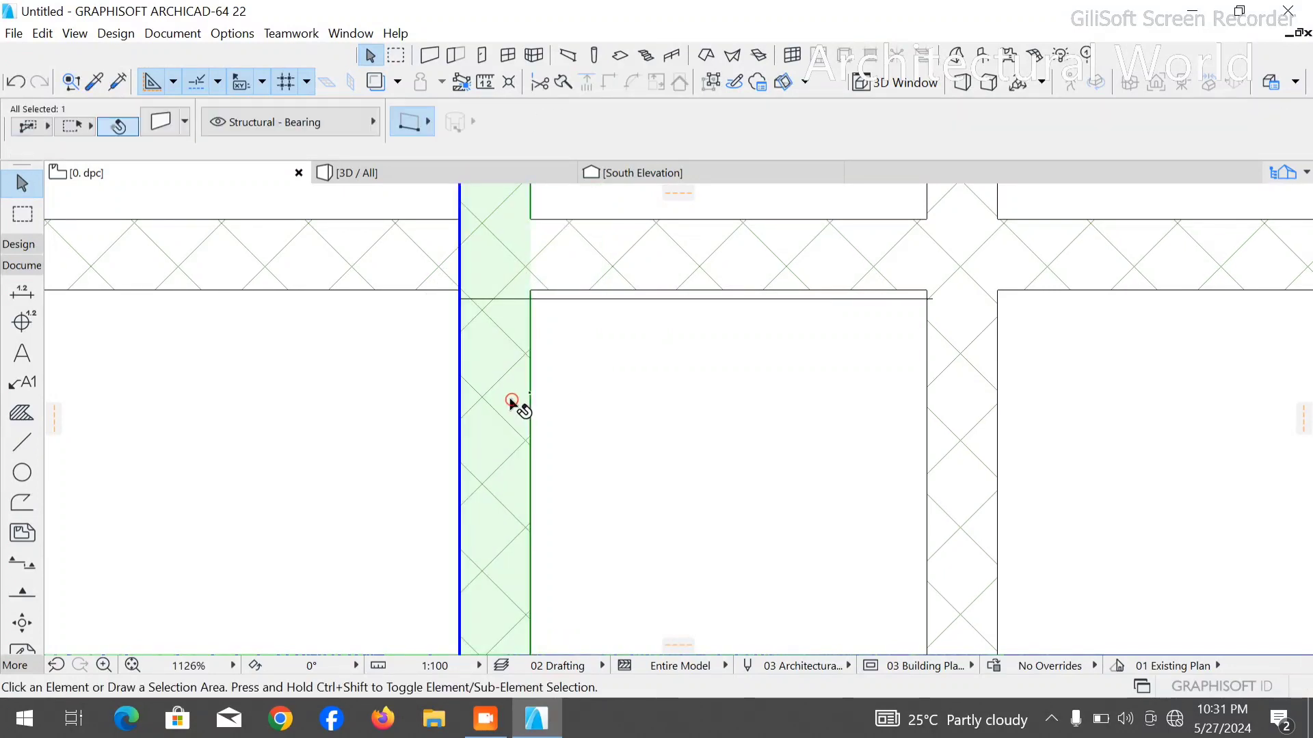
pyautogui.press('Delete')
pyautogui.click(459, 305)
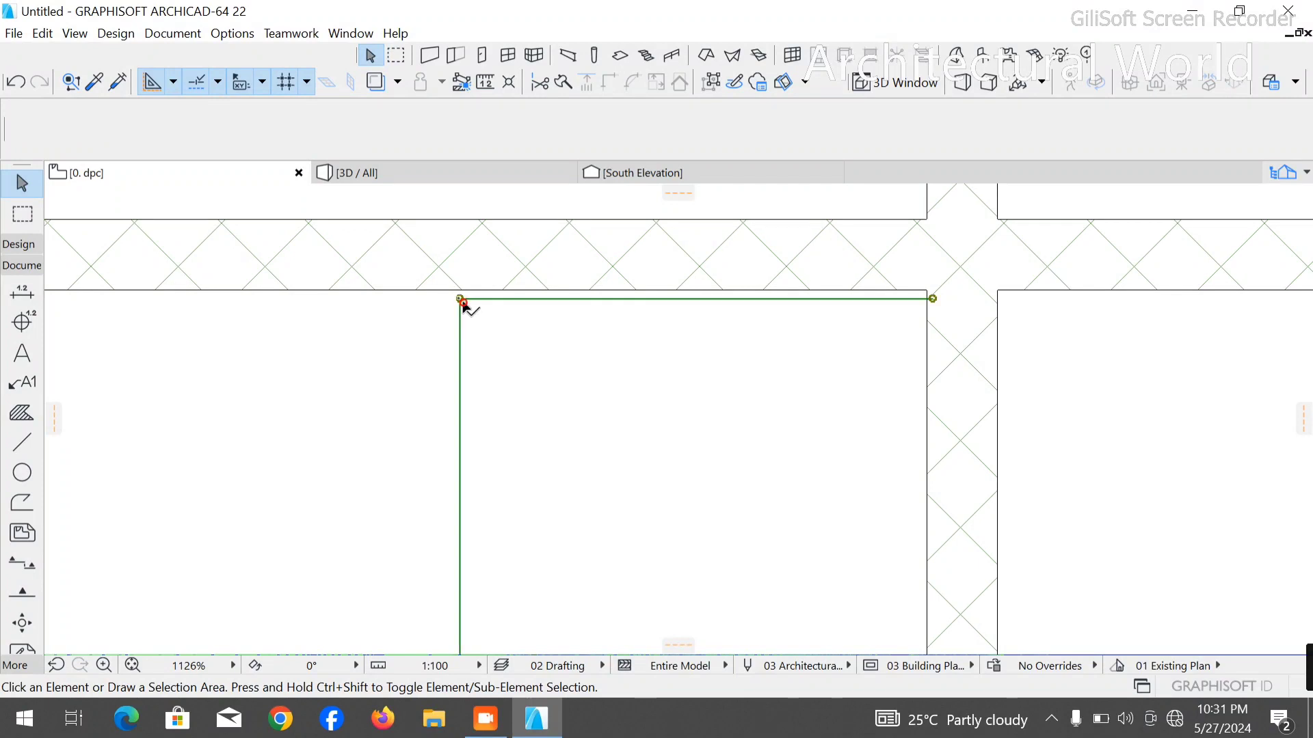
pyautogui.press('Delete')
# - Draw a polyline from the middle wall's left face, 1000 mm left along the narrow room's upper edge, down past the next wall, and back right
pyautogui.scroll(-5, 436, 357)
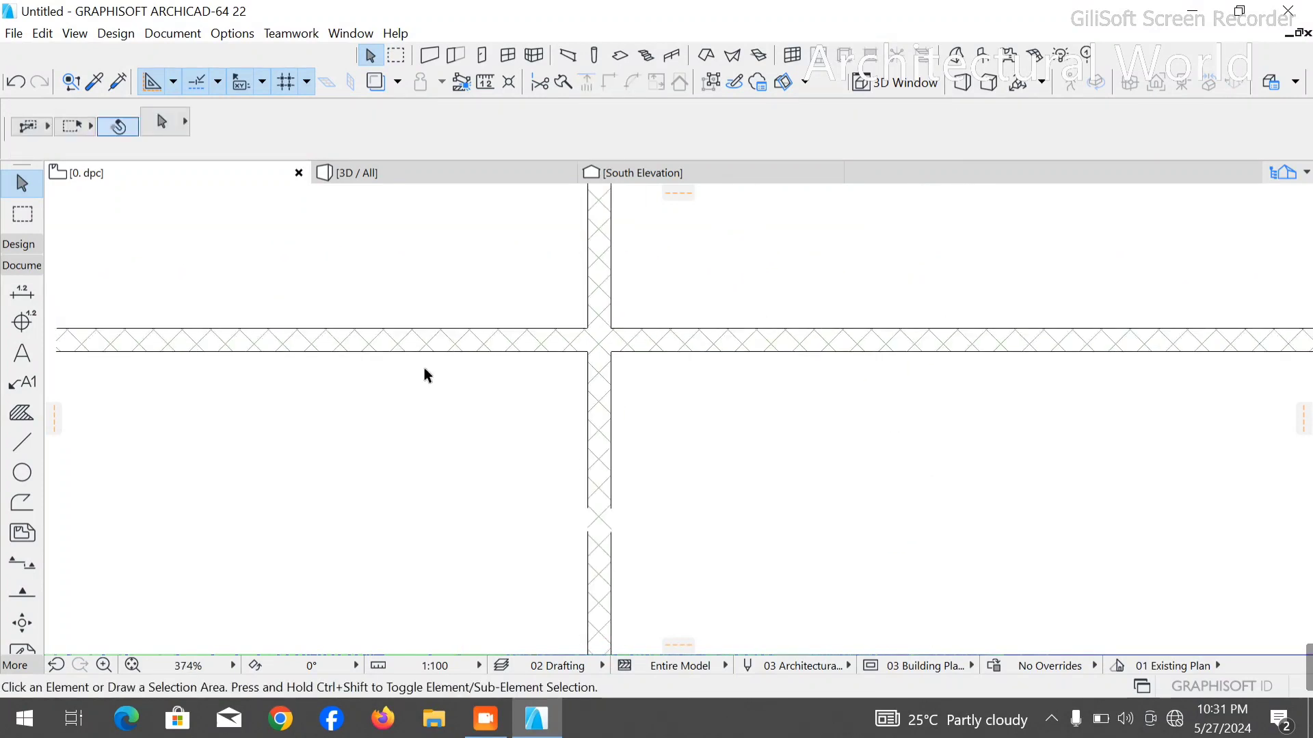
pyautogui.click(23, 444)
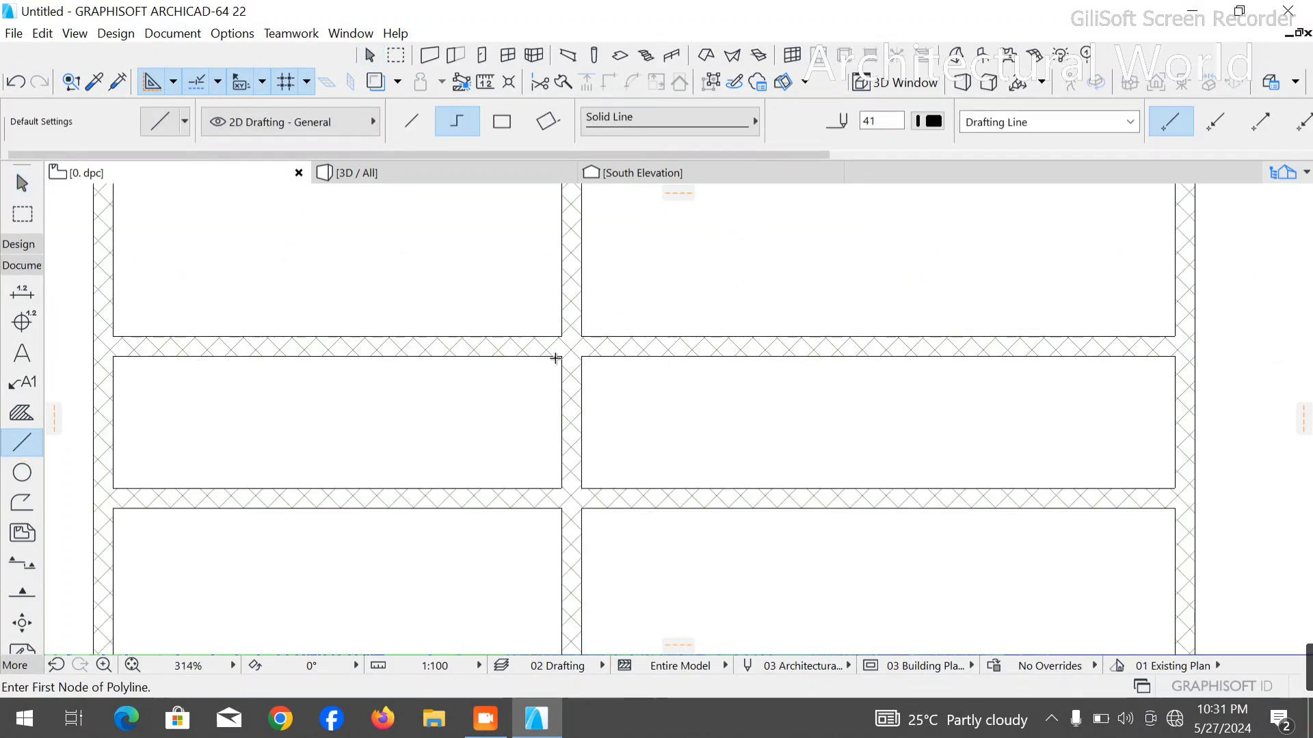
pyautogui.click(562, 359)
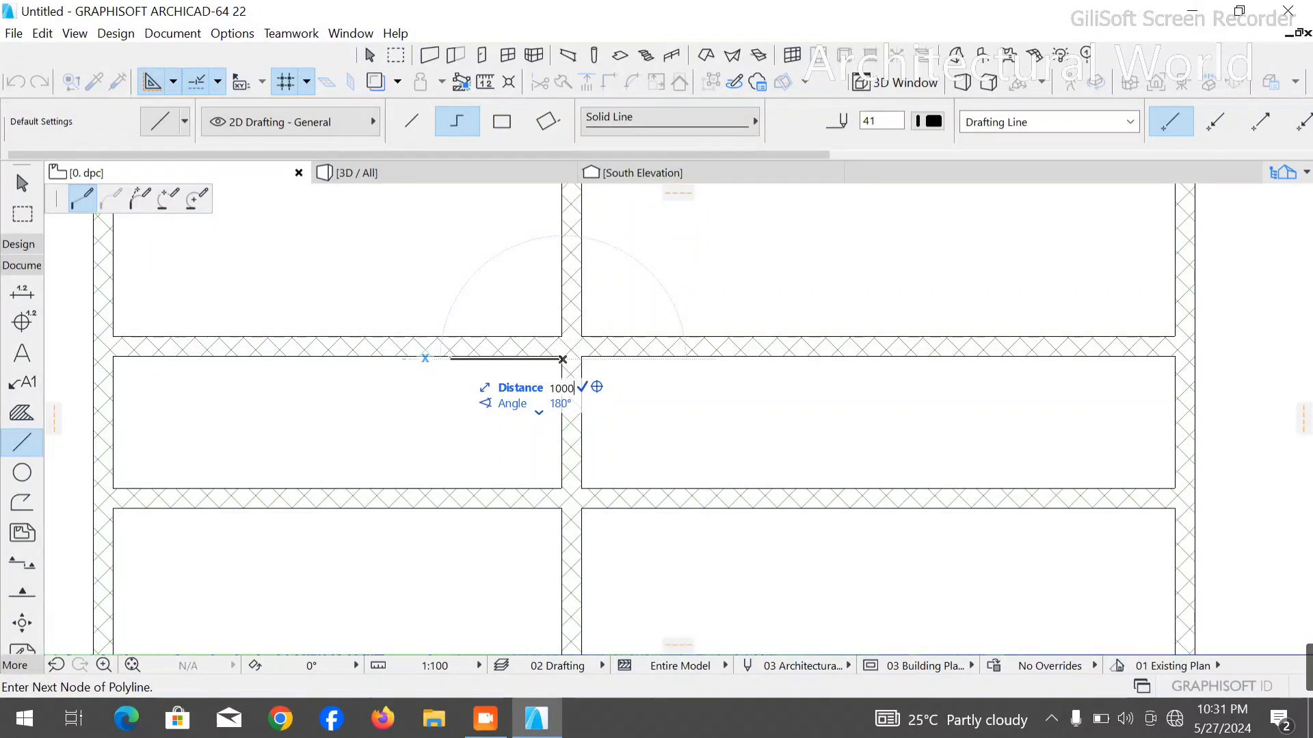
pyautogui.press('Return')
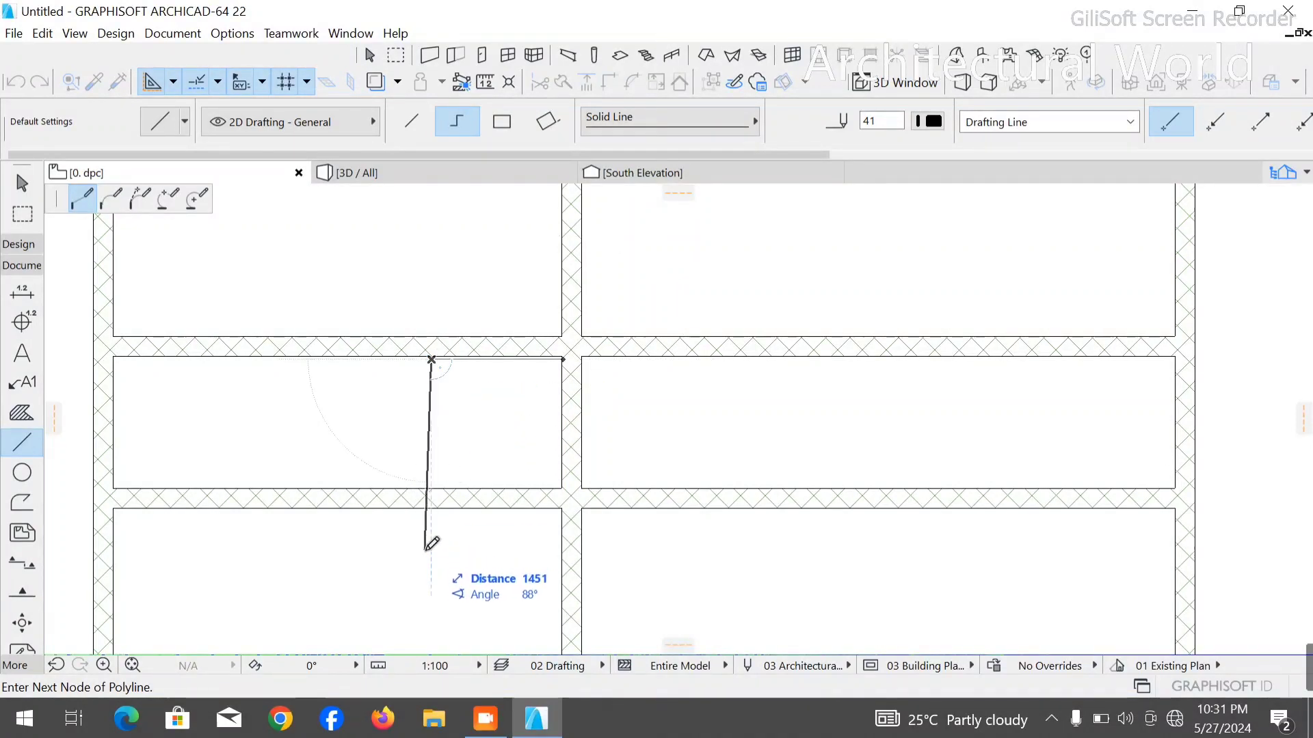
pyautogui.click(432, 563)
pyautogui.click(675, 569)
pyautogui.rightClick(741, 539)
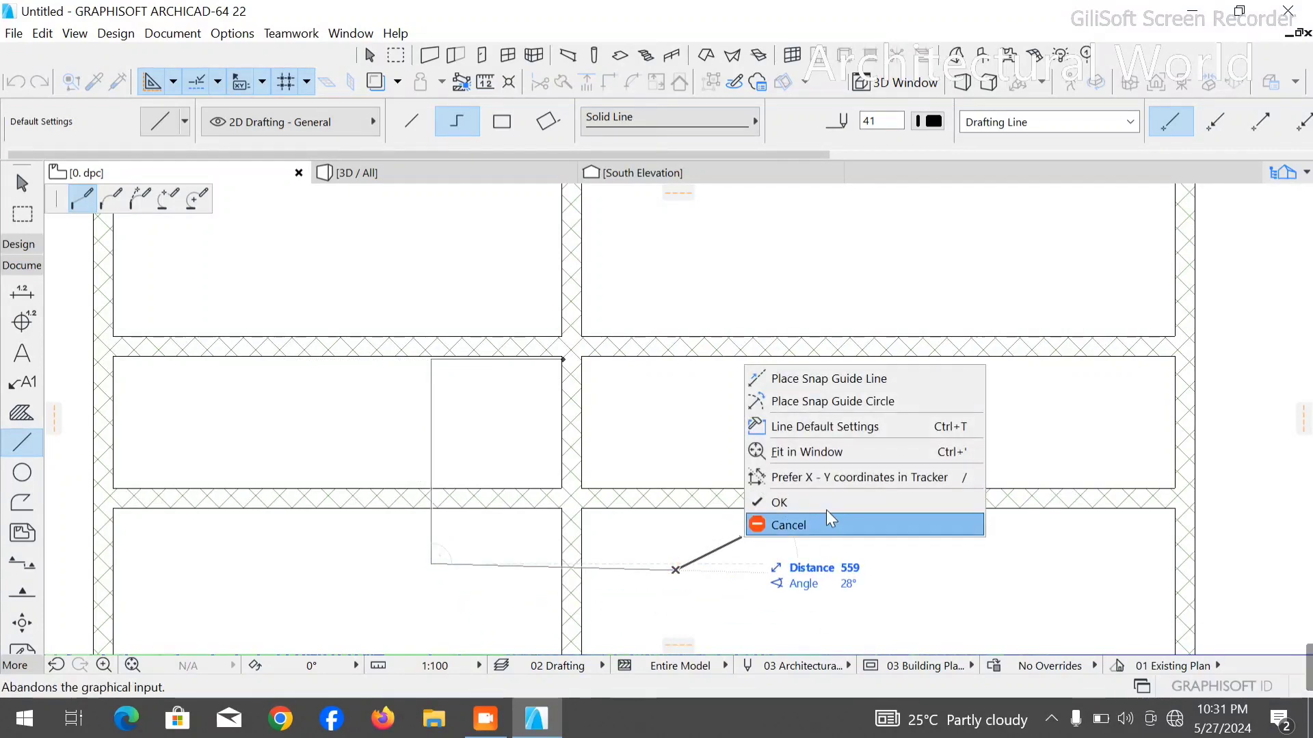
pyautogui.click(820, 501)
pyautogui.press('Escape')
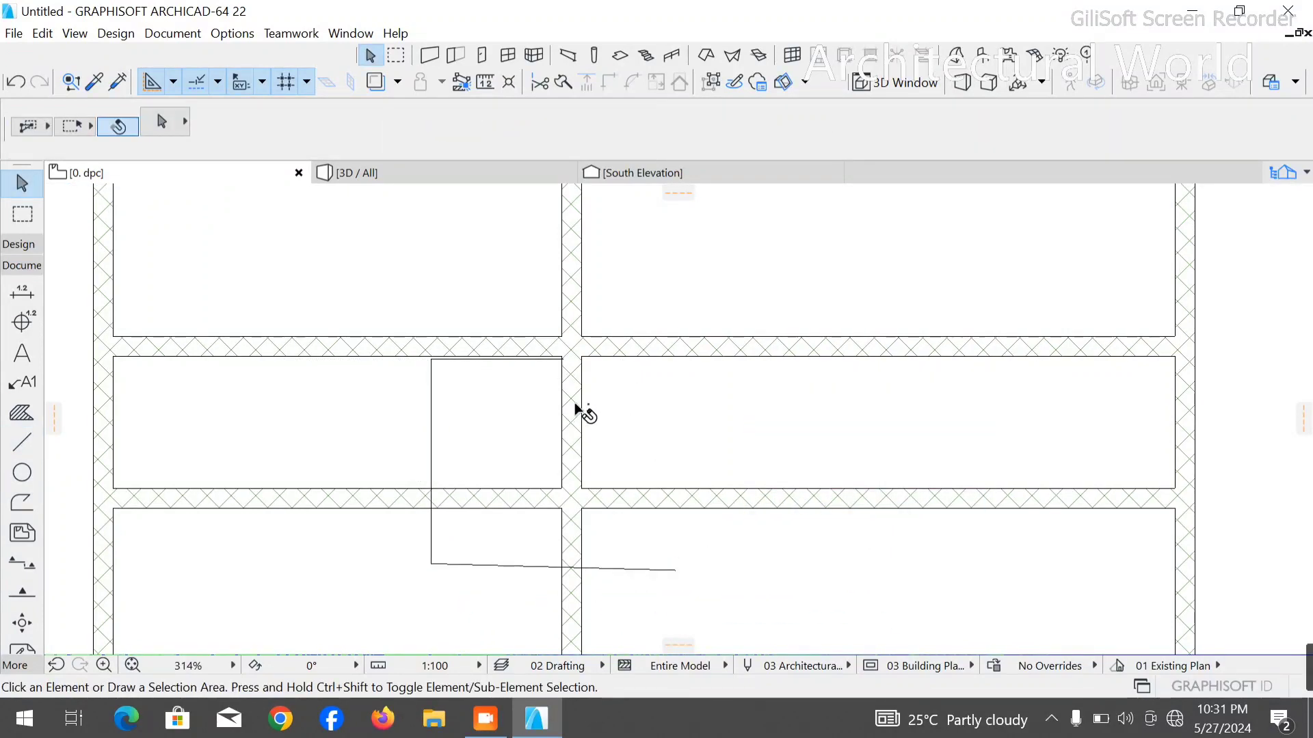
# - Drag a copy of the middle vertical wall from its right-face corner by 1150 mm at an angle of 0°
pyautogui.click(572, 415)
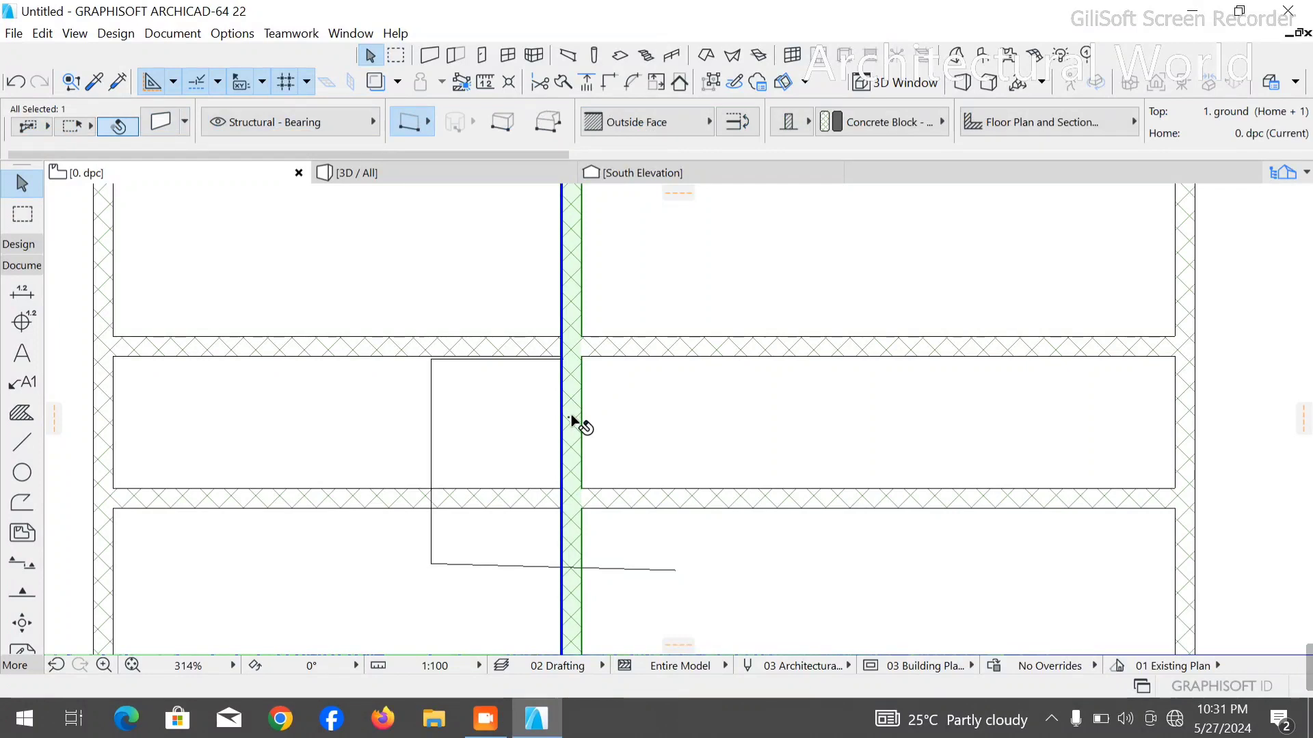
pyautogui.hotkey('ctrl', 'shift', 'd')
pyautogui.click(582, 358)
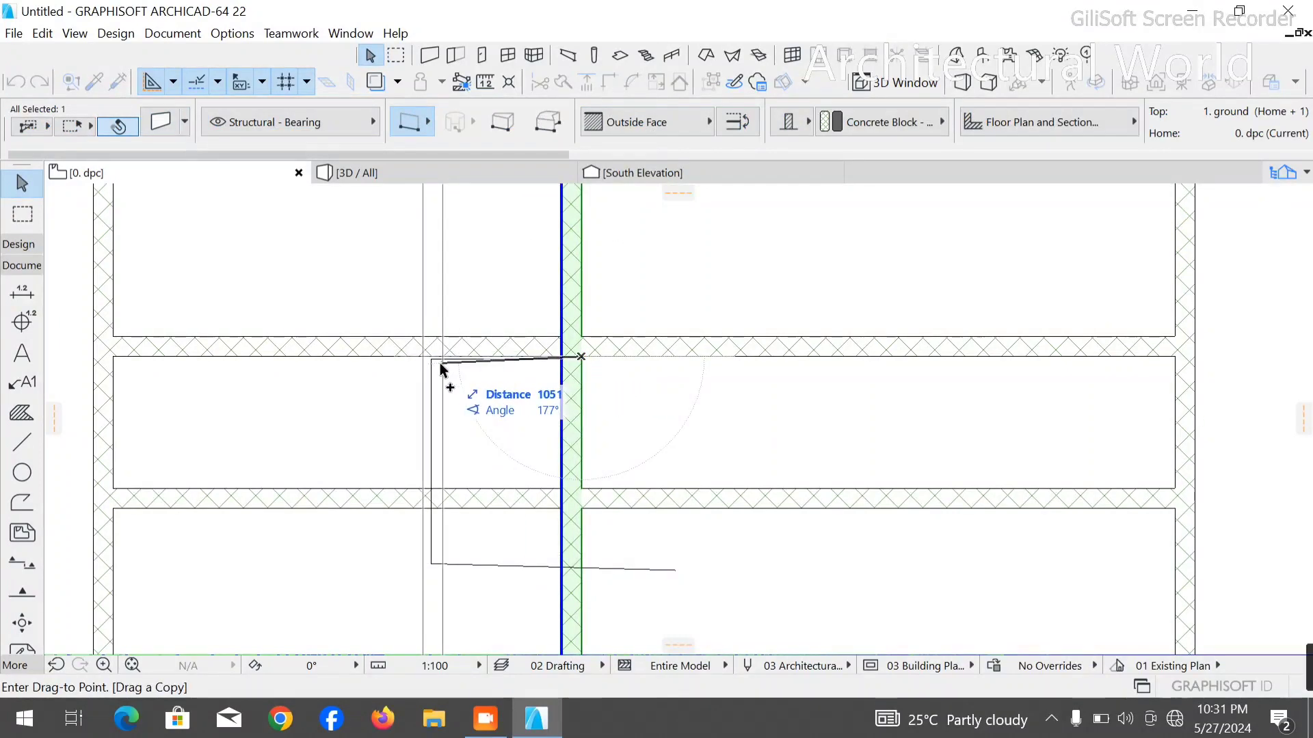
pyautogui.scroll(4, 432, 366)
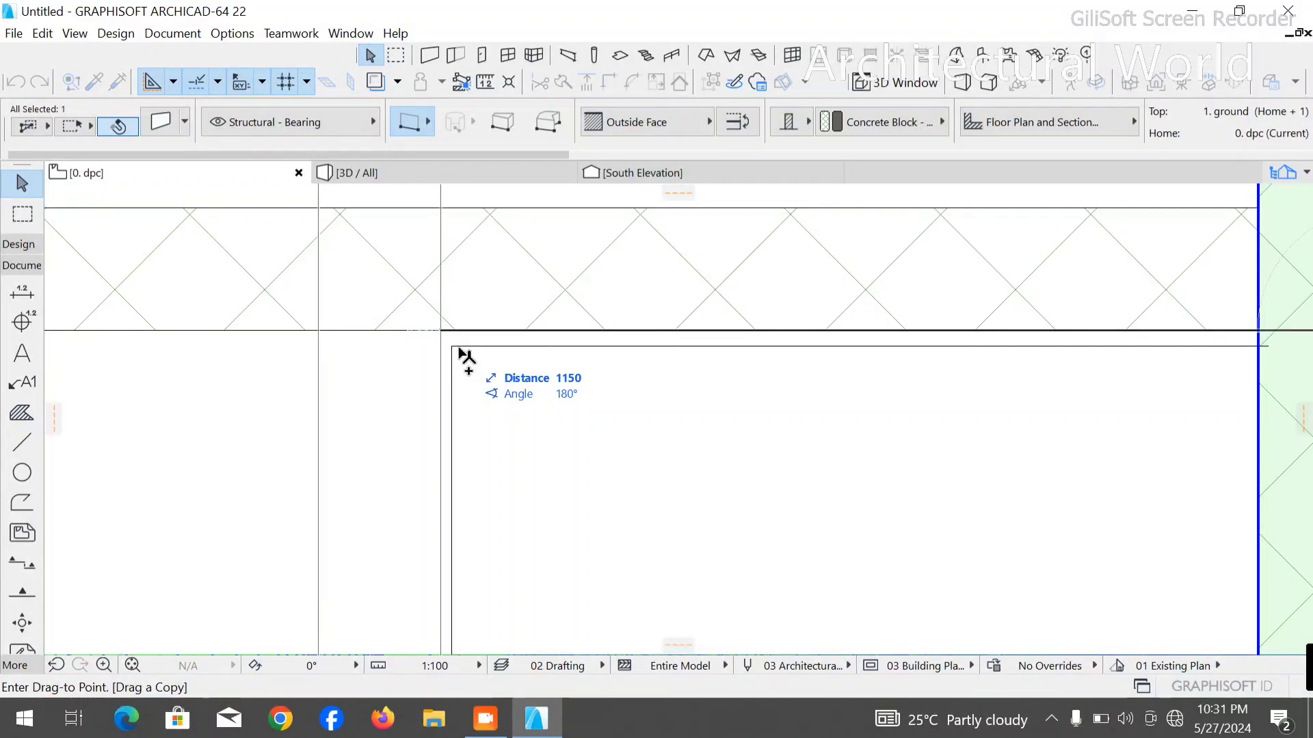
pyautogui.press('Tab')
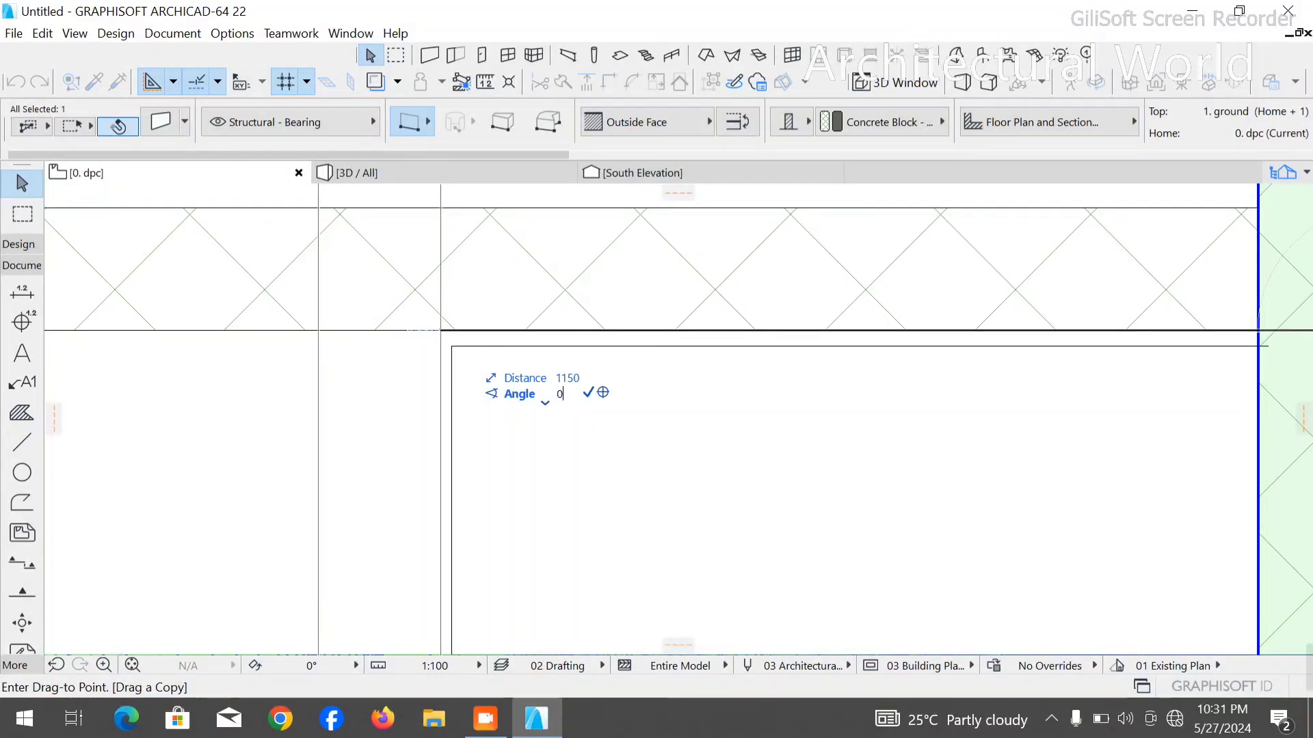
pyautogui.press('Return')
# - Drag the original middle vertical wall from its right-face corner to the polyline's vertical segment
pyautogui.scroll(-4, 991, 418)
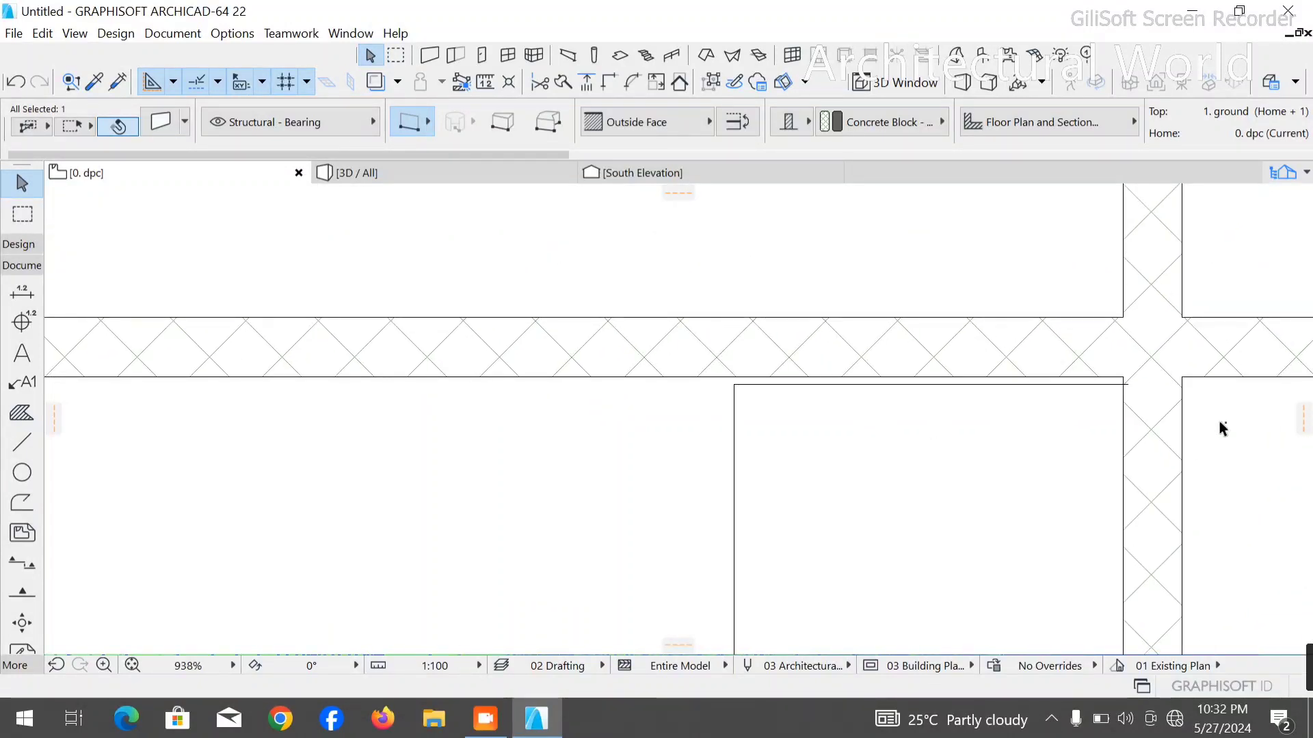
pyautogui.click(1178, 446)
pyautogui.hotkey('ctrl', 'shift', 'd')
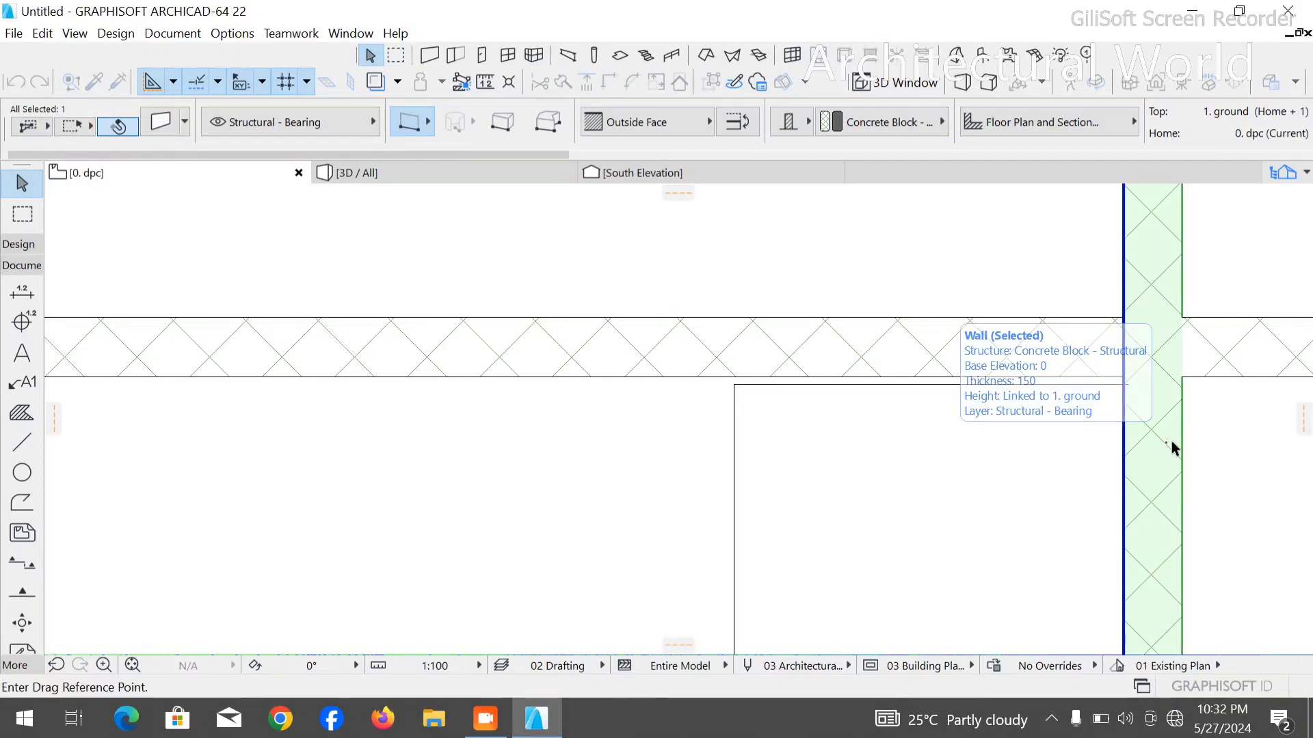
pyautogui.click(1182, 377)
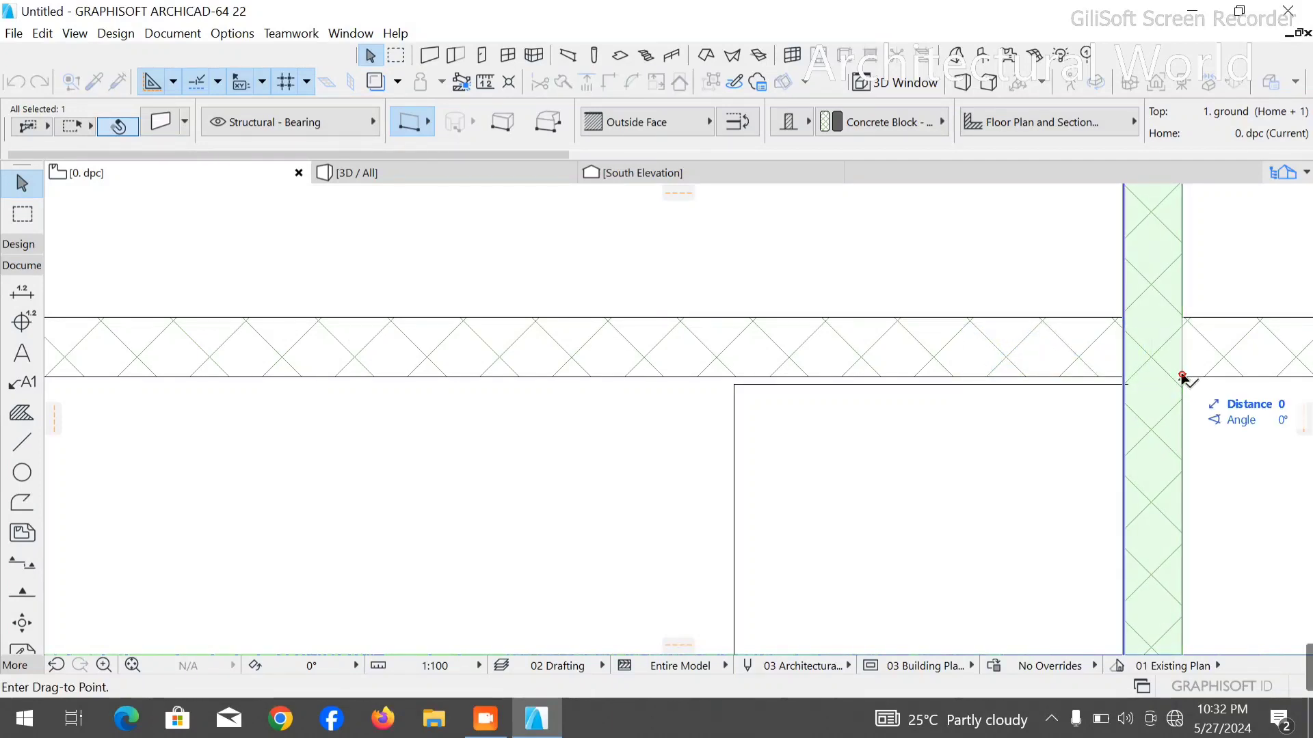
pyautogui.click(730, 396)
# - Try to drag the wall from its right face across the small gap onto the polyline's vertical segment
pyautogui.scroll(5, 745, 409)
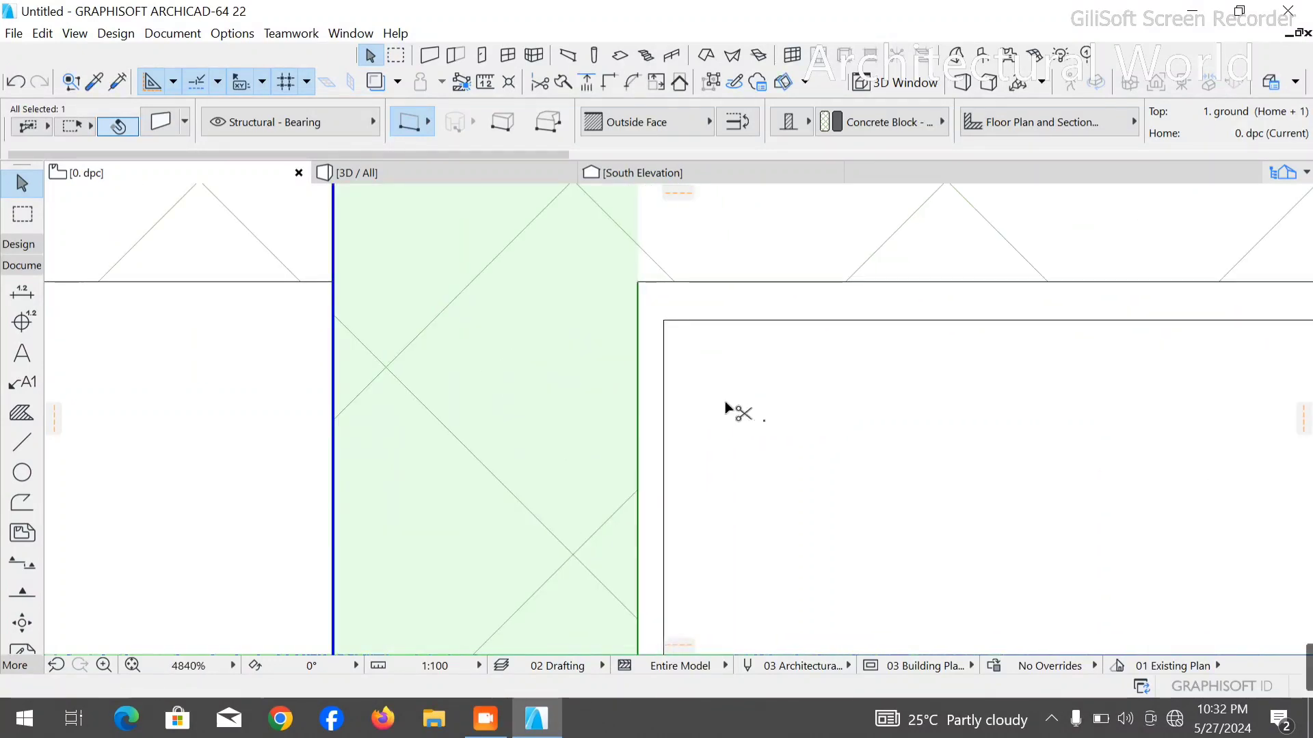
pyautogui.click(638, 345)
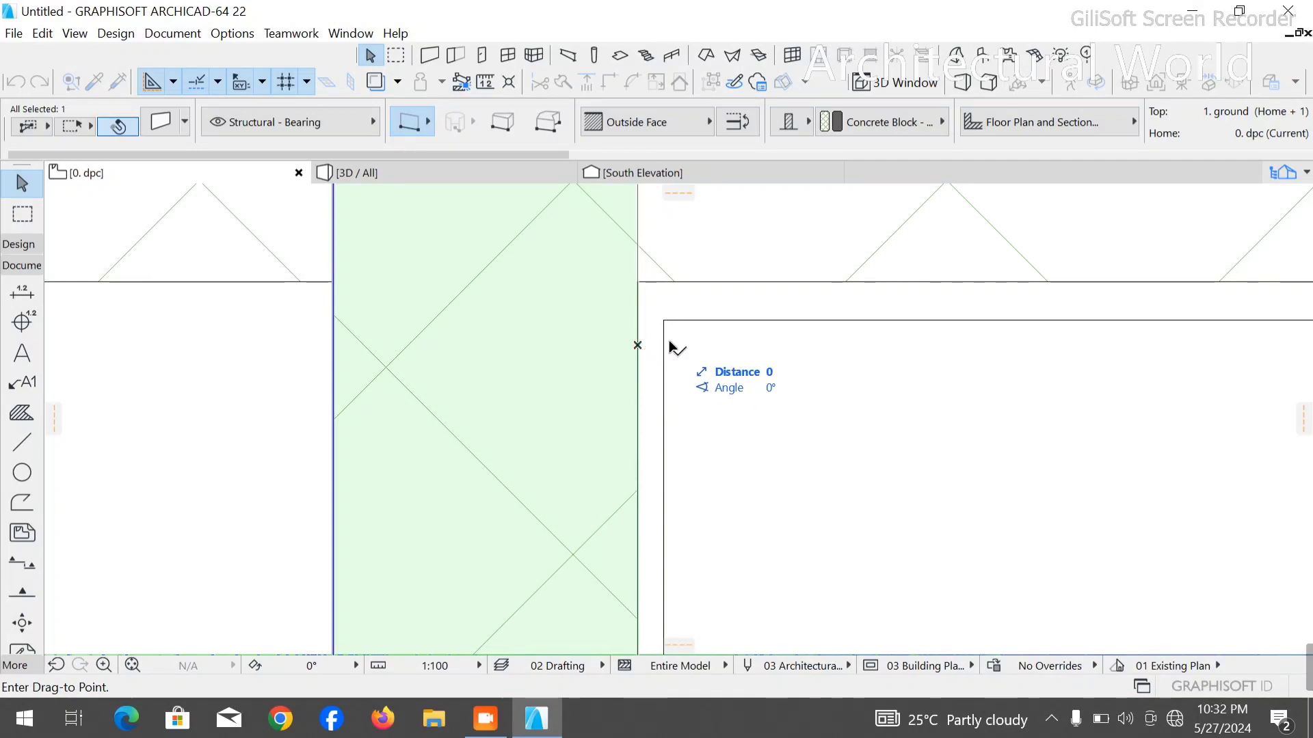
pyautogui.press('Tab')
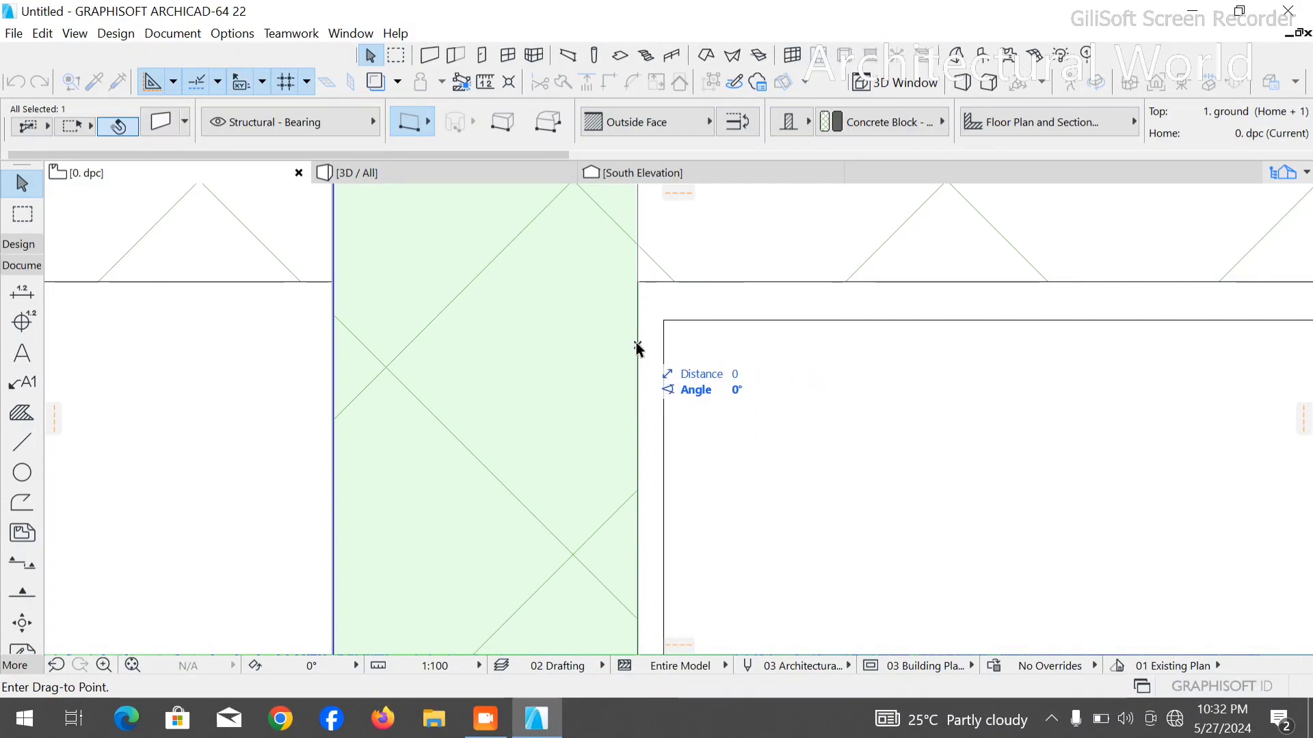
pyautogui.click(635, 346)
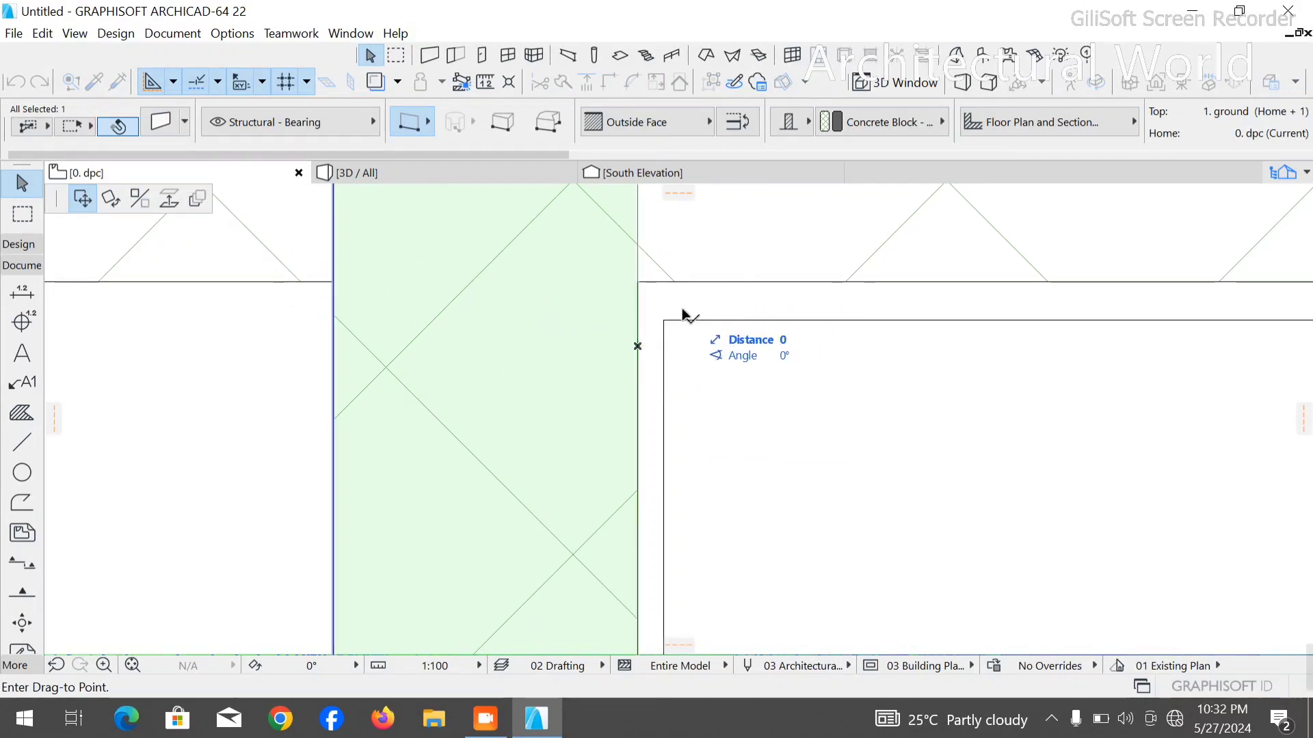
pyautogui.click(668, 330)
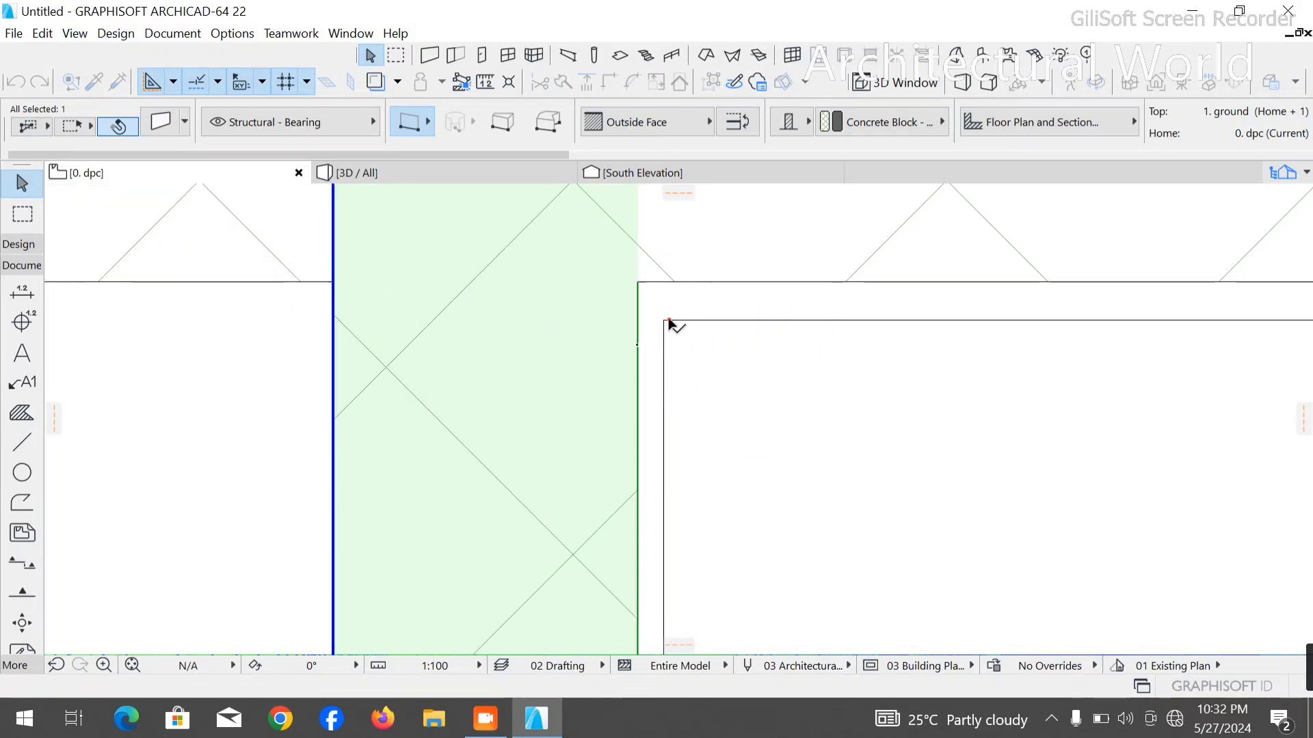
# - Turn off grid snapping
pyautogui.scroll(-4, 503, 326)
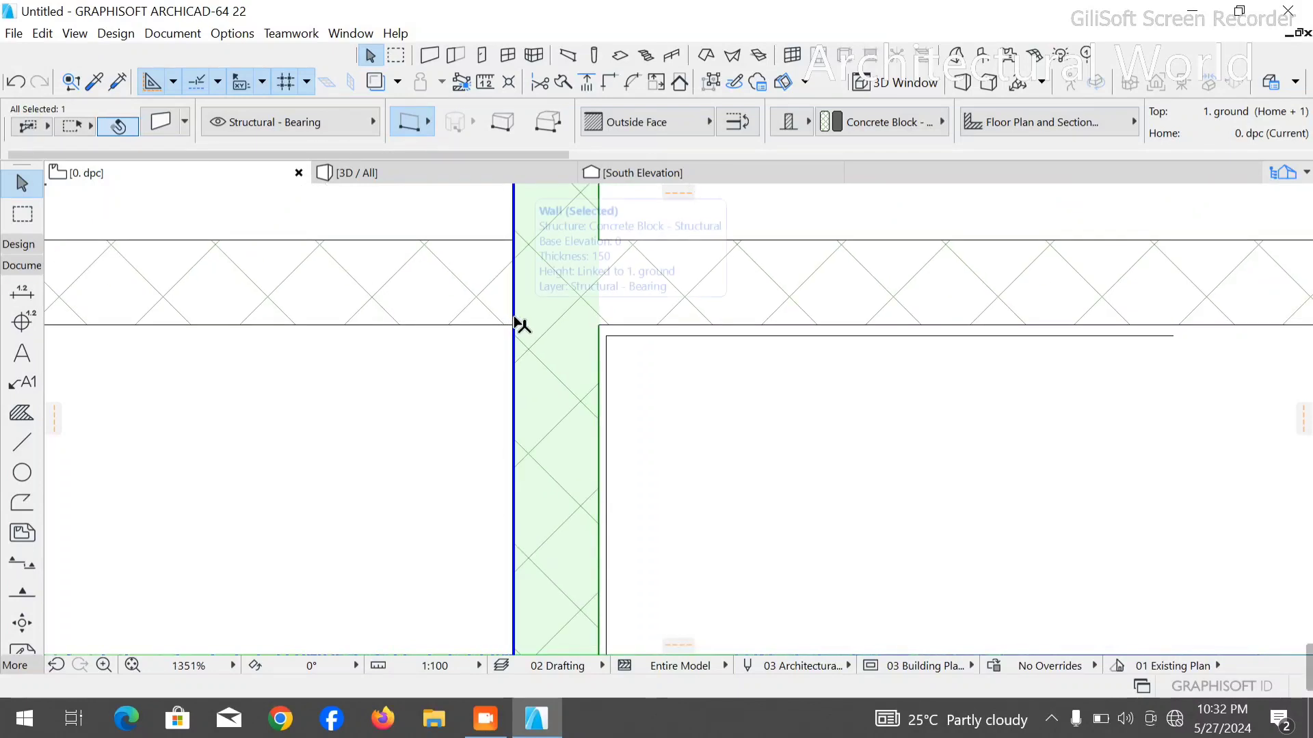
pyautogui.scroll(-3, 373, 358)
pyautogui.scroll(-3, 373, 359)
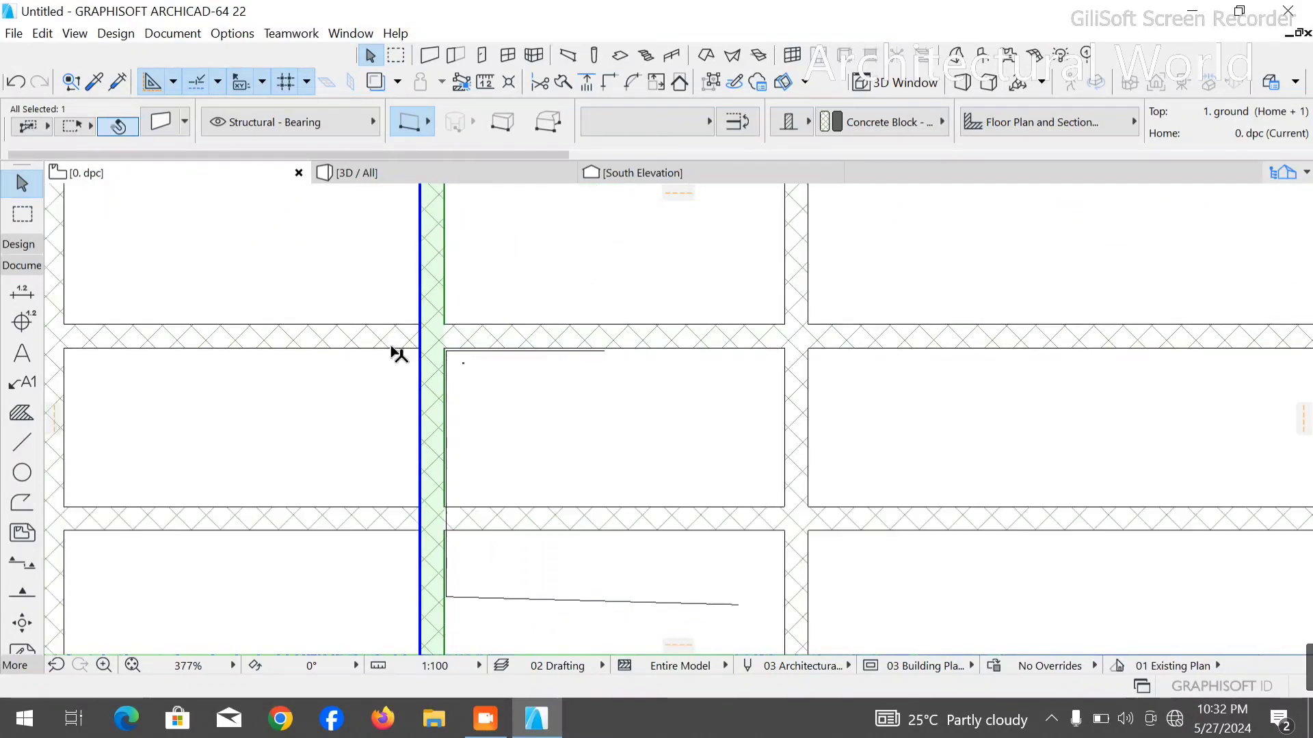
pyautogui.scroll(5, 425, 366)
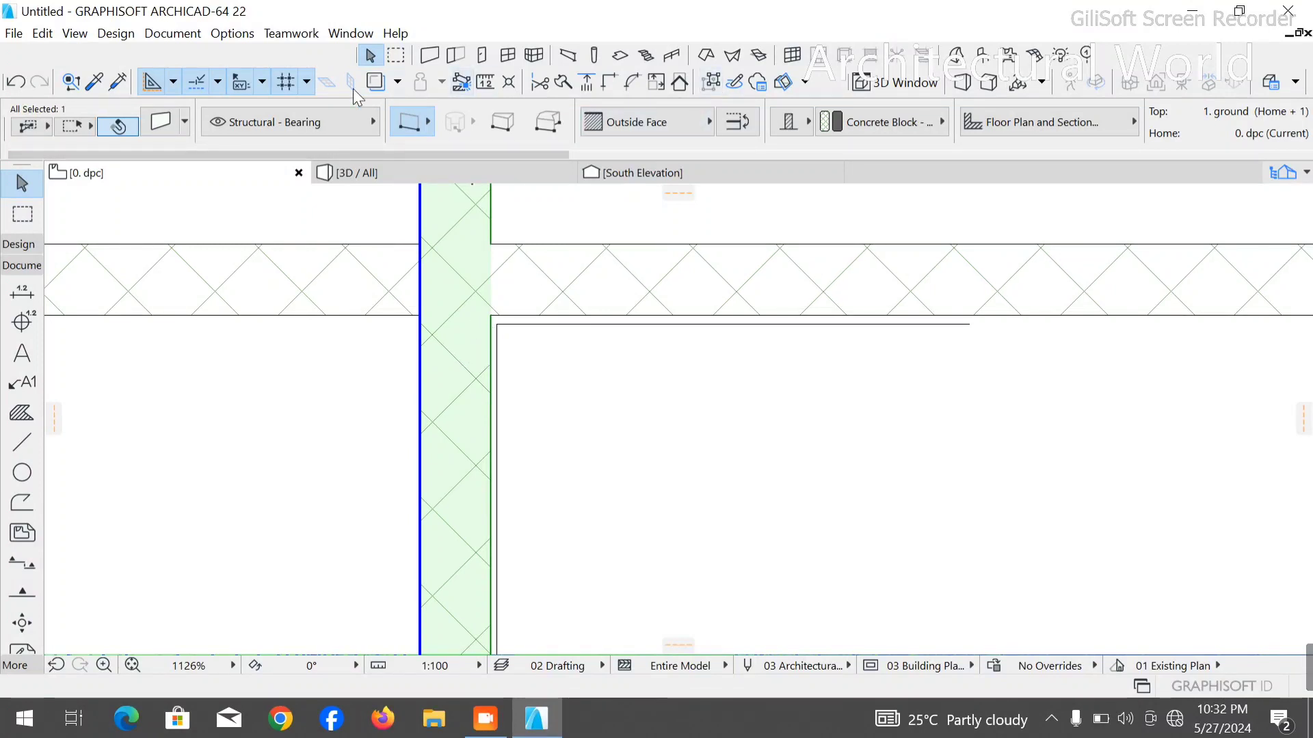
pyautogui.click(301, 84)
pyautogui.click(301, 85)
pyautogui.click(301, 86)
pyautogui.click(295, 105)
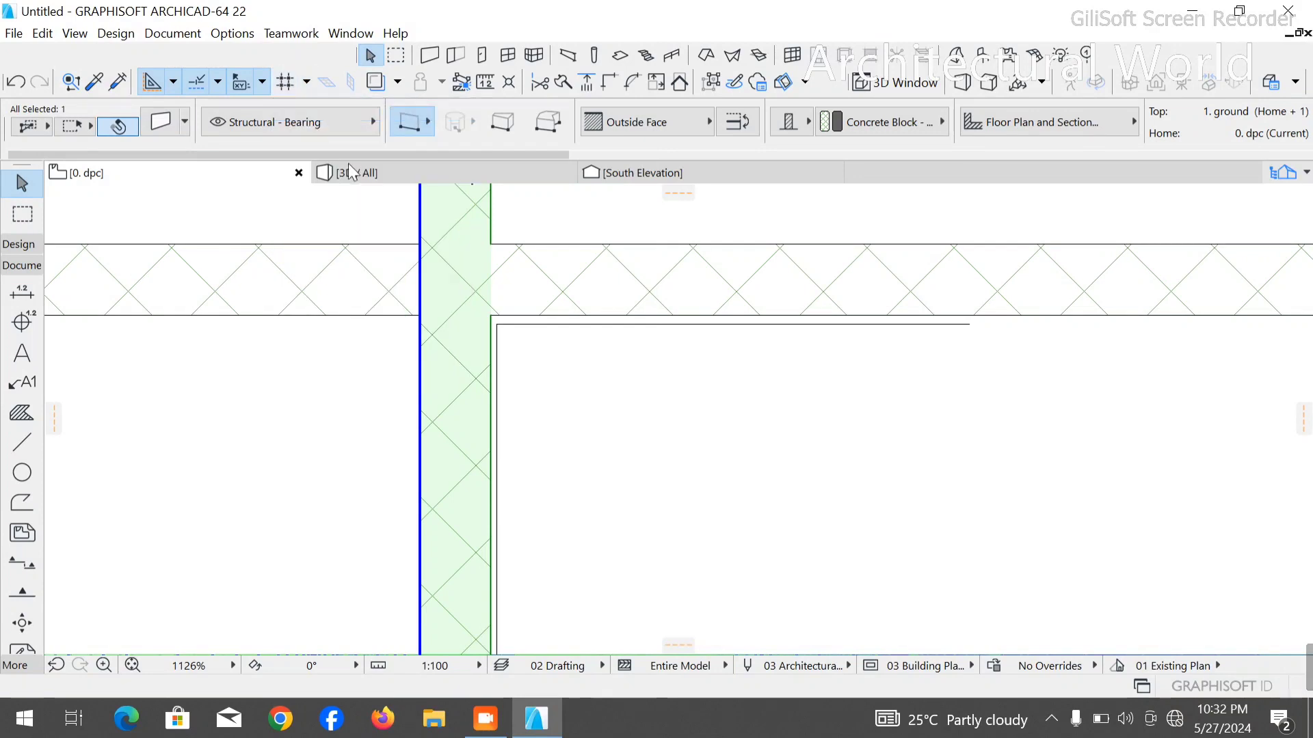
# - Drag the wall from its right-face corner so that face sits on the polyline's vertical segment
pyautogui.scroll(3, 513, 300)
pyautogui.click(454, 356)
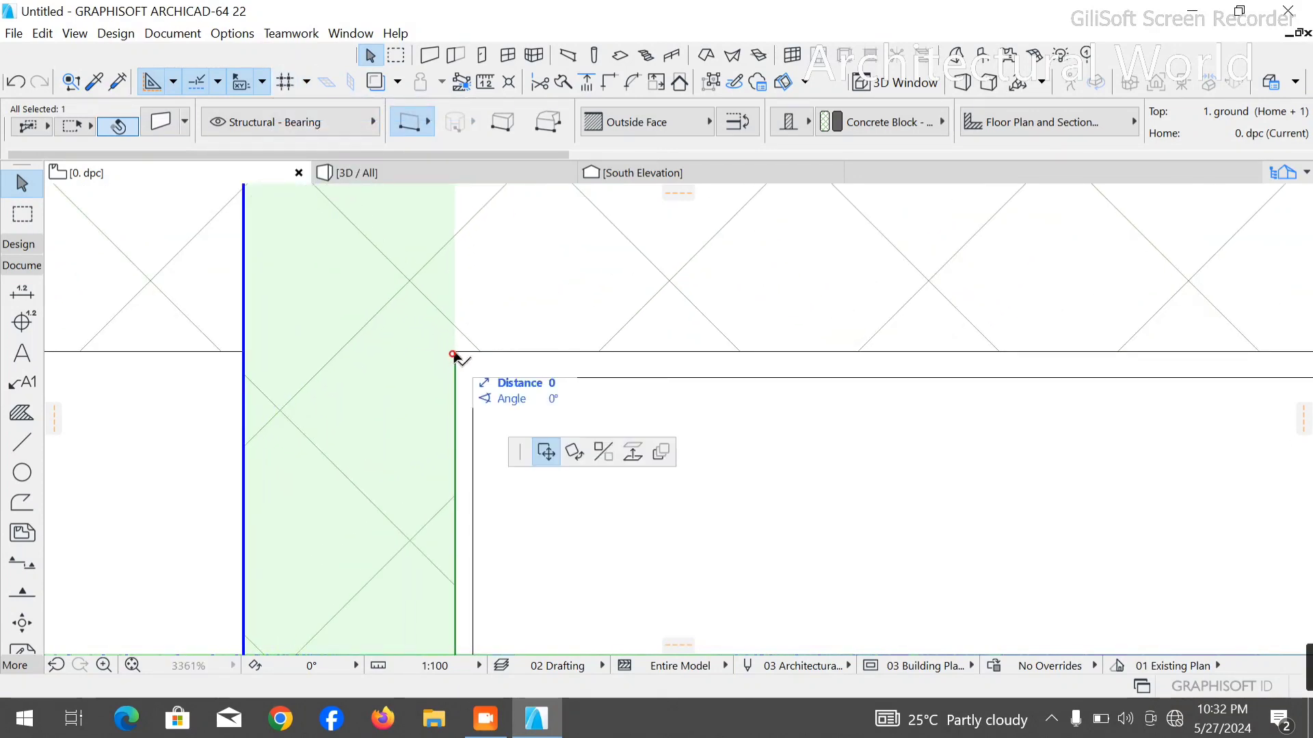
pyautogui.click(471, 362)
# - Trim the moved wall so it remains only across the two narrow rows of rooms
pyautogui.scroll(-4, 490, 360)
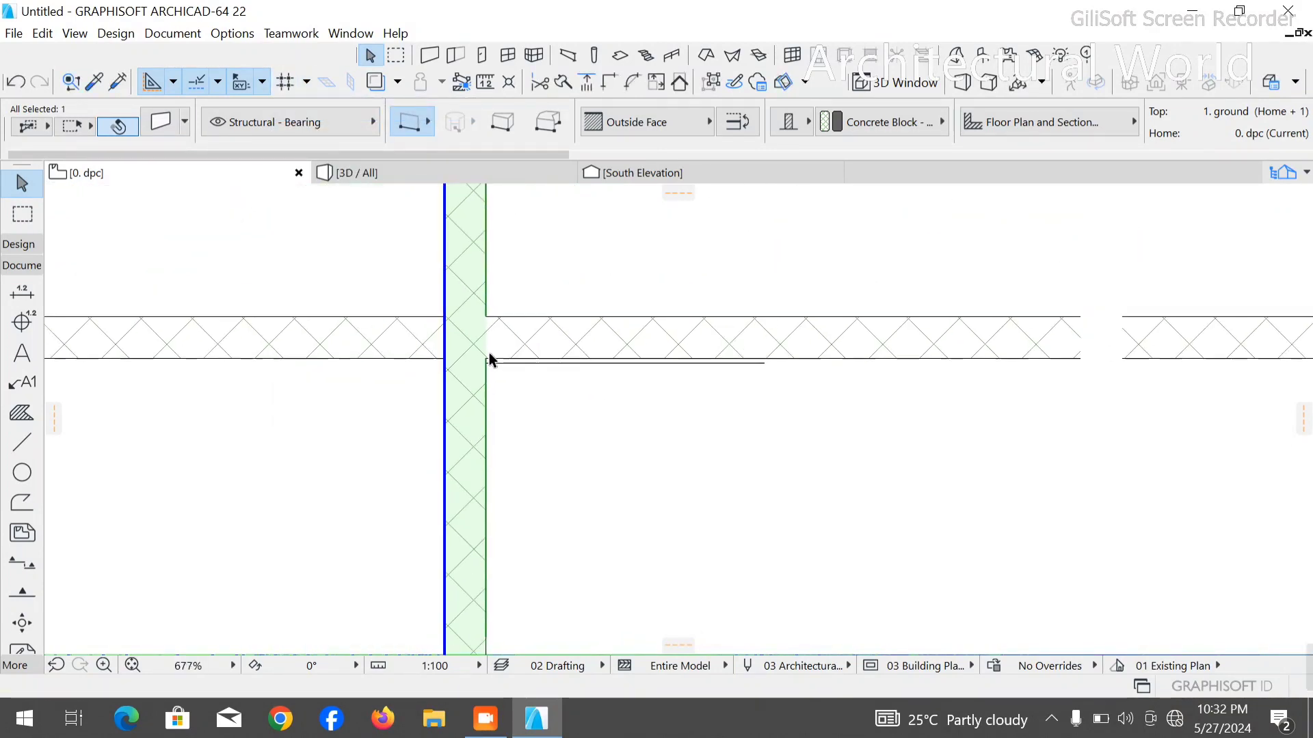
pyautogui.scroll(-2, 490, 360)
pyautogui.scroll(-3, 474, 256)
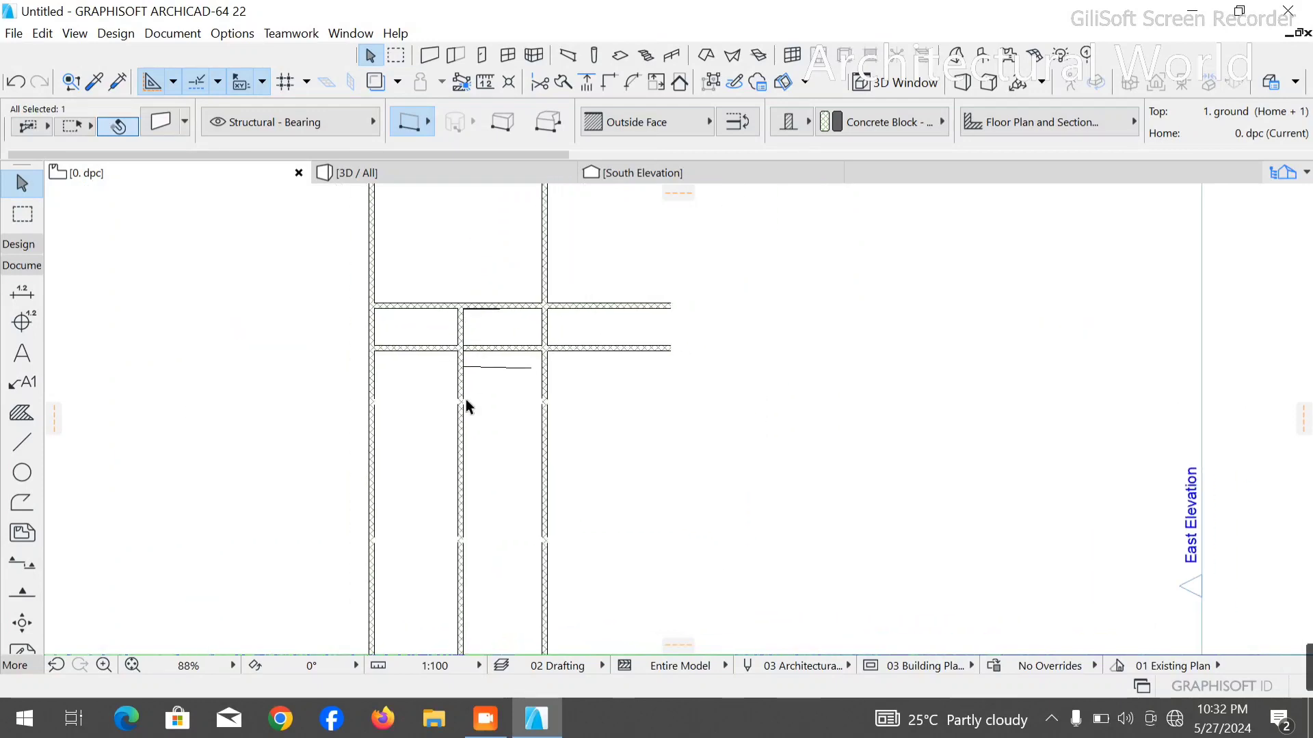
pyautogui.keyDown('ctrl'); pyautogui.click(458, 480); pyautogui.keyUp('ctrl')
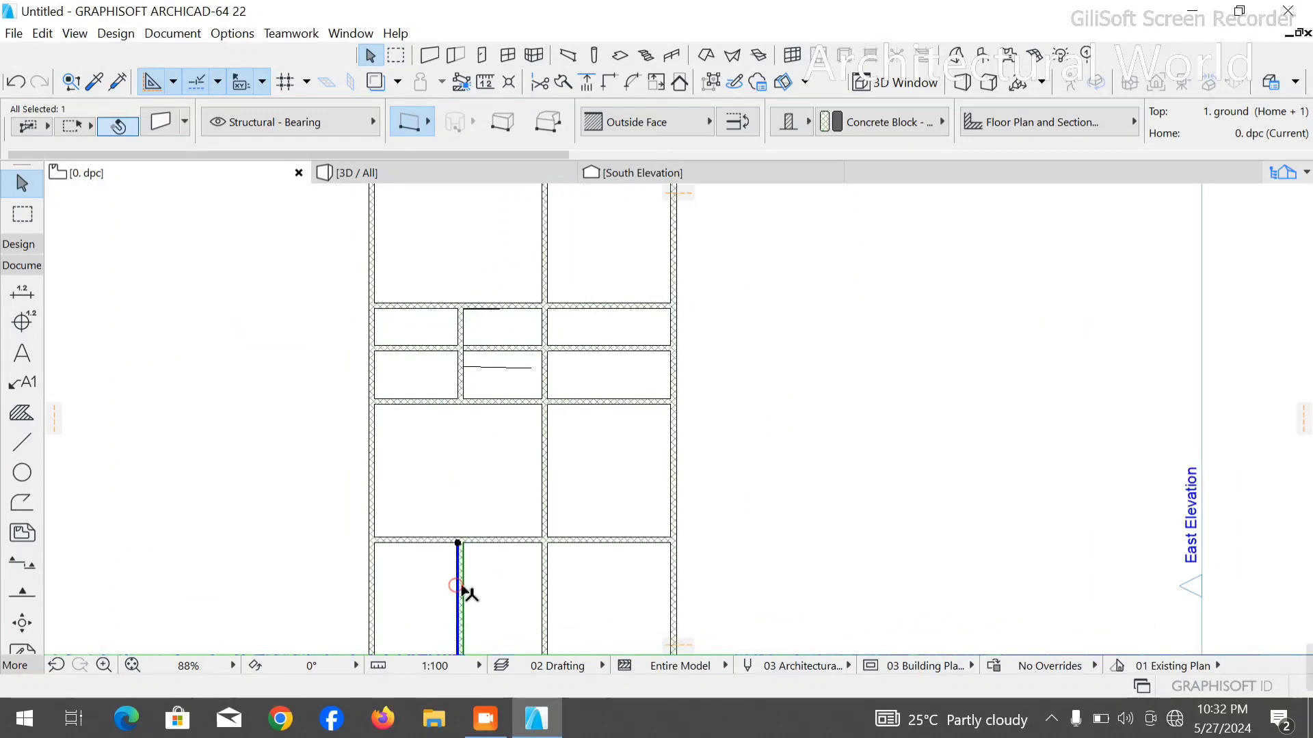
# - Delete the measuring polyline beside the moved wall
pyautogui.scroll(3, 445, 328)
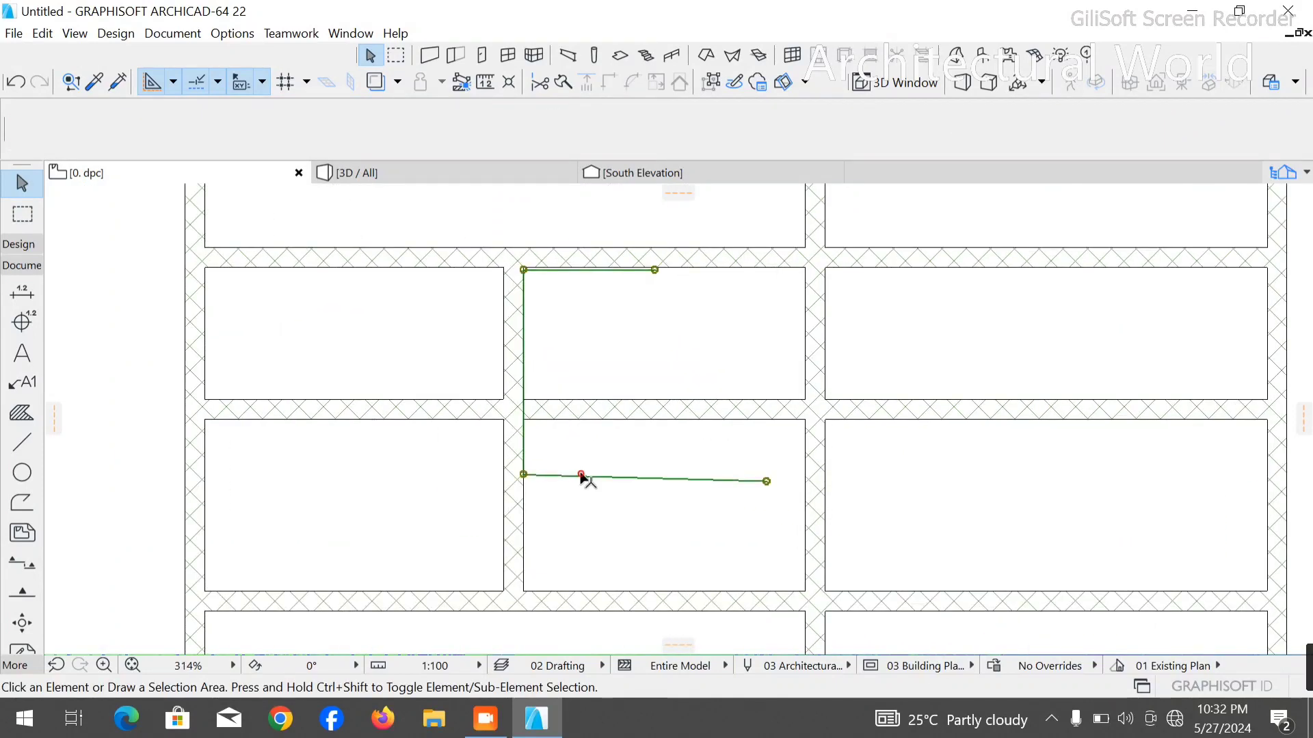
pyautogui.click(582, 477)
pyautogui.press('Delete')
pyautogui.scroll(-3, 401, 261)
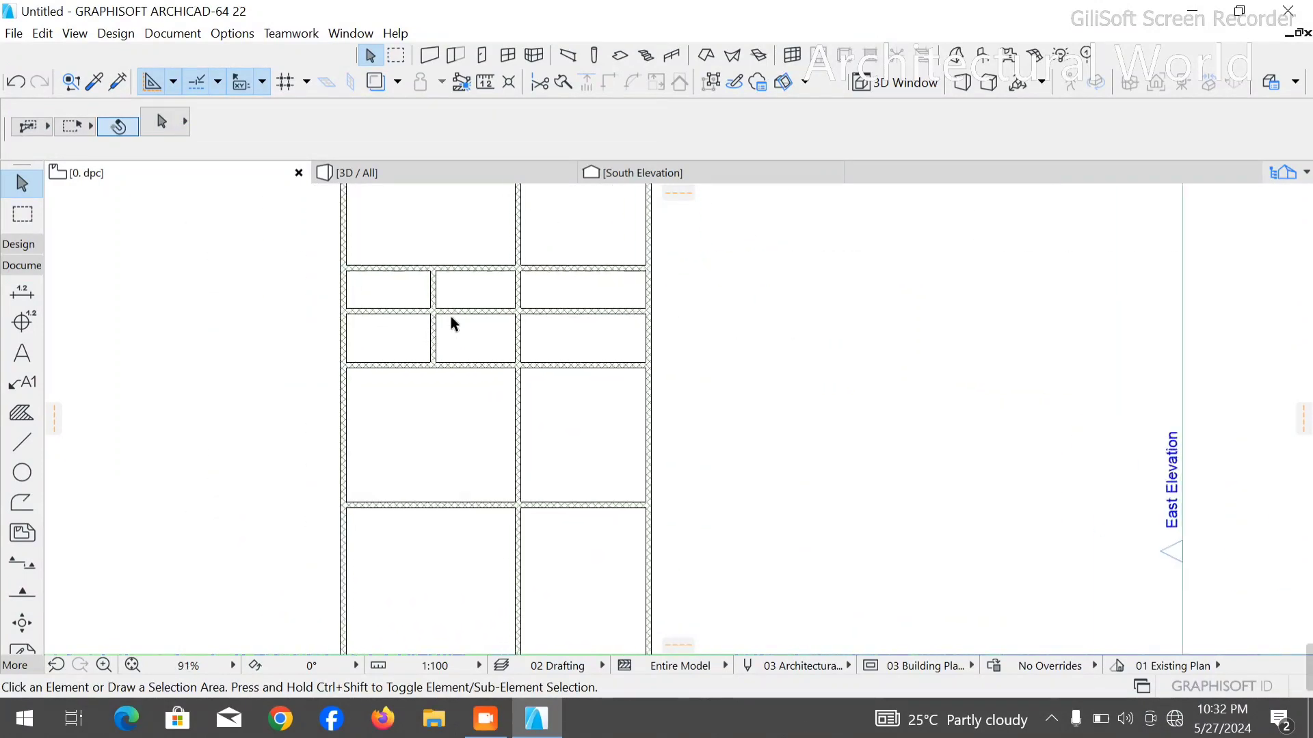
# - Trim the short vertical partition out of the two narrow rows and delete its leftover piece in the small top block
pyautogui.scroll(1, 453, 319)
pyautogui.scroll(-3, 458, 328)
pyautogui.scroll(4, 451, 348)
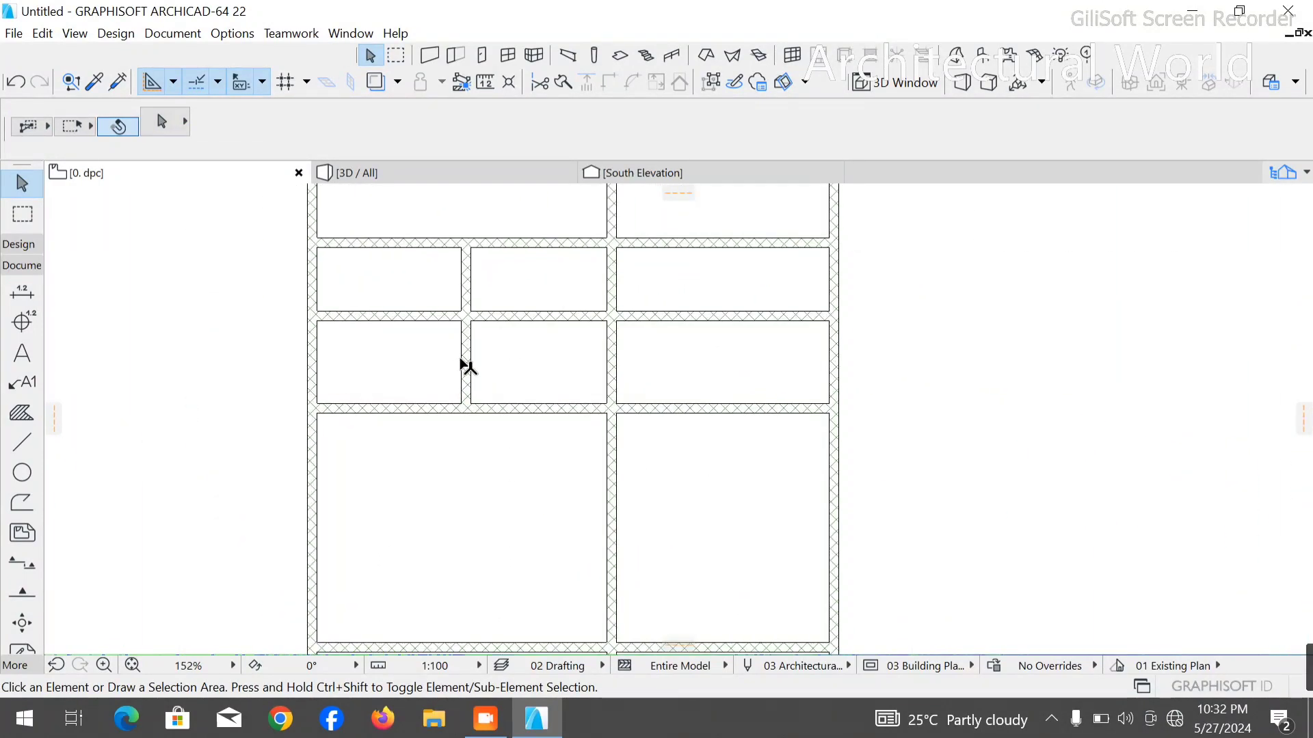
pyautogui.click(466, 365)
pyautogui.scroll(-3, 479, 349)
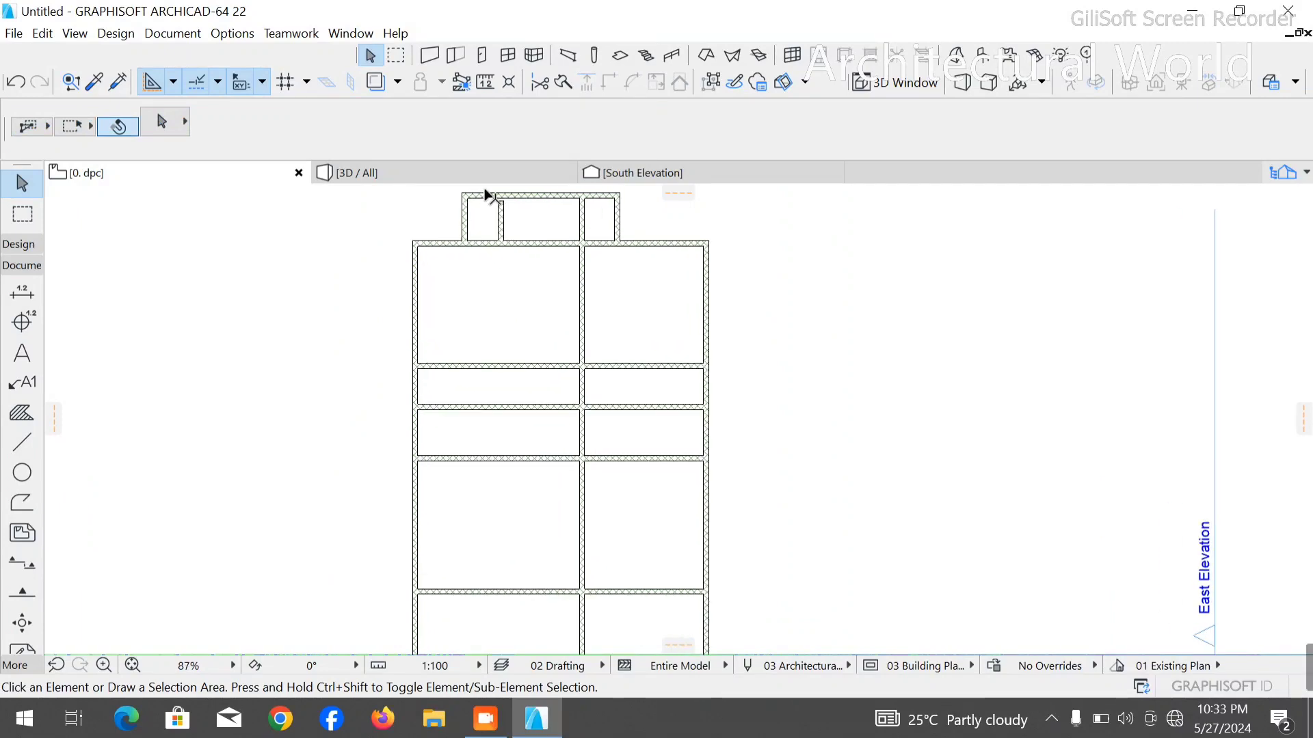
pyautogui.scroll(4, 484, 190)
pyautogui.click(512, 241)
pyautogui.press('Delete')
pyautogui.scroll(-6, 486, 225)
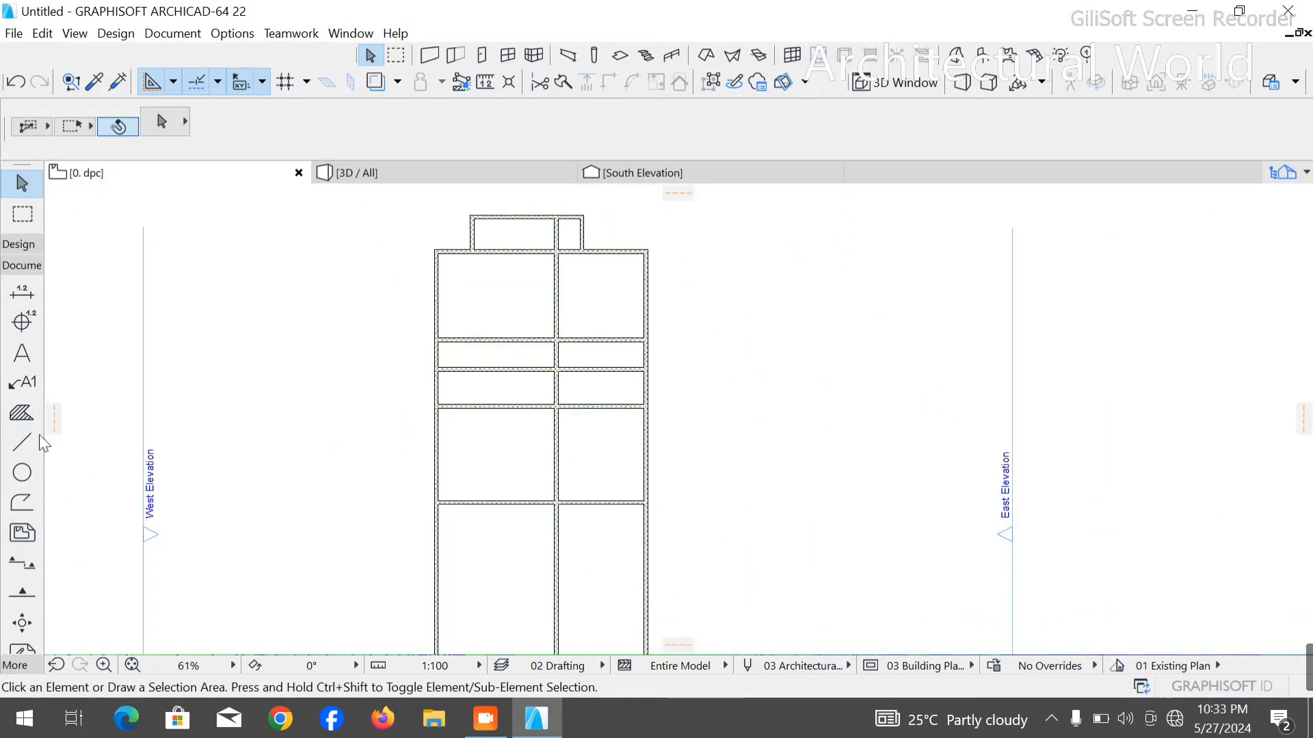
# - Draw a measuring polyline 1000 mm left from the upper narrow row's corner at the central wall, then down past both narrow rows
pyautogui.click(21, 442)
pyautogui.scroll(4, 530, 402)
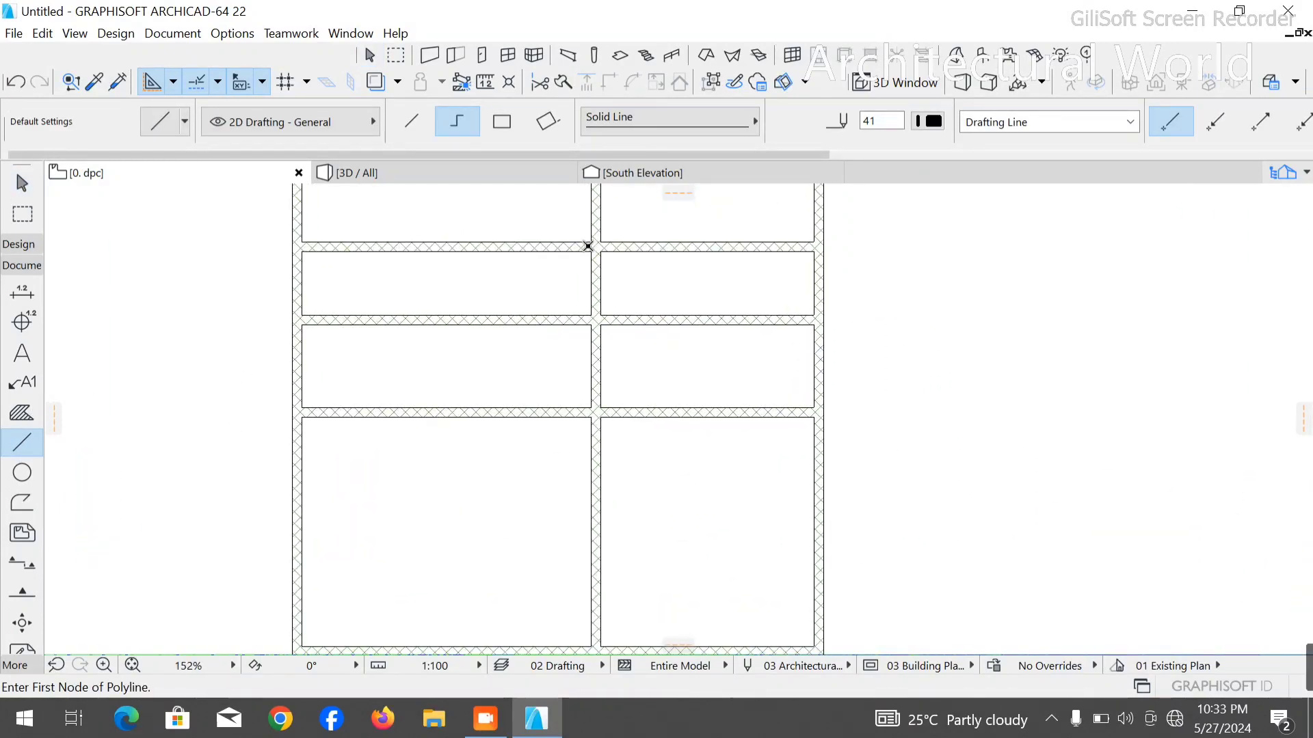
pyautogui.click(590, 251)
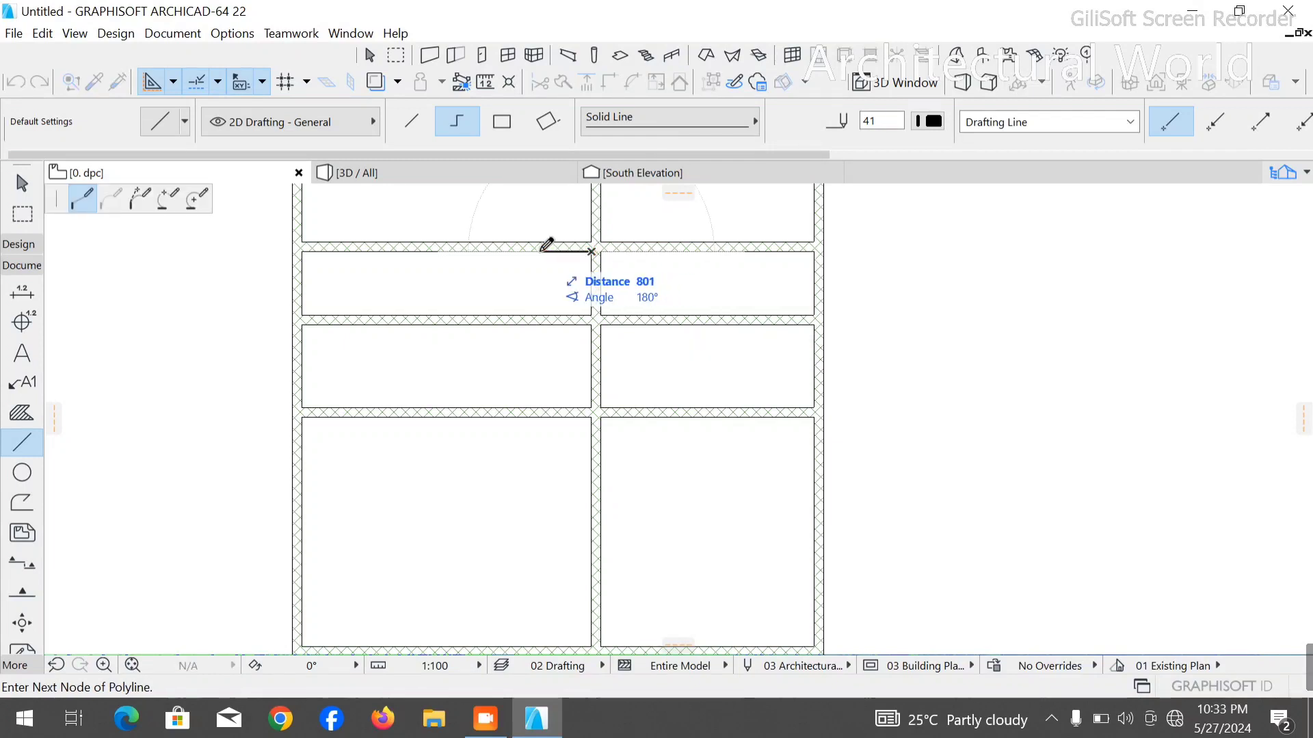
pyautogui.write('1000')
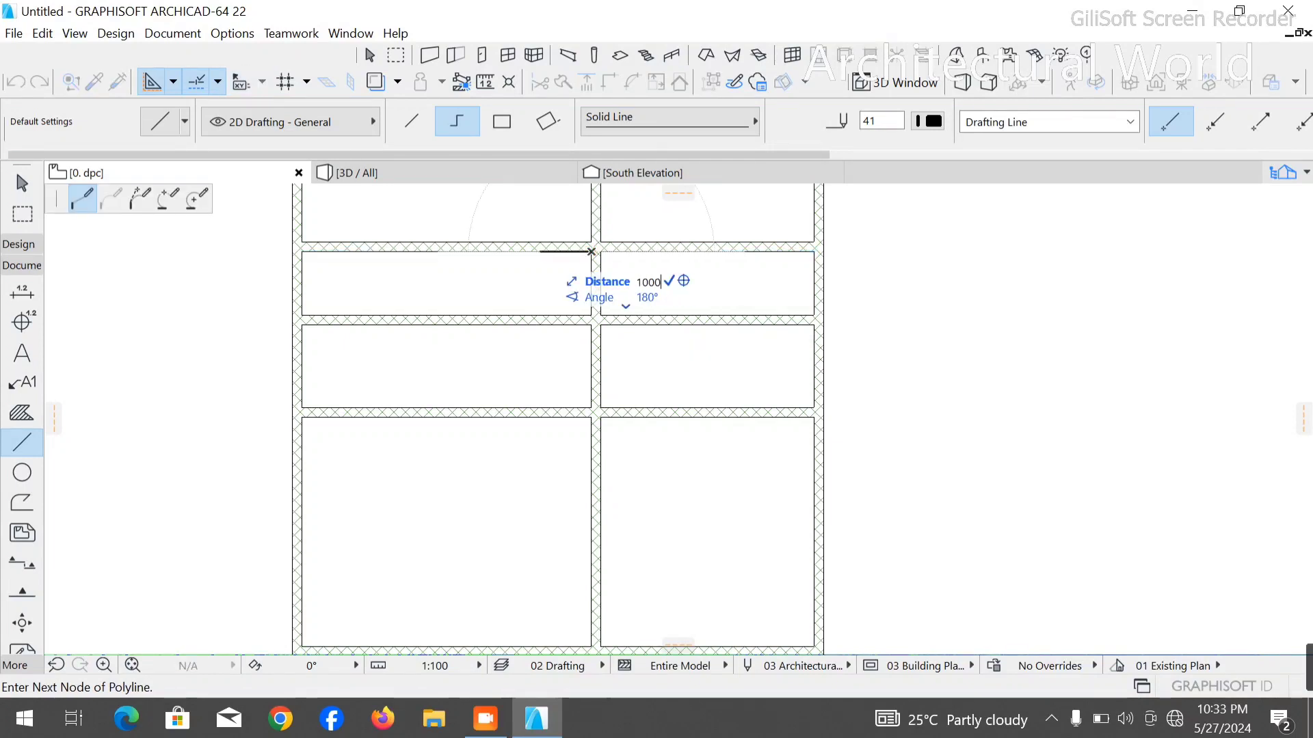
pyautogui.press('Return')
pyautogui.click(531, 487)
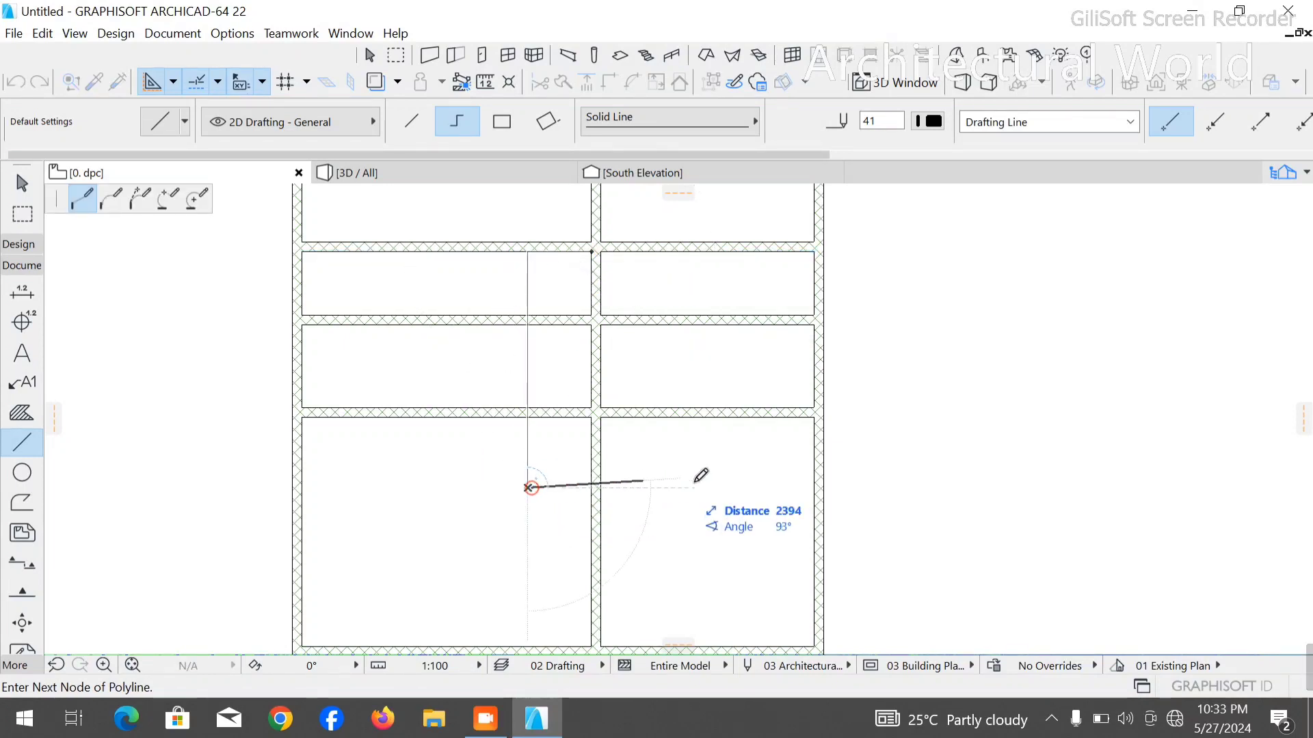
pyautogui.rightClick(752, 487)
pyautogui.click(783, 454)
pyautogui.press('Escape')
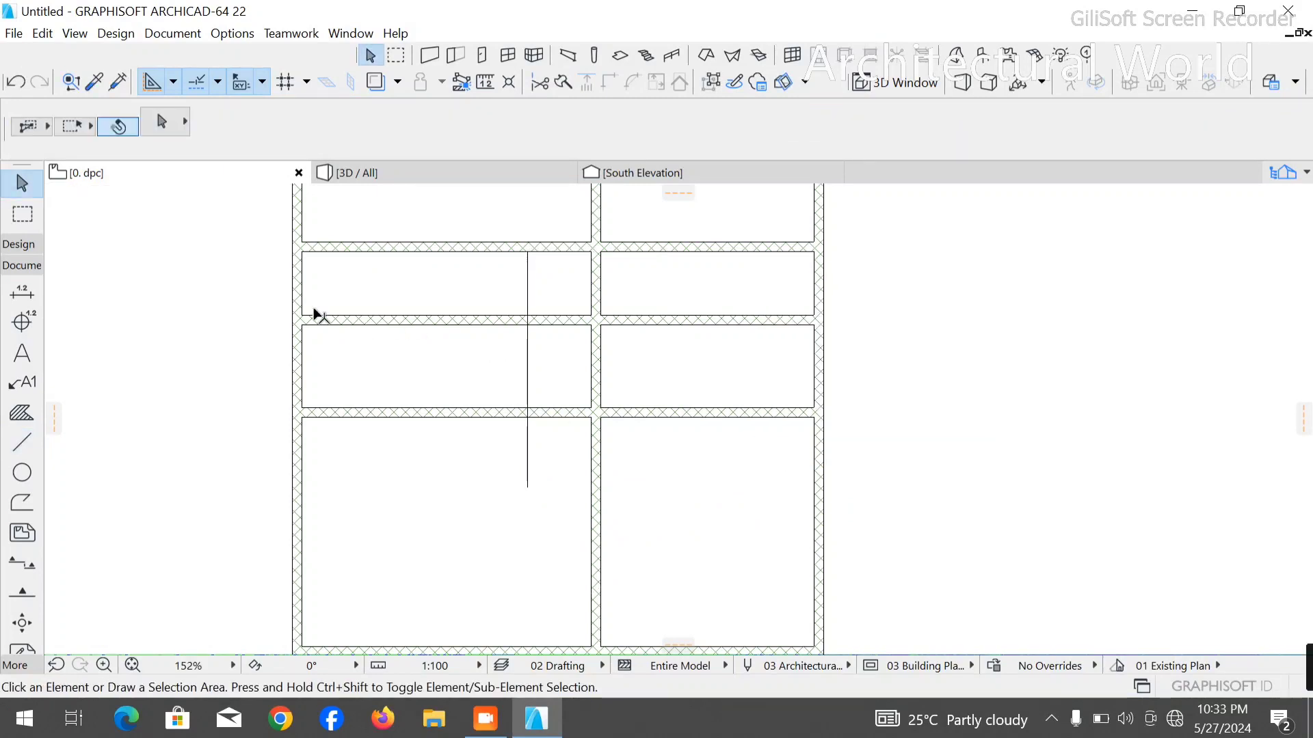
# - Copy the left outer wall by its inner-face corner so the copy's right face sits on the polyline's vertical segment
pyautogui.click(299, 288)
pyautogui.hotkey('ctrl', 'alt', 'd')
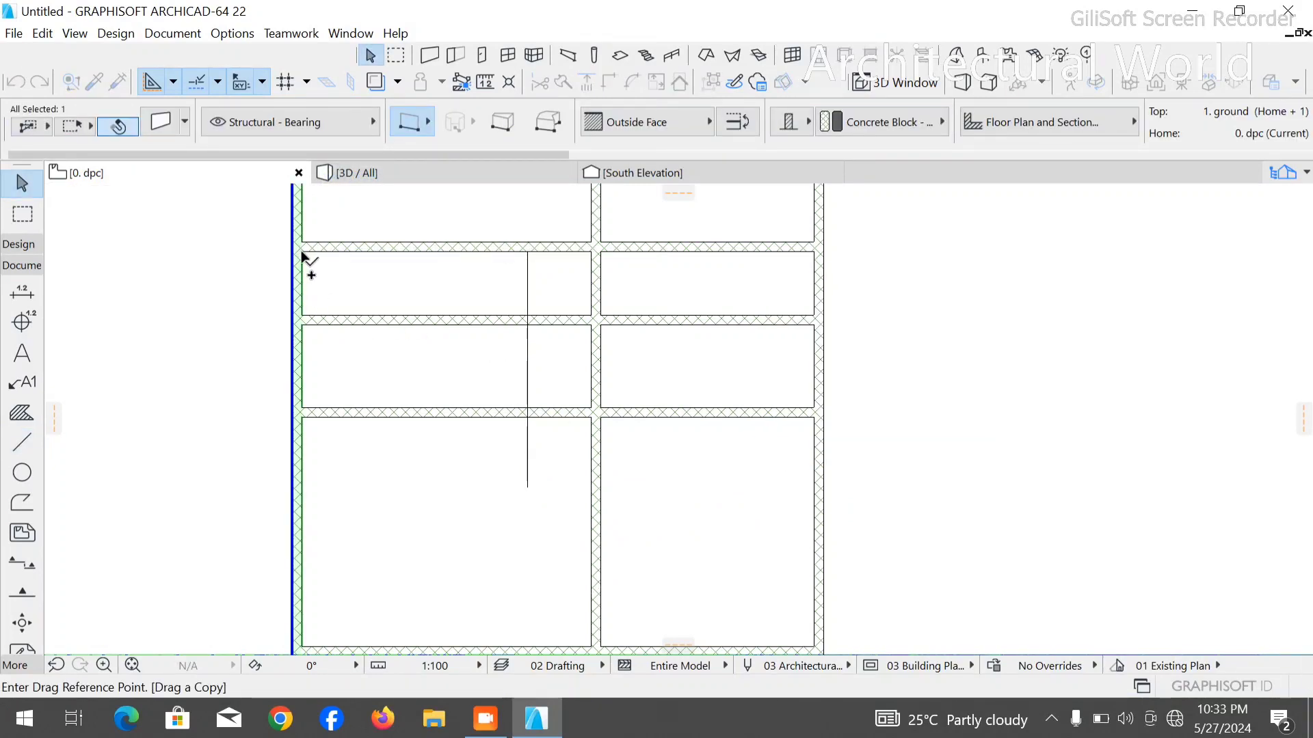
pyautogui.click(301, 254)
pyautogui.click(520, 253)
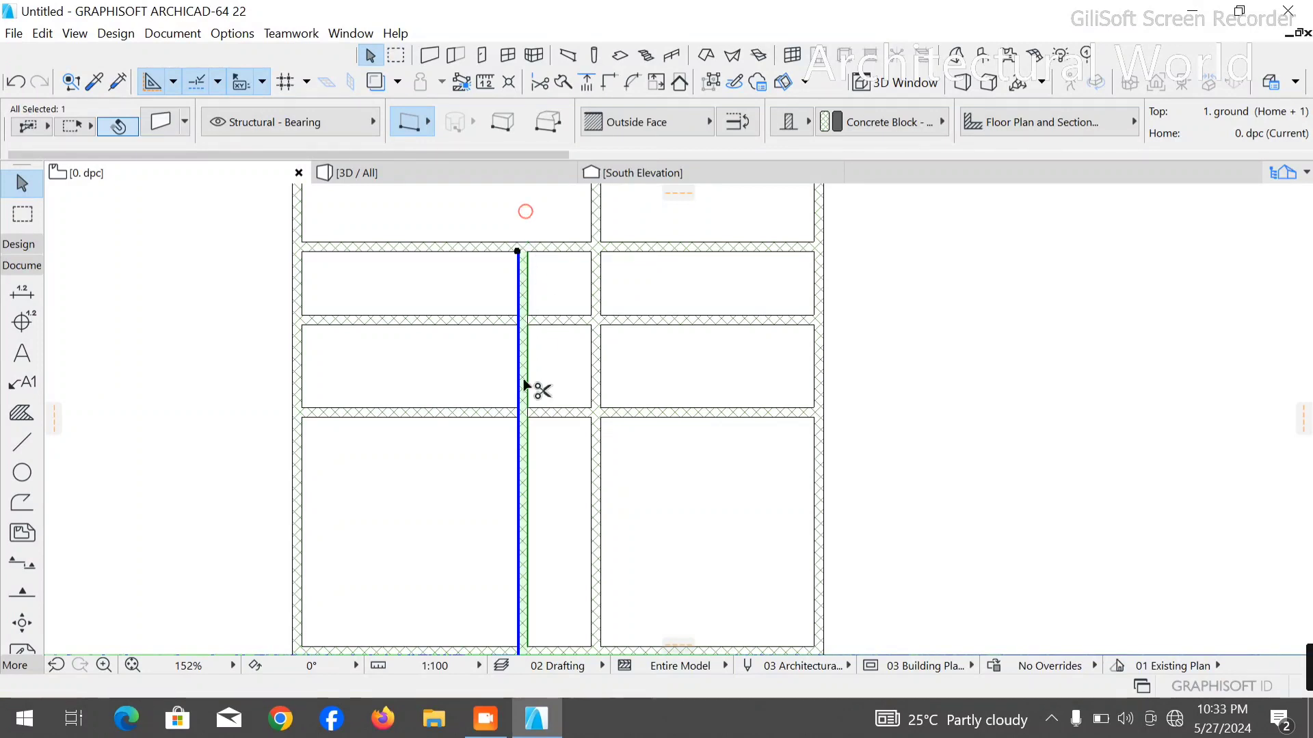
# - Trim the copied wall to the two narrow rows and delete the measuring polyline
pyautogui.keyDown('ctrl'); pyautogui.click(525, 525); pyautogui.keyUp('ctrl')
pyautogui.click(529, 485)
pyautogui.press('Delete')
# - Delete the leftover piece of the copied wall in the large room farther down the plan
pyautogui.scroll(-2, 480, 444)
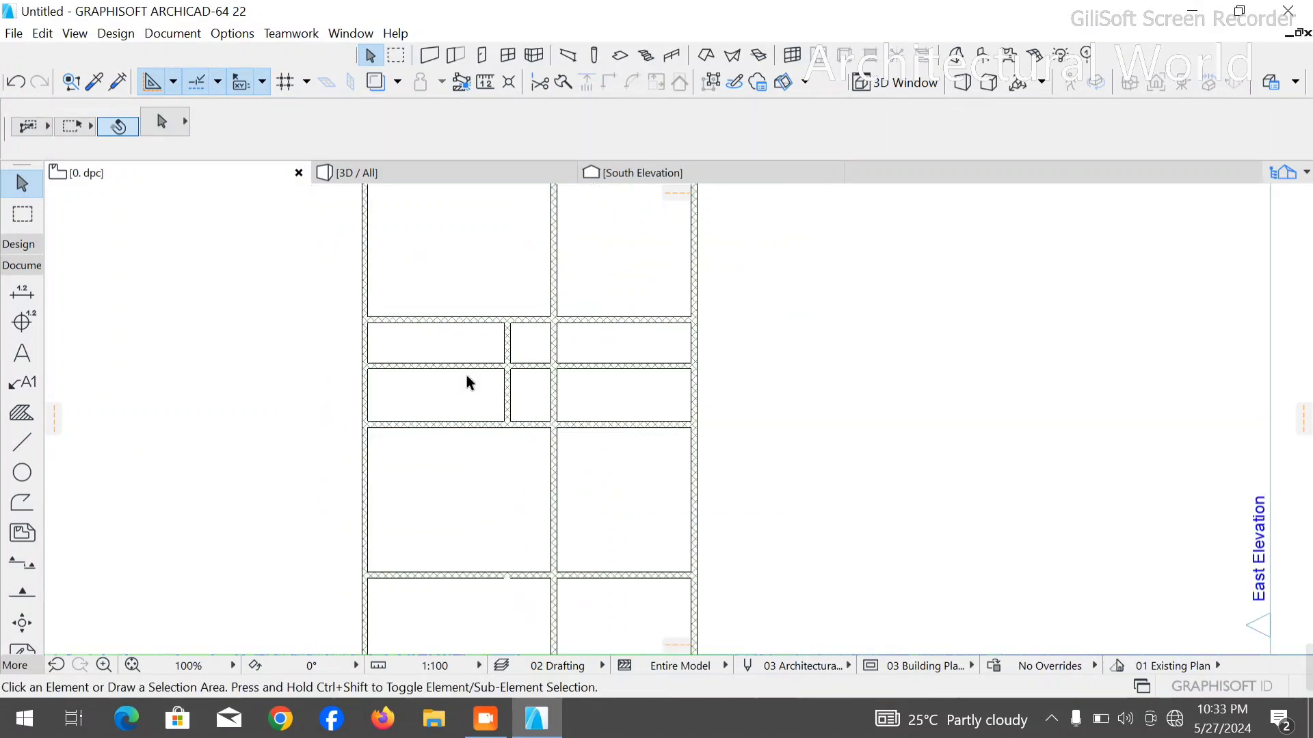
pyautogui.scroll(-2, 479, 441)
pyautogui.click(499, 576)
pyautogui.press('Delete')
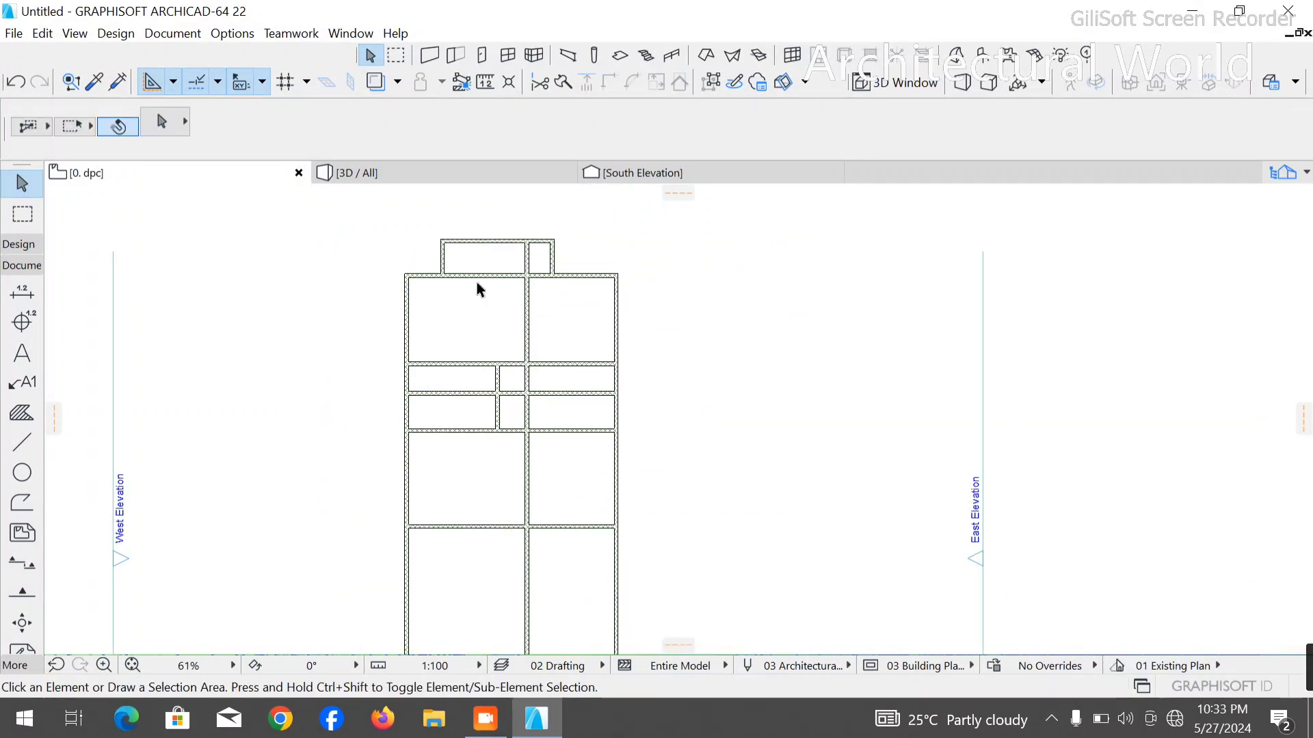
# - Trim away the short horizontal wall between the new partition and the central wall to merge the two small rooms
pyautogui.scroll(5, 492, 353)
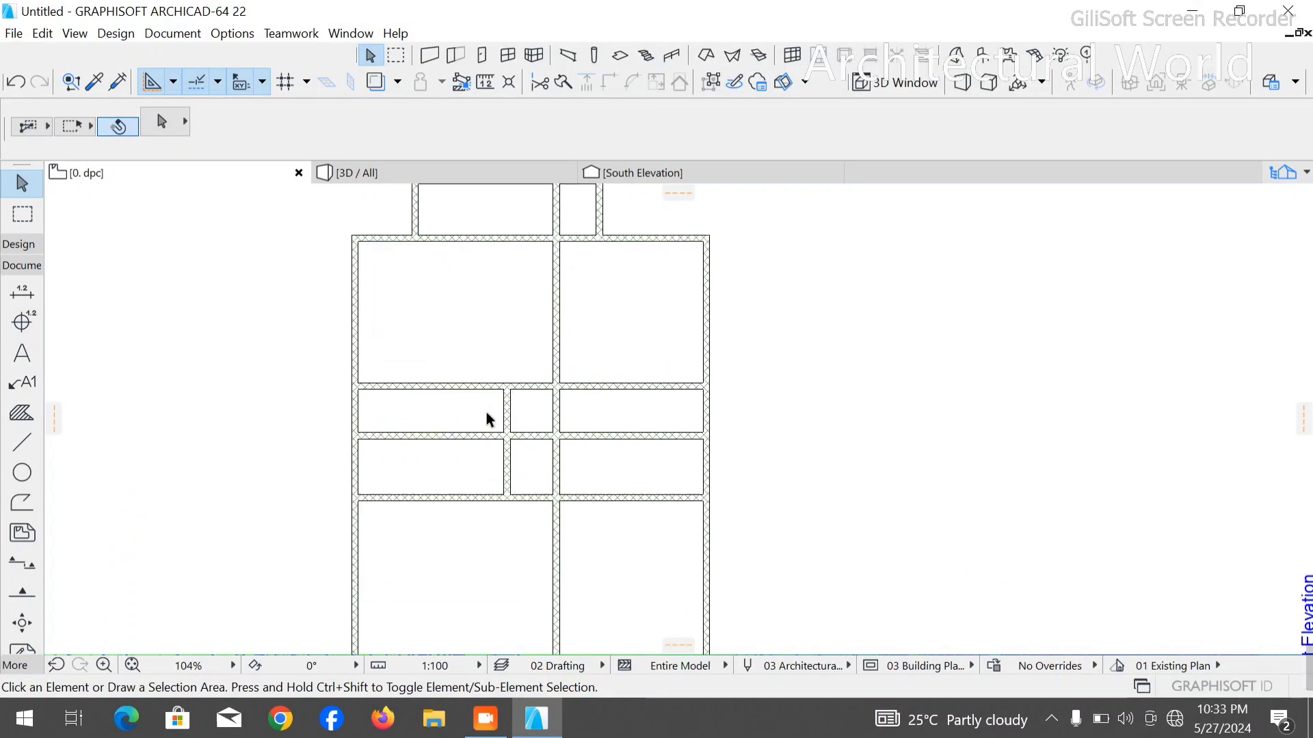
pyautogui.keyDown('ctrl'); pyautogui.click(518, 436); pyautogui.keyUp('ctrl')
pyautogui.scroll(-5, 526, 411)
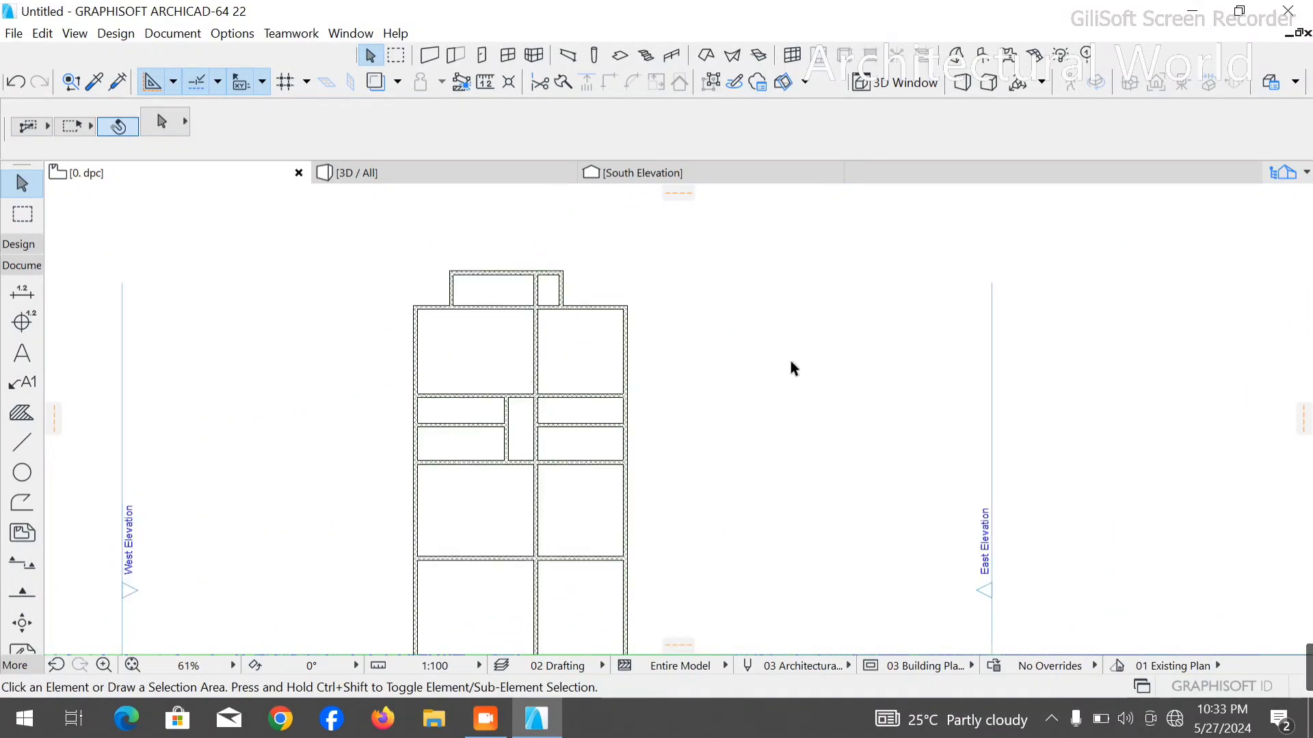
# - Draw a measuring polyline 2200 mm down from the upper-right room's inner right corner, then left past the central wall, and leave the tool
pyautogui.scroll(3, 656, 359)
pyautogui.click(27, 441)
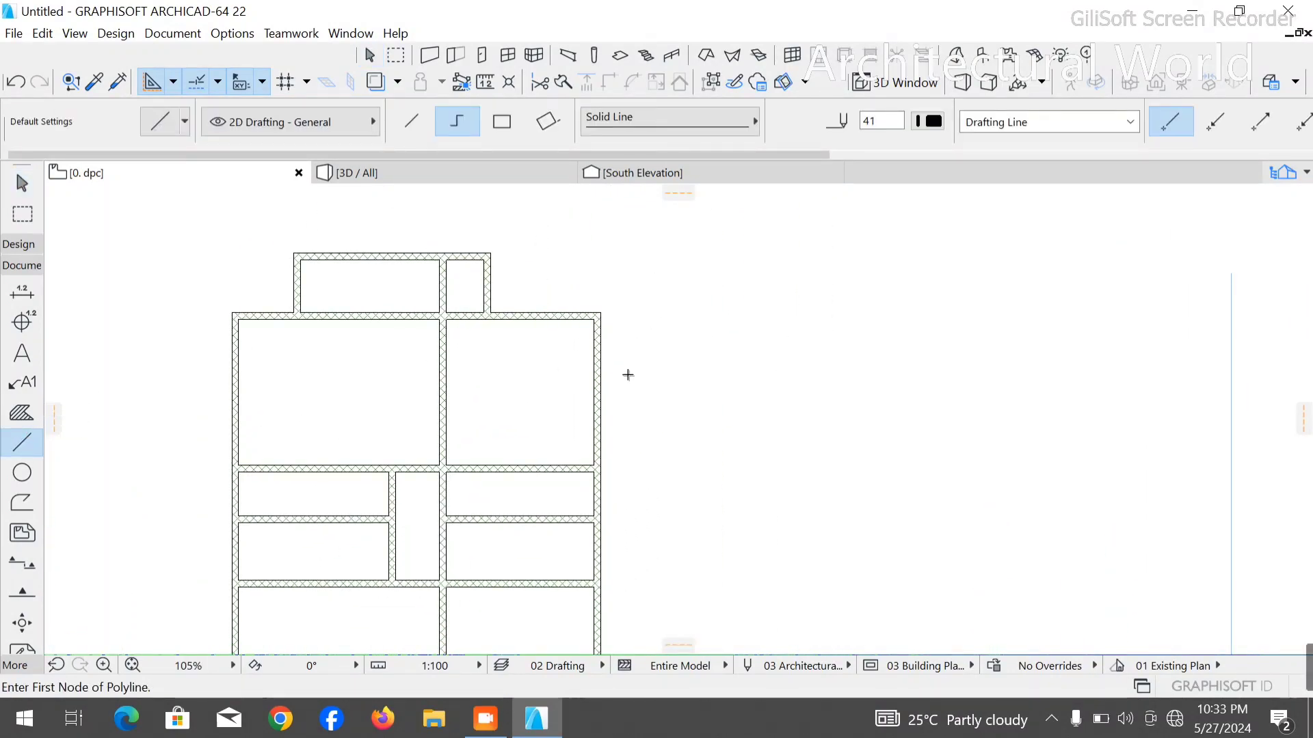
pyautogui.scroll(4, 547, 318)
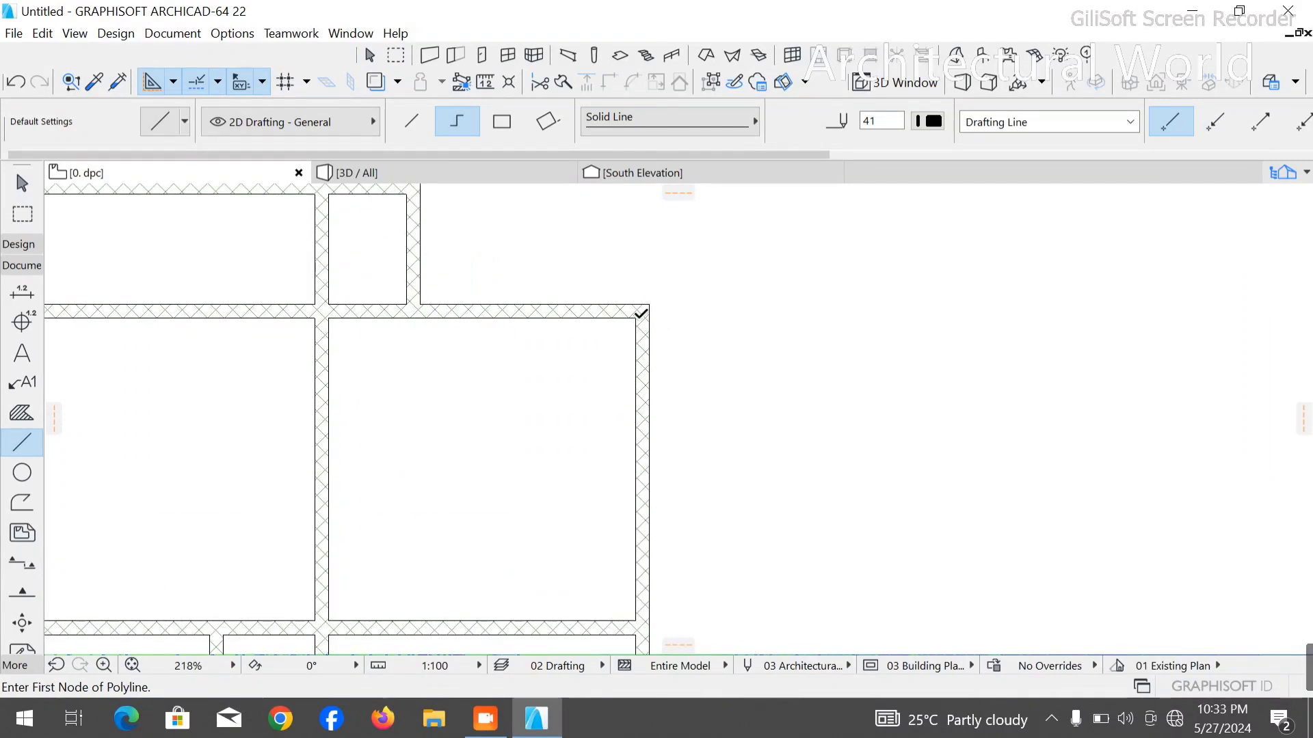
pyautogui.click(635, 318)
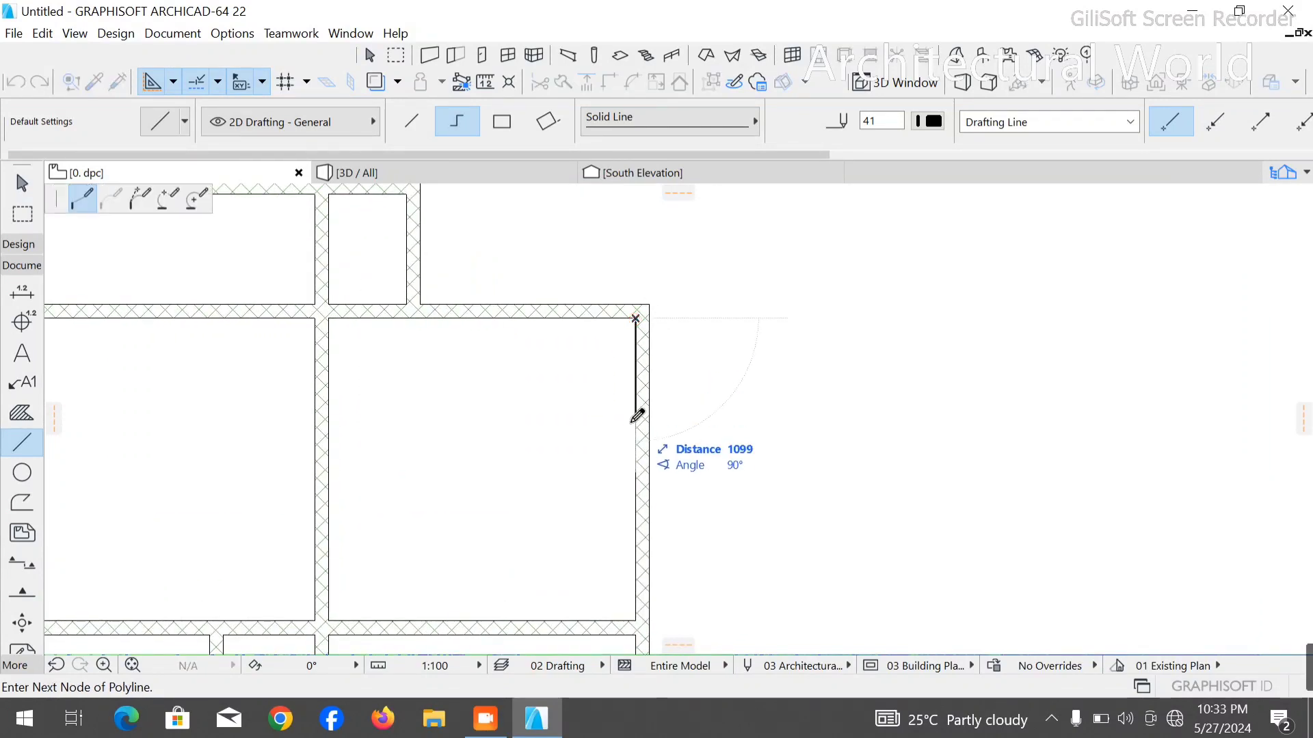
pyautogui.write('2200')
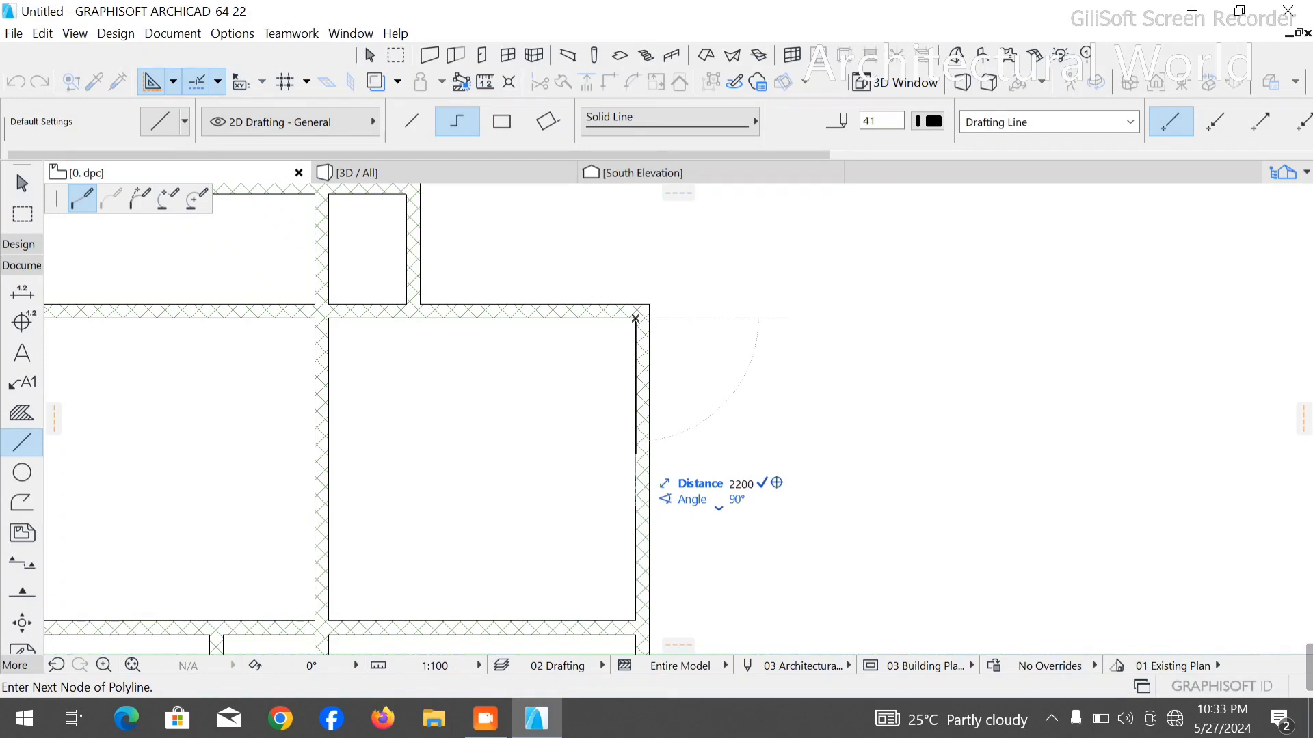
pyautogui.press('Return')
pyautogui.click(256, 520)
pyautogui.rightClick(260, 404)
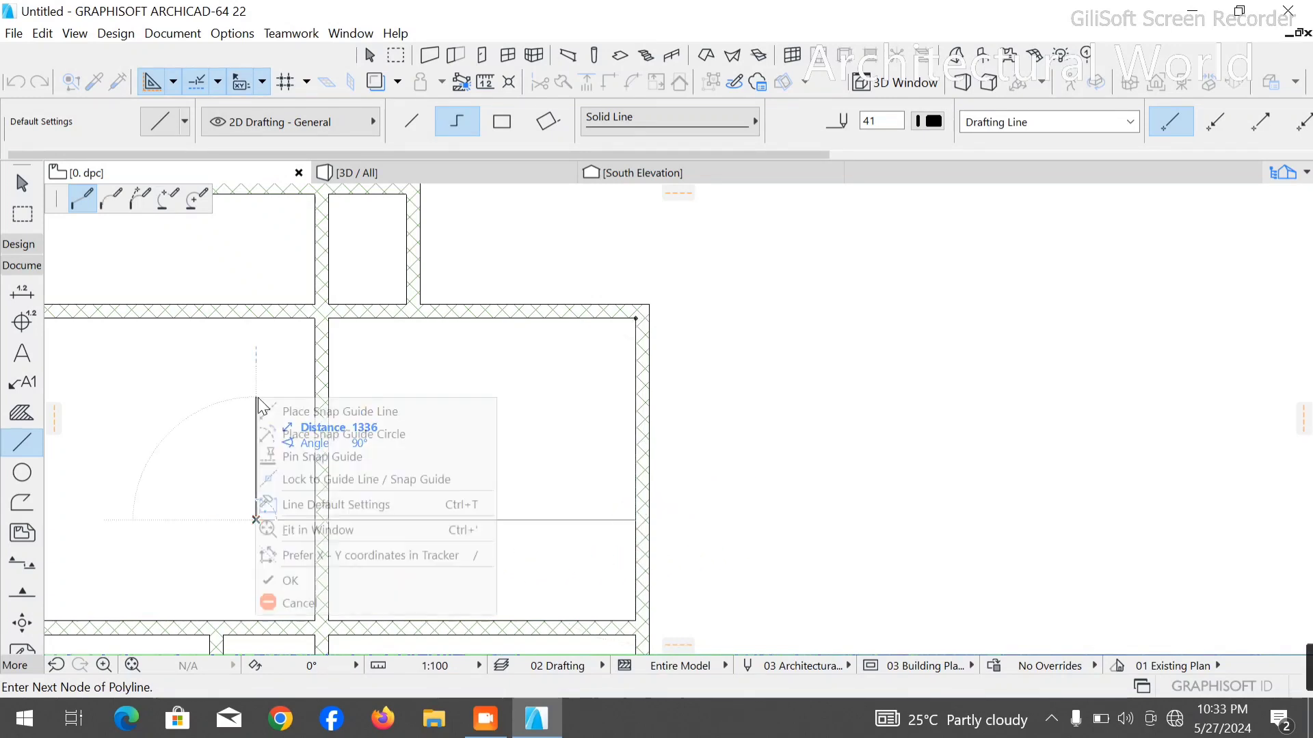
pyautogui.click(291, 580)
pyautogui.click(371, 193)
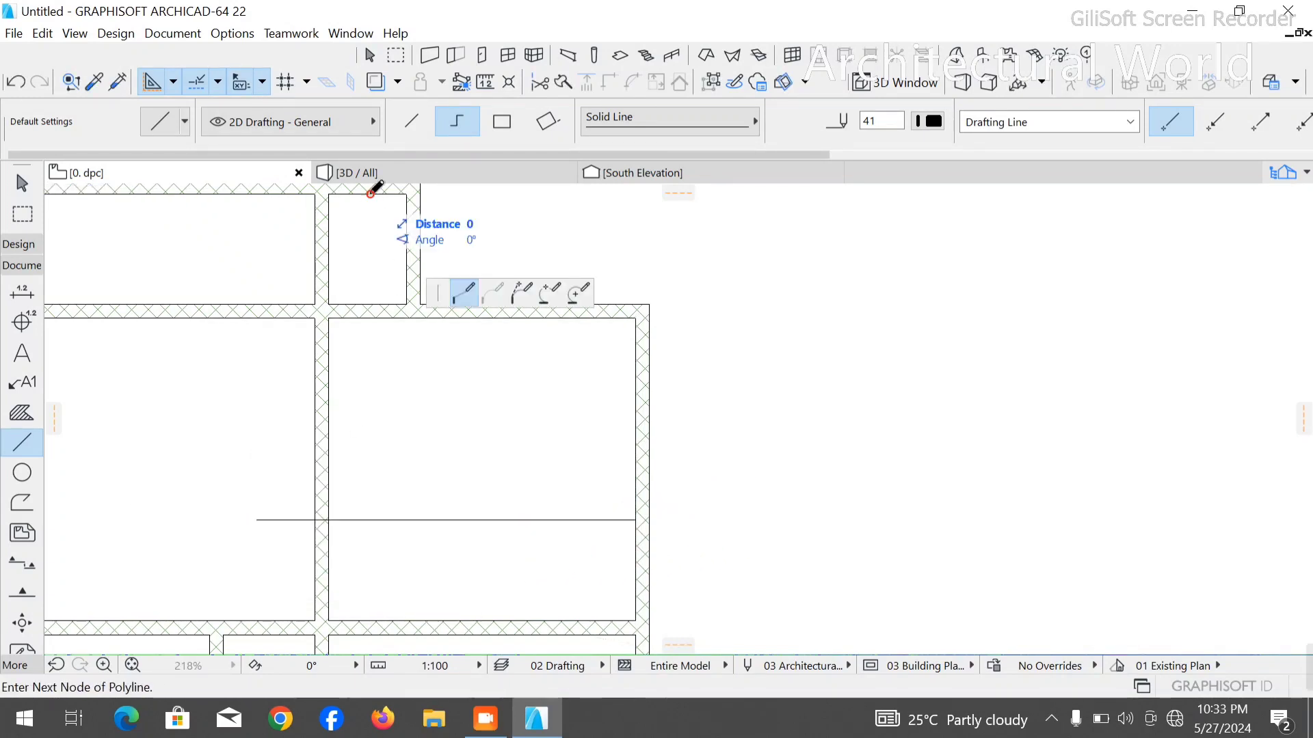
pyautogui.press('Escape')
pyautogui.press('Escape')
# - Copy the topmost wall by its outer right corner so its upper face sits on the polyline's horizontal segment, and delete the polyline
pyautogui.click(370, 194)
pyautogui.hotkey('ctrl', 'shift', 'd')
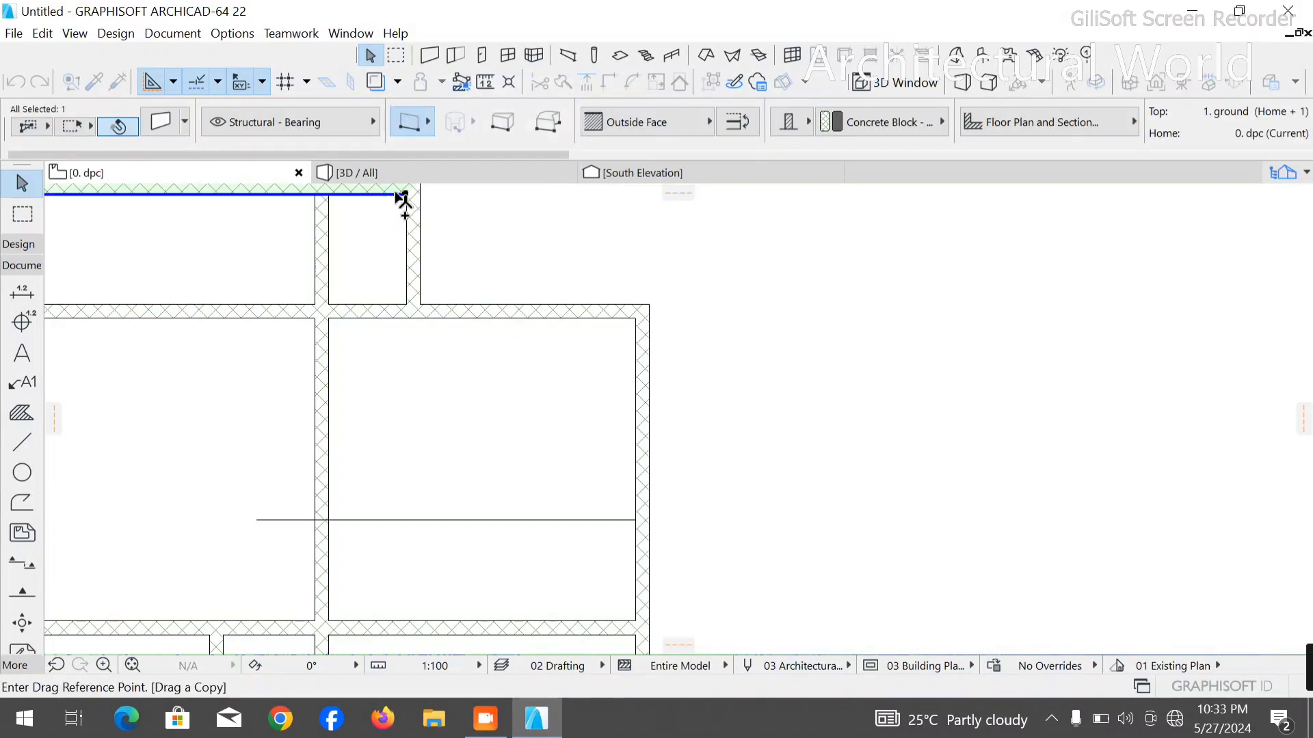
pyautogui.scroll(3, 403, 200)
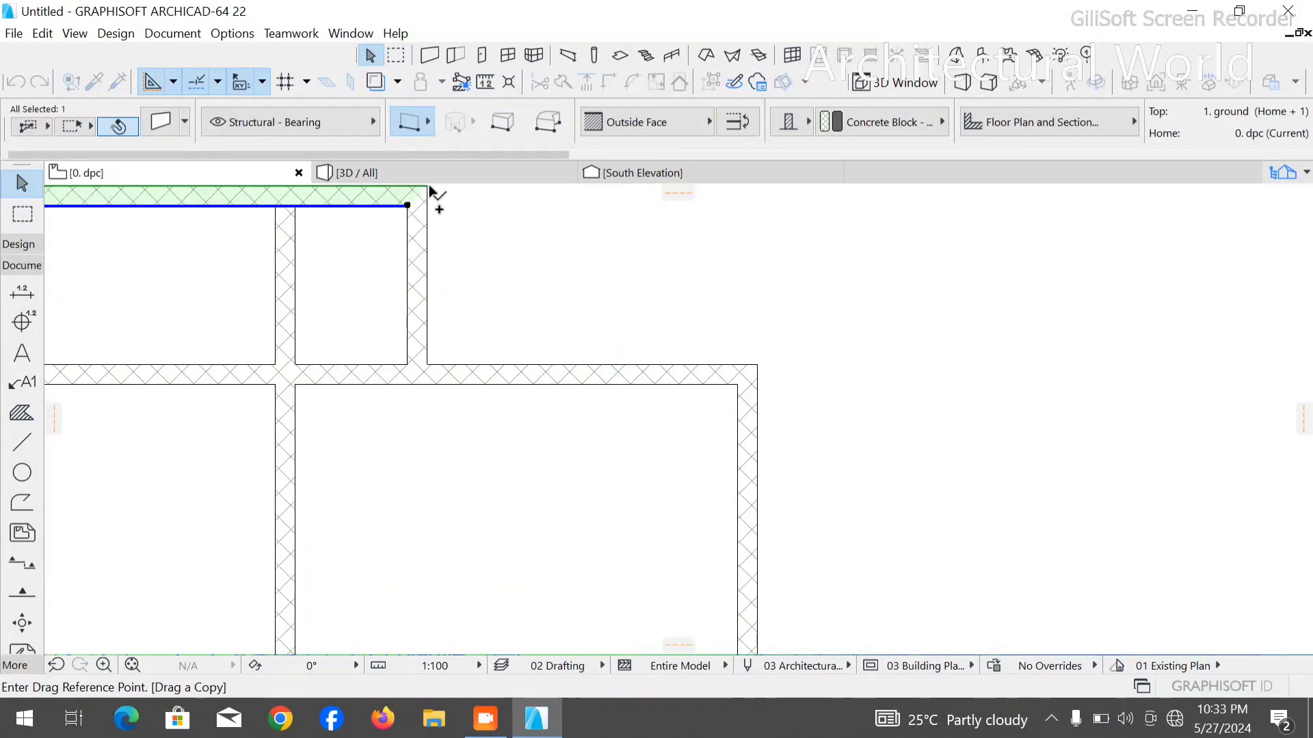
pyautogui.click(429, 188)
pyautogui.scroll(-3, 424, 199)
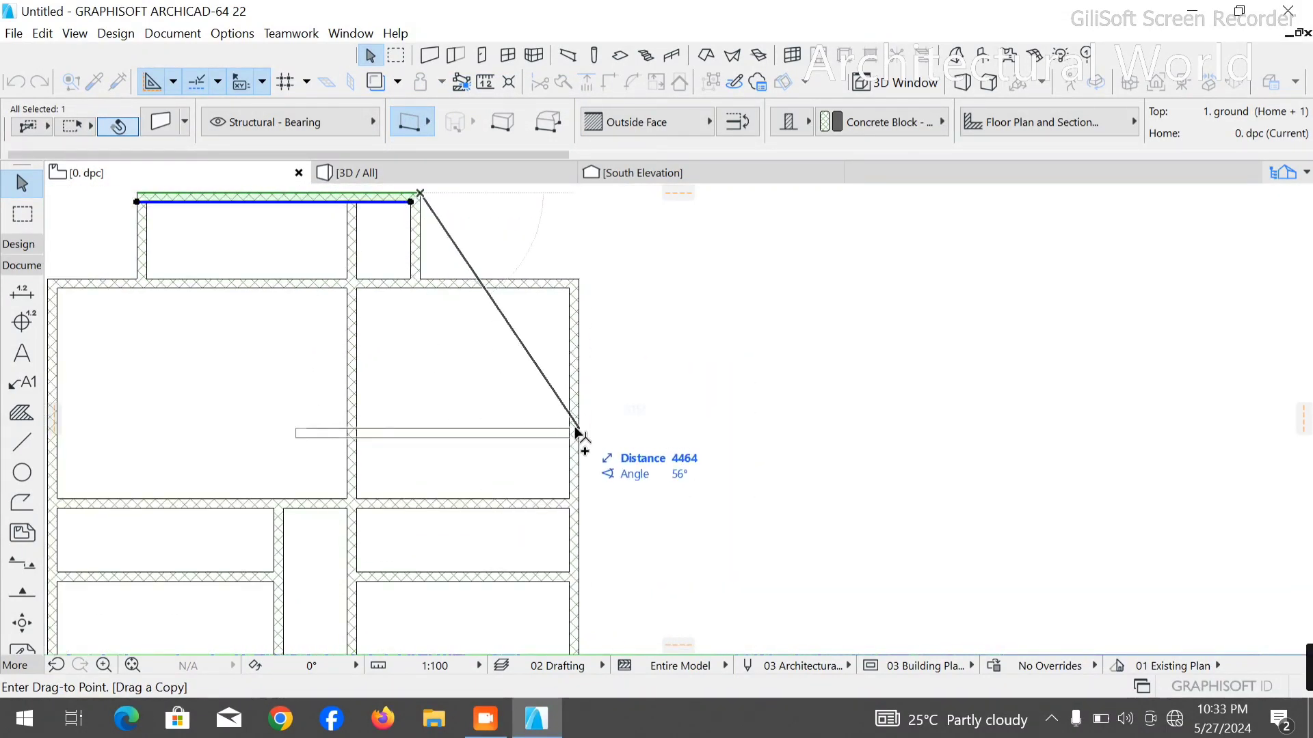
pyautogui.click(578, 433)
pyautogui.click(314, 428)
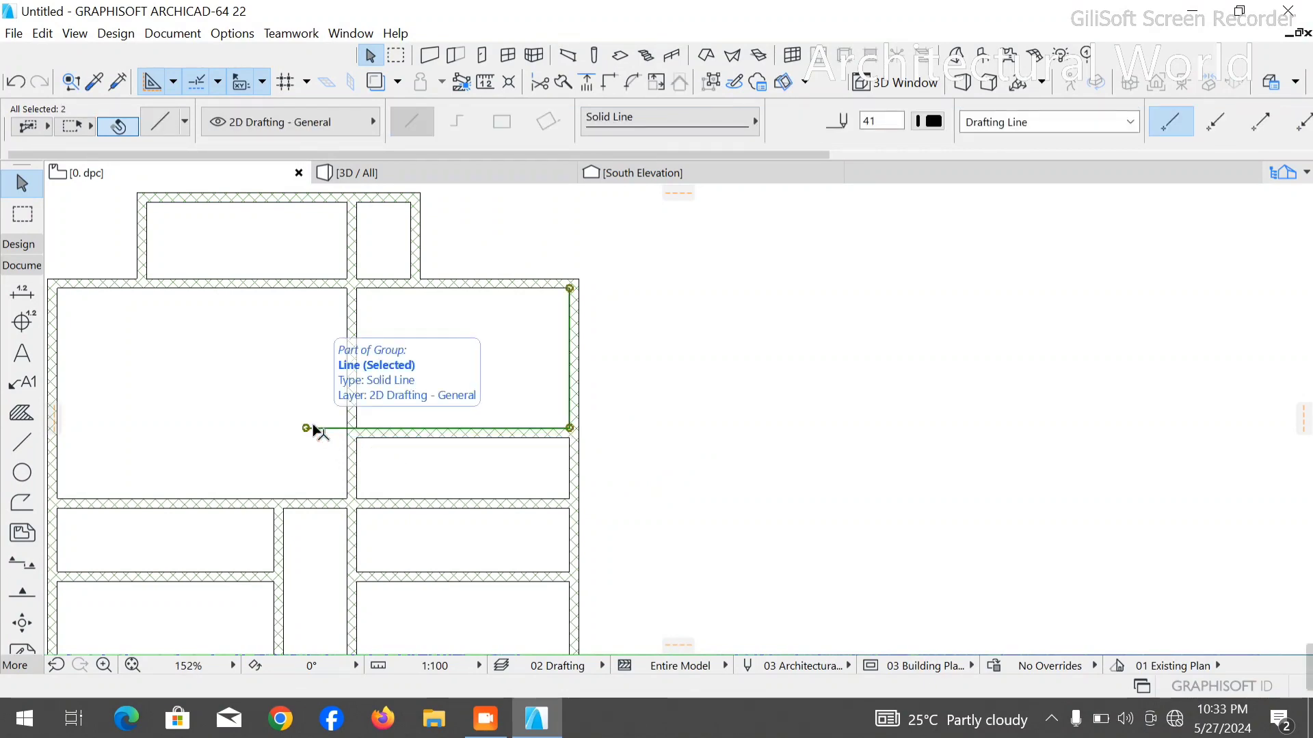
pyautogui.press('Delete')
# - Trim away the three horizontal walls crossing the right column directly below the new partition to form one long room
pyautogui.scroll(-7, 506, 308)
pyautogui.scroll(3, 483, 372)
pyautogui.keyDown('ctrl'); pyautogui.click(490, 360); pyautogui.keyUp('ctrl')
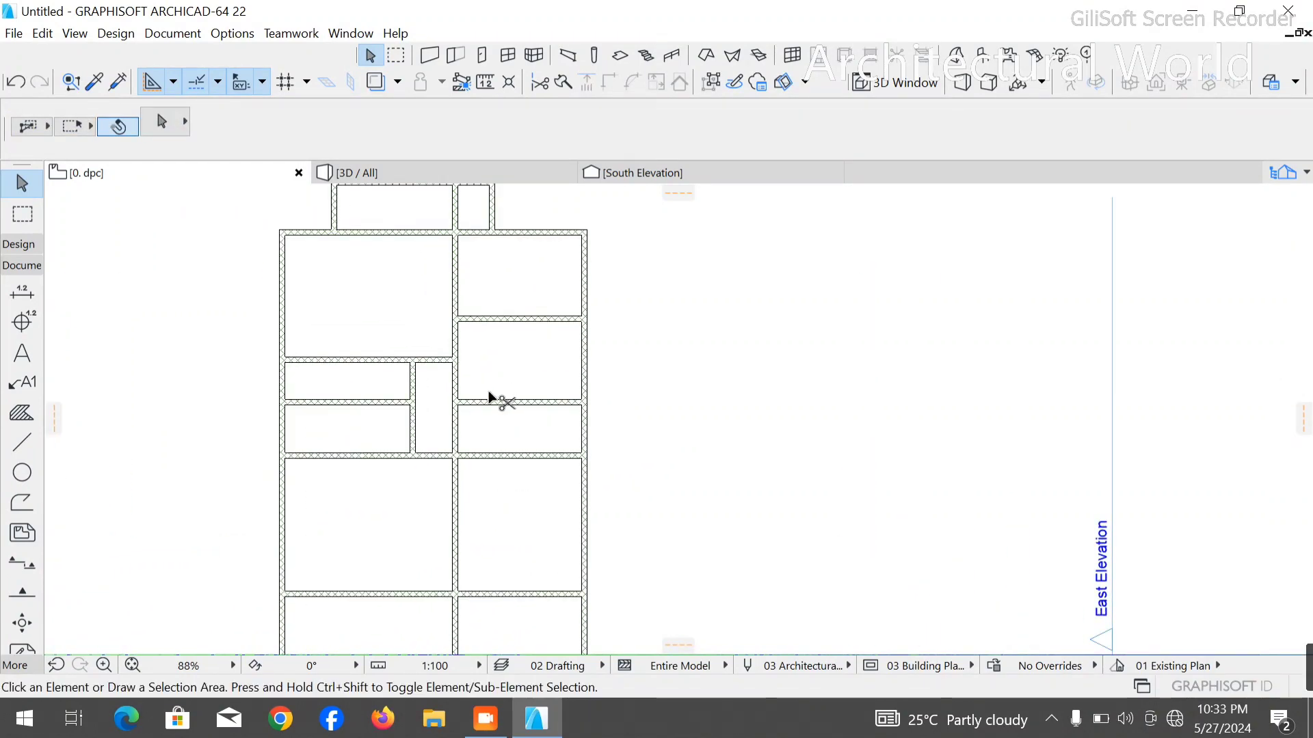
pyautogui.keyDown('ctrl'); pyautogui.click(490, 456); pyautogui.keyUp('ctrl')
pyautogui.scroll(3, 510, 346)
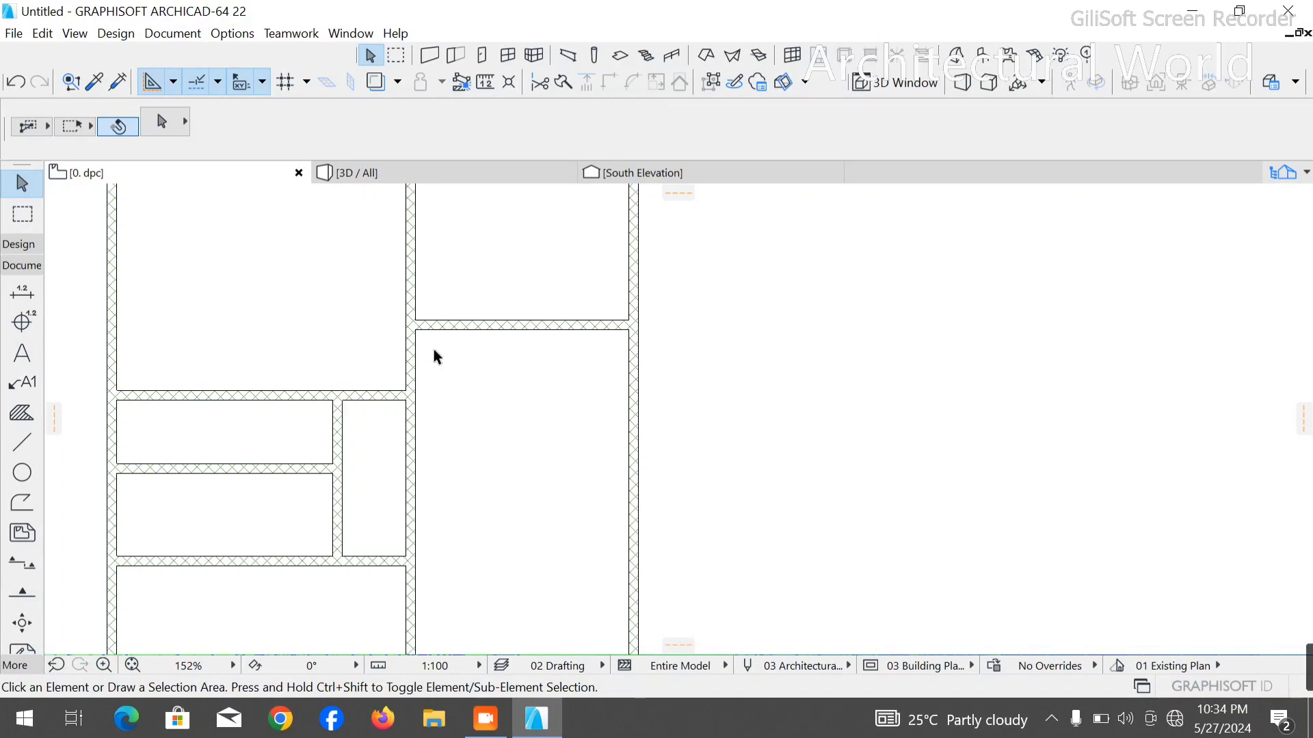
pyautogui.scroll(-3, 433, 349)
pyautogui.scroll(3, 557, 363)
pyautogui.scroll(-3, 642, 269)
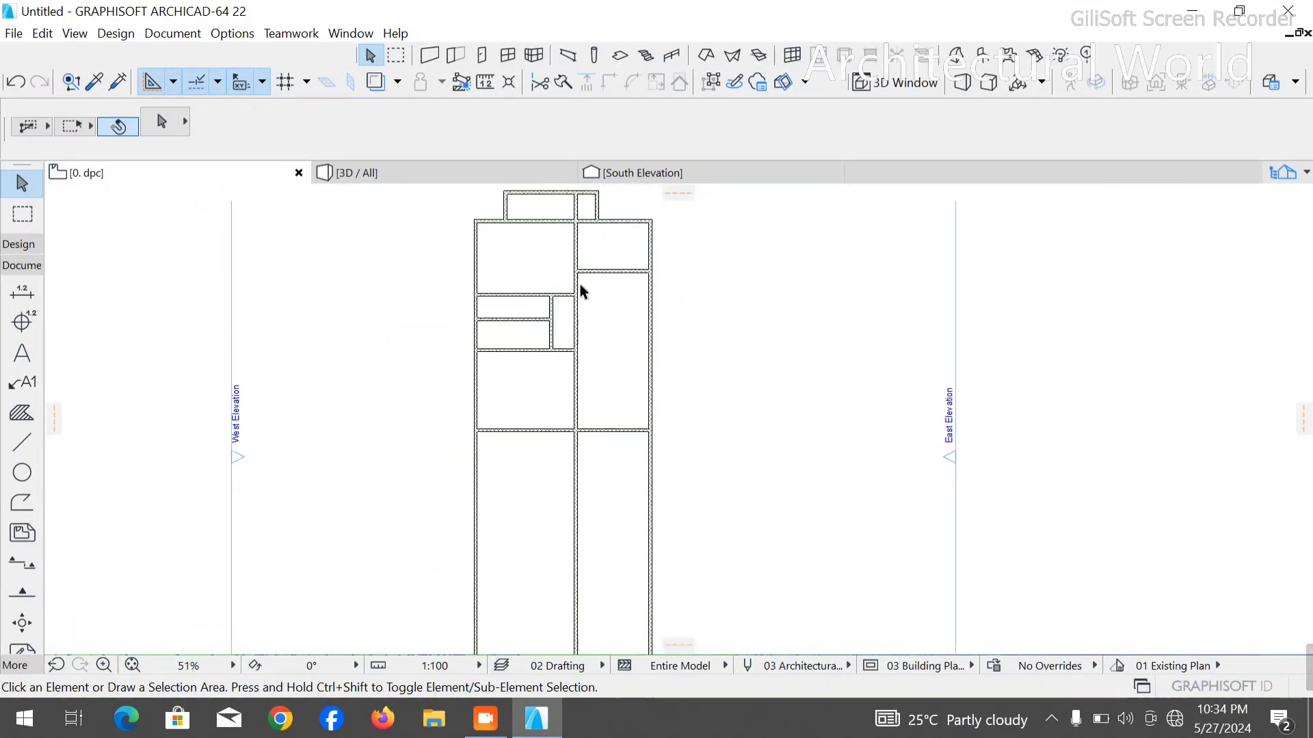
pyautogui.scroll(5, 658, 240)
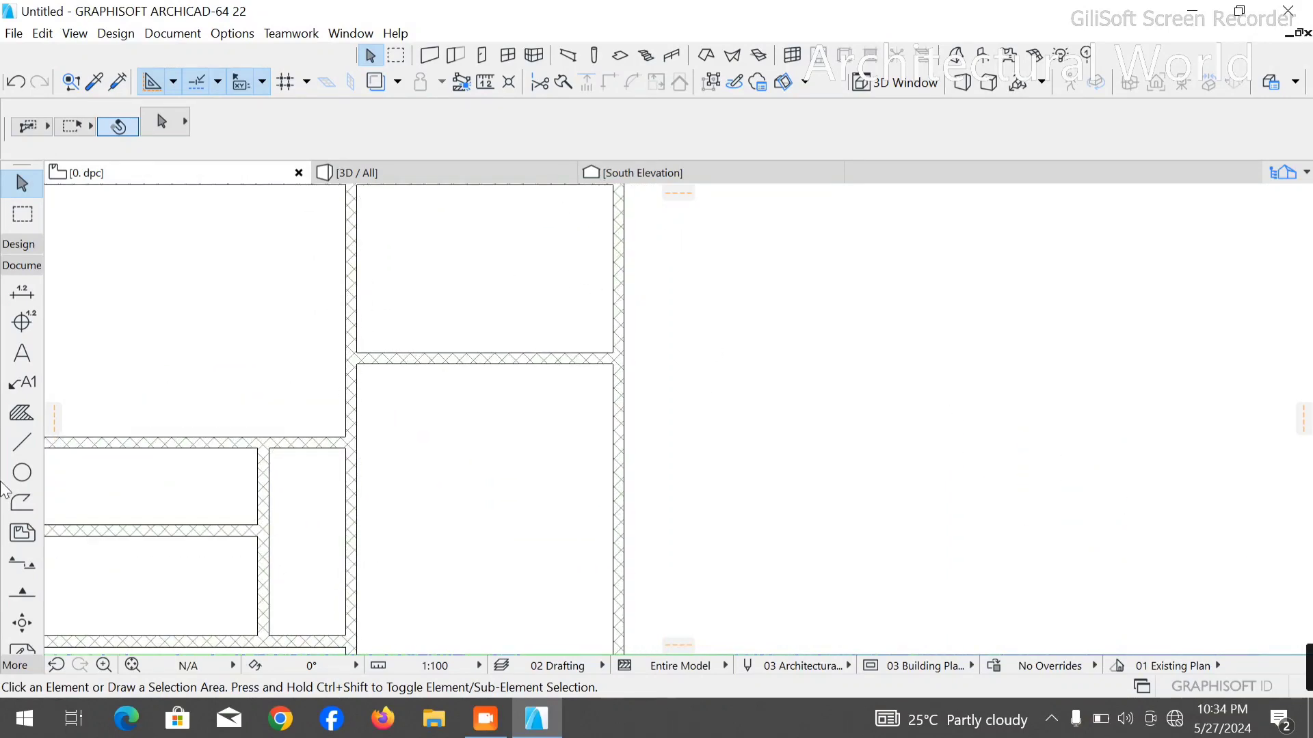
pyautogui.click(22, 442)
pyautogui.scroll(-3, 507, 399)
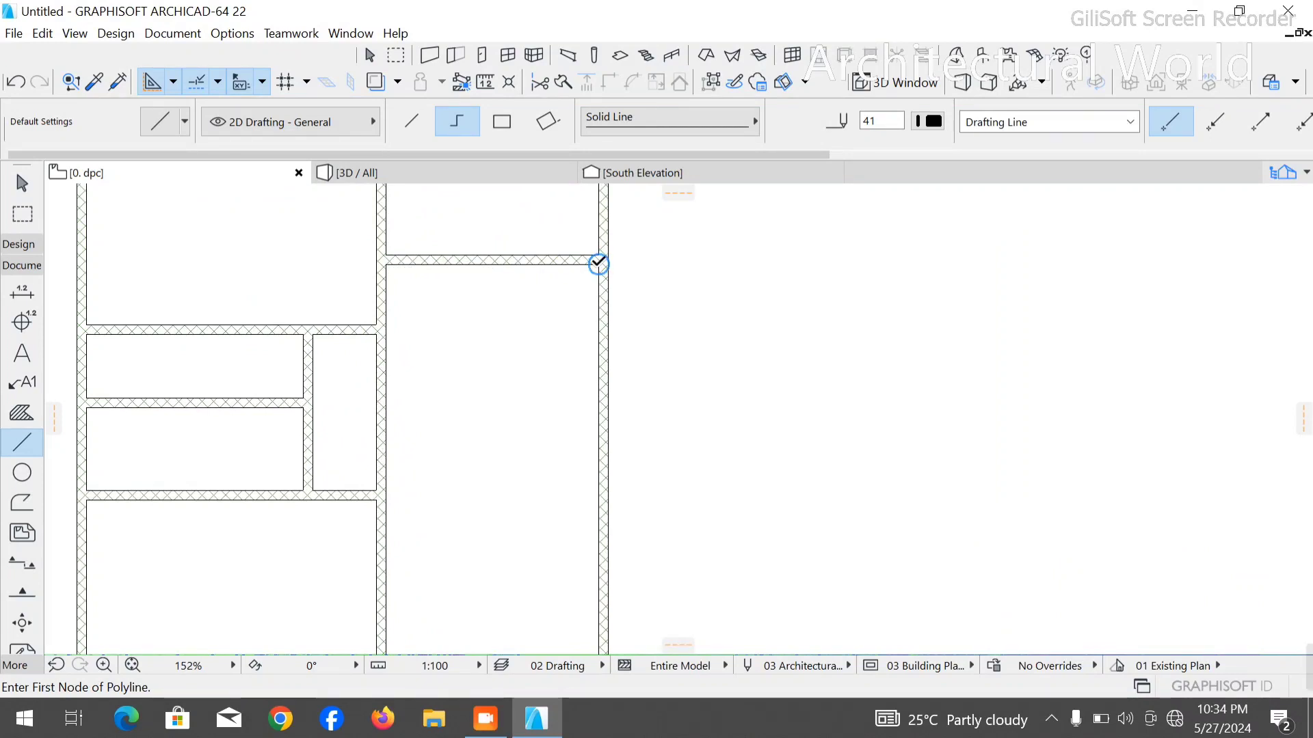
pyautogui.click(598, 263)
pyautogui.scroll(-3, 601, 260)
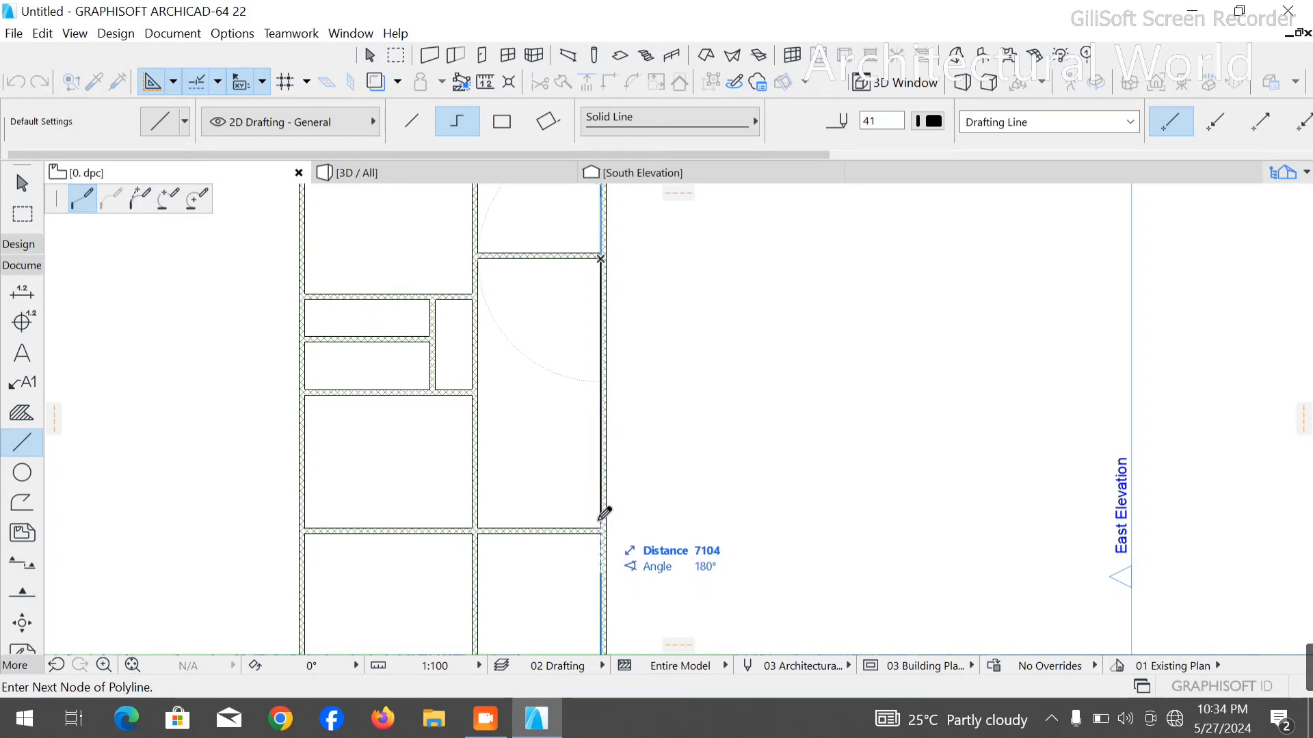
pyautogui.scroll(1, 460, 553)
pyautogui.press('Escape')
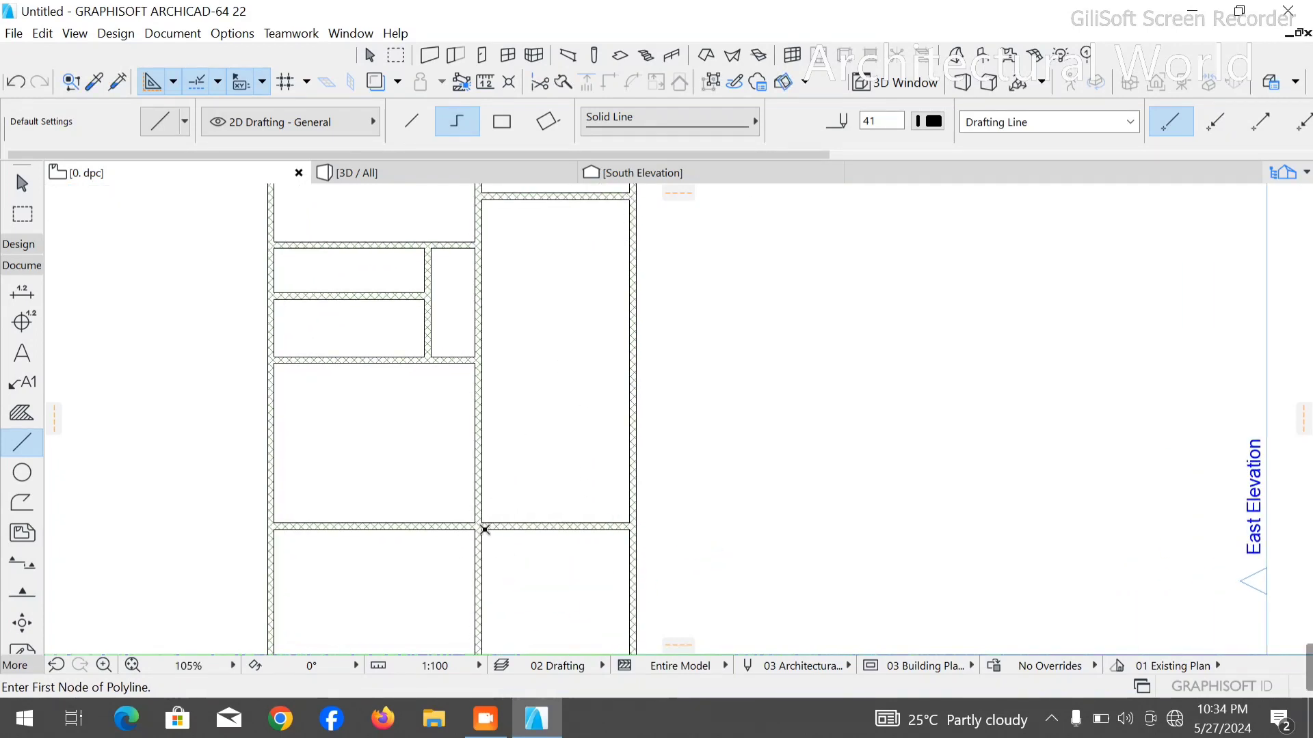
# - Draw a measuring polyline 1500 mm down the central wall's right face from the lowest horizontal wall, then right past the outer wall
pyautogui.click(484, 530)
pyautogui.scroll(-4, 485, 533)
pyautogui.scroll(1, 491, 567)
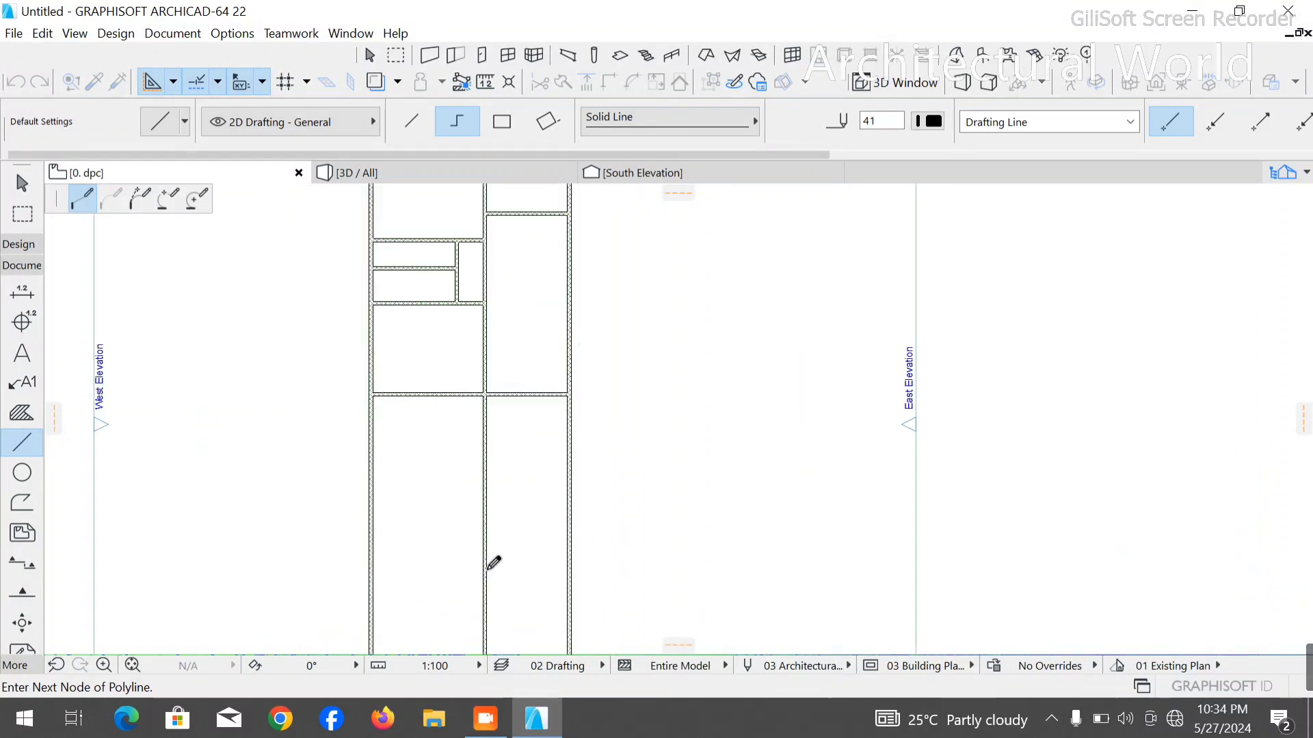
pyautogui.scroll(4, 494, 562)
pyautogui.write('1')
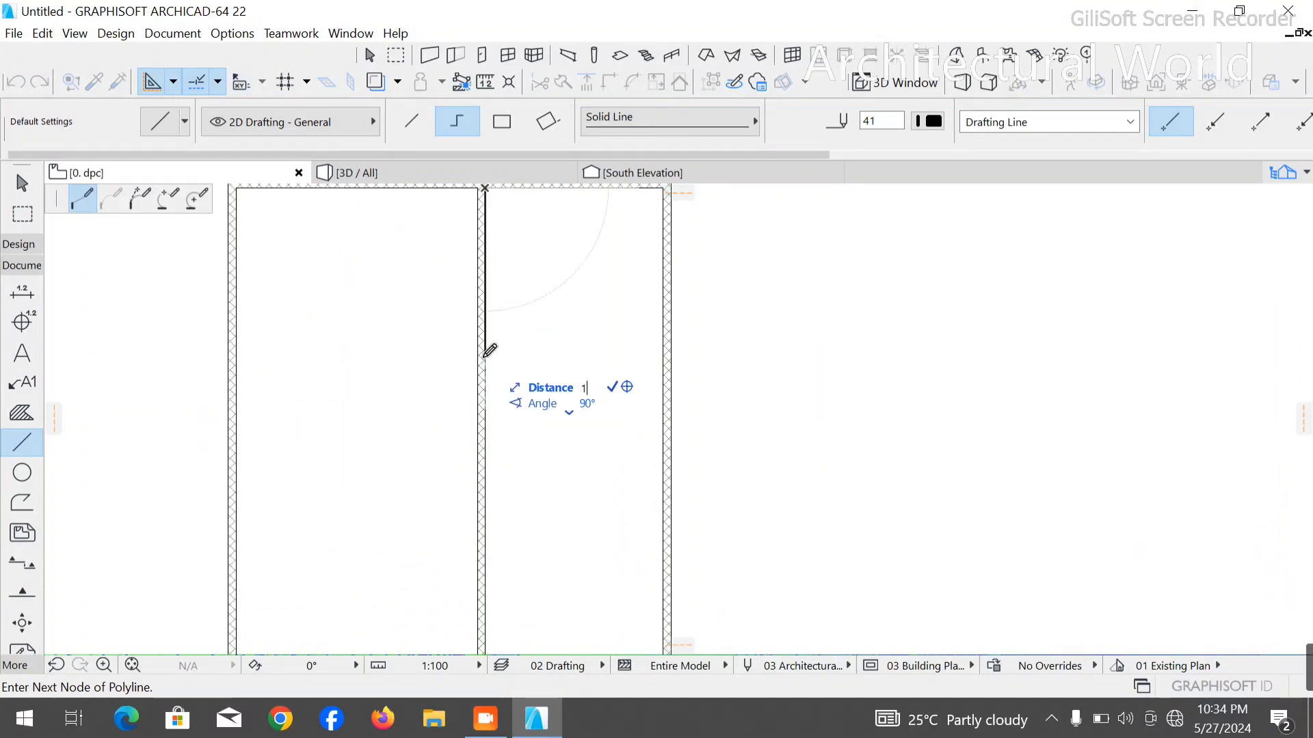
pyautogui.write('500')
pyautogui.press('Return')
pyautogui.scroll(-5, 498, 366)
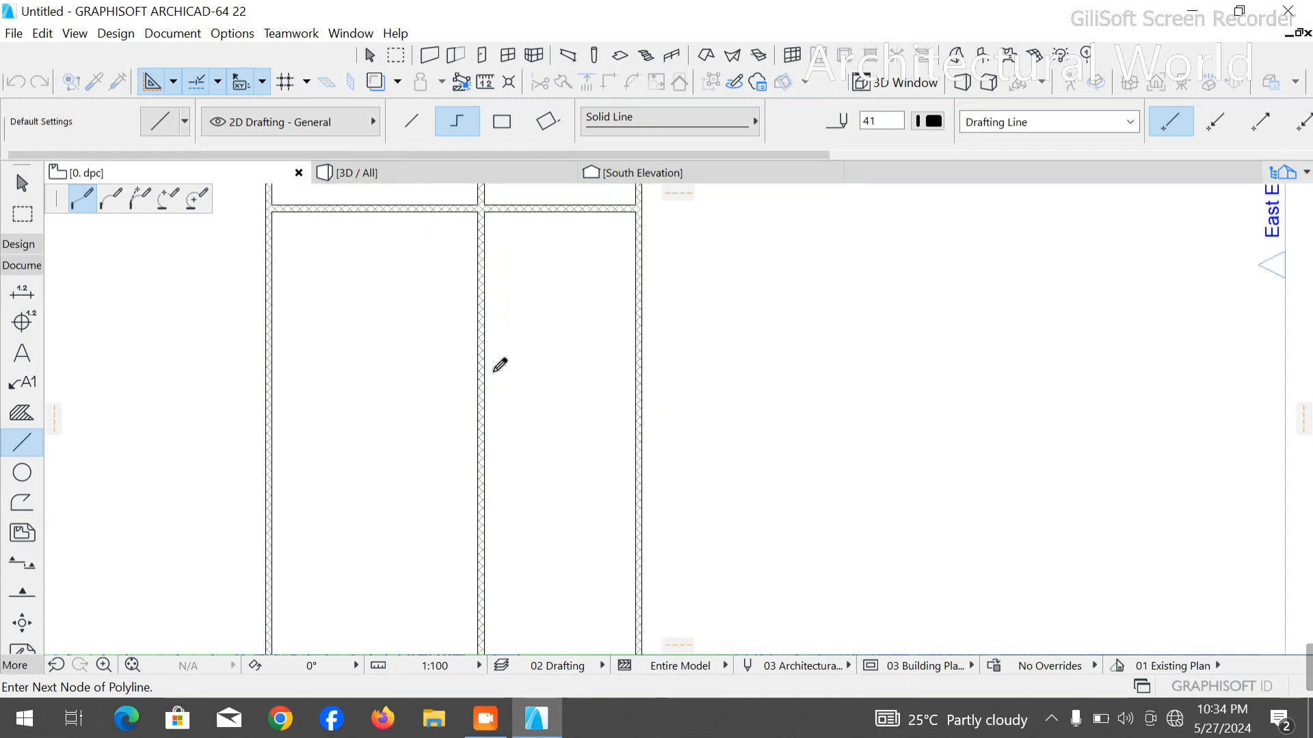
pyautogui.click(702, 324)
pyautogui.rightClick(726, 302)
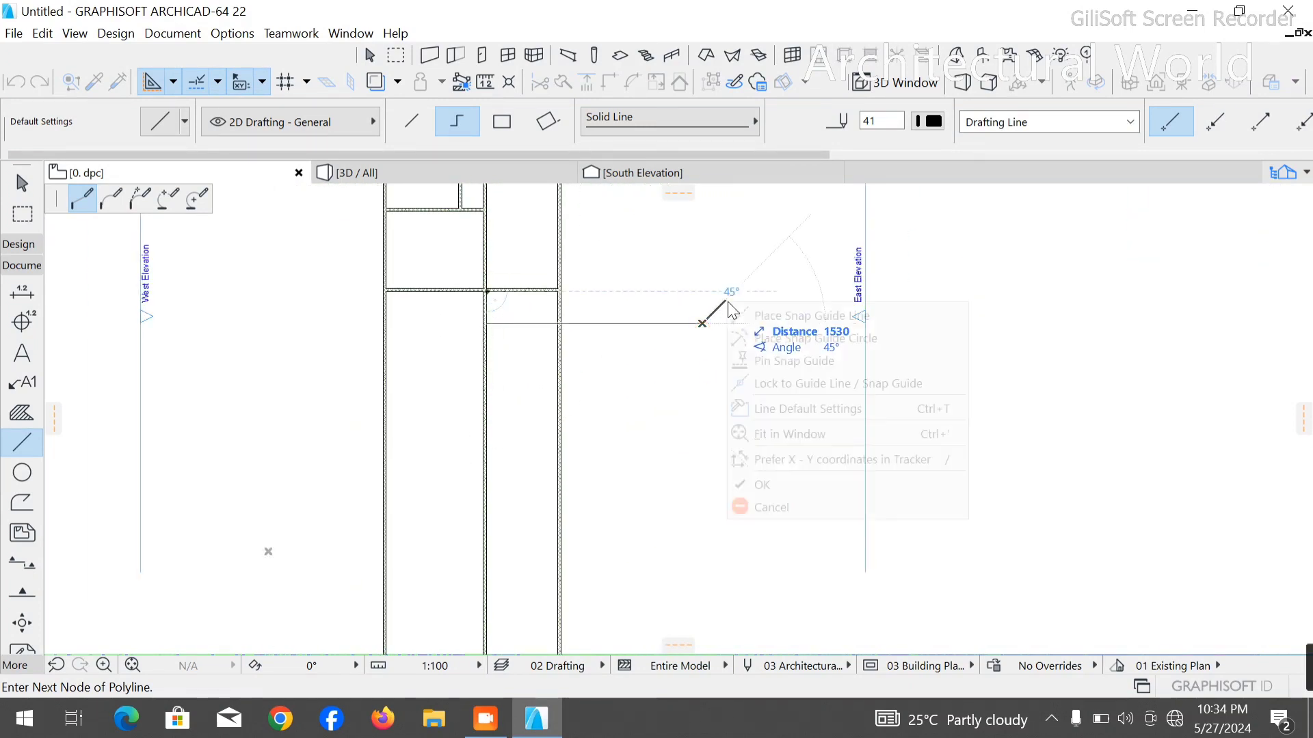
pyautogui.click(757, 488)
pyautogui.press('Escape')
# - Split the lowest horizontal wall along the central wall's right face, keeping only its right-hand portion selected
pyautogui.scroll(5, 472, 286)
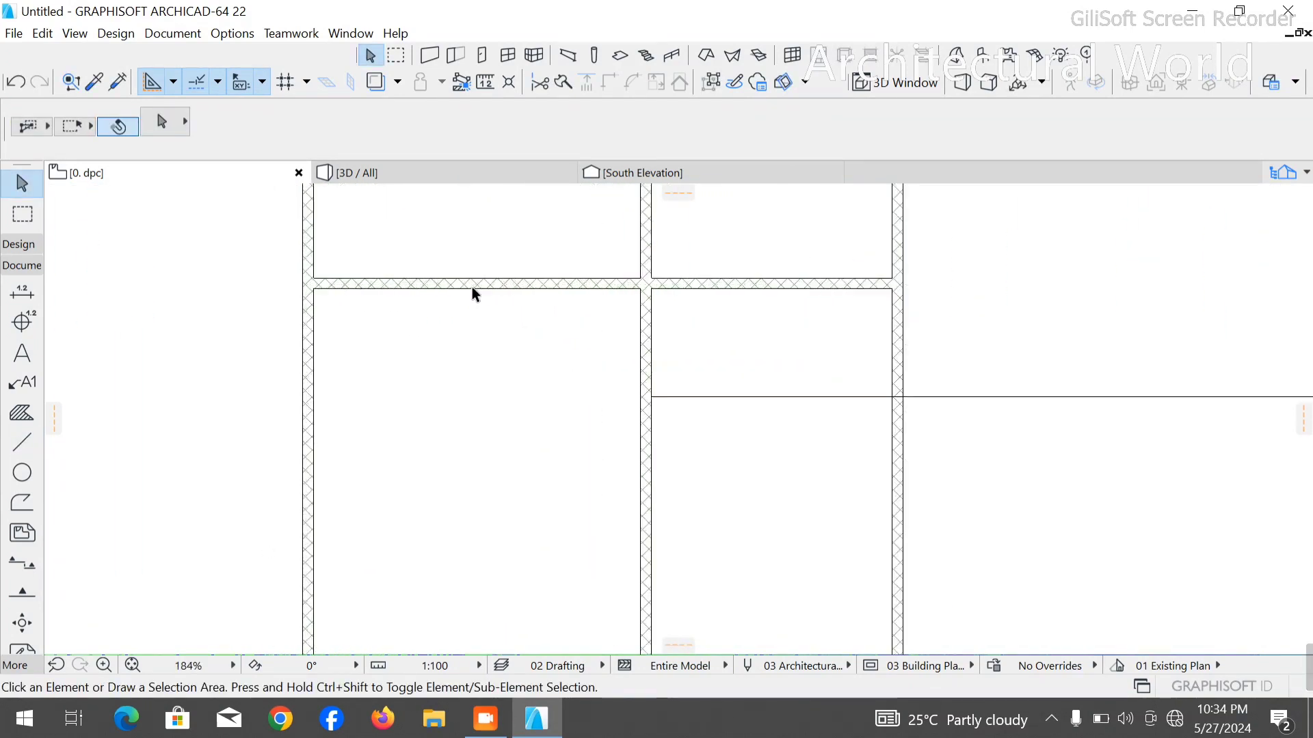
pyautogui.click(846, 293)
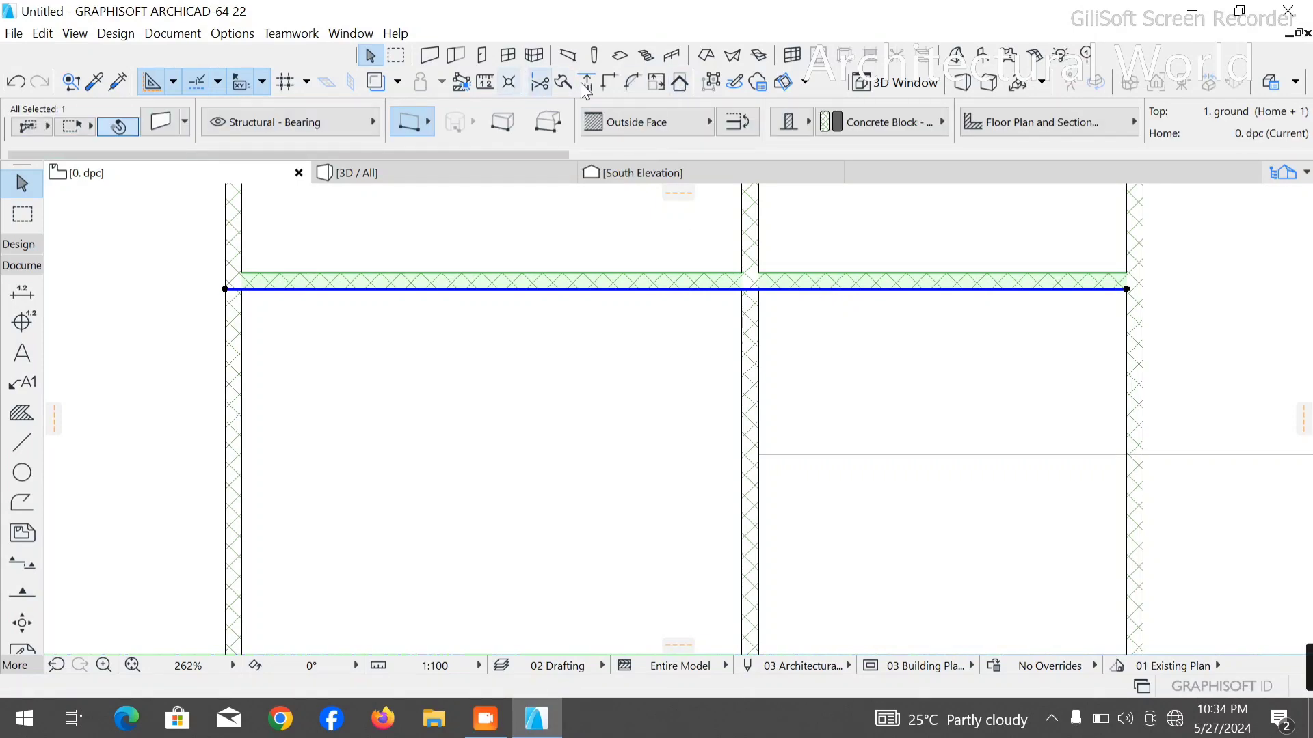
pyautogui.click(560, 82)
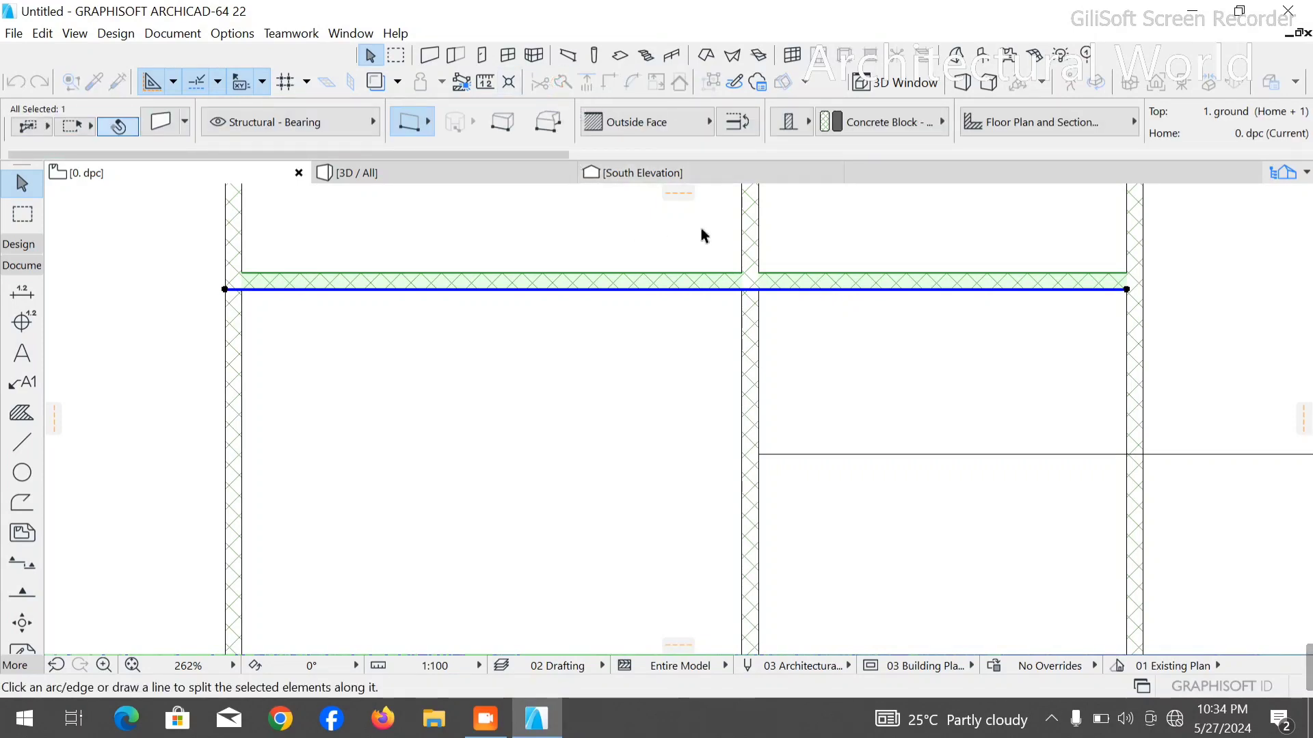
pyautogui.click(759, 273)
pyautogui.click(762, 290)
pyautogui.click(779, 286)
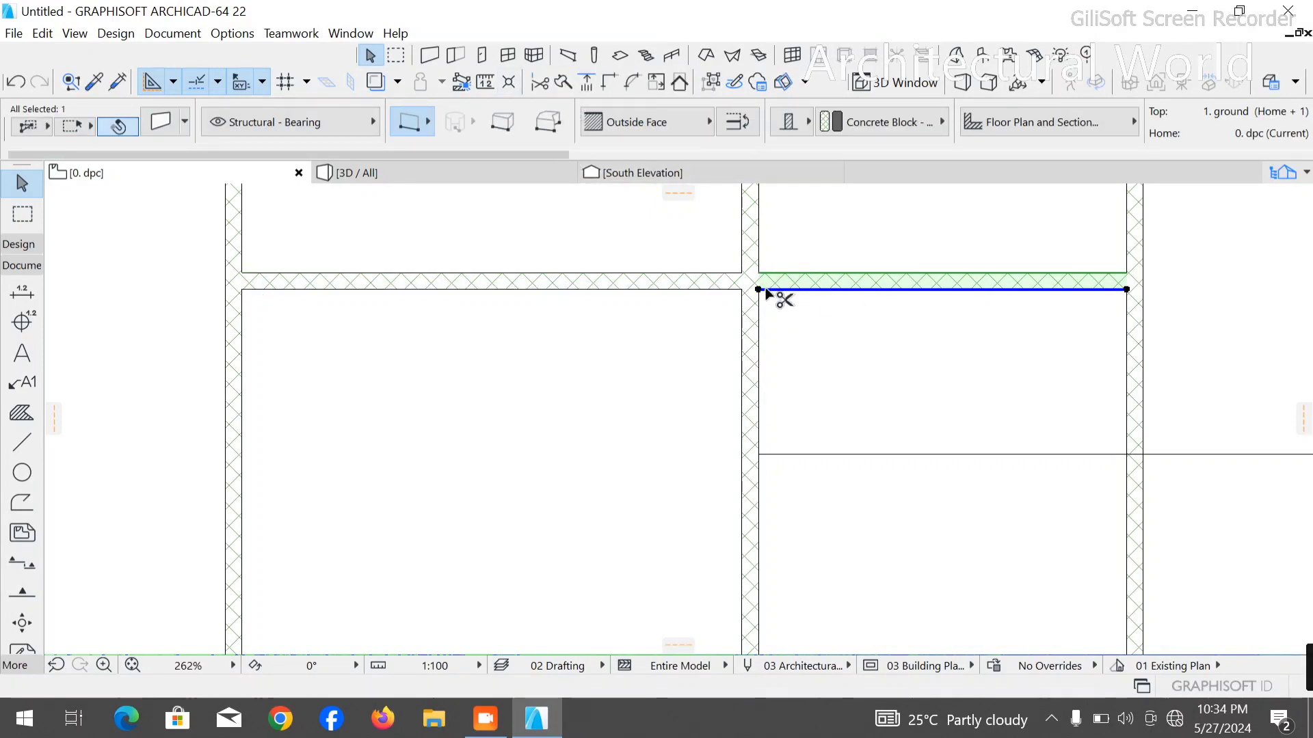
# - Move the split-off right portion down so its upper face sits on the polyline's horizontal segment, and delete the polyline
pyautogui.hotkey('ctrl', 'd')
pyautogui.click(758, 273)
pyautogui.click(758, 454)
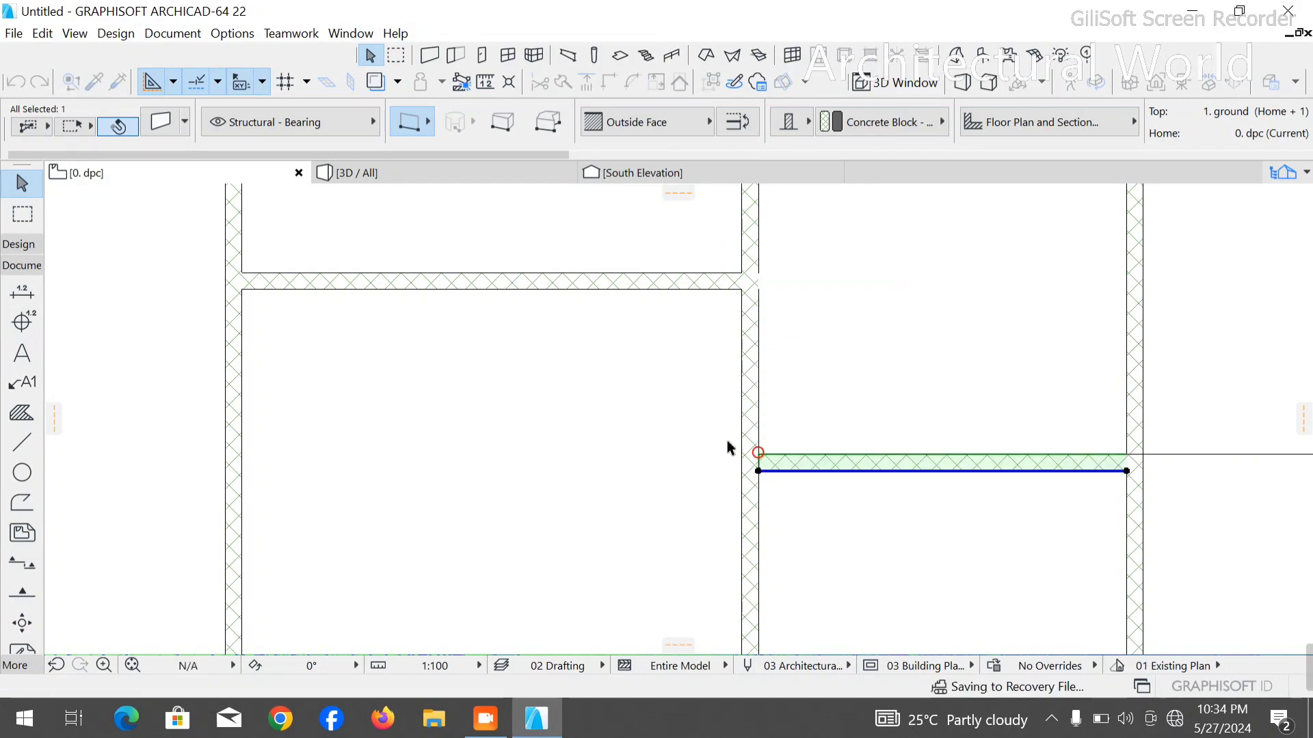
pyautogui.scroll(-5, 499, 400)
pyautogui.scroll(4, 676, 368)
pyautogui.press('Escape')
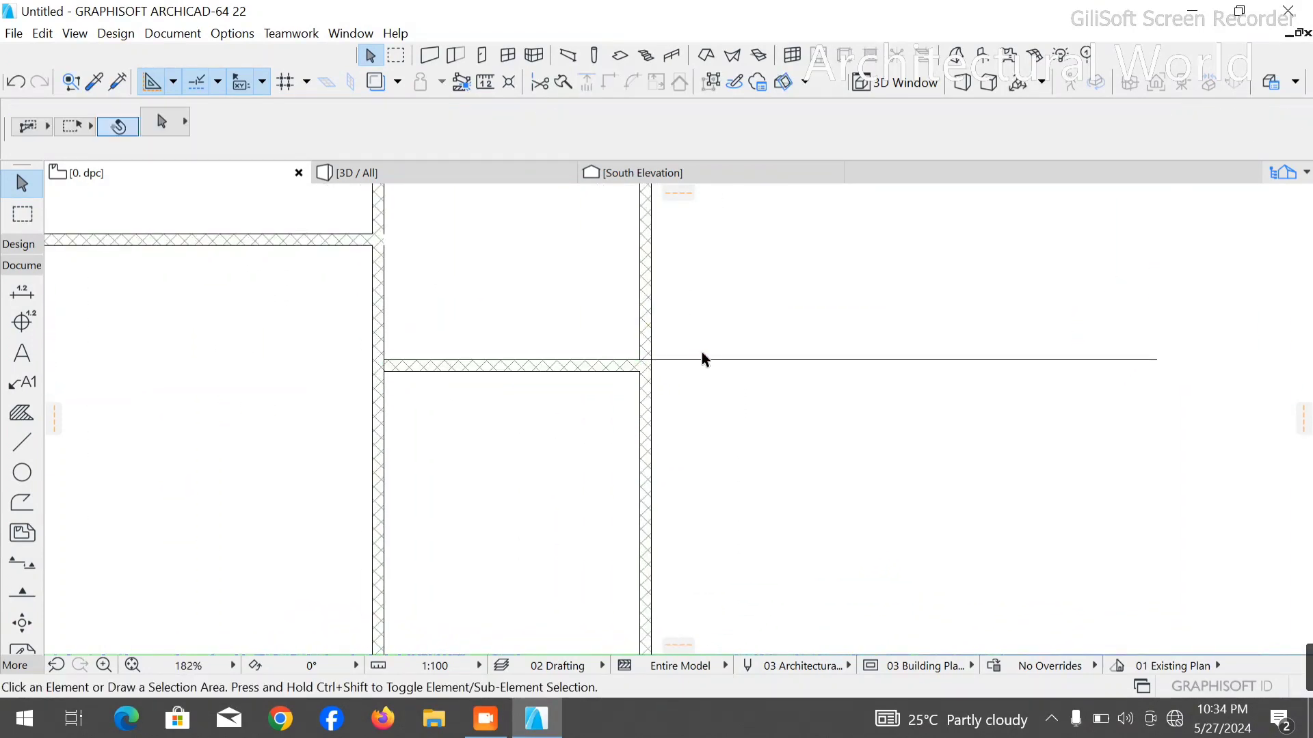
pyautogui.click(704, 360)
pyautogui.press('Delete')
pyautogui.scroll(-5, 616, 387)
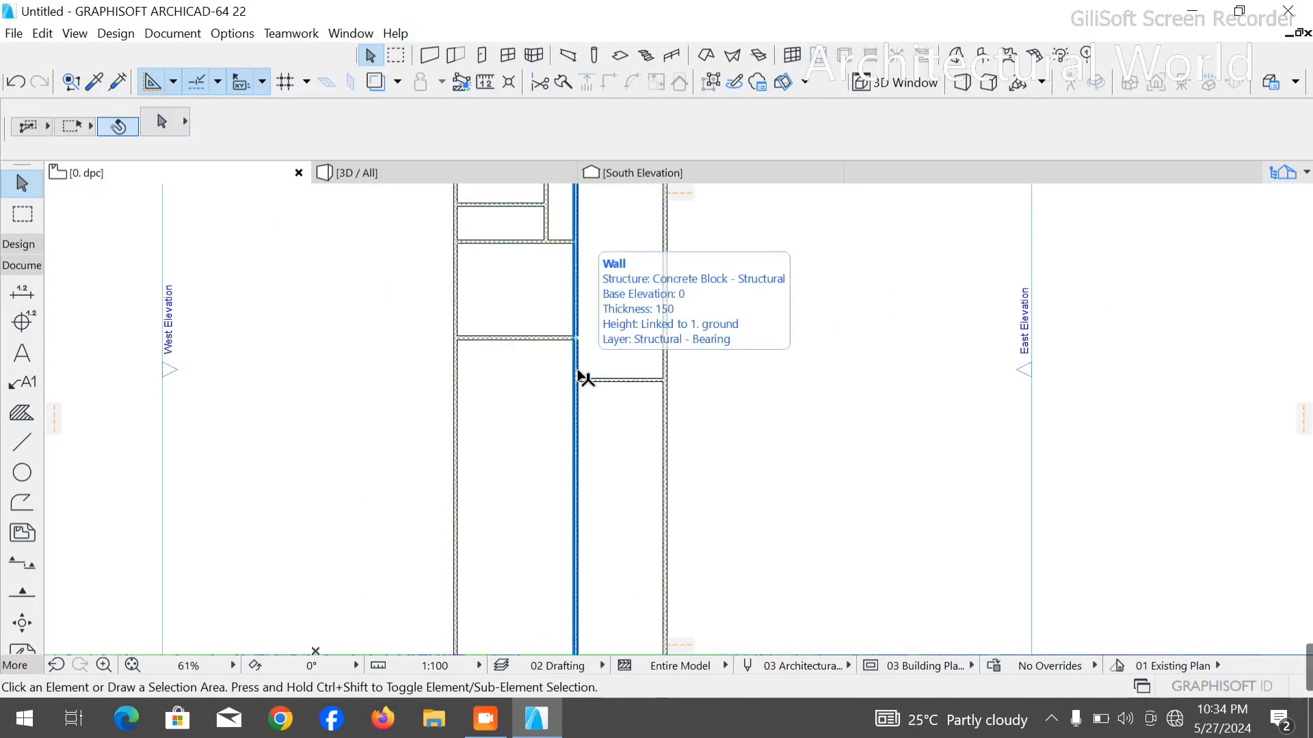
pyautogui.scroll(-4, 580, 378)
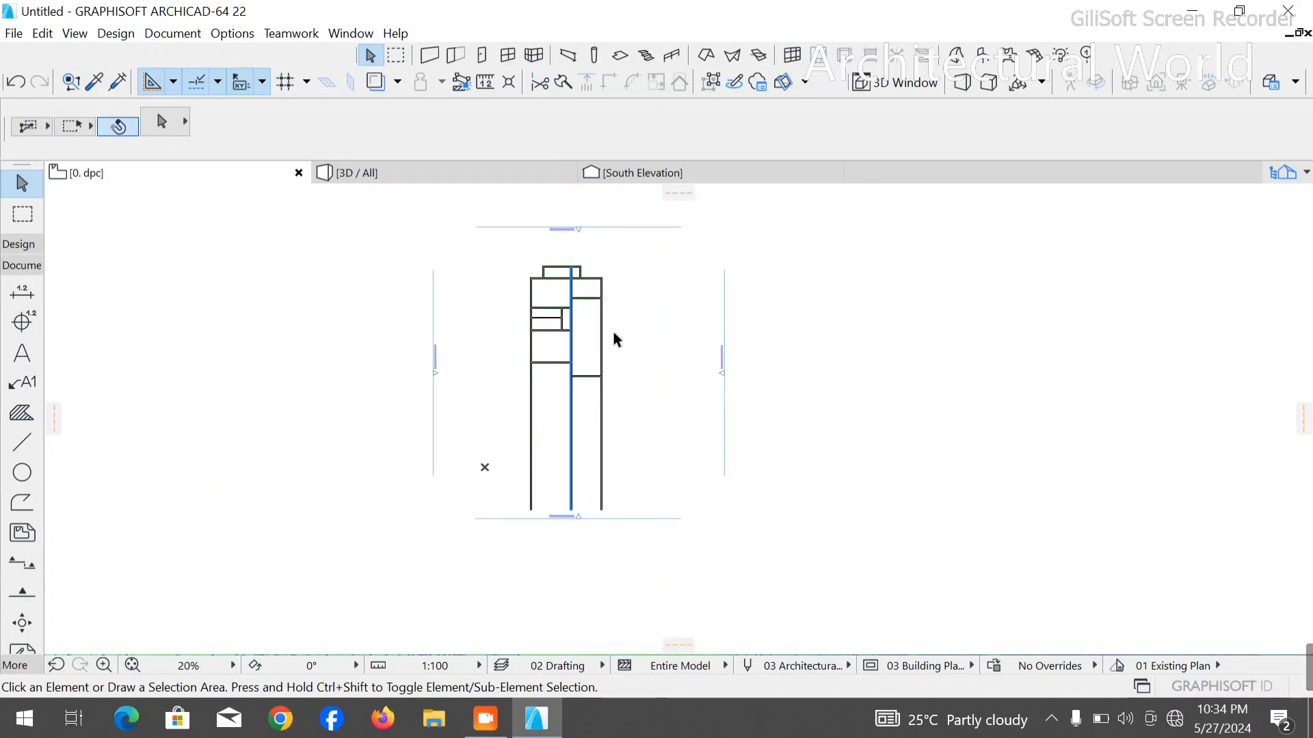
pyautogui.scroll(2, 594, 340)
pyautogui.scroll(-2, 554, 280)
pyautogui.scroll(4, 505, 342)
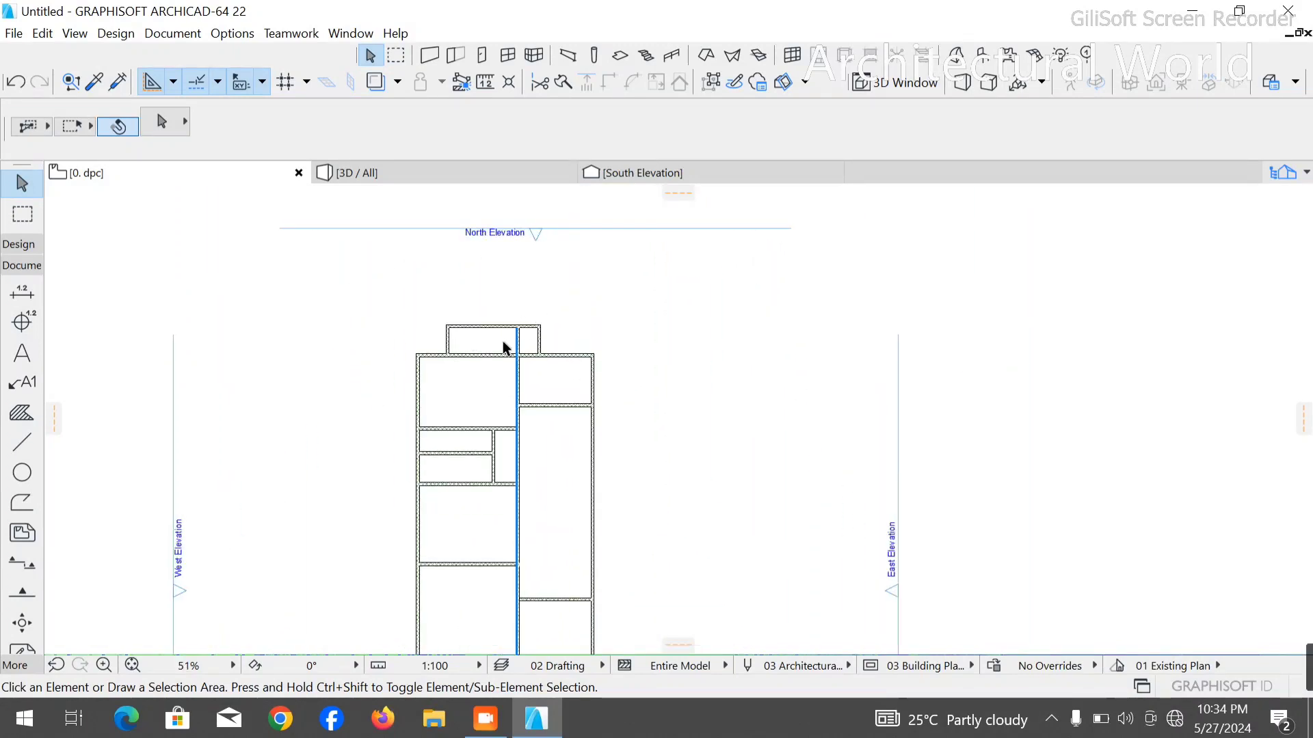
pyautogui.scroll(-2, 469, 340)
pyautogui.scroll(4, 492, 431)
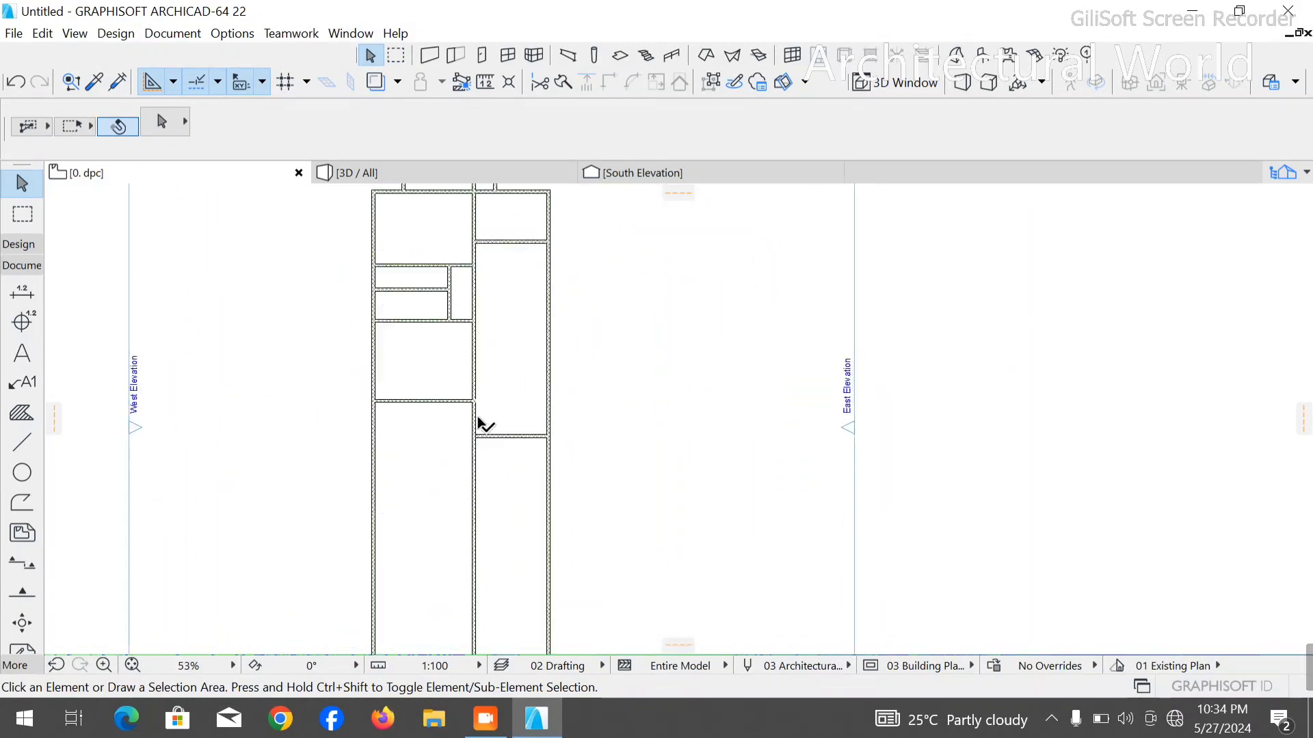
# - Draw a polyline 4500 mm left from the moved partition's upper corner at the right outer wall, then up and left past the left outer wall
pyautogui.click(22, 443)
pyautogui.scroll(3, 506, 457)
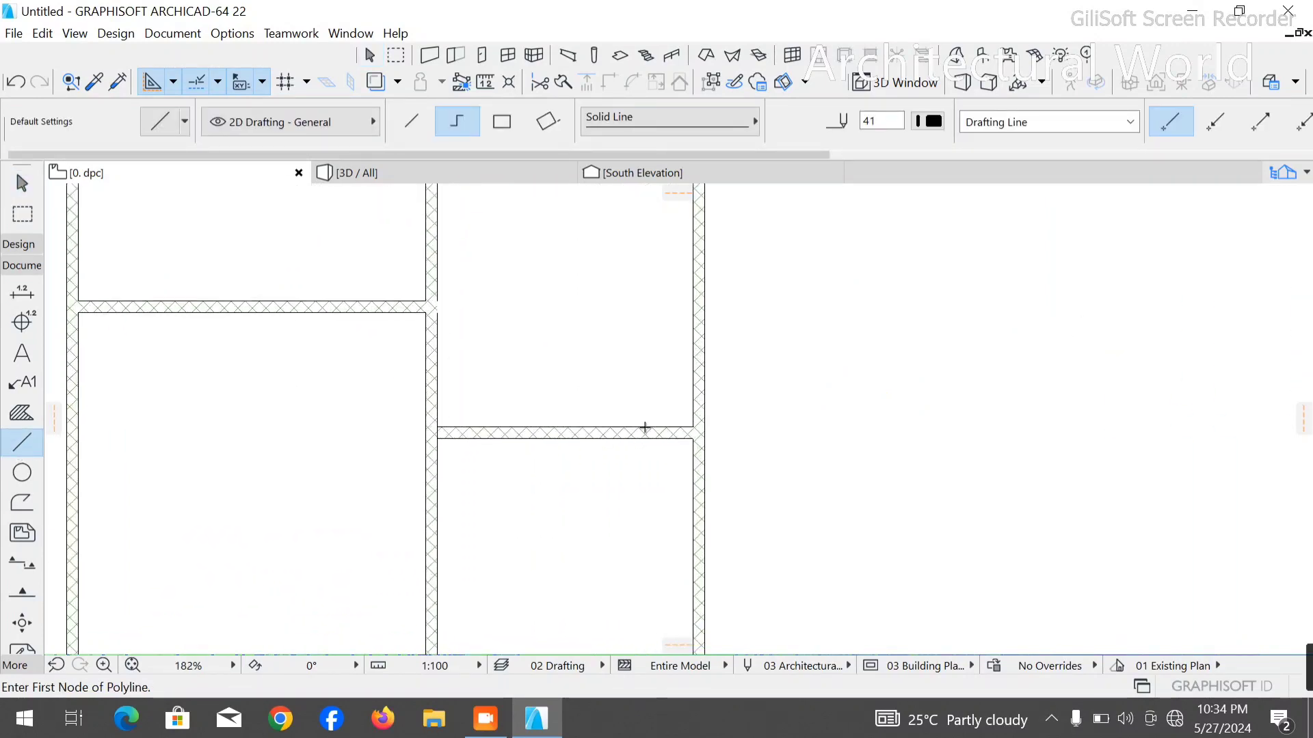
pyautogui.click(693, 426)
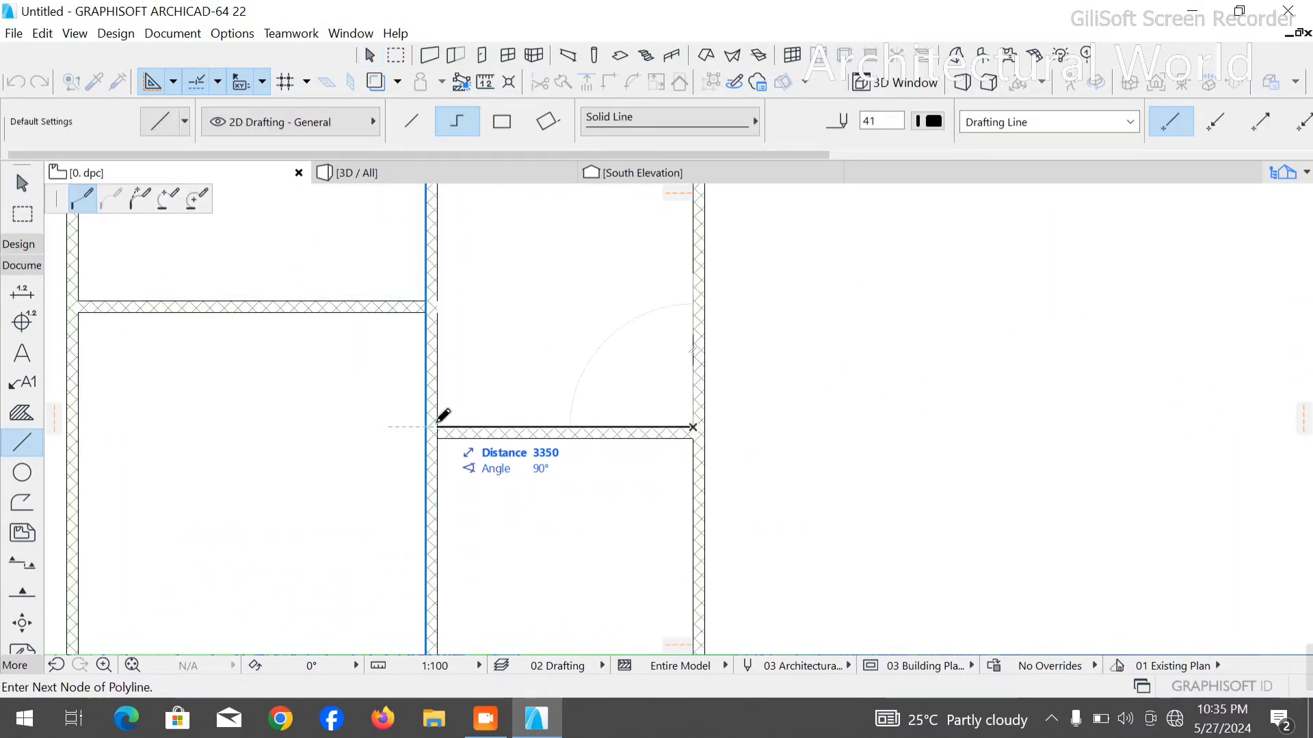
pyautogui.scroll(-4, 449, 432)
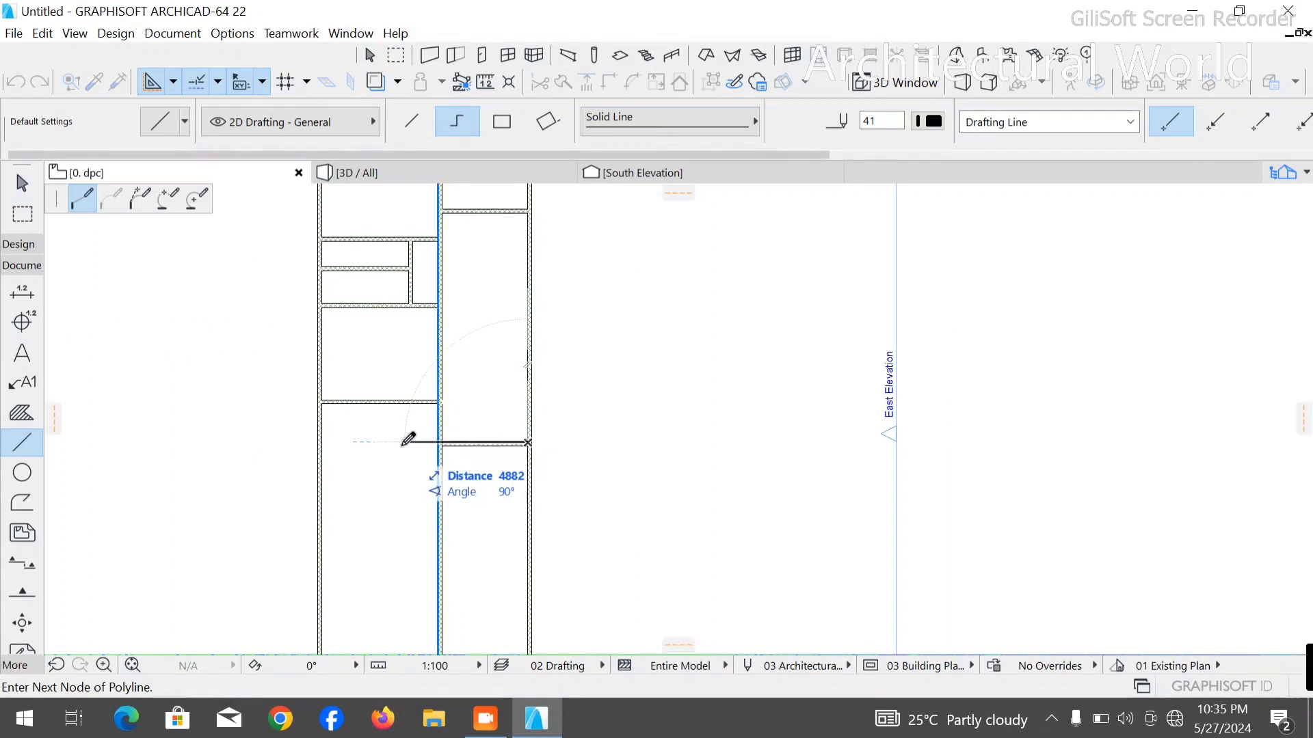
pyautogui.write('3')
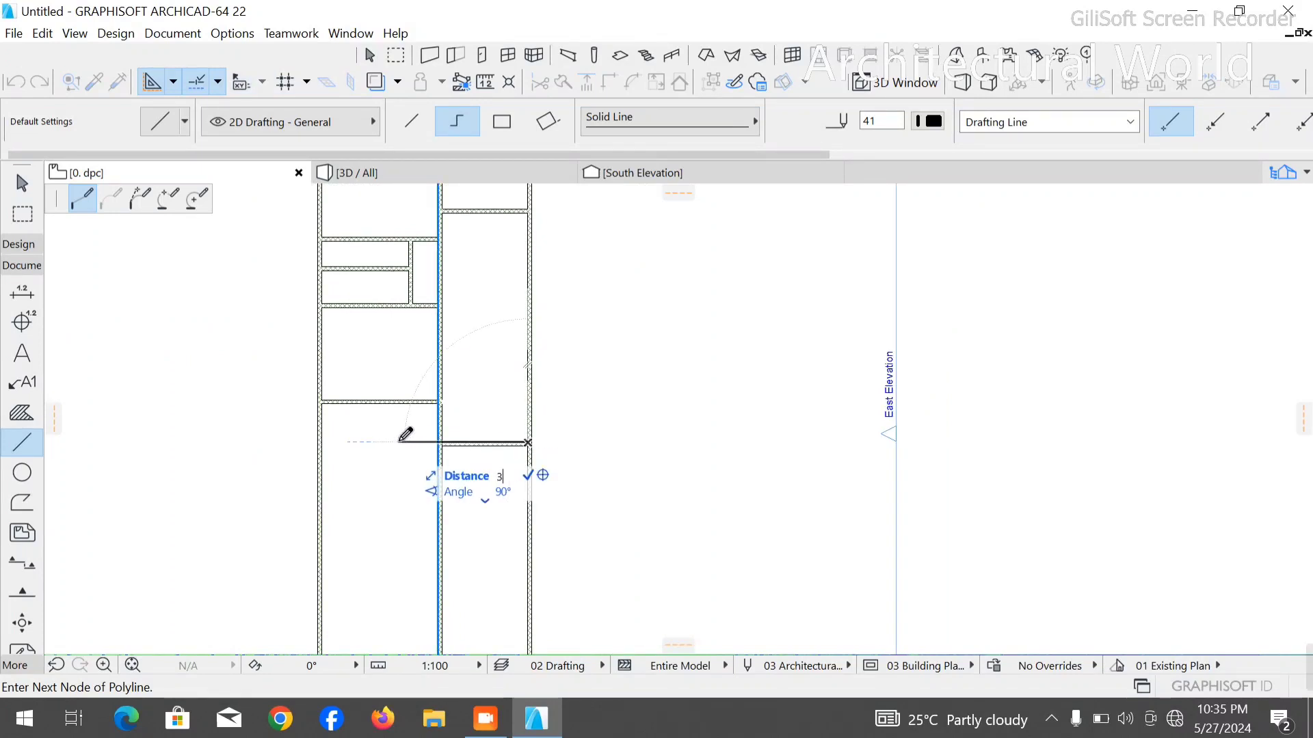
pyautogui.write('4500')
pyautogui.press('Return')
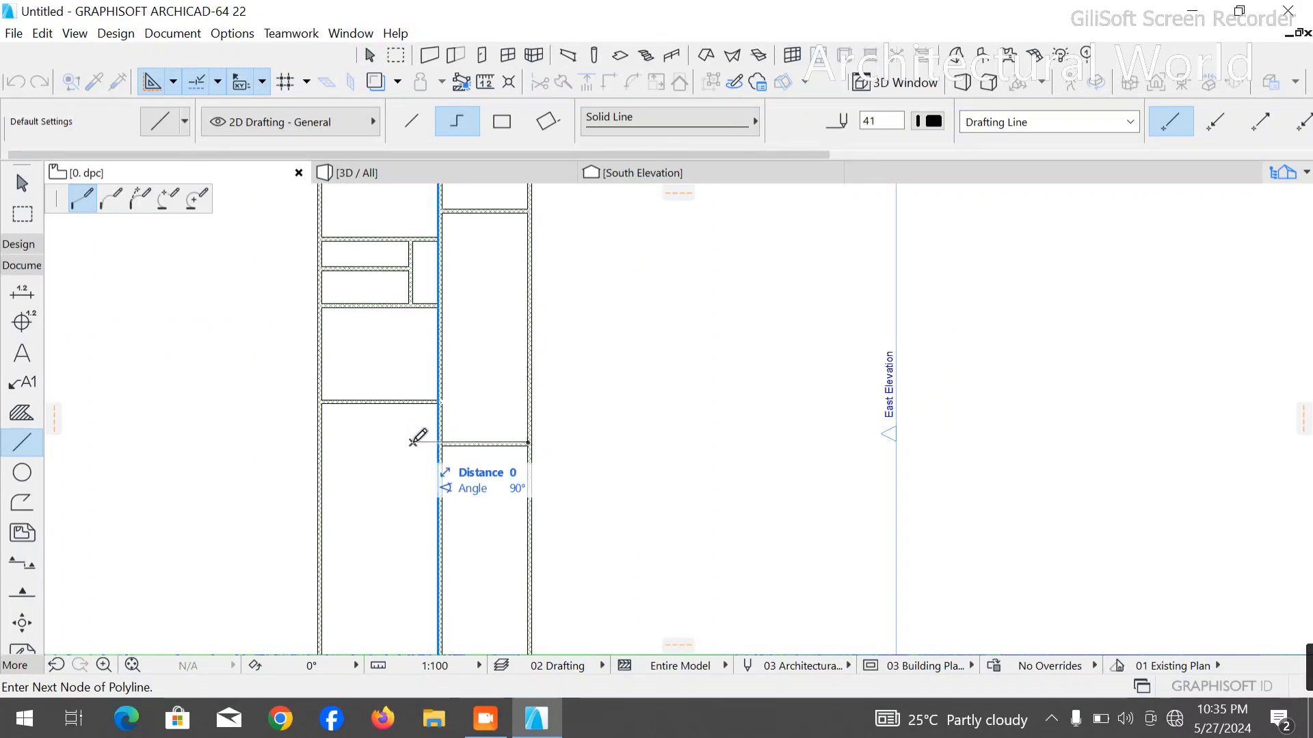
pyautogui.click(413, 370)
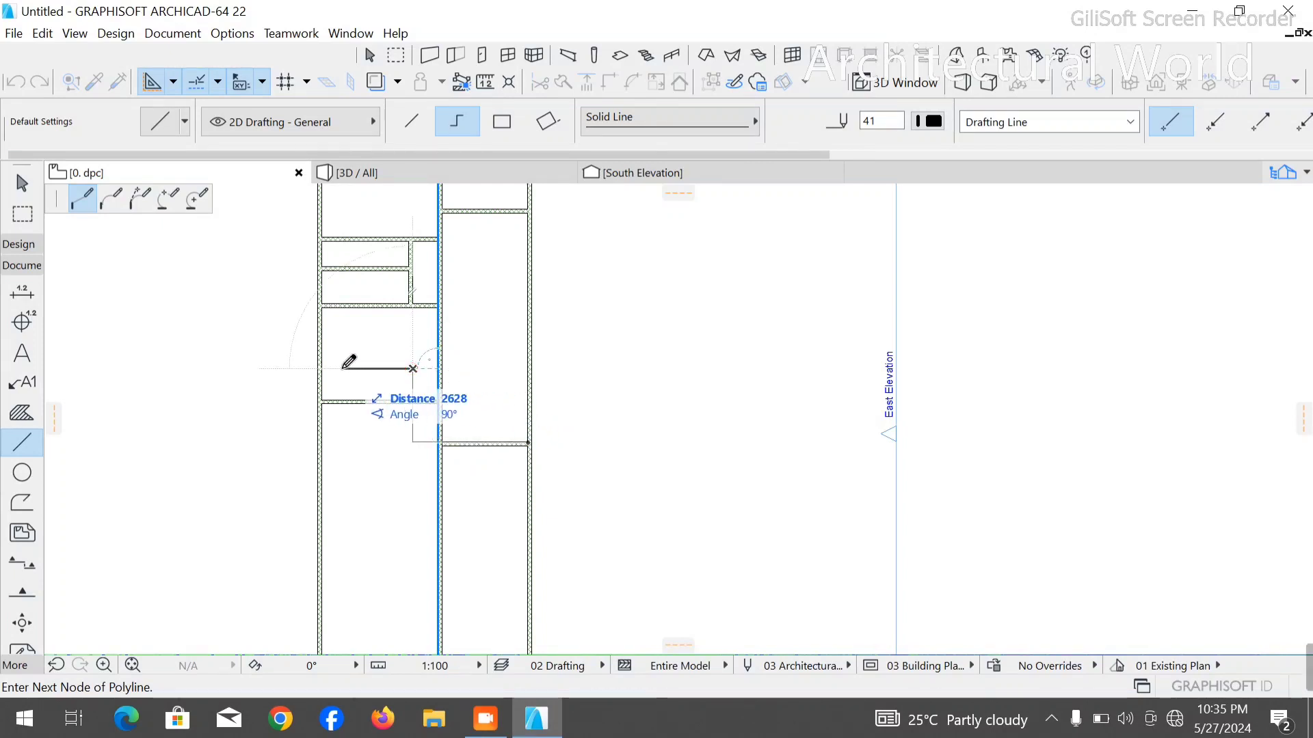
pyautogui.rightClick(240, 369)
pyautogui.click(303, 490)
pyautogui.press('Escape')
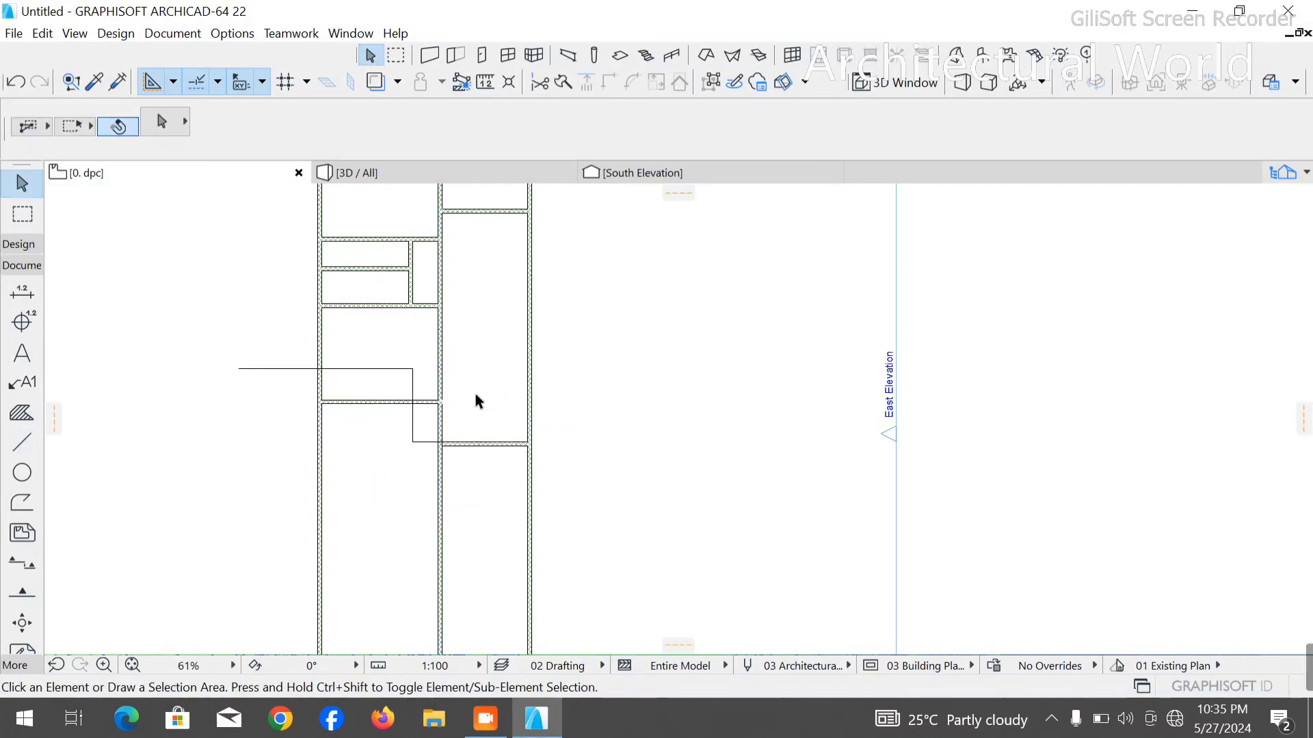
# - Move the central wall left so its right face sits on the polyline's vertical segment
pyautogui.click(439, 360)
pyautogui.hotkey('ctrl', 'd')
pyautogui.scroll(5, 415, 410)
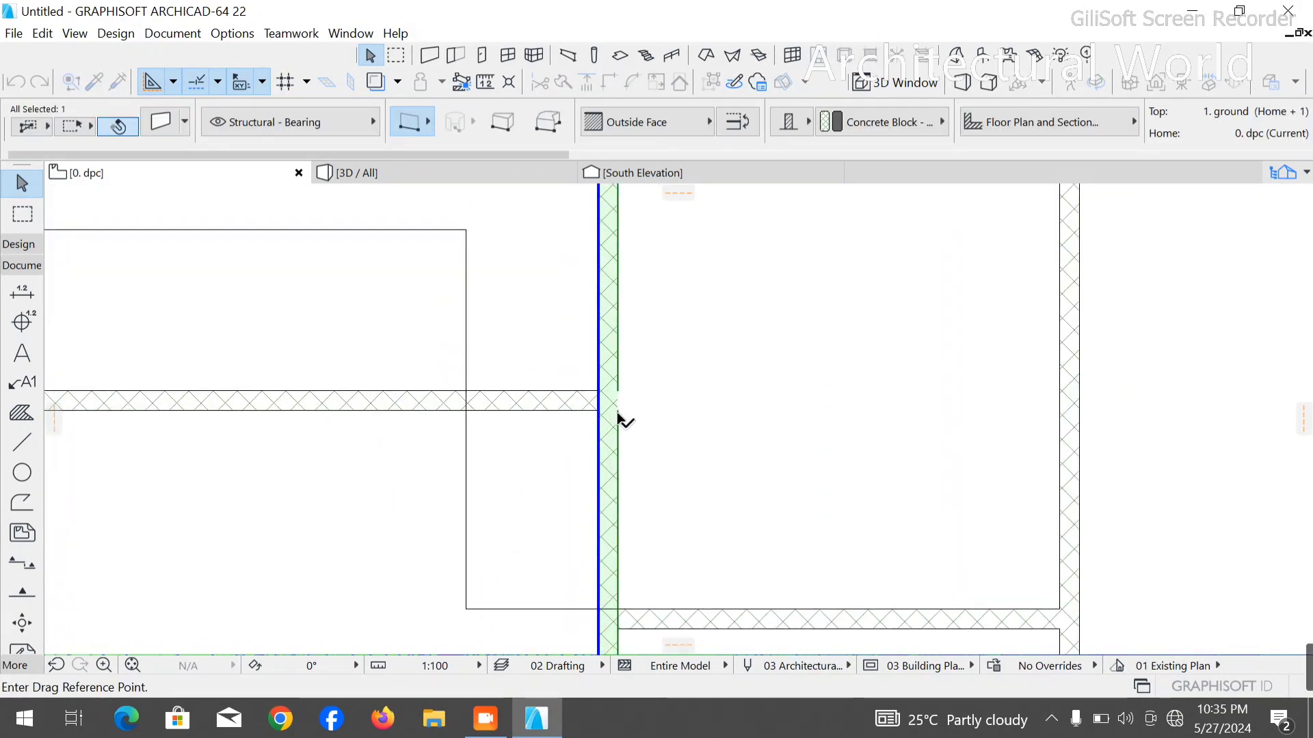
pyautogui.click(617, 411)
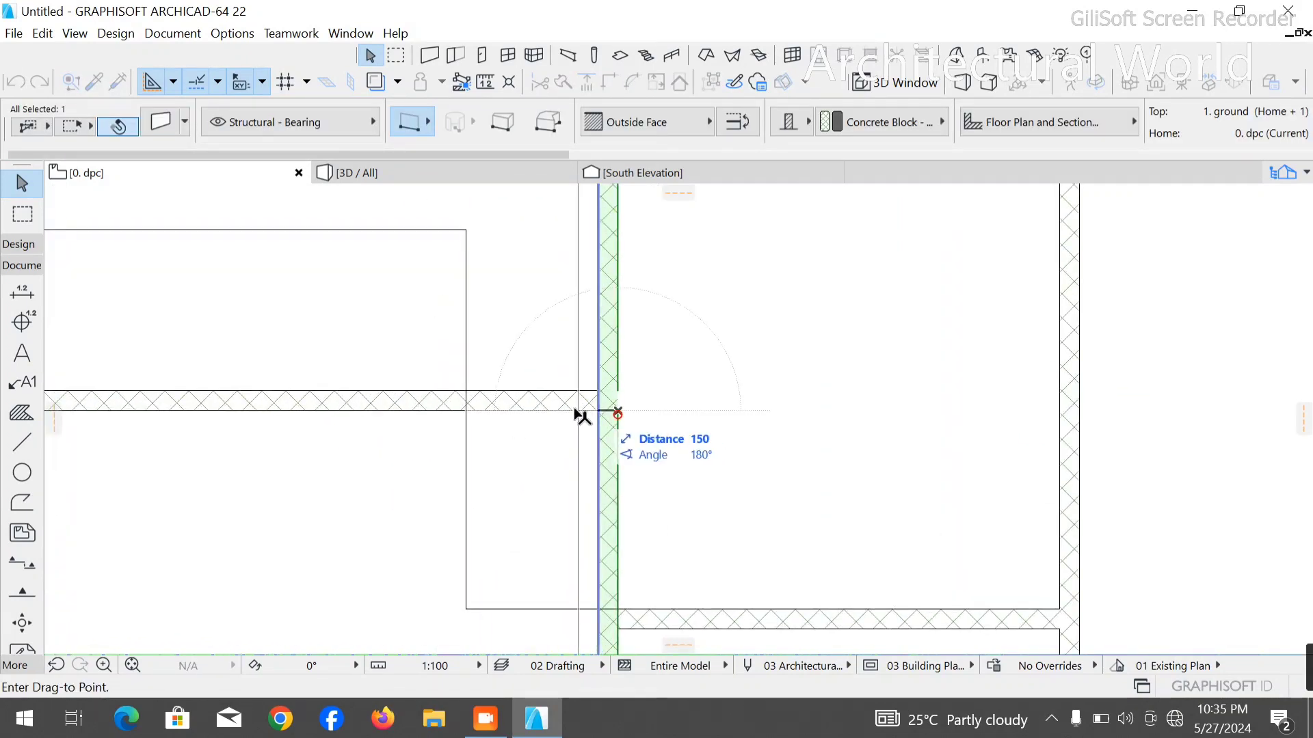
pyautogui.click(469, 414)
# - Trim away the left column's partition stubs projecting past the moved central wall's right face, and clear the selection
pyautogui.scroll(-4, 469, 418)
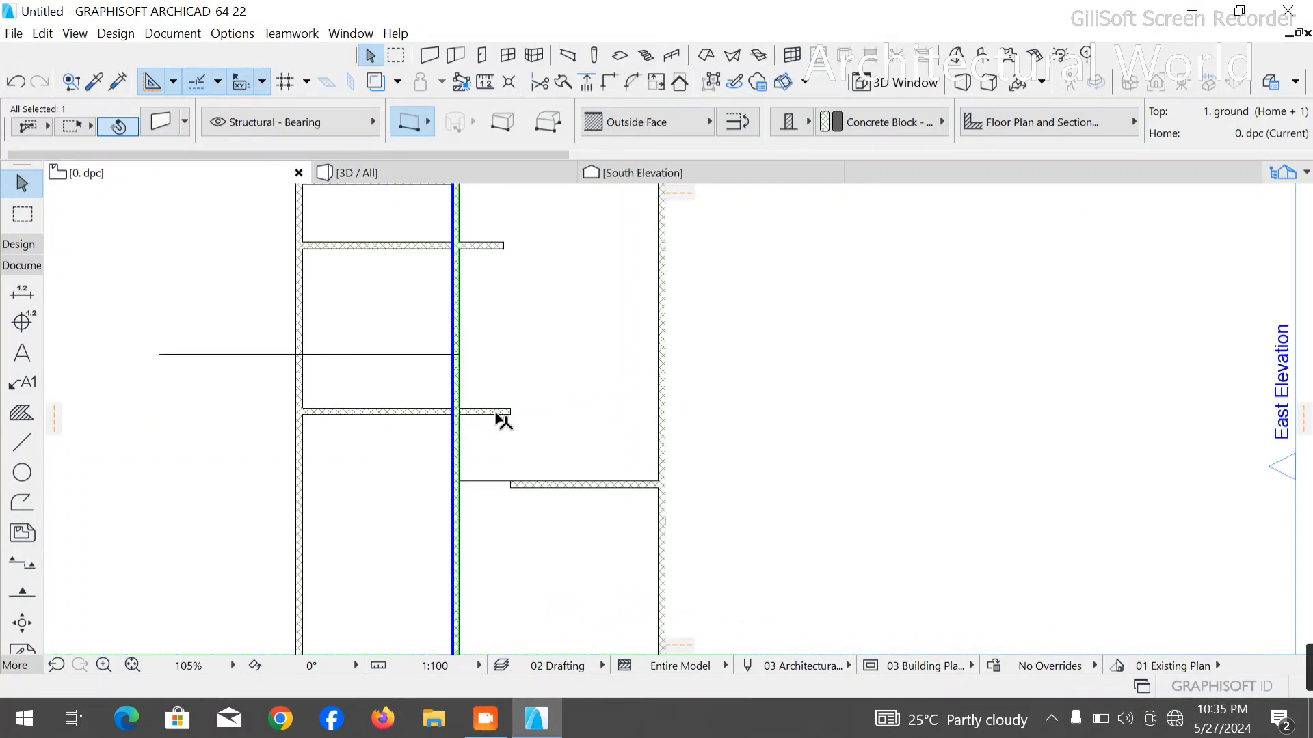
pyautogui.scroll(-5, 497, 413)
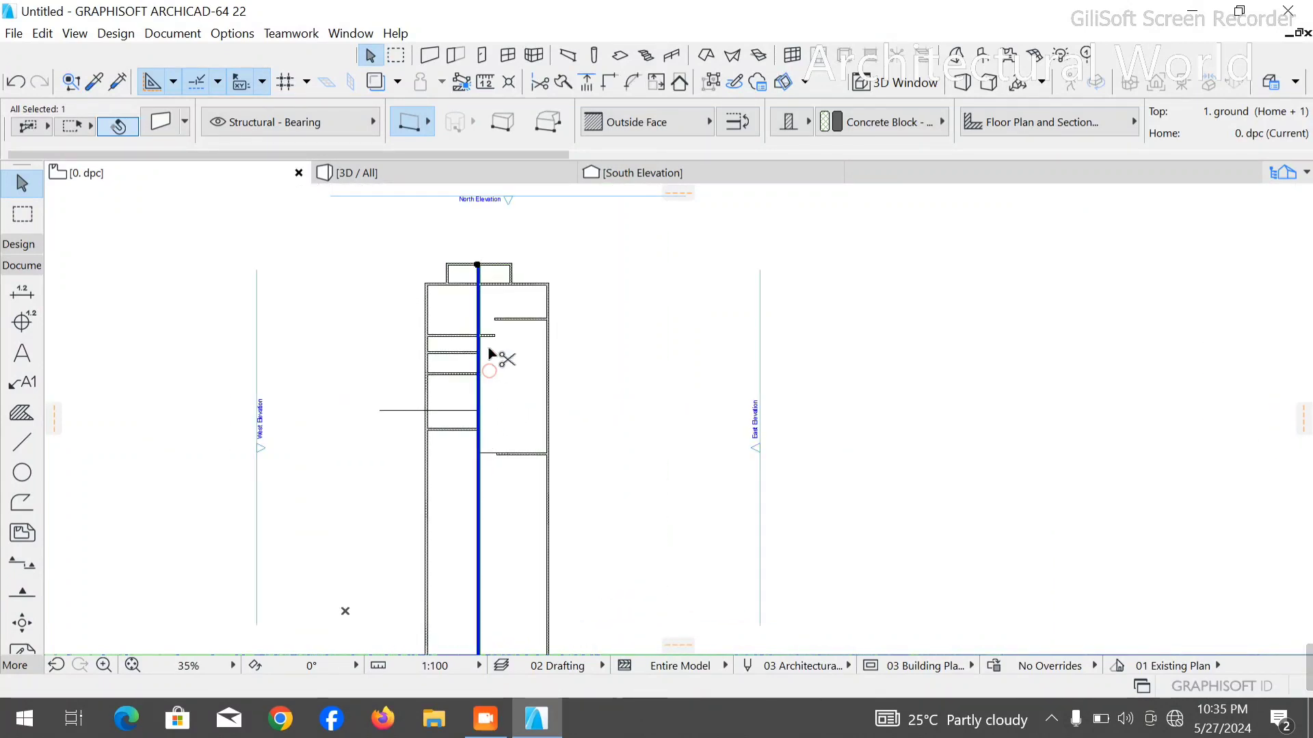
pyautogui.press('Escape')
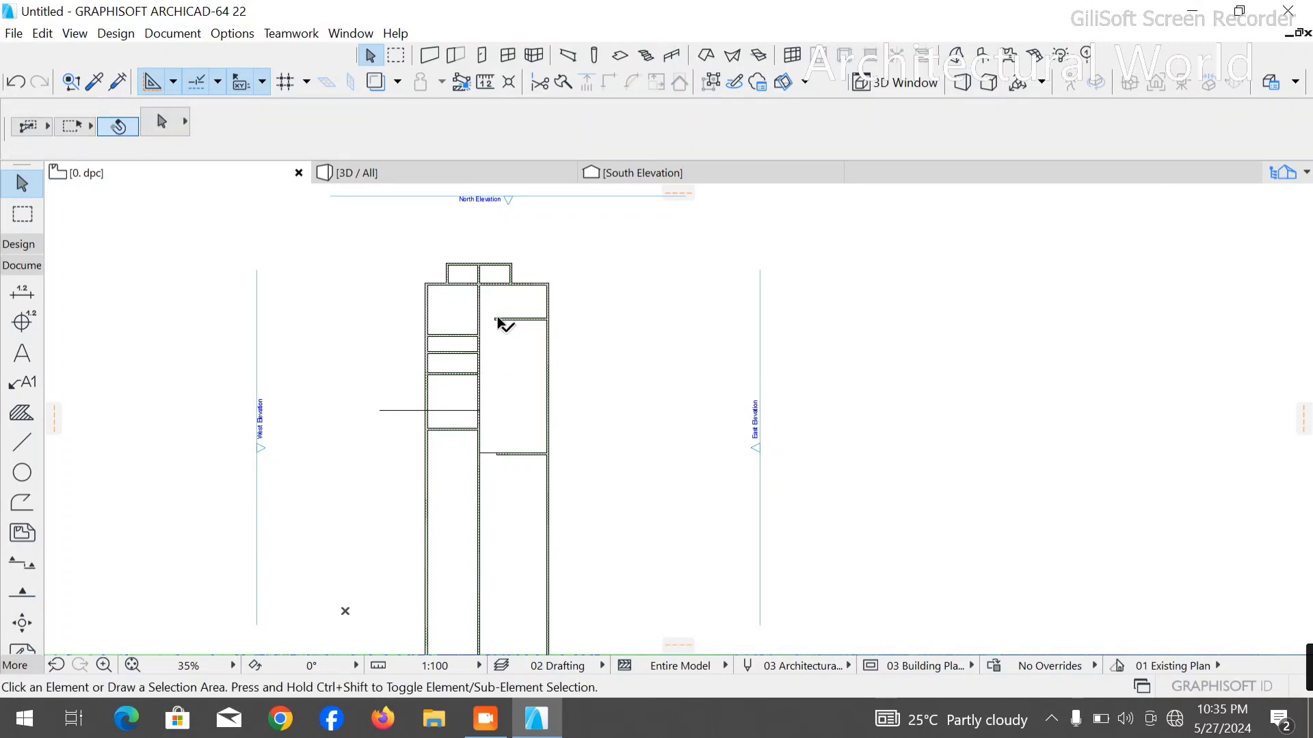
# - Stretch the right column's upper partition left to the central wall, and remove that partition
pyautogui.click(498, 320)
pyautogui.scroll(6, 452, 301)
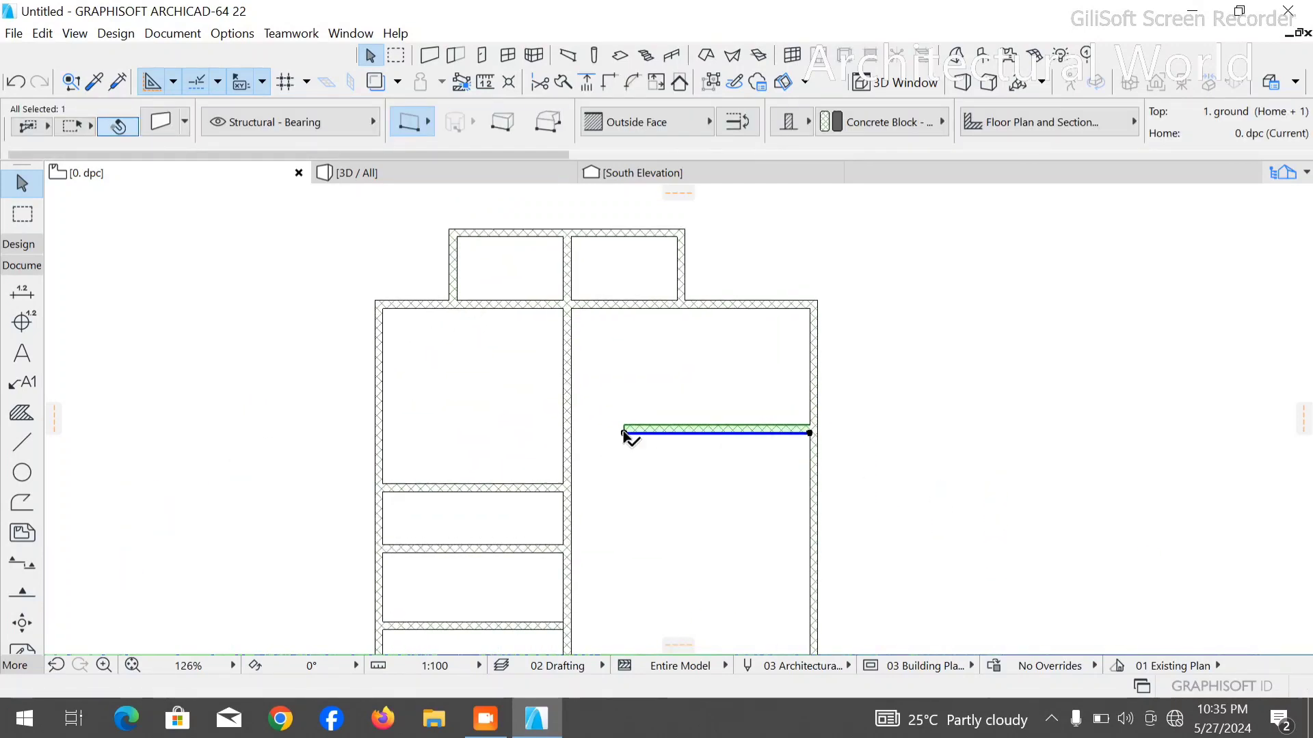
pyautogui.click(624, 434)
pyautogui.click(562, 433)
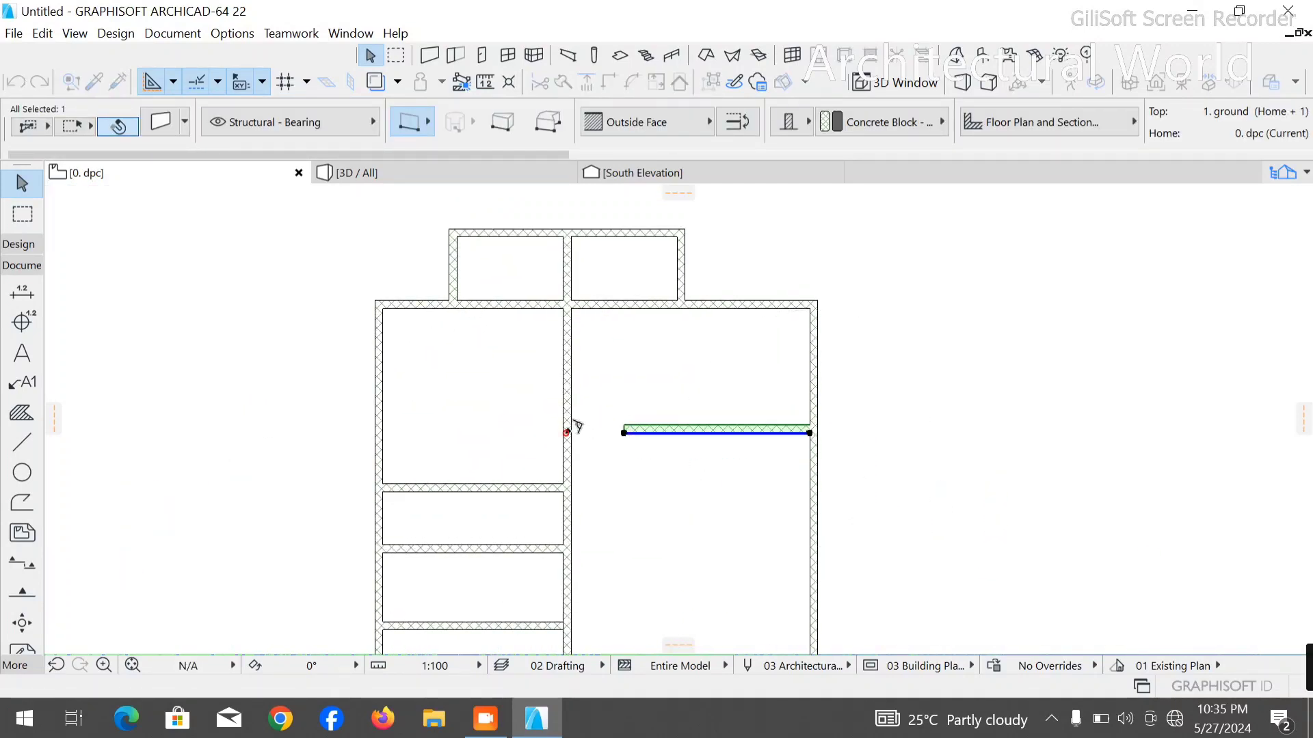
pyautogui.press('Escape')
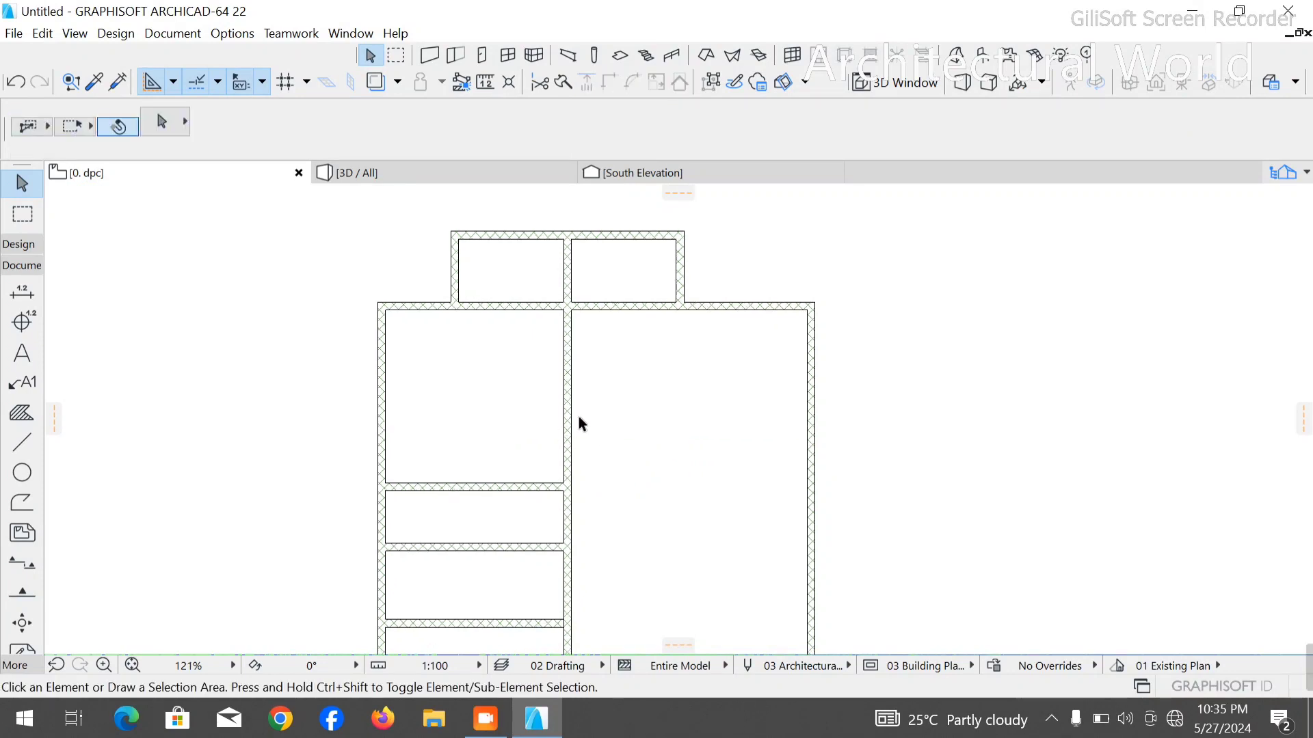
# - Delete the stepped measuring polyline that crosses the left column and the central wall
pyautogui.scroll(-5, 577, 424)
pyautogui.click(498, 538)
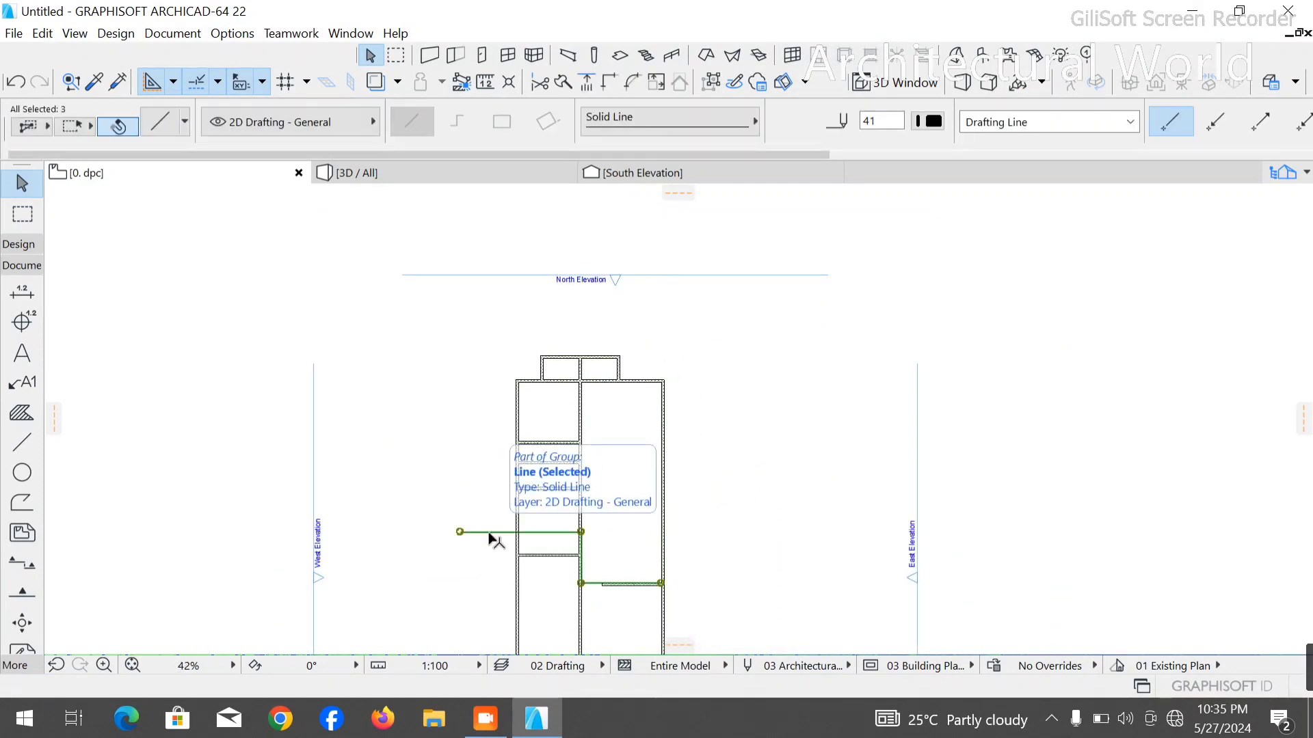
pyautogui.press('Delete')
# - Stretch the free left end of the right column's lower partition to the central wall
pyautogui.click(637, 586)
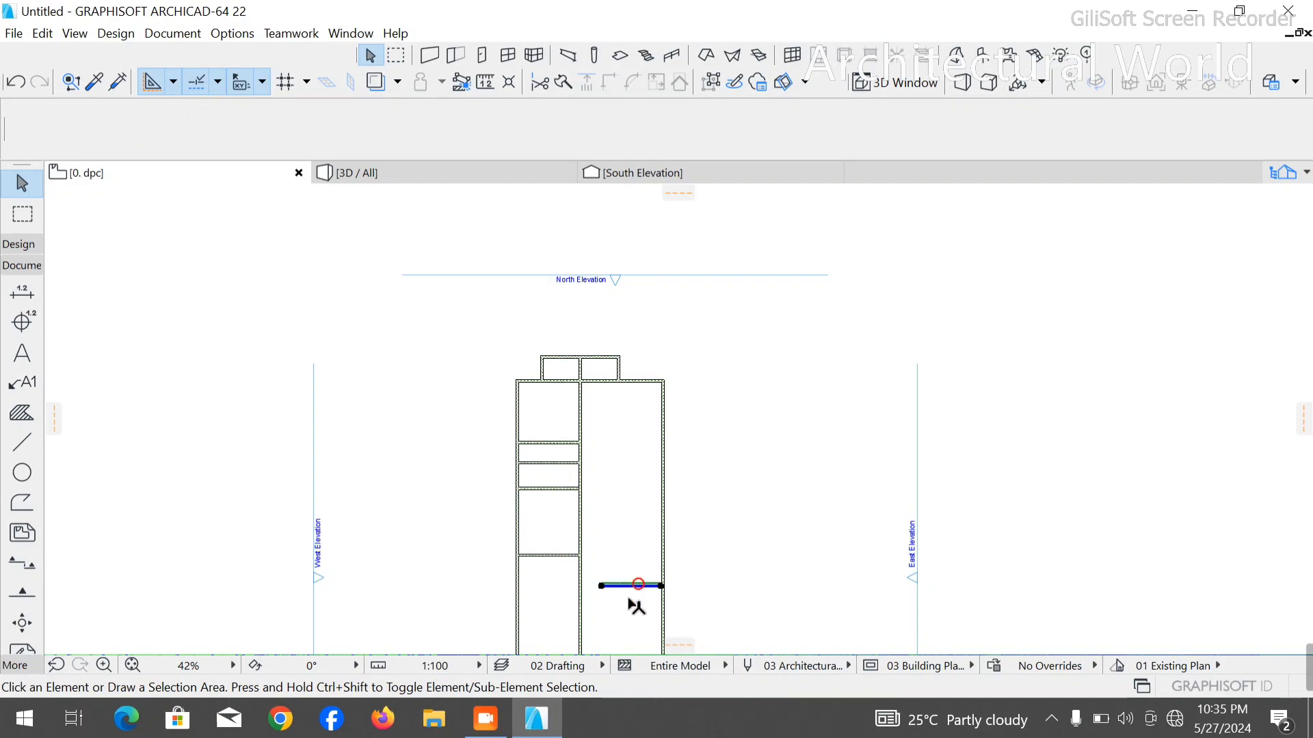
pyautogui.scroll(5, 637, 581)
pyautogui.click(652, 577)
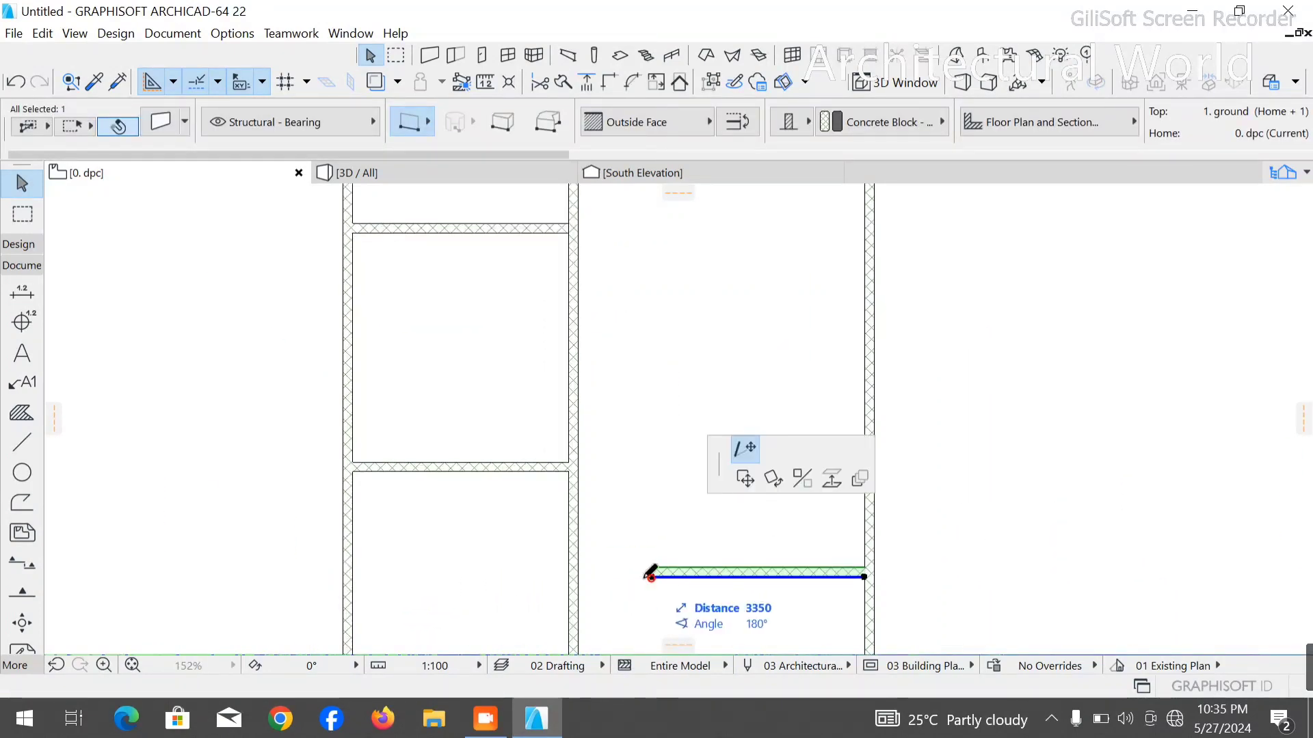
pyautogui.click(573, 577)
pyautogui.press('Escape')
# - Trim away the central wall and the right outer wall below the right column's lower partition
pyautogui.scroll(-2, 479, 436)
pyautogui.scroll(-3, 475, 441)
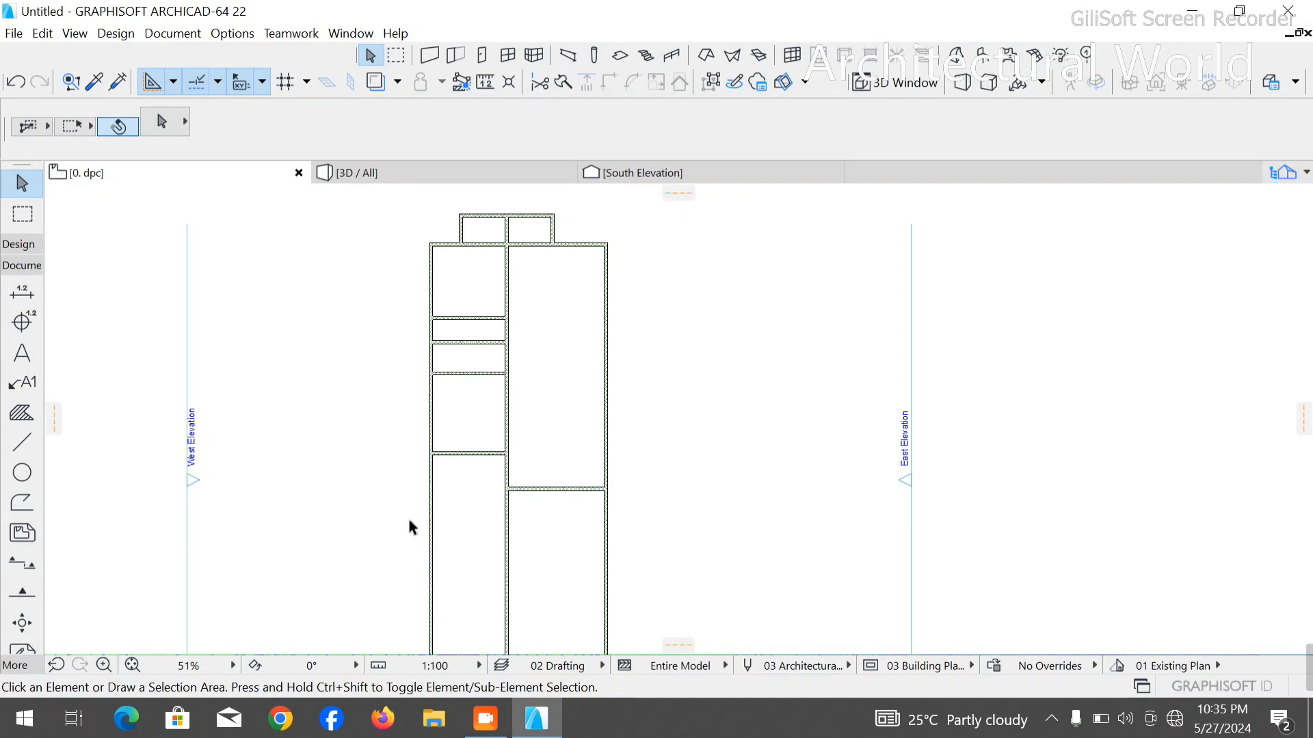
pyautogui.keyDown('ctrl'); pyautogui.click(511, 545); pyautogui.keyUp('ctrl')
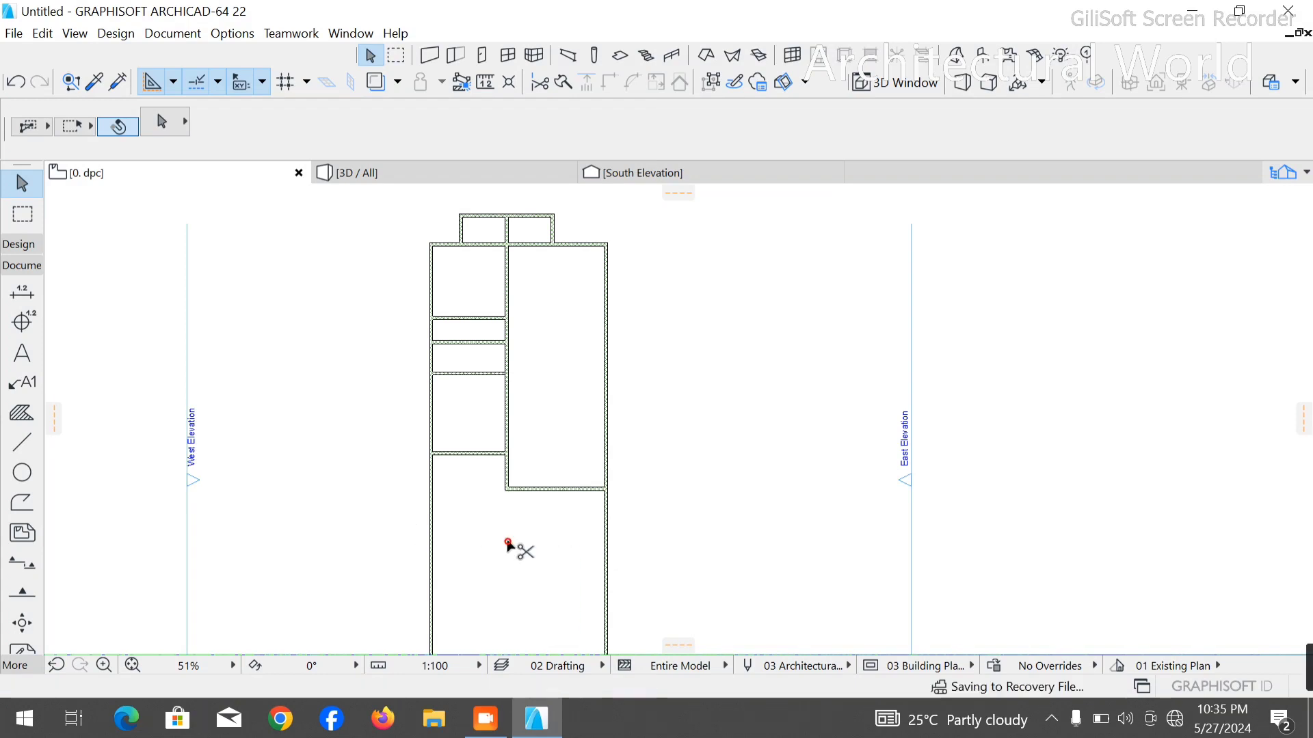
pyautogui.keyDown('ctrl'); pyautogui.click(604, 542); pyautogui.keyUp('ctrl')
pyautogui.scroll(2, 540, 334)
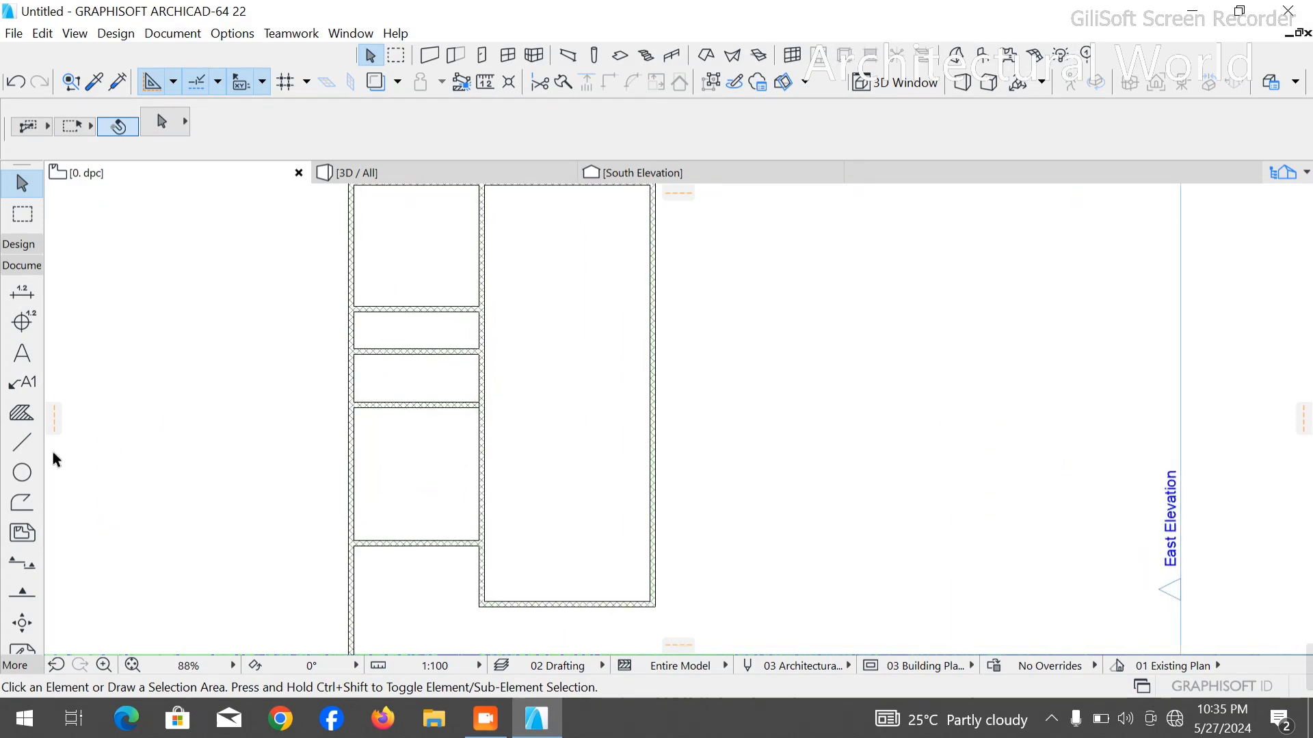
# - Measure the inside height of the lowest enclosed room in the left column along its outer wall
pyautogui.click(22, 443)
pyautogui.scroll(4, 356, 543)
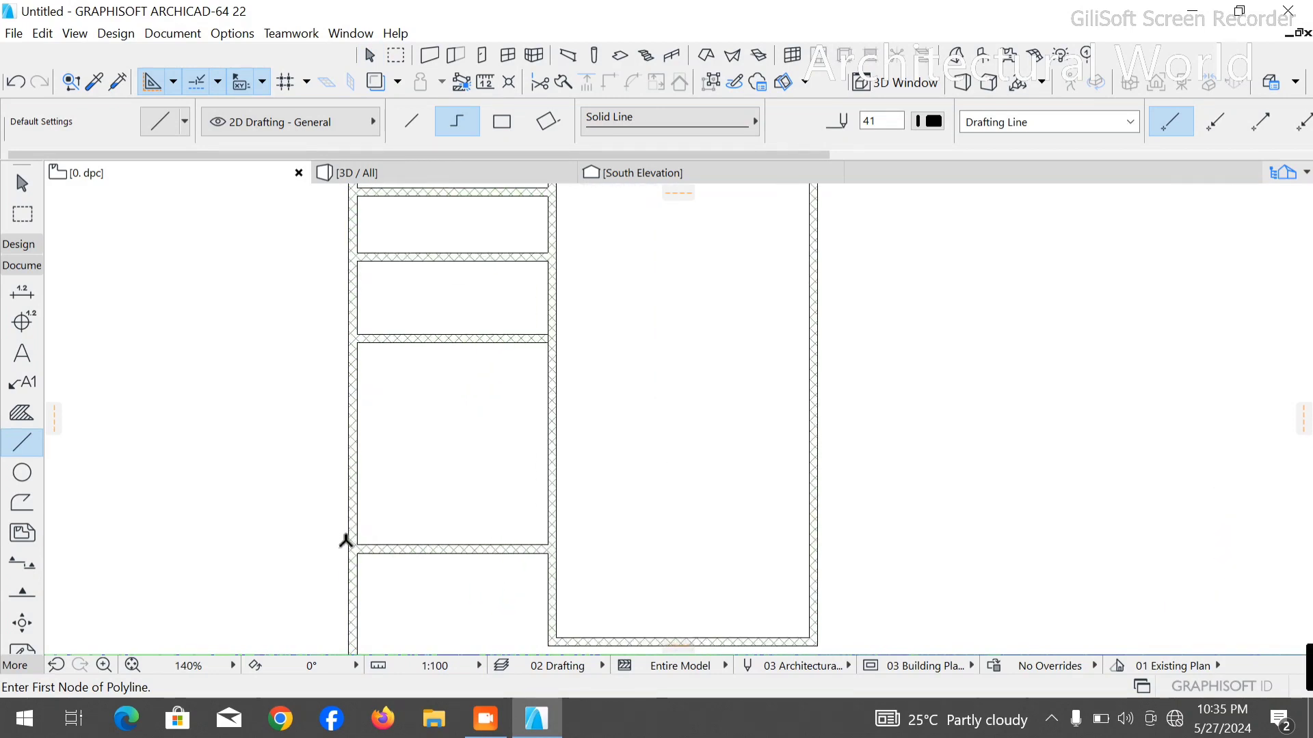
pyautogui.click(364, 550)
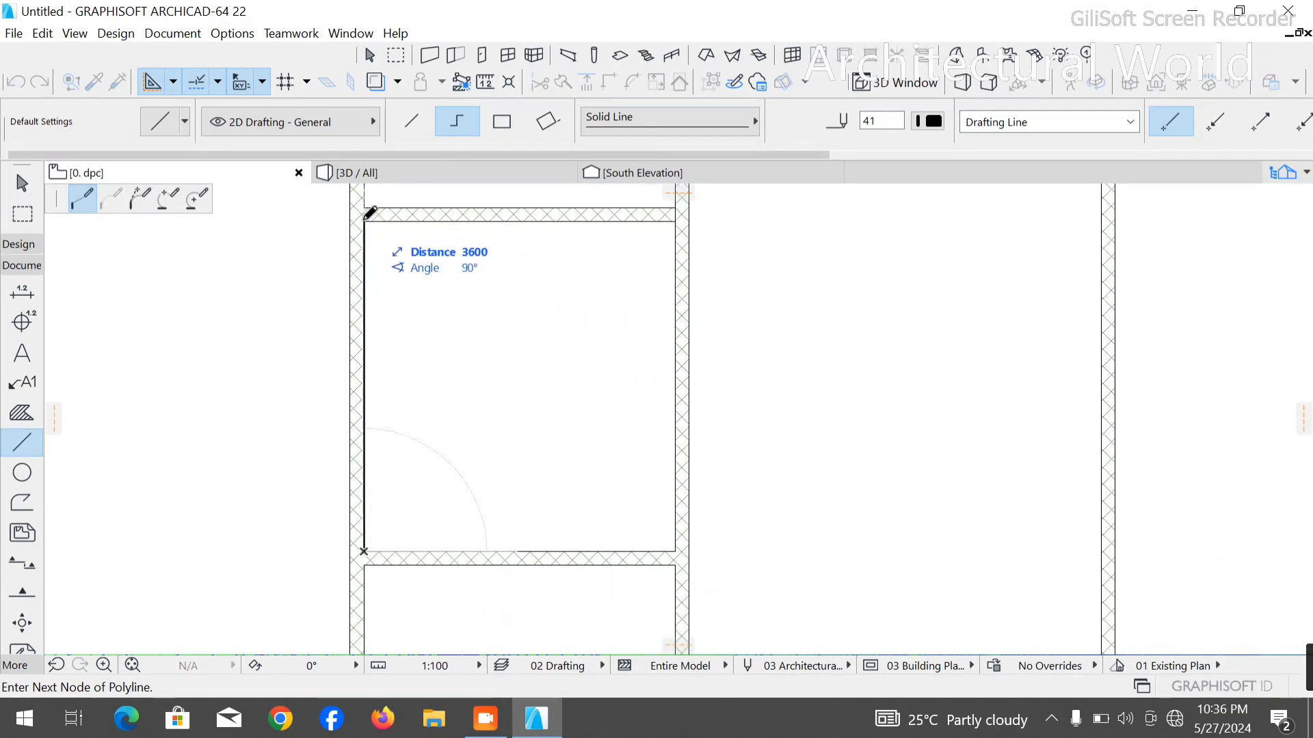
pyautogui.press('Escape')
pyautogui.scroll(-9, 393, 367)
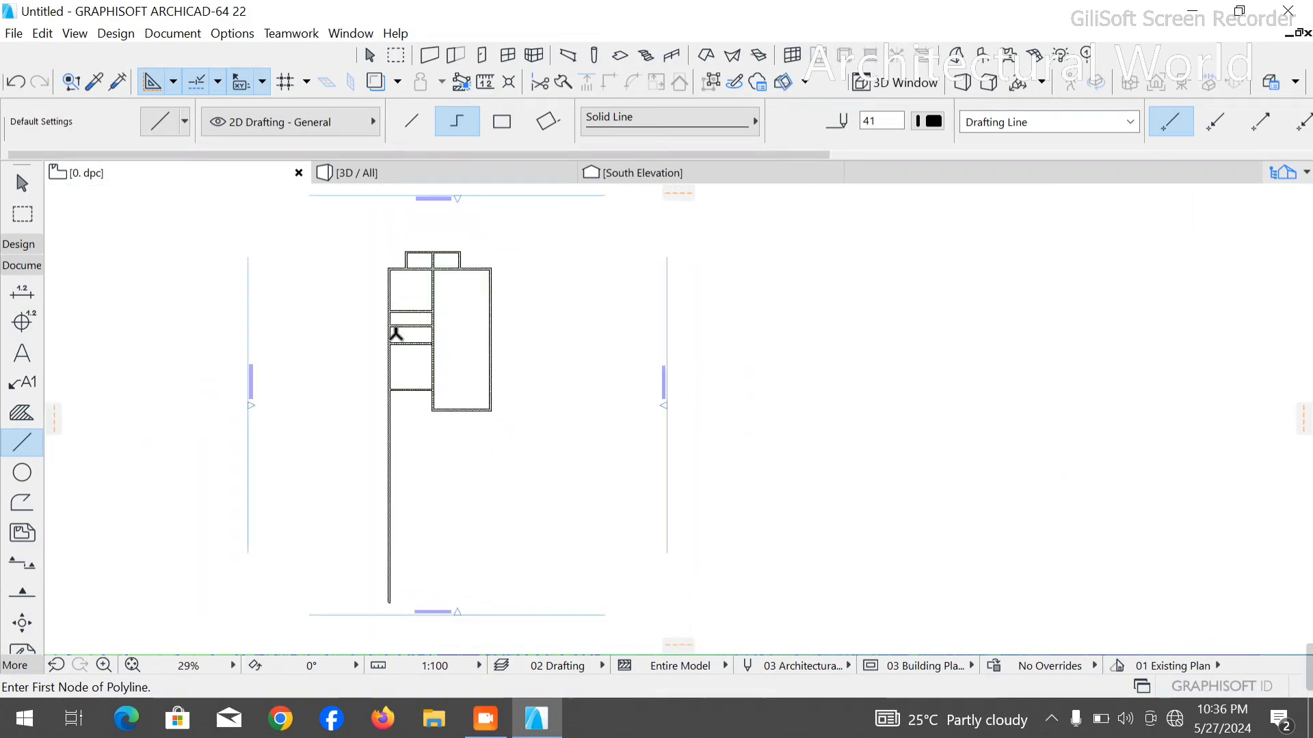
pyautogui.scroll(2, 395, 235)
pyautogui.press('Escape')
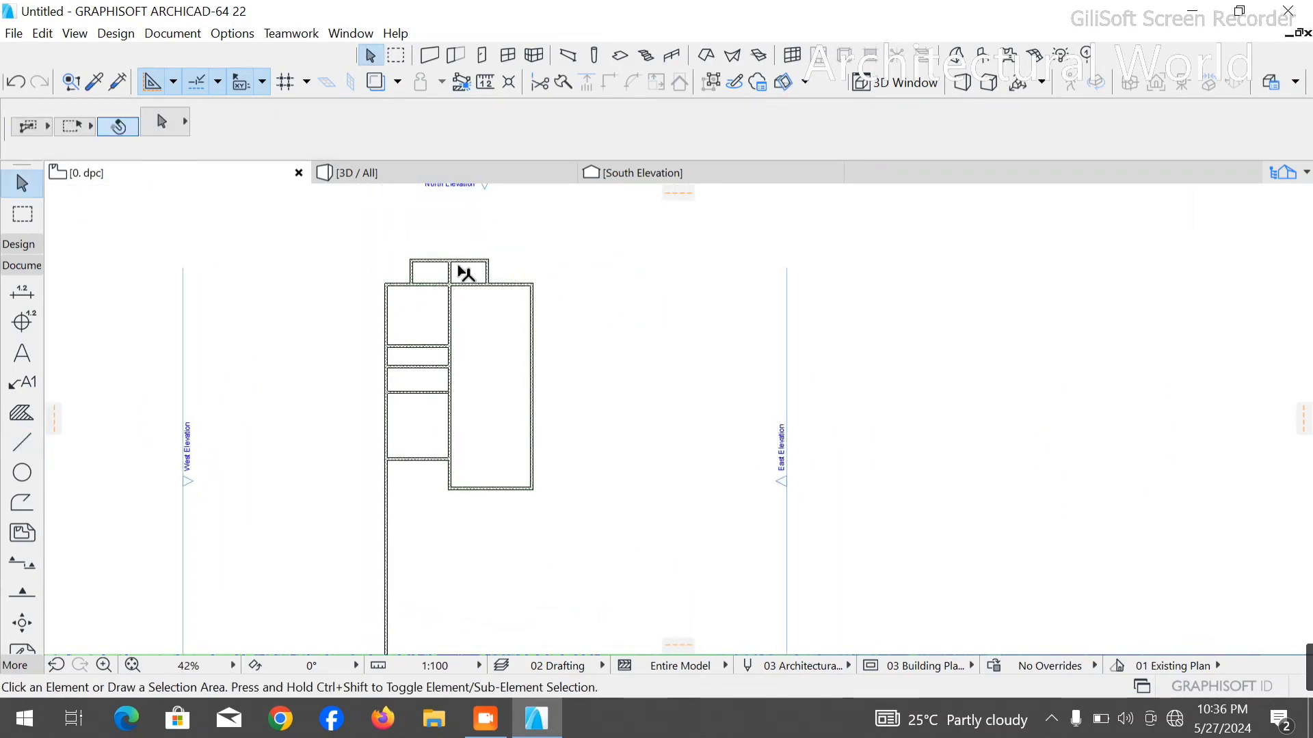
# - Draw a measuring polyline from the right room's lower inner corner at the central wall, 6500 mm up and across past the right outer wall
pyautogui.scroll(2, 469, 308)
pyautogui.scroll(-1, 478, 335)
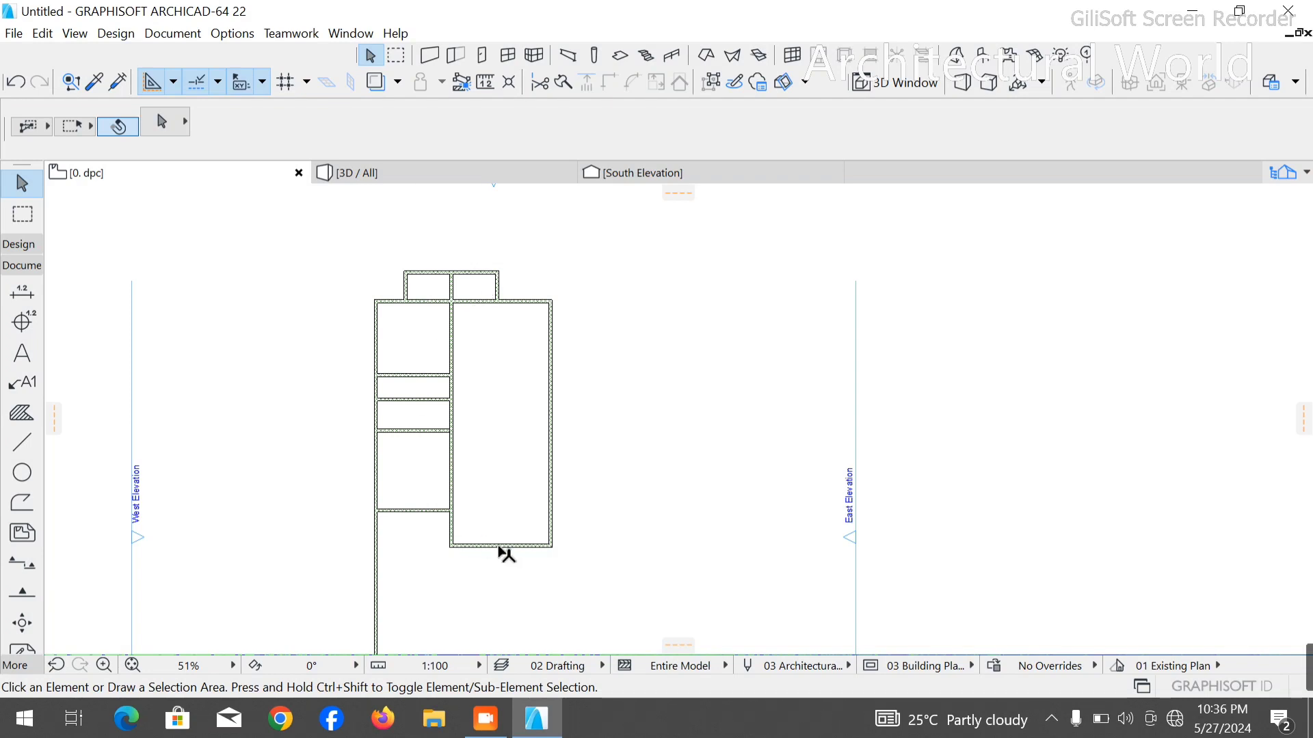
pyautogui.scroll(2, 506, 554)
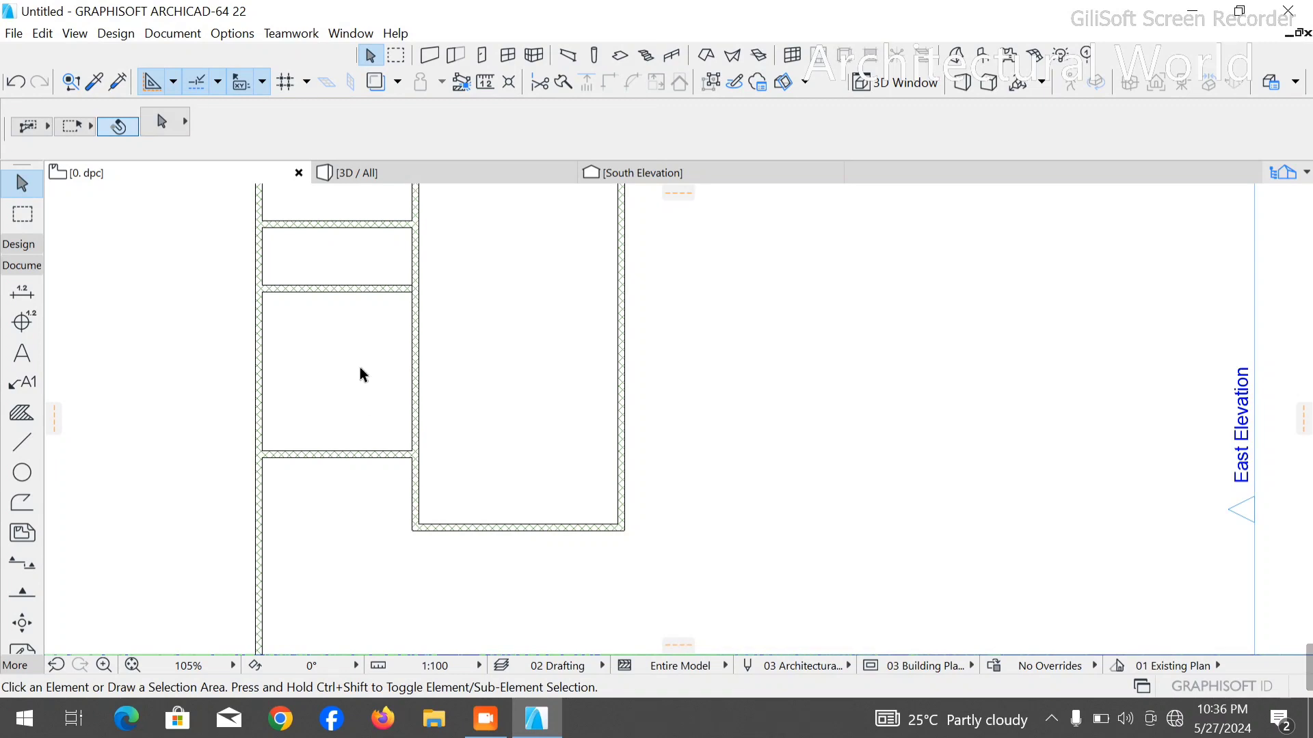
pyautogui.scroll(-2, 391, 287)
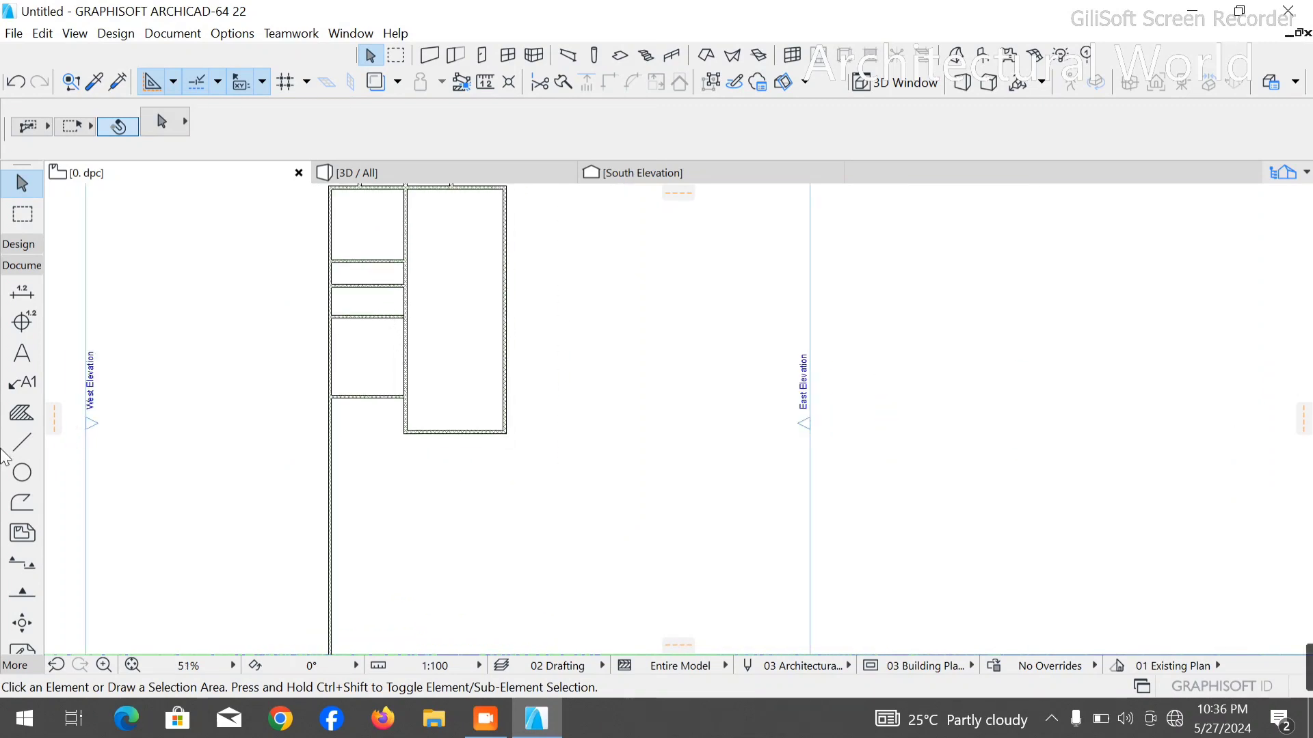
pyautogui.click(24, 442)
pyautogui.scroll(3, 399, 449)
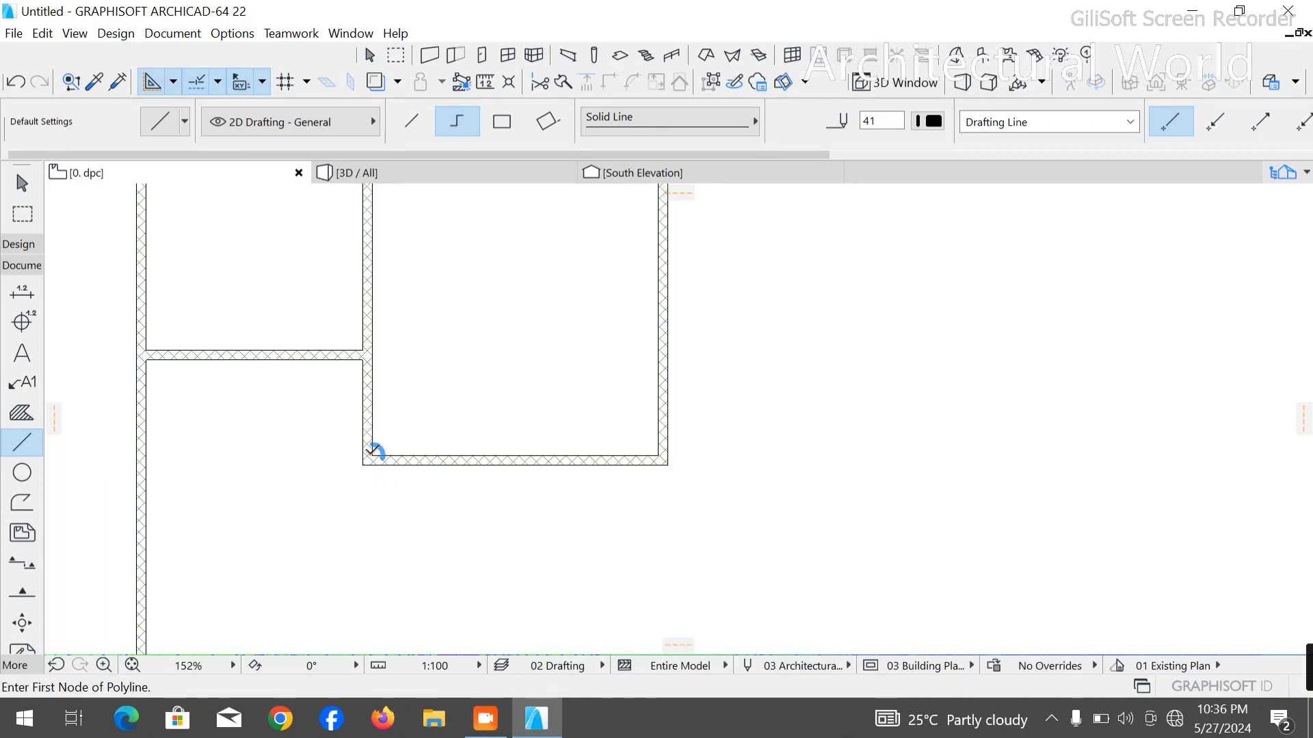
pyautogui.click(371, 455)
pyautogui.write('65')
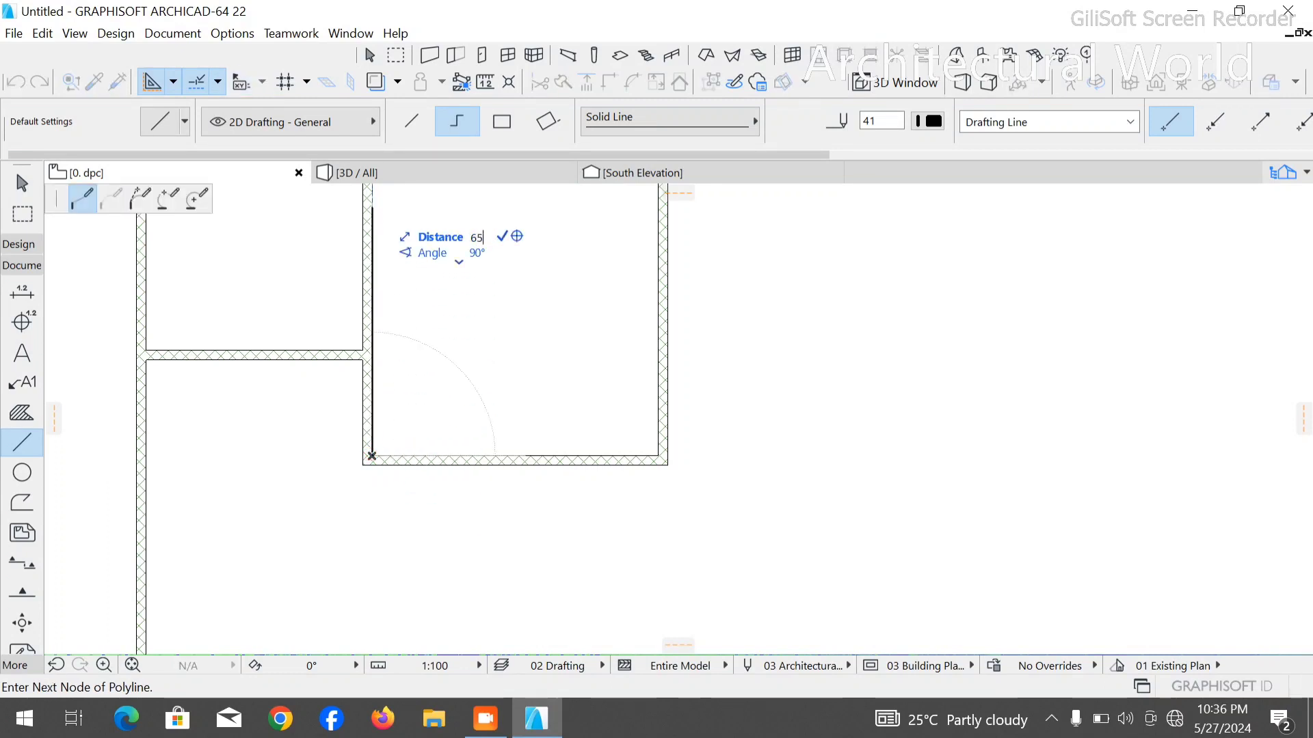
pyautogui.write('00')
pyautogui.press('Return')
pyautogui.scroll(-5, 472, 548)
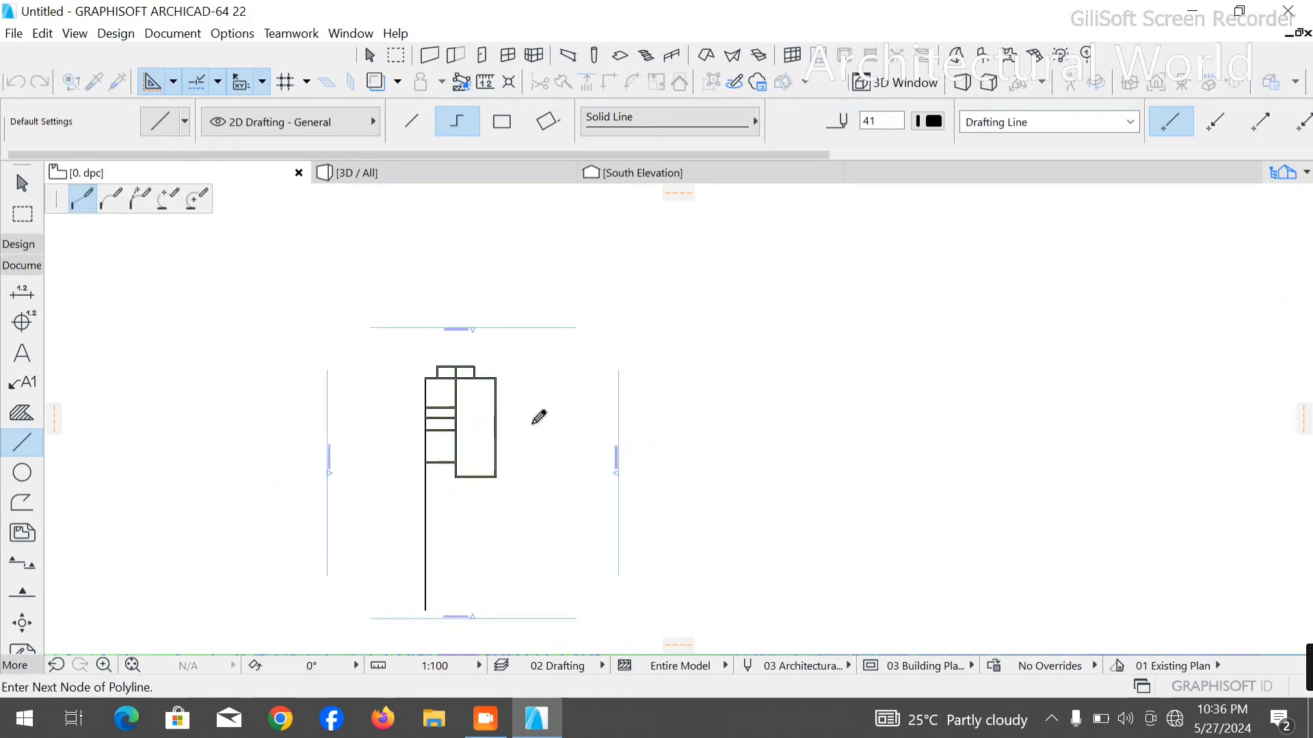
pyautogui.scroll(6, 529, 426)
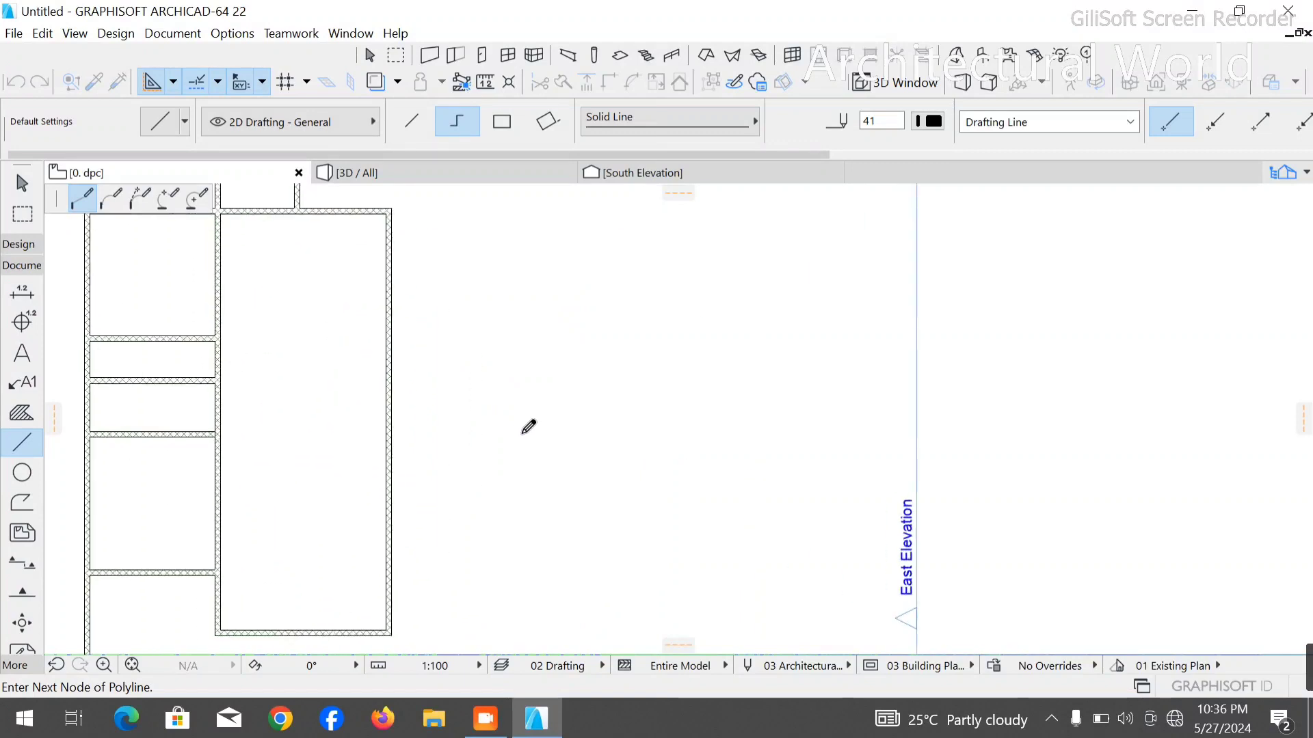
pyautogui.click(604, 391)
pyautogui.rightClick(723, 369)
pyautogui.click(752, 506)
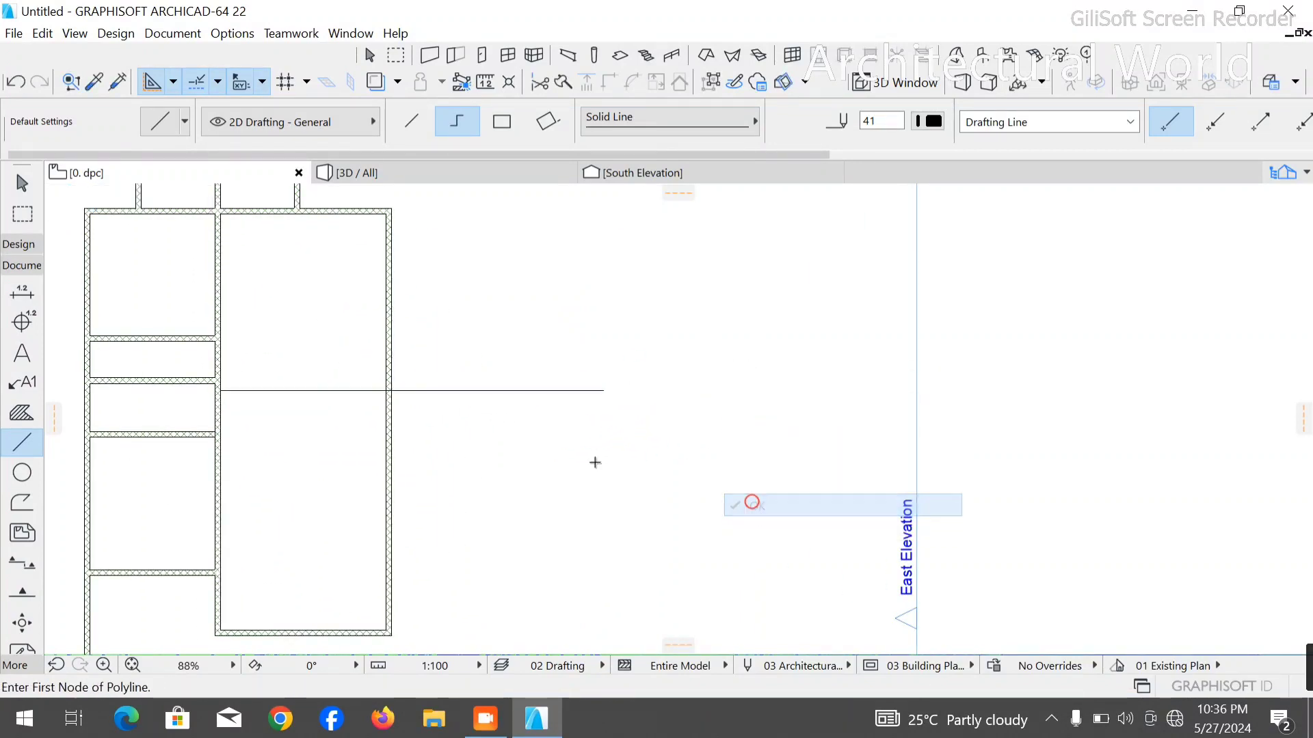
pyautogui.press('Escape')
# - Stretch the partition between the left column's two narrow rooms to the right outer wall, and delete the measuring polyline
pyautogui.scroll(2, 92, 325)
pyautogui.scroll(-3, 322, 306)
pyautogui.scroll(5, 305, 293)
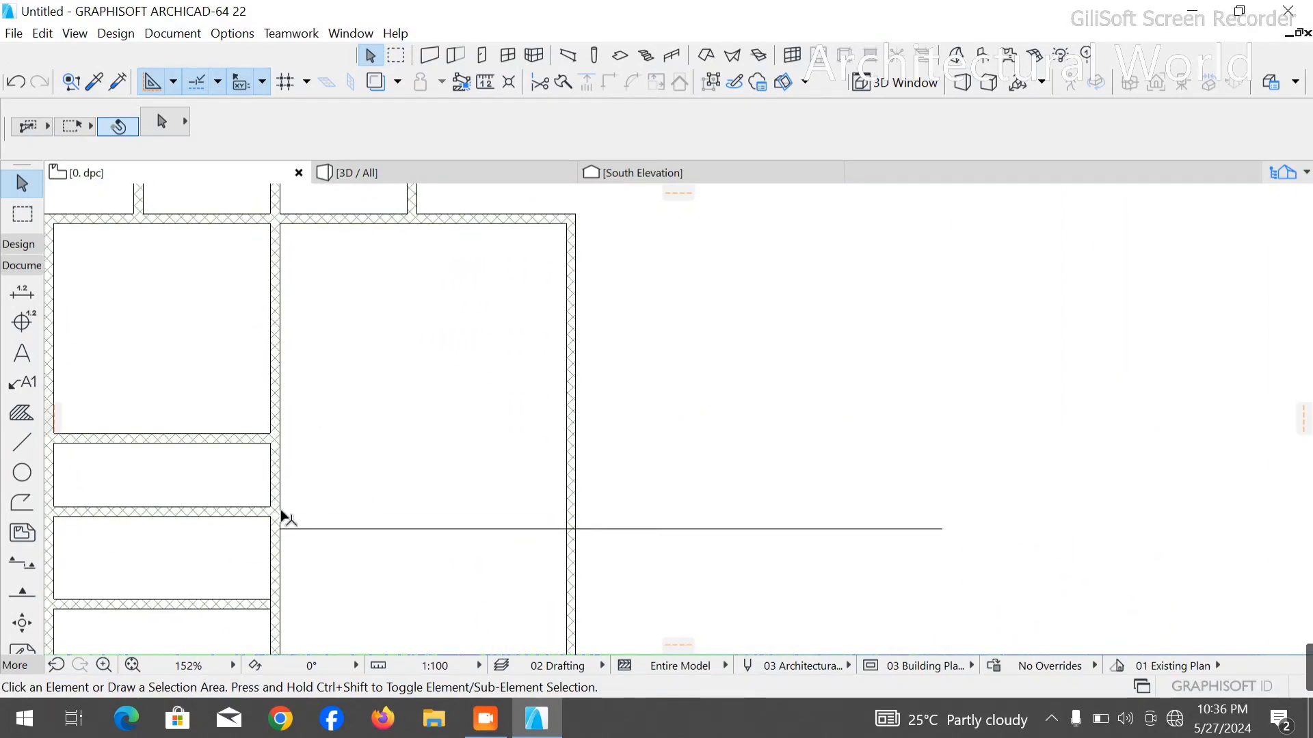
pyautogui.click(270, 517)
pyautogui.click(269, 519)
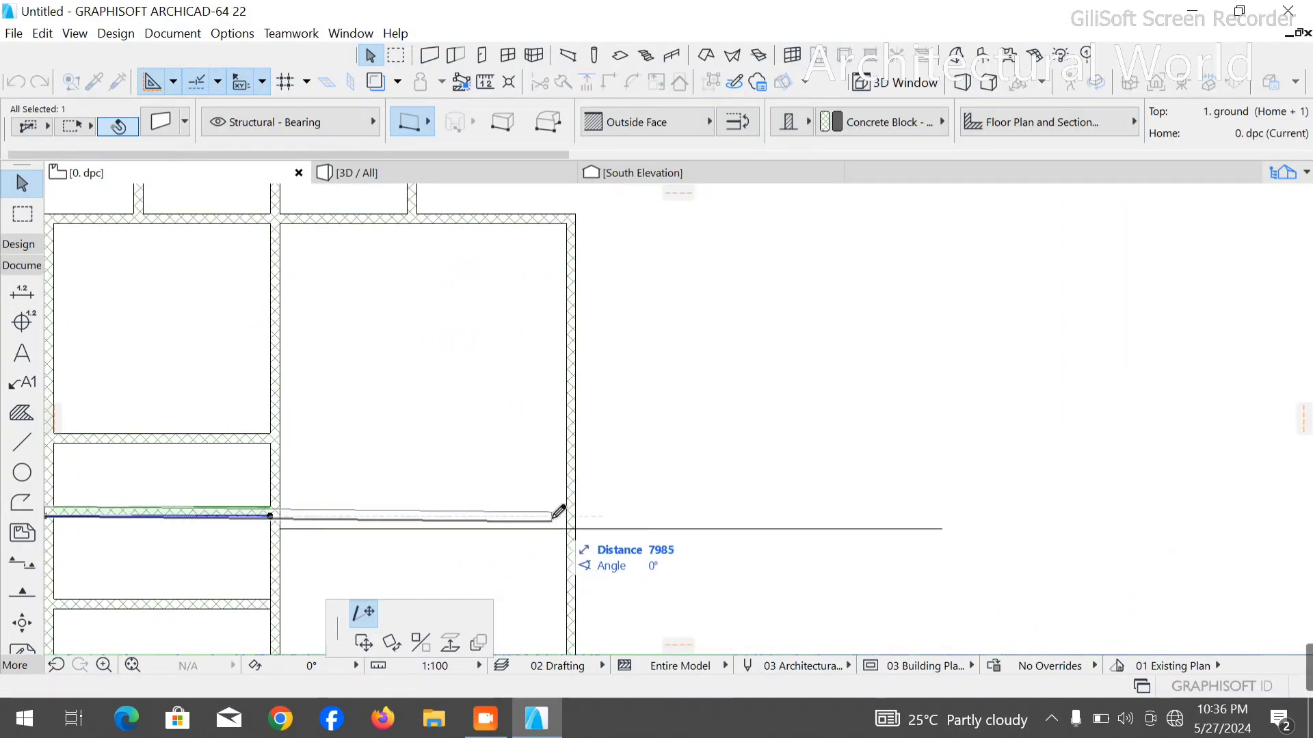
pyautogui.click(582, 505)
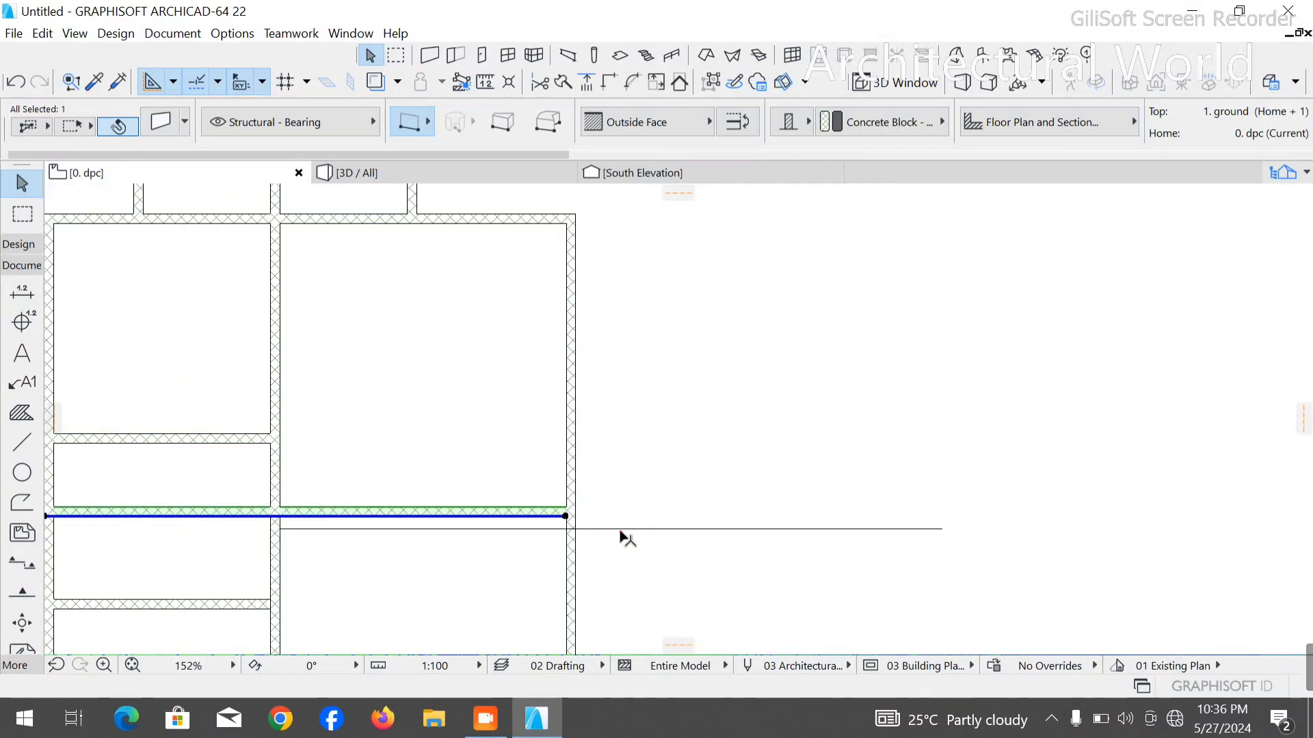
pyautogui.click(622, 530)
pyautogui.press('Delete')
pyautogui.scroll(-3, 759, 371)
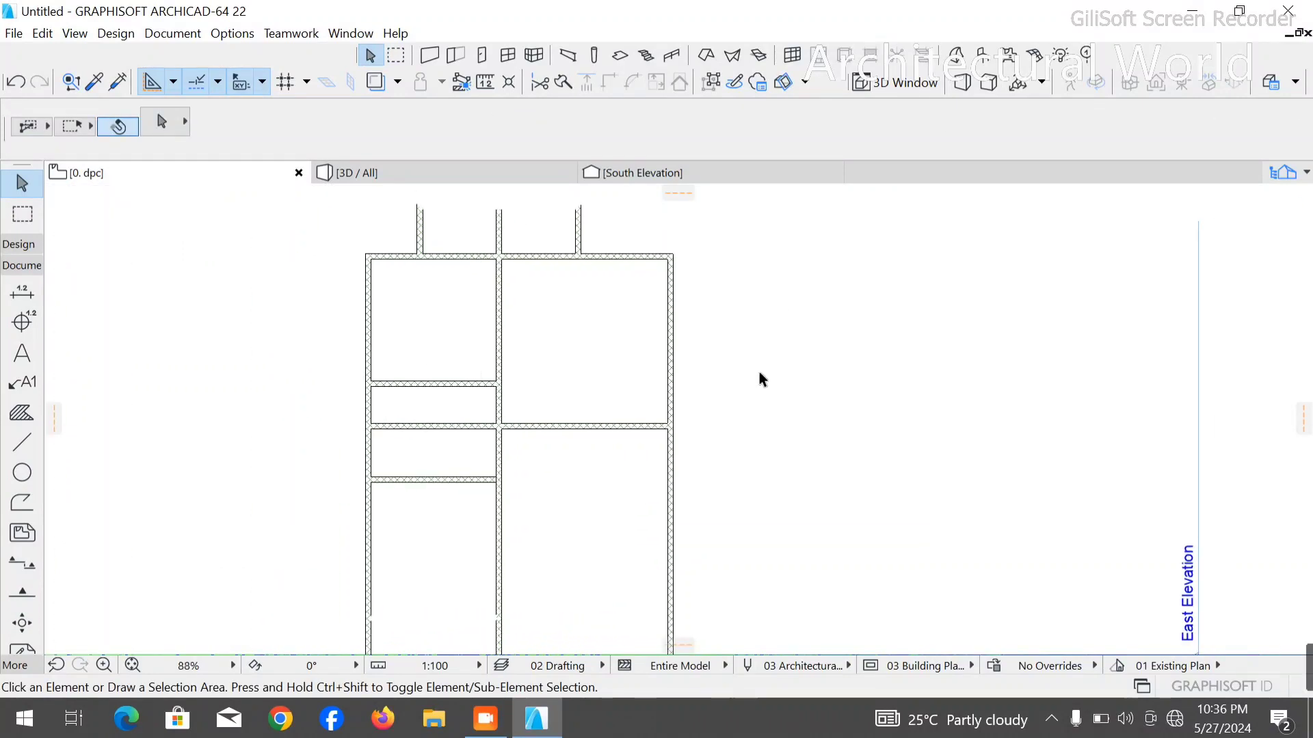
pyautogui.scroll(2, 577, 387)
pyautogui.scroll(2, 578, 388)
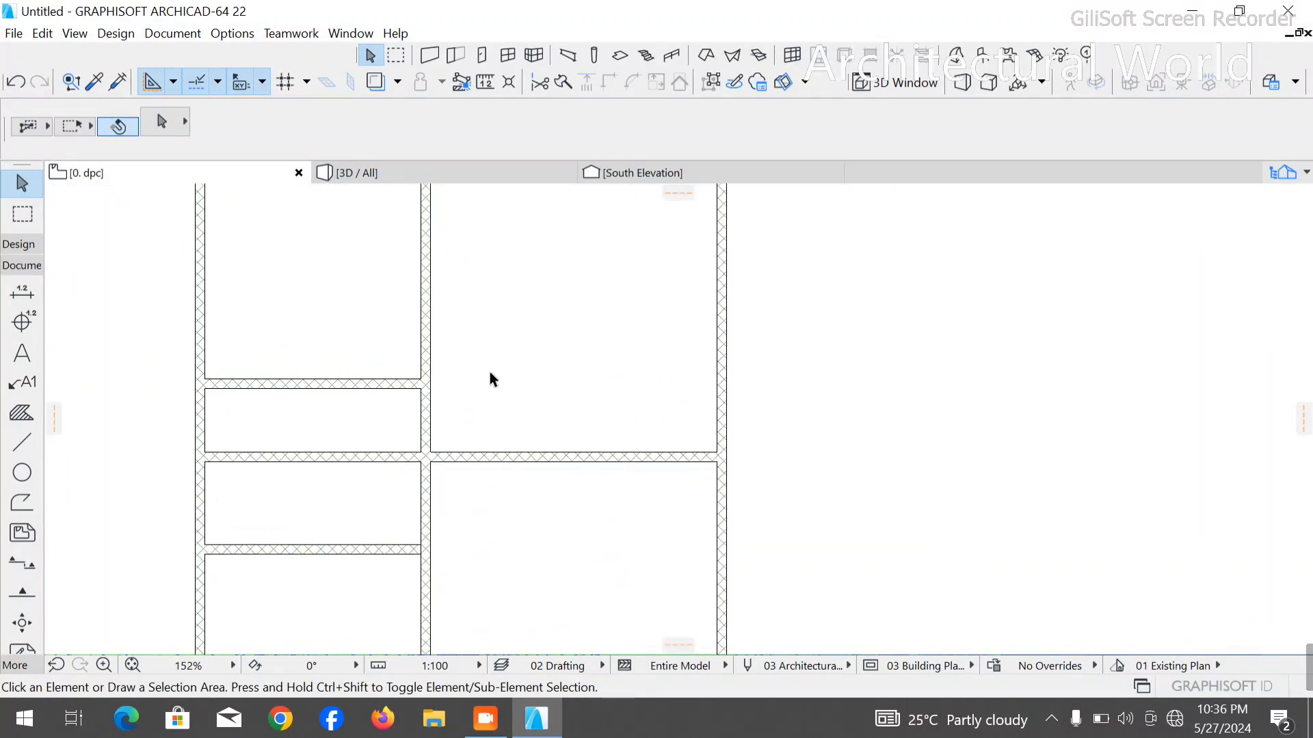
pyautogui.scroll(-3, 502, 424)
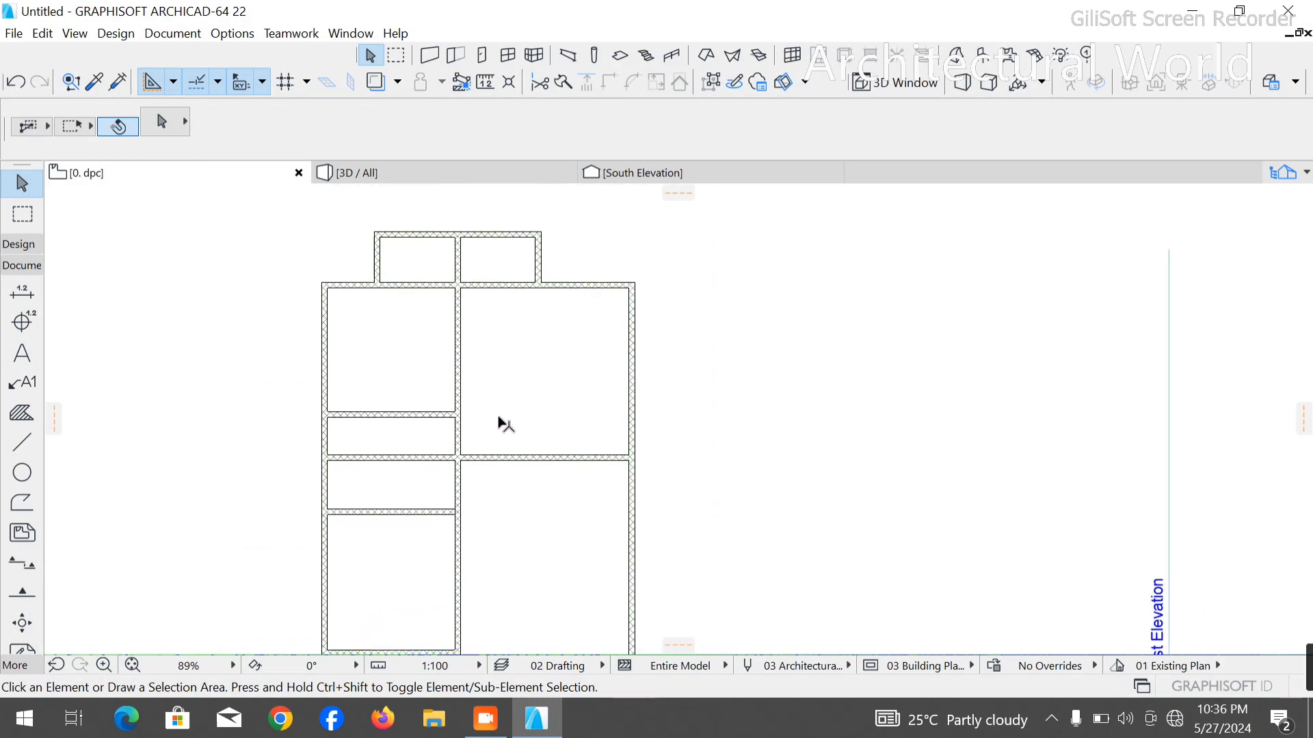
pyautogui.scroll(2, 468, 439)
pyautogui.click(22, 441)
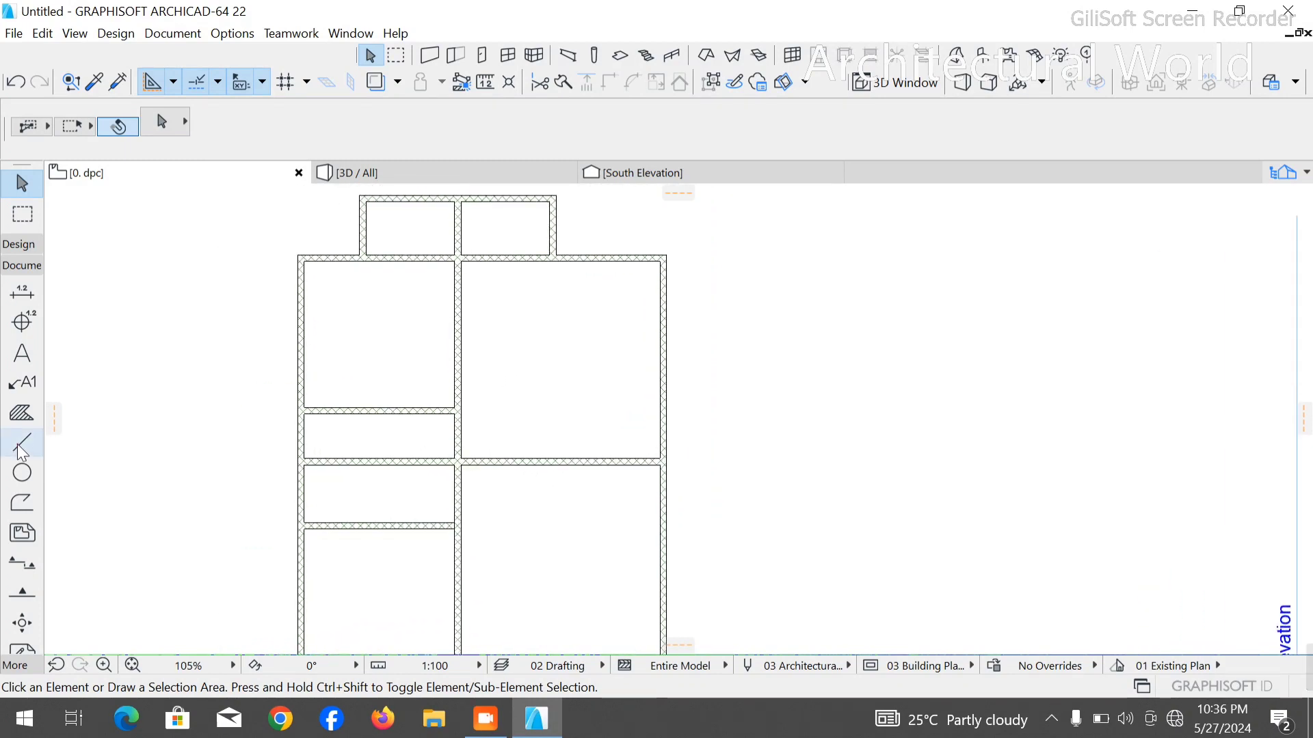
pyautogui.scroll(10, 638, 461)
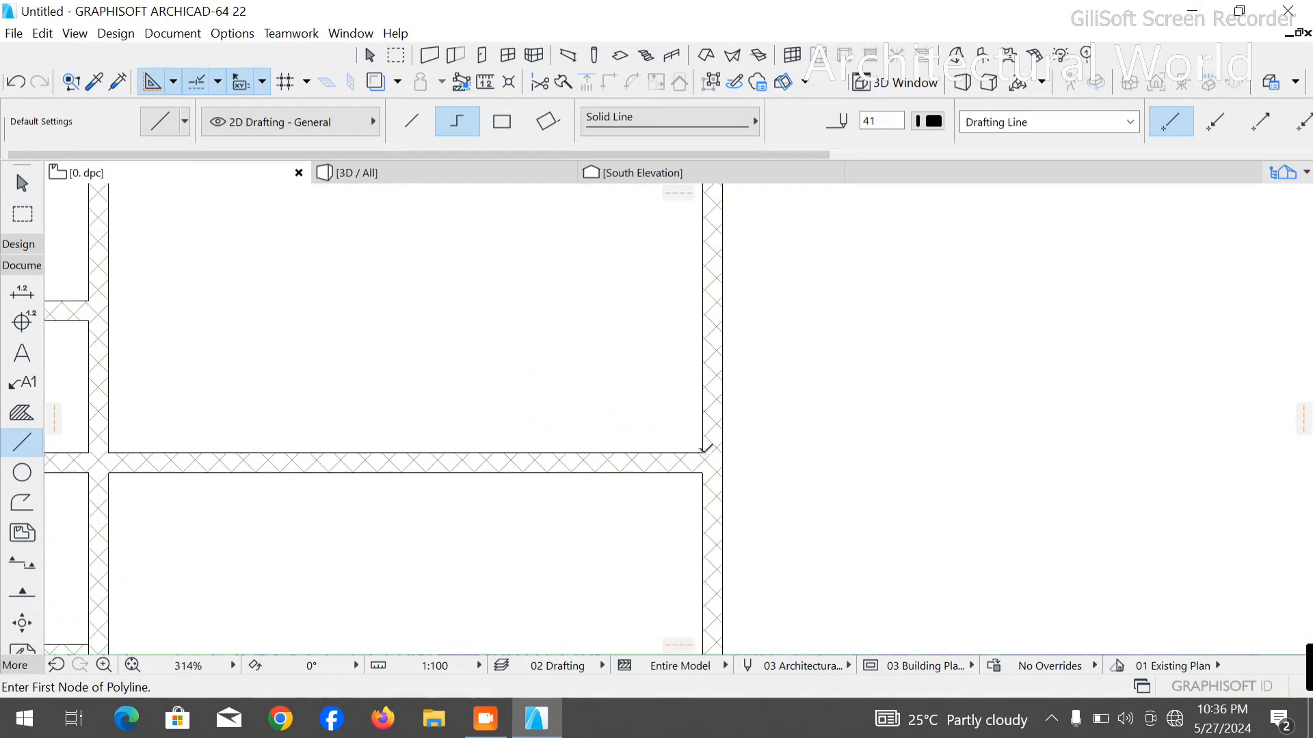
pyautogui.click(701, 452)
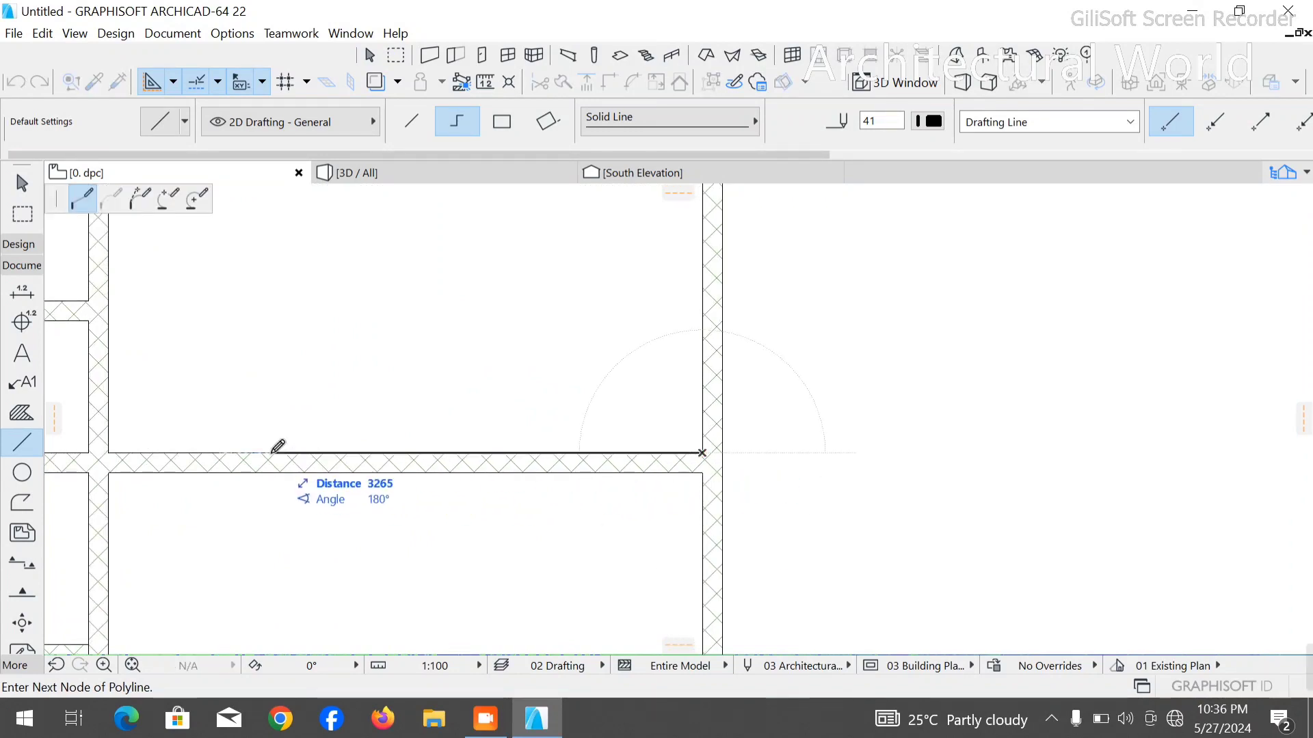
pyautogui.write('3')
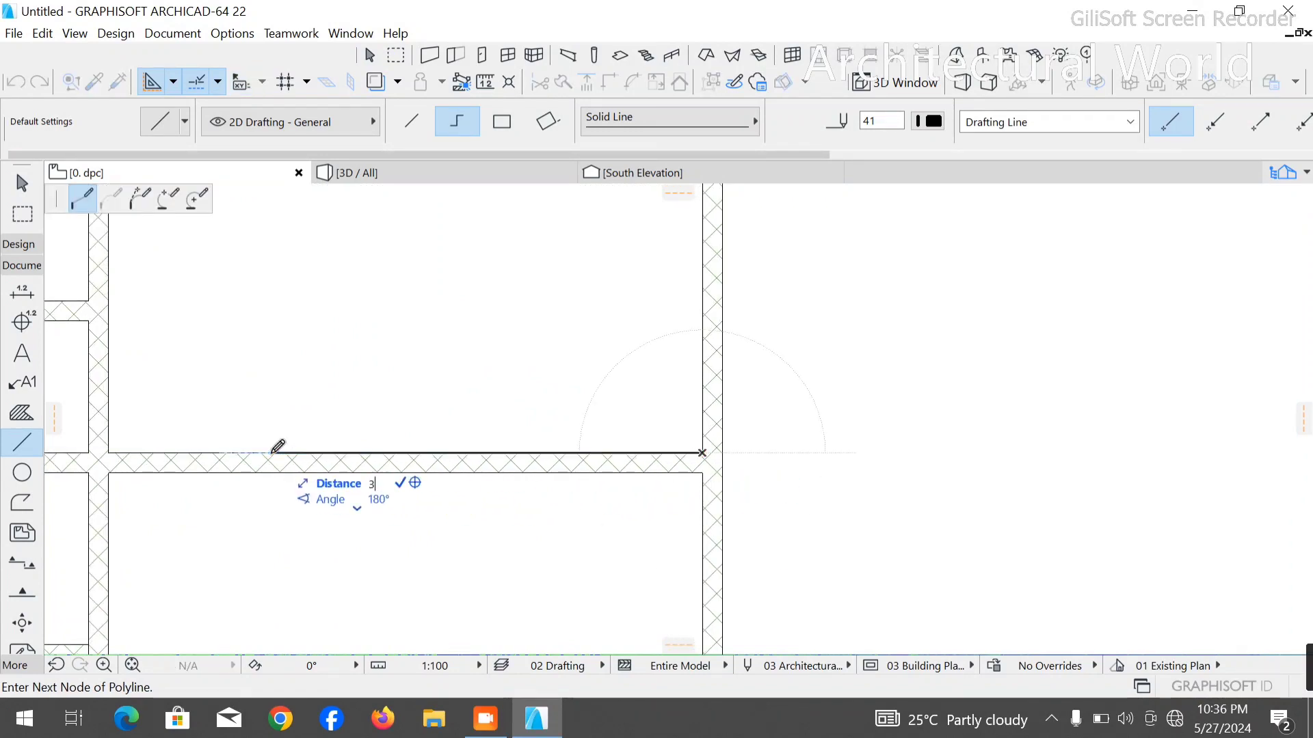
pyautogui.write('000')
pyautogui.press('Return')
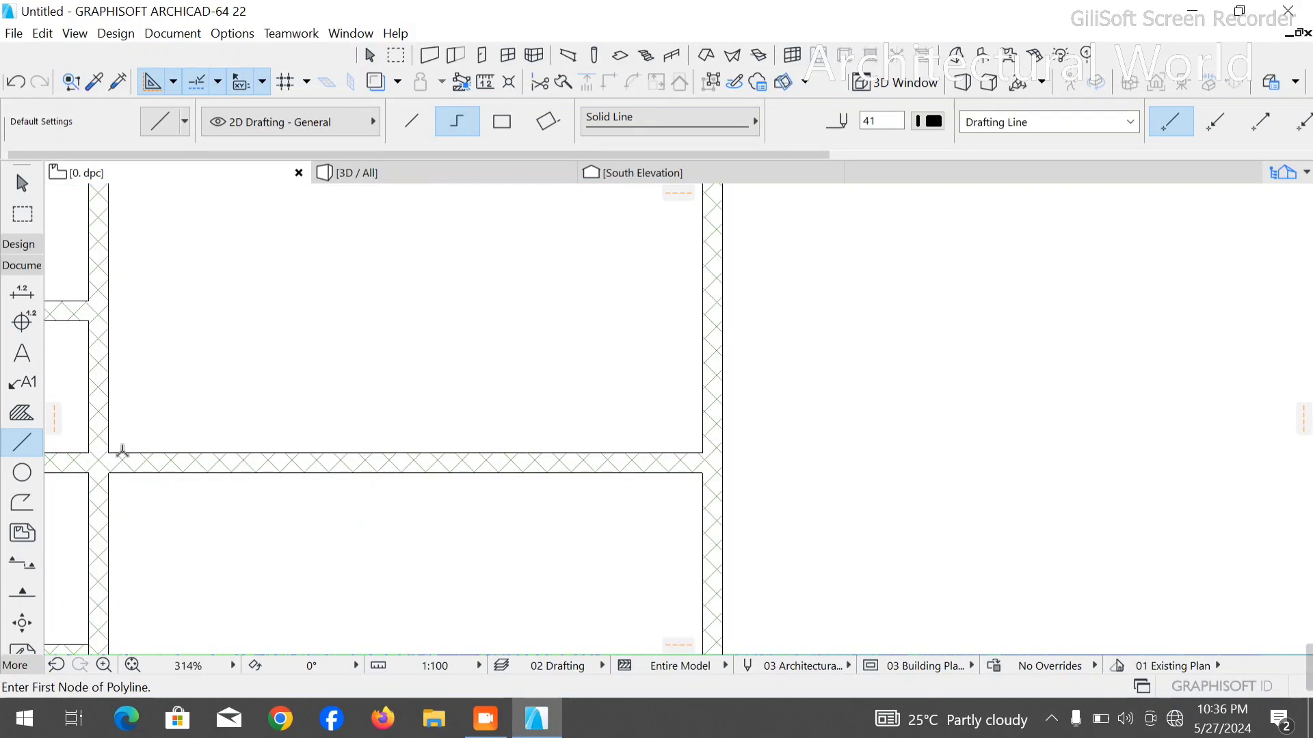
# - Draw a stepped polyline from the central wall, 1000 mm along the partition, up to the left column's upper partition level and across the right outer wall
pyautogui.click(104, 452)
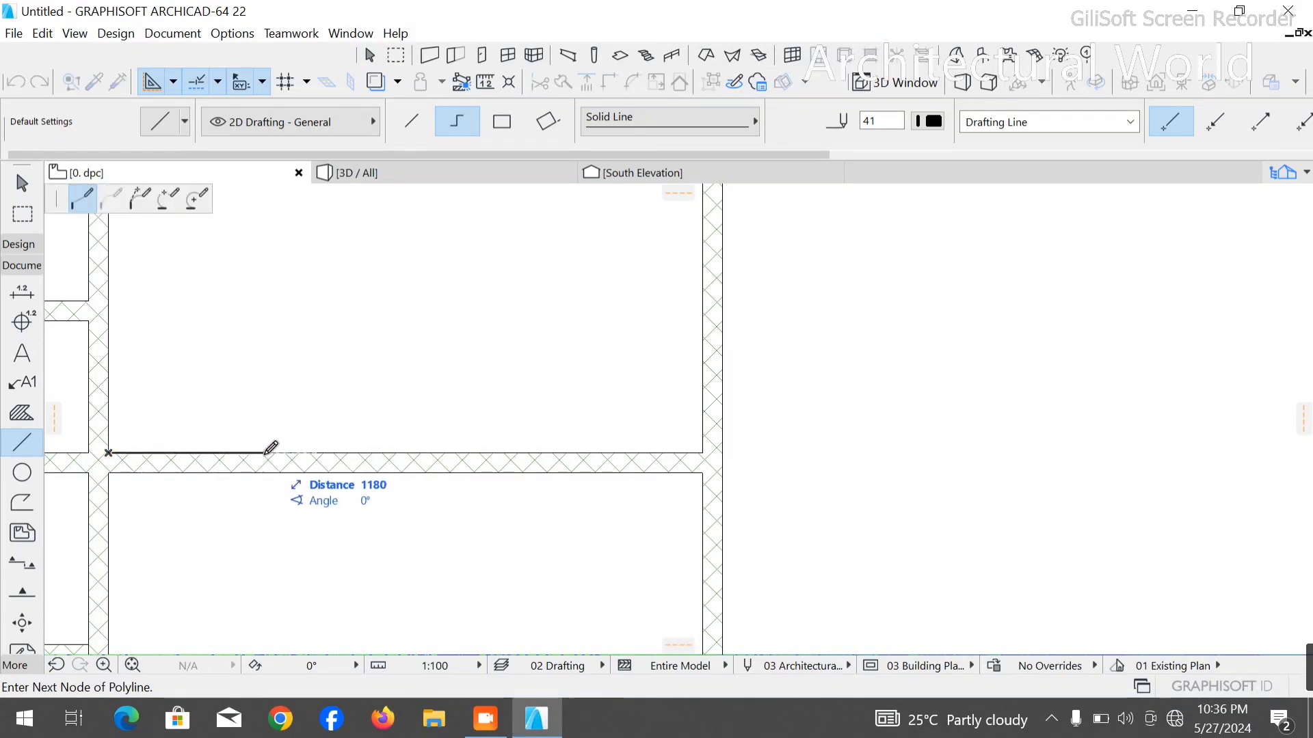
pyautogui.write('1000')
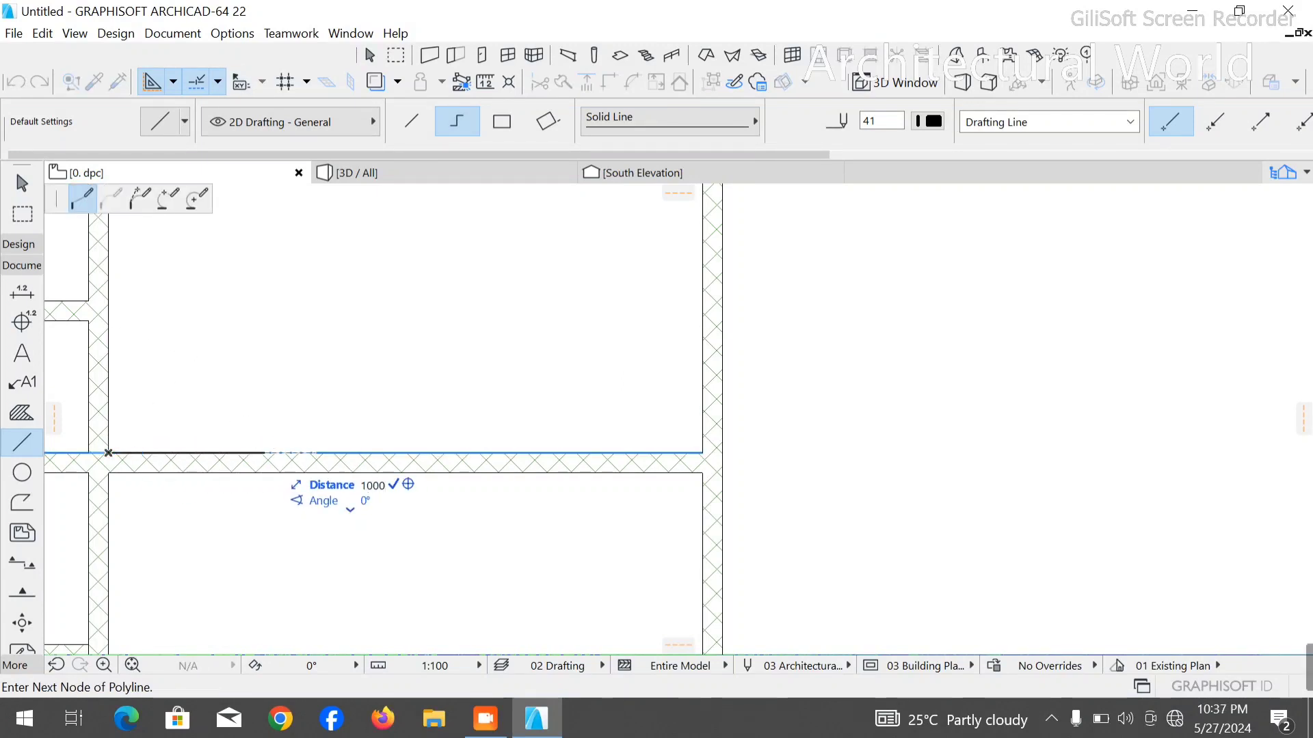
pyautogui.press('Return')
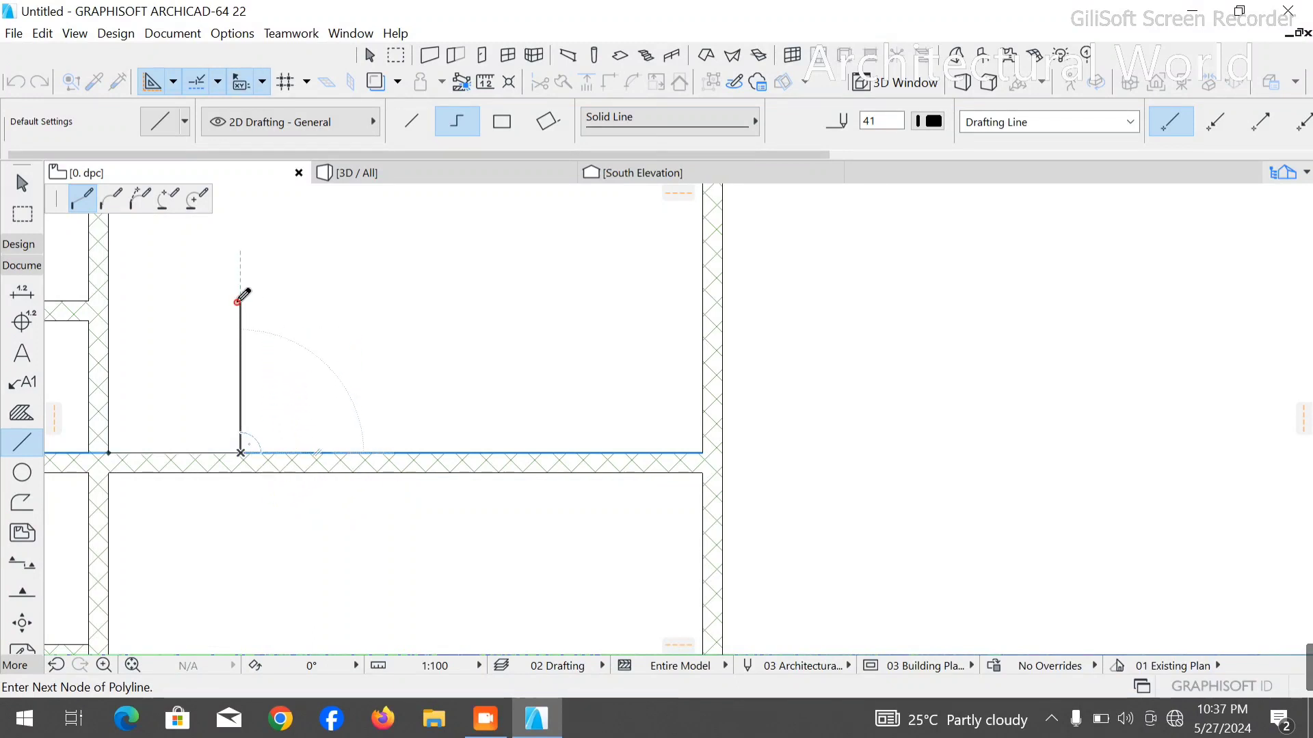
pyautogui.click(238, 302)
pyautogui.write('3')
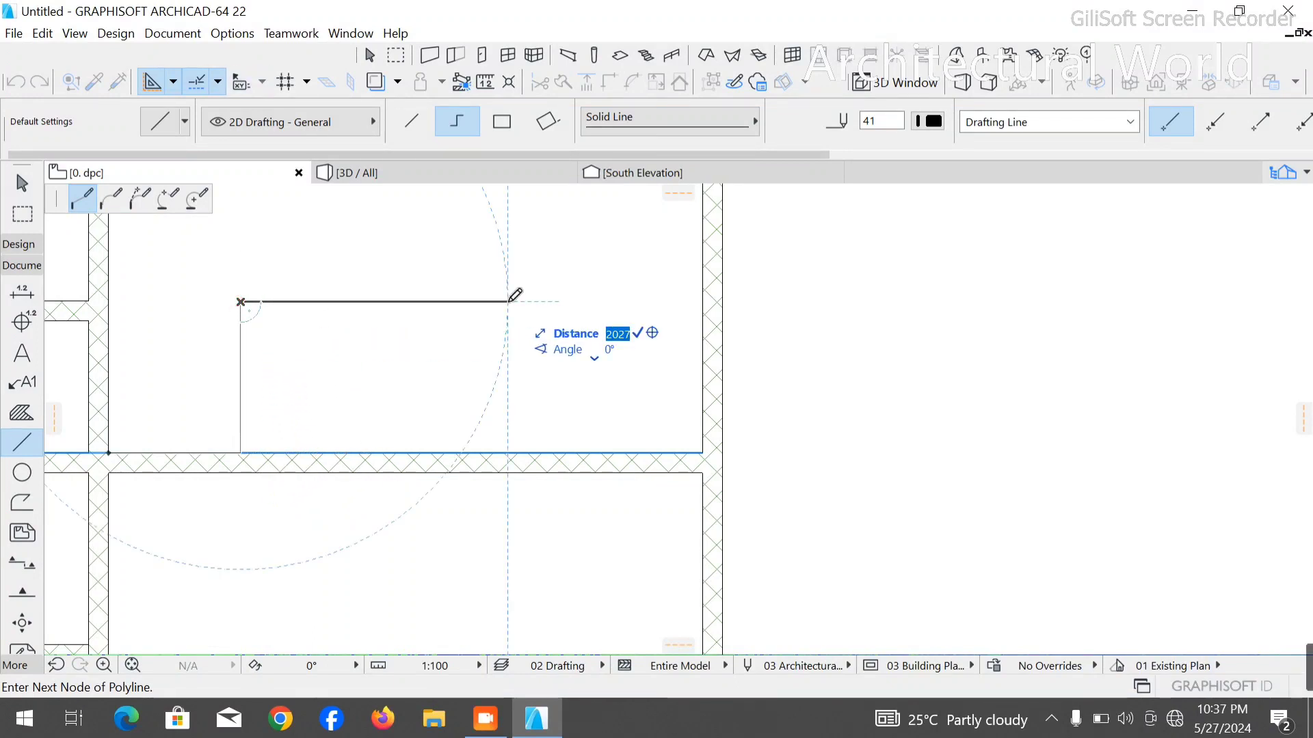
pyautogui.write('3000')
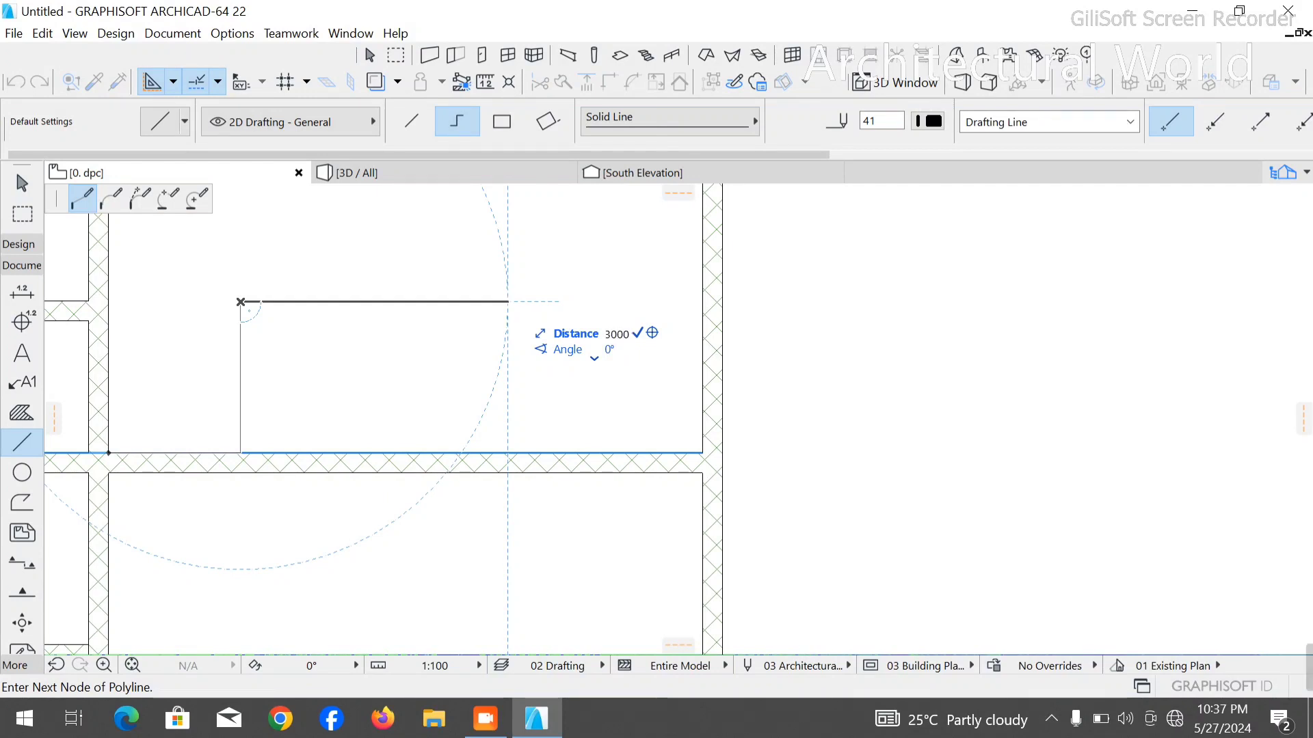
pyautogui.press('Return')
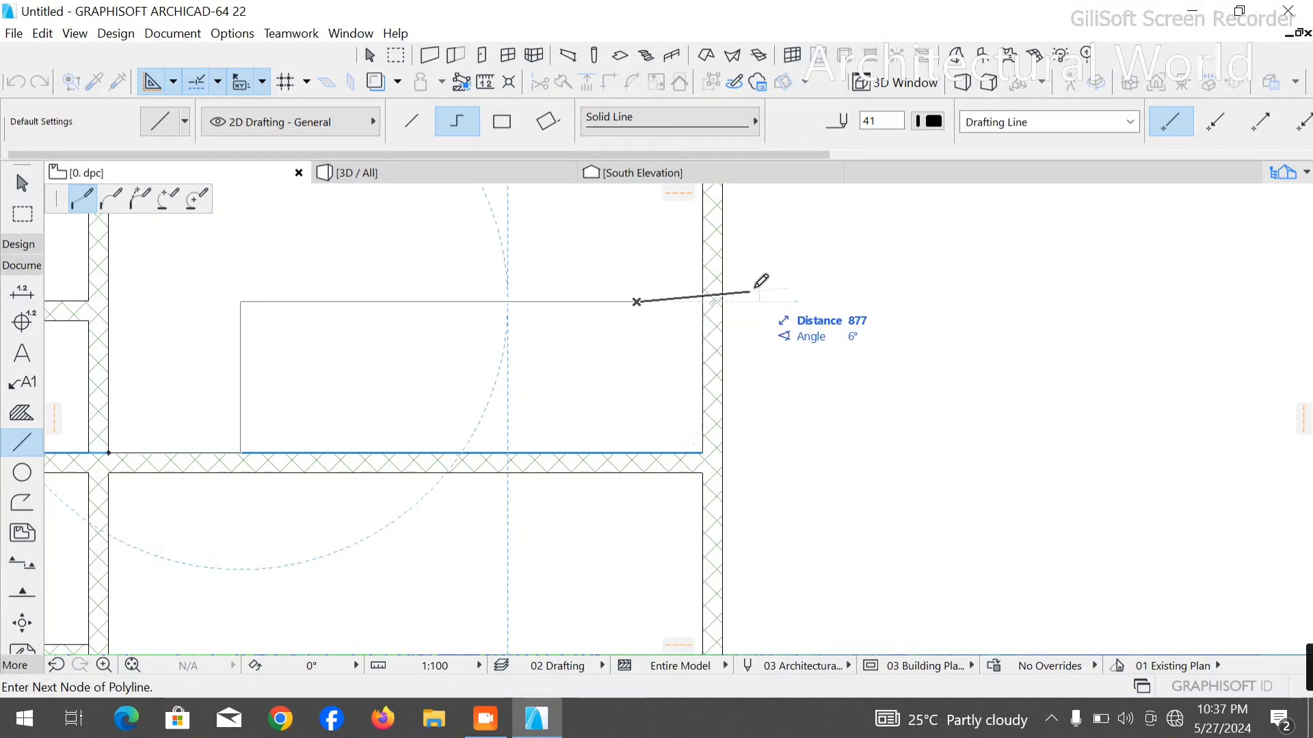
pyautogui.rightClick(982, 283)
pyautogui.click(1018, 416)
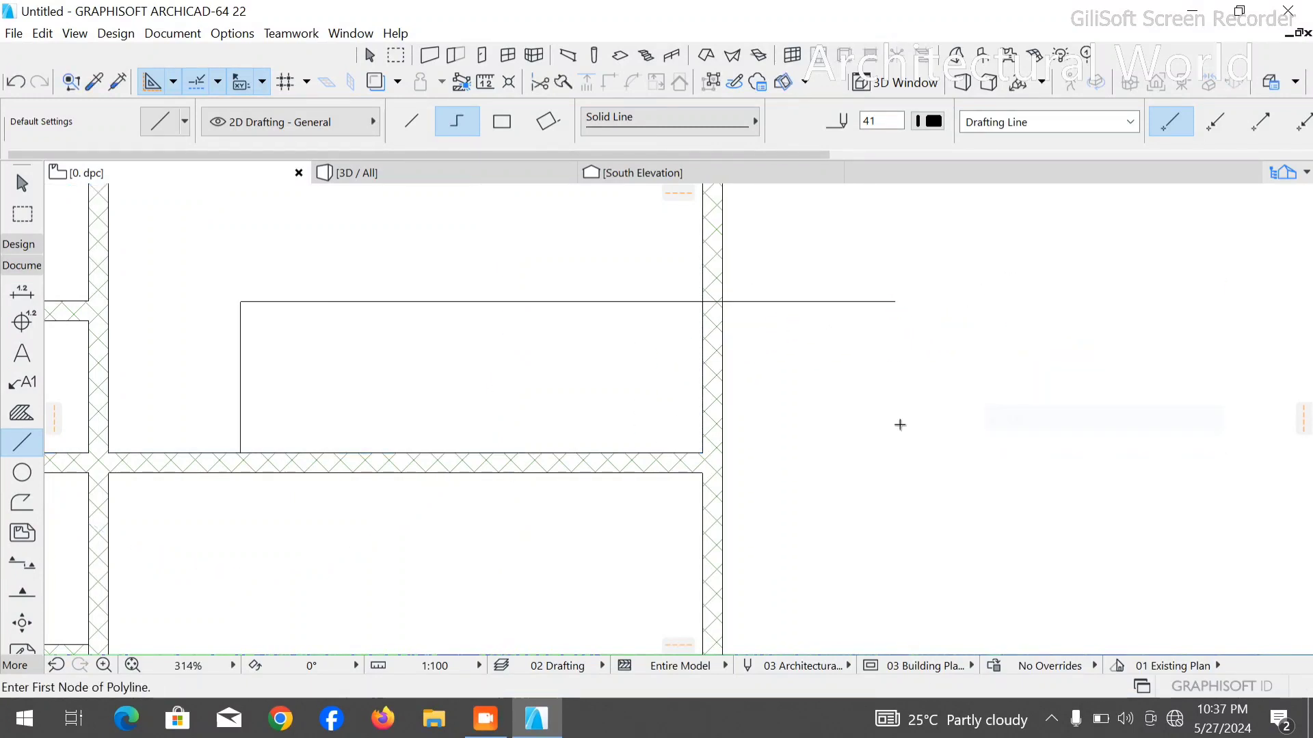
pyautogui.press('Escape')
# - Copy the outer side wall of the small upper-right room into the right room, beside the stepped polyline above the partition
pyautogui.scroll(-3, 793, 444)
pyautogui.scroll(-2, 794, 444)
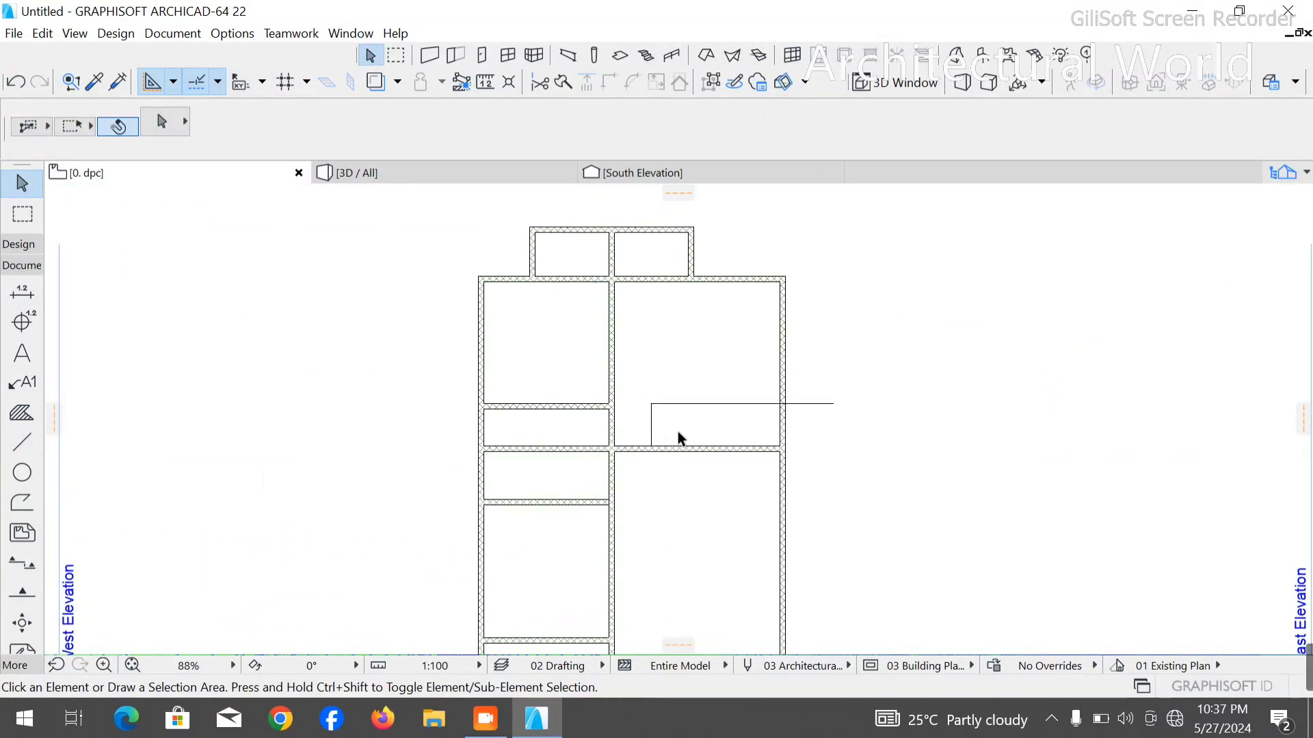
pyautogui.click(693, 250)
pyautogui.hotkey('ctrl', 'shift', 'd')
pyautogui.scroll(1, 695, 274)
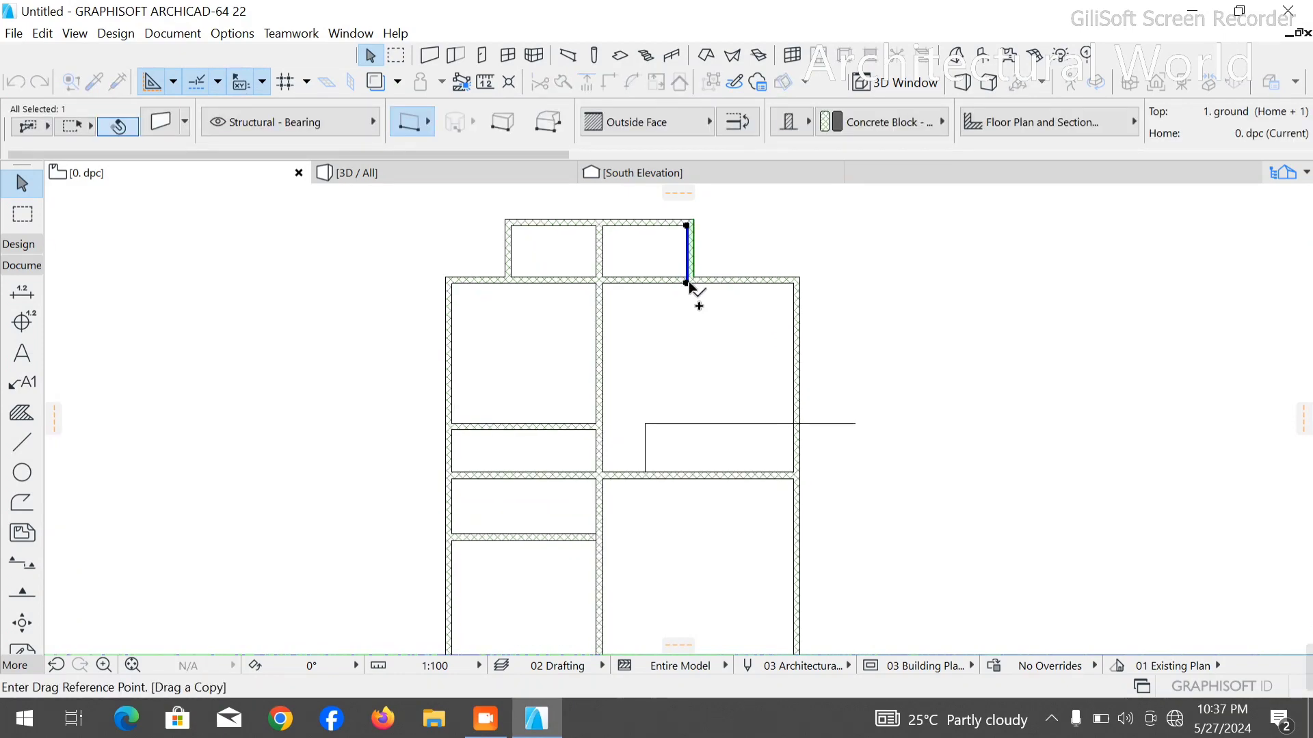
pyautogui.scroll(3, 687, 286)
pyautogui.click(680, 287)
pyautogui.scroll(-3, 681, 294)
pyautogui.scroll(4, 626, 431)
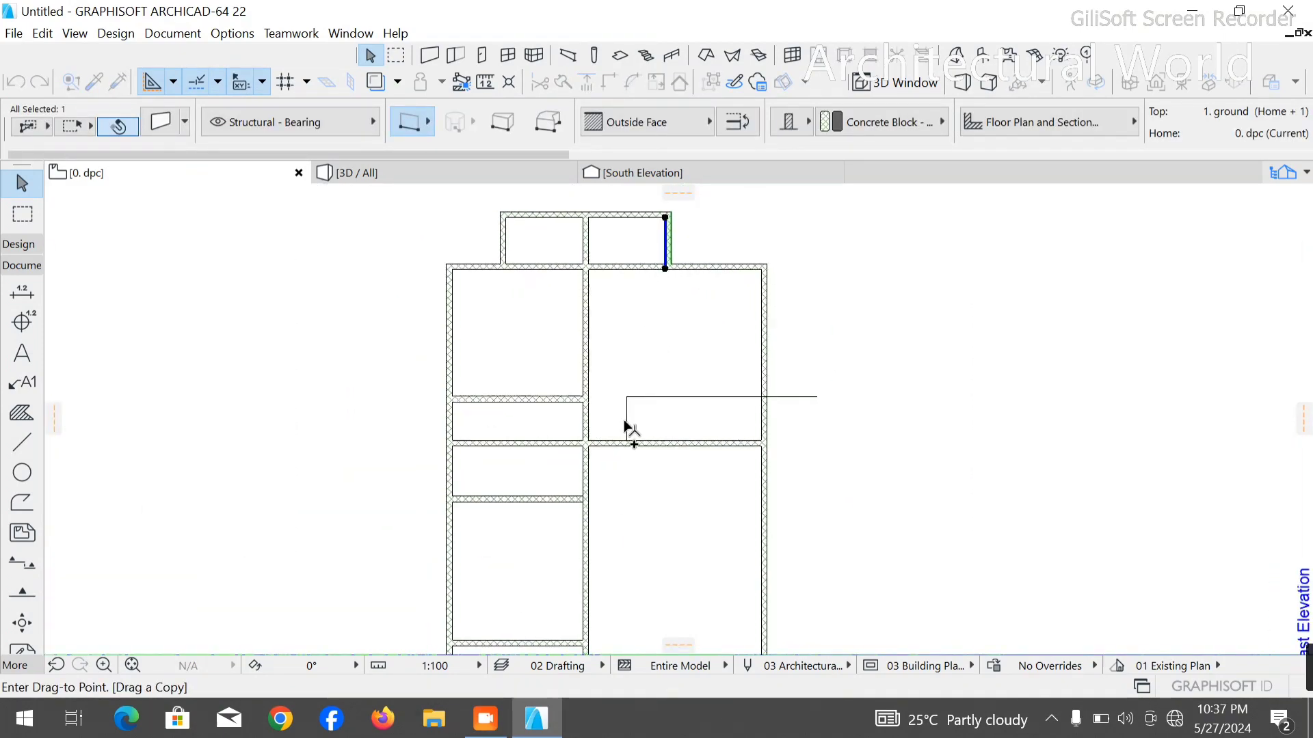
pyautogui.click(606, 495)
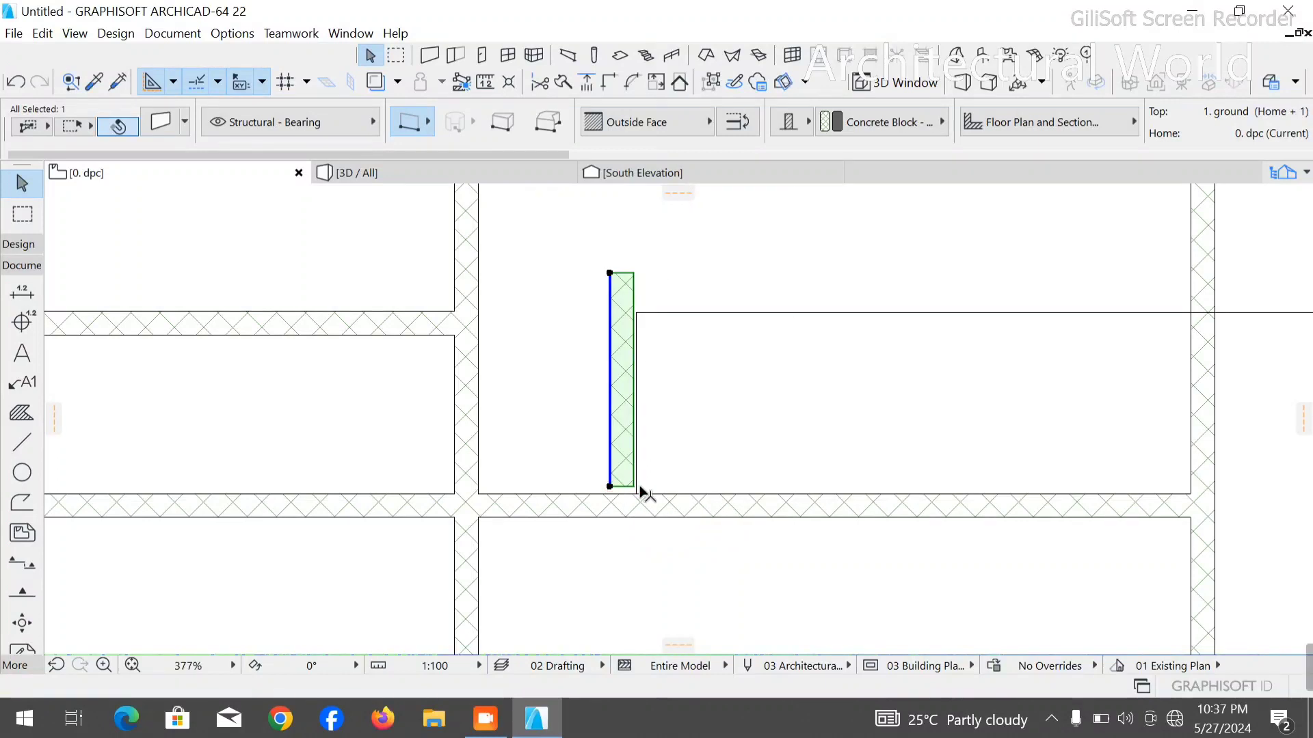
# - Move the copied short wall so its lower corner meets the polyline's start on the partition
pyautogui.scroll(5, 638, 493)
pyautogui.click(603, 482)
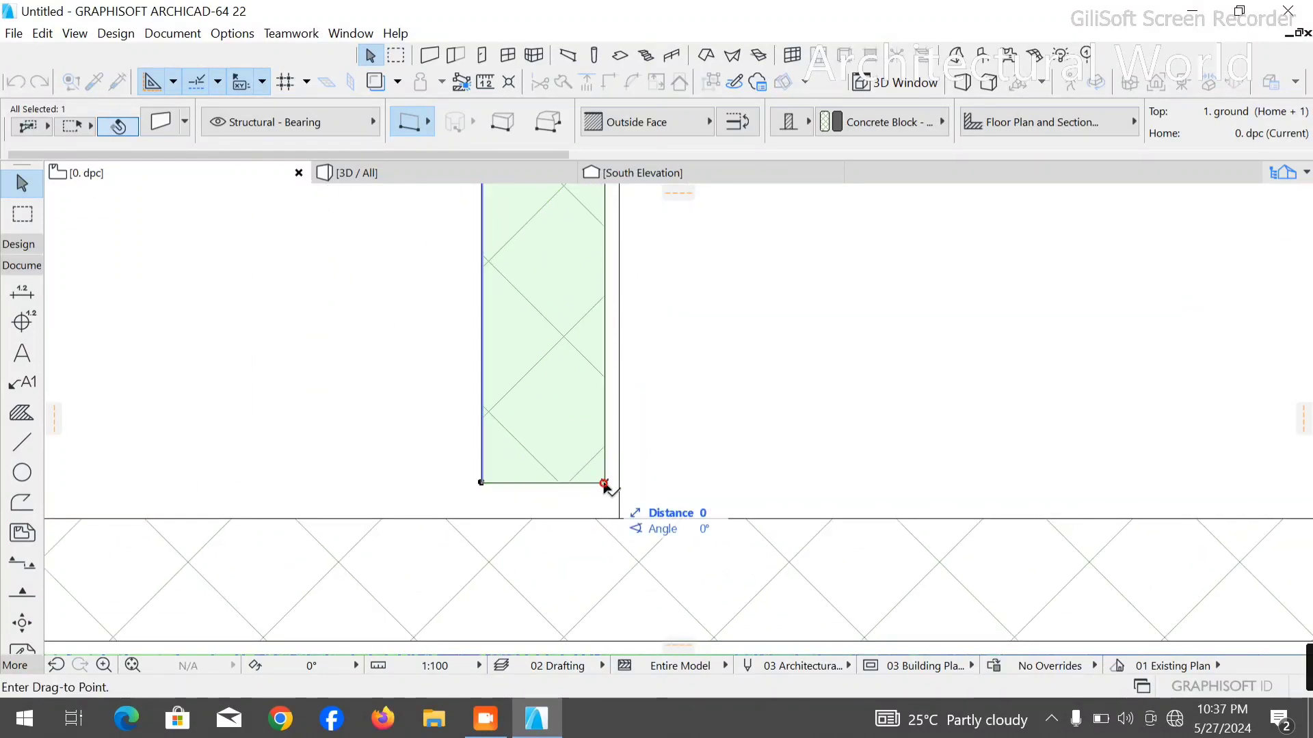
pyautogui.click(618, 519)
# - Copy the short wall 500 mm further along the partition toward the right outer wall
pyautogui.hotkey('ctrl', 'shift', 'd')
pyautogui.click(618, 520)
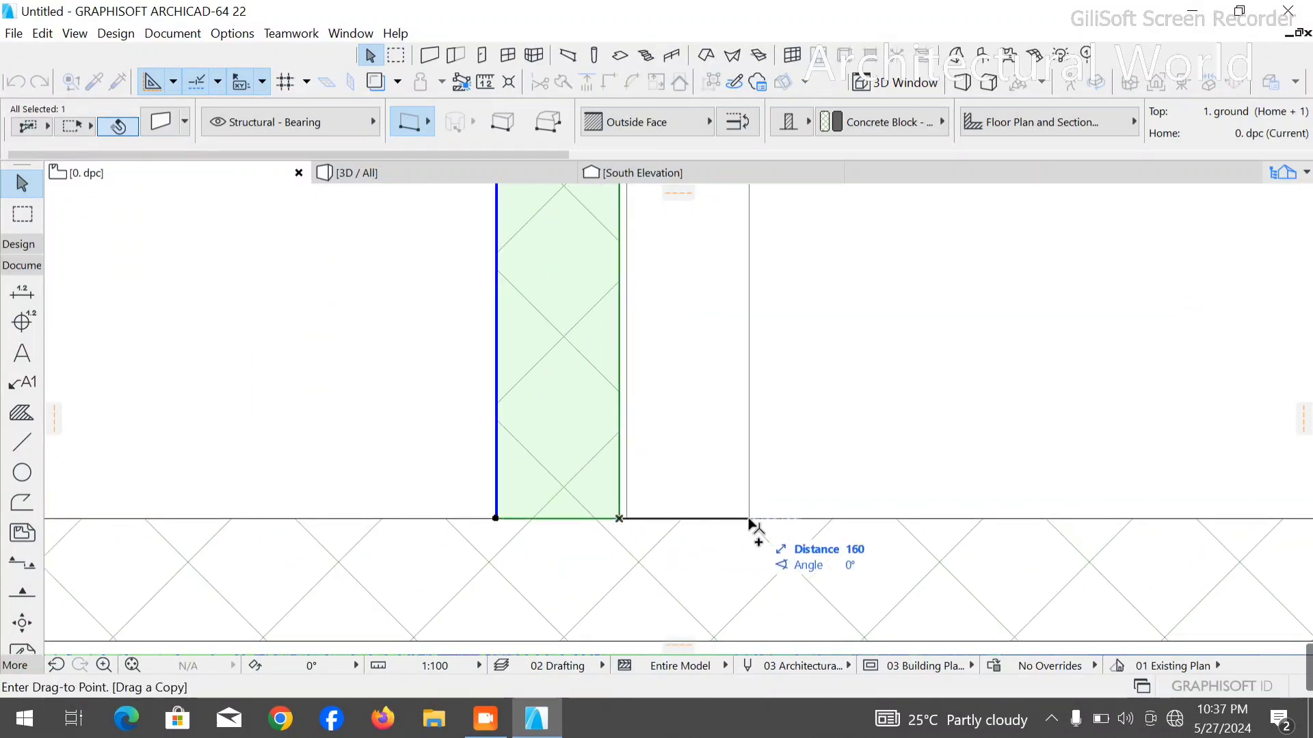
pyautogui.write('5000')
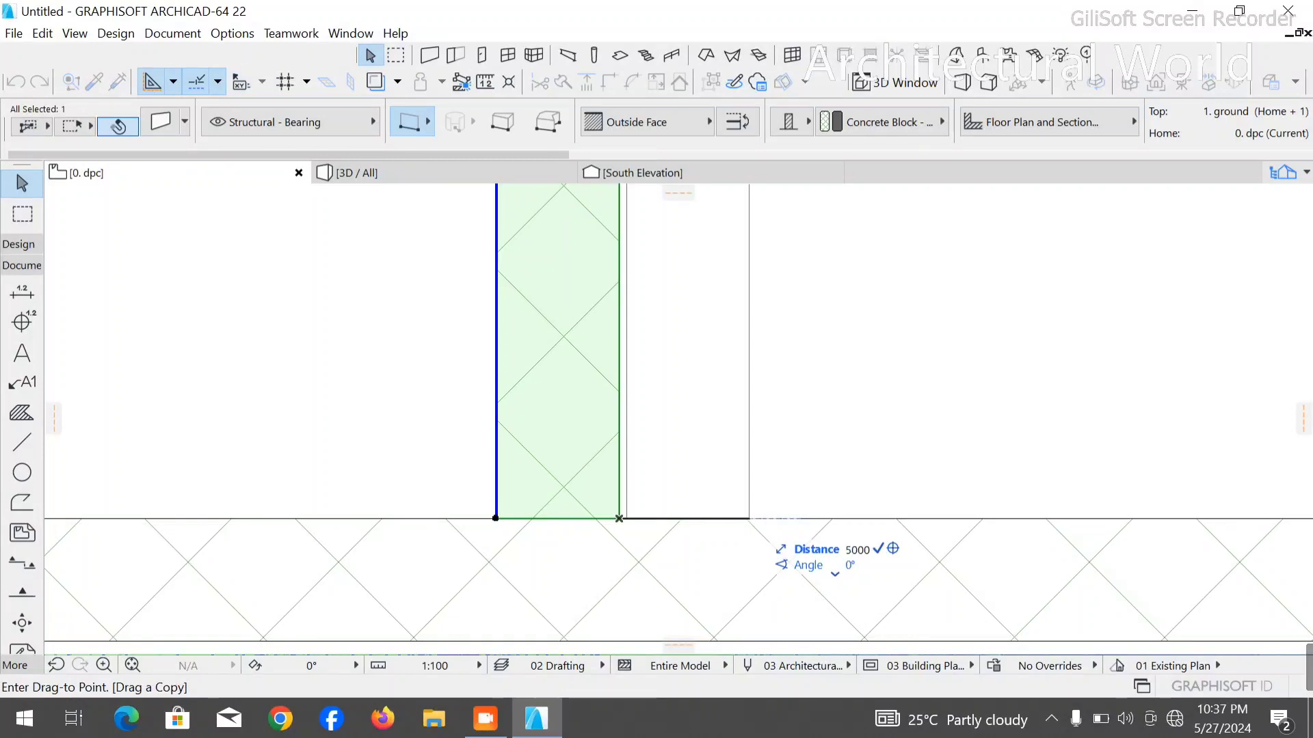
pyautogui.press('Return')
pyautogui.scroll(-5, 516, 577)
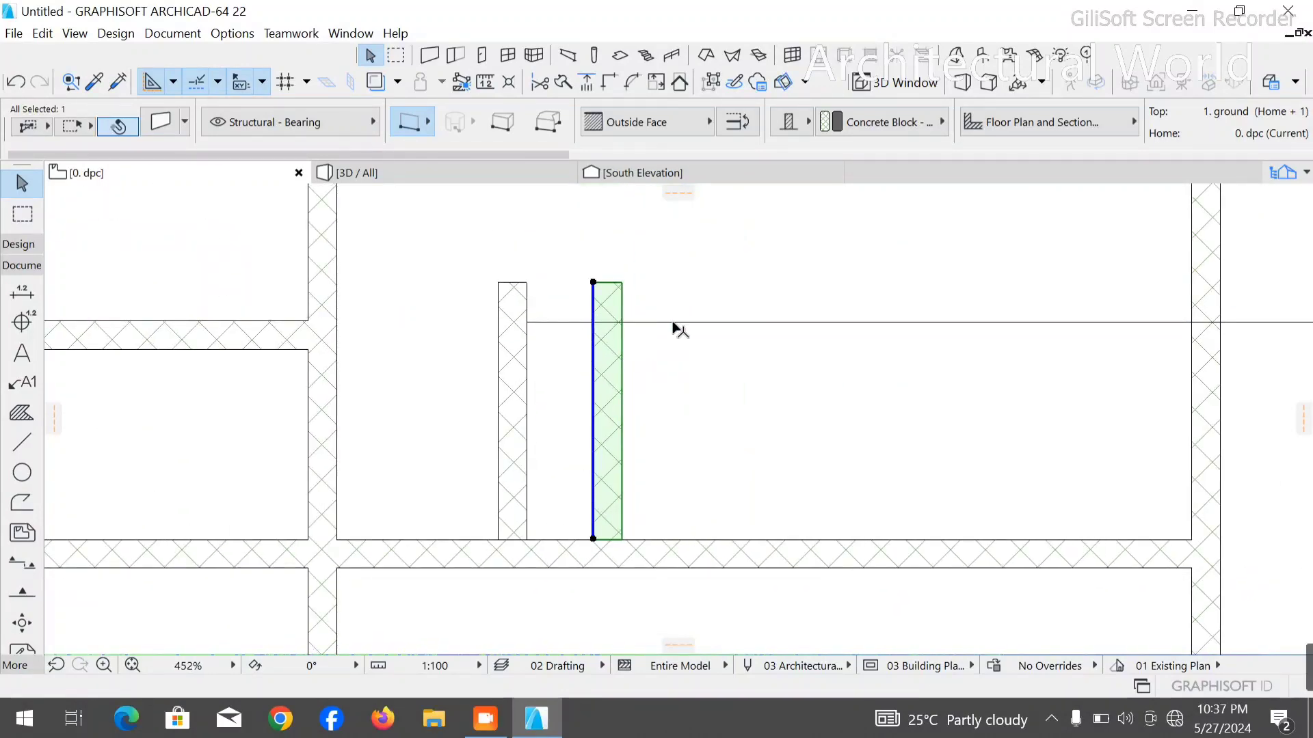
# - Delete the stepped polyline and the short wall nearer the central wall
pyautogui.click(674, 322)
pyautogui.press('Delete')
pyautogui.scroll(-5, 659, 375)
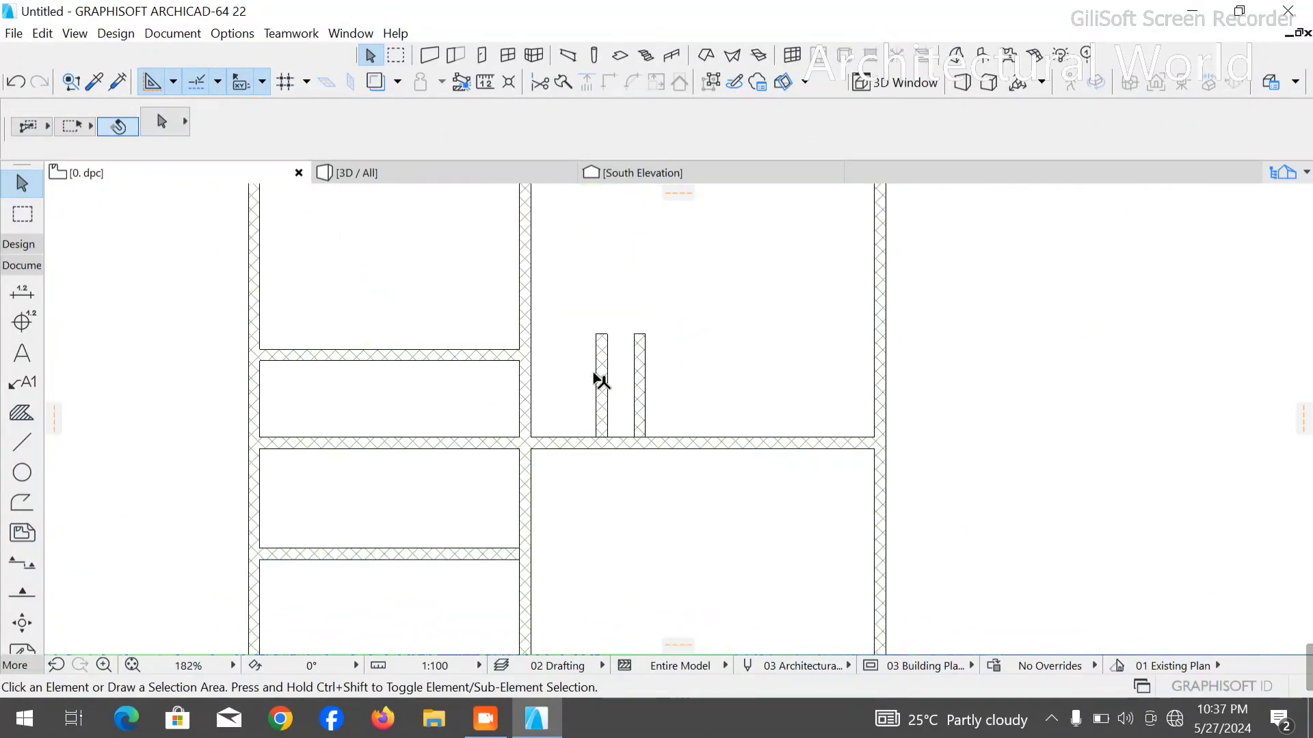
pyautogui.click(600, 369)
pyautogui.press('Delete')
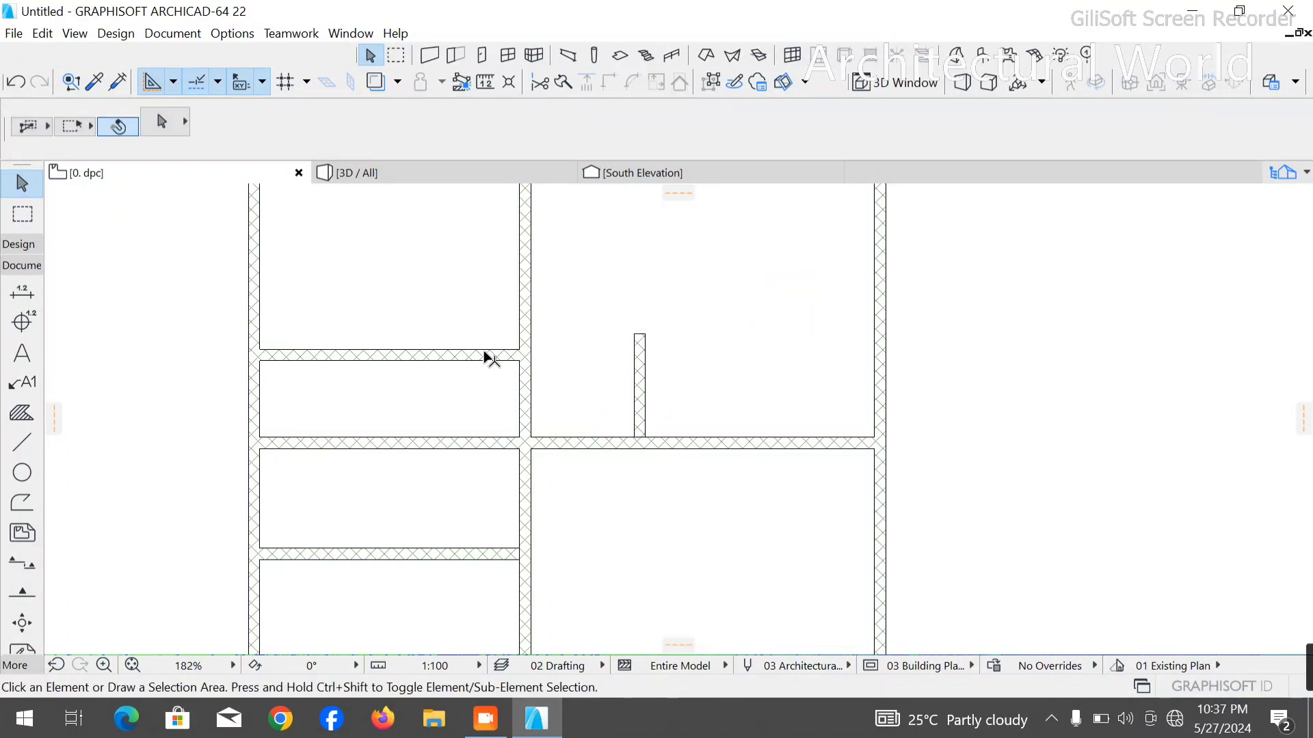
pyautogui.scroll(-3, 543, 387)
pyautogui.click(23, 443)
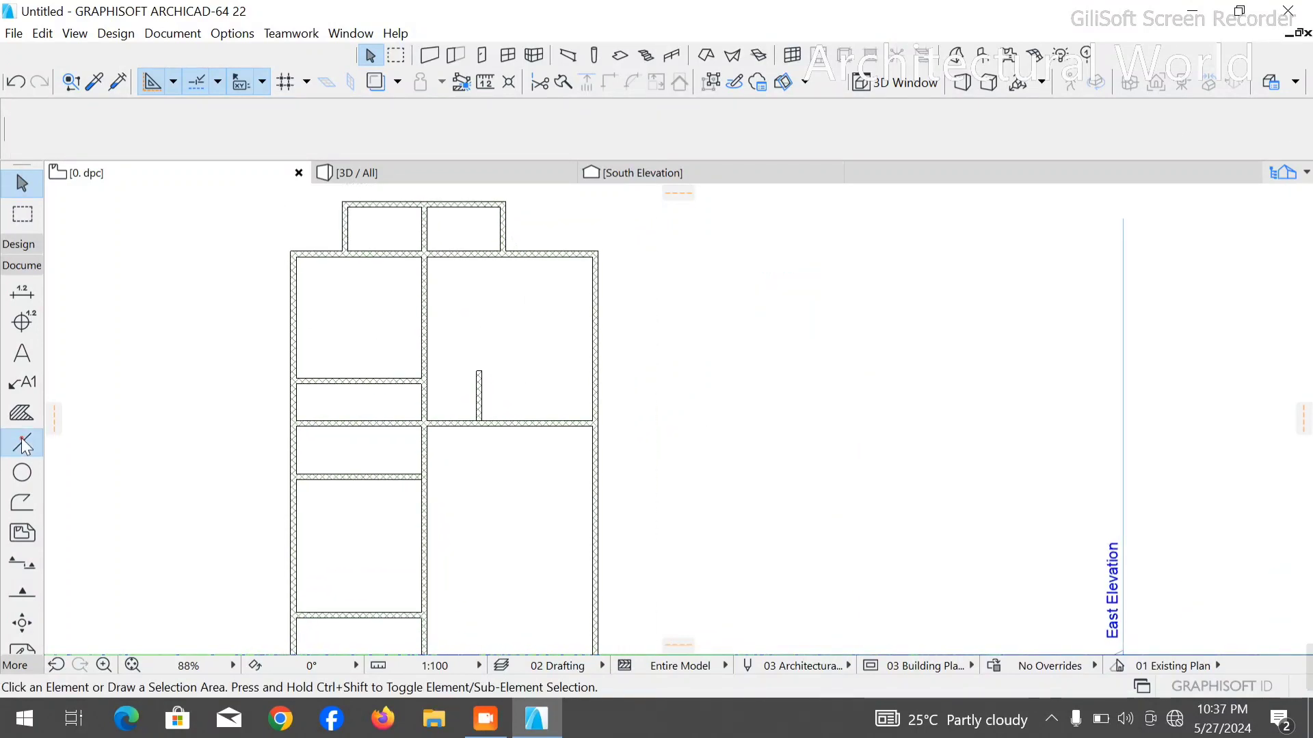
pyautogui.scroll(5, 557, 390)
pyautogui.click(674, 505)
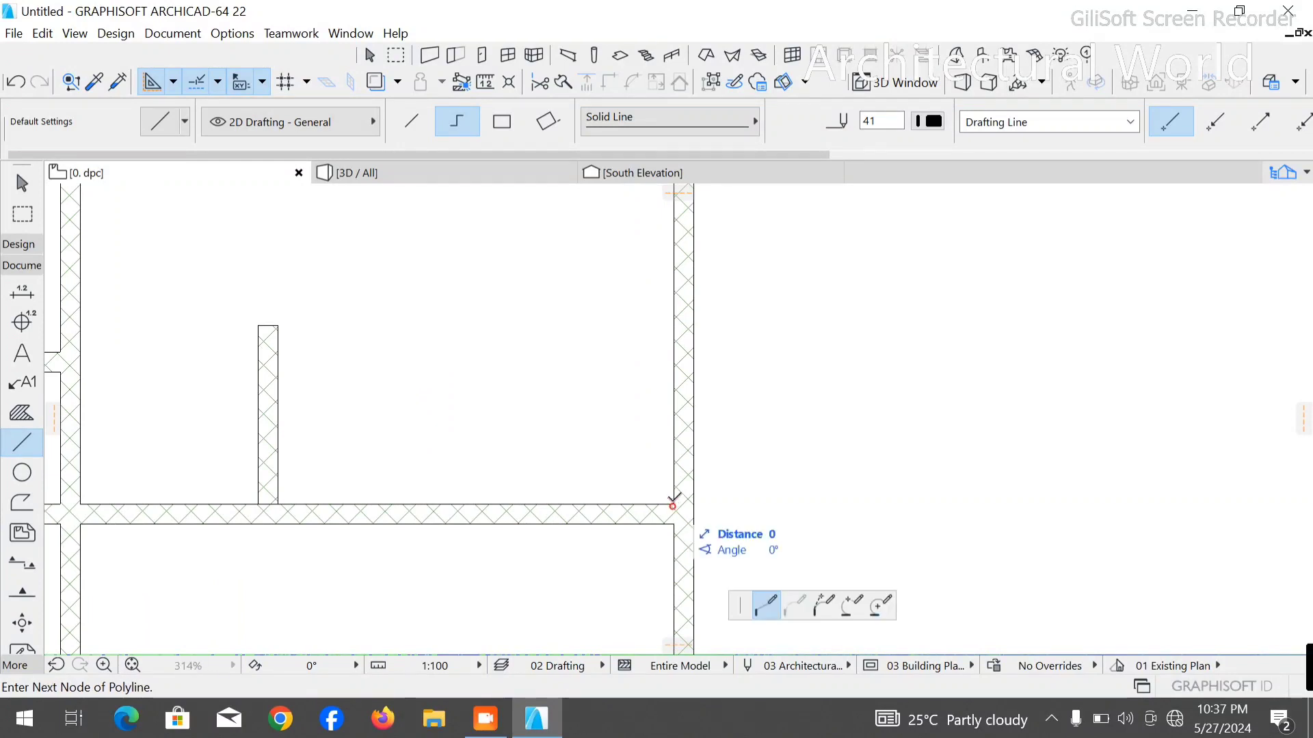
pyautogui.write('2')
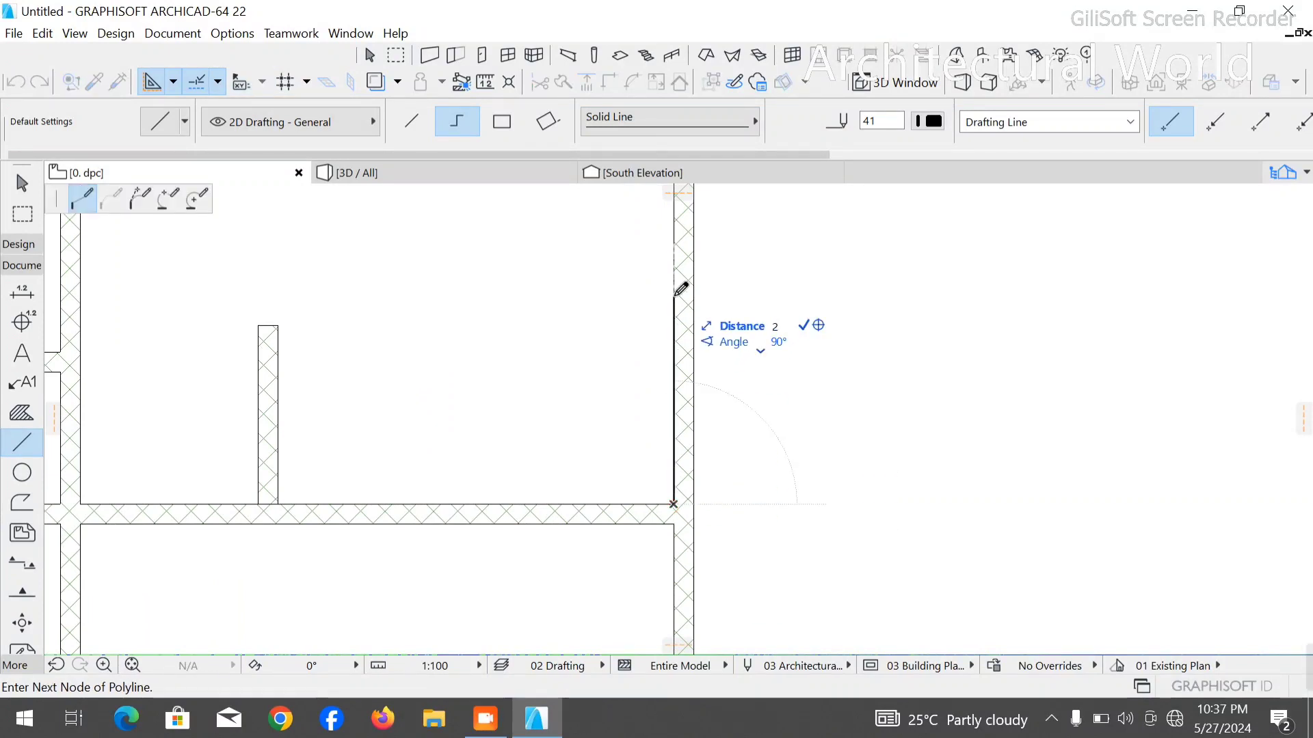
pyautogui.press('Return')
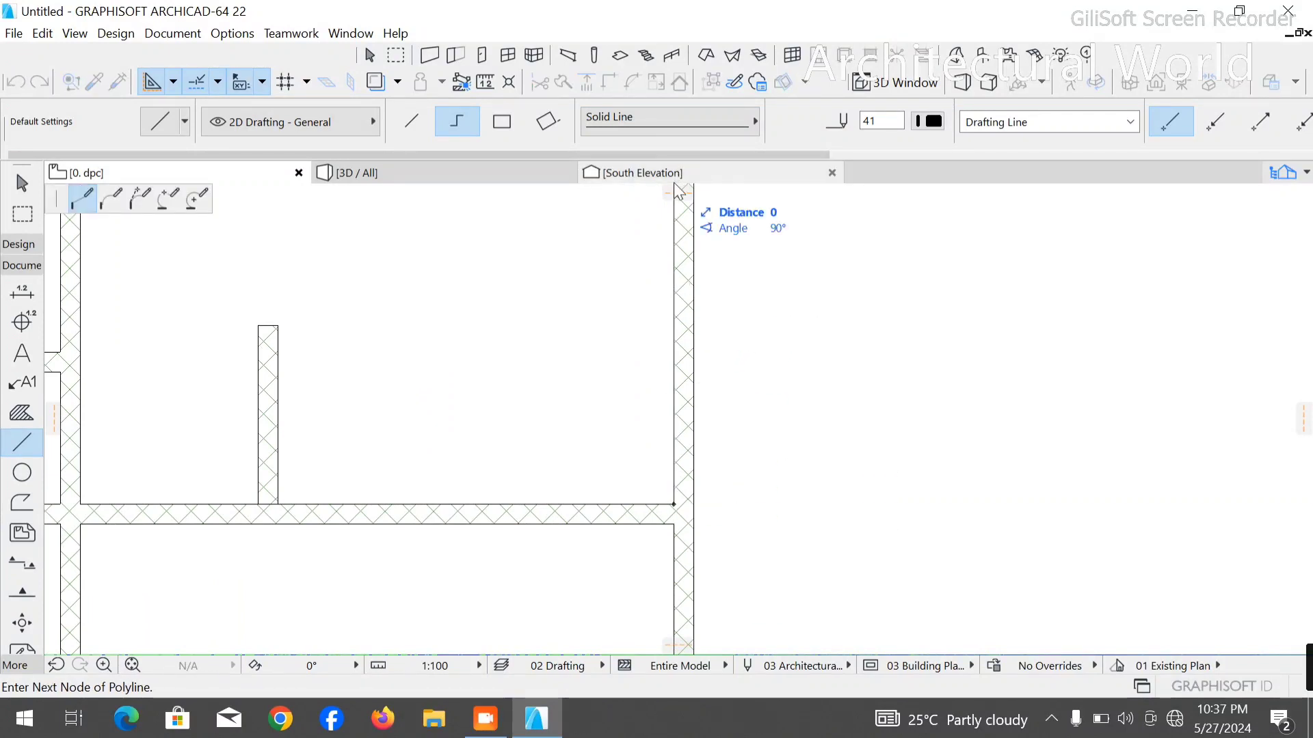
pyautogui.scroll(-5, 689, 439)
pyautogui.scroll(2, 688, 369)
pyautogui.scroll(2, 670, 361)
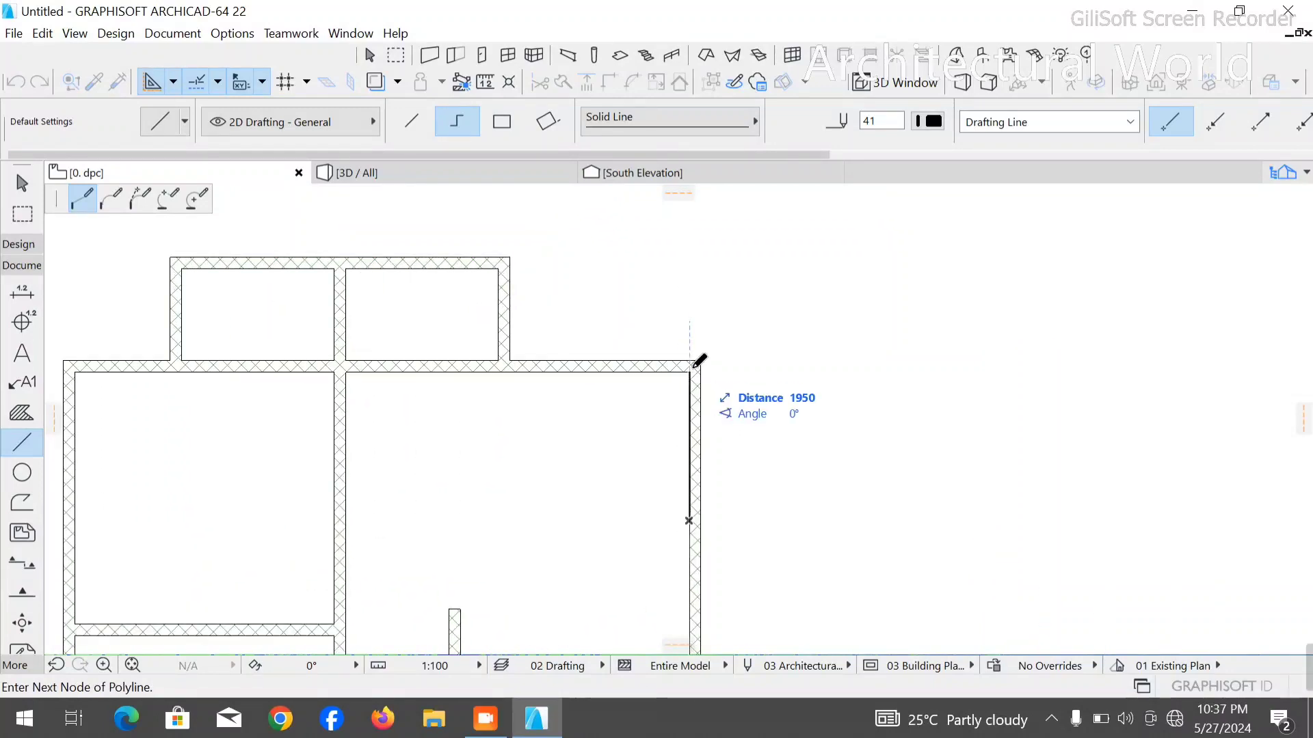
pyautogui.scroll(-1, 686, 356)
pyautogui.press('Escape')
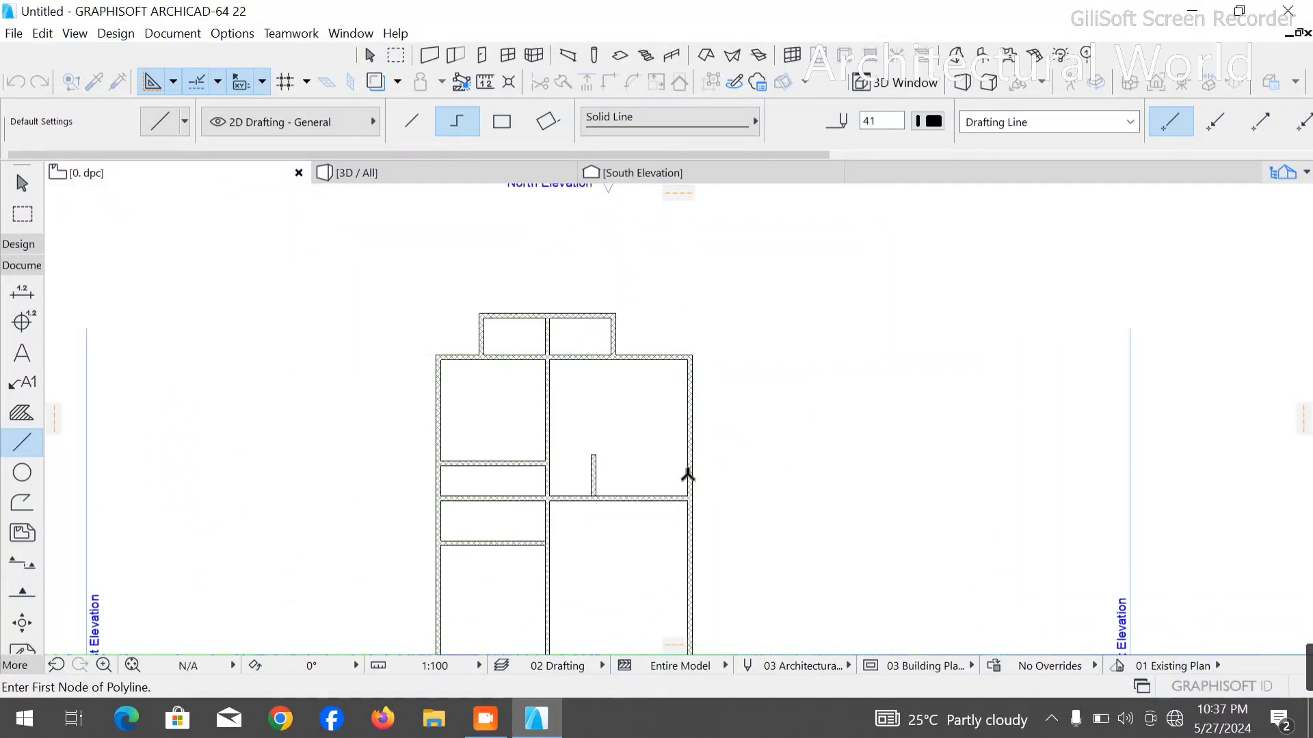
# - Draw a measuring polyline from the right room's lower outer corner, 2400 mm up the outer wall and across past the central wall
pyautogui.scroll(8, 677, 490)
pyautogui.click(718, 517)
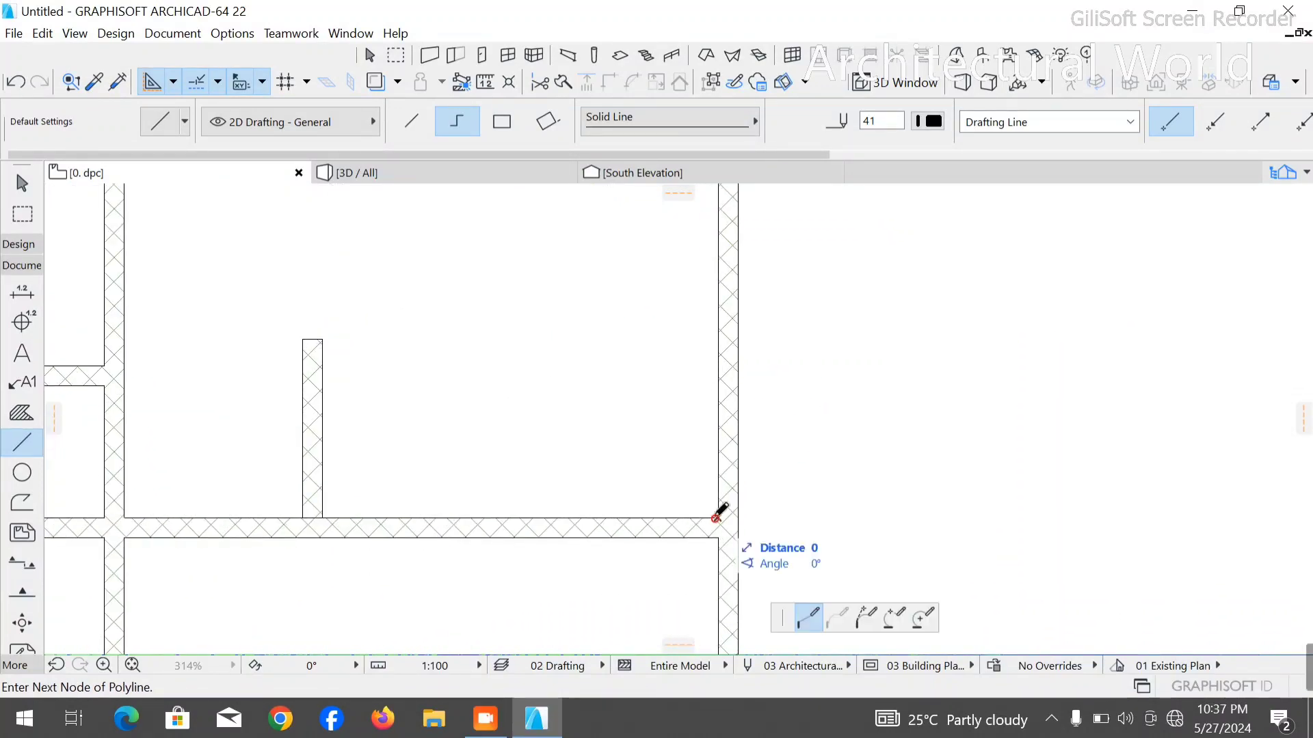
pyautogui.write('2400')
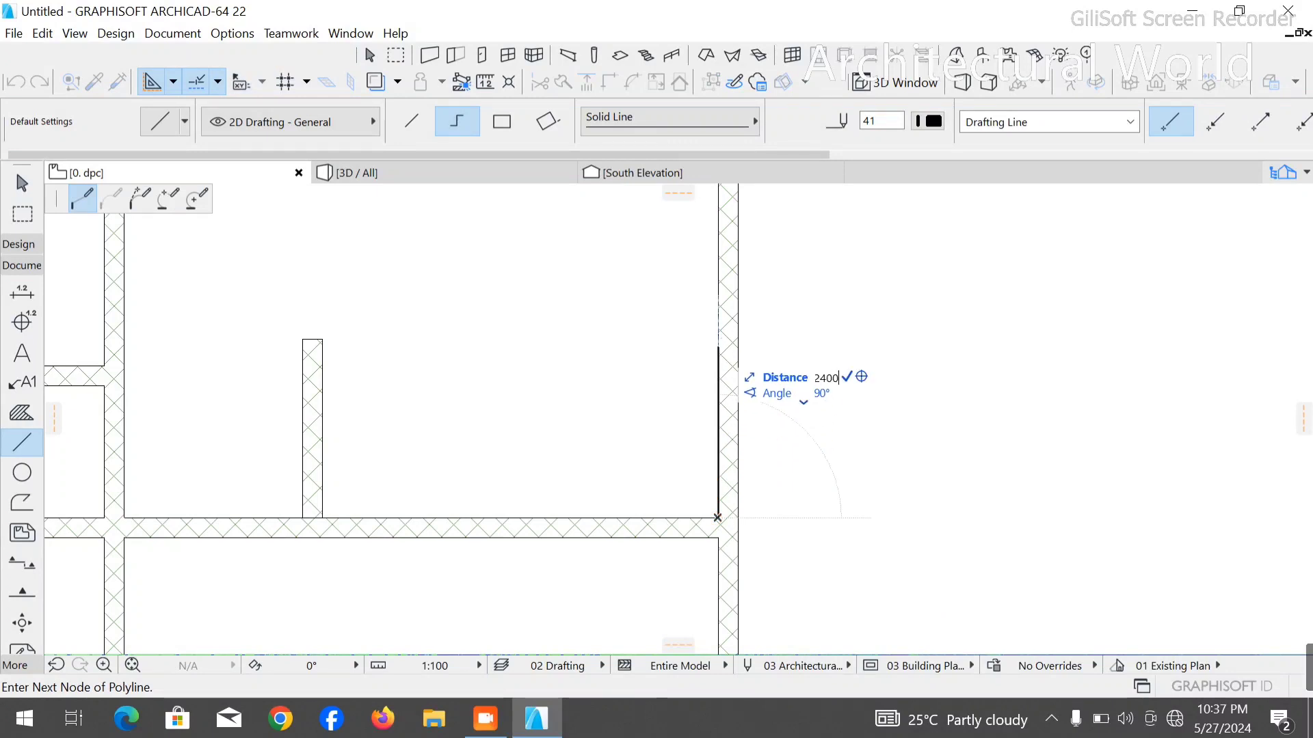
pyautogui.press('Return')
pyautogui.scroll(-5, 855, 387)
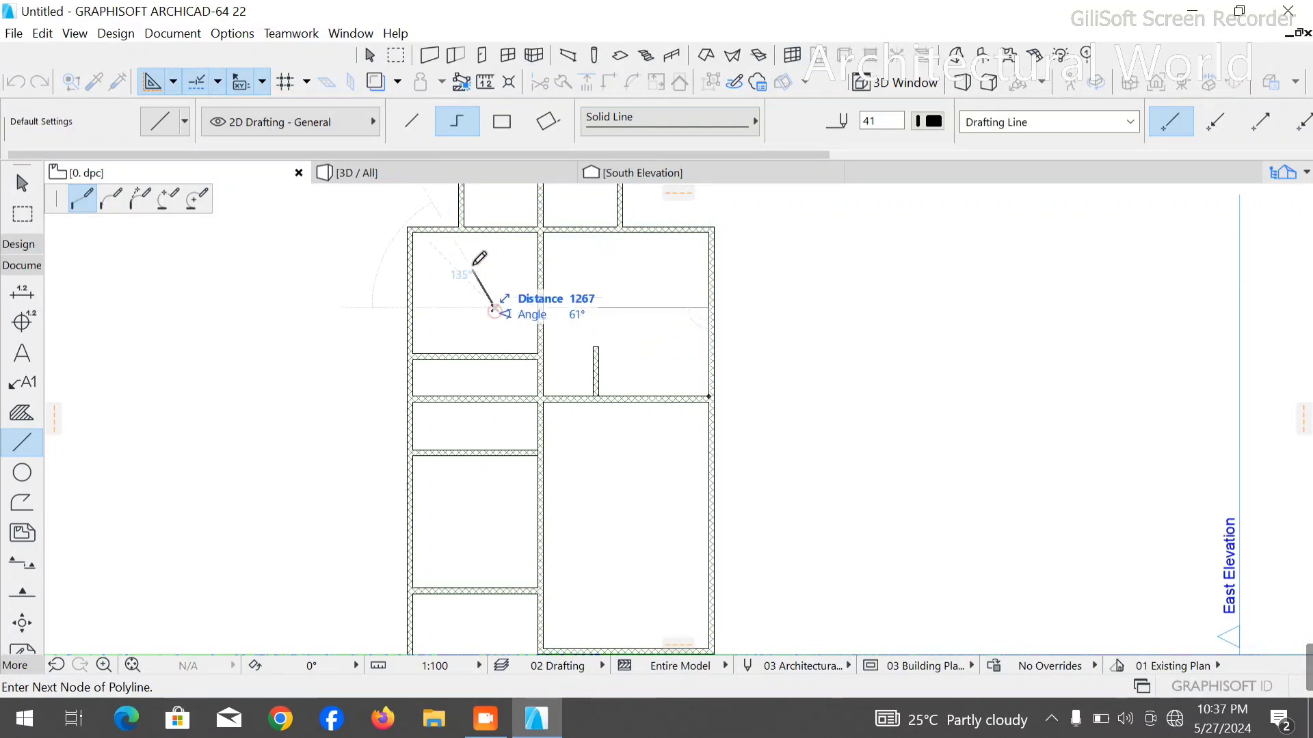
pyautogui.rightClick(473, 252)
pyautogui.click(500, 393)
pyautogui.press('Escape')
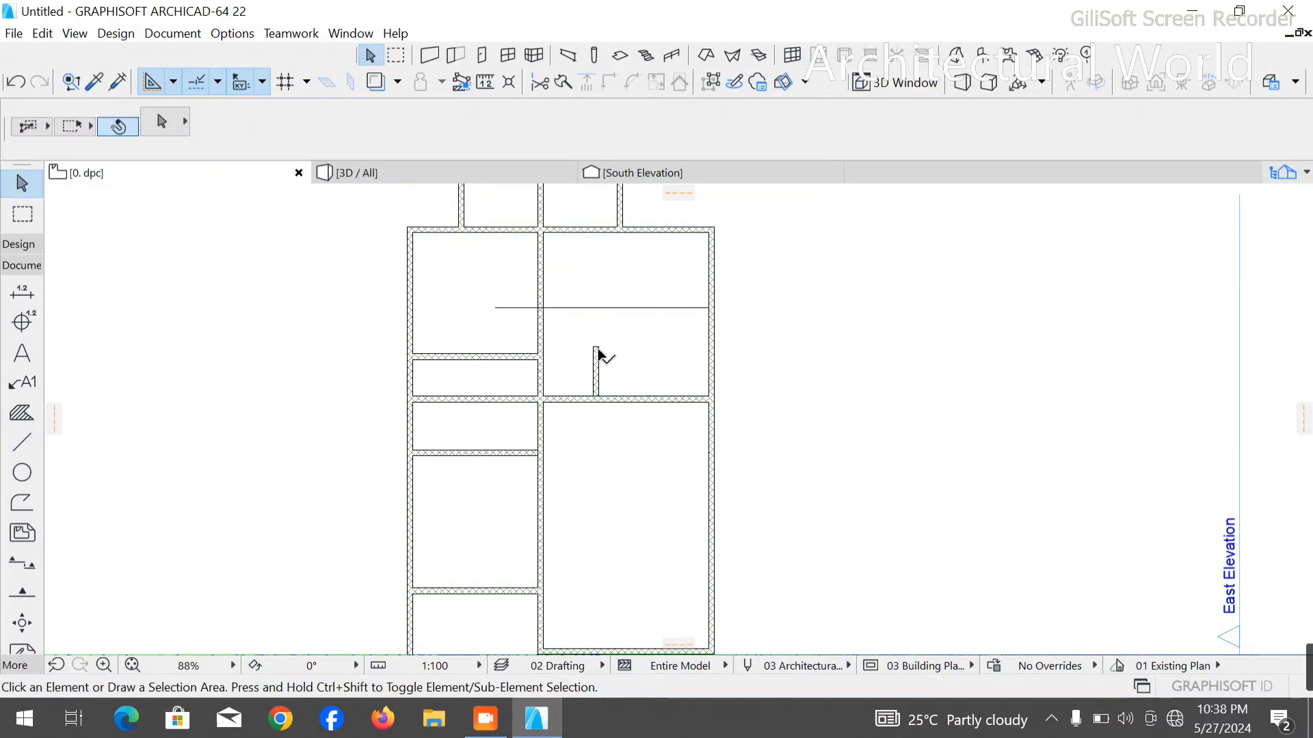
# - Stretch the short wall in the right room upward to just past the horizontal measuring line
pyautogui.click(596, 347)
pyautogui.click(593, 348)
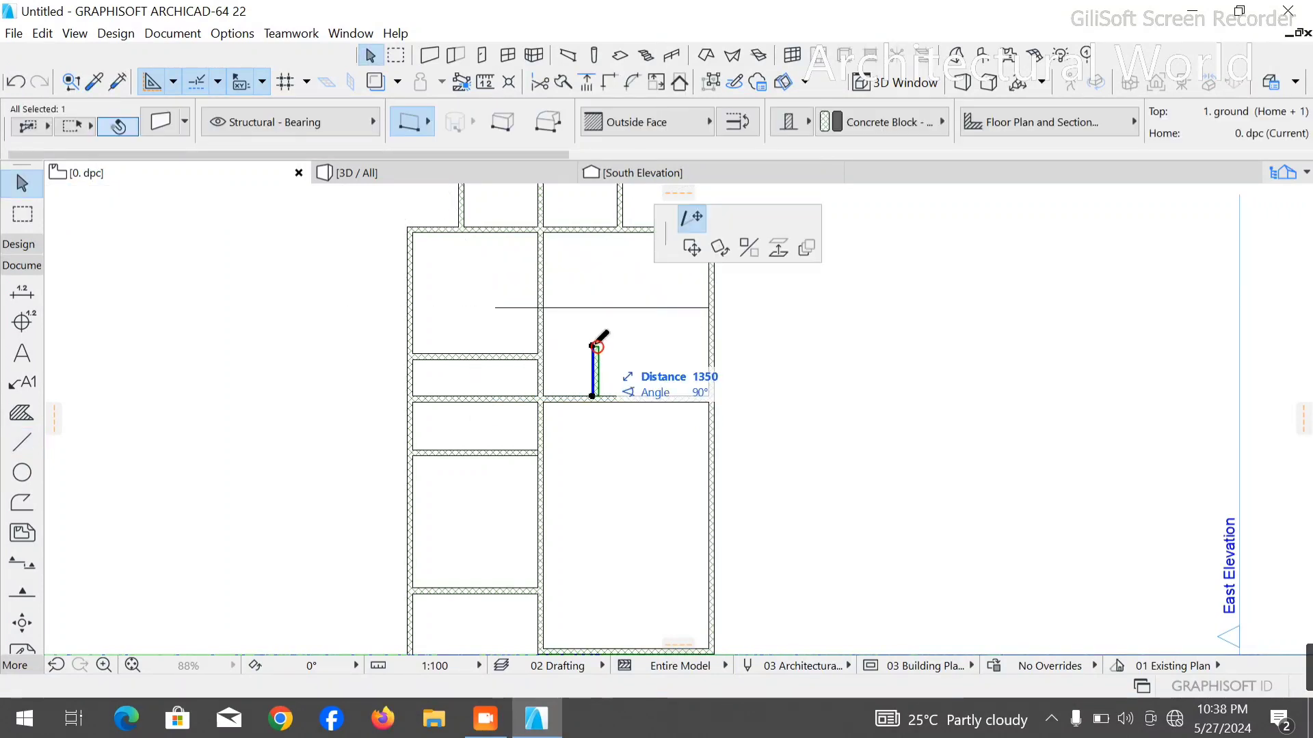
pyautogui.click(595, 297)
pyautogui.press('Escape')
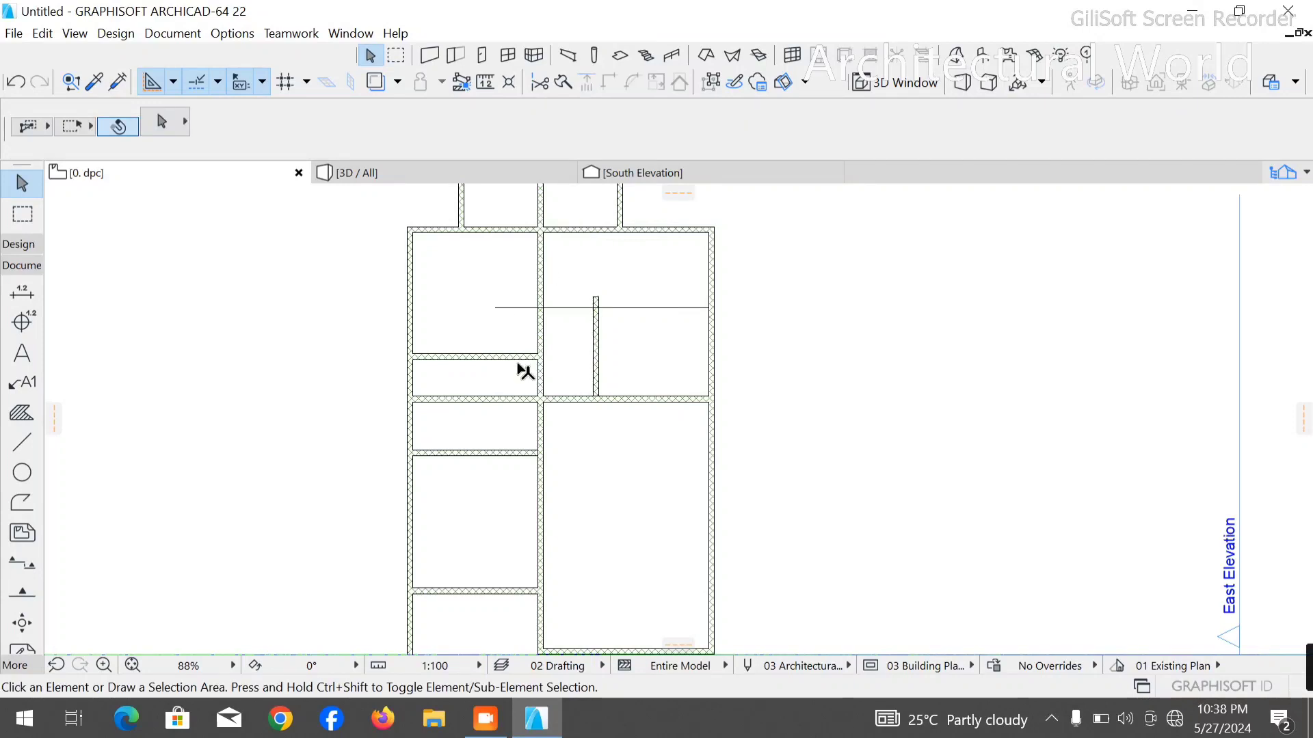
# - Copy the left column's upper partition into the right room, placing its end where the measuring line meets the right outer wall
pyautogui.click(522, 355)
pyautogui.hotkey('ctrl', 'd')
pyautogui.press('ctrl')
pyautogui.click(537, 358)
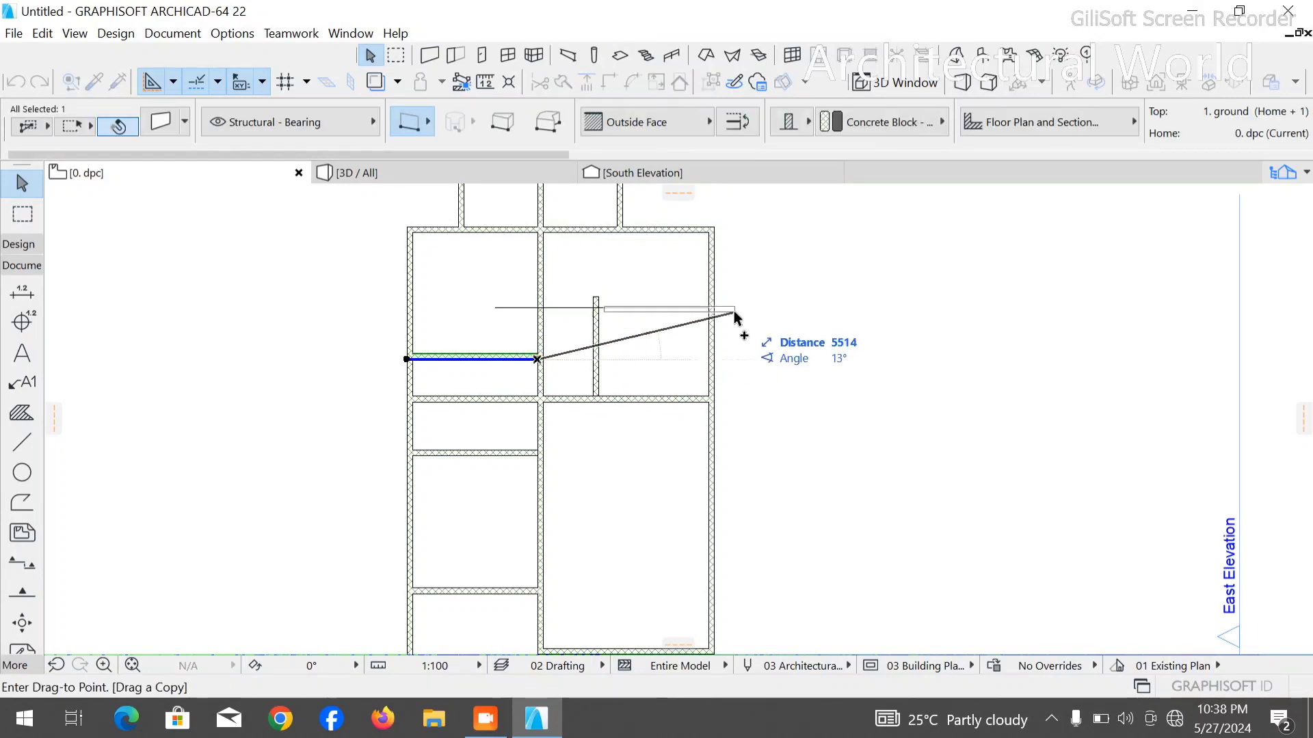
pyautogui.click(710, 309)
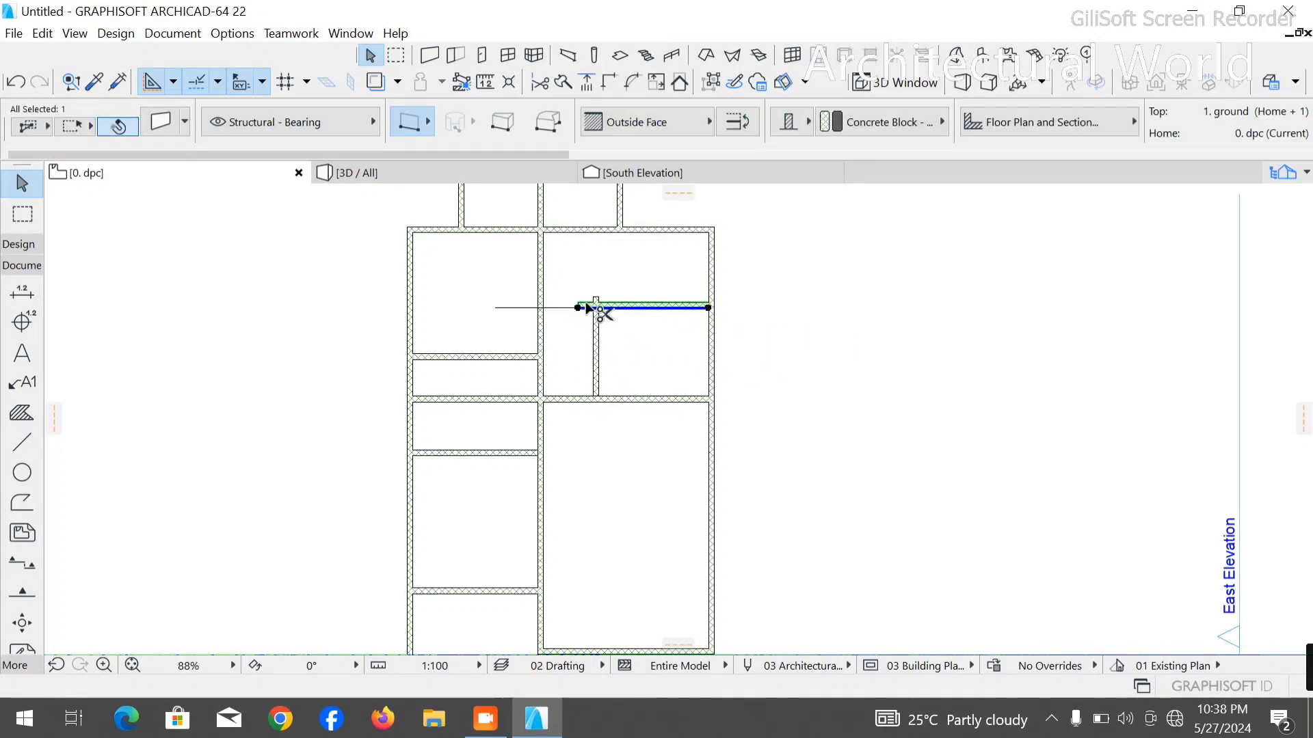
# - Stretch the copied partition to the central wall, and delete the measuring polyline
pyautogui.click(578, 309)
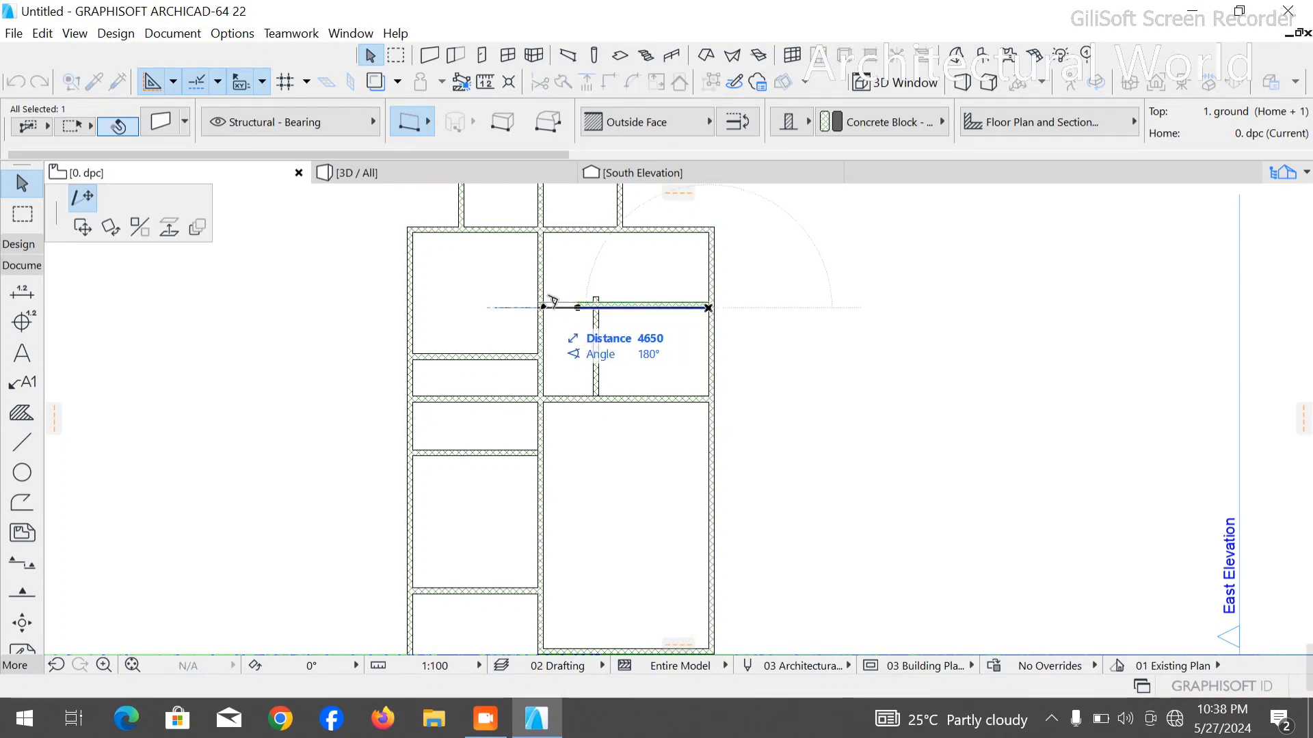
pyautogui.click(538, 308)
pyautogui.click(519, 309)
pyautogui.press('Escape')
# - Trim the short wall's stub above the new partition and the central wall segment beside the left column's upper narrow room
pyautogui.scroll(6, 577, 296)
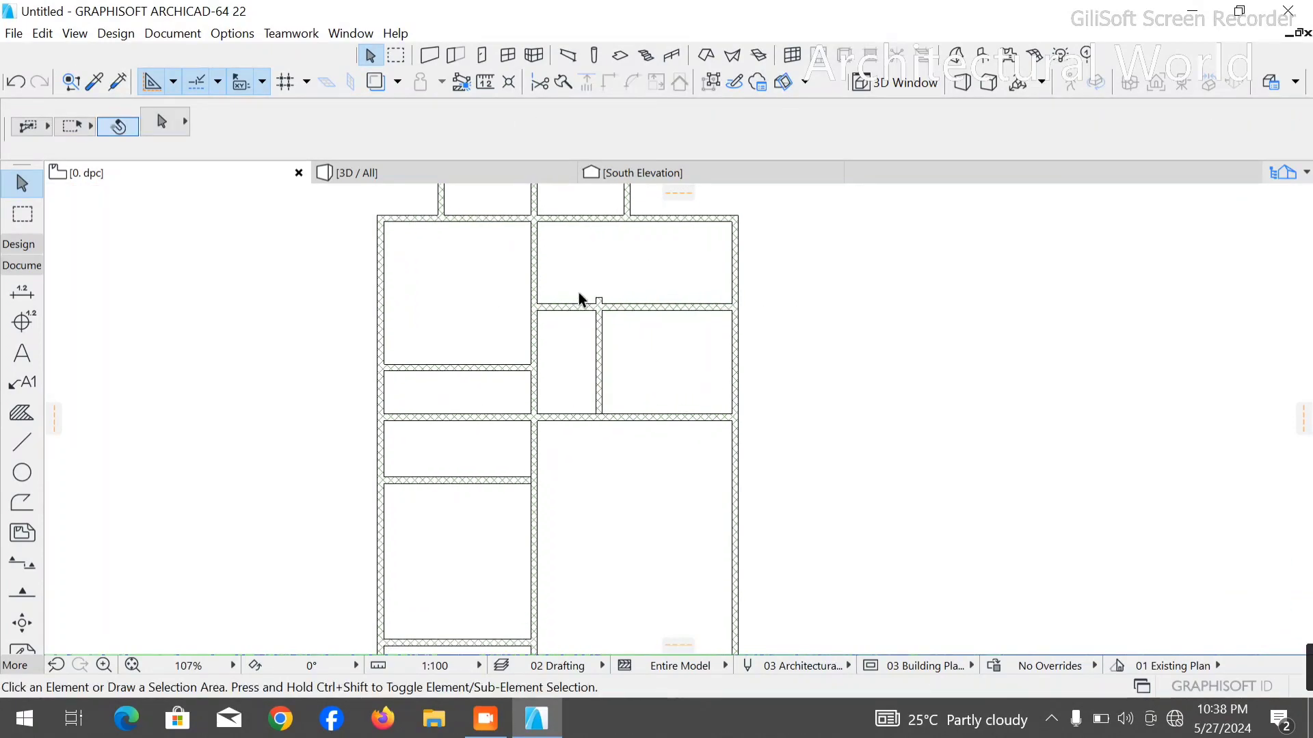
pyautogui.scroll(-9, 623, 315)
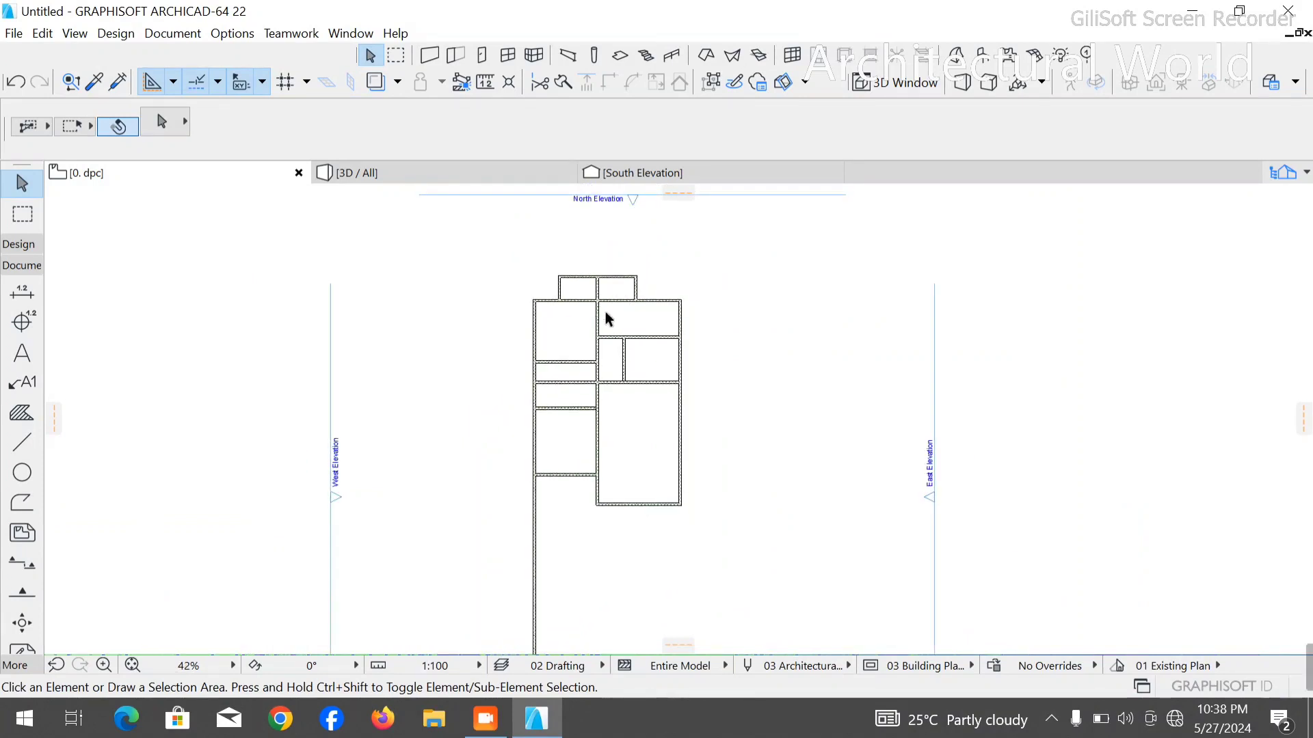
pyautogui.scroll(6, 597, 389)
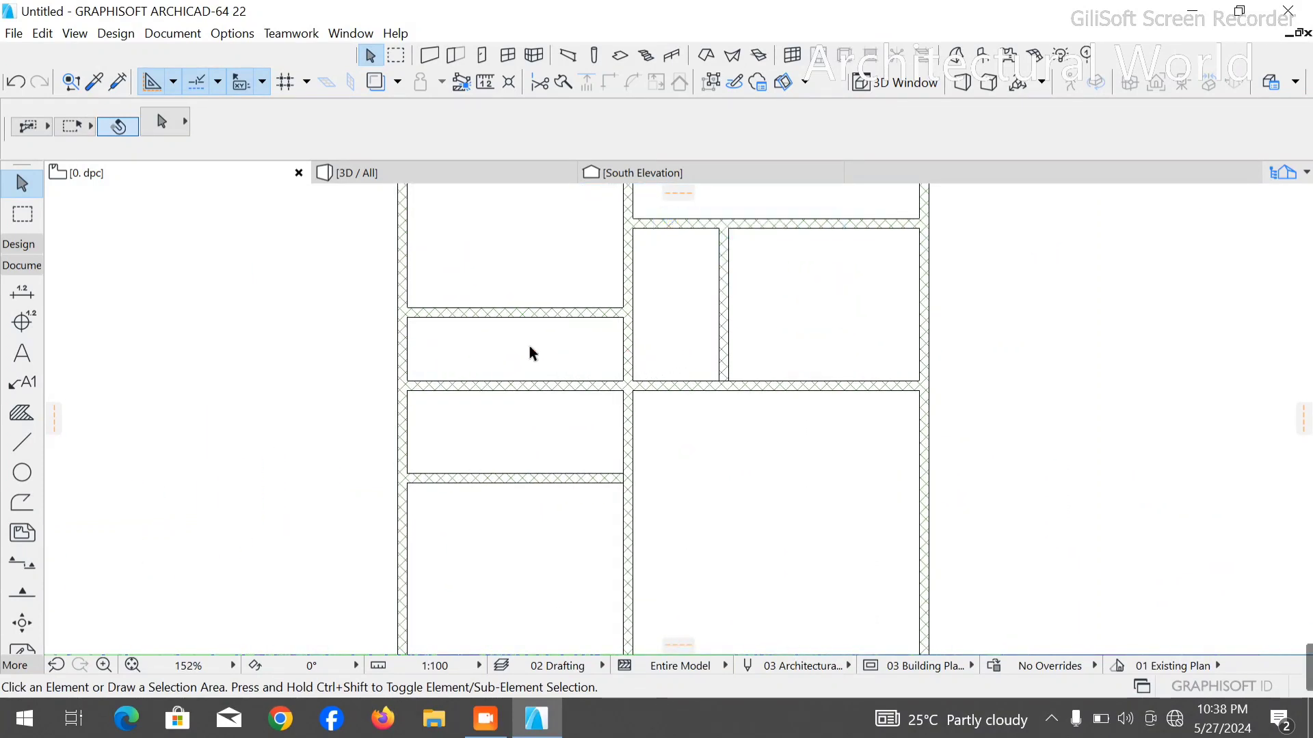
pyautogui.keyDown('ctrl'); pyautogui.click(628, 349); pyautogui.keyUp('ctrl')
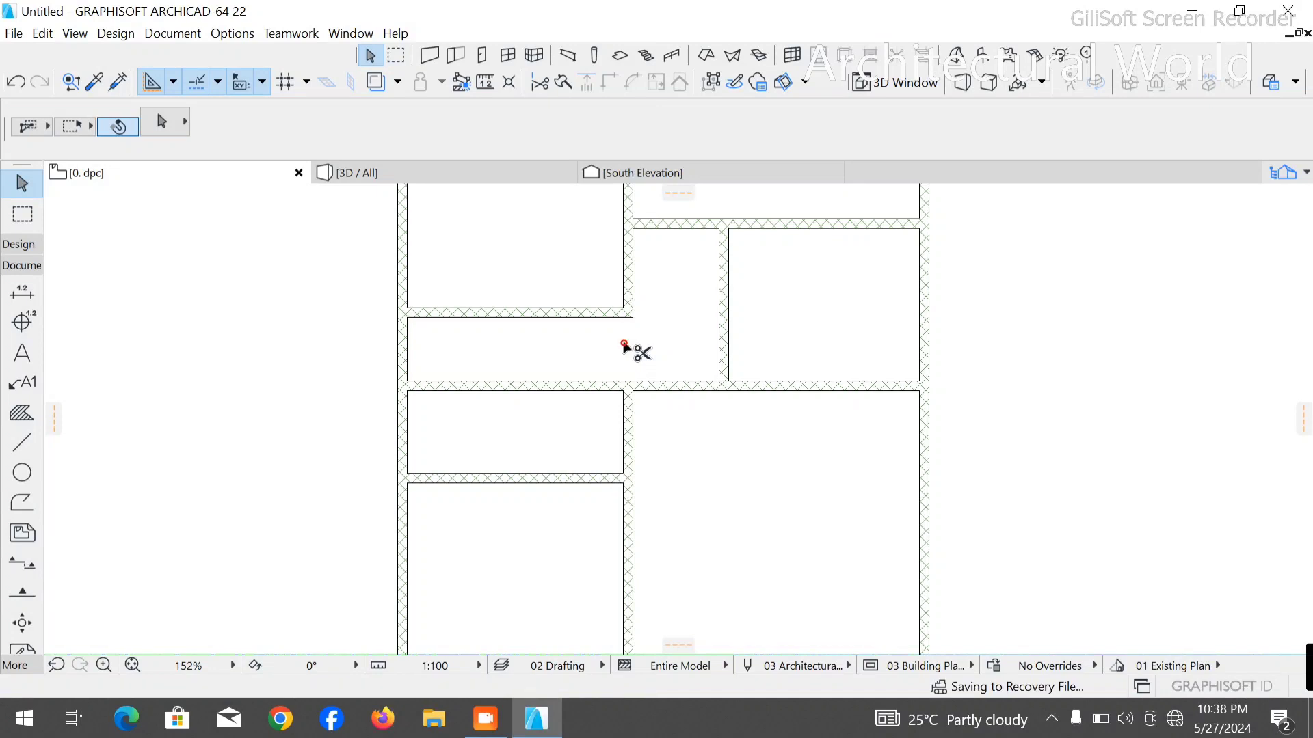
# - Draw a stepped polyline from the lower narrow room's corner at the central wall, 1000 mm along its partition, up past the right room's new partition and across
pyautogui.click(22, 442)
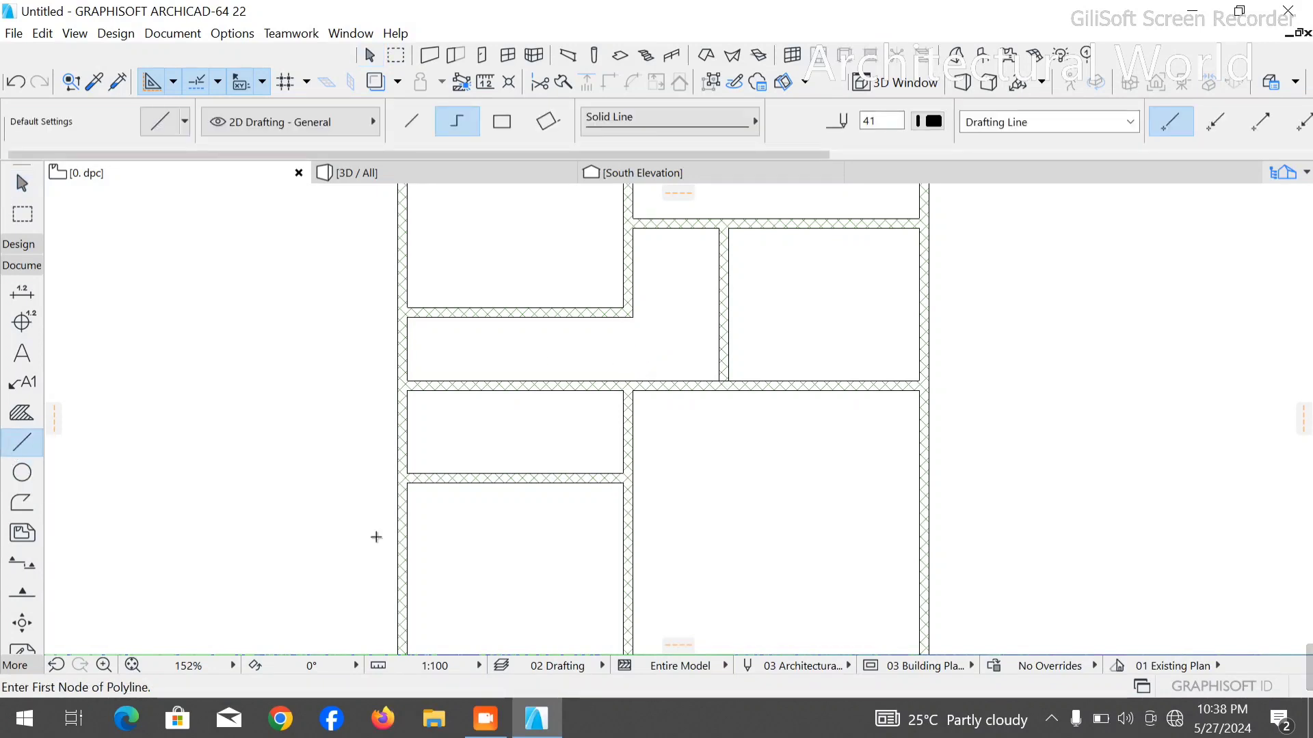
pyautogui.click(623, 474)
pyautogui.write('100')
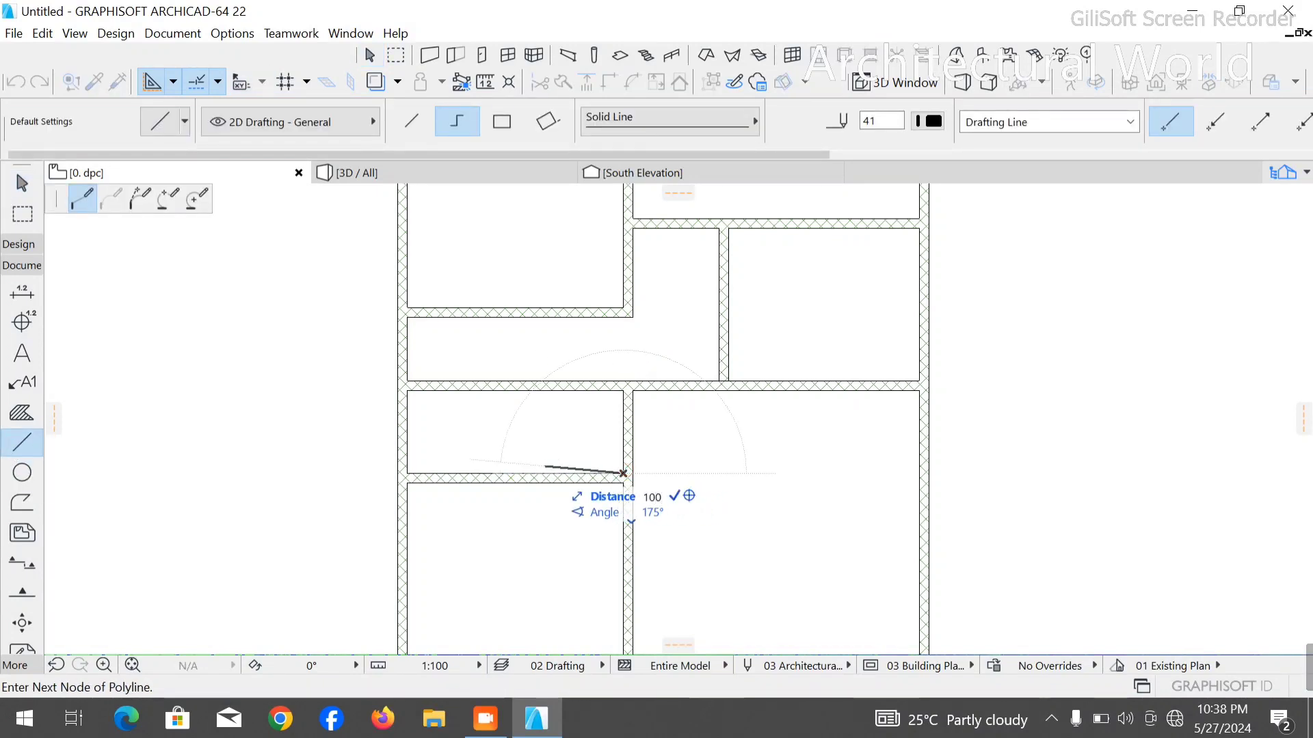
pyautogui.press('Escape')
pyautogui.write('100')
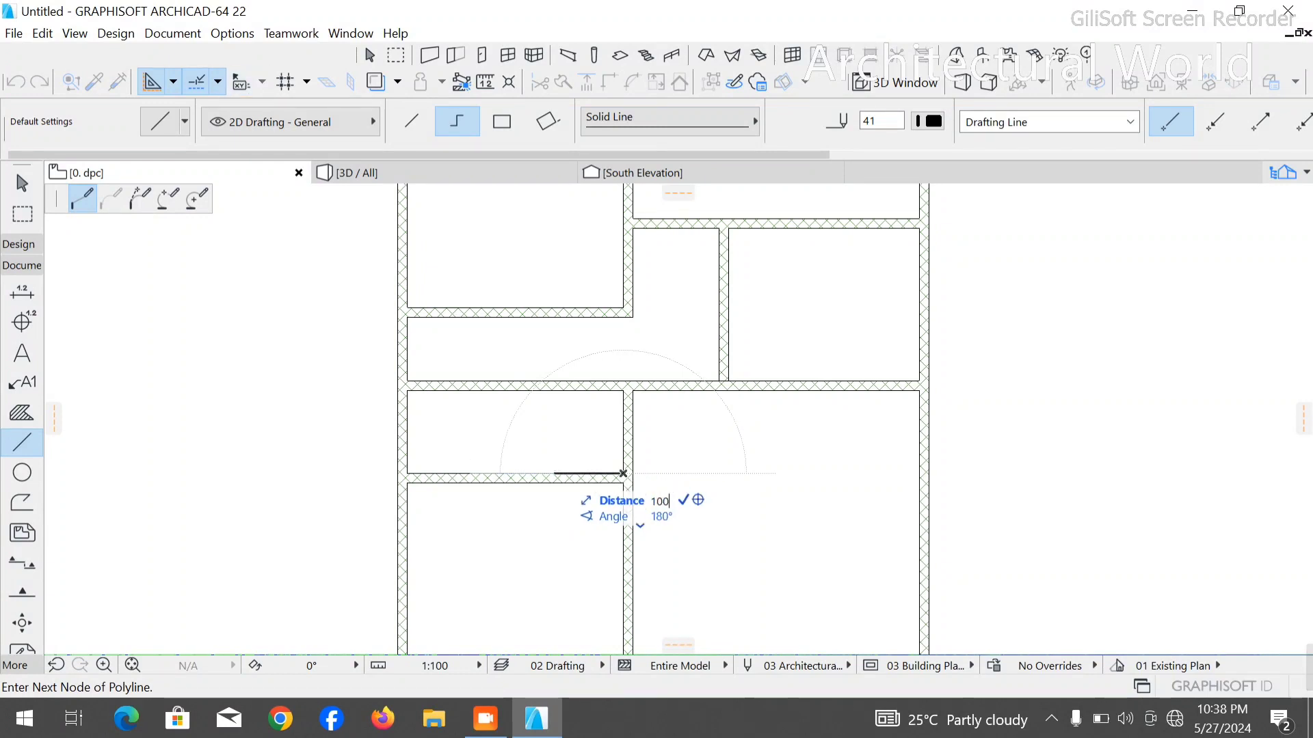
pyautogui.write('0')
pyautogui.press('Return')
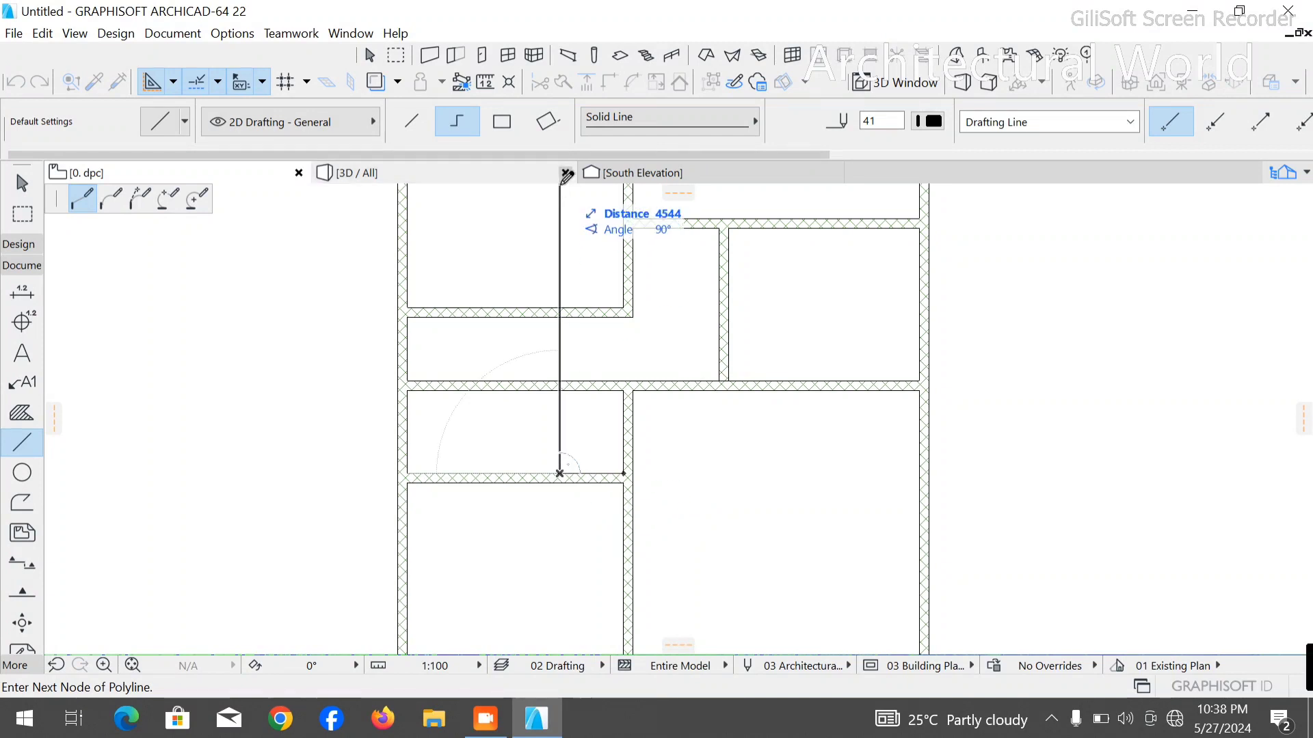
pyautogui.click(561, 202)
pyautogui.rightClick(767, 204)
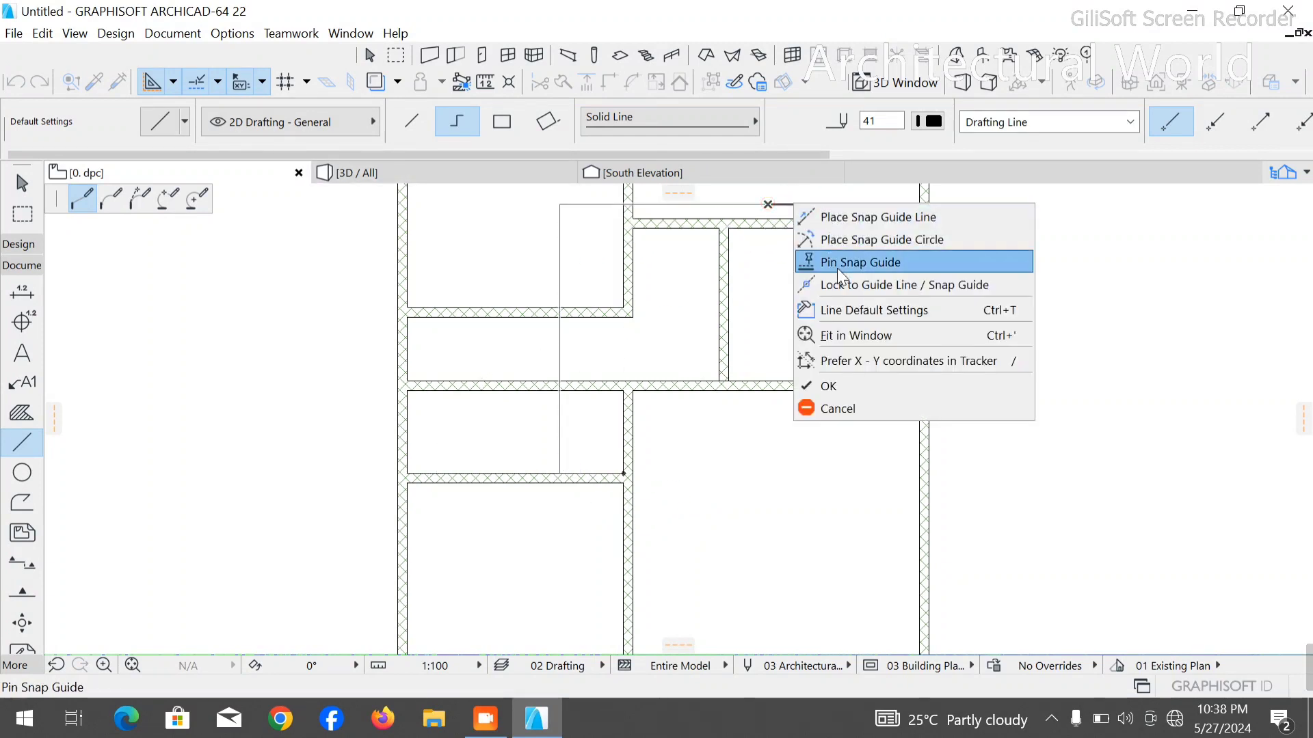
pyautogui.click(844, 384)
# - Copy the right room's short partition into the narrow rooms, placing its lower end at the polyline's 1000 mm corner, and delete the polyline
pyautogui.click(736, 335)
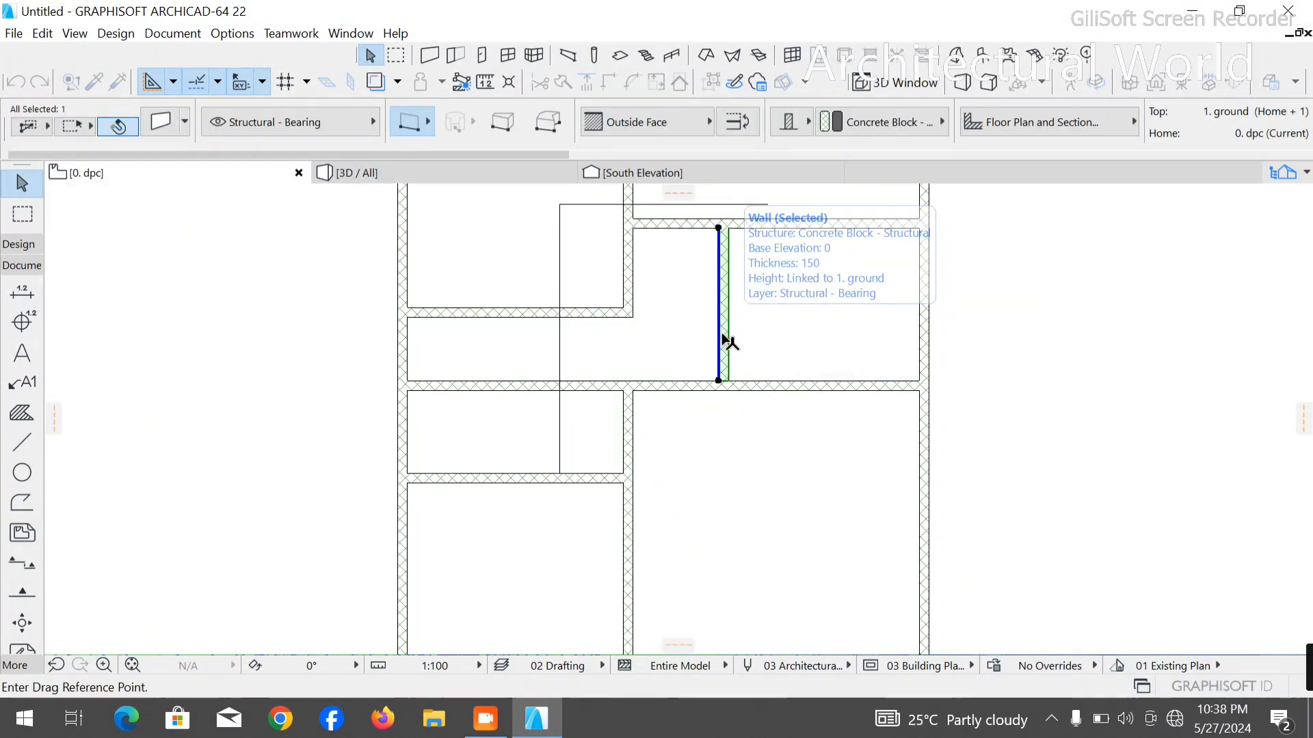
pyautogui.hotkey('ctrl', 'shift', 'd')
pyautogui.click(727, 381)
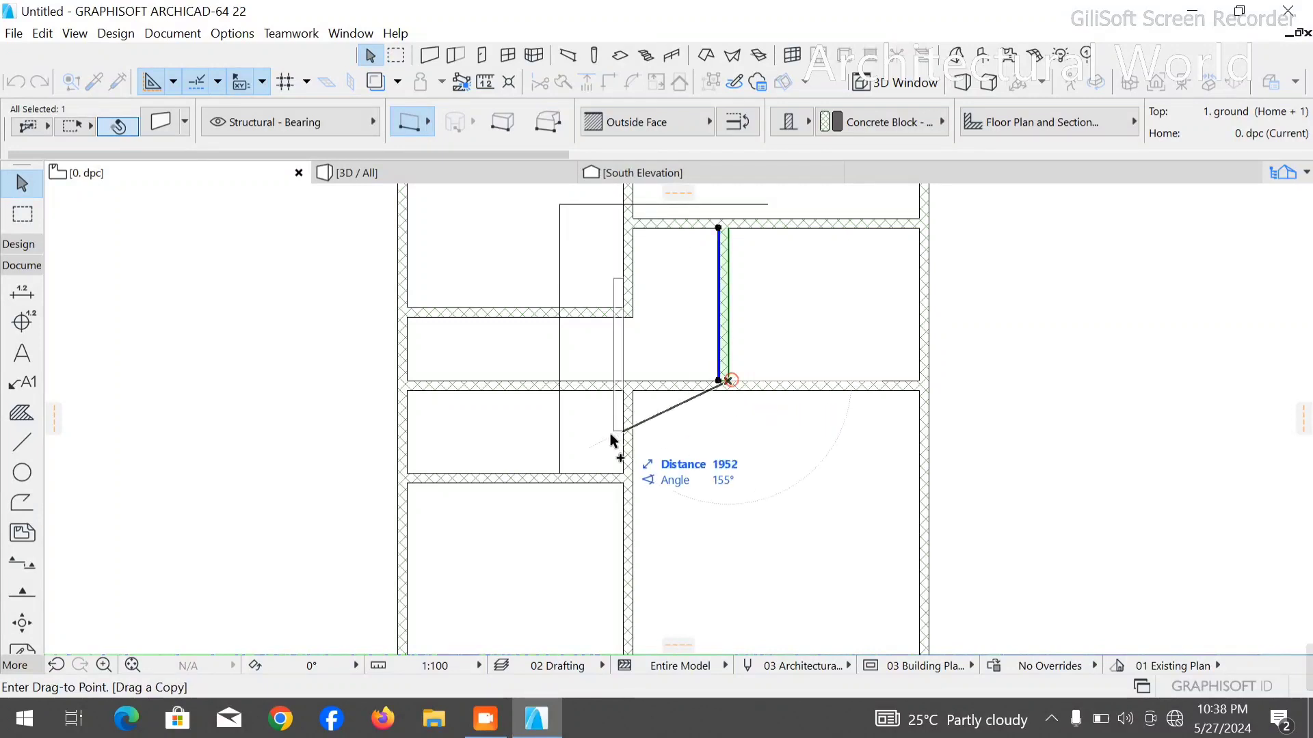
pyautogui.click(560, 474)
pyautogui.click(550, 320)
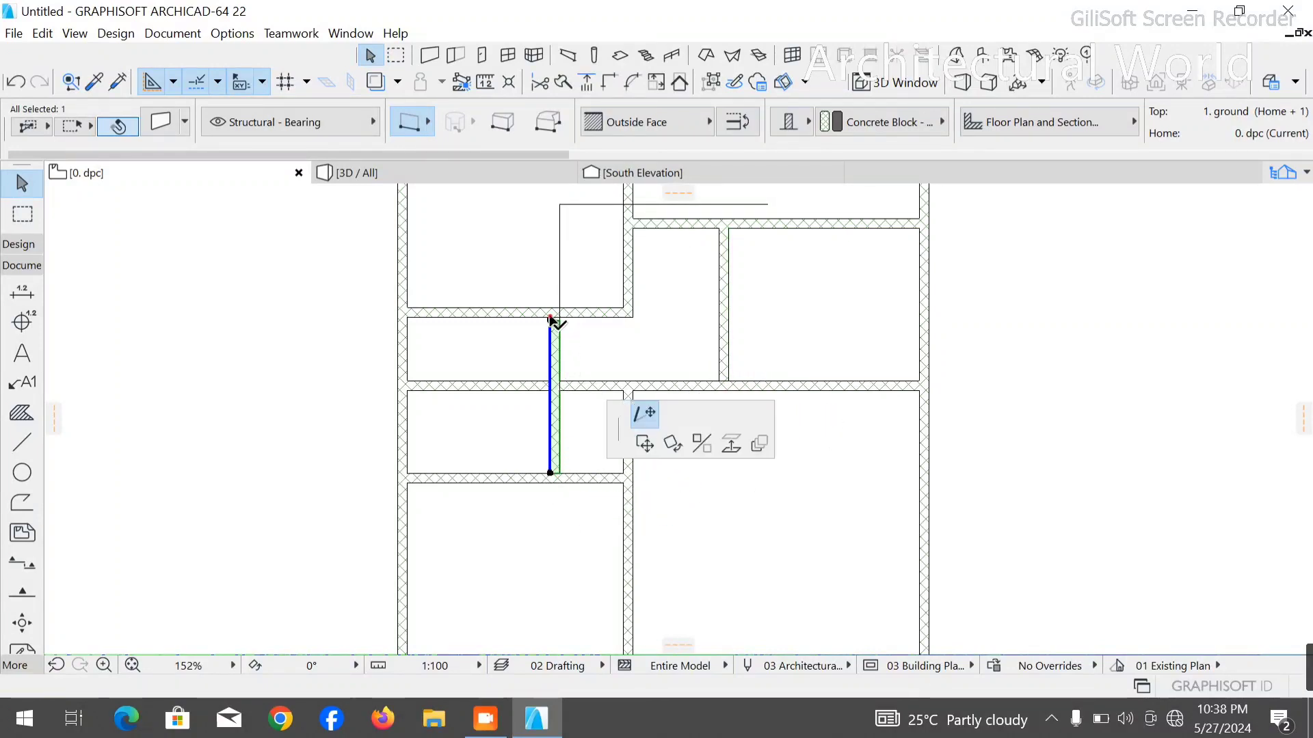
pyautogui.click(560, 269)
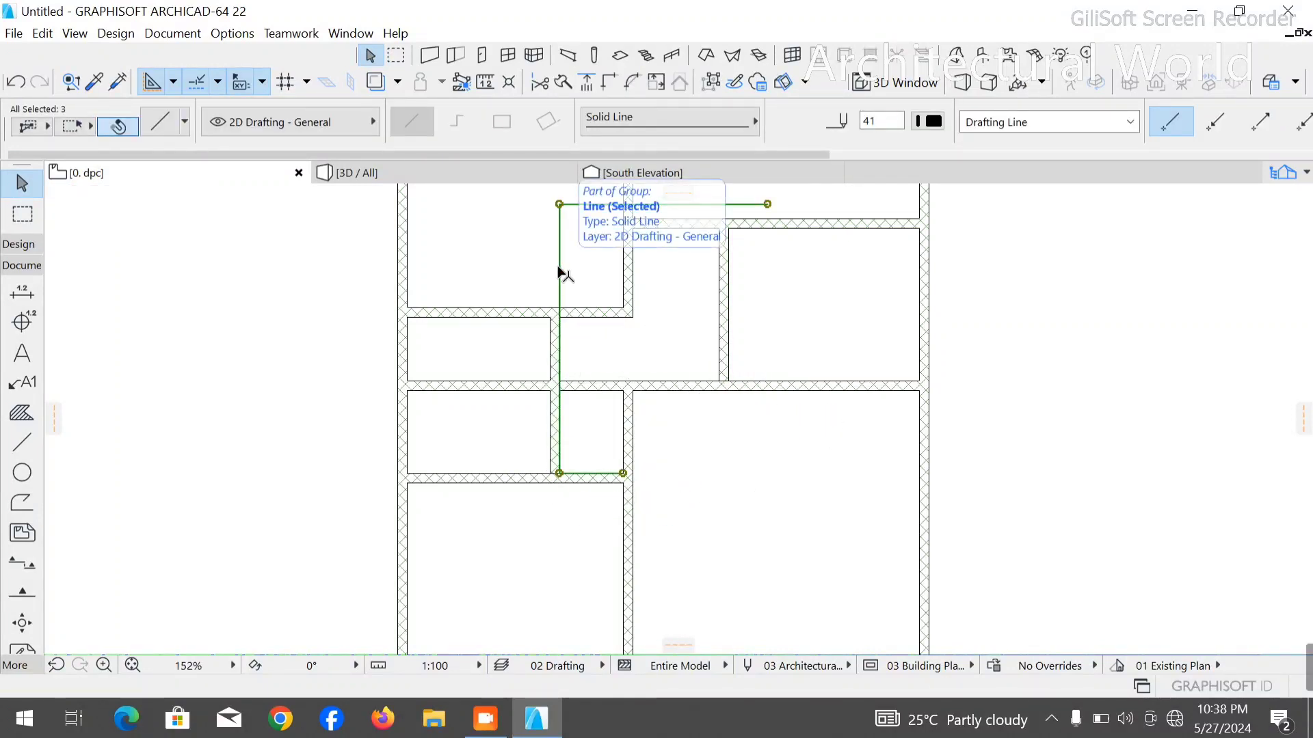
pyautogui.press('Delete')
# - Stretch the copied partition's lower end to the far face of the wall beneath the lower narrow room
pyautogui.scroll(4, 545, 535)
pyautogui.click(579, 365)
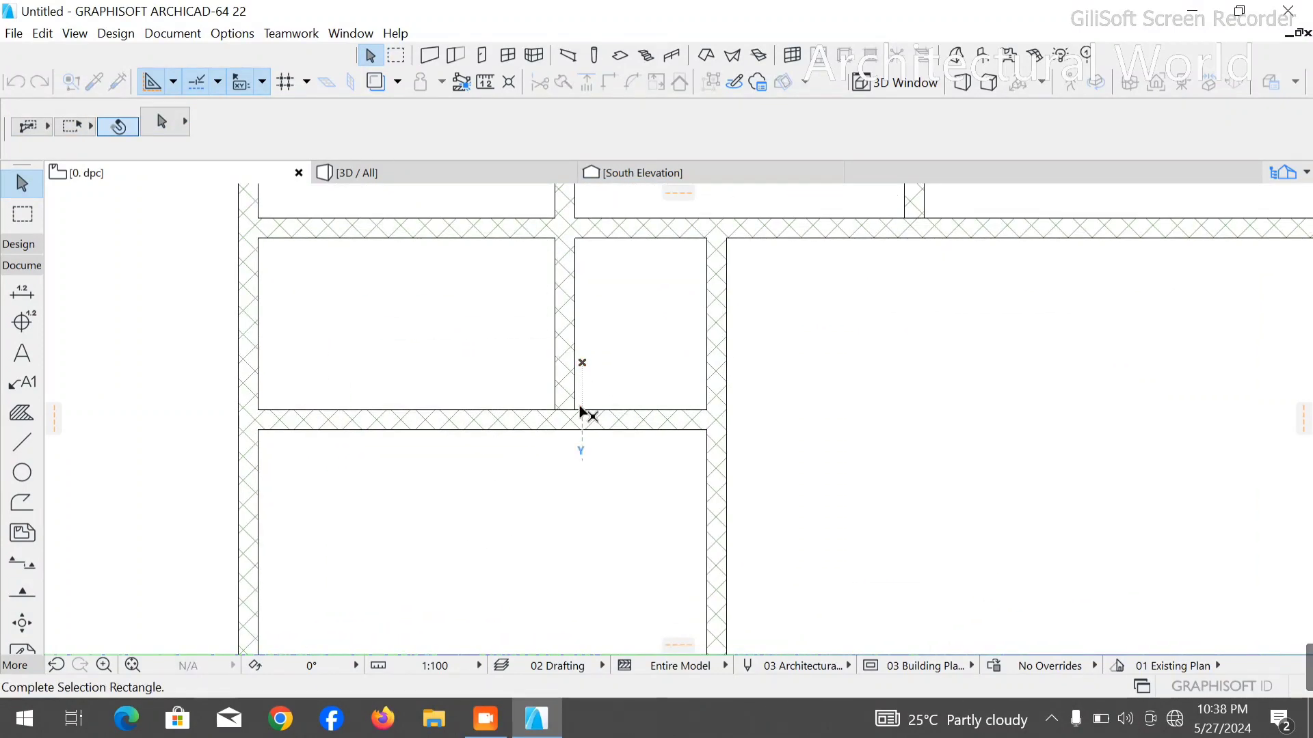
pyautogui.click(572, 380)
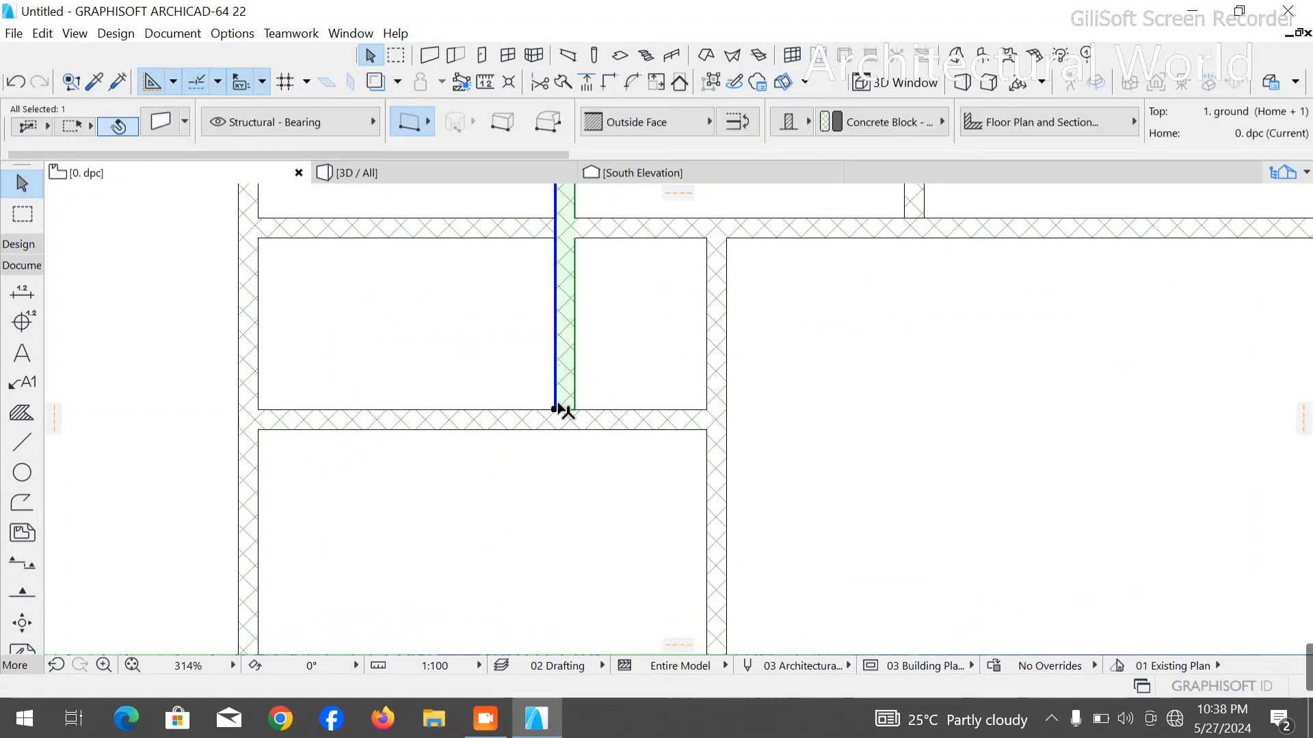
pyautogui.click(556, 409)
pyautogui.click(556, 429)
pyautogui.scroll(-5, 488, 491)
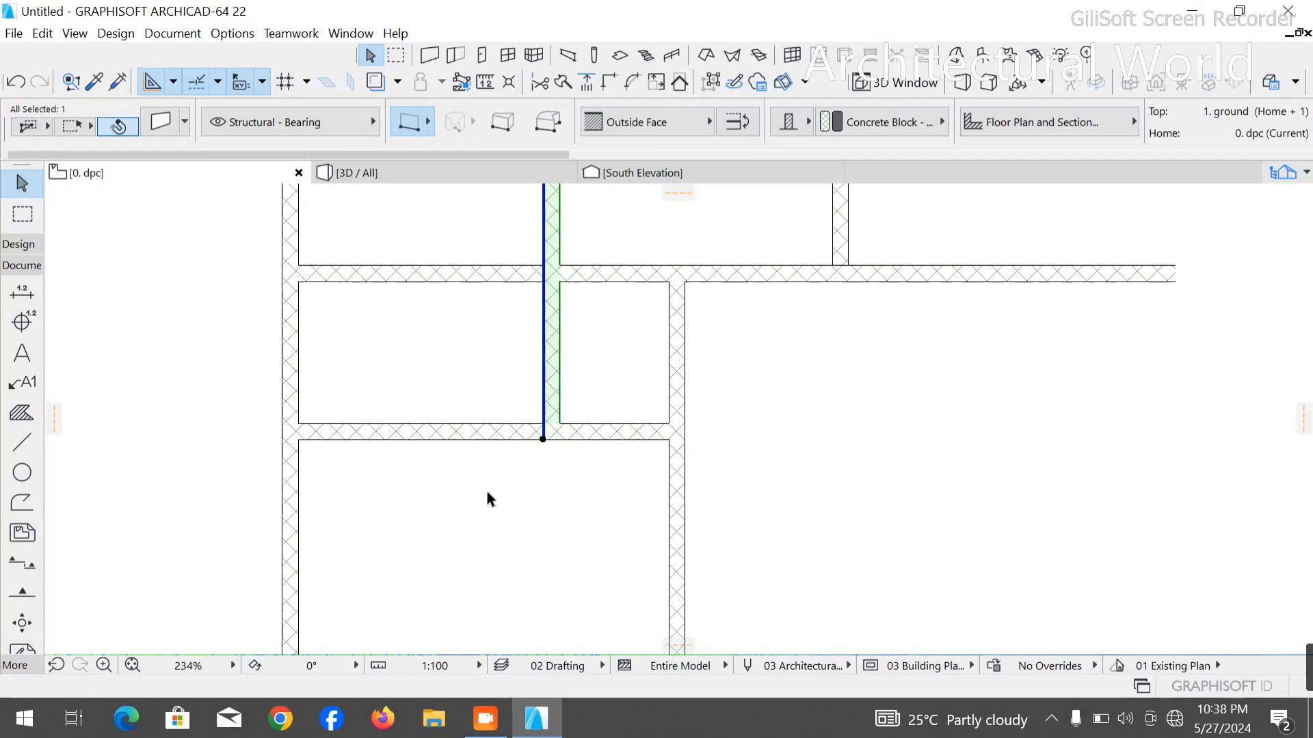
# - Stretch the right room's short partition to the lower face of the horizontal wall, and trim that wall between the copied partition and the central wall
pyautogui.click(658, 326)
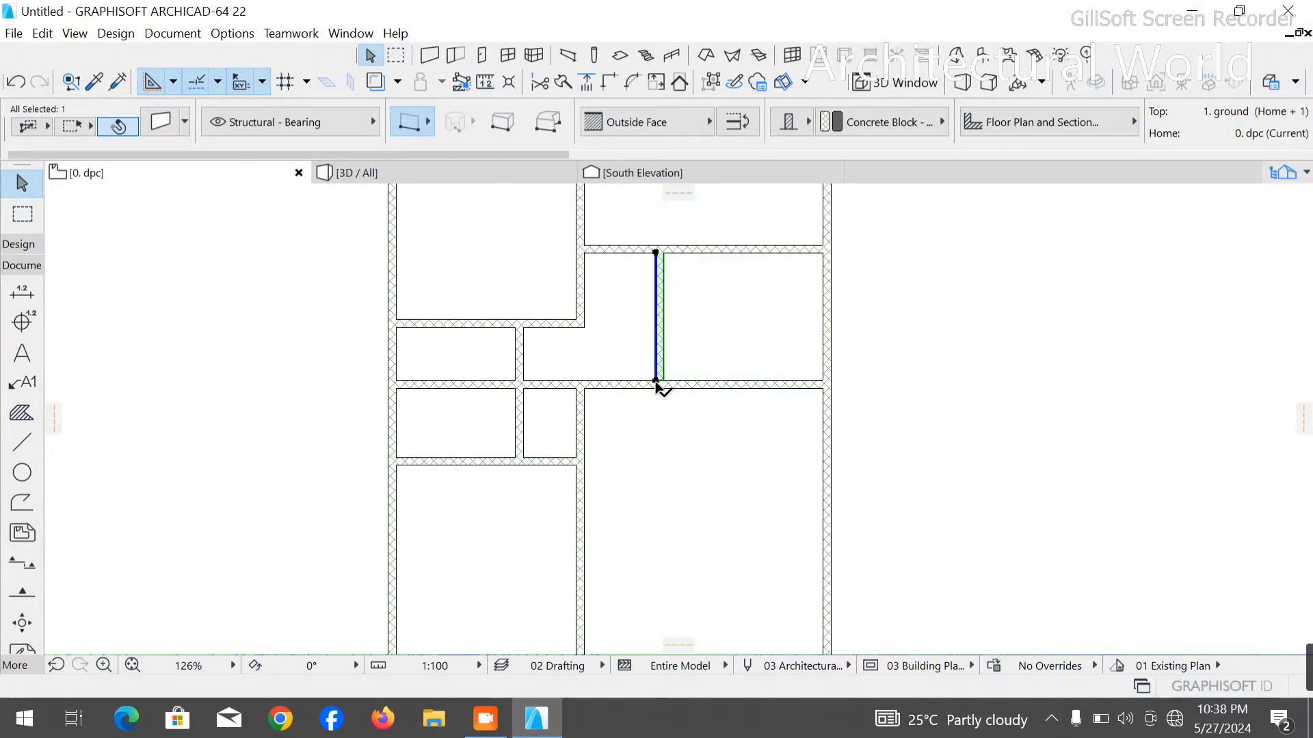
pyautogui.click(656, 382)
pyautogui.press('Escape')
pyautogui.press('Escape')
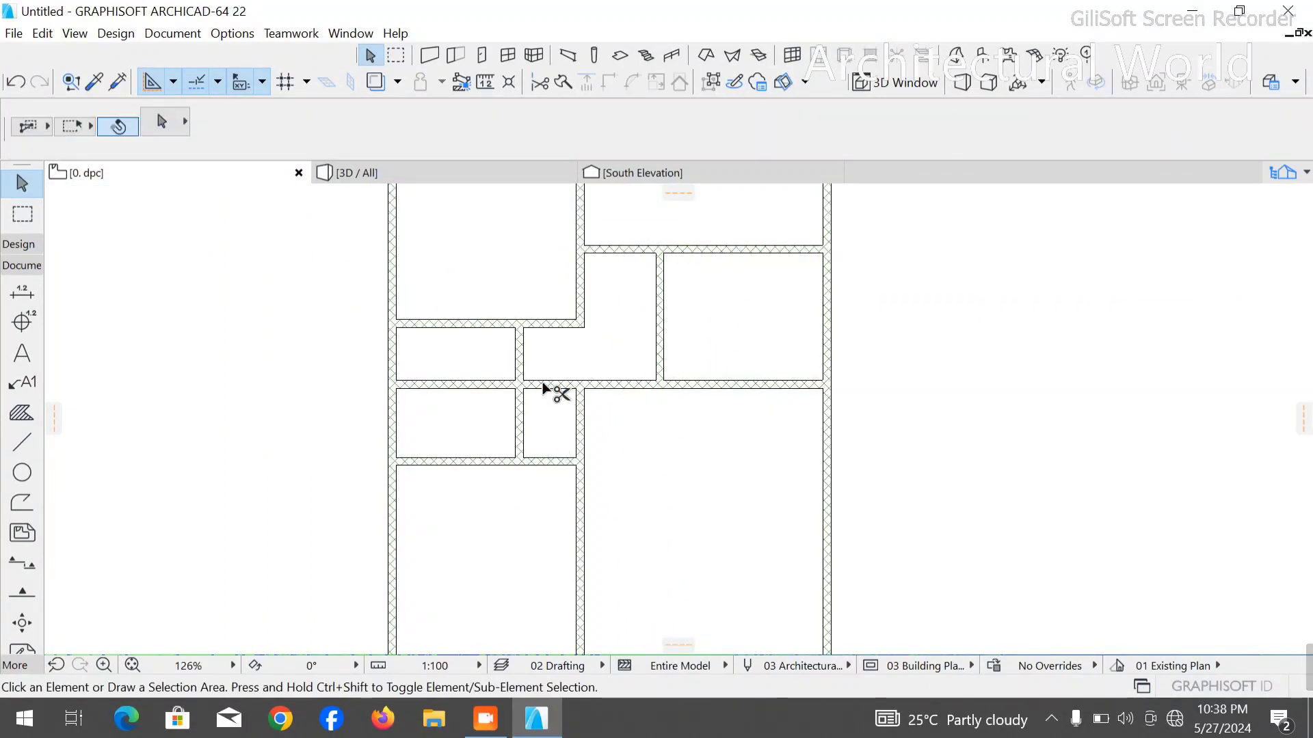
pyautogui.click(613, 425)
pyautogui.click(634, 405)
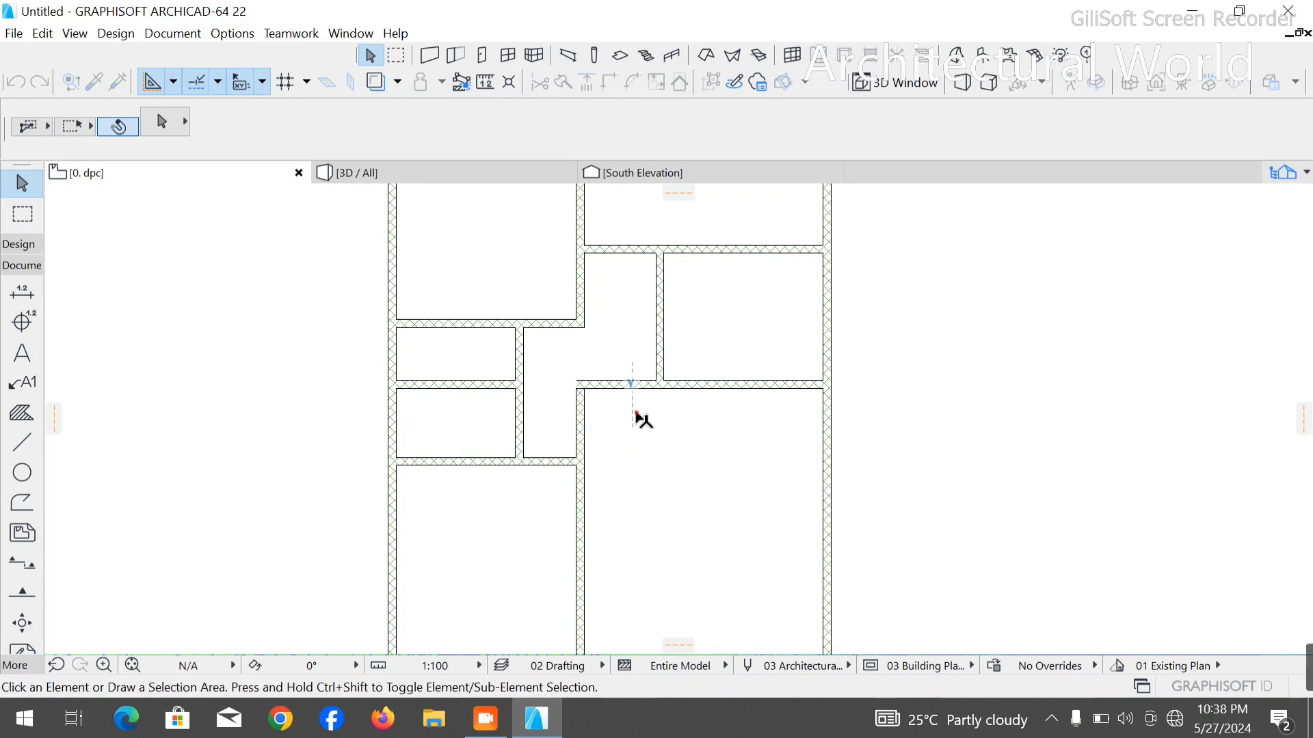
pyautogui.click(577, 436)
pyautogui.scroll(1, 572, 376)
pyautogui.scroll(8, 572, 376)
pyautogui.click(594, 449)
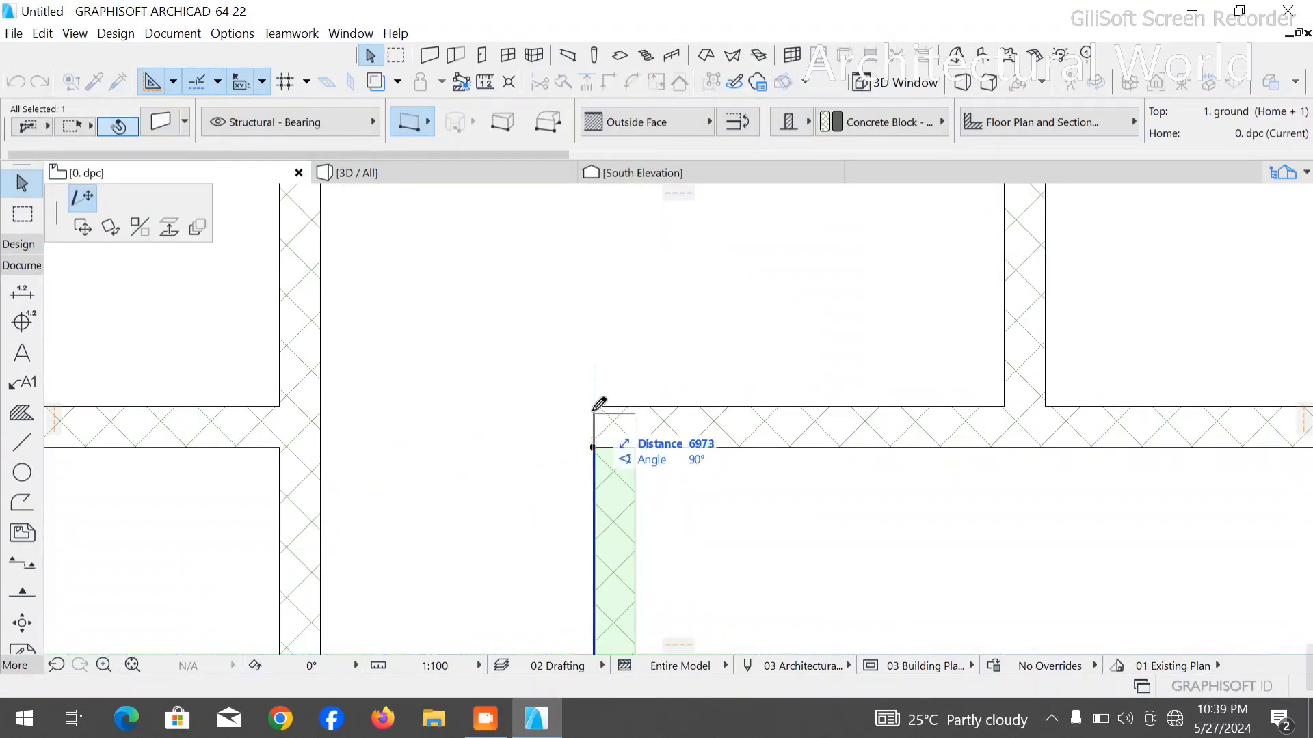
pyautogui.press('Escape')
pyautogui.click(679, 429)
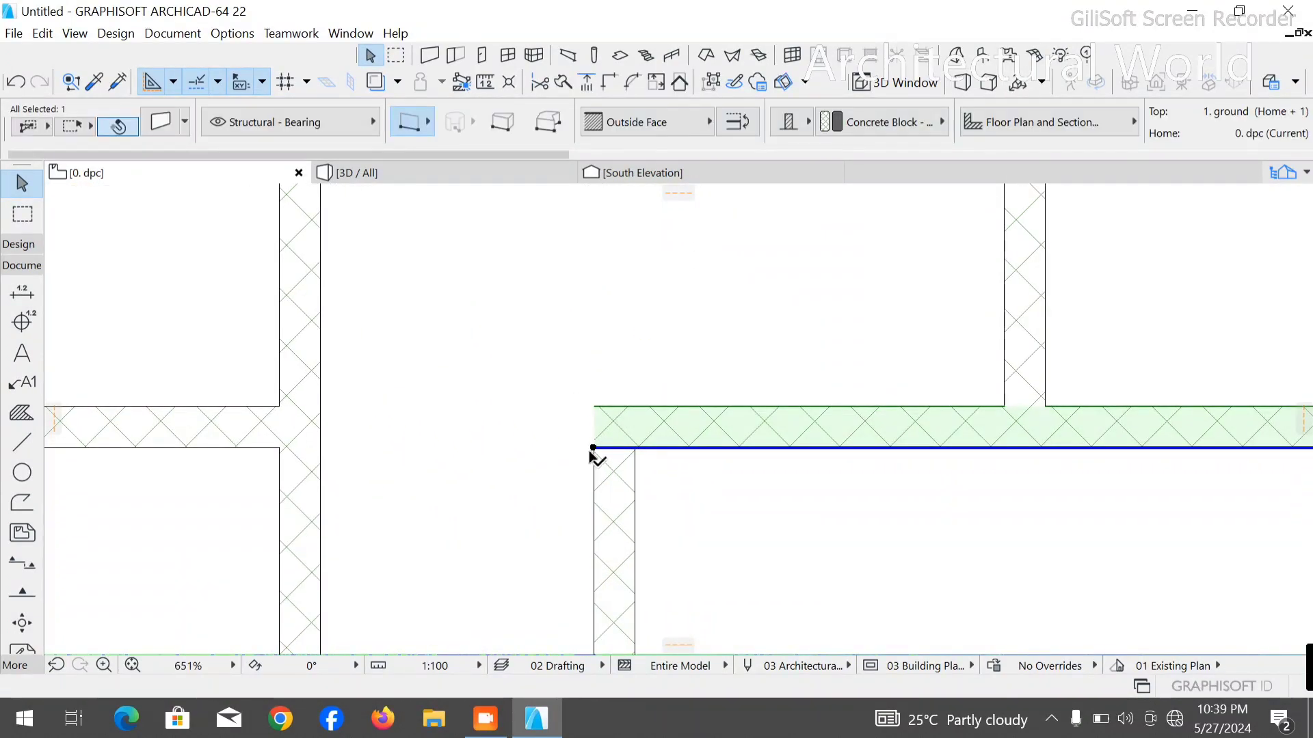
pyautogui.click(593, 448)
pyautogui.press('Escape')
pyautogui.click(687, 490)
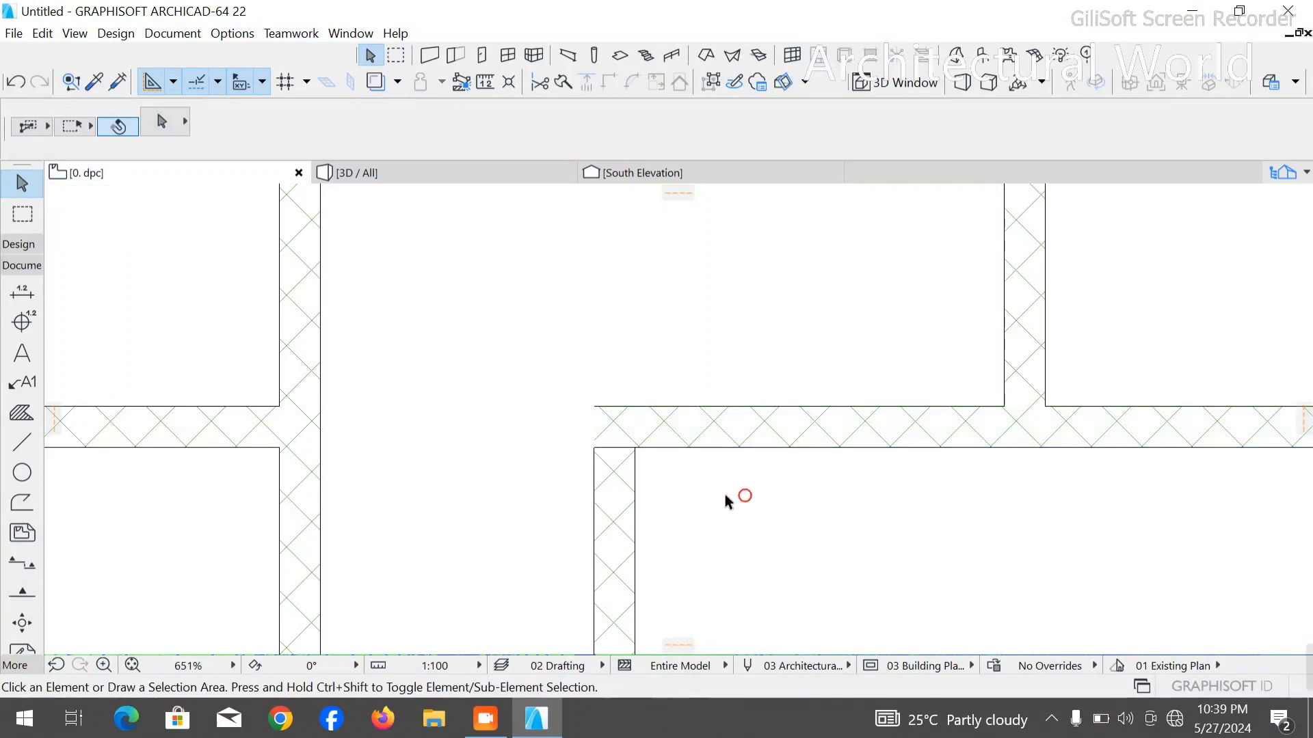
# - Try to remove the horizontal wall above the large right room, and undo the removal
pyautogui.click(698, 437)
pyautogui.press('Delete')
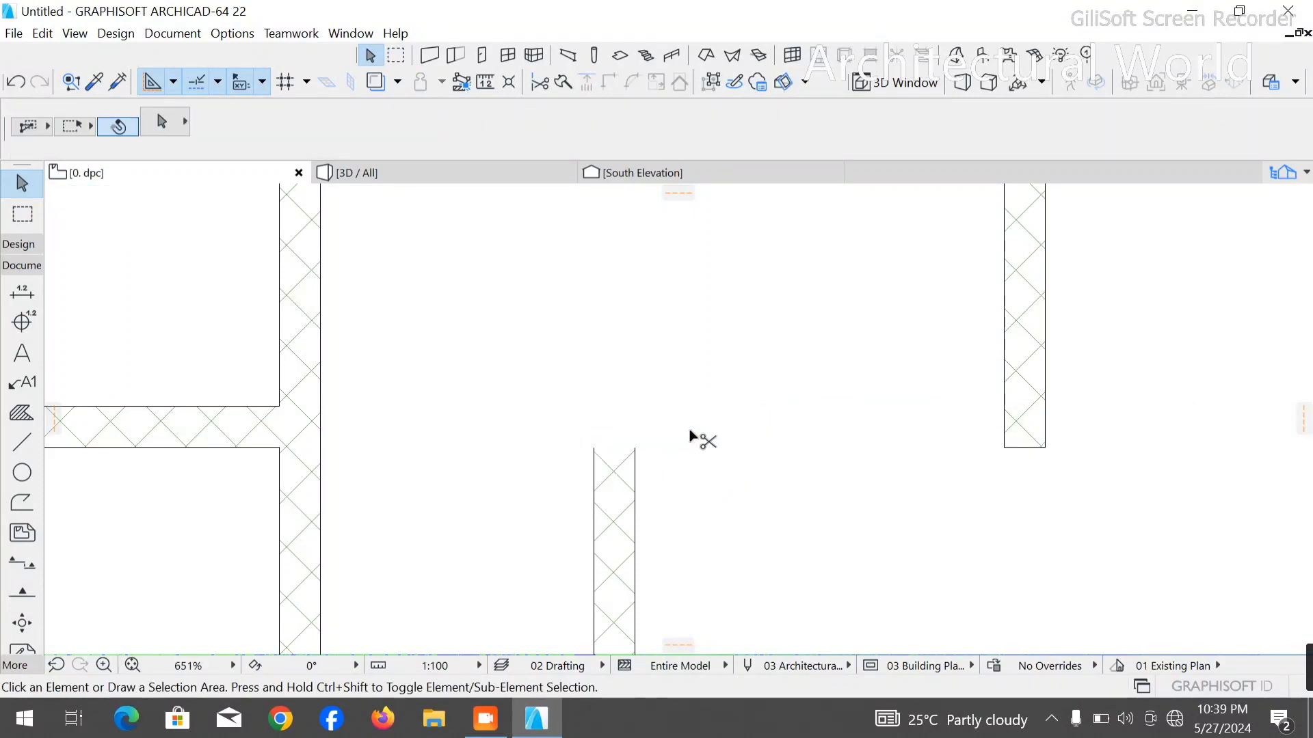
pyautogui.hotkey('ctrl', 'z')
# - Examine the whole floor plan's wall layout, from the upper projecting rooms to the overlong left outer wall
pyautogui.scroll(-8, 474, 429)
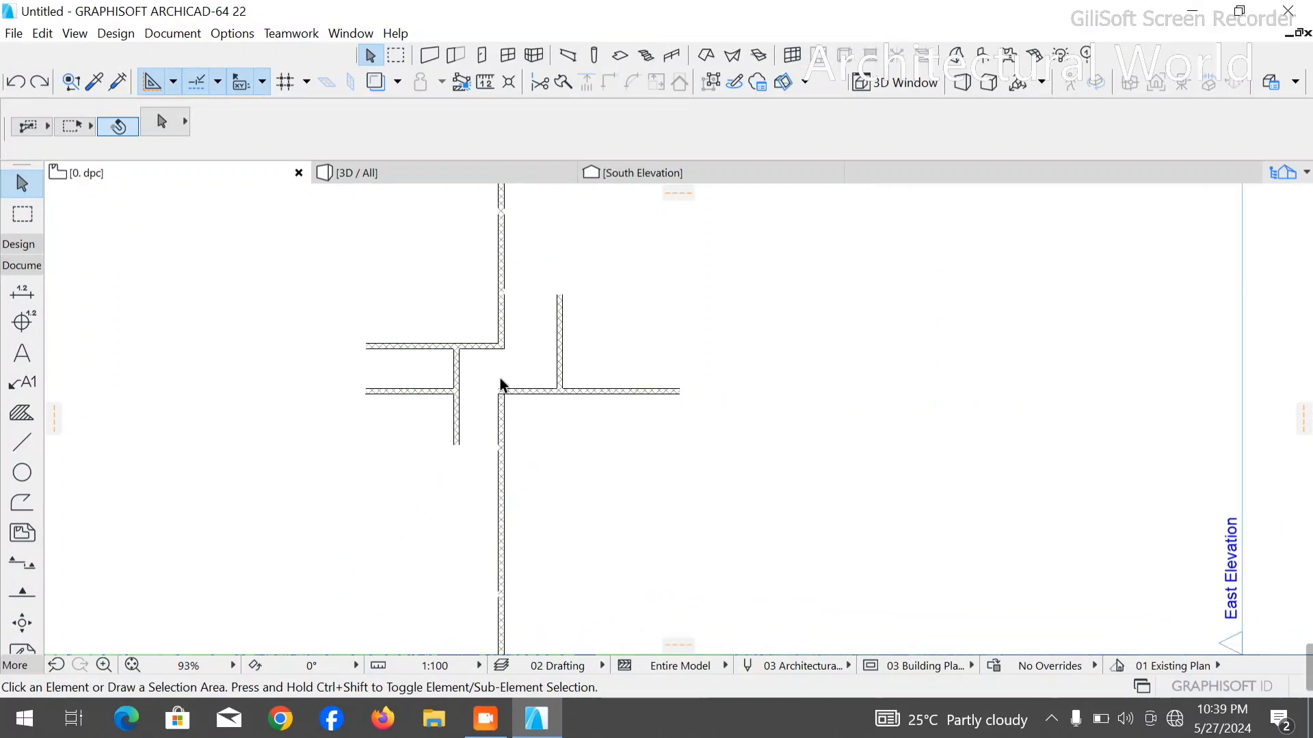
pyautogui.scroll(-3, 523, 424)
pyautogui.scroll(3, 532, 411)
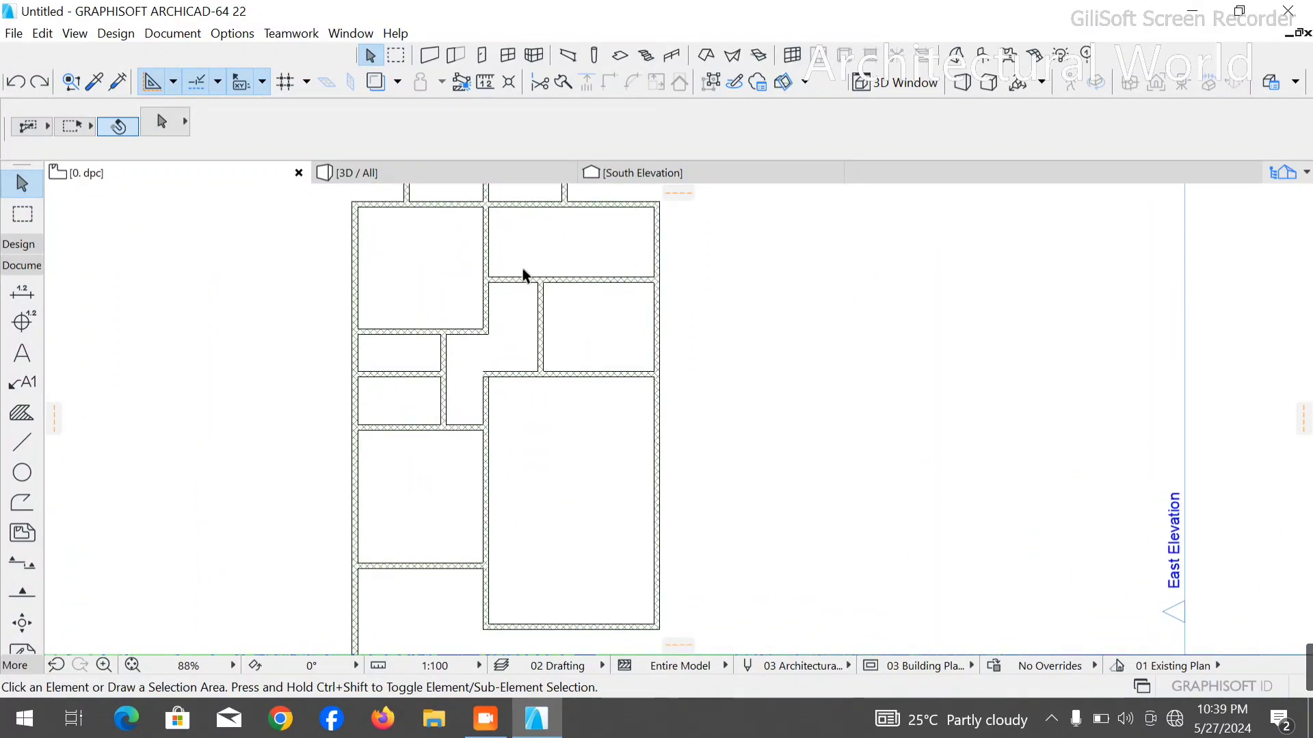
pyautogui.scroll(-3, 578, 285)
pyautogui.scroll(2, 584, 258)
pyautogui.scroll(-1, 588, 266)
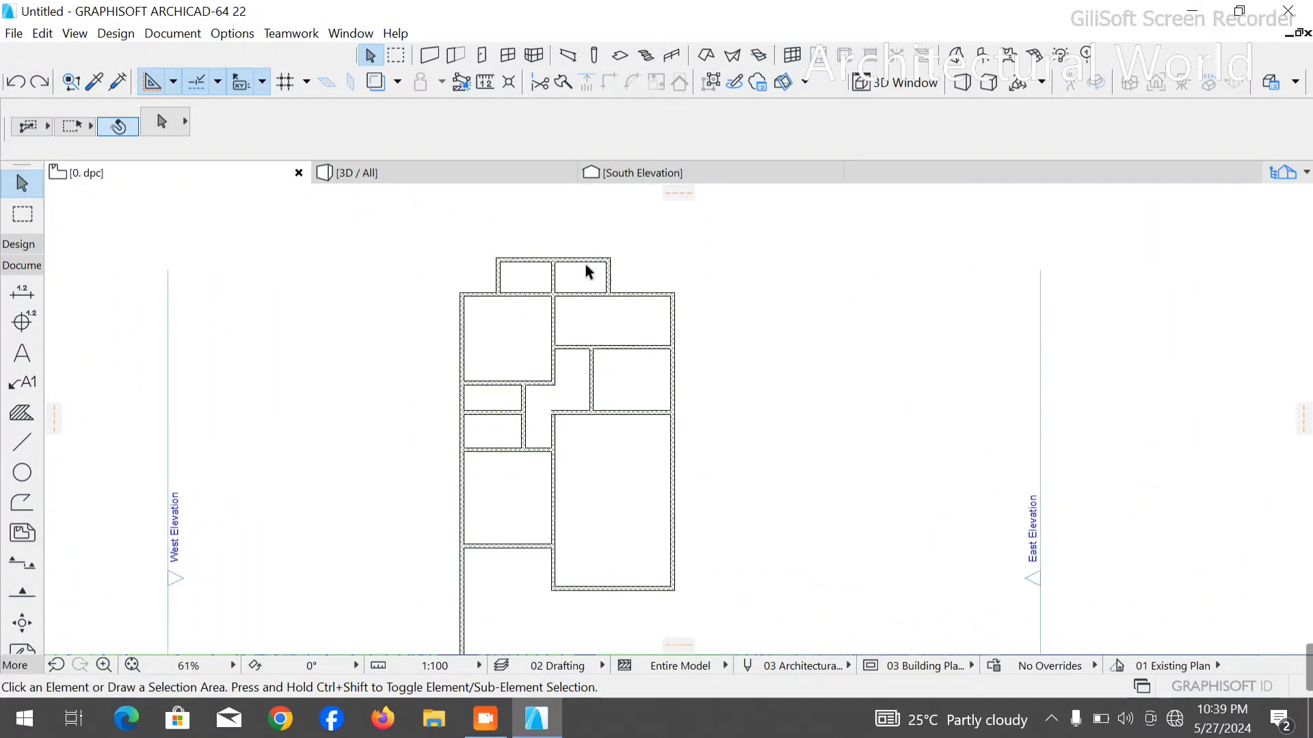
pyautogui.scroll(2, 589, 270)
pyautogui.scroll(2, 667, 296)
pyautogui.scroll(-3, 472, 280)
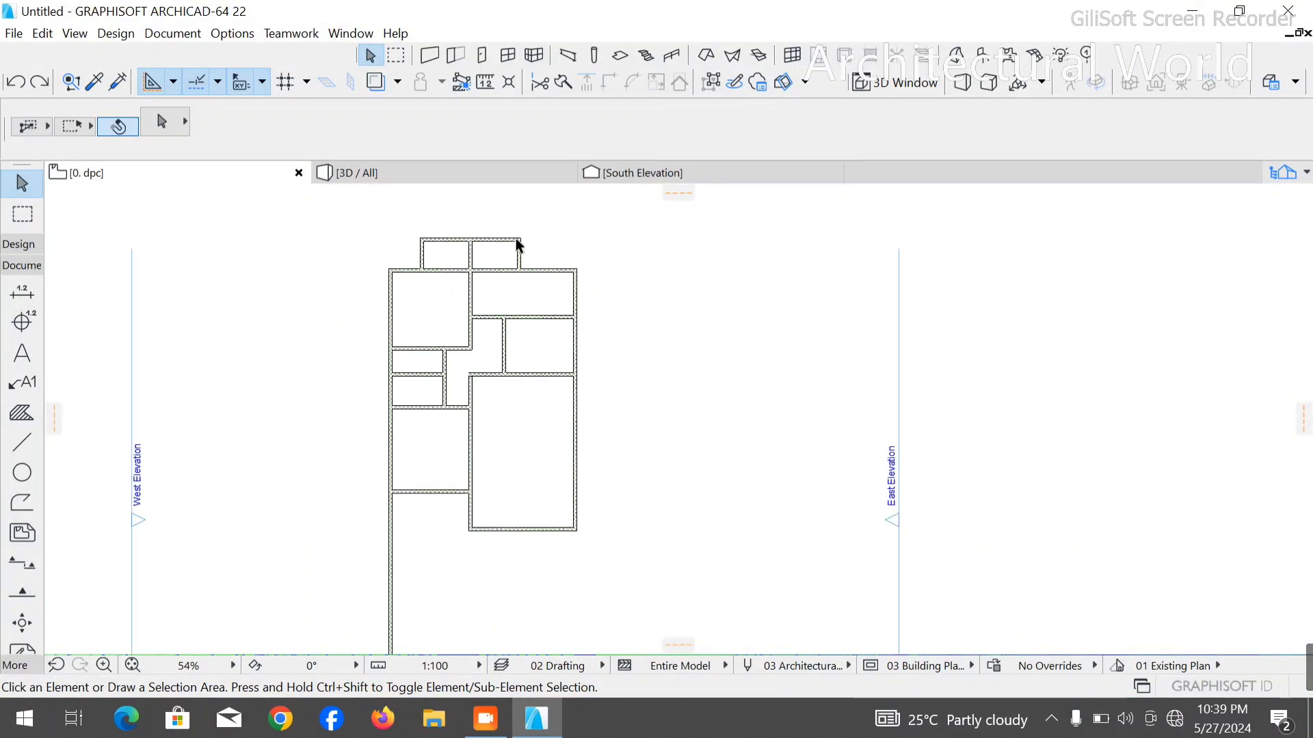
pyautogui.scroll(2, 466, 547)
pyautogui.scroll(-1, 494, 483)
pyautogui.scroll(-1, 478, 437)
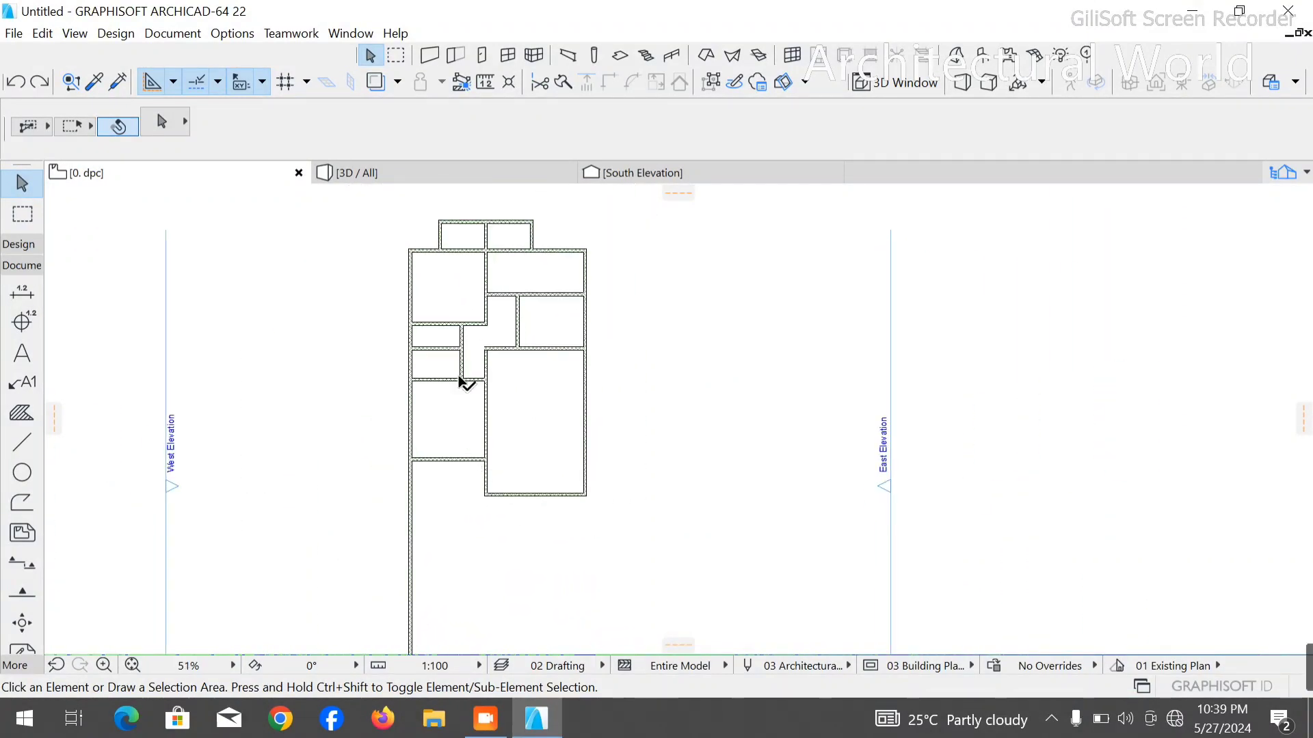
pyautogui.scroll(3, 544, 458)
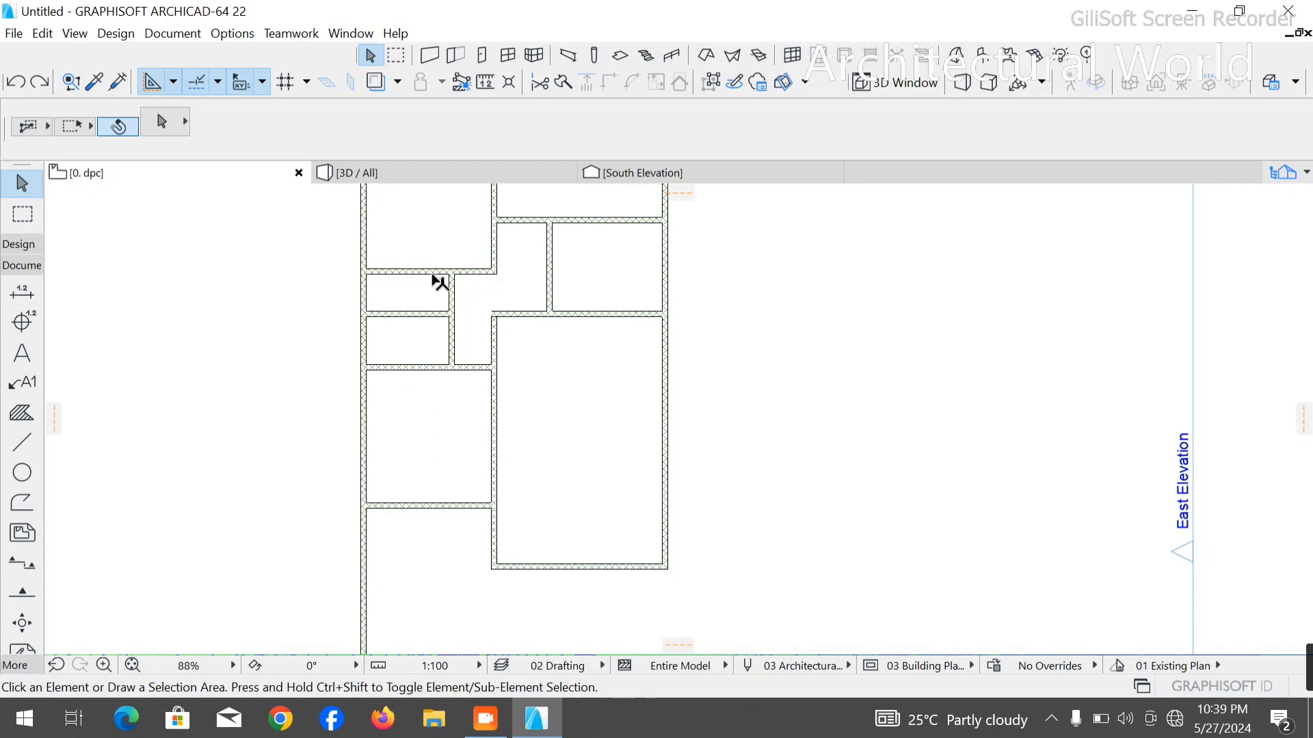
pyautogui.scroll(-2, 424, 342)
pyautogui.scroll(2, 438, 330)
pyautogui.scroll(-3, 434, 331)
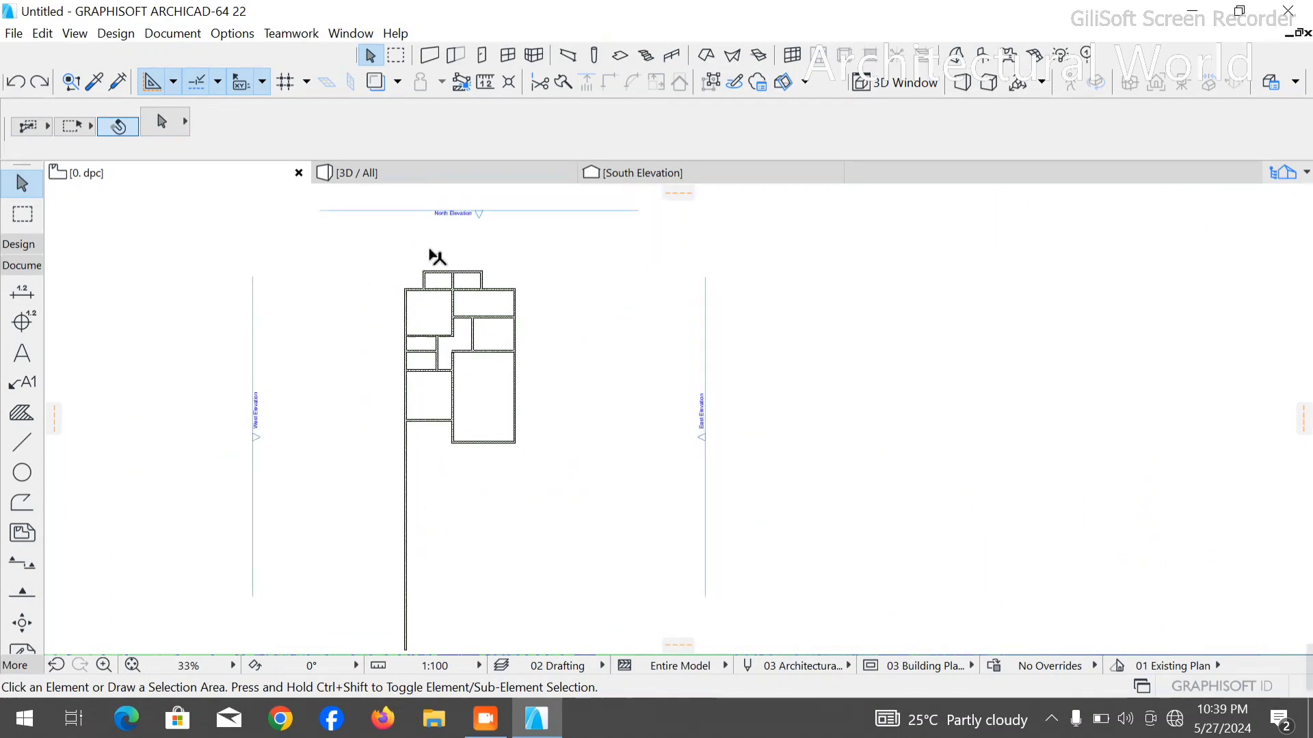
pyautogui.scroll(3, 431, 274)
pyautogui.scroll(1, 421, 304)
pyautogui.scroll(-3, 566, 493)
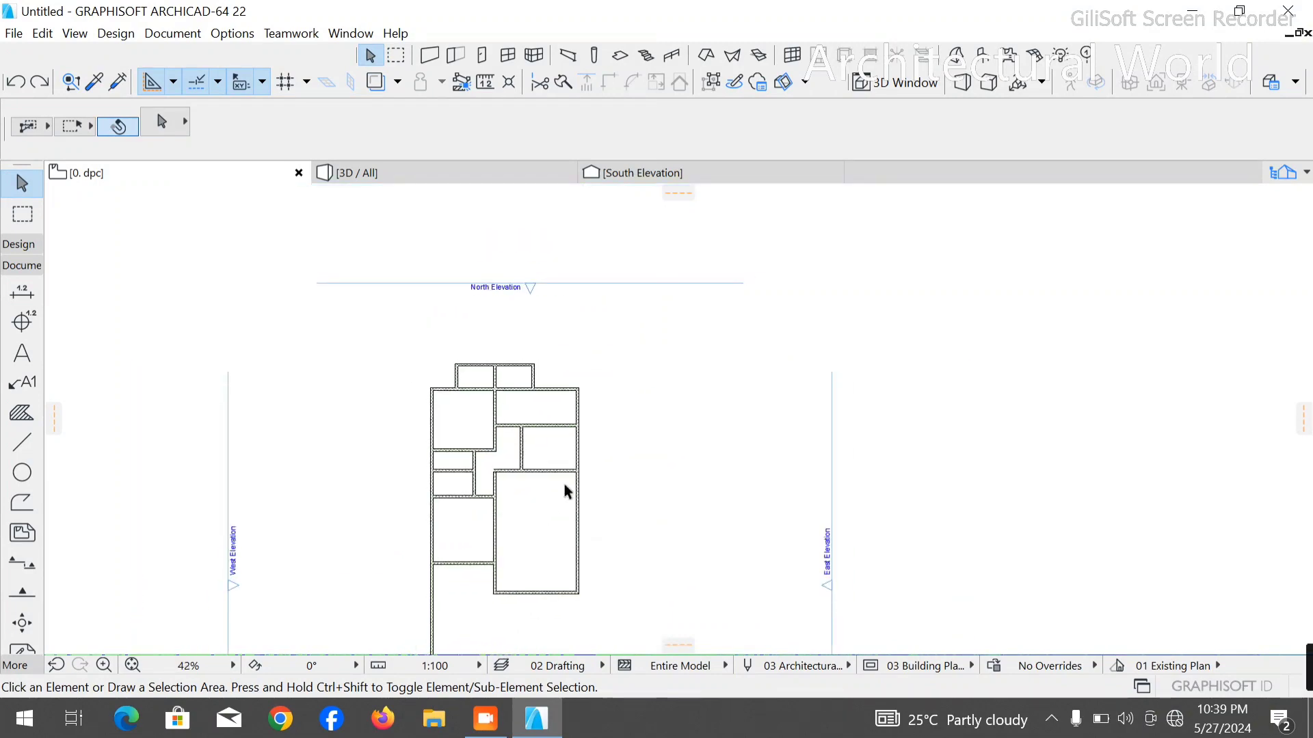
pyautogui.scroll(2, 565, 445)
pyautogui.scroll(-3, 560, 375)
pyautogui.scroll(1, 532, 406)
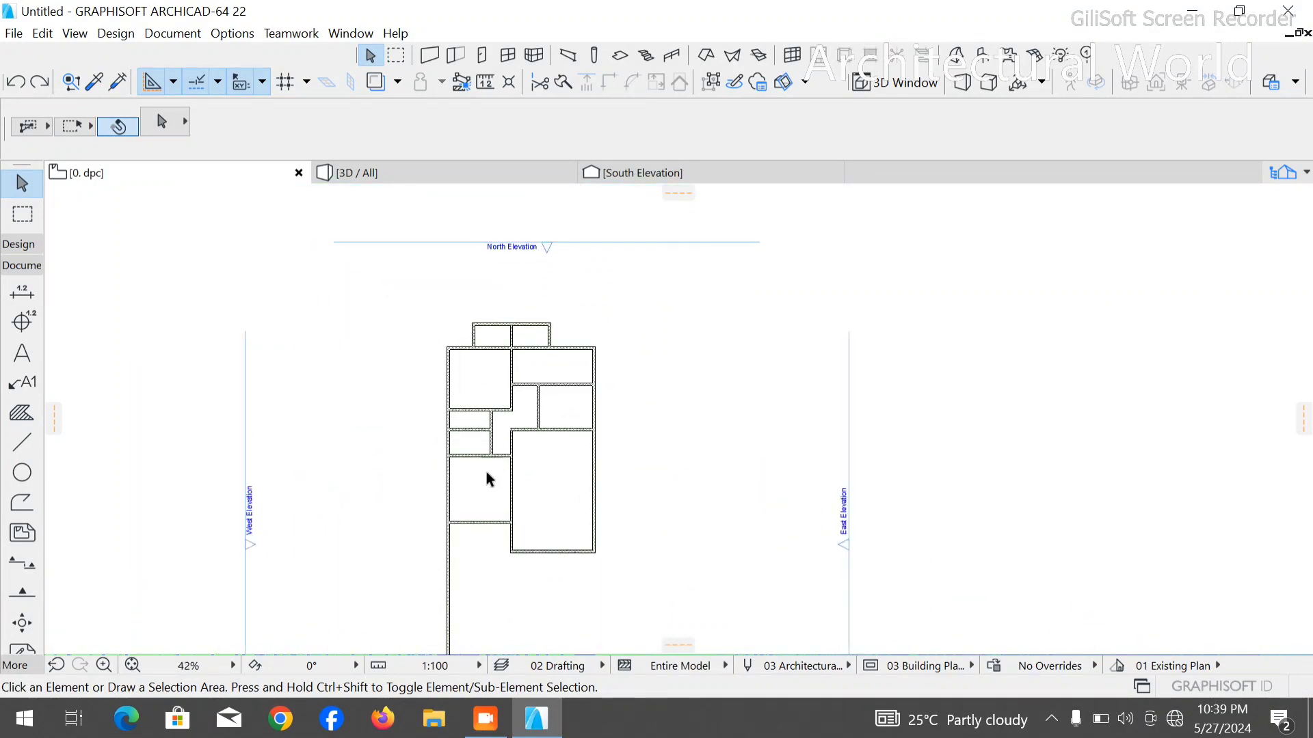
pyautogui.scroll(2, 464, 608)
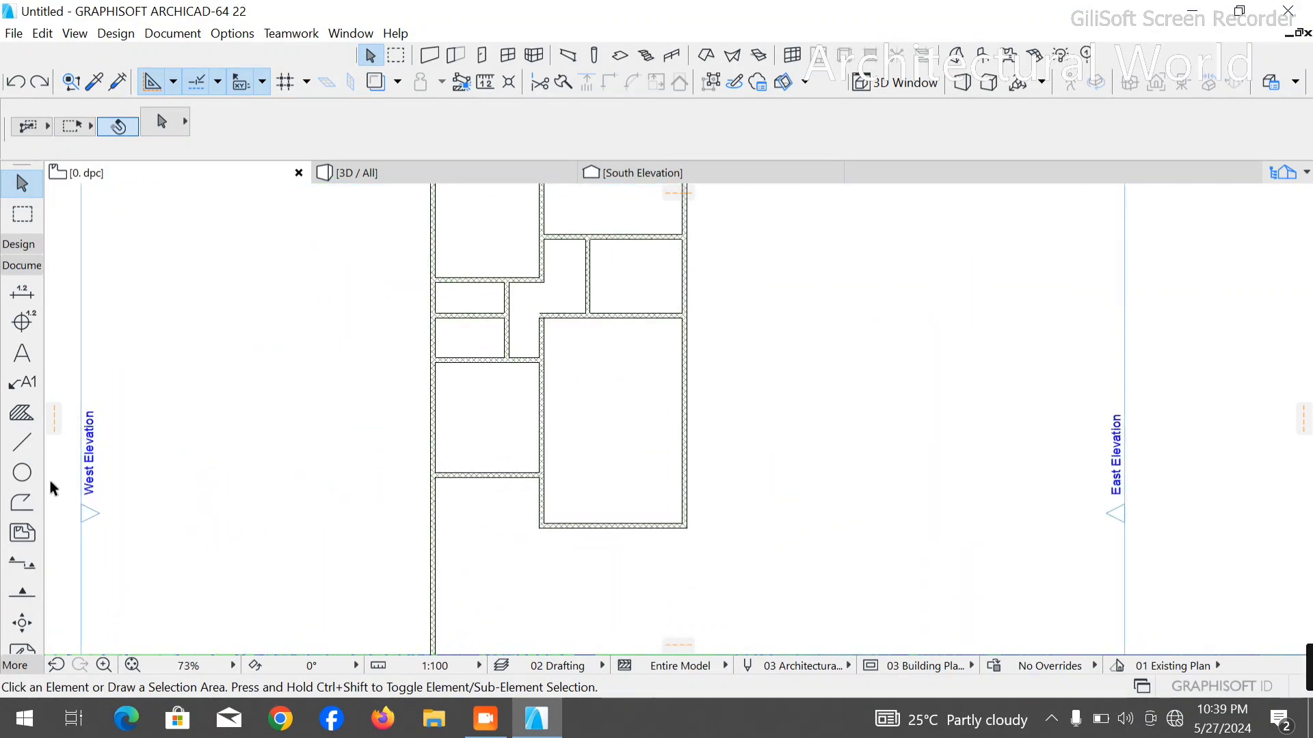
pyautogui.click(22, 442)
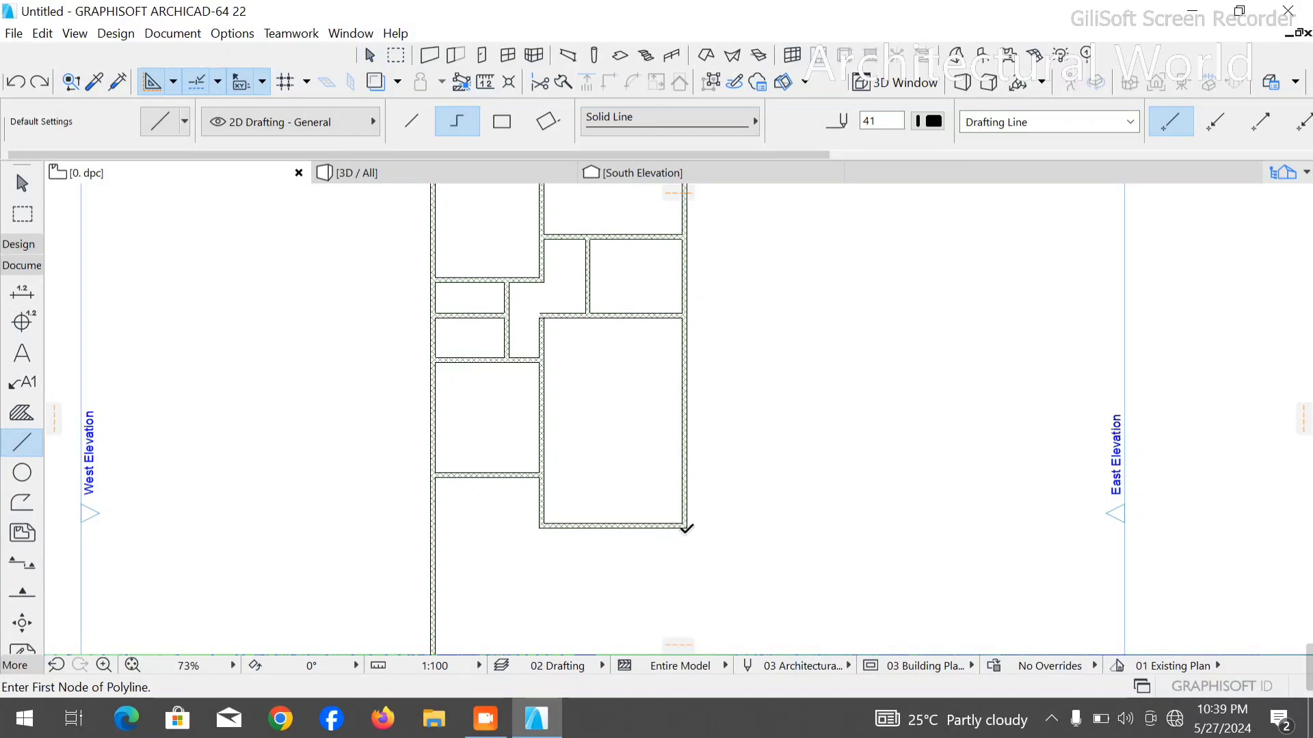
pyautogui.click(685, 529)
pyautogui.scroll(-4, 687, 527)
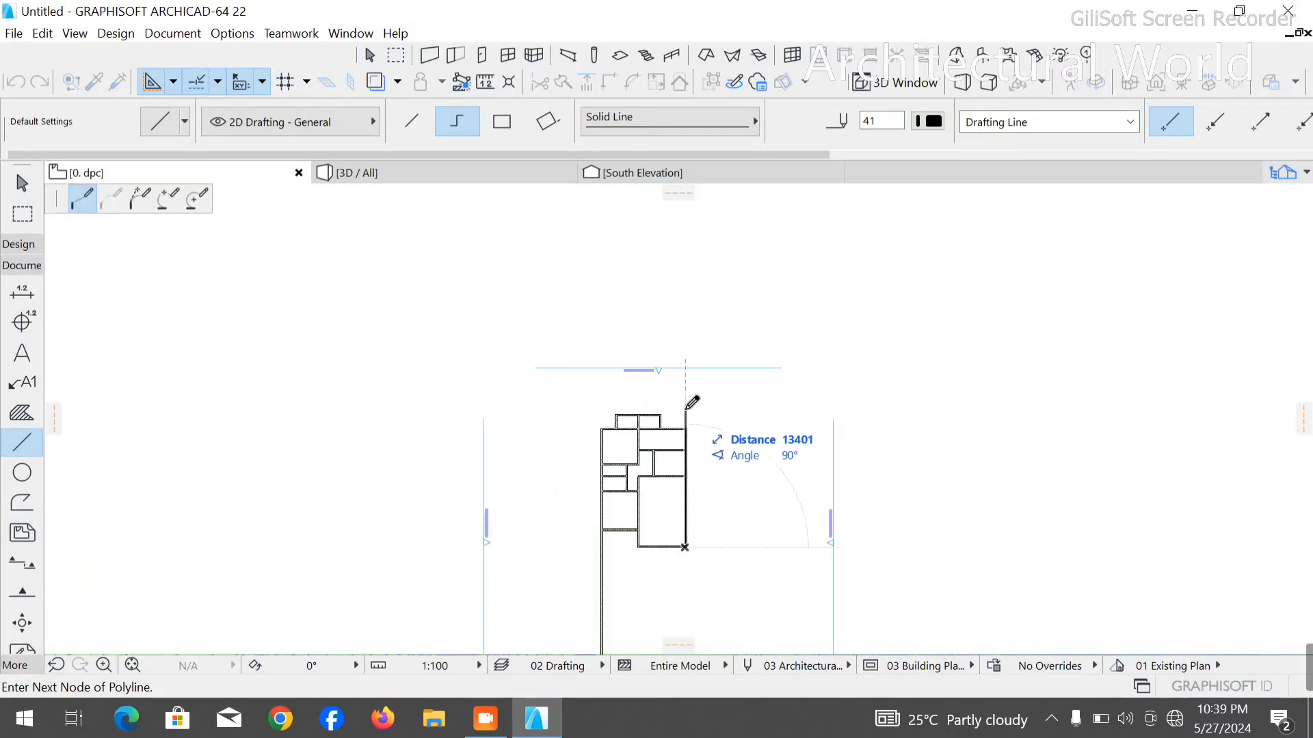
pyautogui.press('Escape')
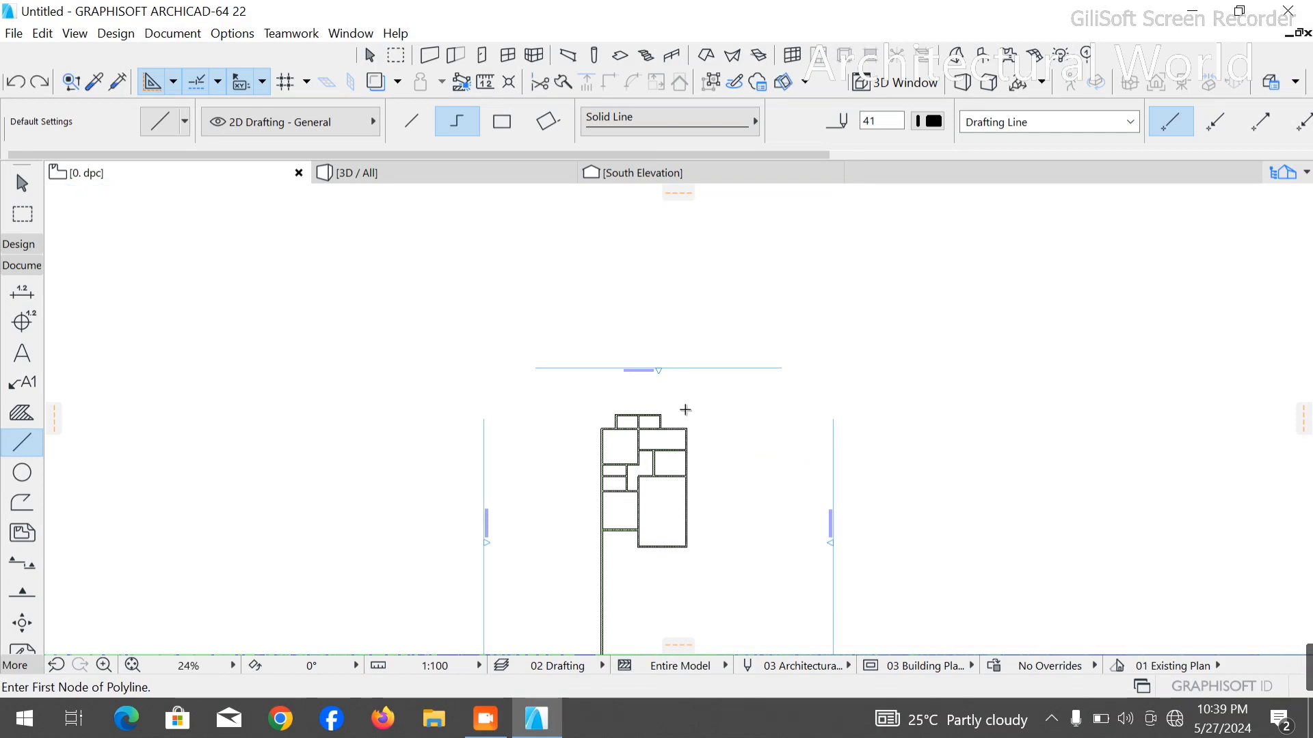
pyautogui.press('Escape')
# - Trim the left outer wall's excess length below the lowest left room
pyautogui.scroll(4, 659, 523)
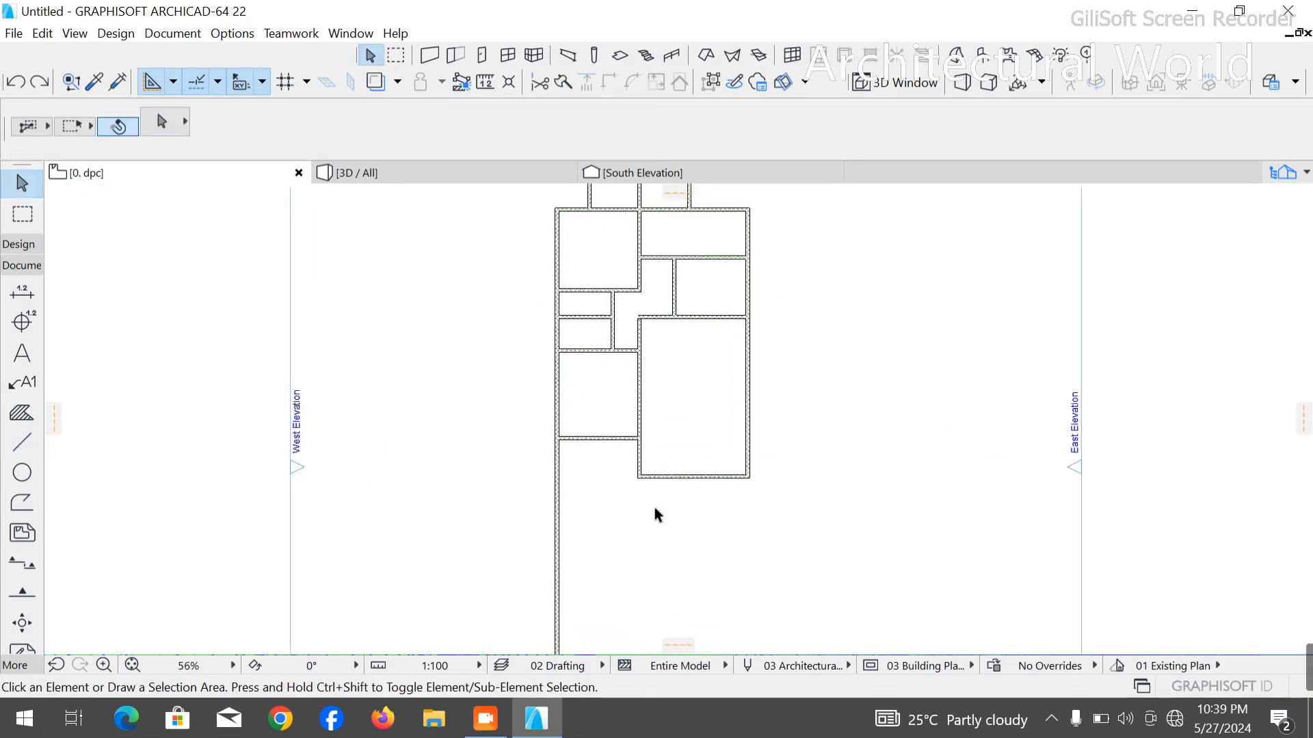
pyautogui.scroll(1, 655, 515)
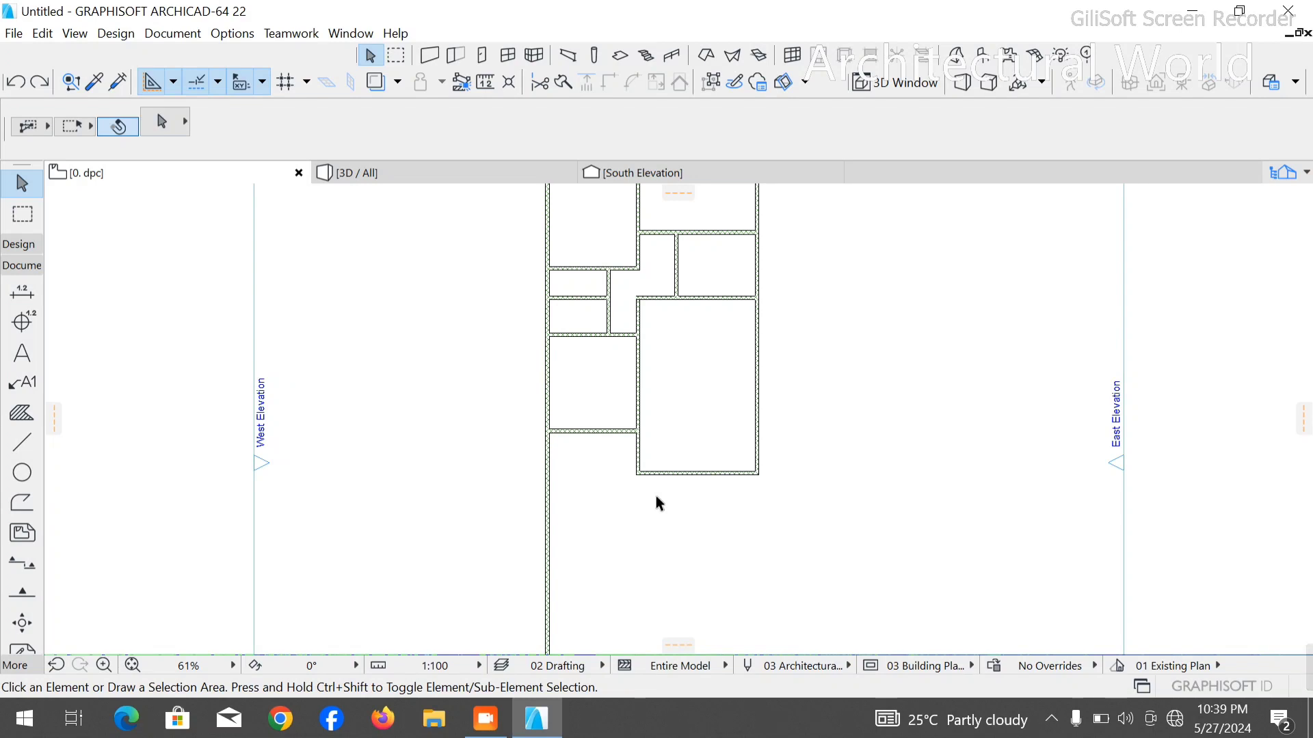
pyautogui.scroll(5, 597, 513)
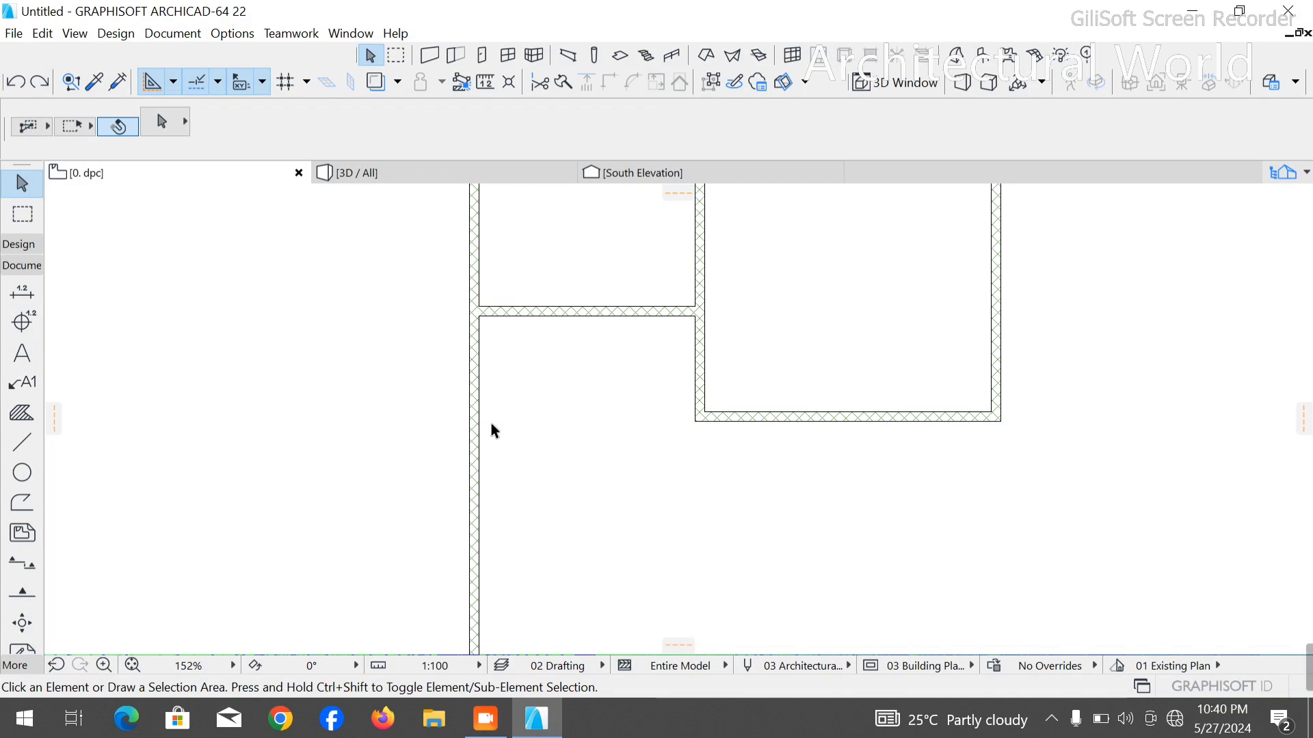
pyautogui.click(473, 433)
pyautogui.press('Delete')
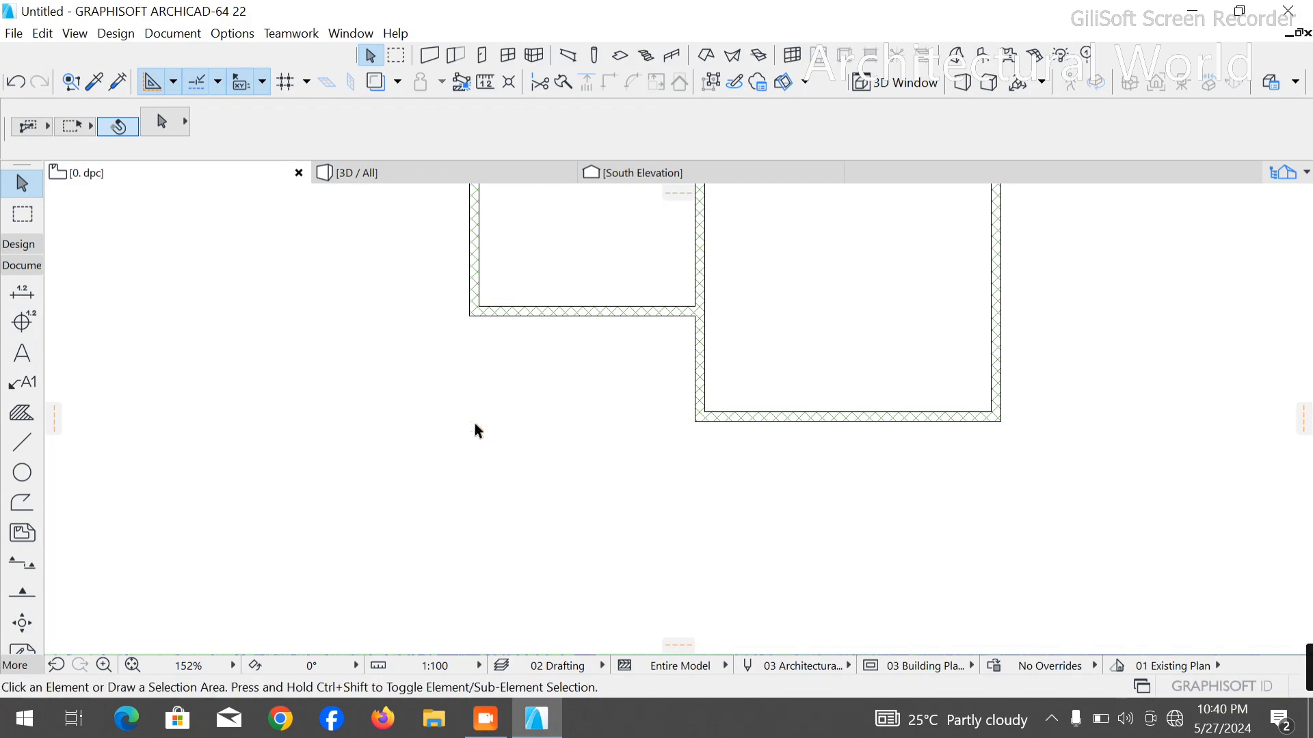
# - Open the 3D view and inspect the walls from above, especially the central wall's corner beside the narrow rooms
pyautogui.click(439, 172)
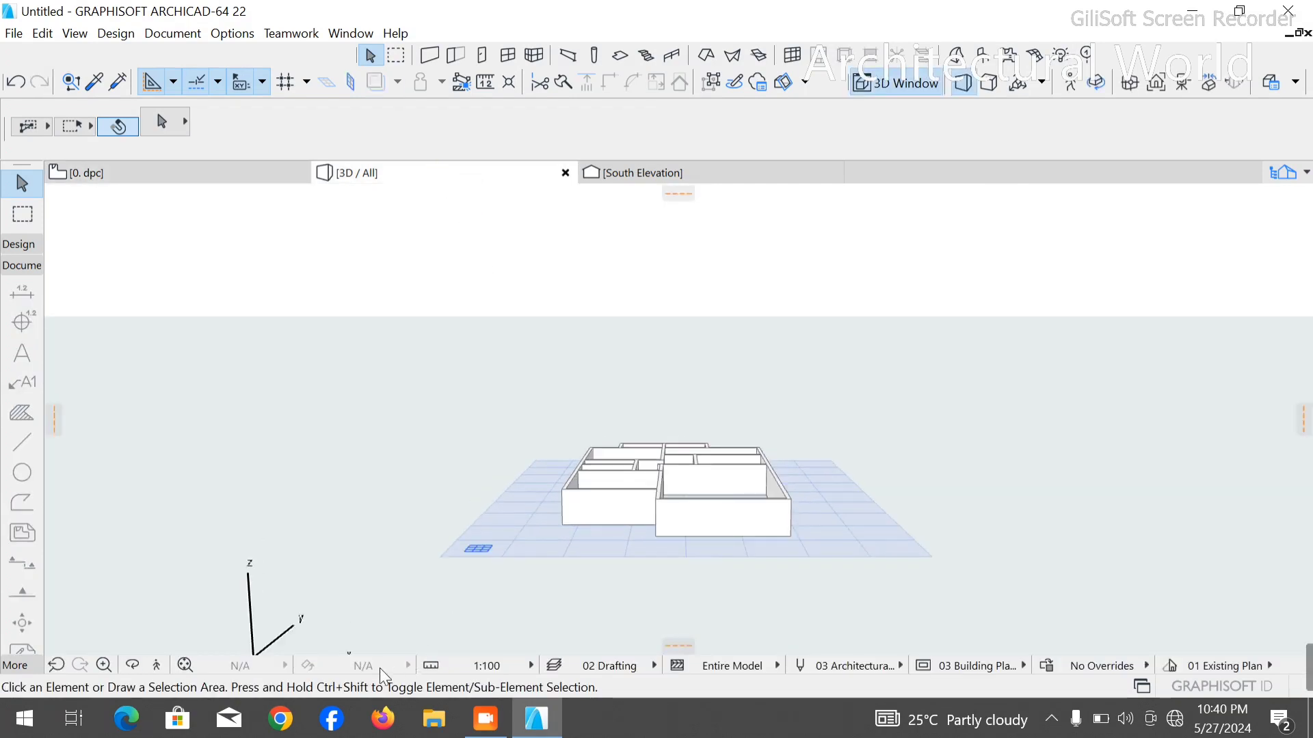
pyautogui.click(132, 666)
pyautogui.moveTo(736, 527); pyautogui.dragTo(639, 317)
pyautogui.moveTo(756, 366); pyautogui.dragTo(726, 453)
pyautogui.scroll(2, 604, 359)
pyautogui.moveTo(678, 384); pyautogui.dragTo(623, 357)
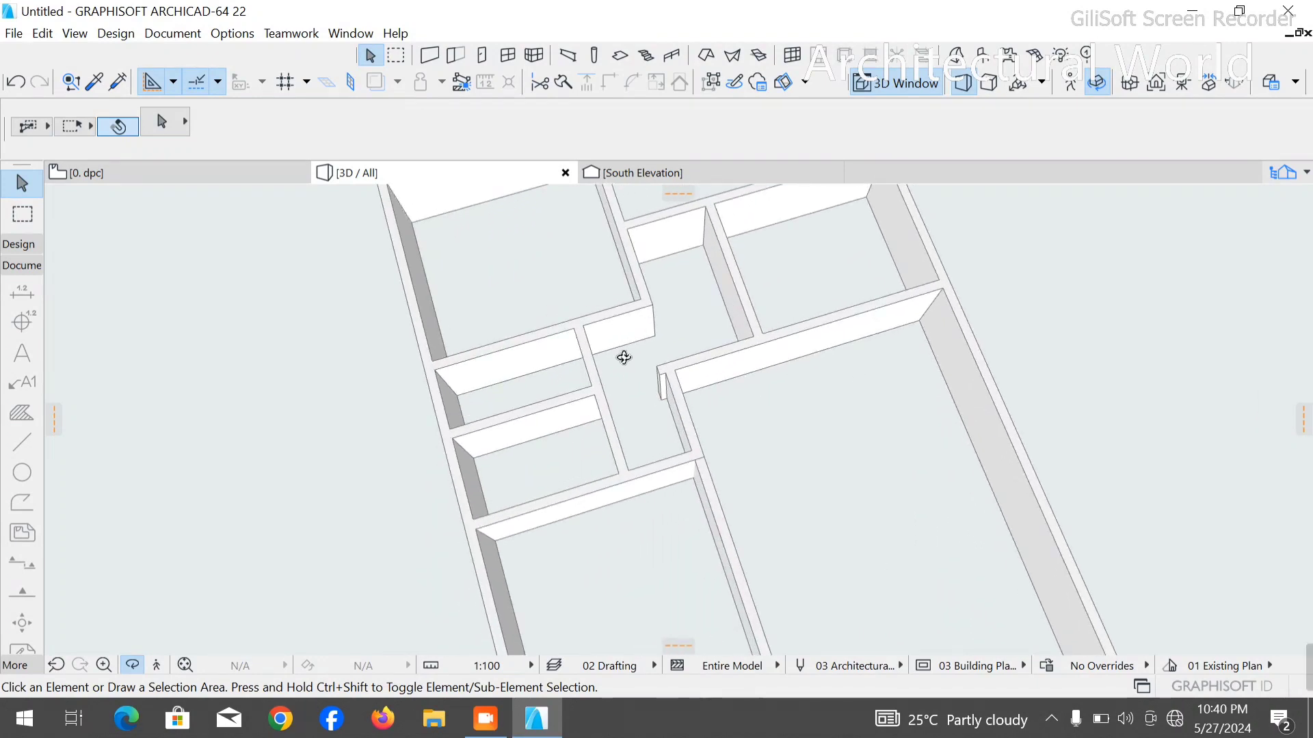
pyautogui.scroll(3, 659, 387)
pyautogui.press('Escape')
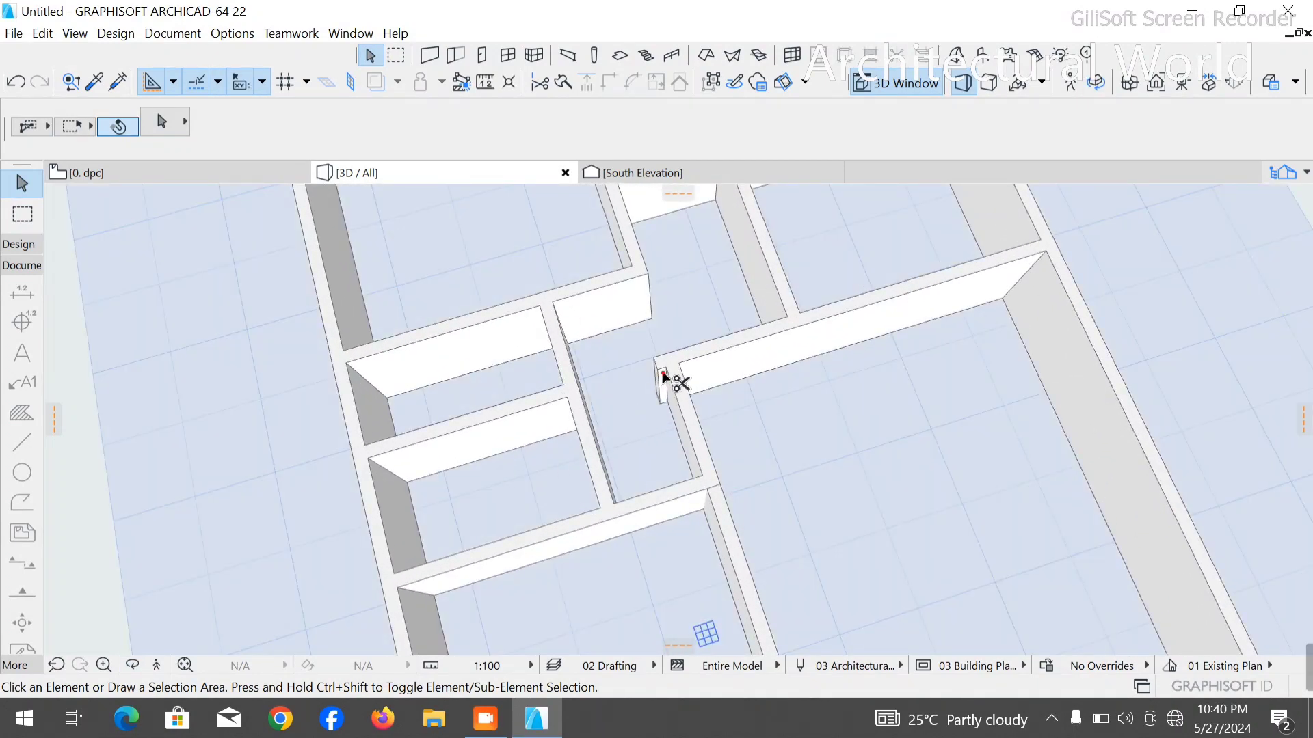
pyautogui.scroll(-6, 515, 380)
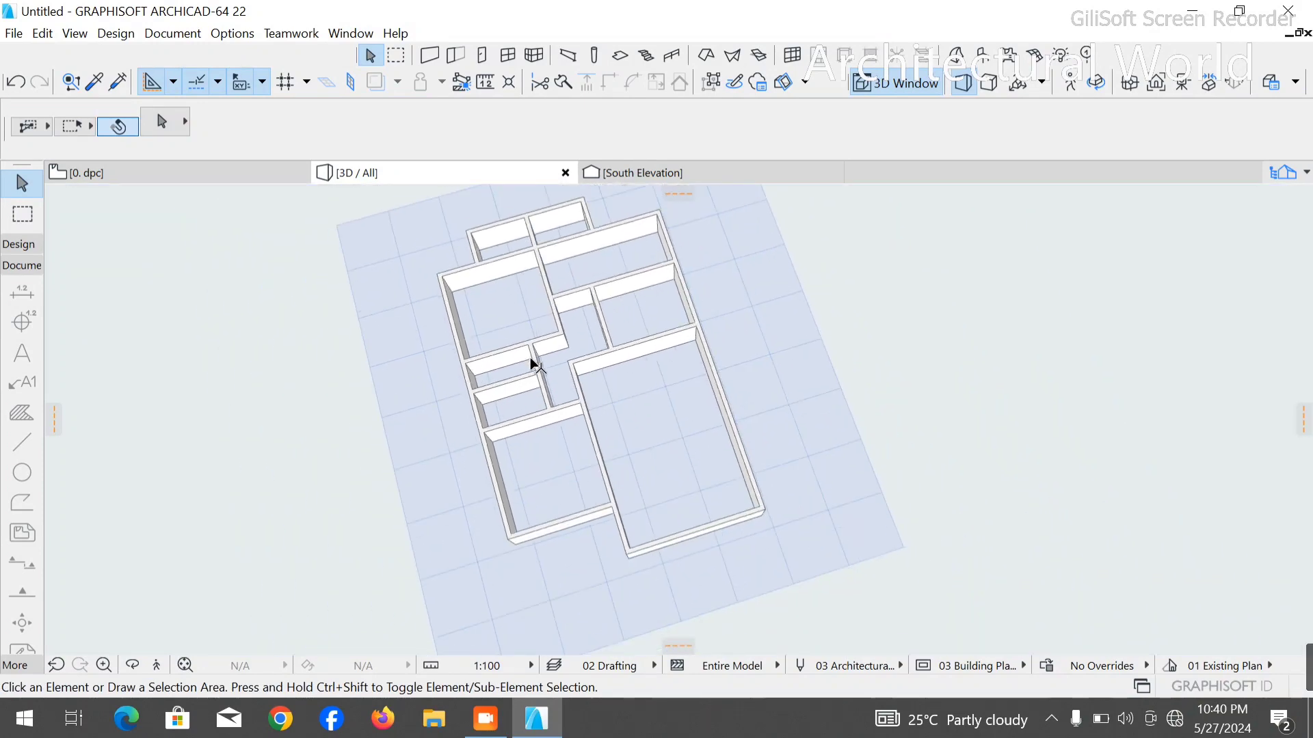
pyautogui.scroll(-2, 530, 358)
pyautogui.scroll(2, 574, 290)
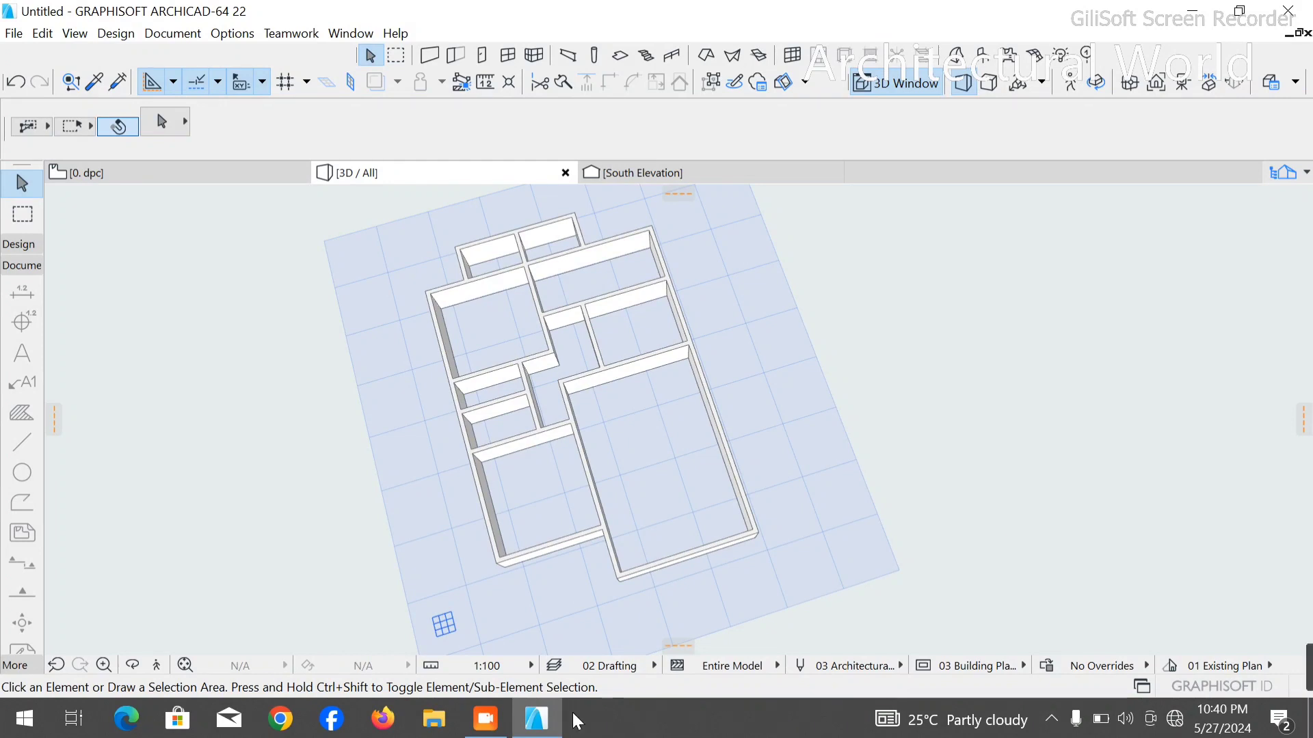
pyautogui.click(503, 720)
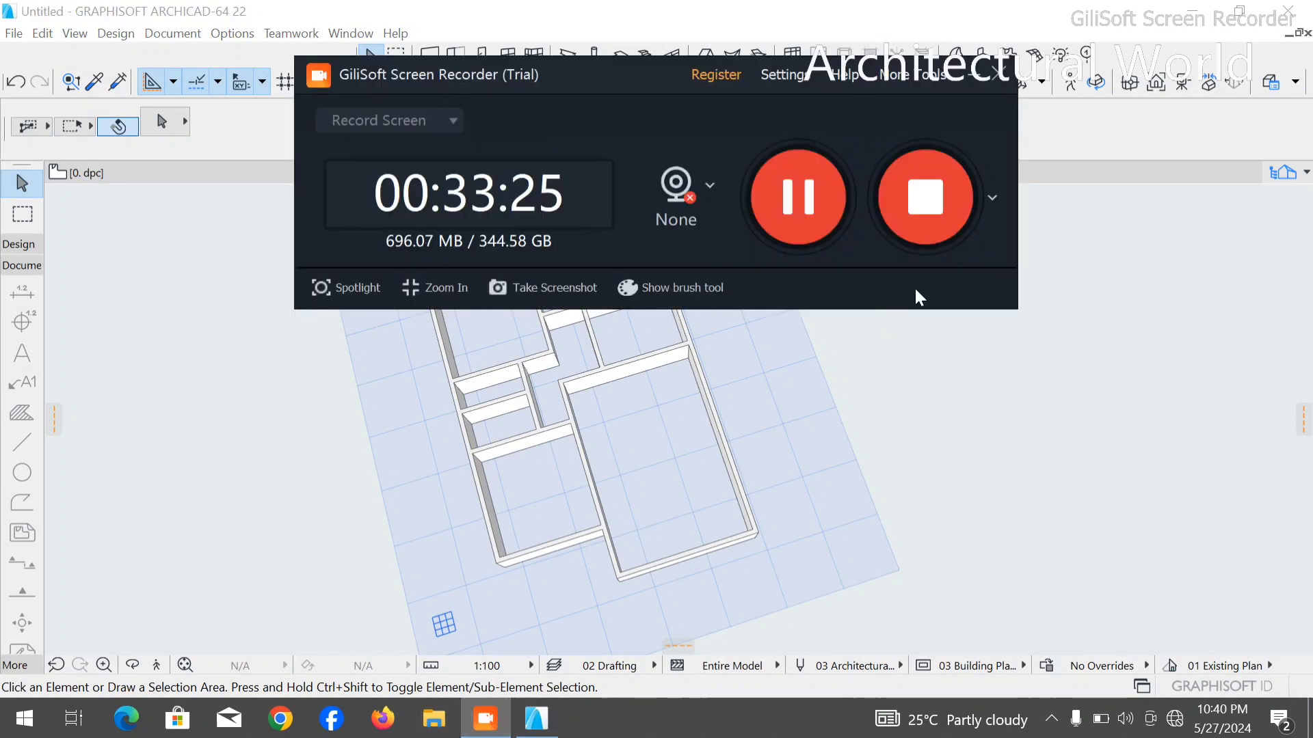